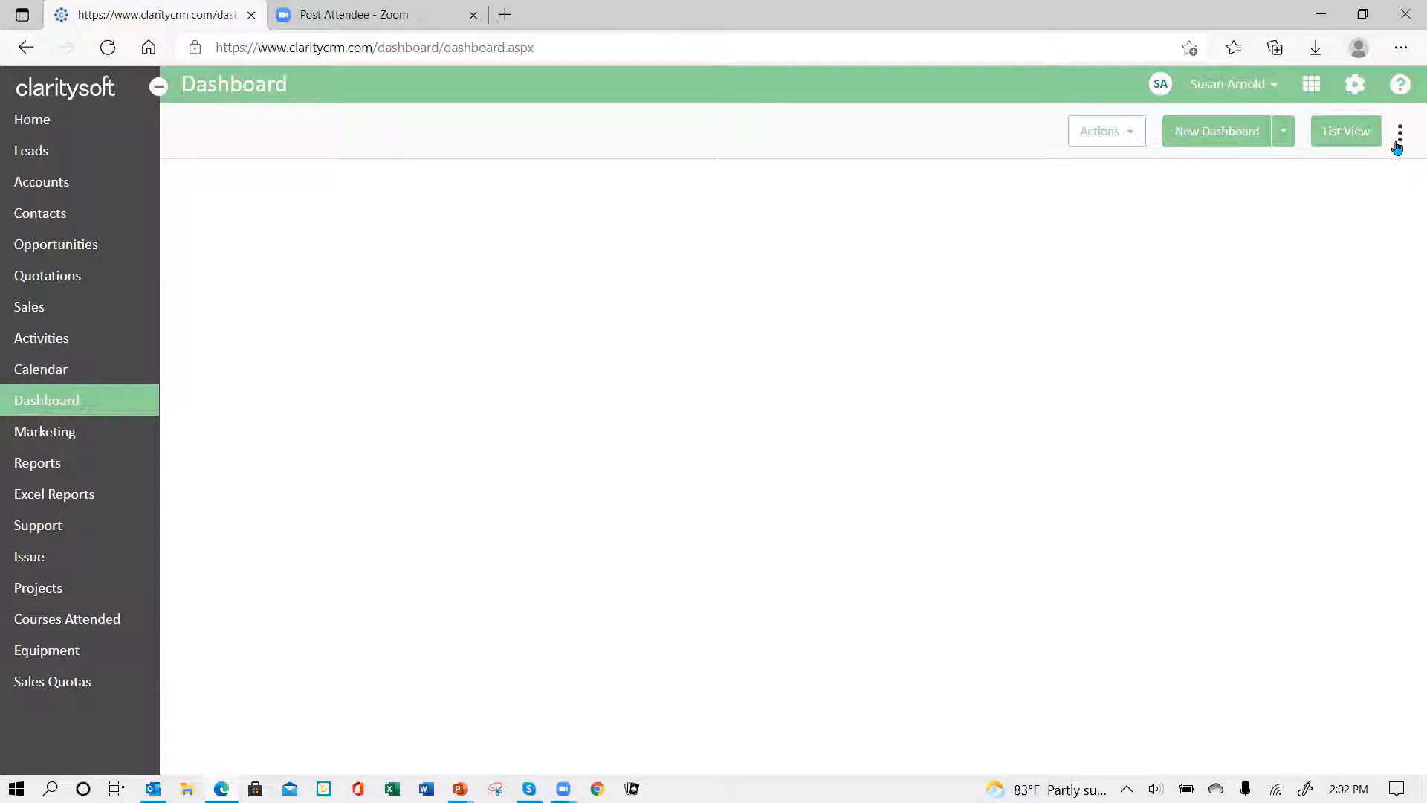
Step: Add the Activities By Type chart to the dashboard from the dashboard settings and close the chart selection
left_click(1400, 137)
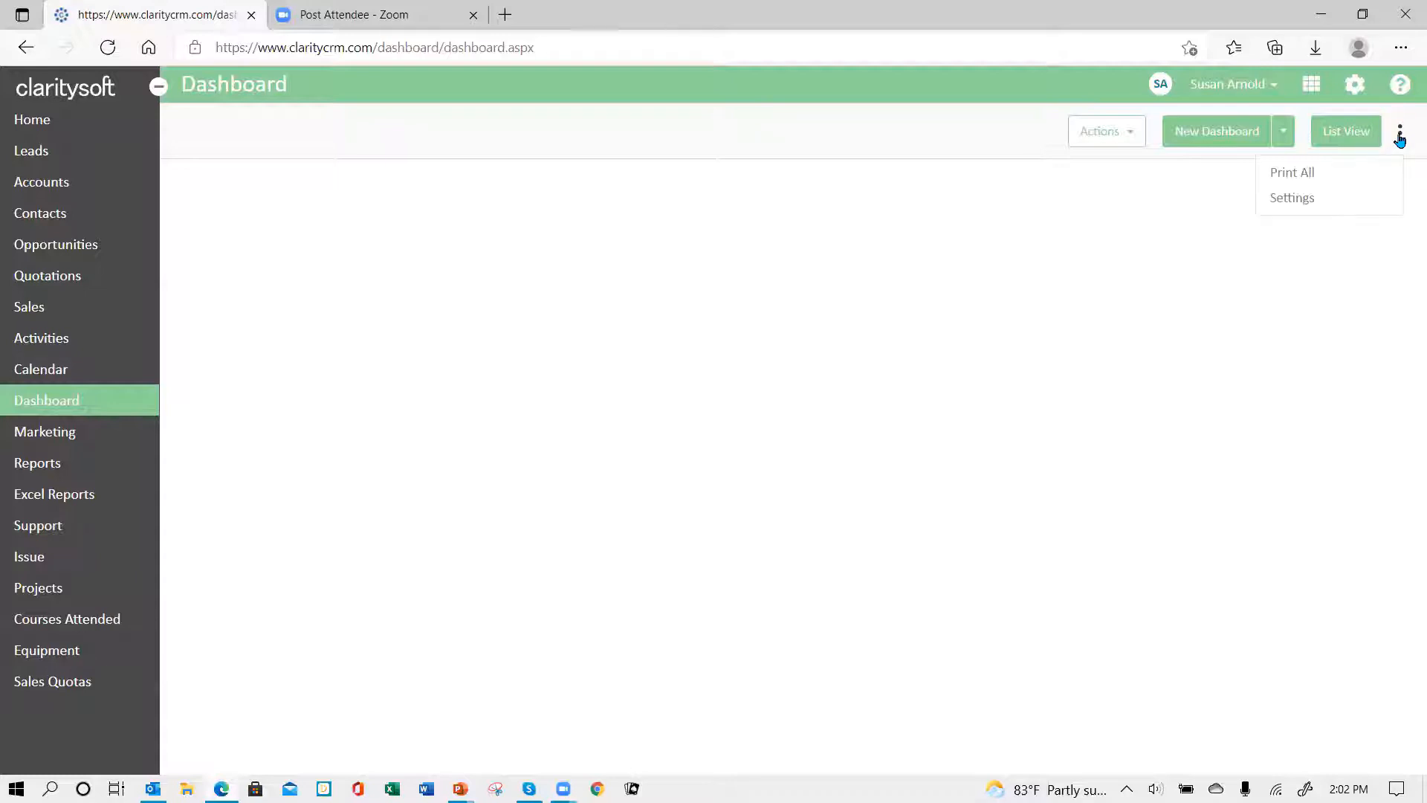
left_click(1302, 207)
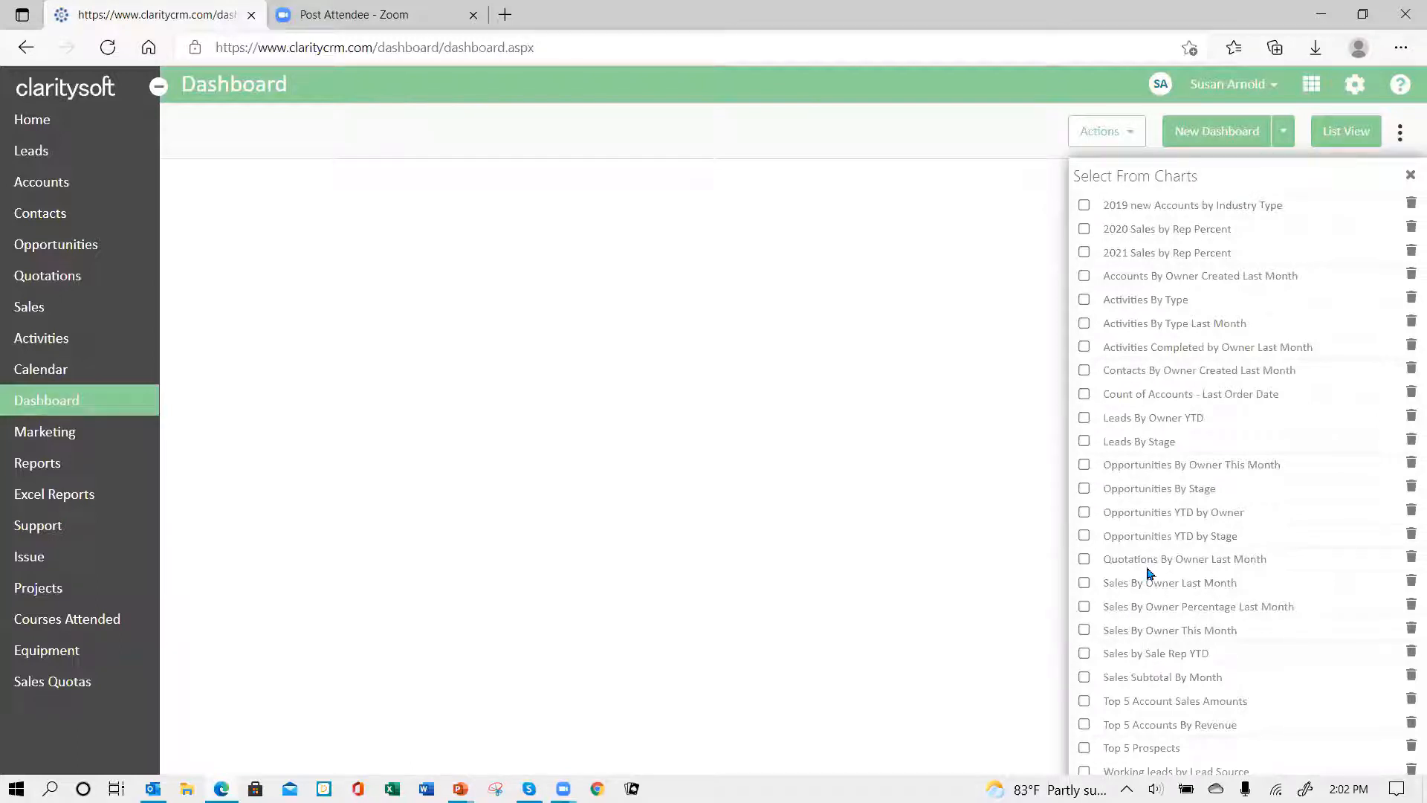
left_click(1085, 300)
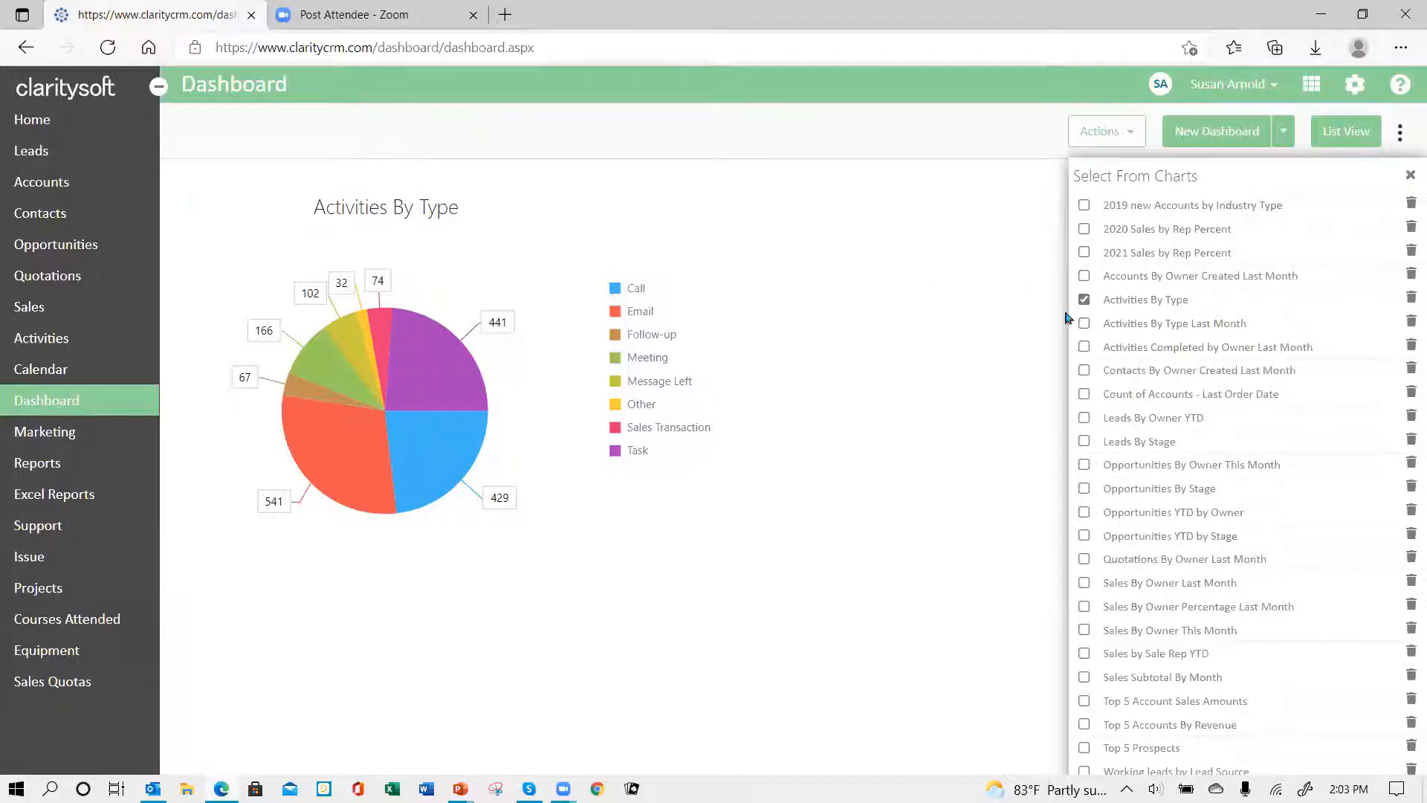
left_click(1085, 300)
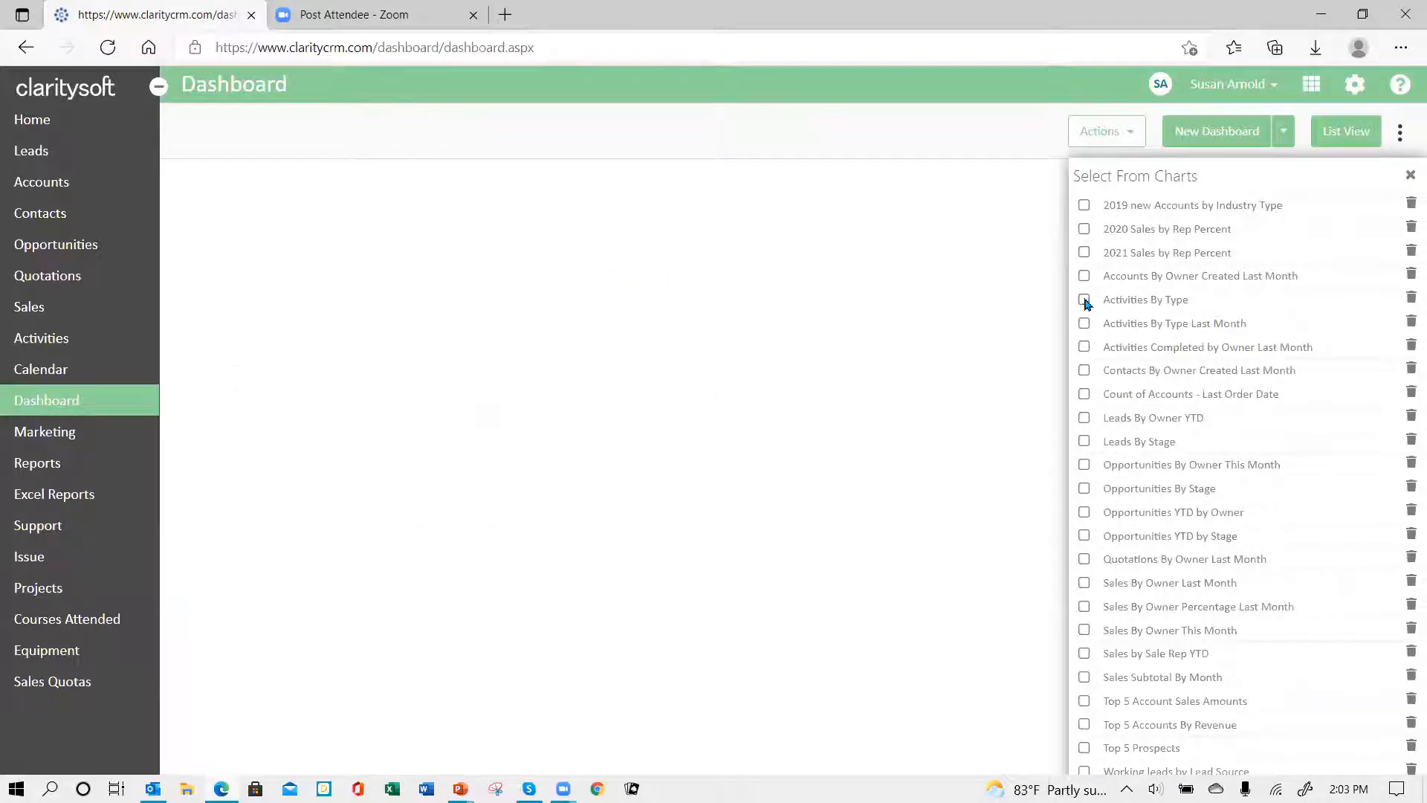
left_click(1085, 300)
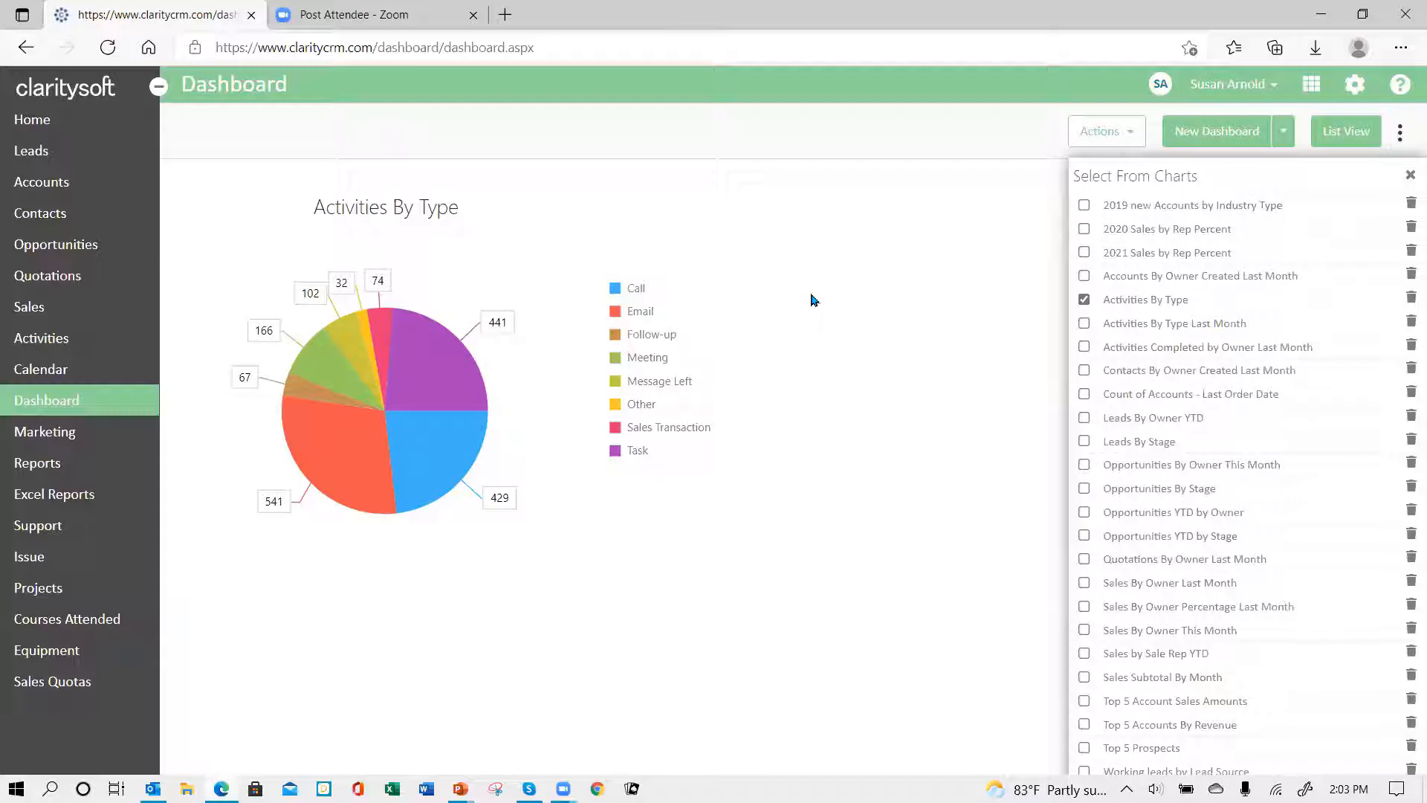
left_click(1410, 176)
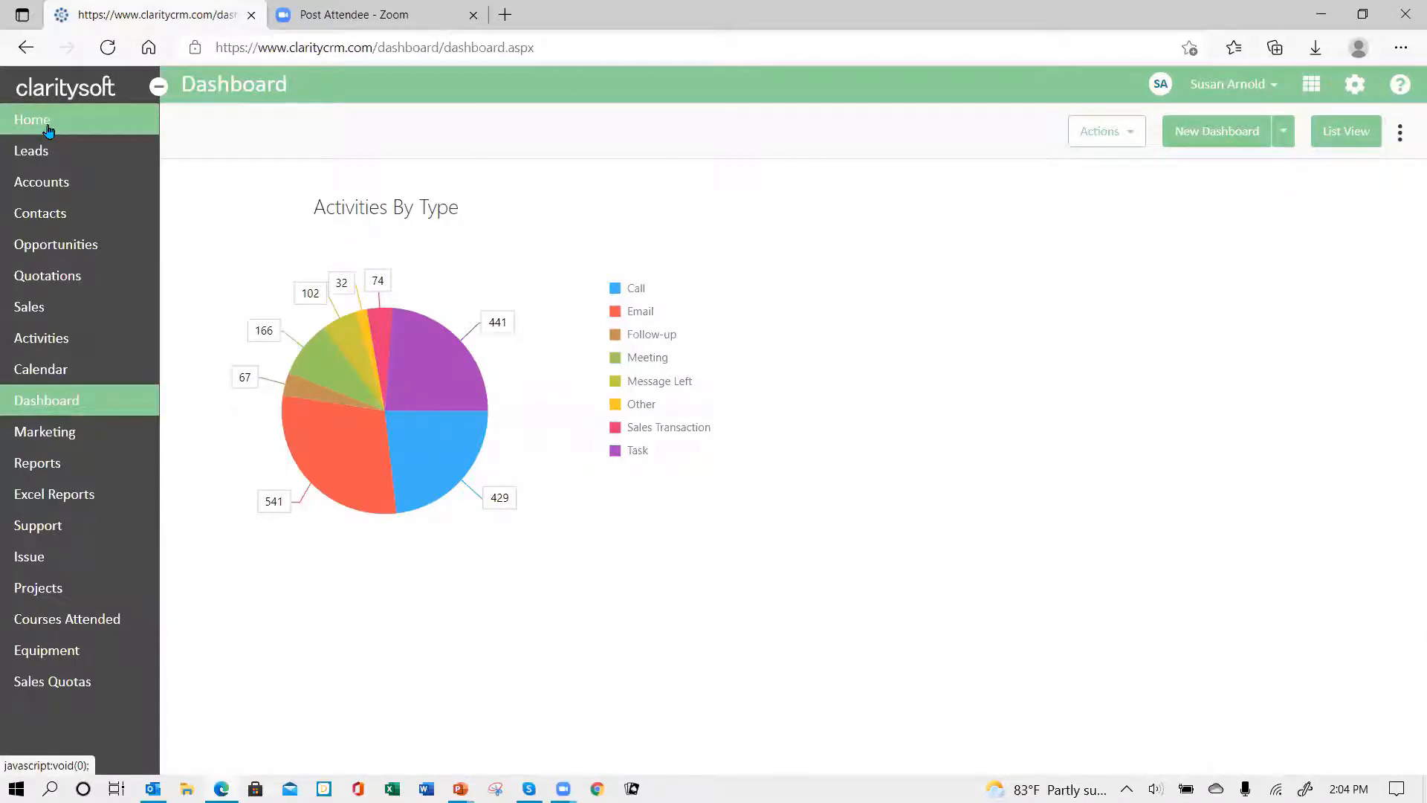
Step: Try to add Contacts Created This Month to the key indicators on the Home page
left_click(47, 130)
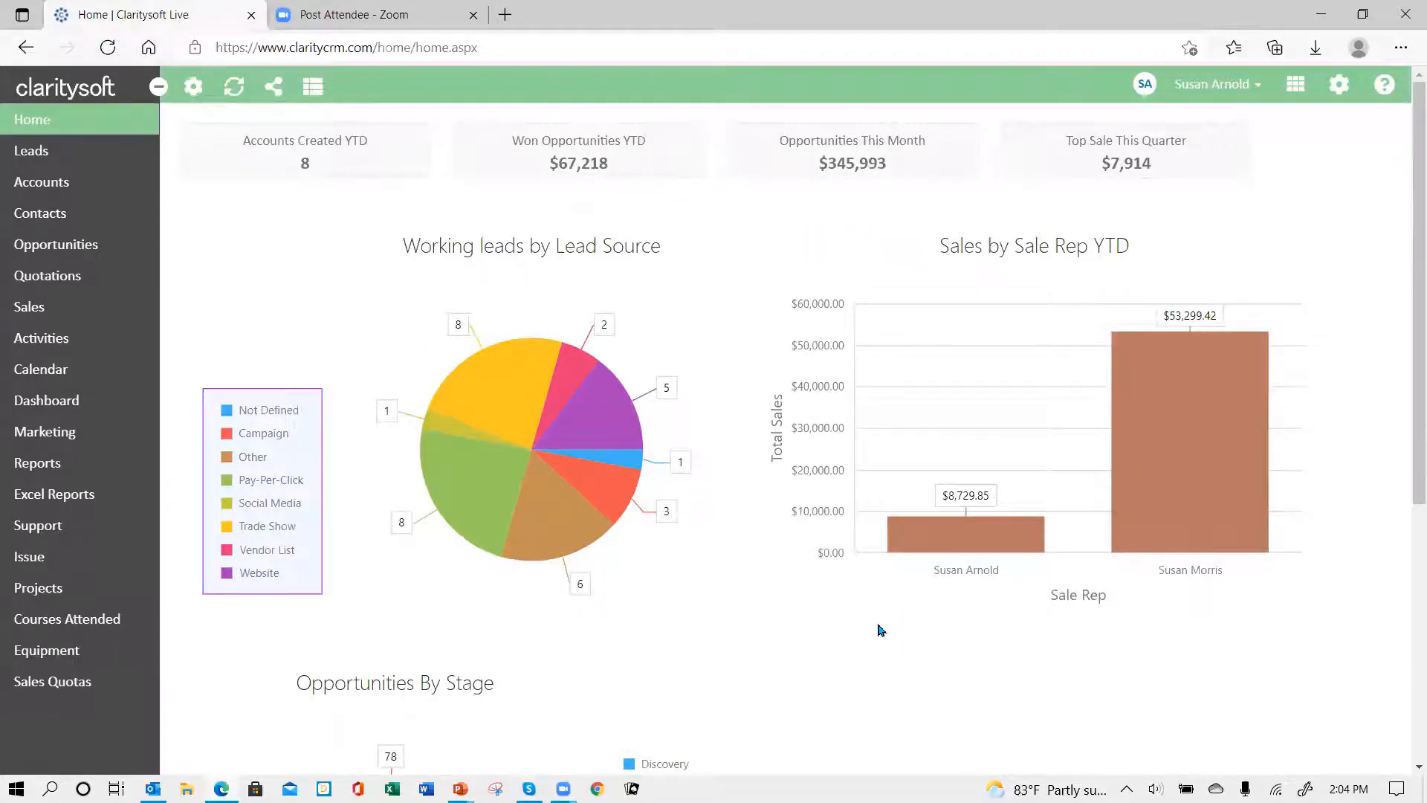
left_click(193, 89)
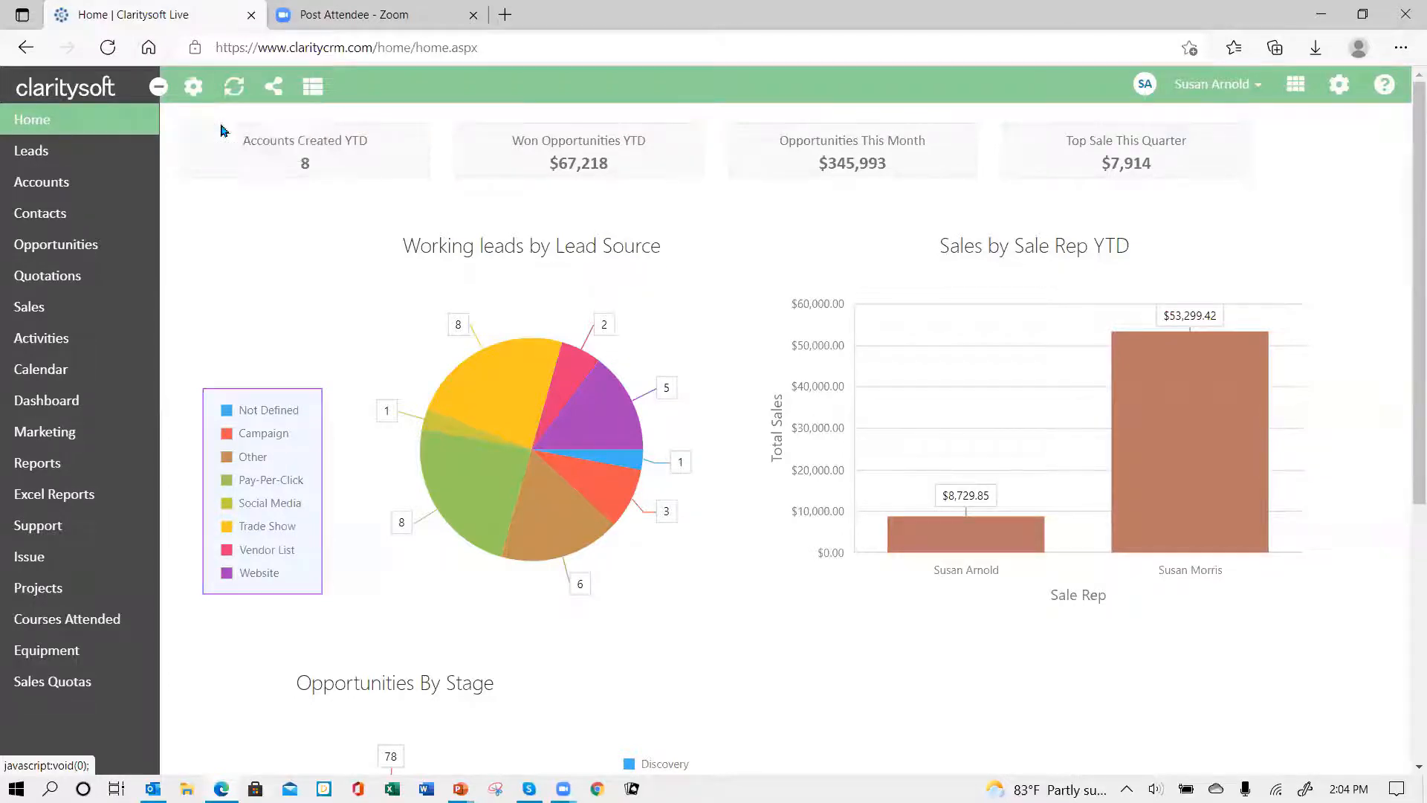
left_click(221, 128)
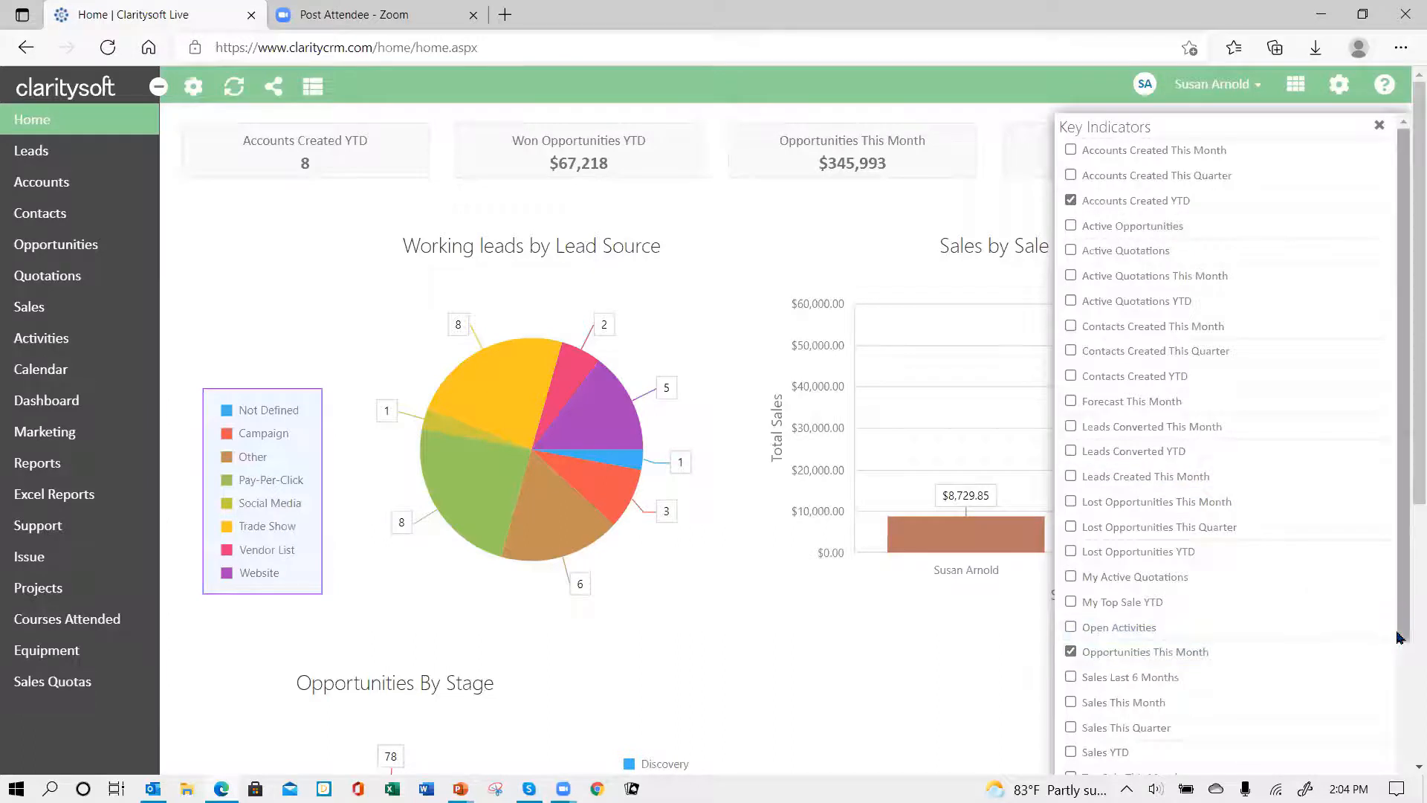
left_click_drag(1404, 641, 1403, 569)
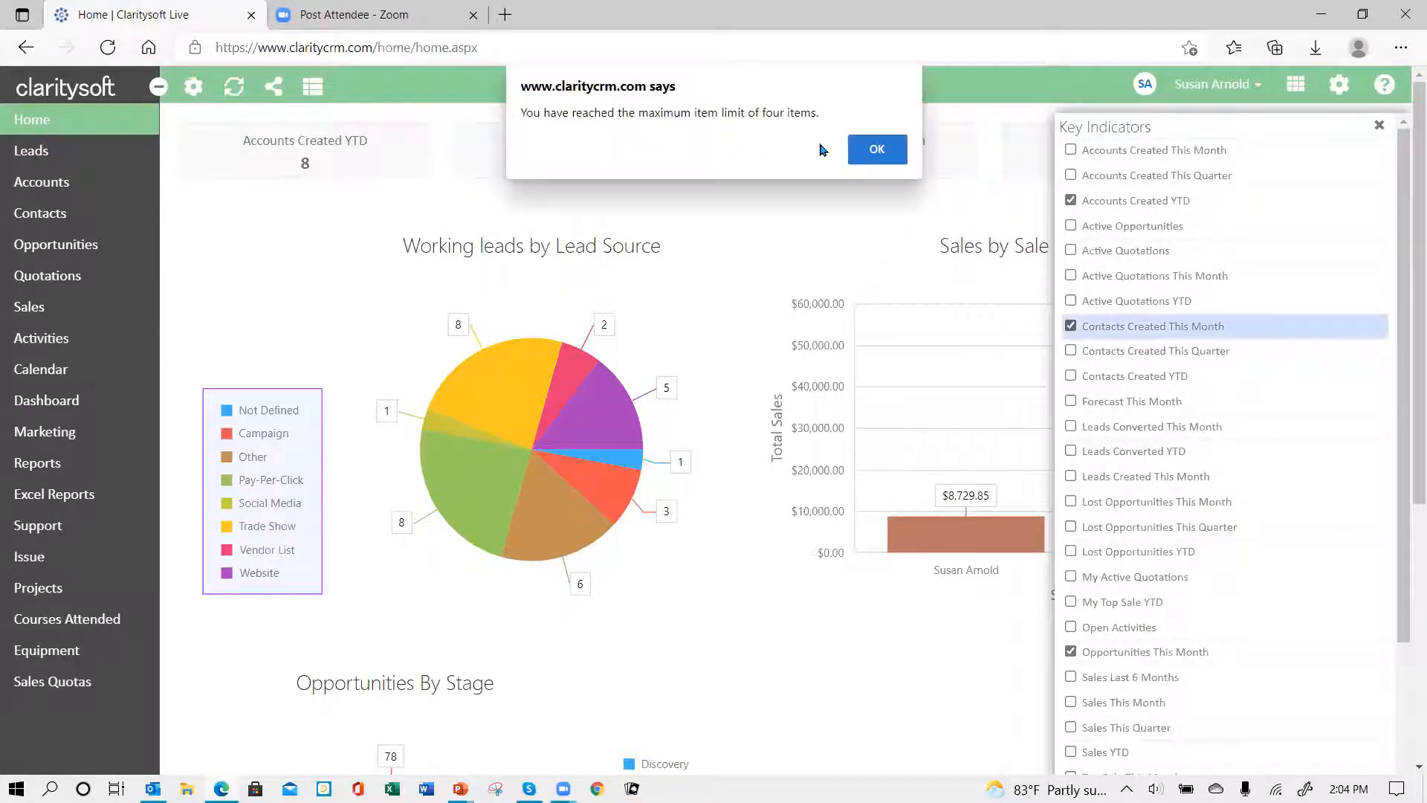
left_click(871, 146)
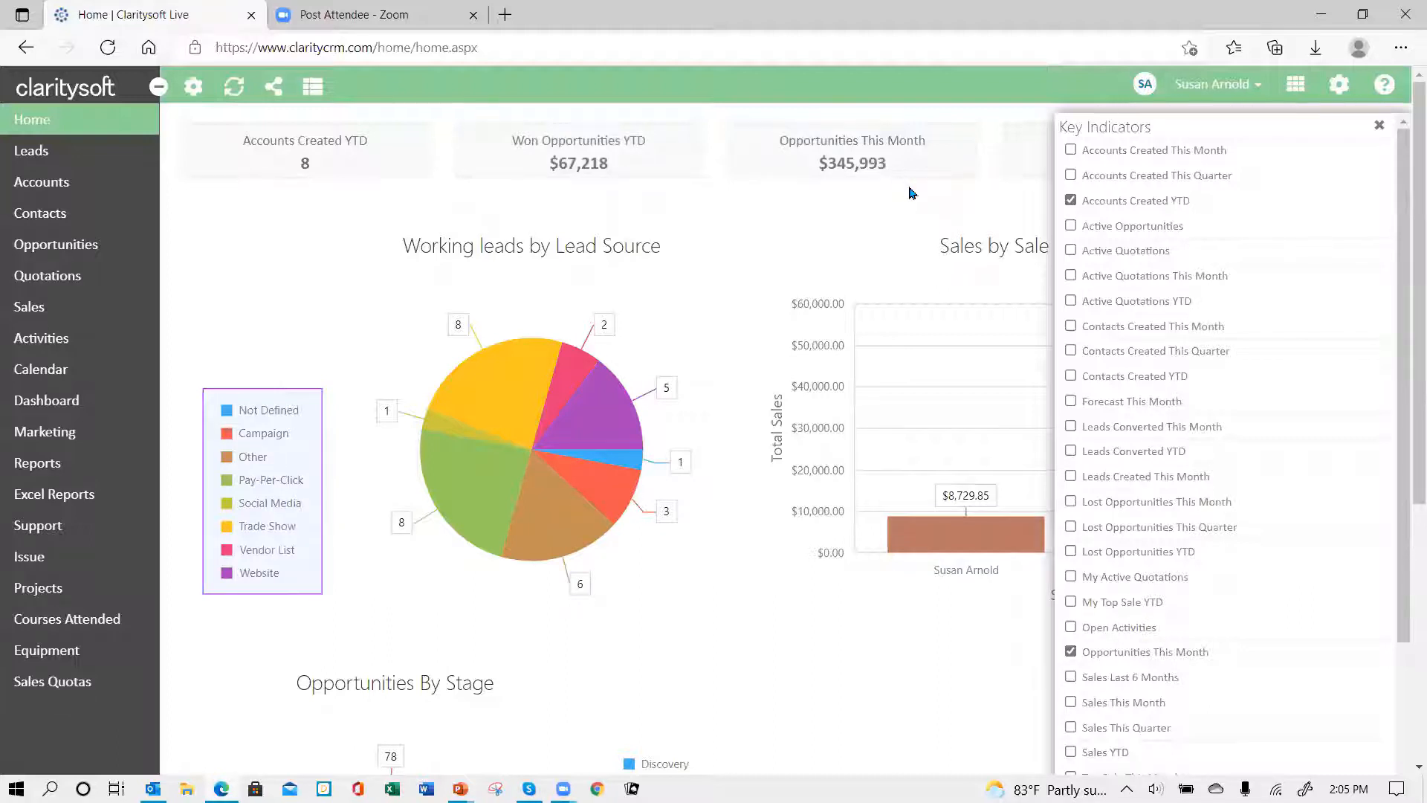
left_click(1384, 128)
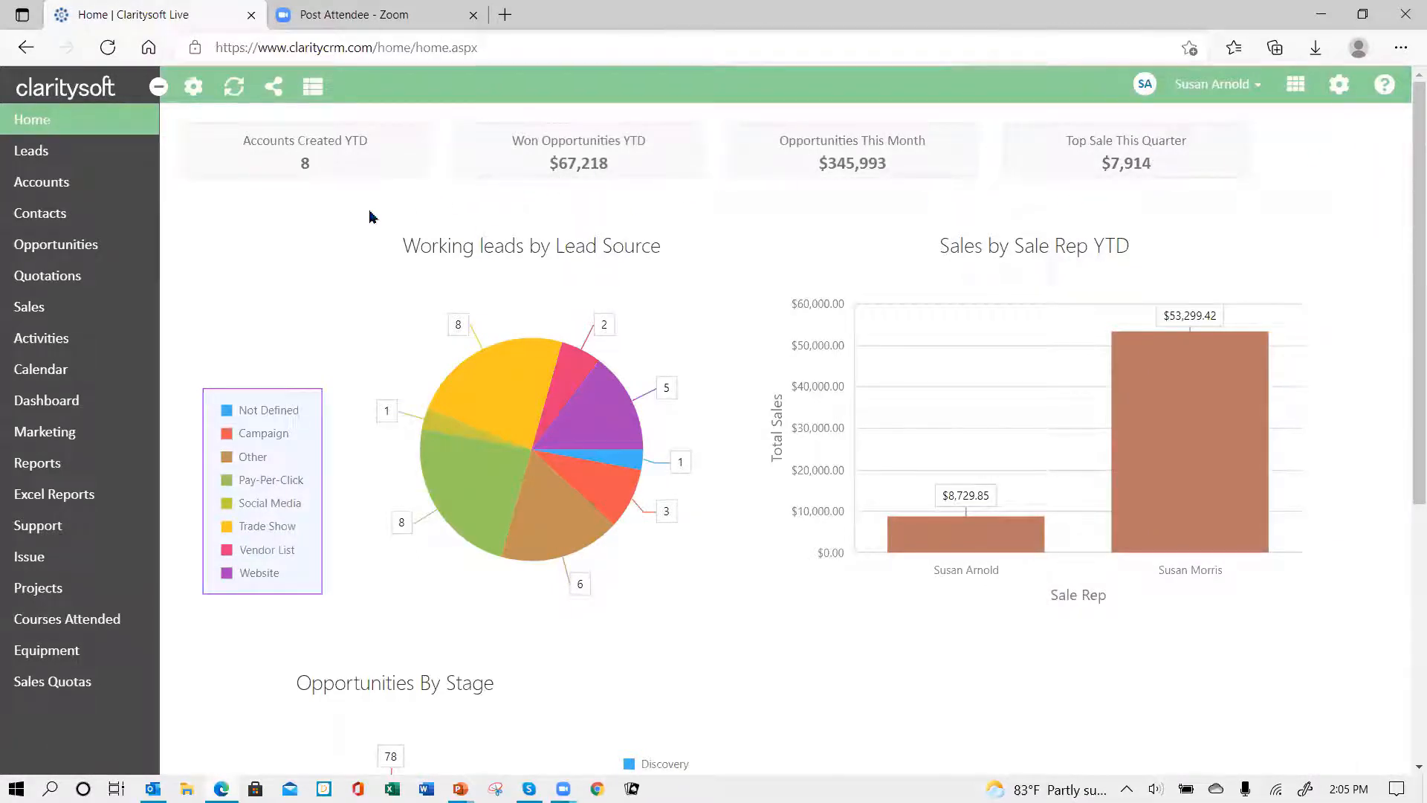
Step: Review the charts offered as chart indicators for the Home page and close the list
left_click(193, 88)
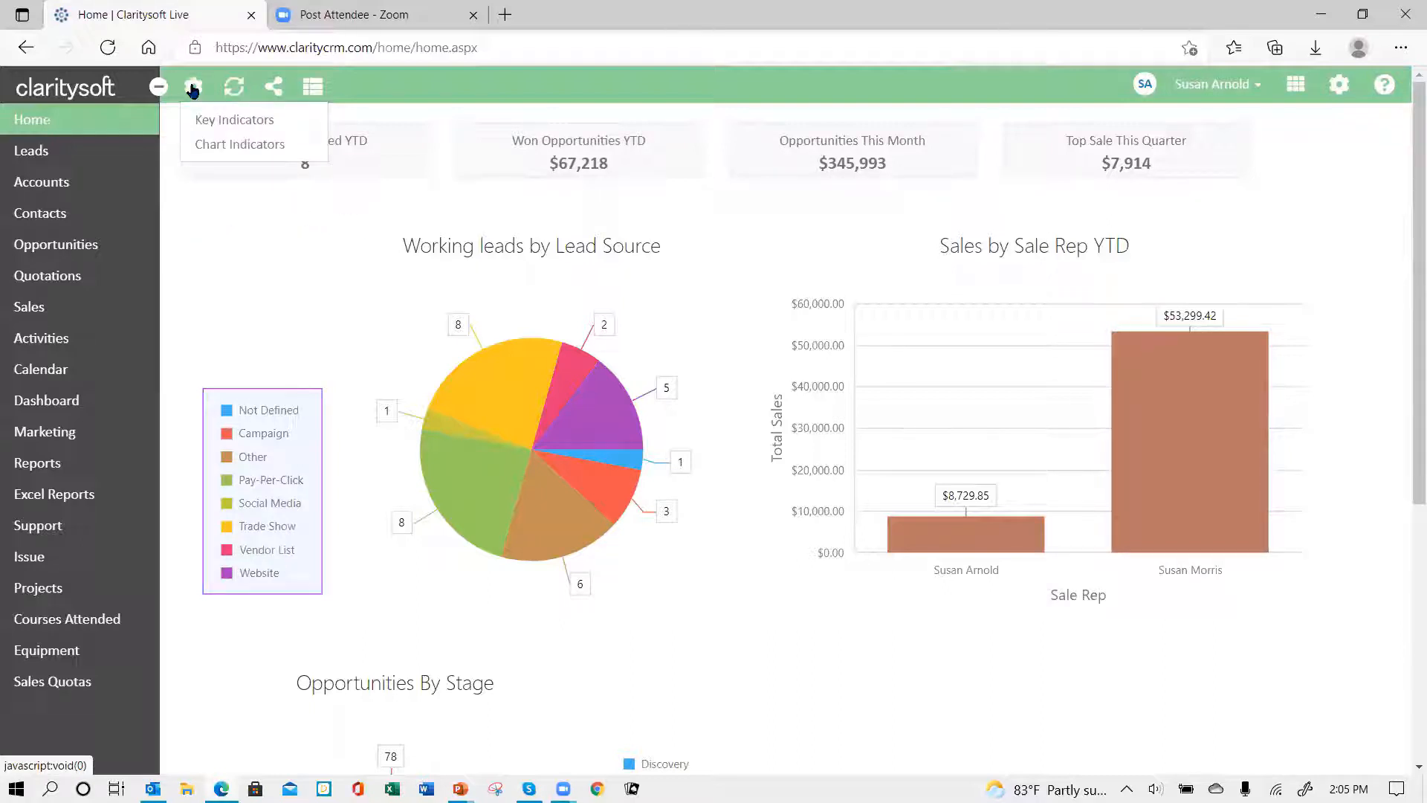
left_click(212, 148)
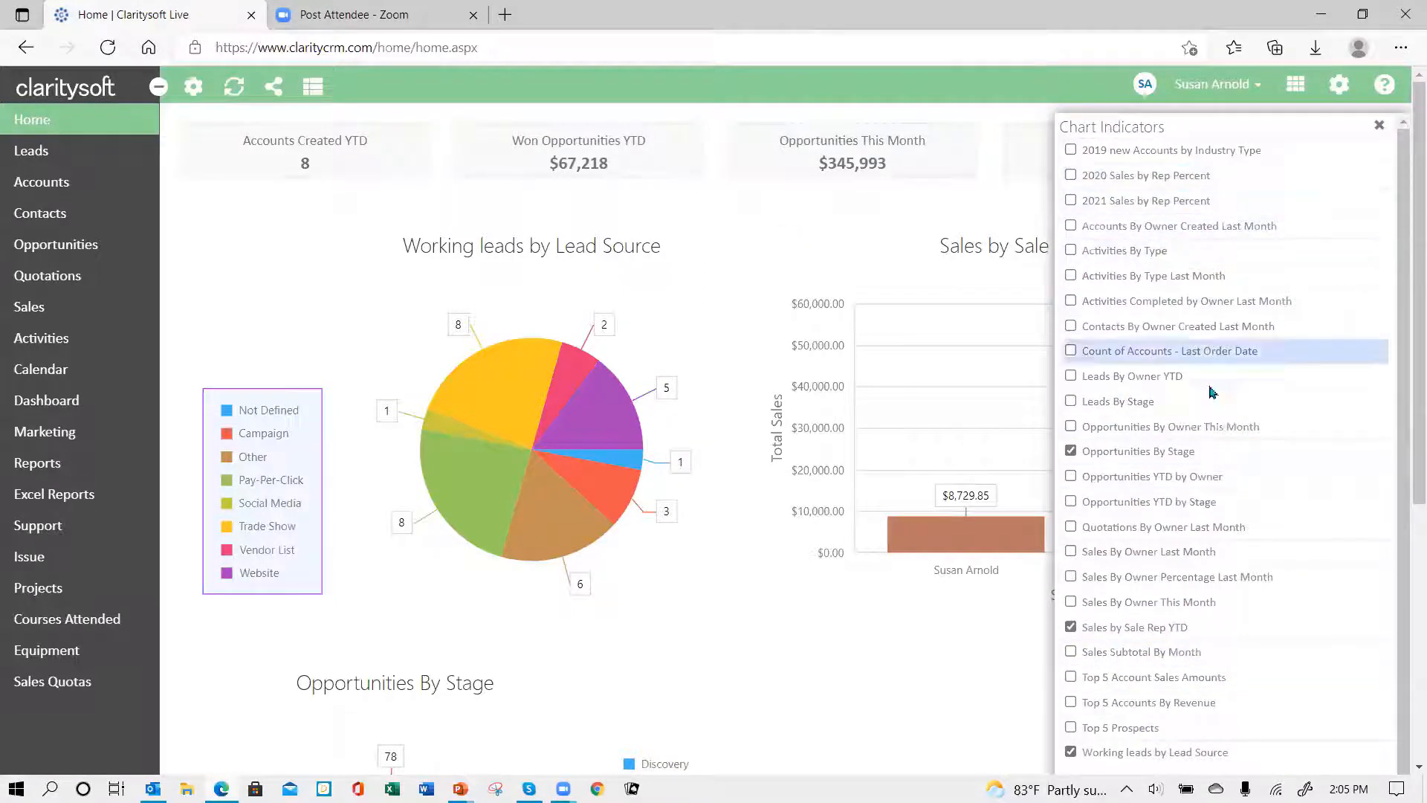
scroll(1243, 691, "down", 1)
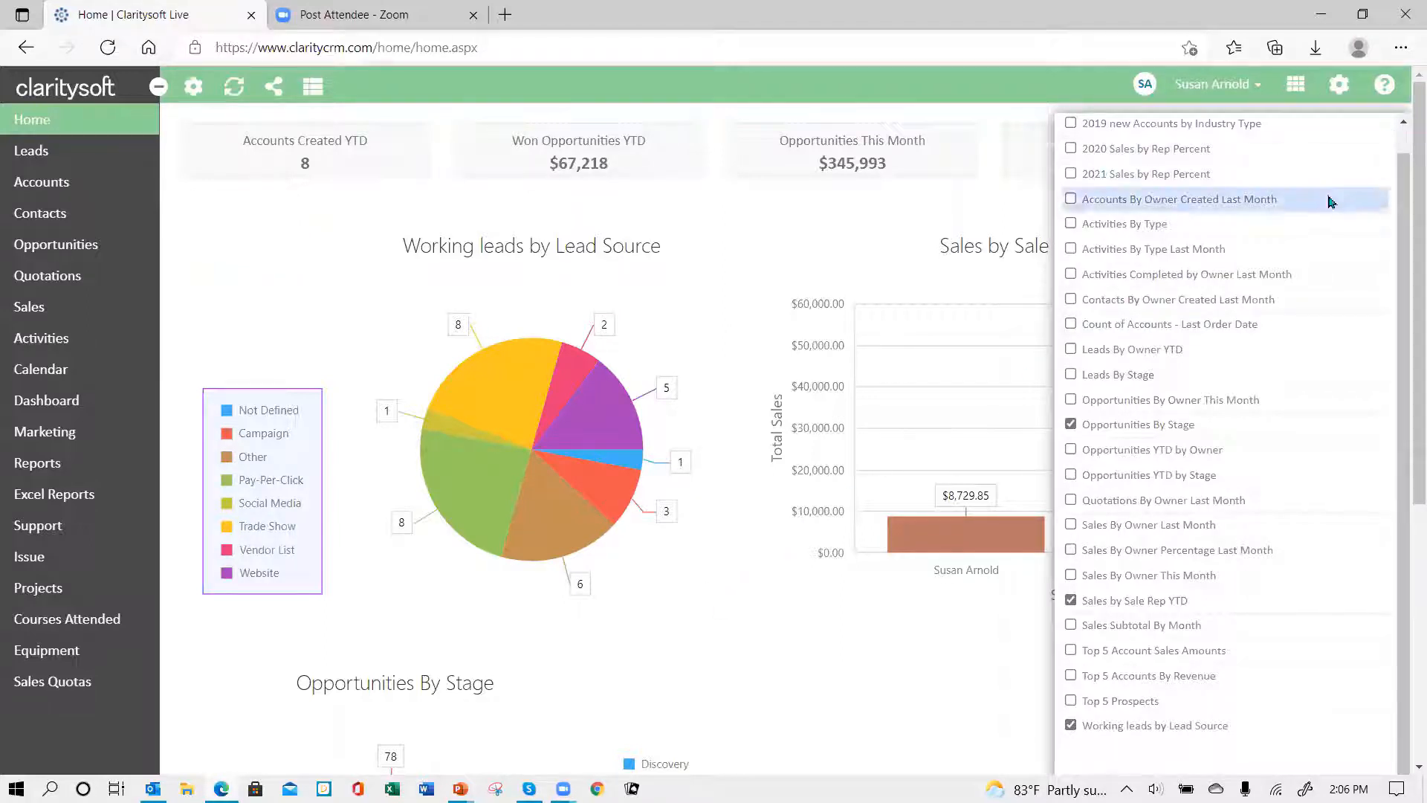
scroll(1331, 202, "up", 1)
left_click(1383, 125)
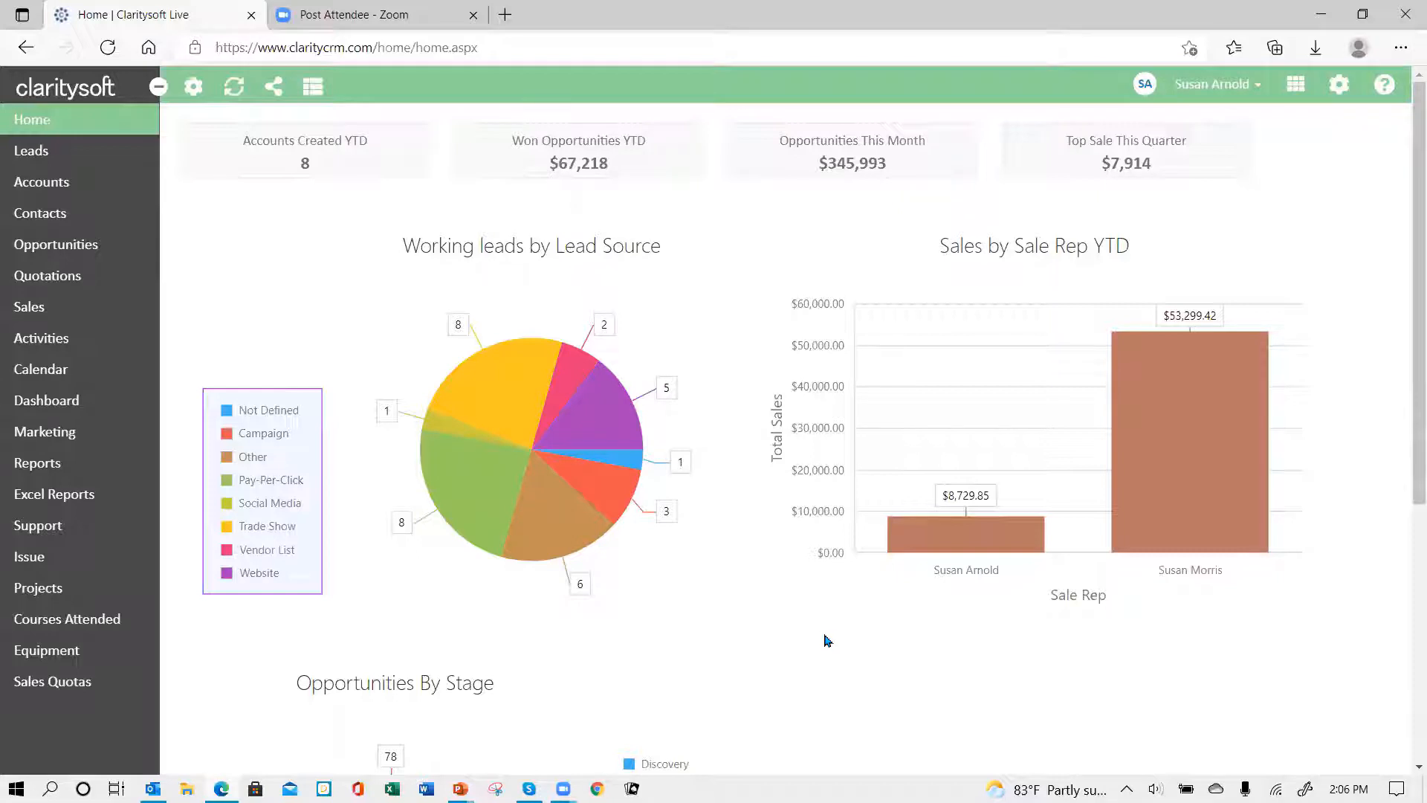
Step: Preview the Home page charts in a single-column layout and restore the two-column layout
left_click(313, 90)
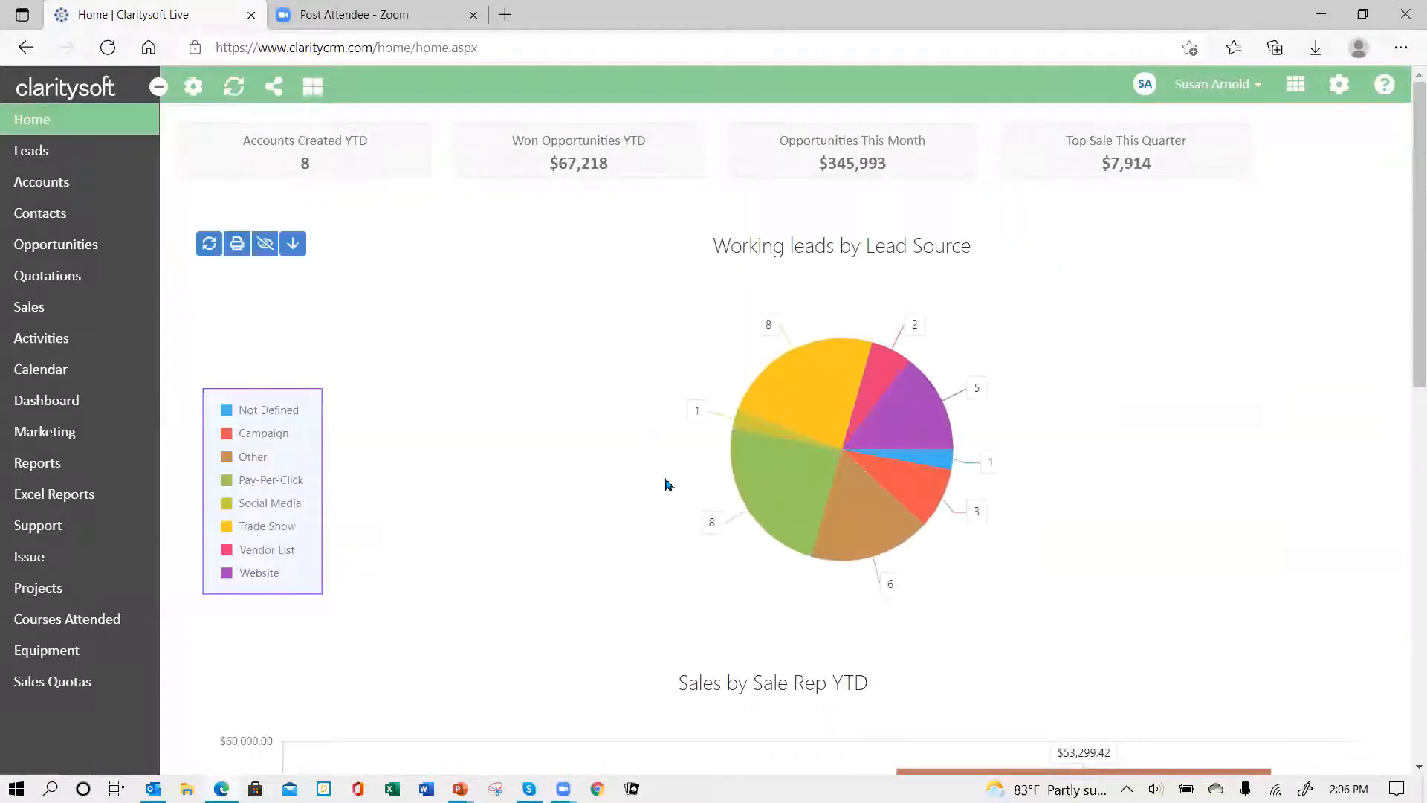
scroll(577, 484, "down", 5)
scroll(576, 484, "down", 6)
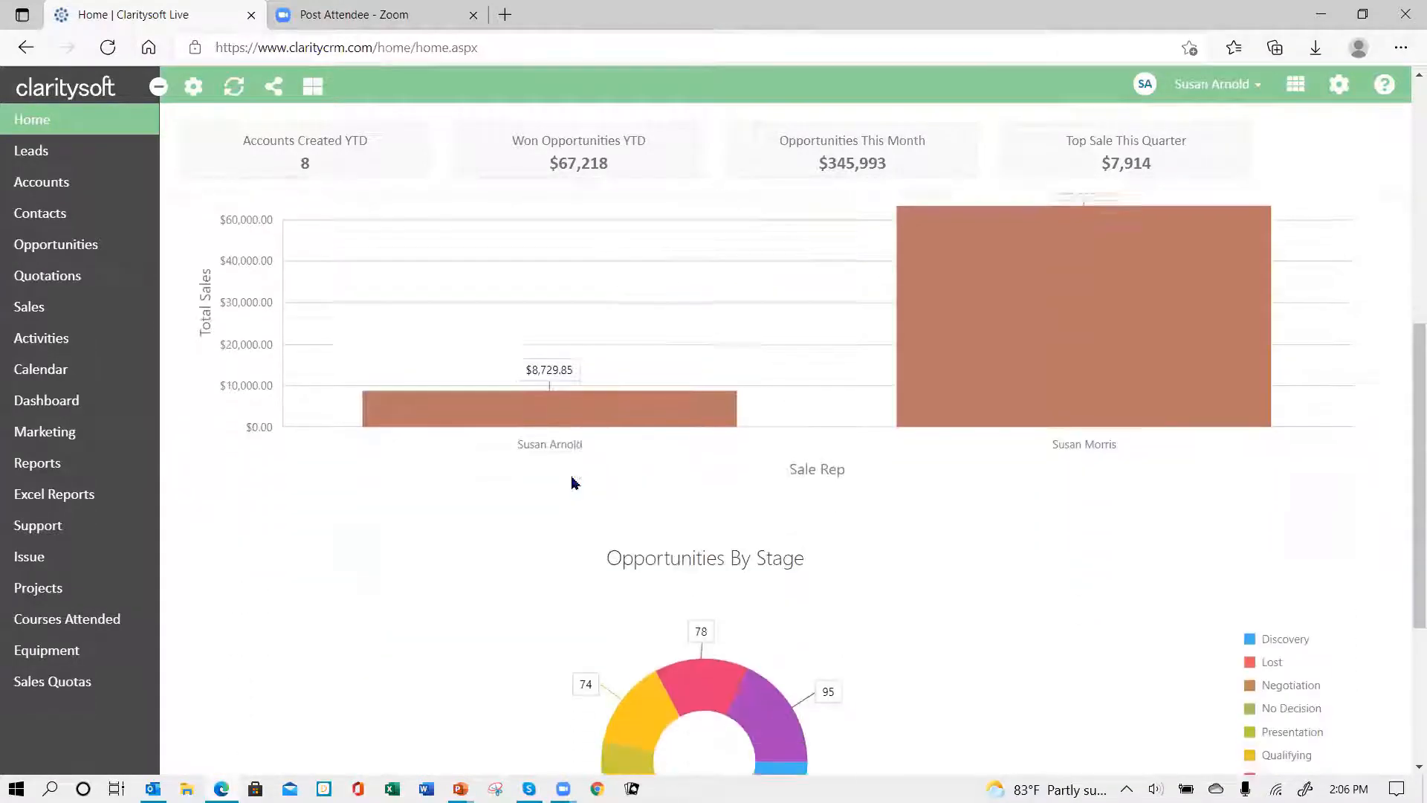
scroll(584, 483, "up", 6)
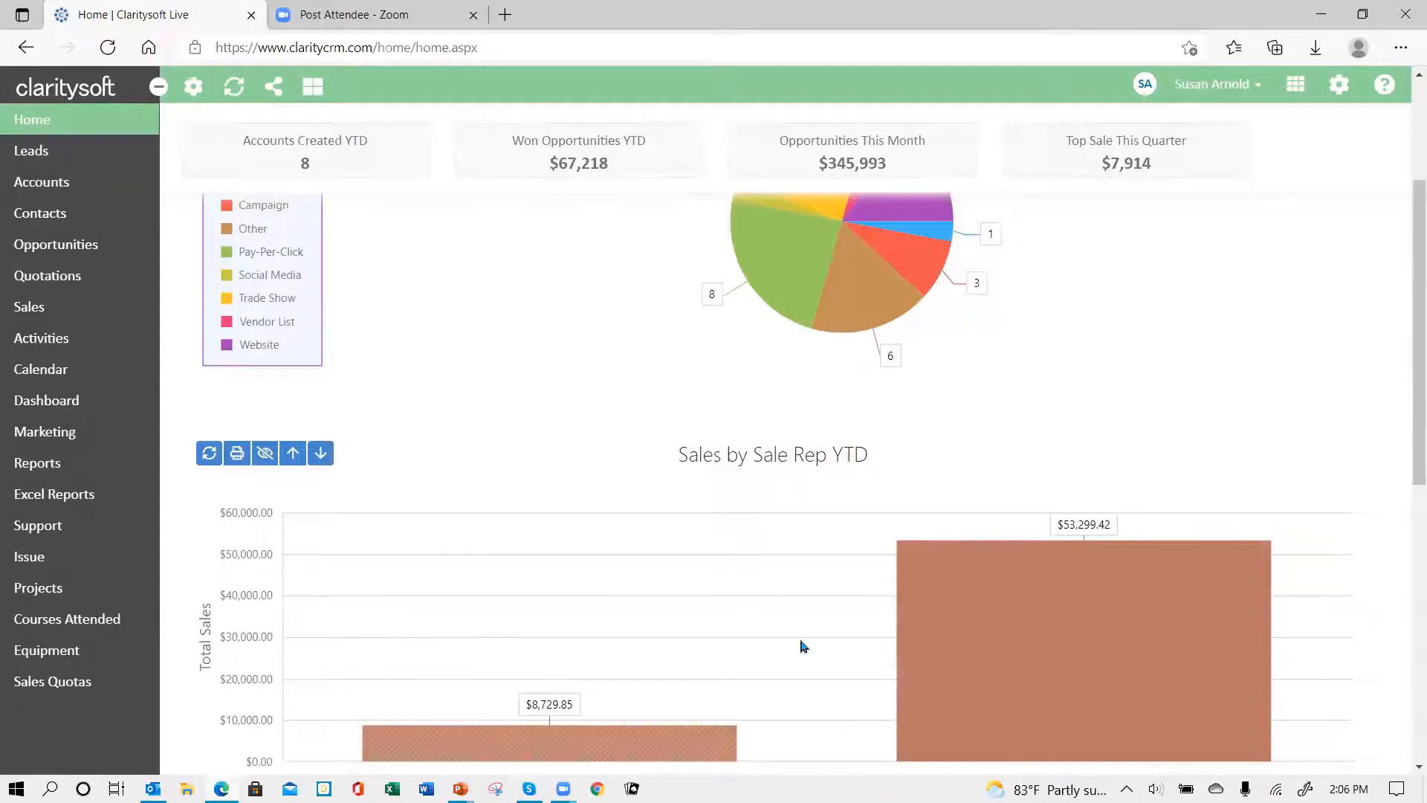
left_click(311, 88)
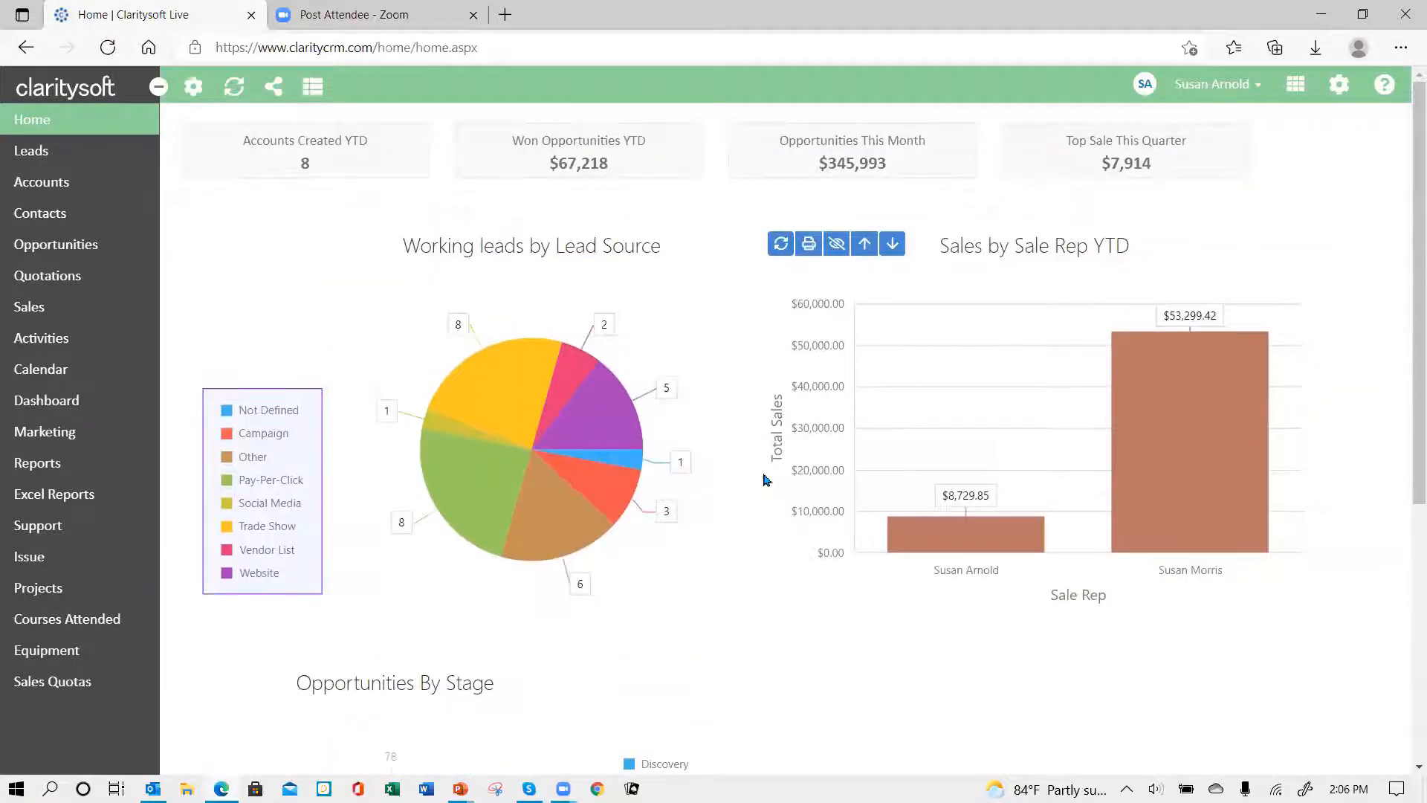
scroll(761, 477, "down", 4)
scroll(759, 473, "up", 4)
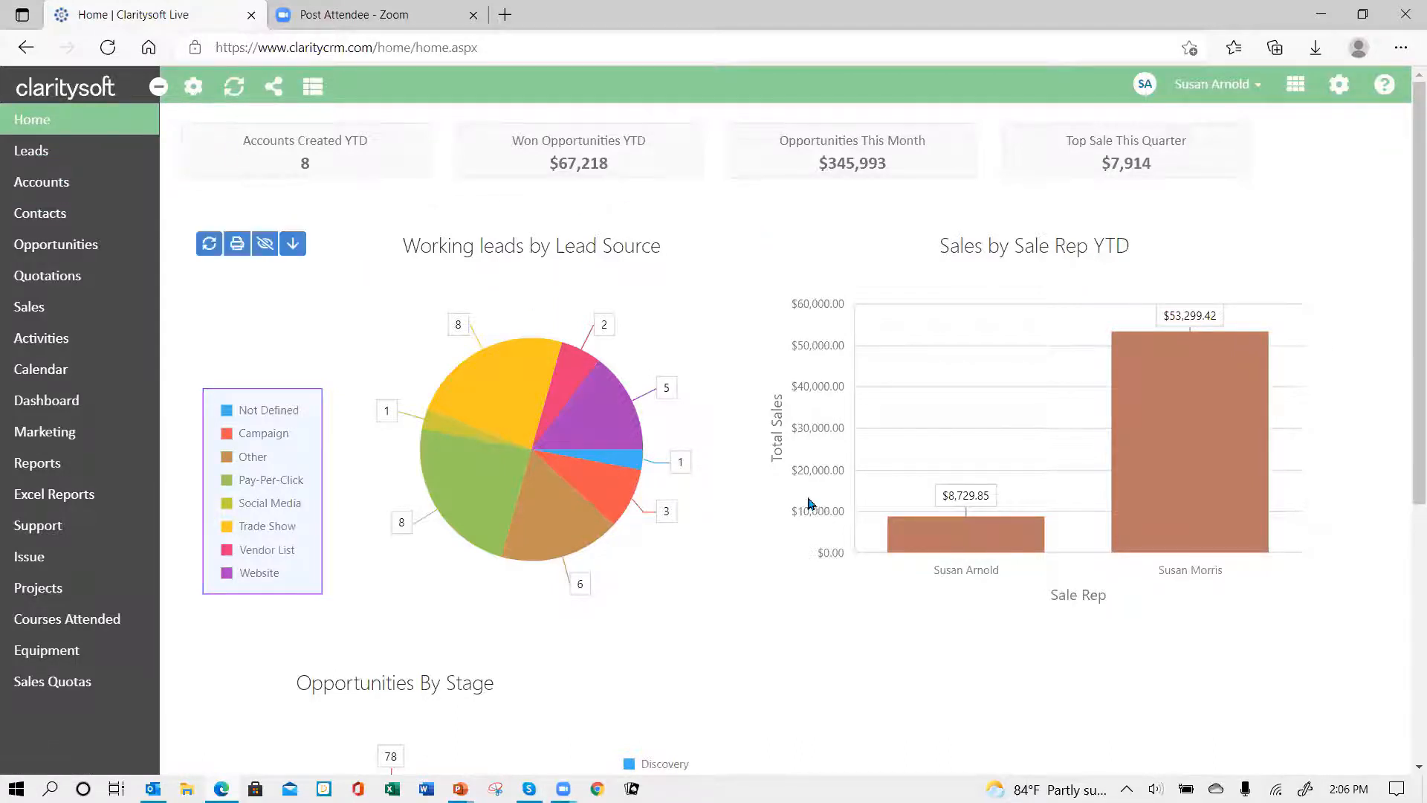
mouse_move(446, 401)
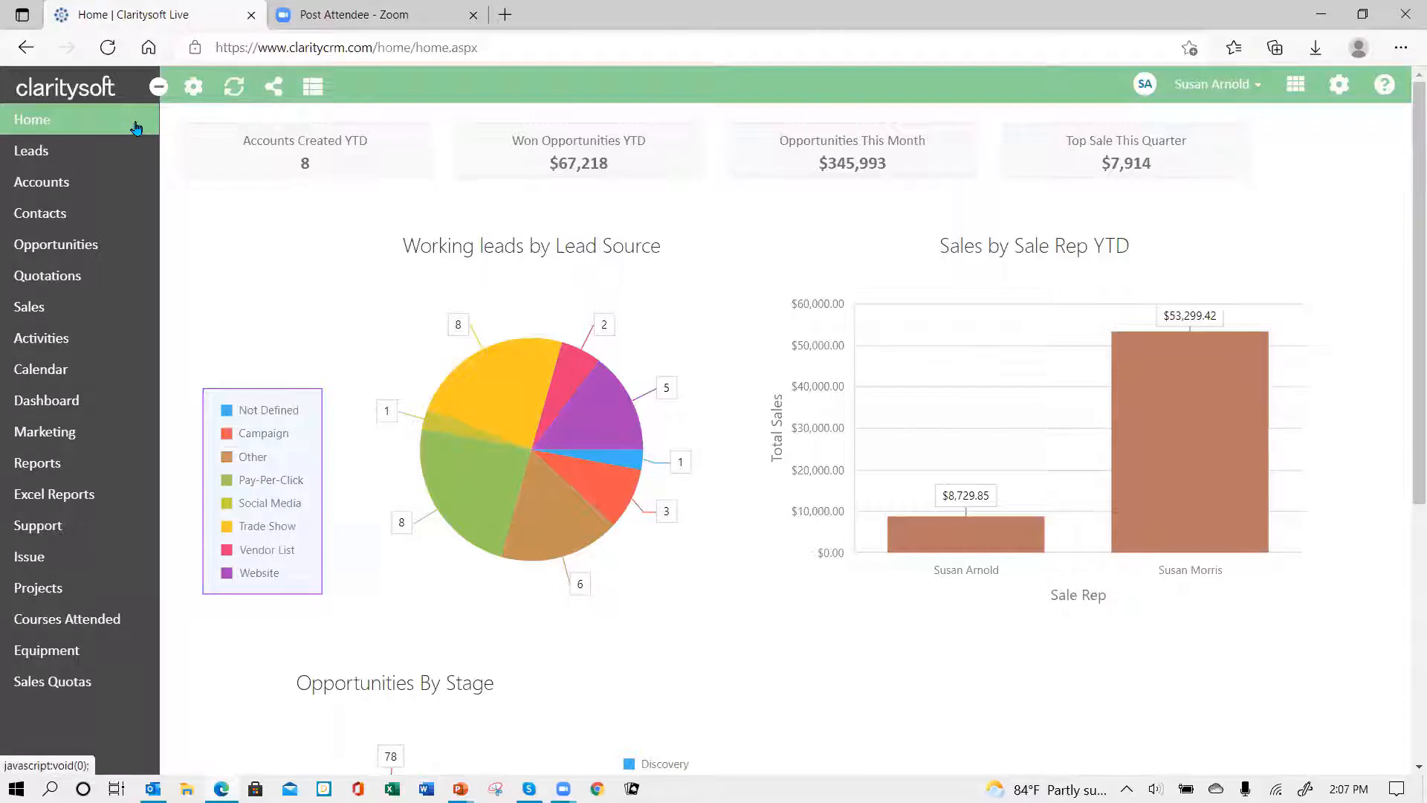
Step: Go to the Opportunities list and review its available saved views
left_click(97, 406)
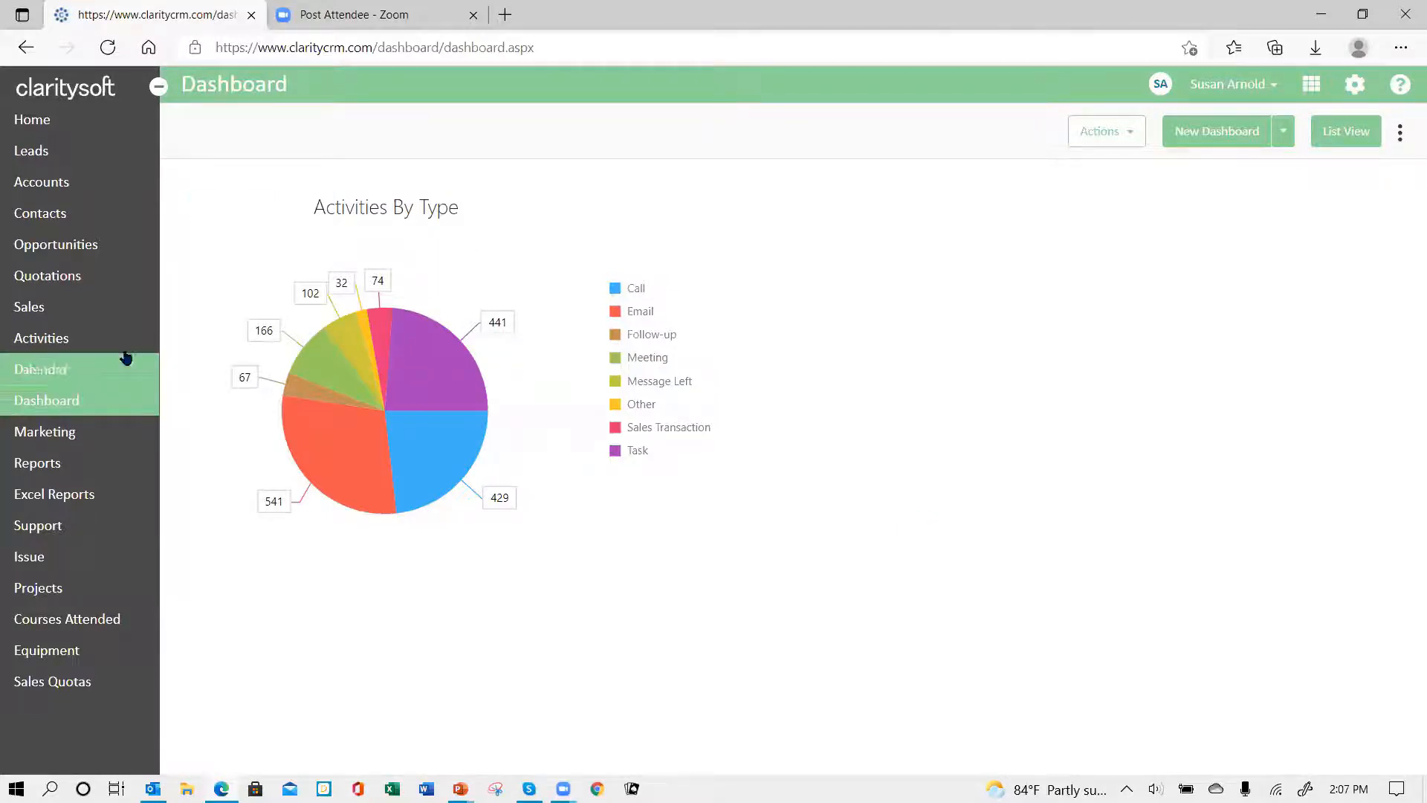
left_click(56, 251)
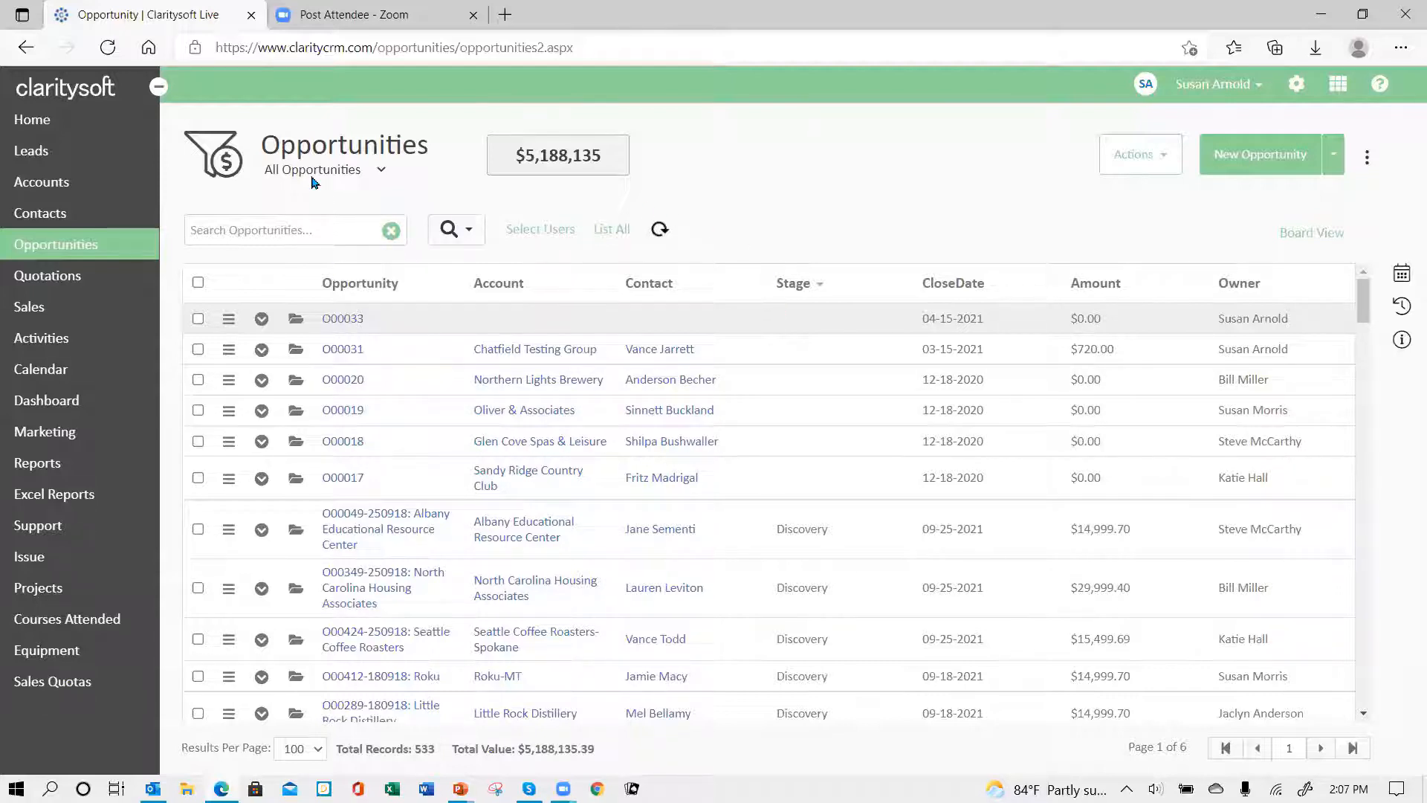
left_click(383, 171)
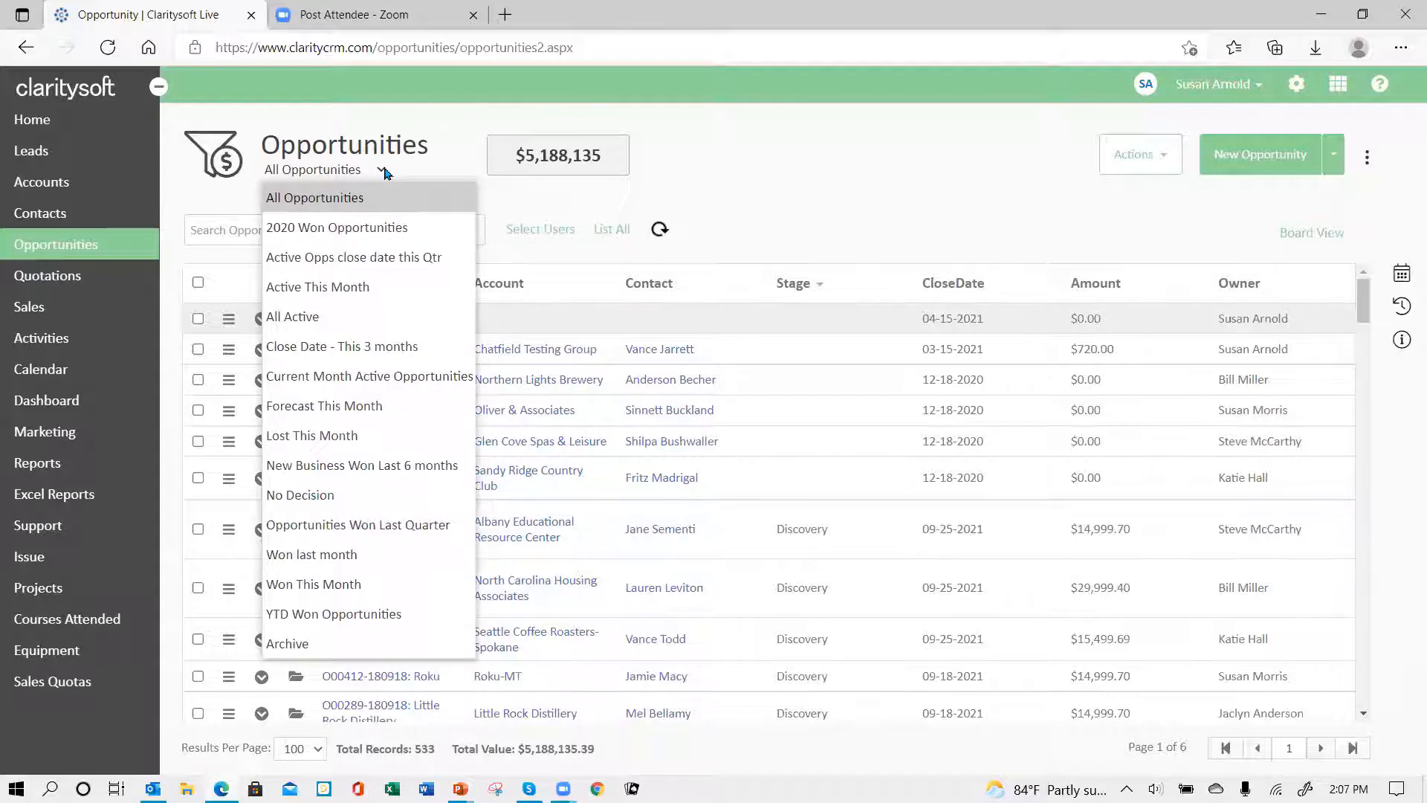
left_click(384, 170)
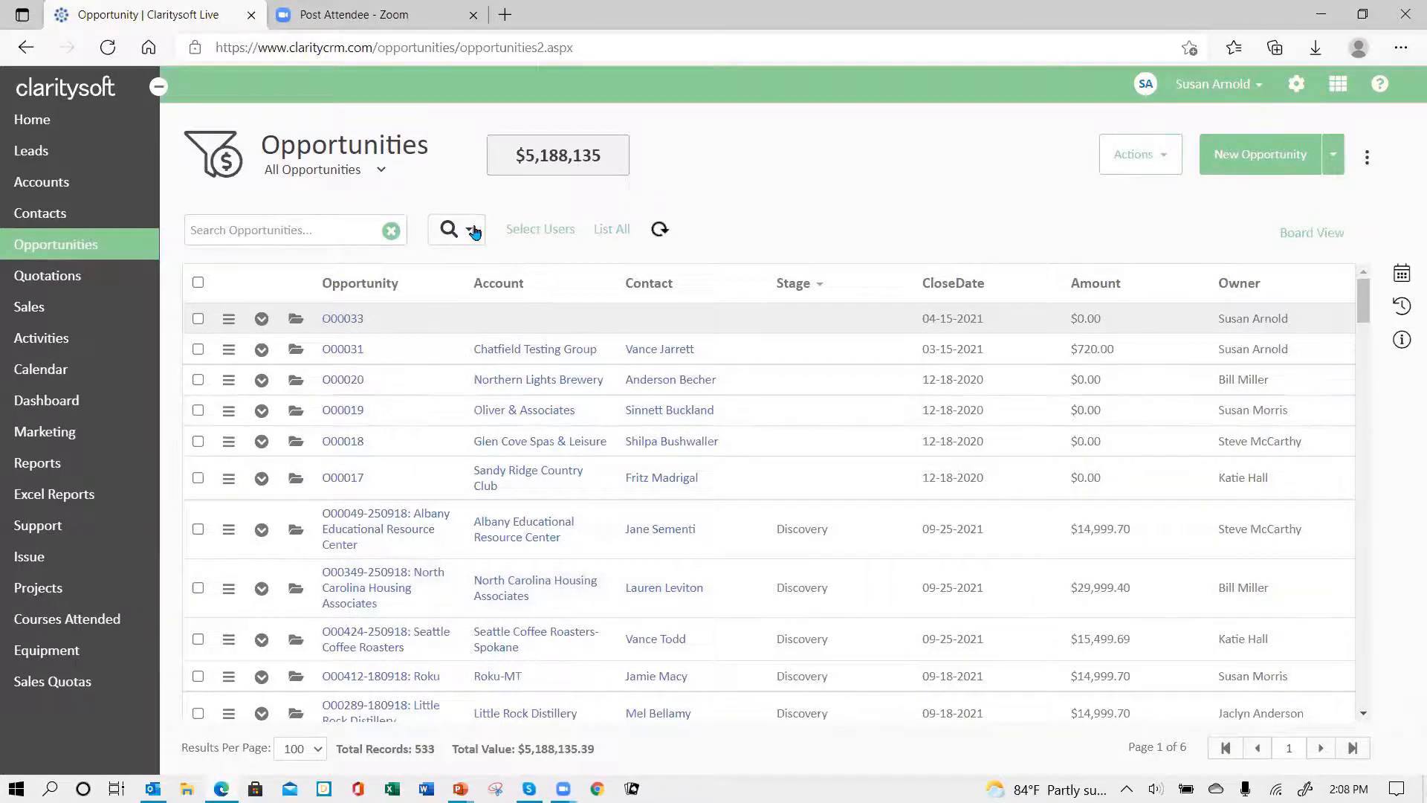
Step: Run an advanced search for opportunities with a year-to-date CloseDate and sort the results by CloseDate, earliest first
left_click(472, 231)
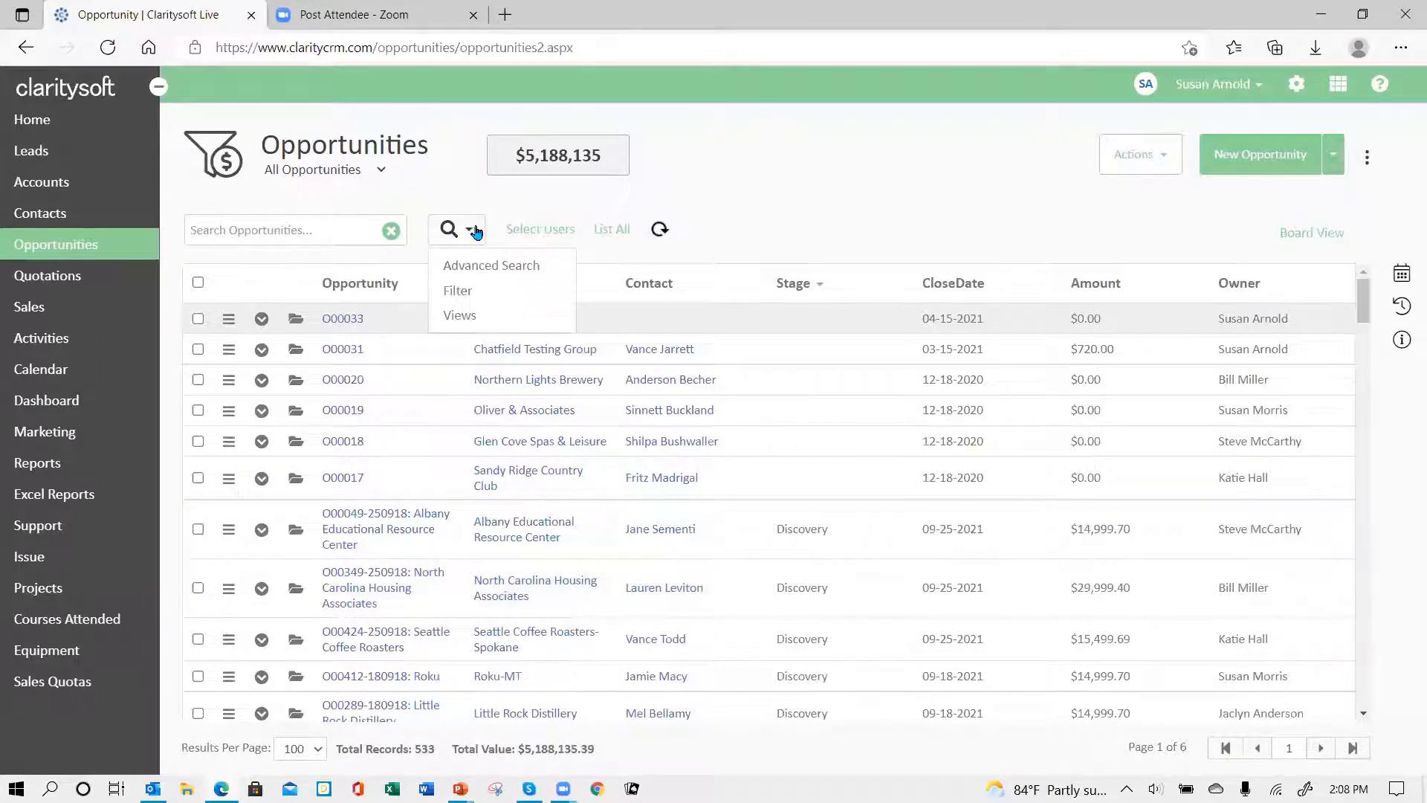
left_click(491, 266)
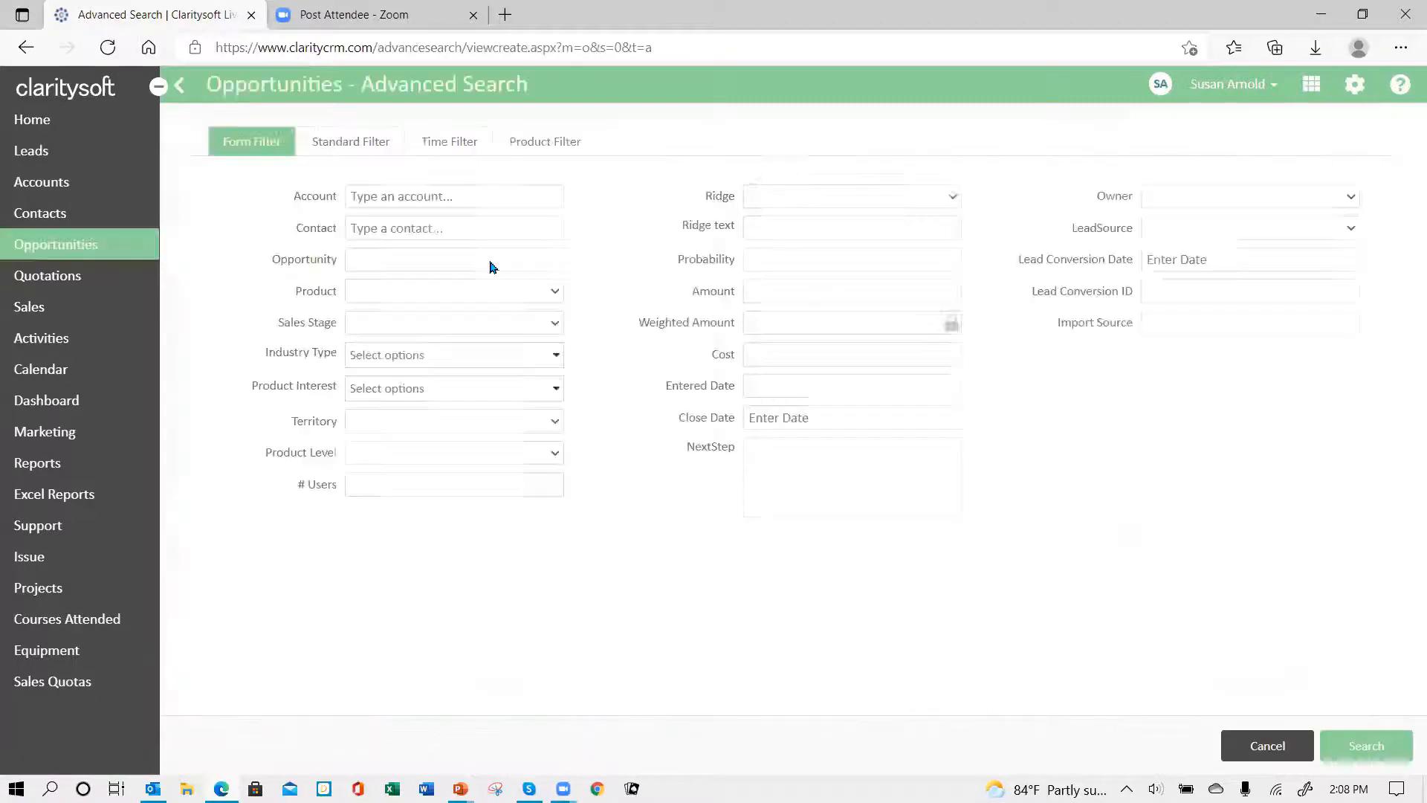
left_click(471, 143)
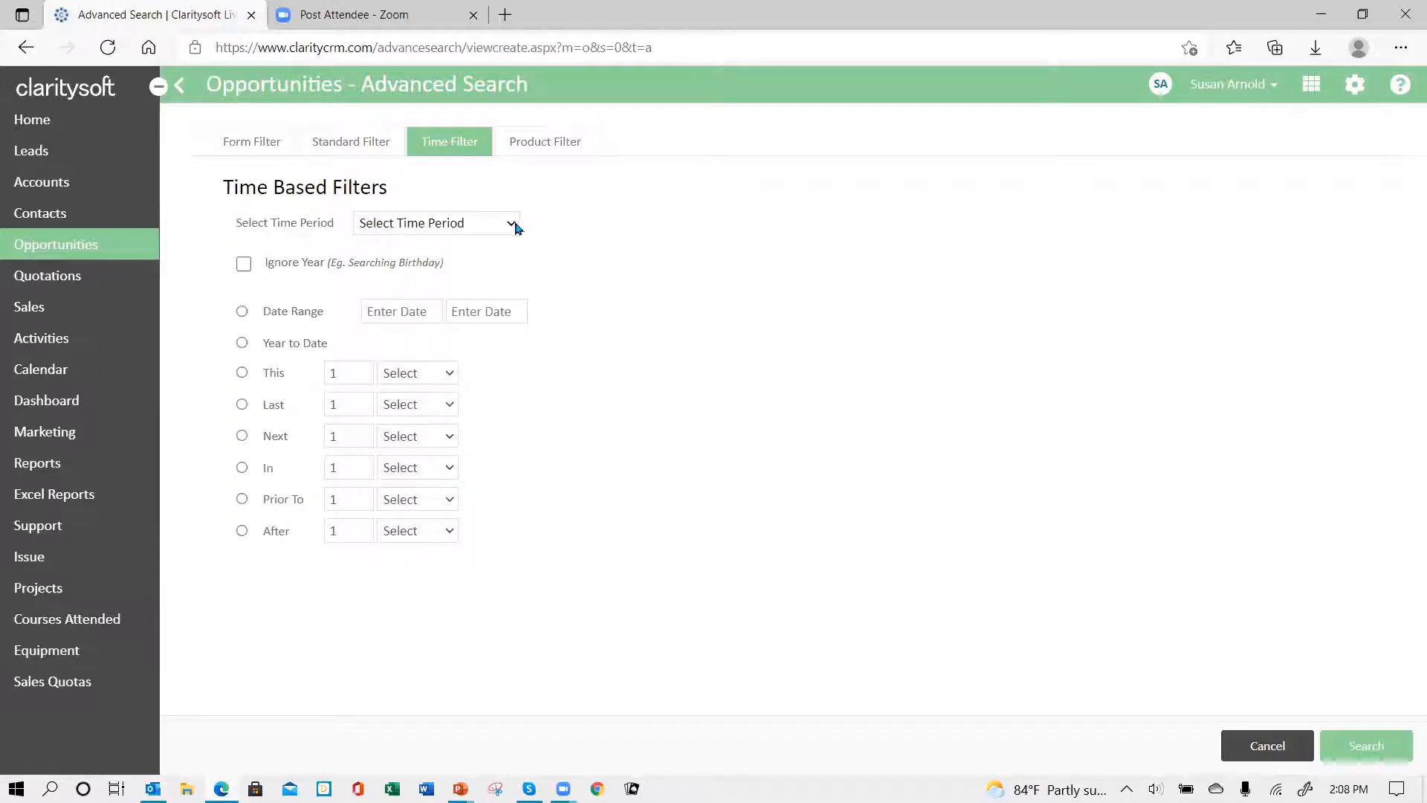
left_click(513, 225)
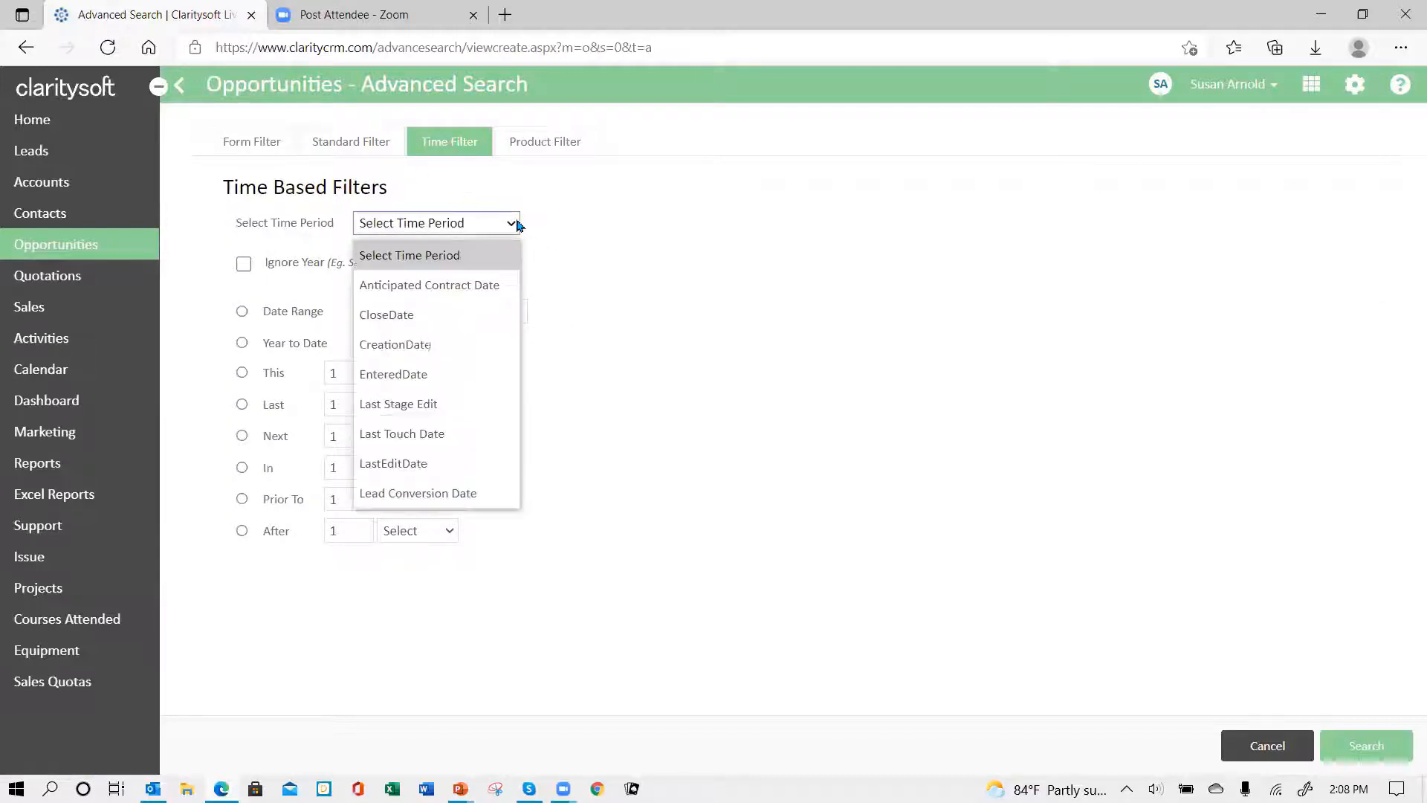
left_click(469, 324)
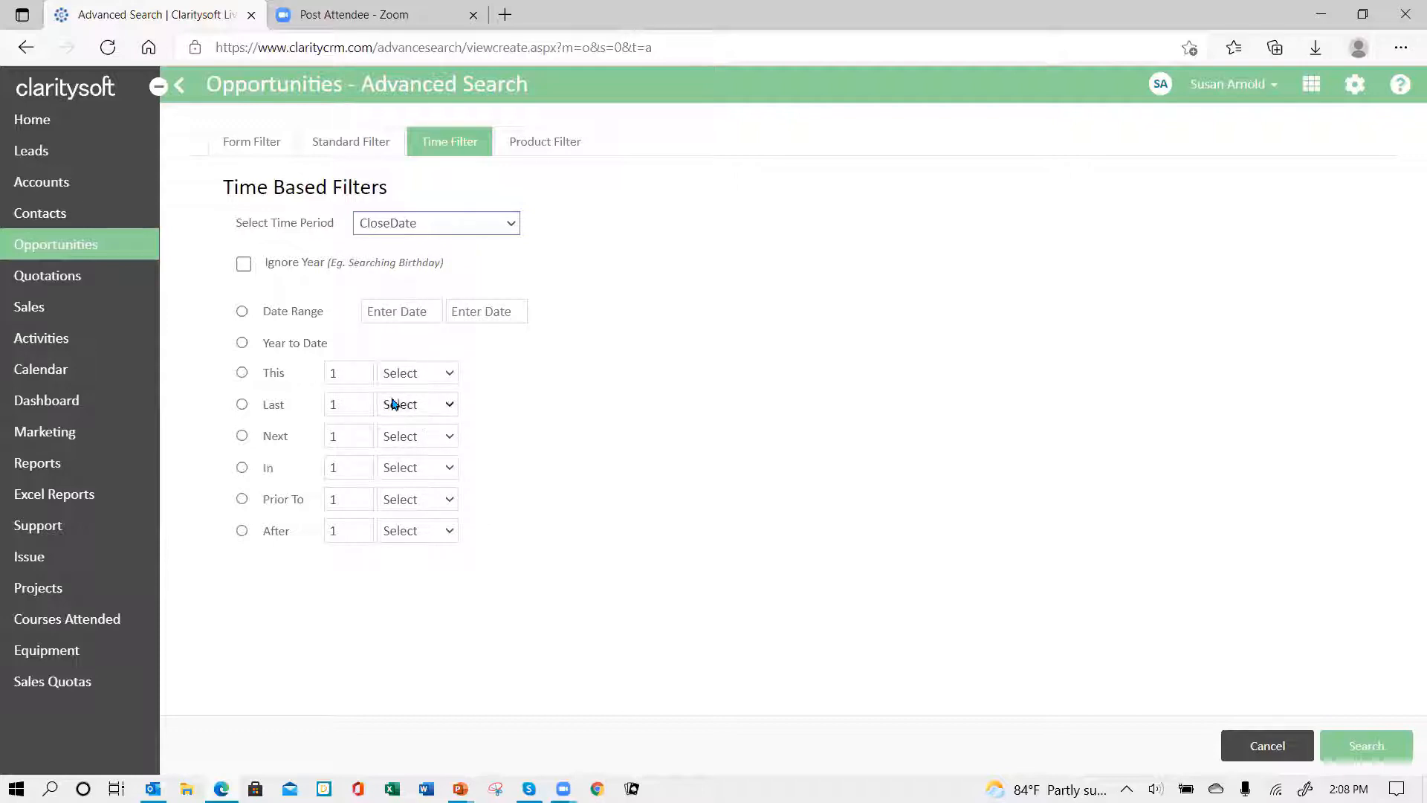
left_click(241, 343)
left_click(1366, 747)
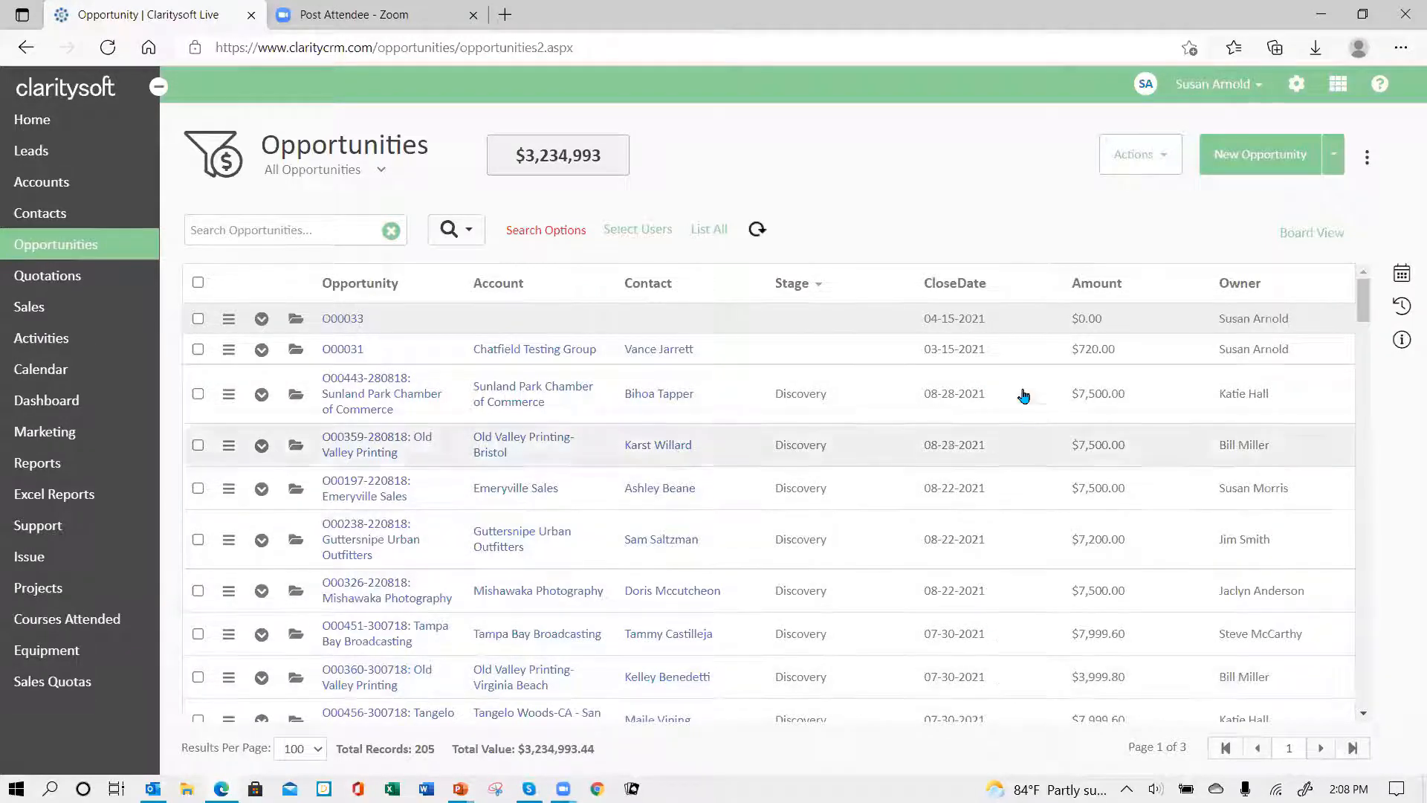
left_click(957, 283)
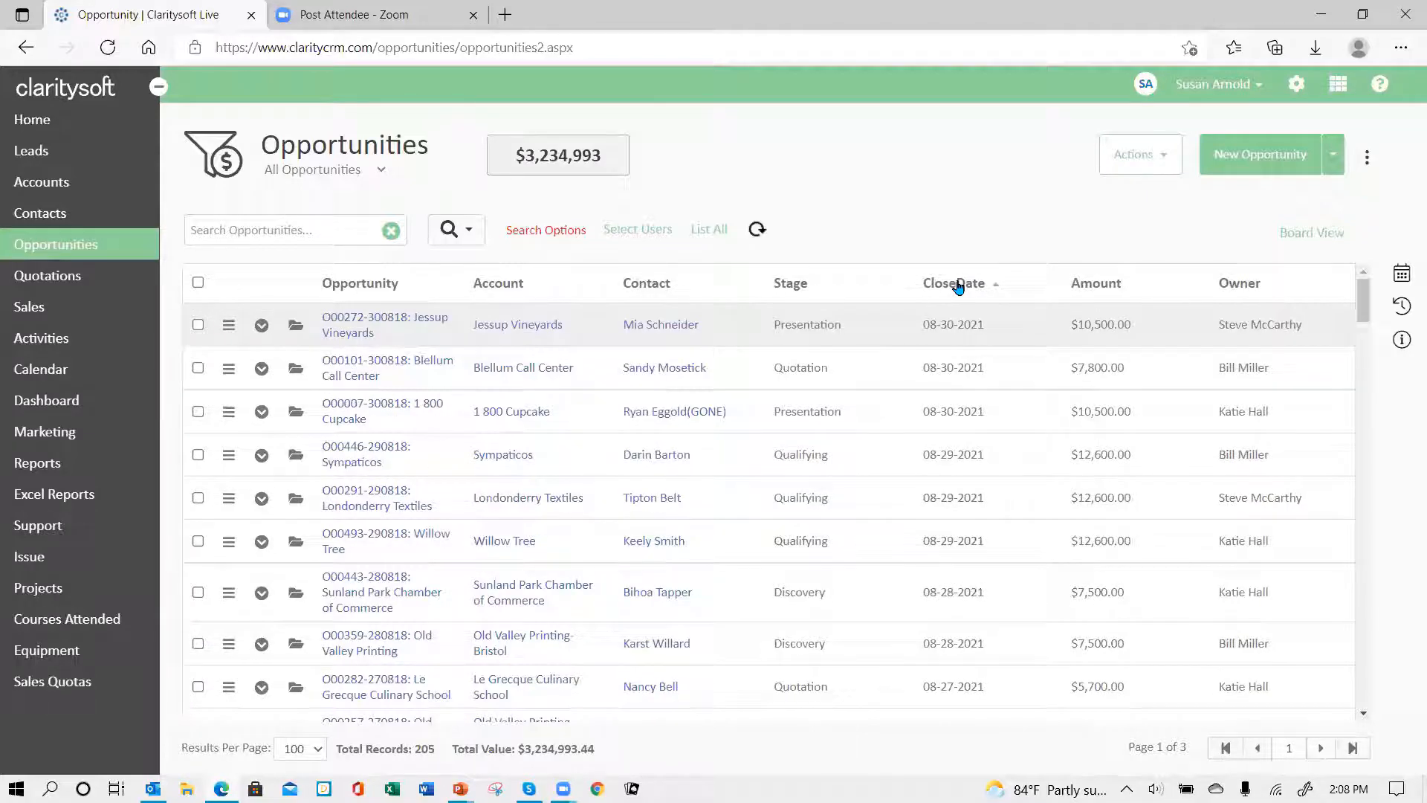
left_click(957, 283)
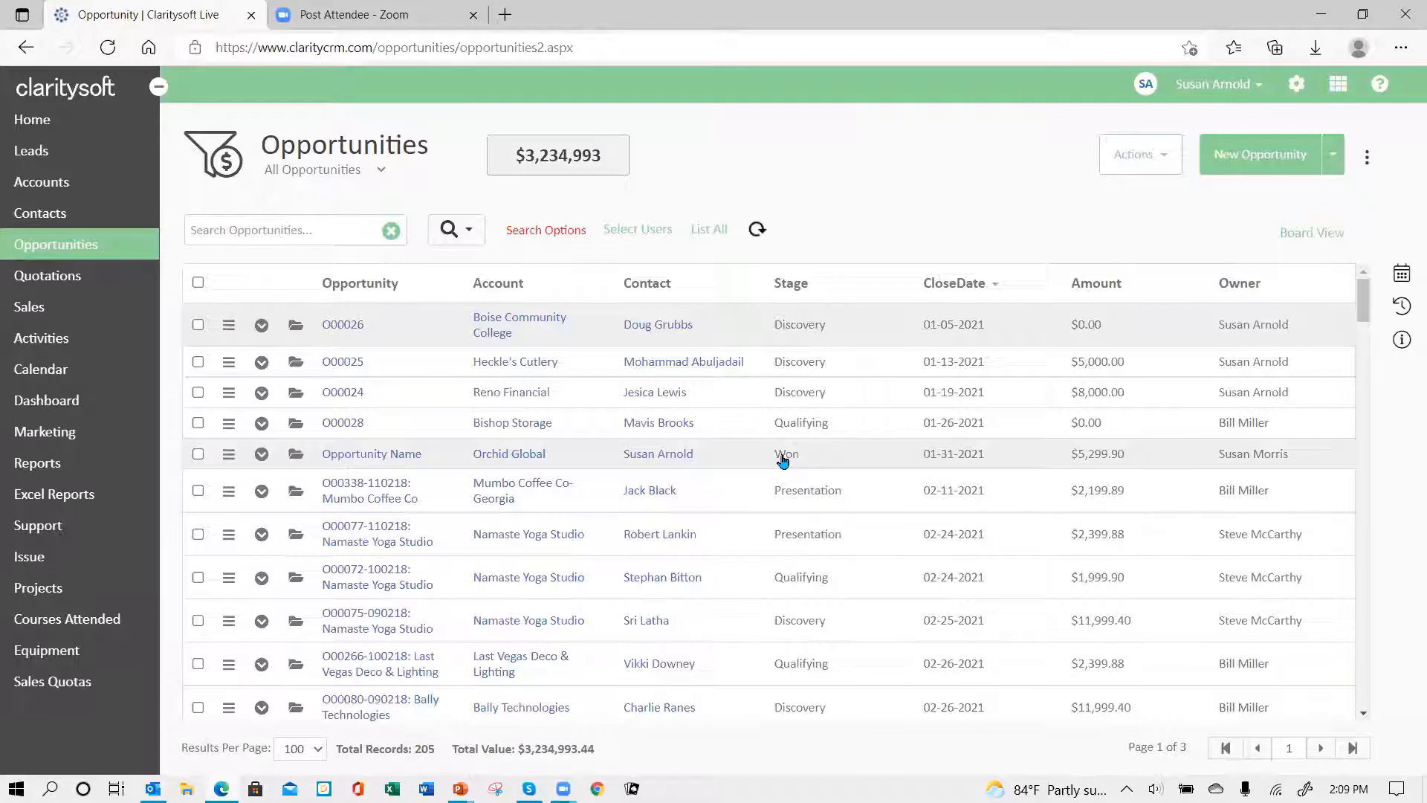
Step: Edit the current opportunities search by adding a standard filter where Status contains "active", and run the search
left_click(524, 240)
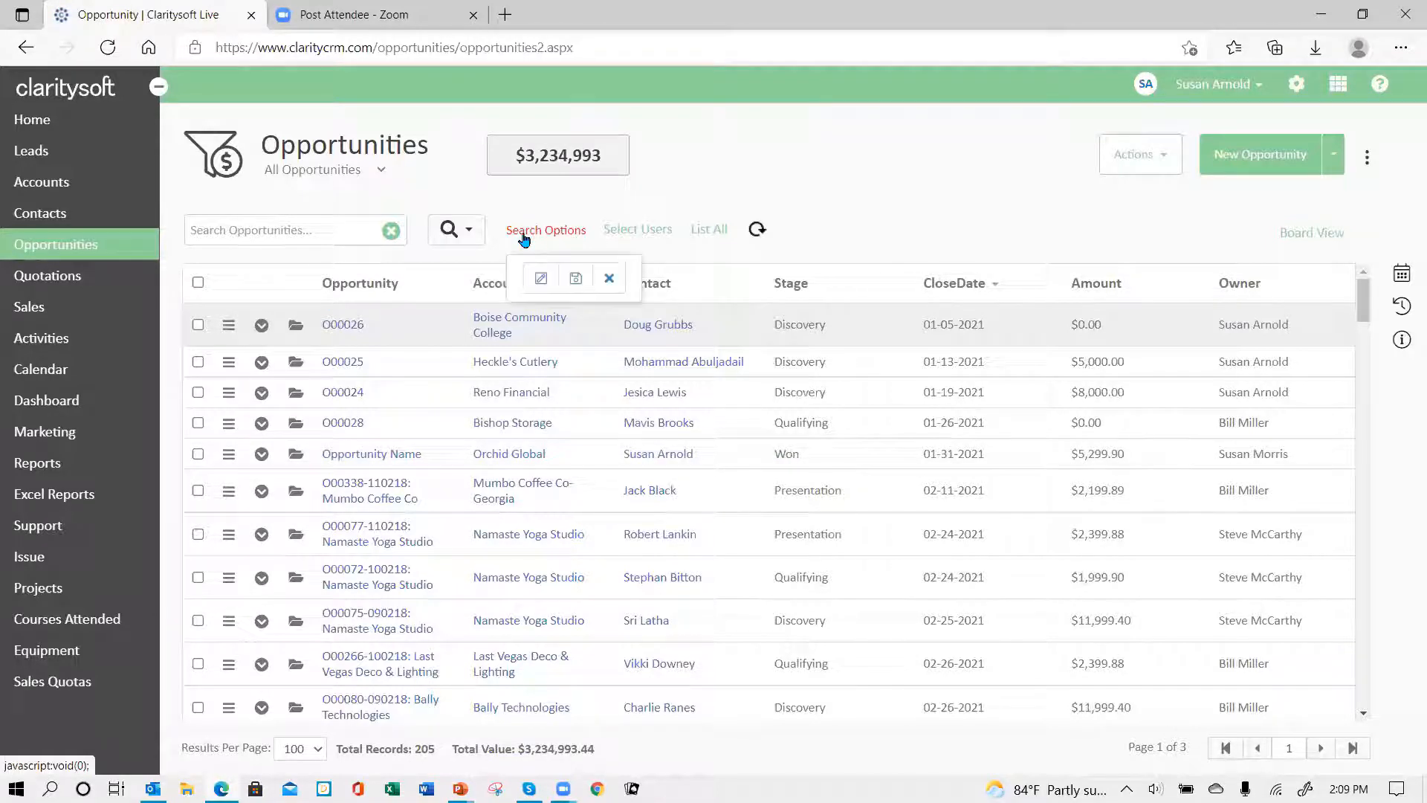
left_click(540, 281)
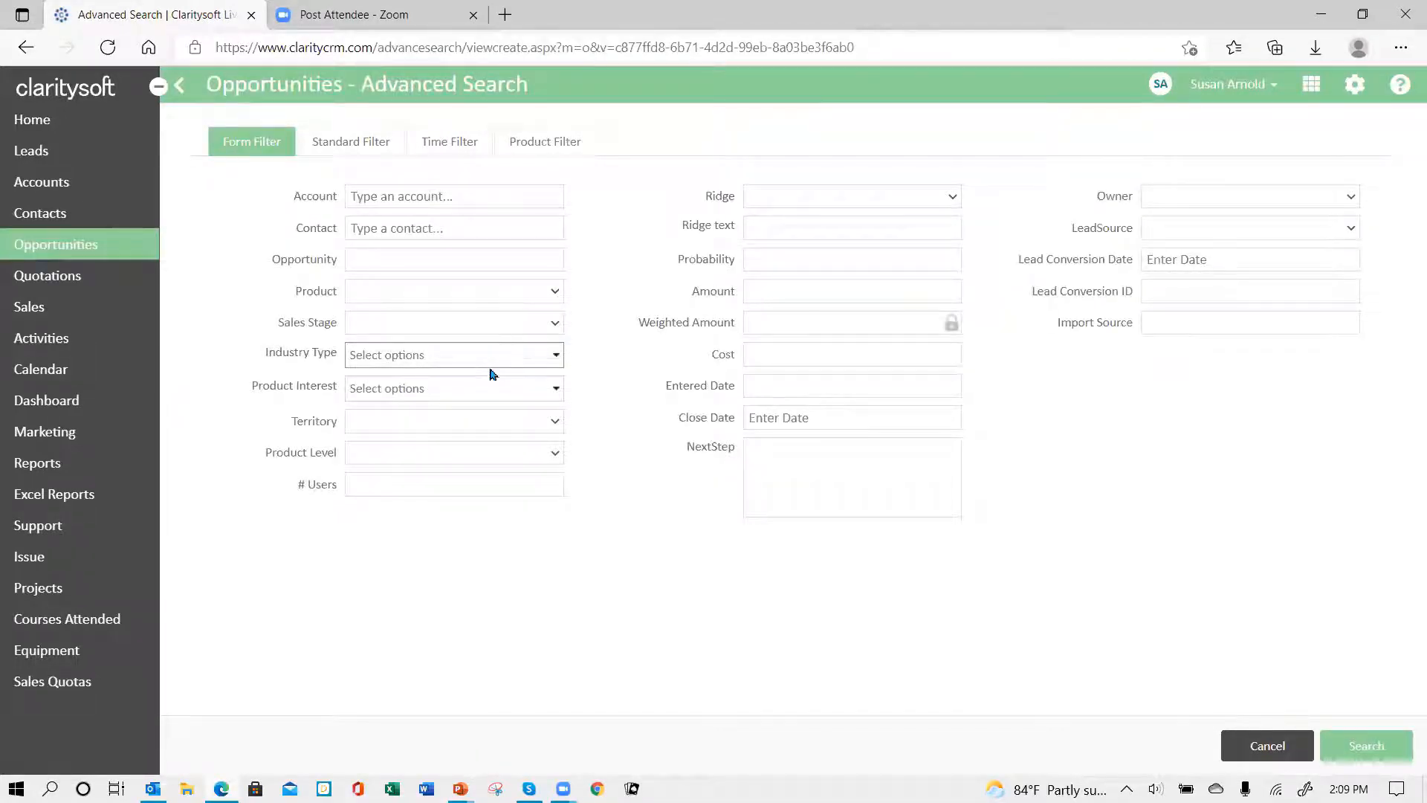
left_click(356, 141)
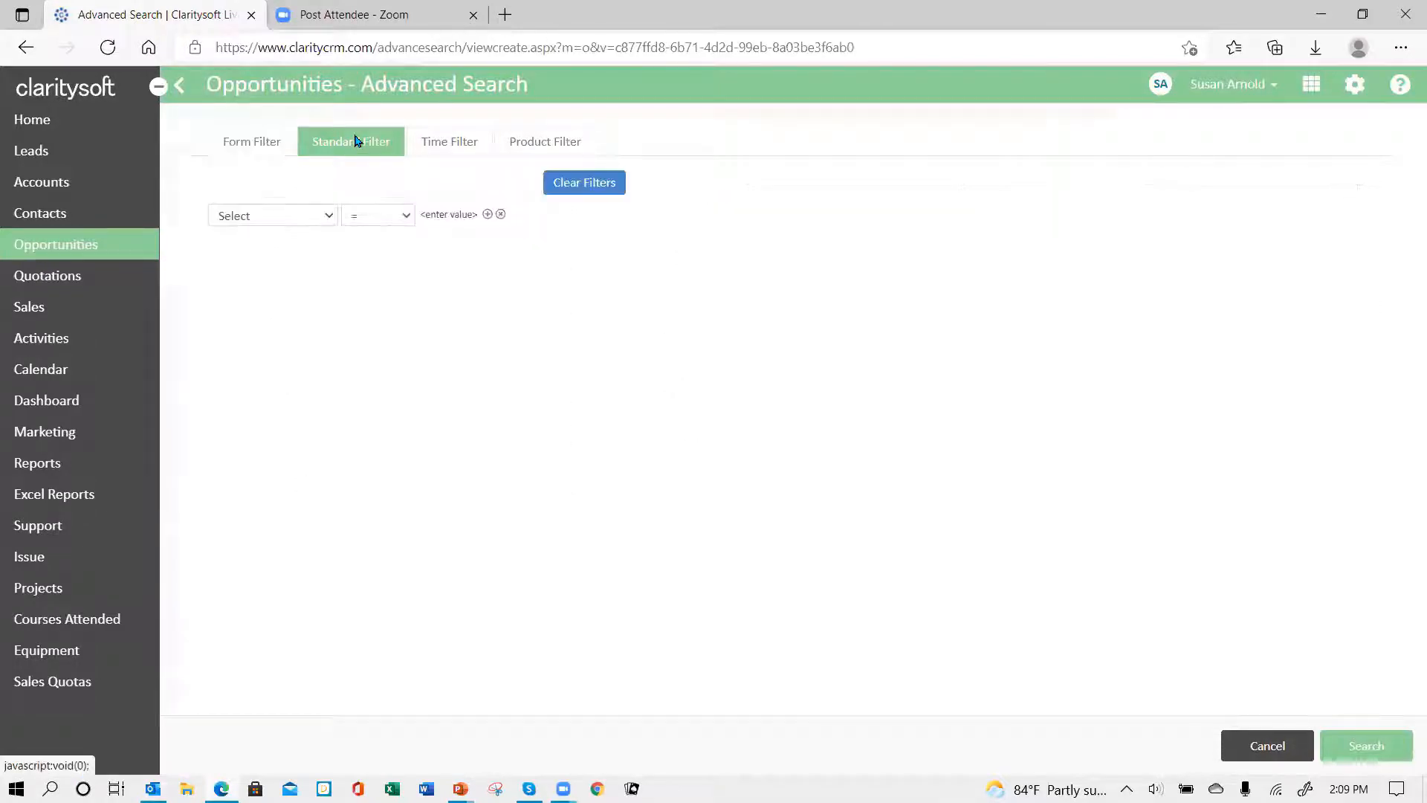
left_click(327, 218)
left_click_drag(373, 372, 389, 576)
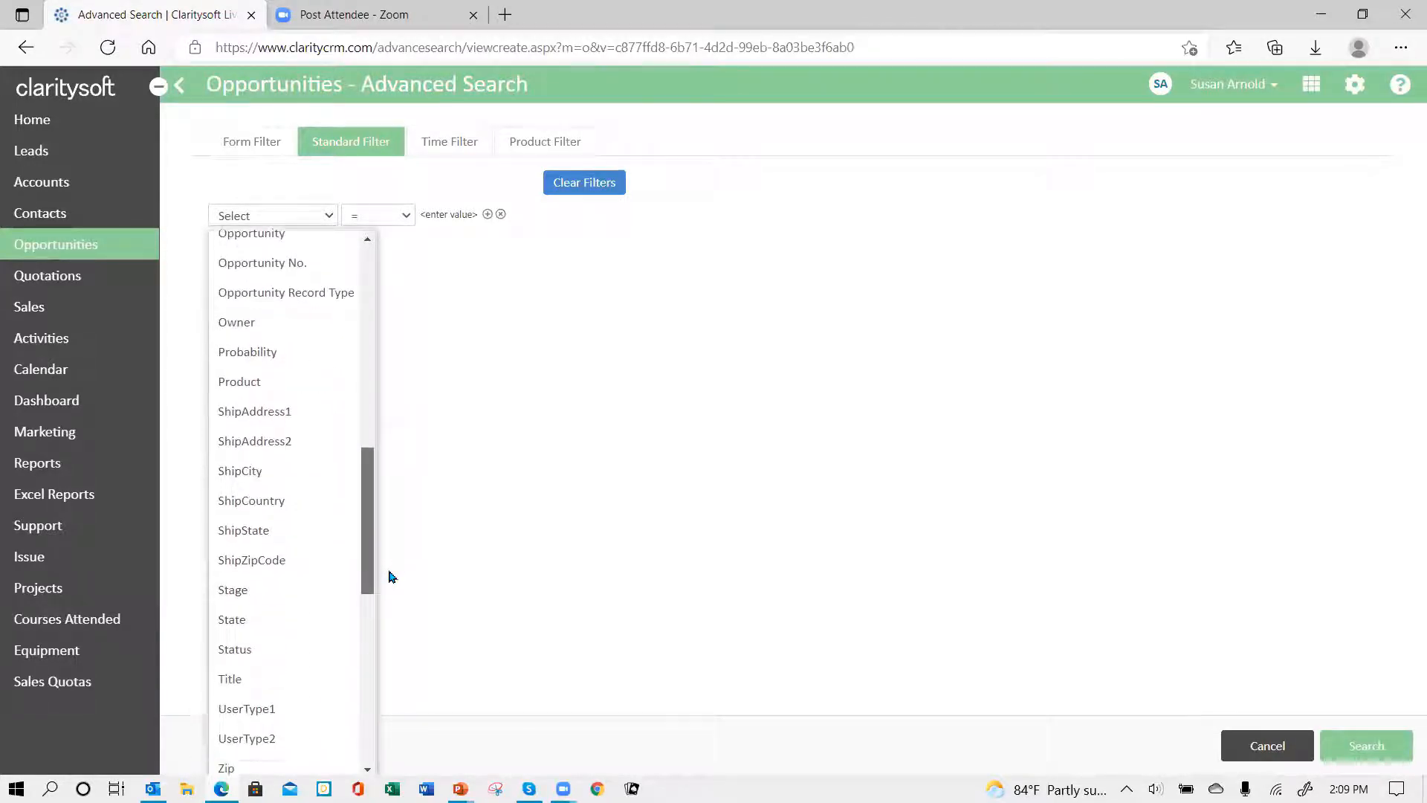
left_click(286, 649)
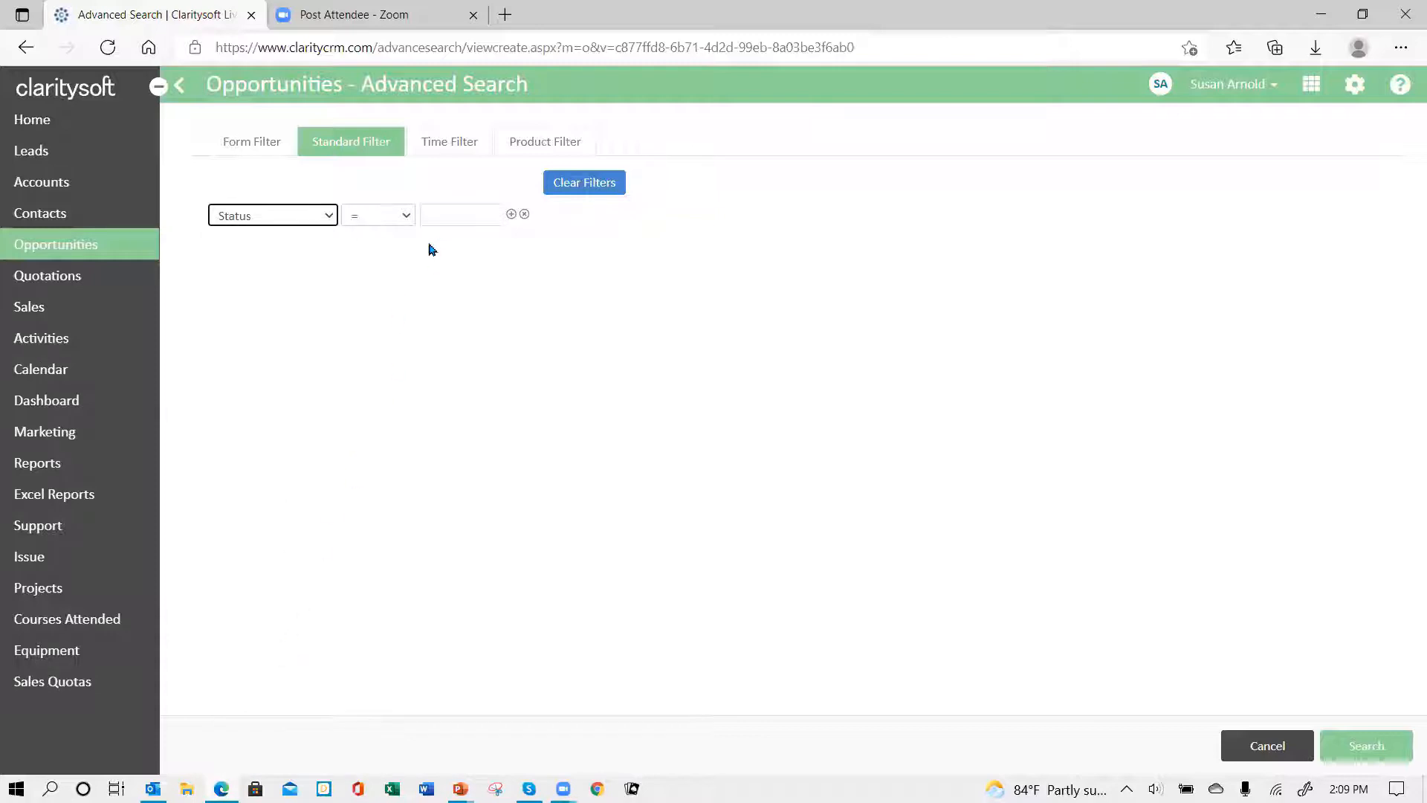
left_click(408, 216)
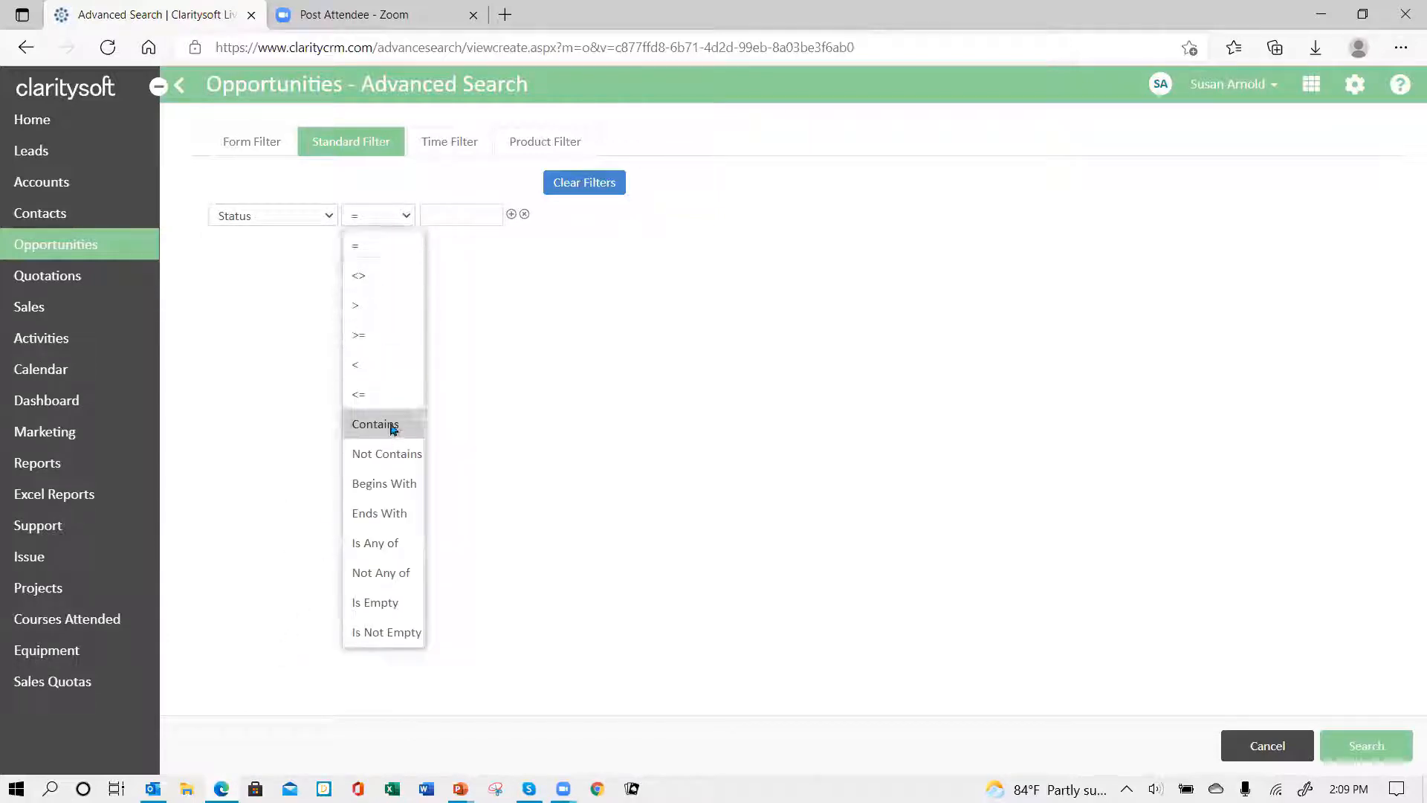
left_click(392, 429)
left_click(440, 212)
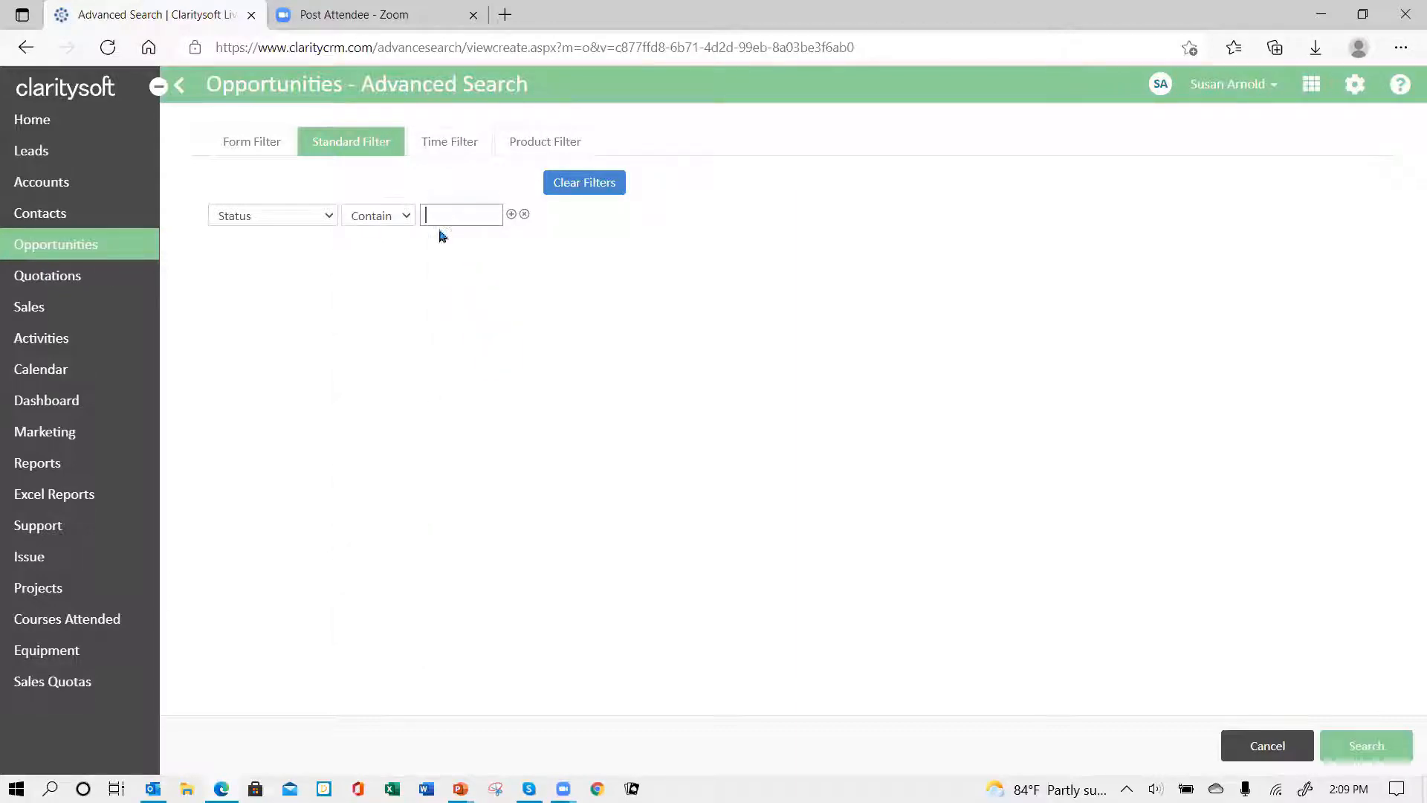
type("active")
left_click(1360, 754)
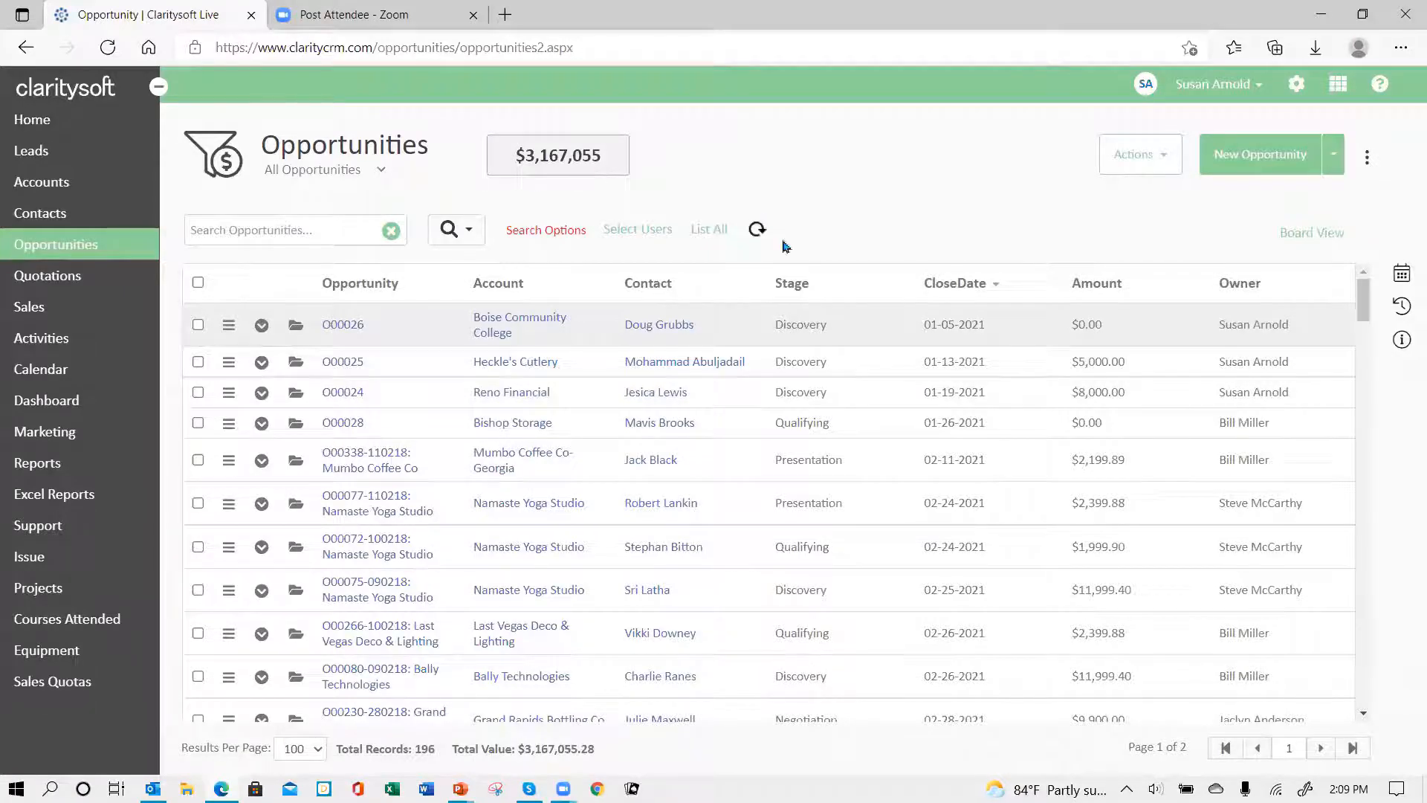
Step: Look through the filtered opportunities, checking their stages and close dates, and return to the start of the list
scroll(846, 376, "down", 1)
scroll(845, 377, "down", 10)
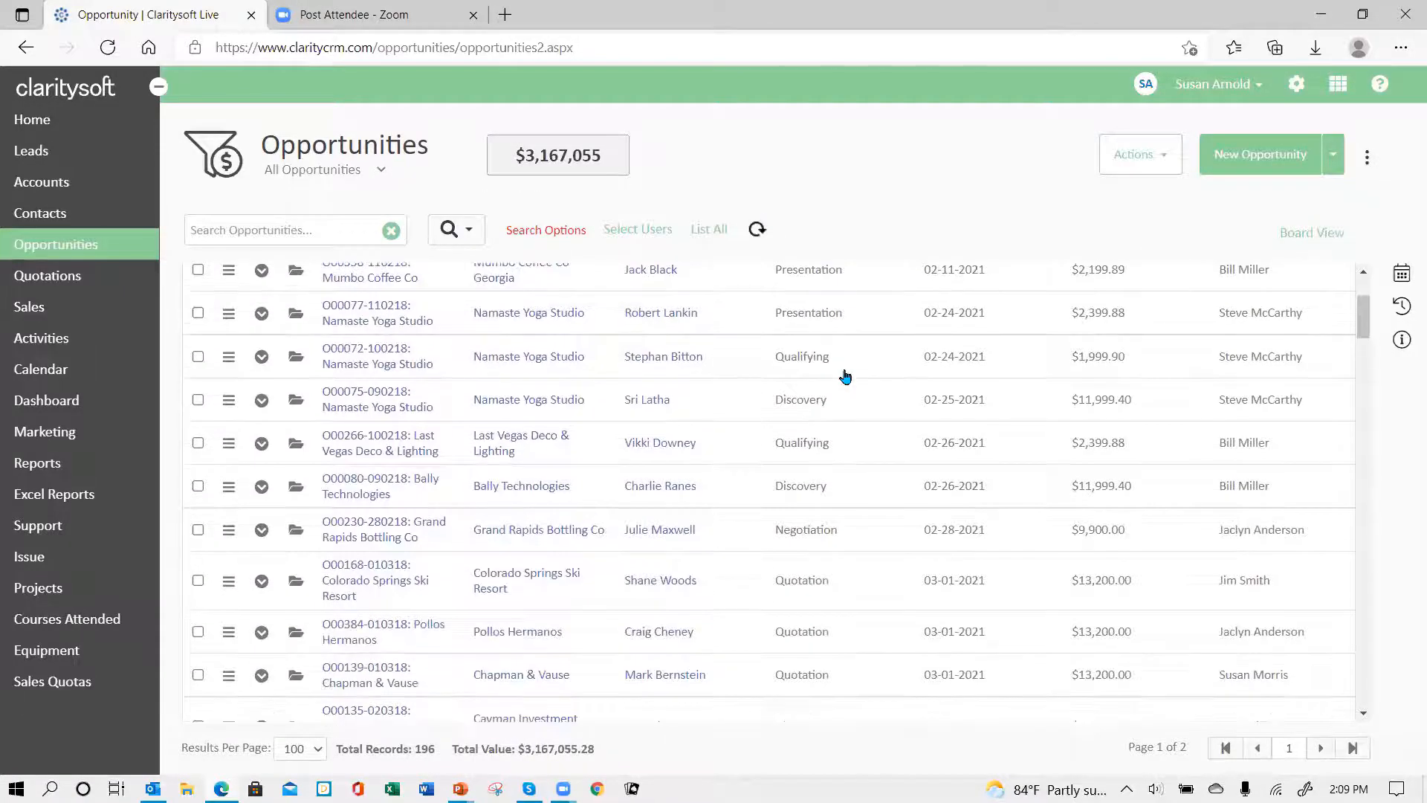
scroll(845, 381, "down", 8)
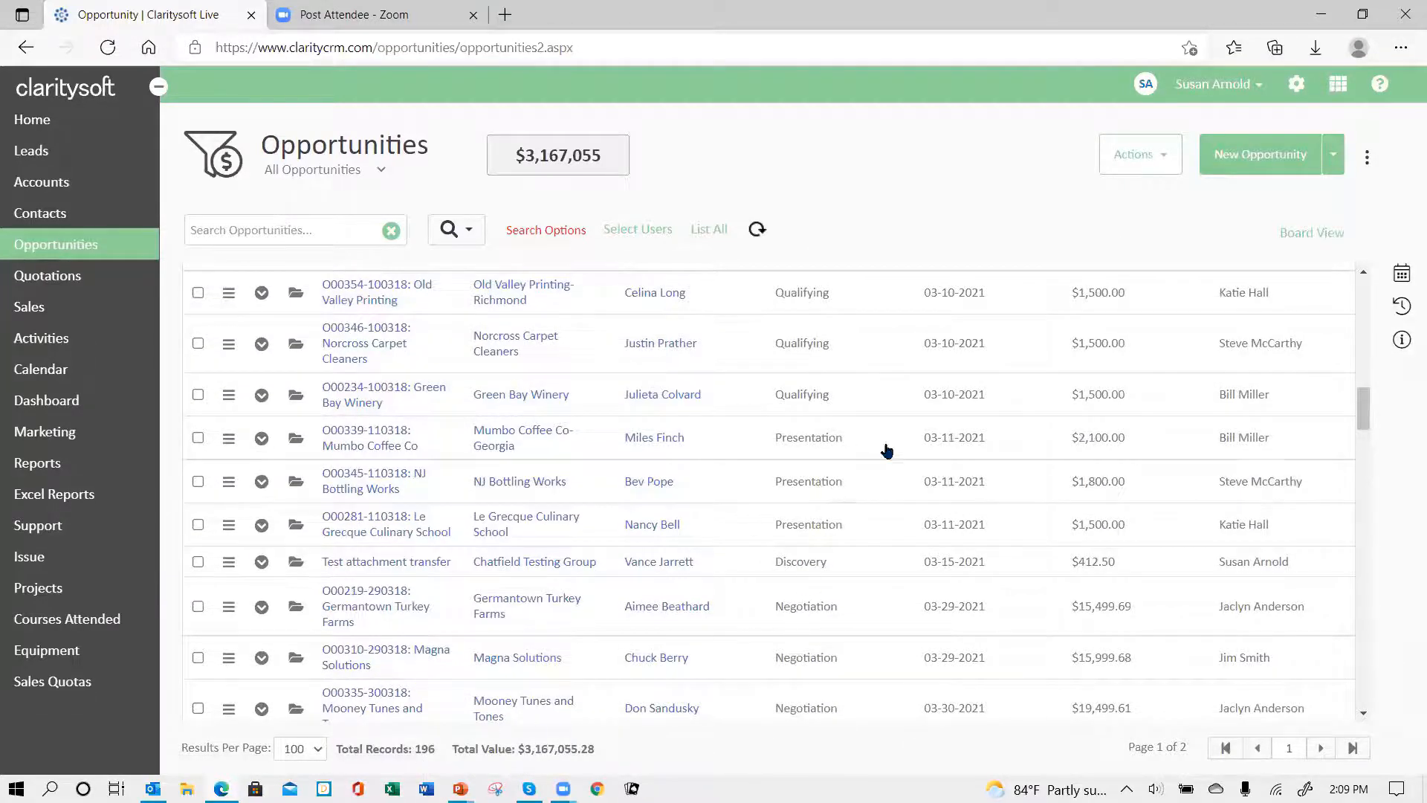
scroll(844, 493, "down", 11)
scroll(833, 508, "down", 15)
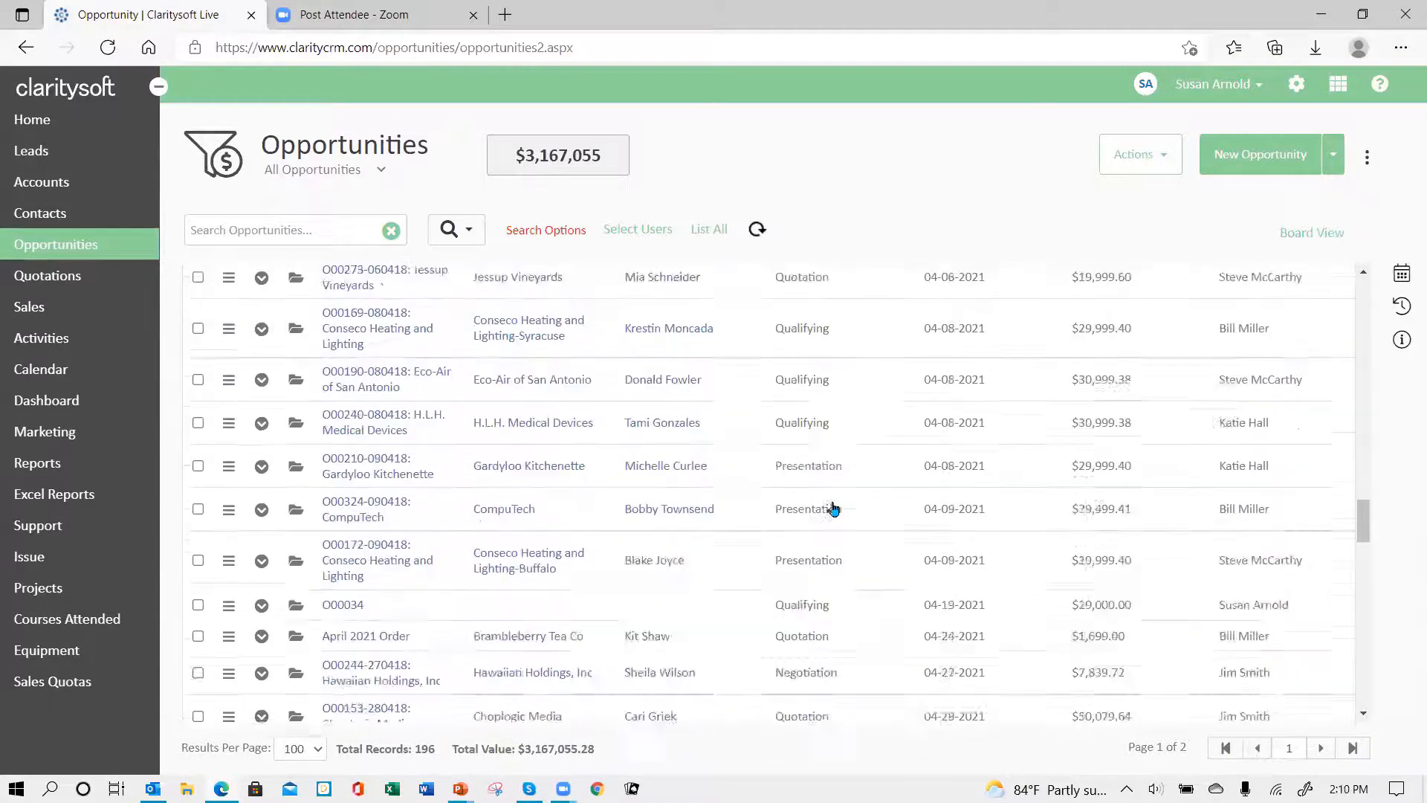
scroll(831, 630, "down", 5)
scroll(832, 630, "up", 6)
scroll(831, 630, "up", 20)
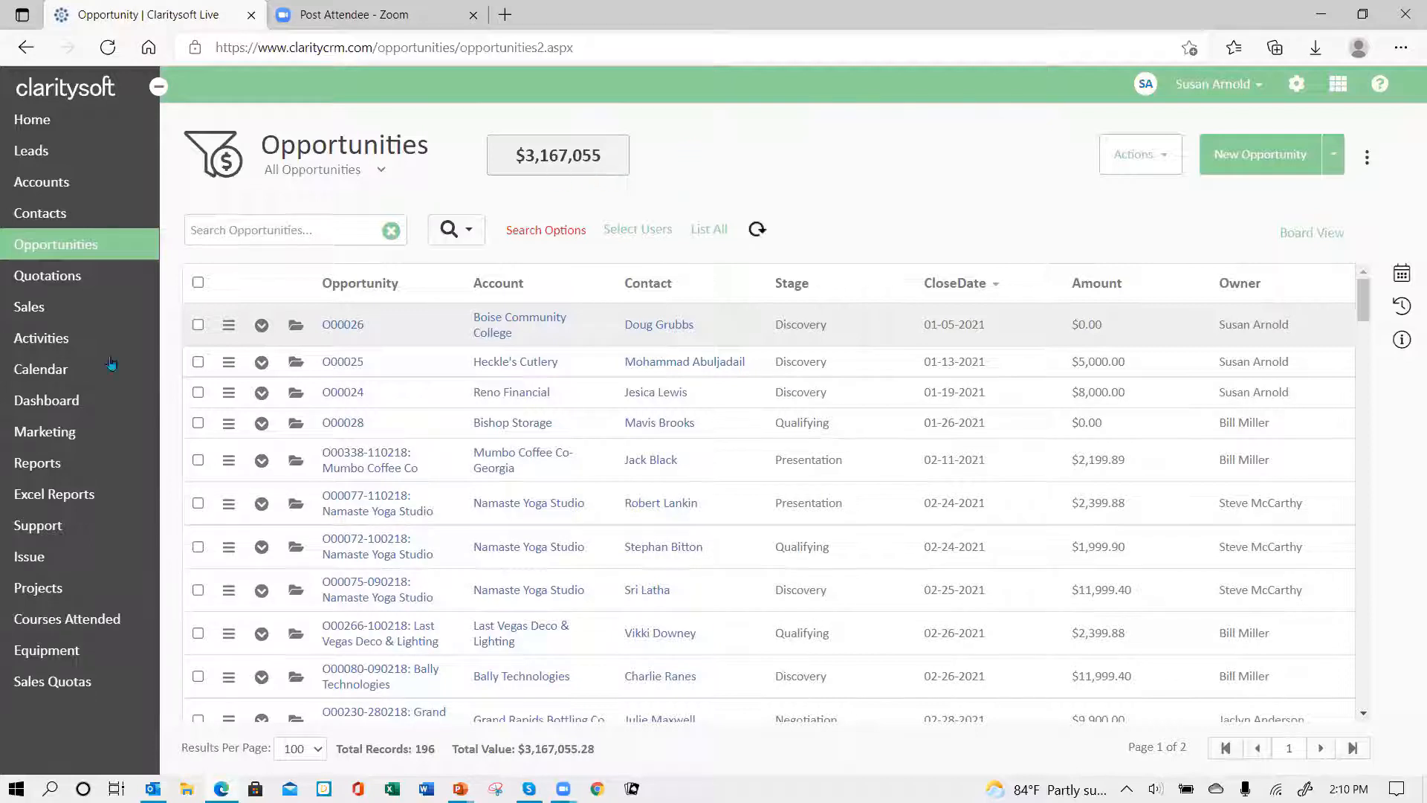
Step: Create a new dashboard chart that uses Opportunities as its data source
left_click(46, 407)
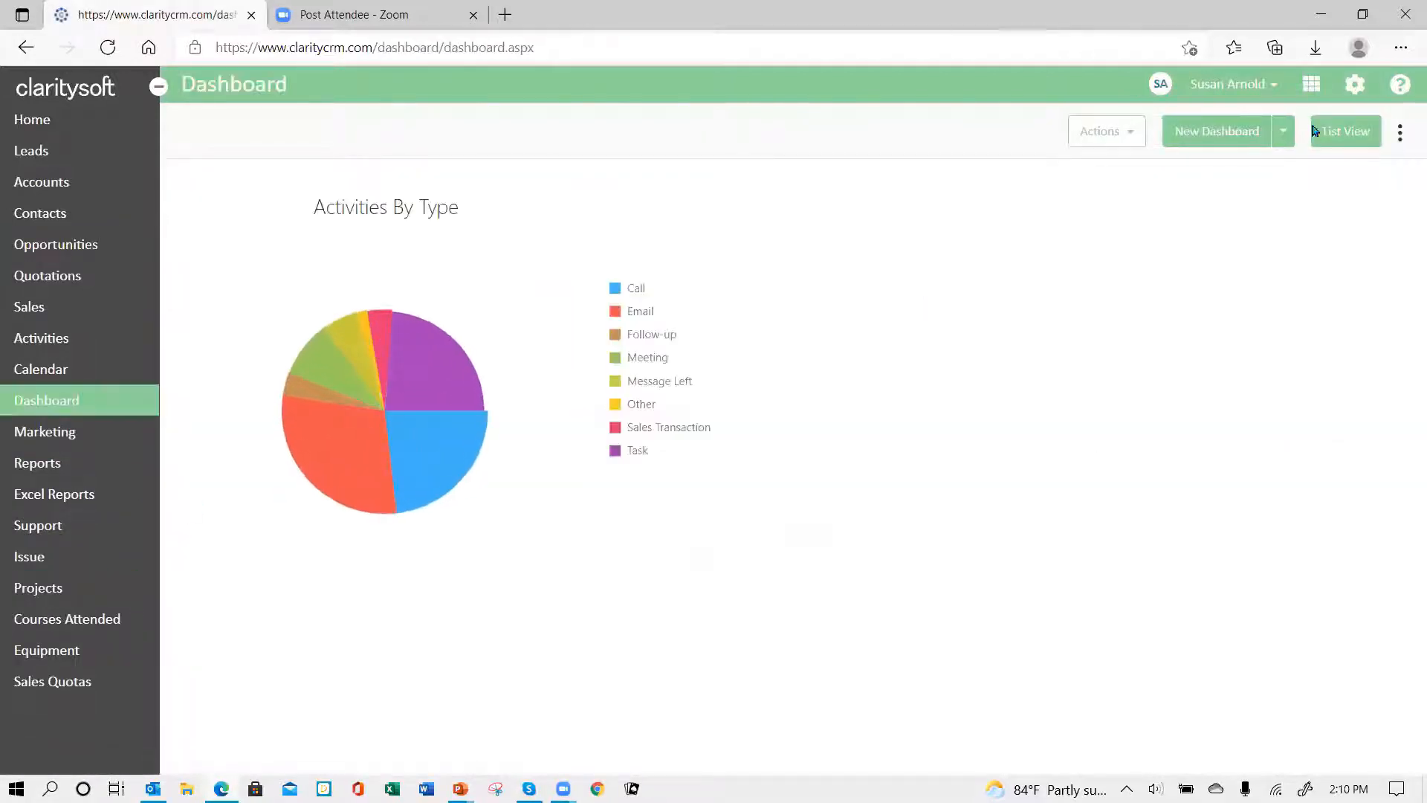
left_click(1214, 134)
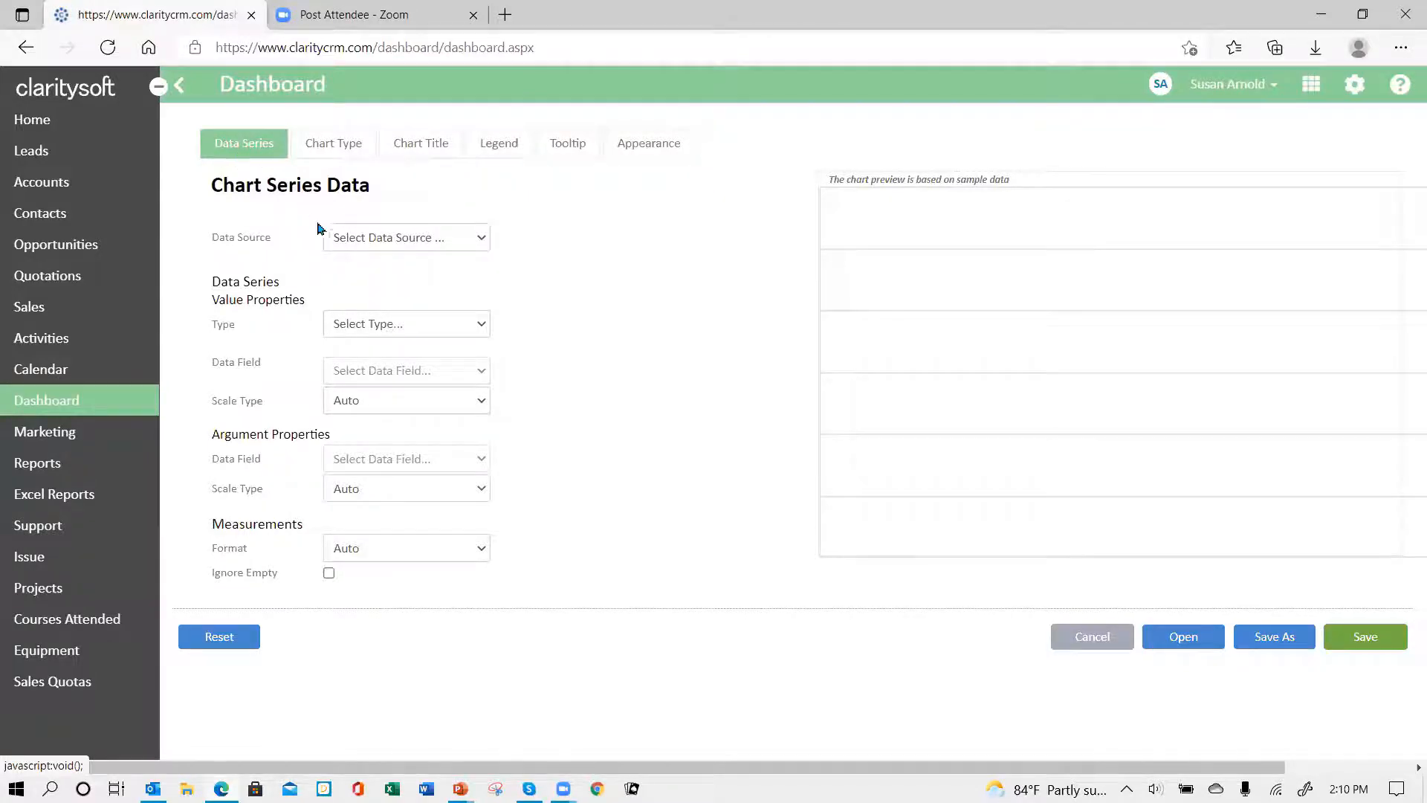
left_click(483, 237)
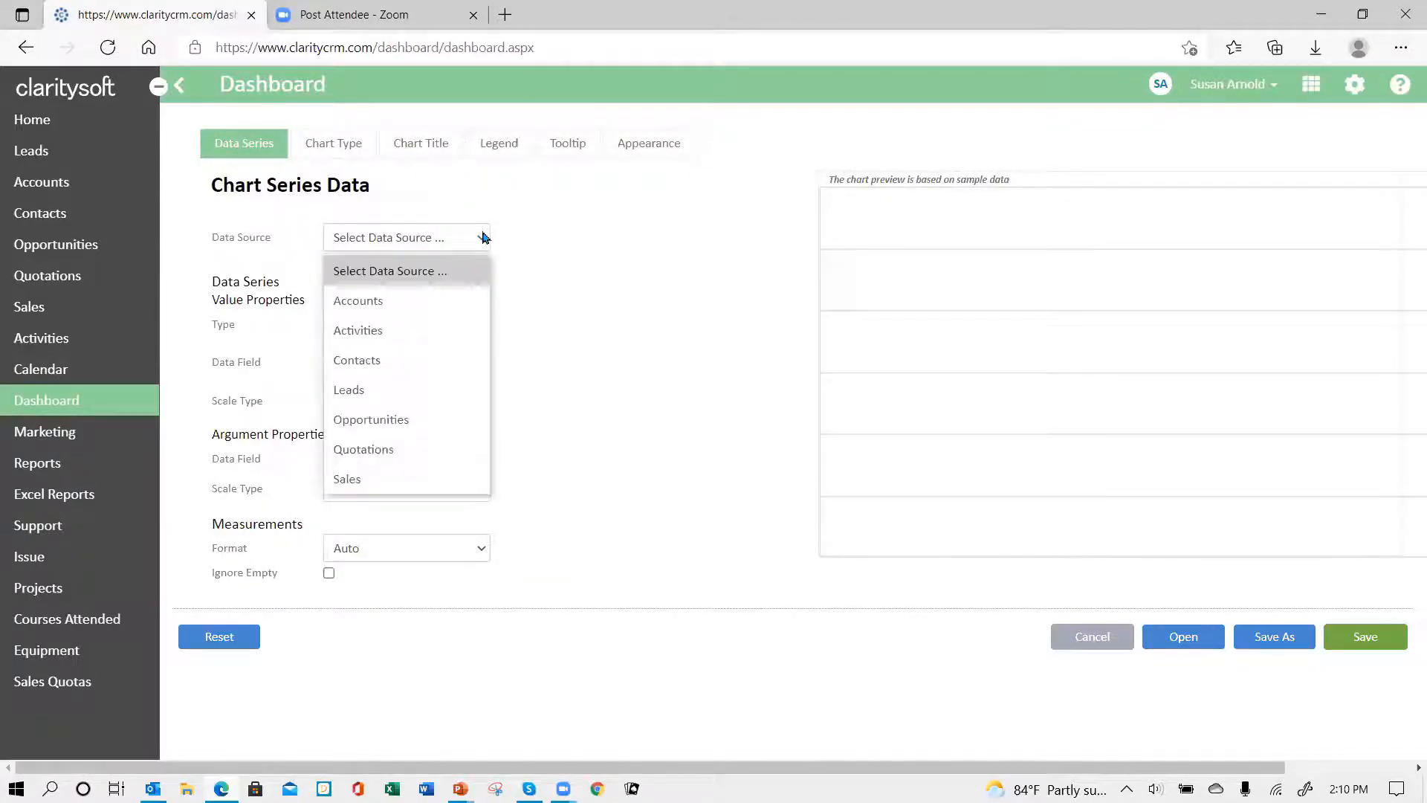
left_click(435, 419)
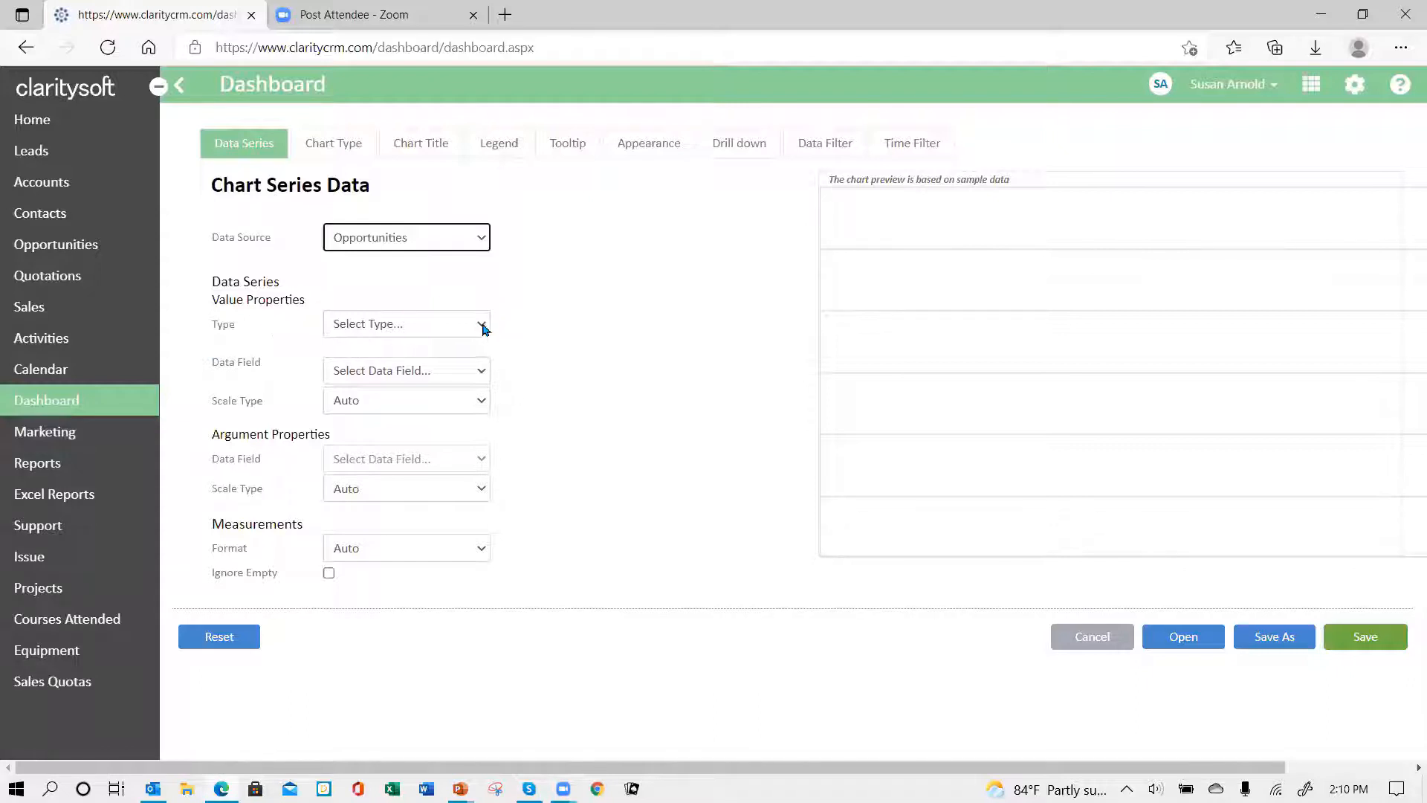
Step: Set the chart's value properties to the function Sum of Amount with an Integer scale type
left_click(482, 325)
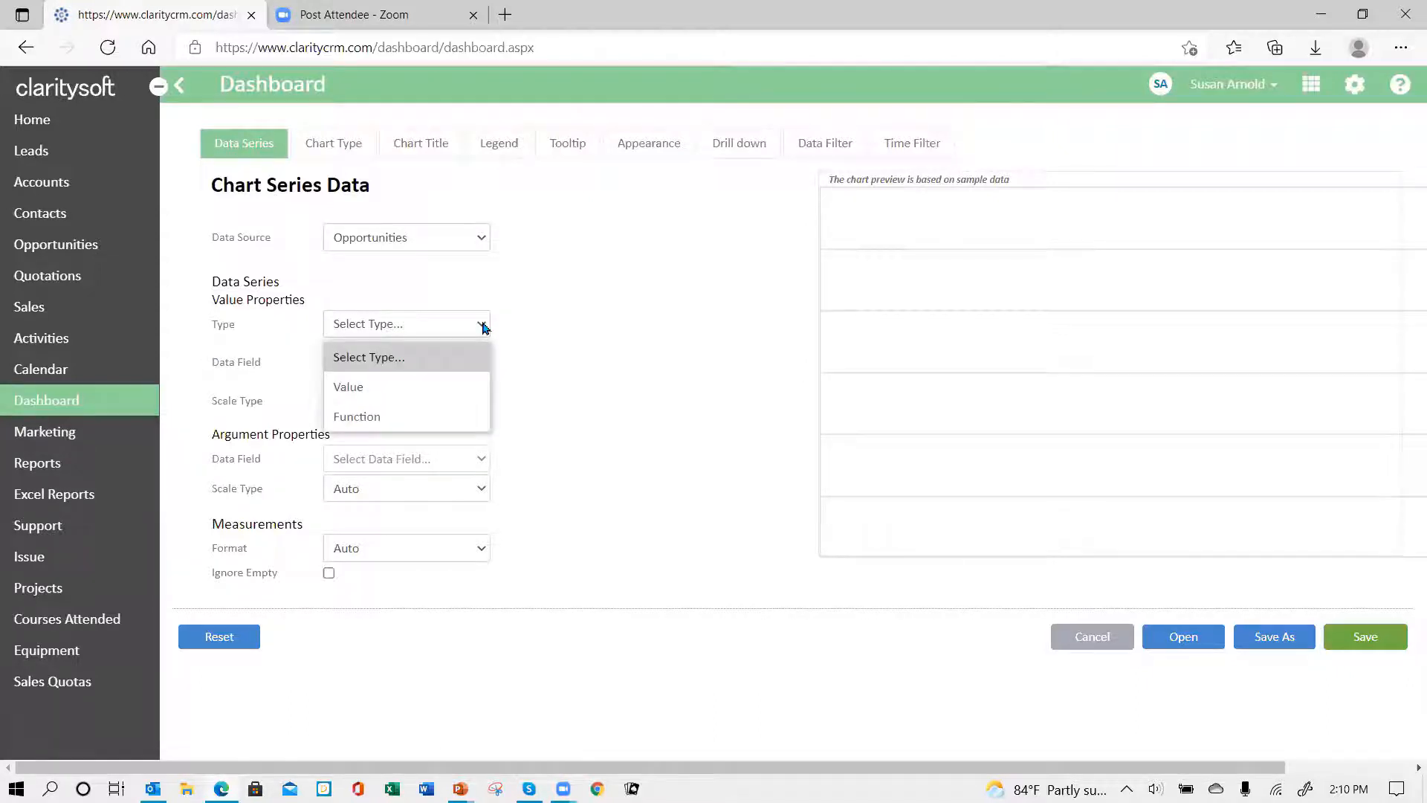
left_click(429, 420)
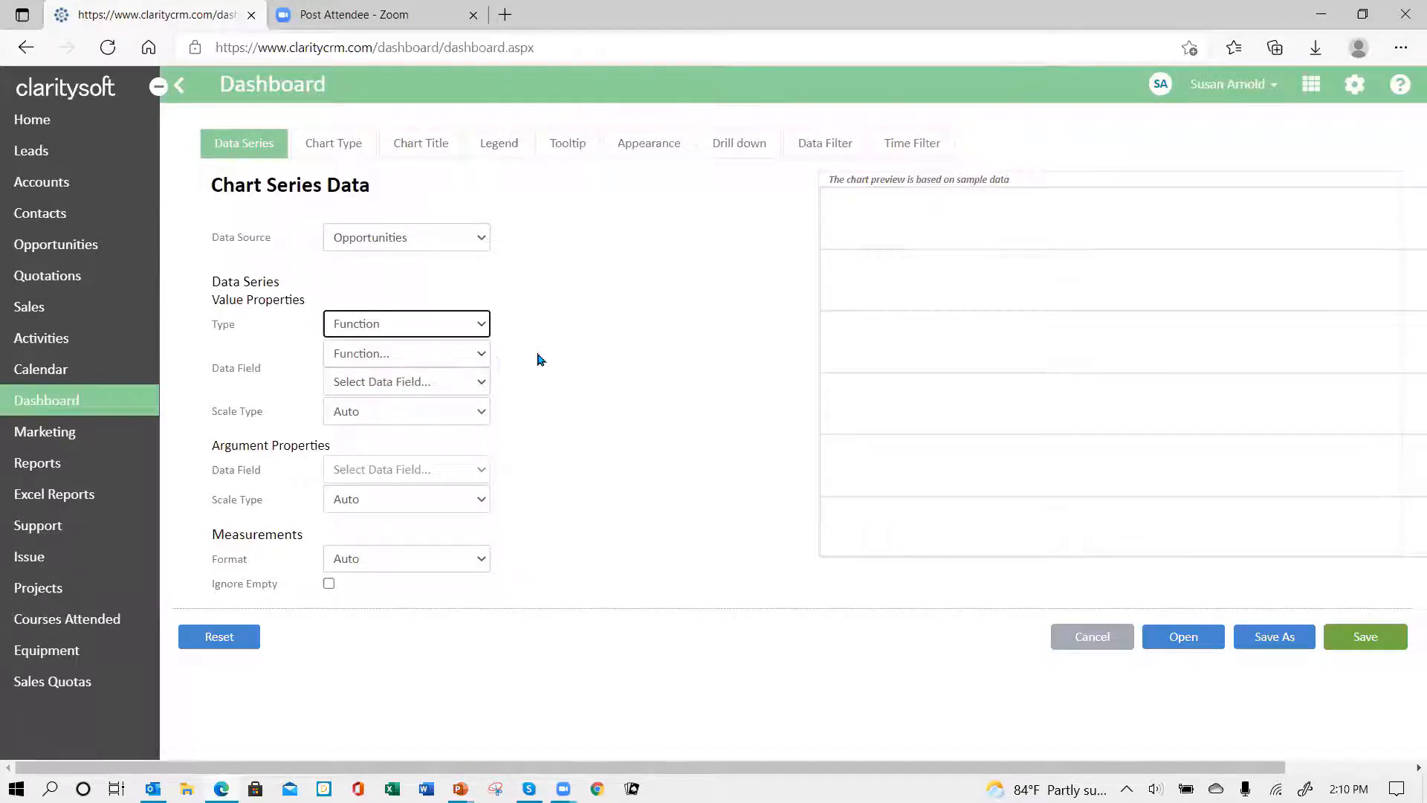
left_click(484, 355)
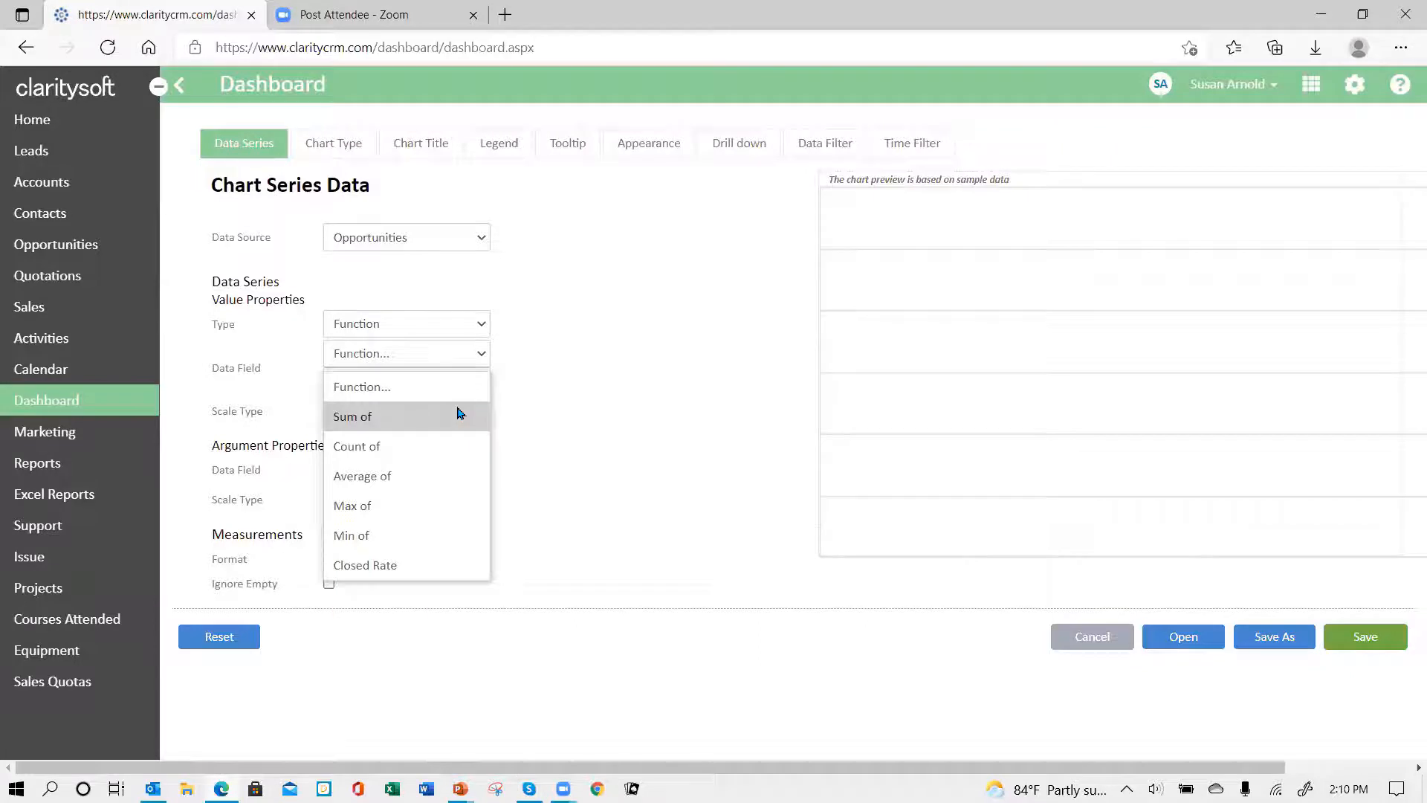
left_click(458, 414)
left_click(479, 387)
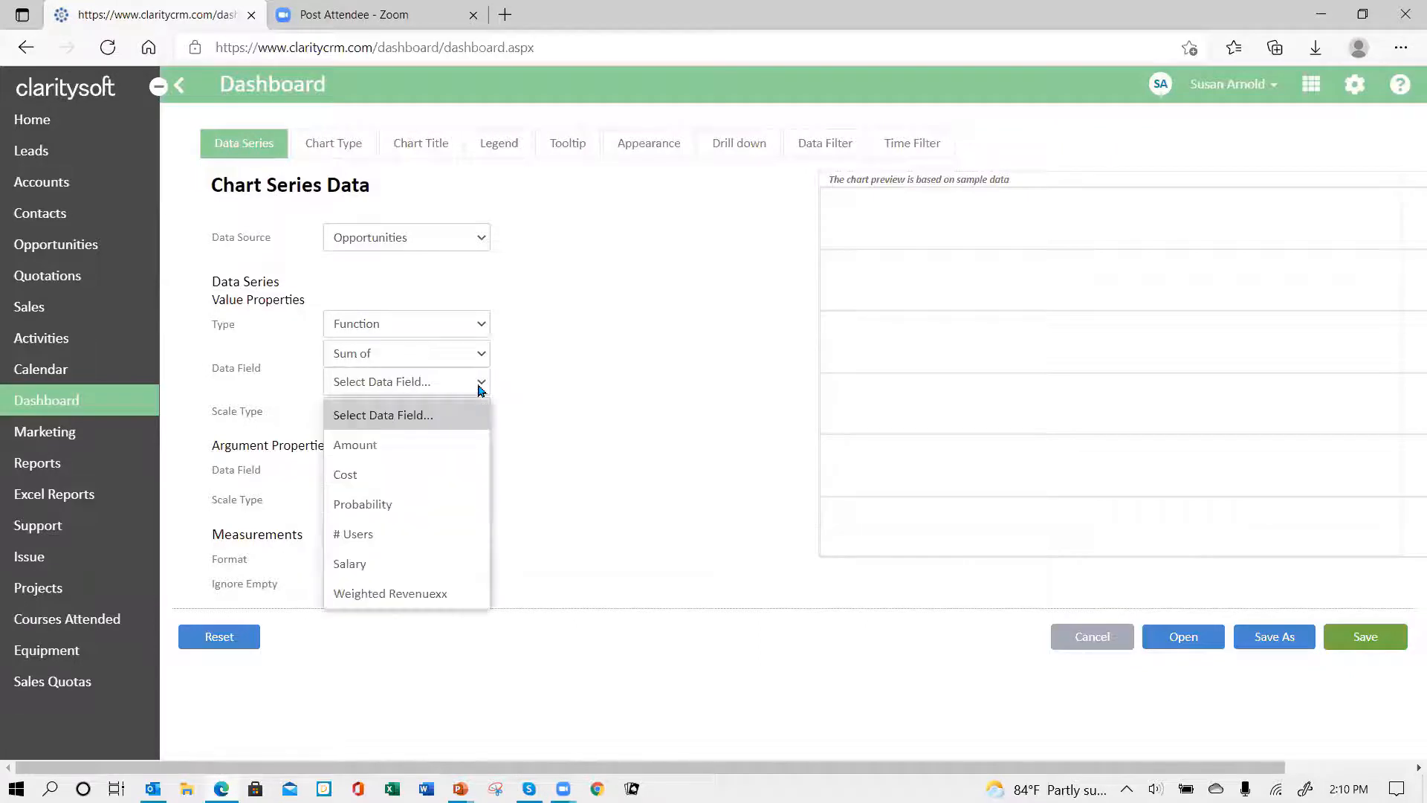
left_click(438, 456)
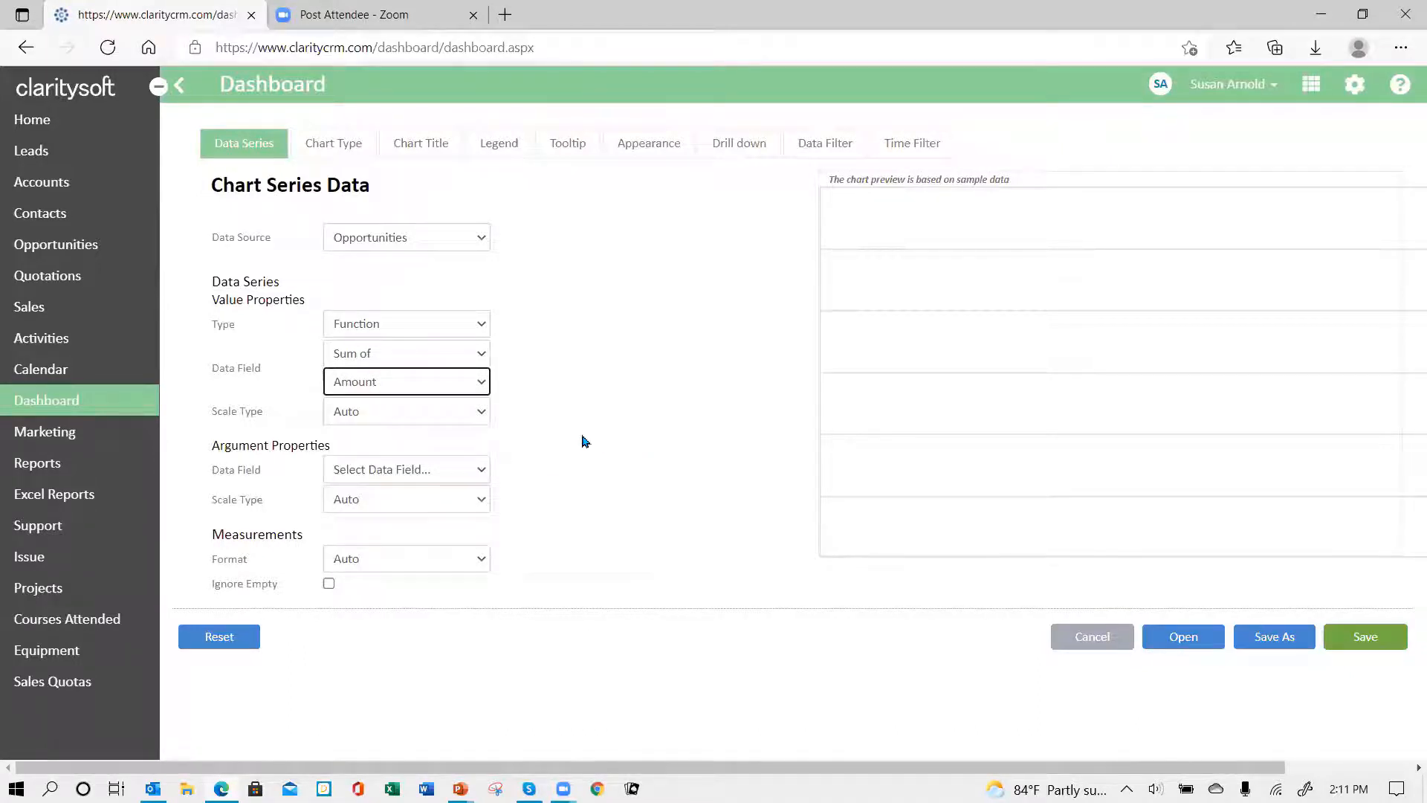
left_click(480, 411)
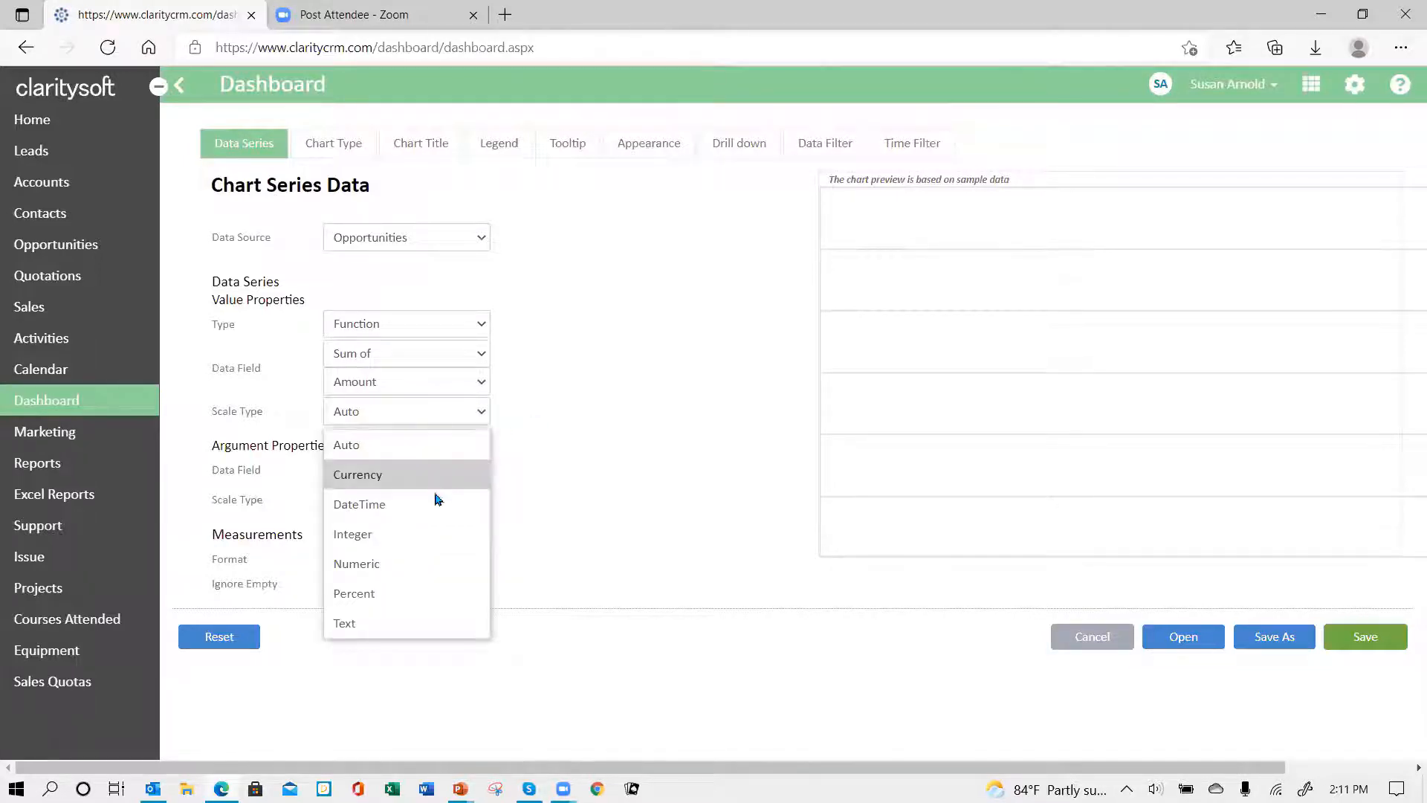
left_click(414, 533)
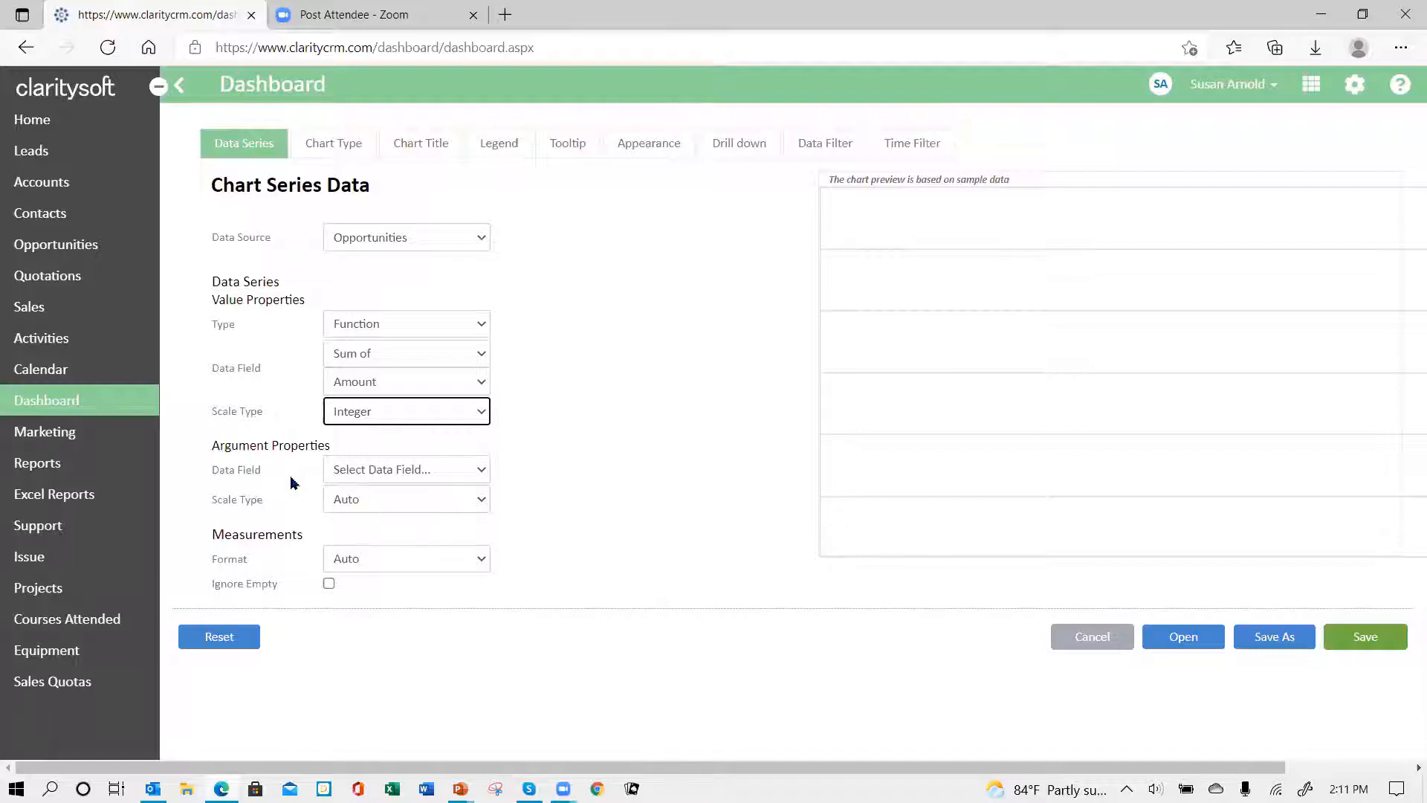
Step: Set the chart's argument data field to Stage with an Integer scale type
left_click(483, 476)
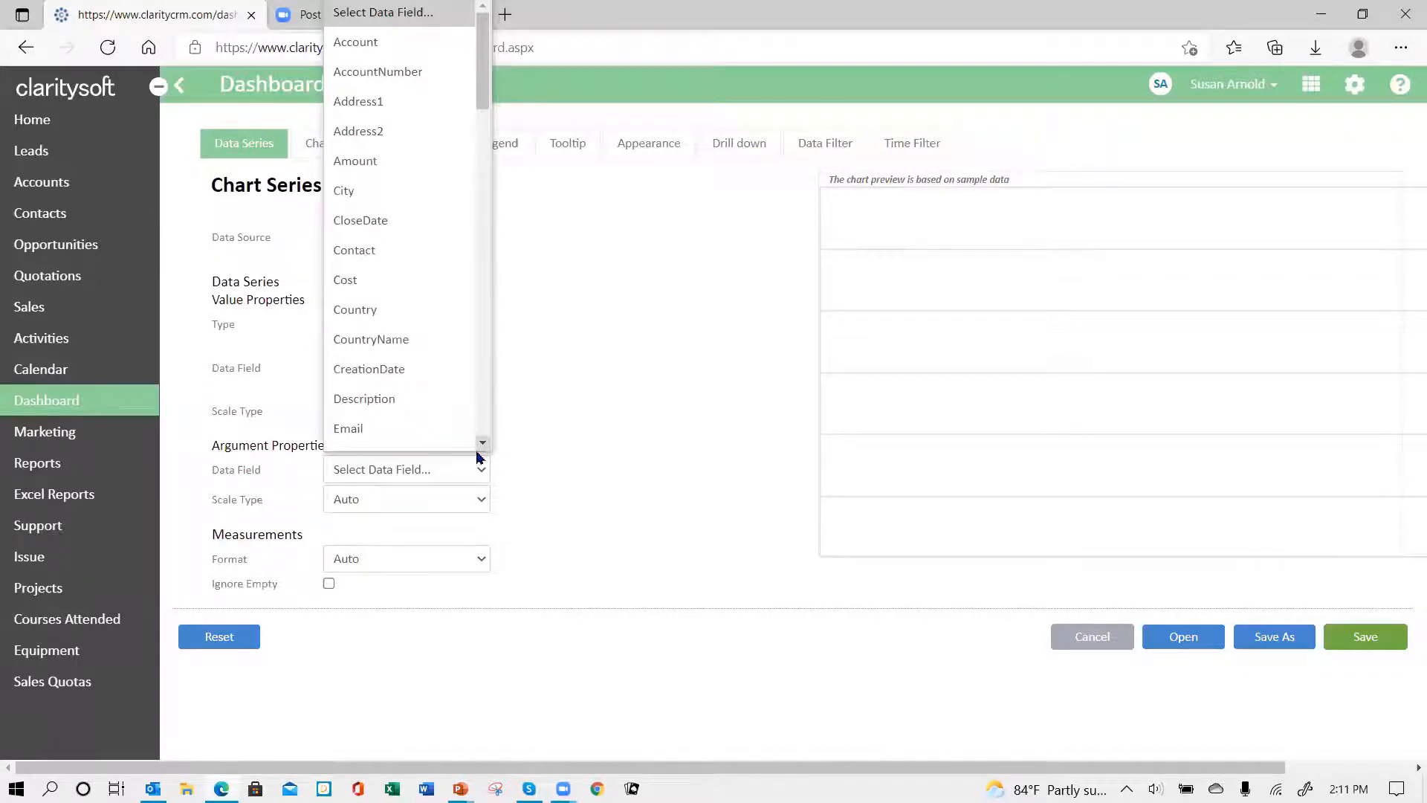
left_click(485, 443)
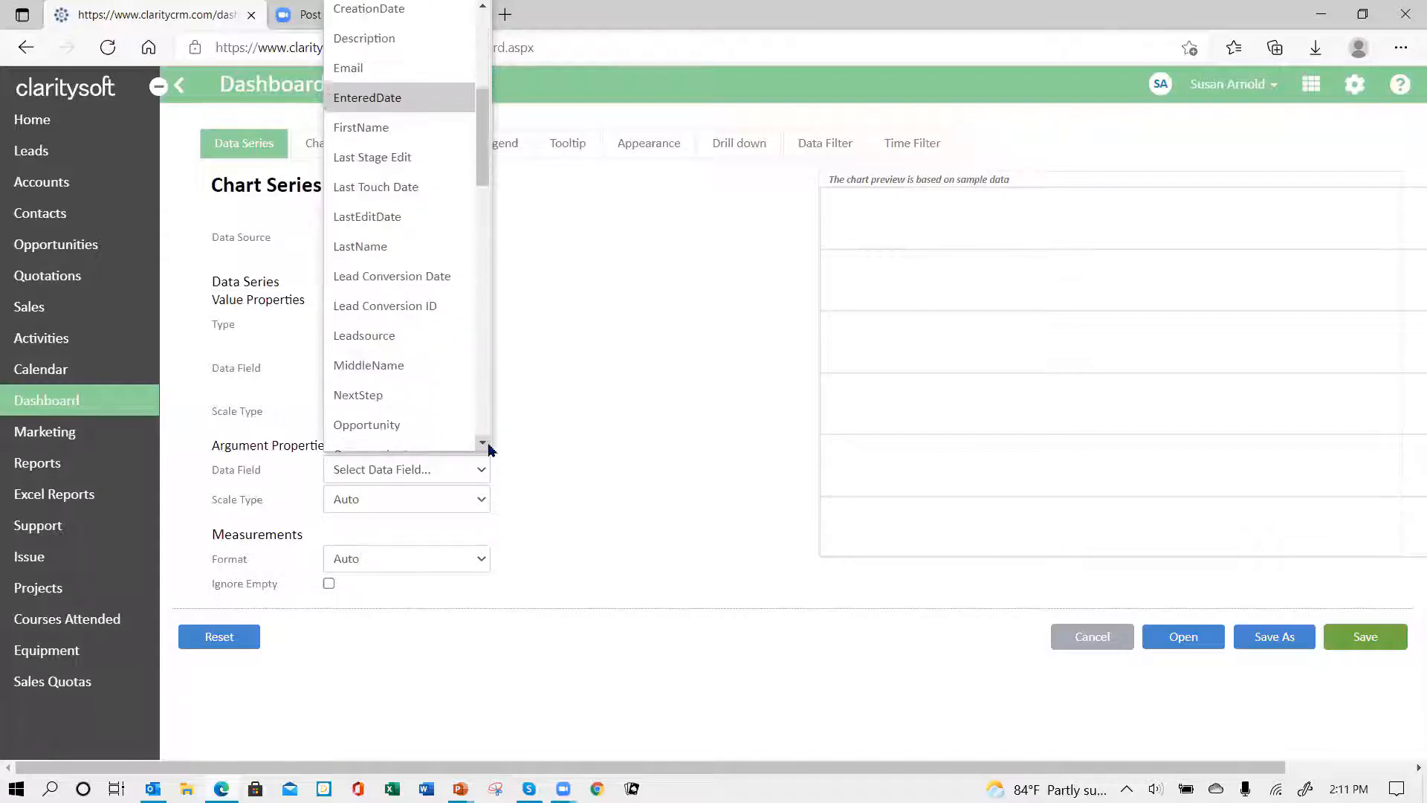
left_click(485, 446)
left_click(485, 445)
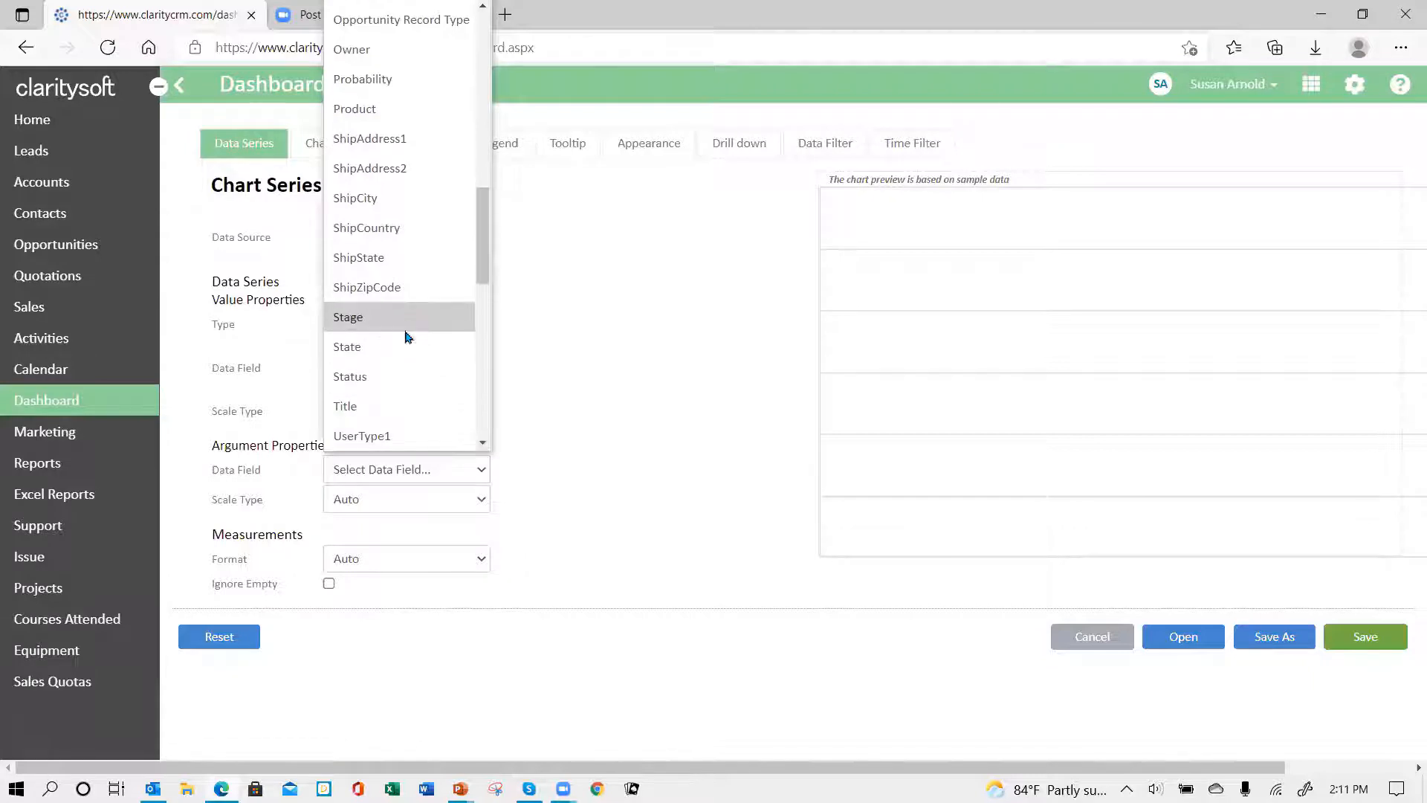
left_click(404, 347)
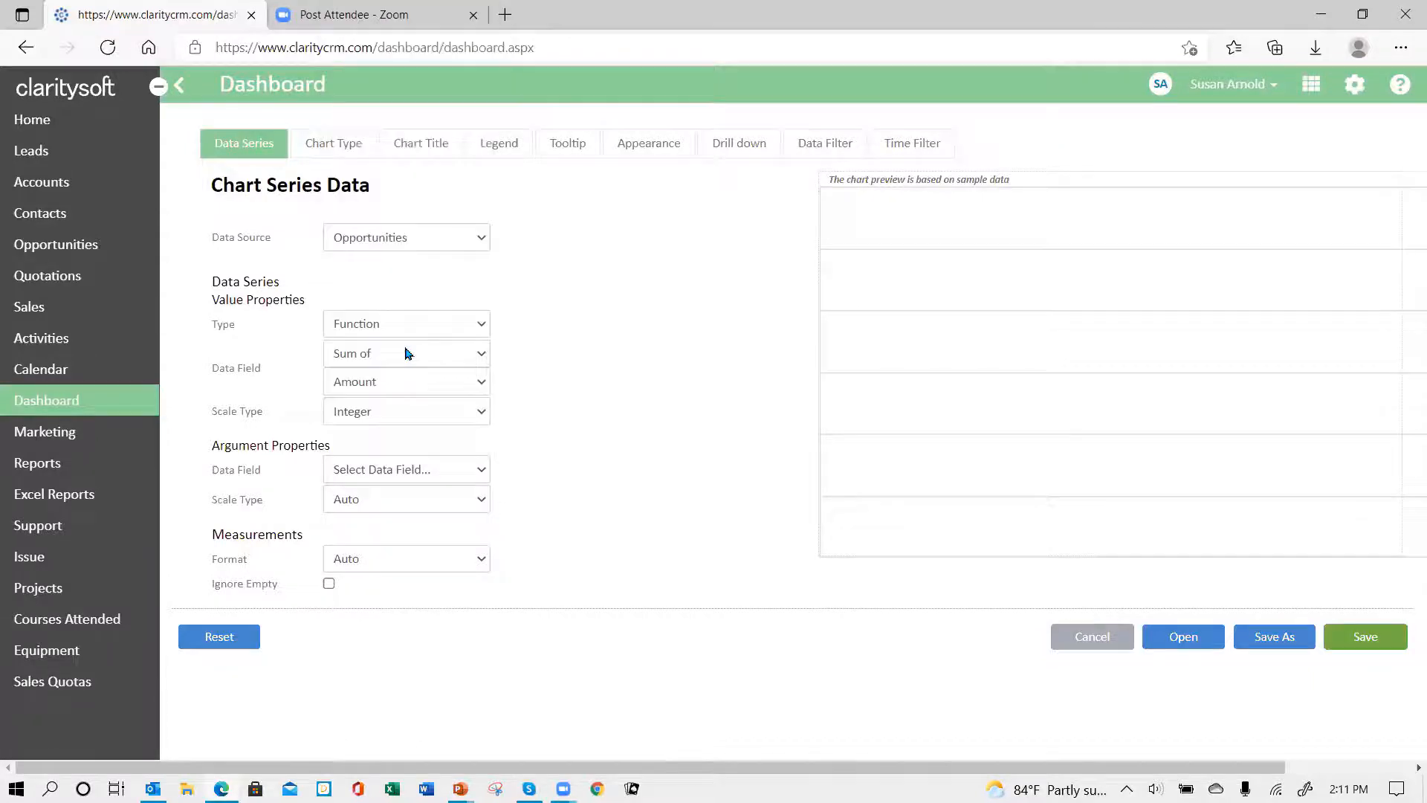
left_click(480, 470)
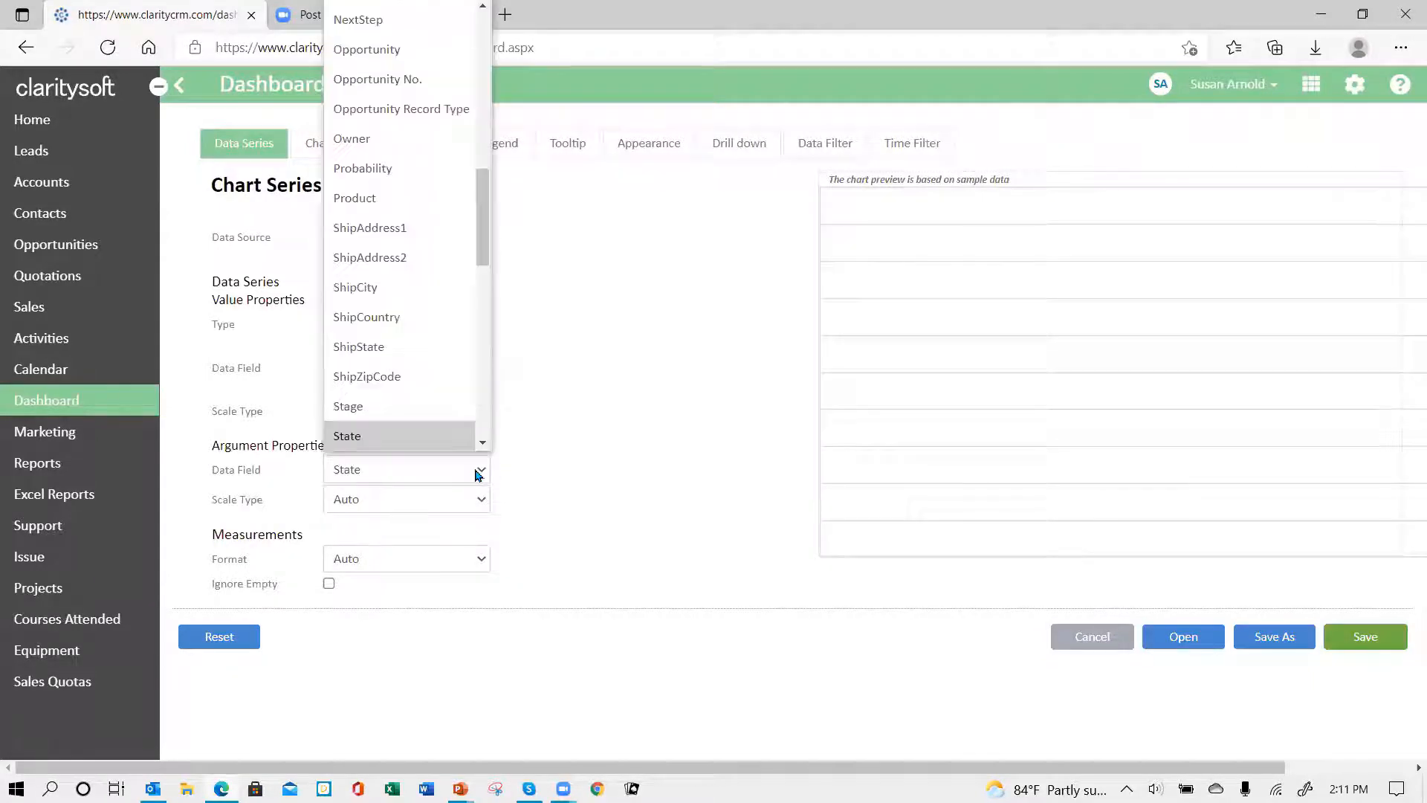
left_click(394, 412)
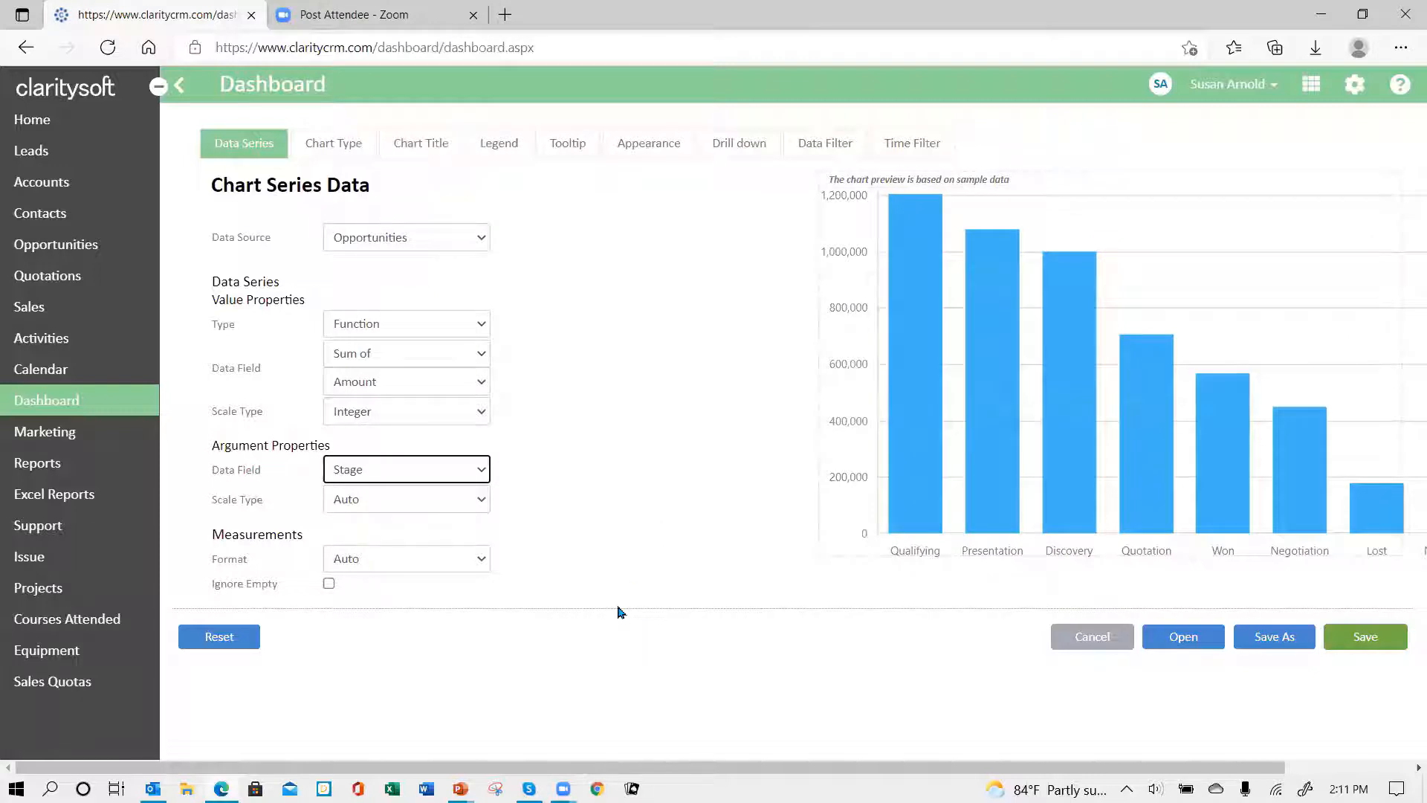
left_click(485, 501)
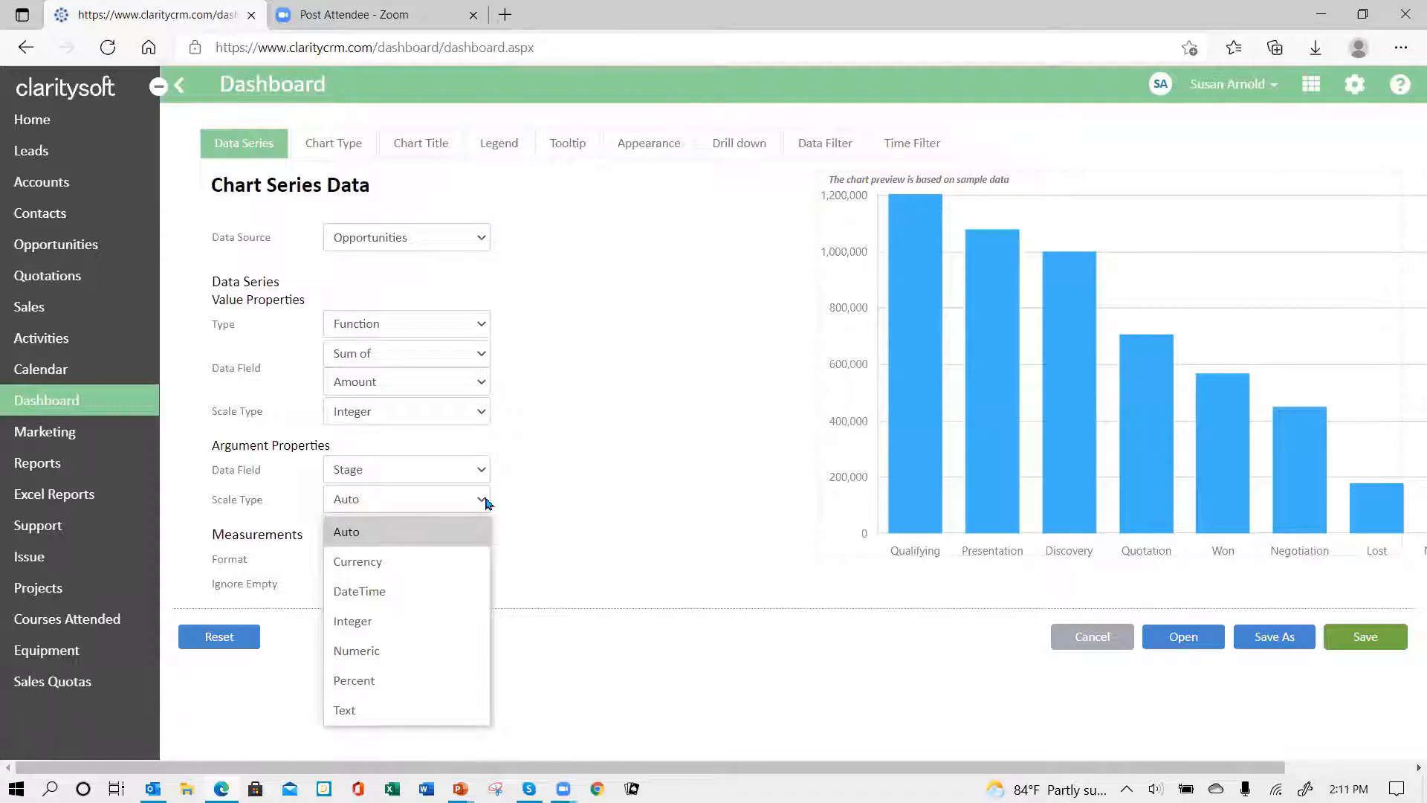
left_click(429, 624)
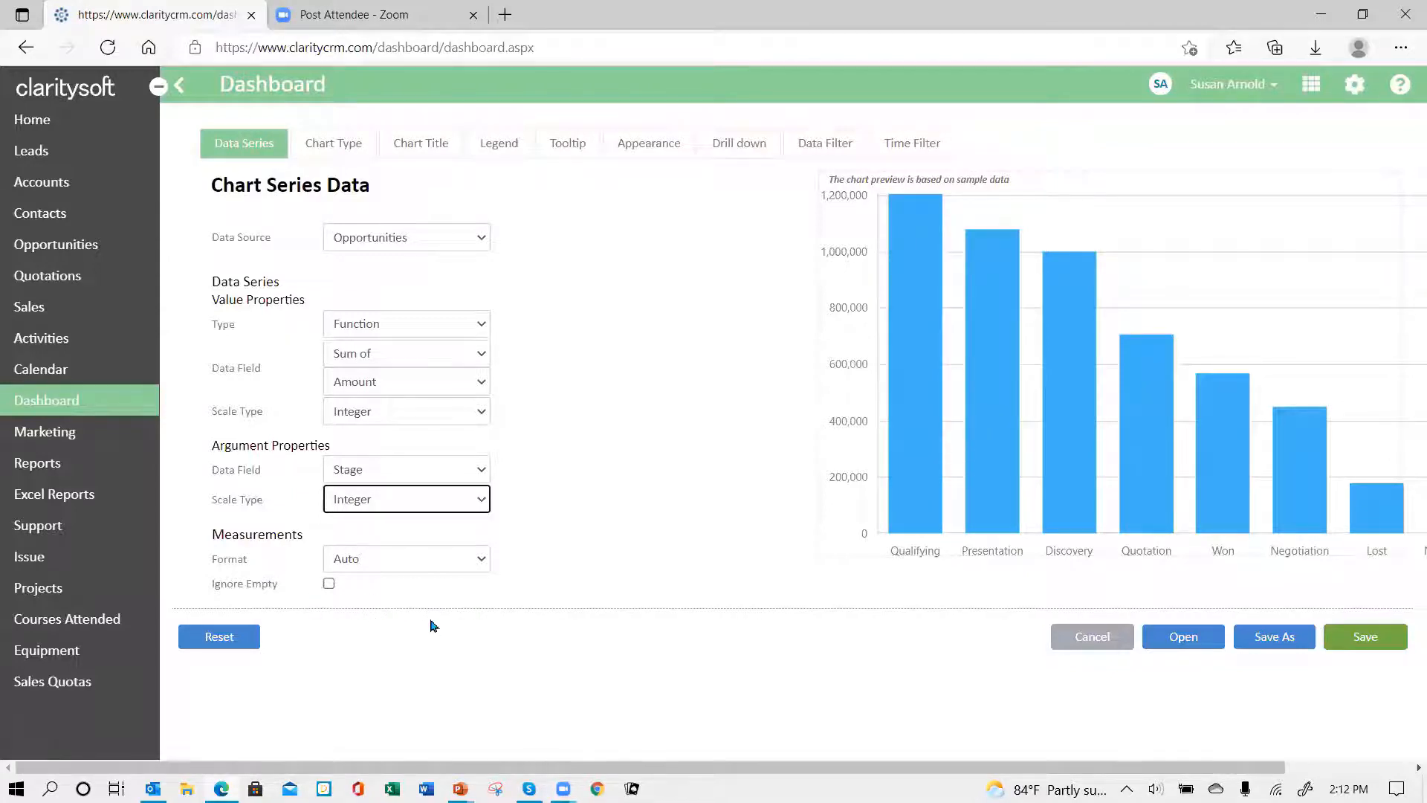
Step: Make the chart ignore empty values and set its measurement format to K - Thousands
left_click(327, 582)
left_click(481, 557)
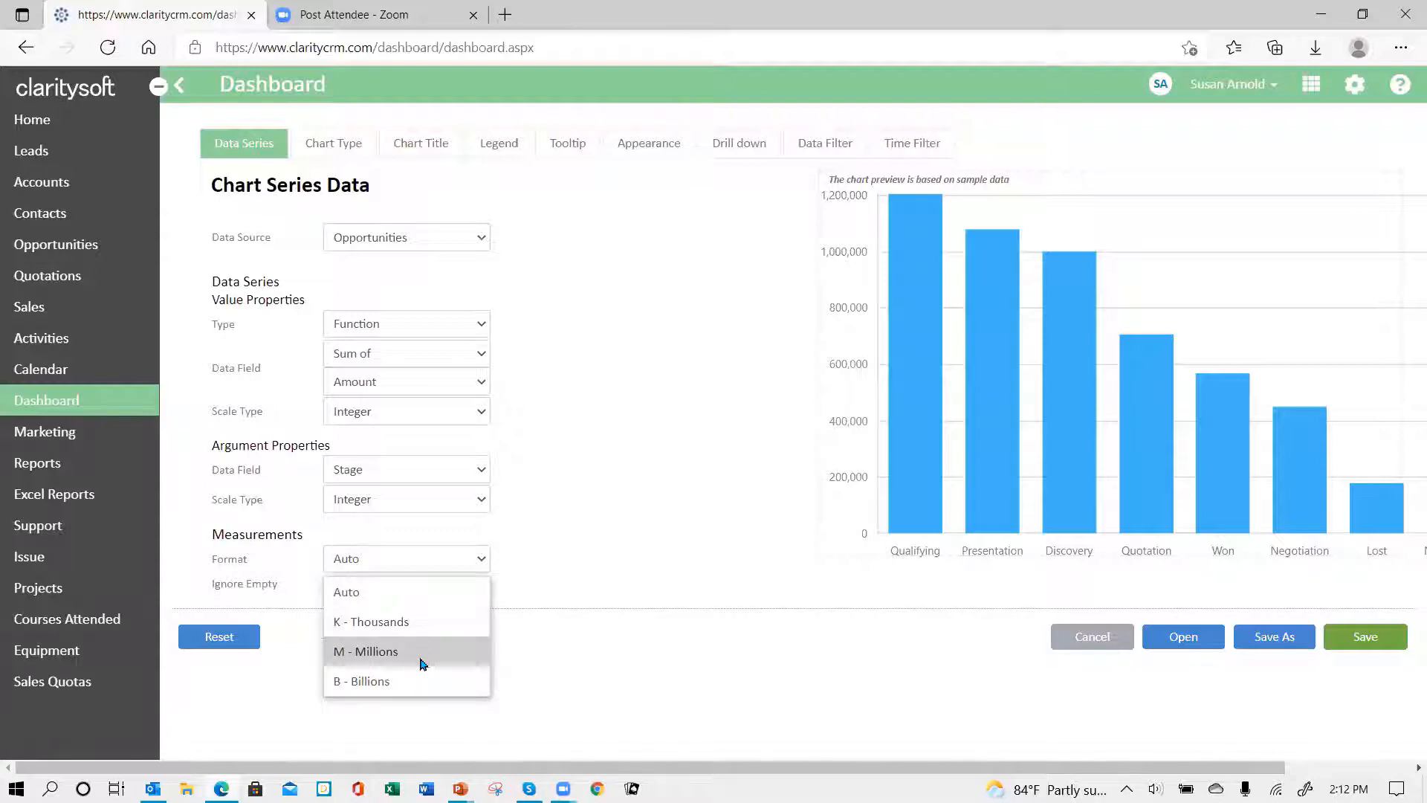
left_click(432, 627)
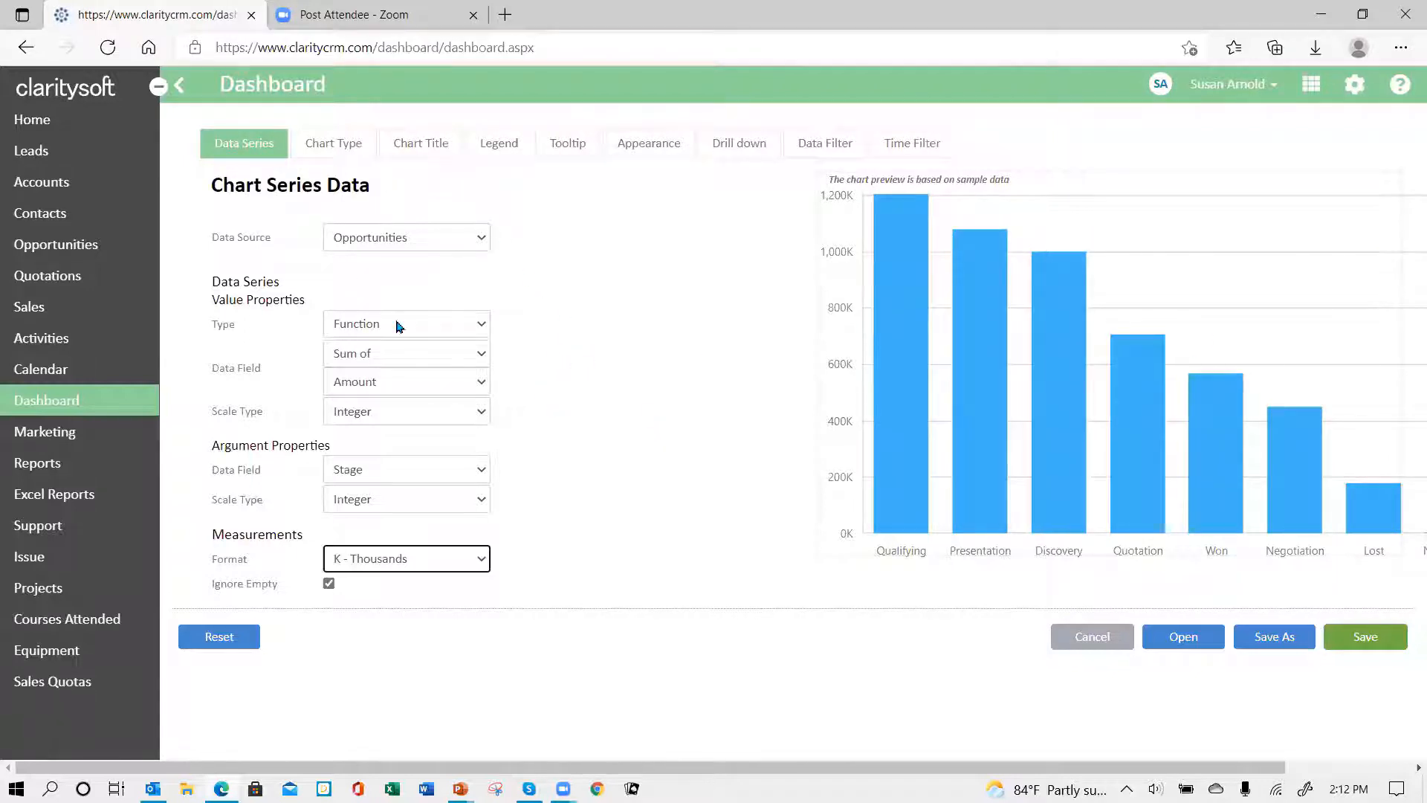
Step: Preview the chart as a Line Chart and as a Pie Chart, and return its type to Bar Chart
left_click(337, 153)
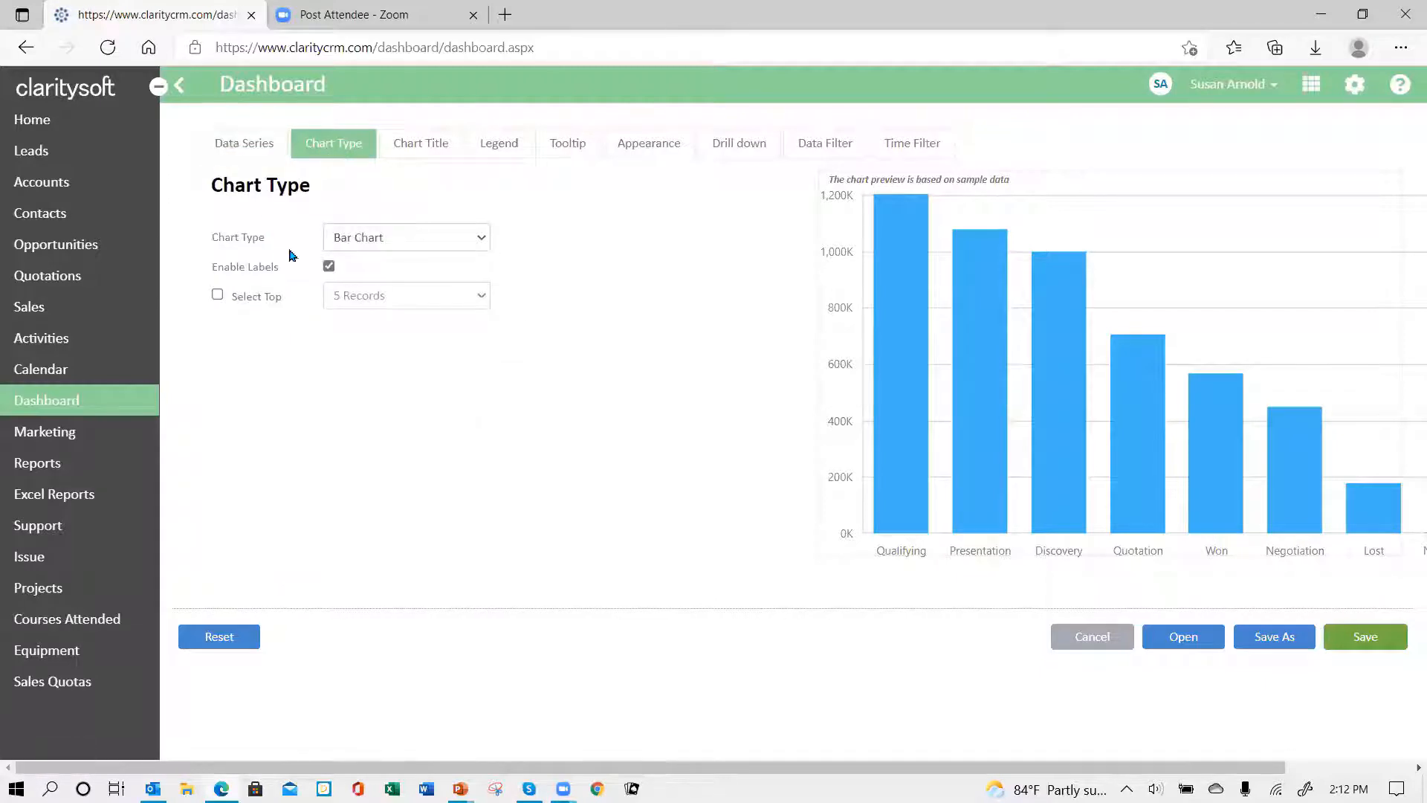
left_click(483, 240)
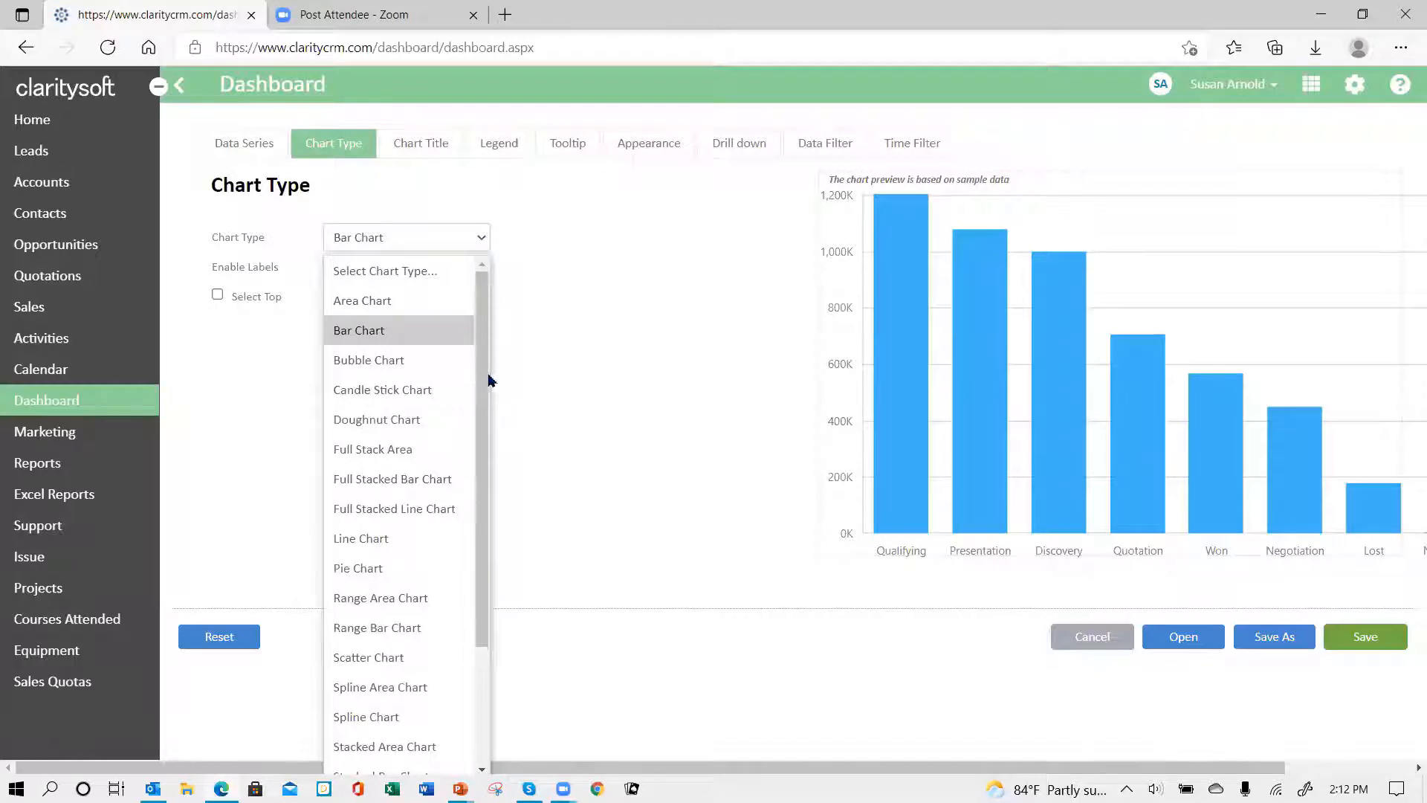
left_click(394, 537)
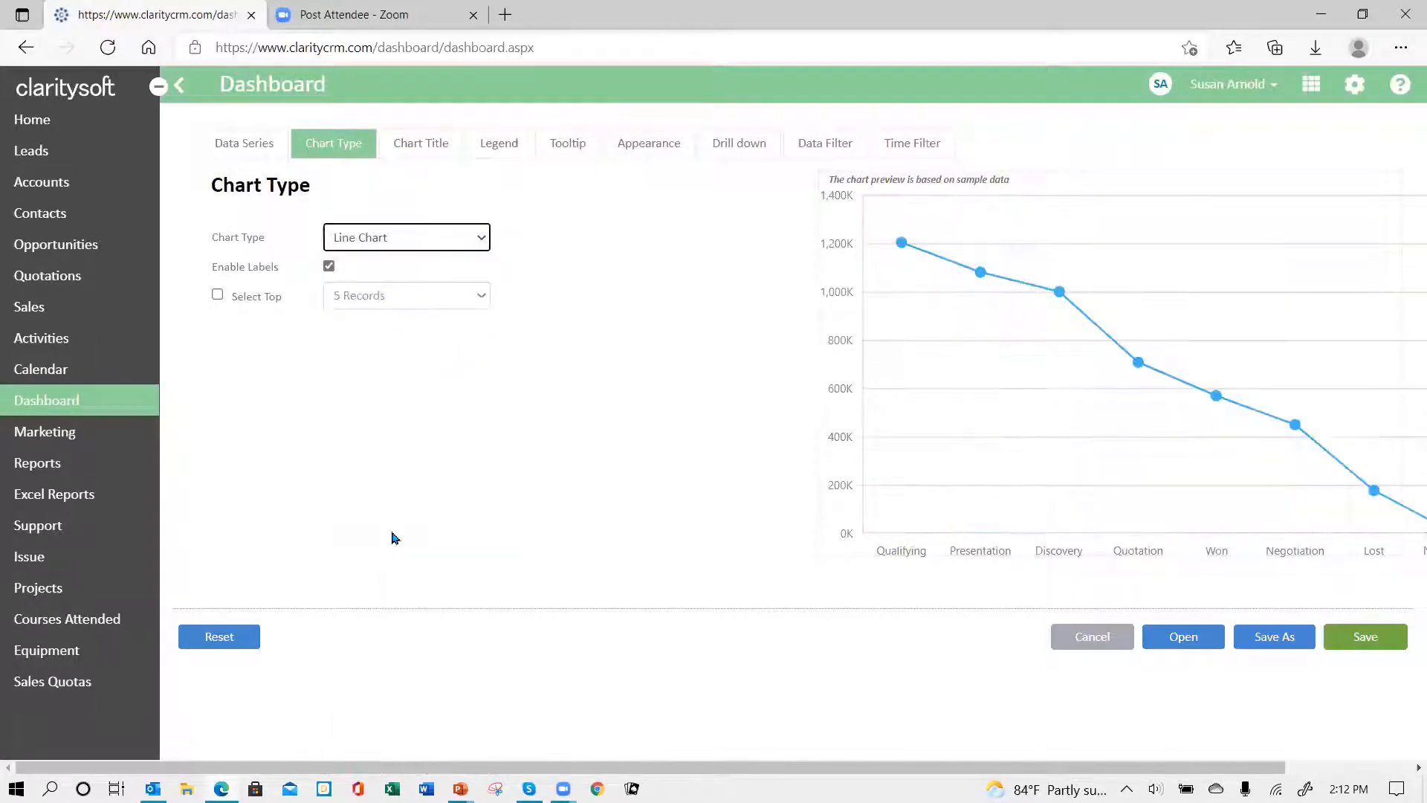
left_click(479, 243)
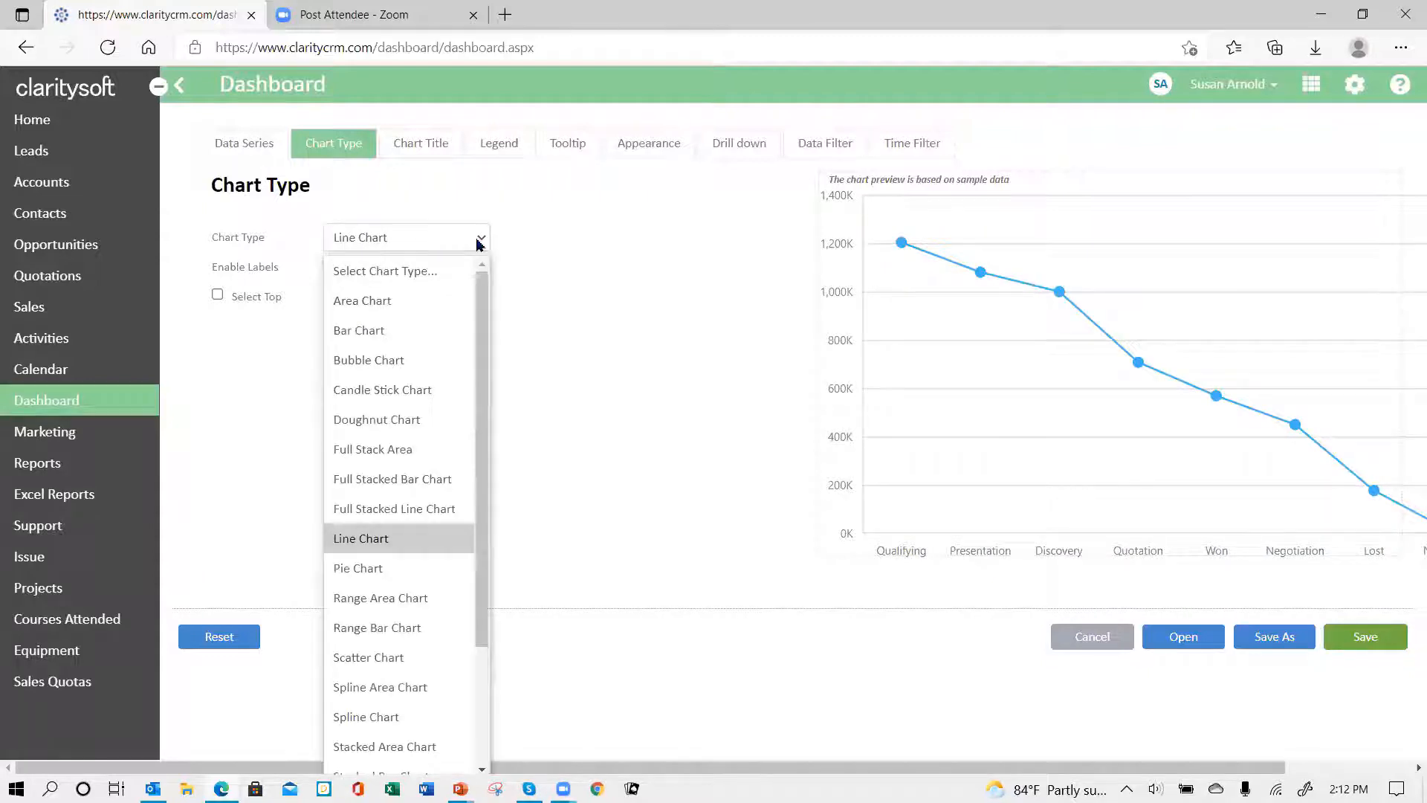
left_click(441, 571)
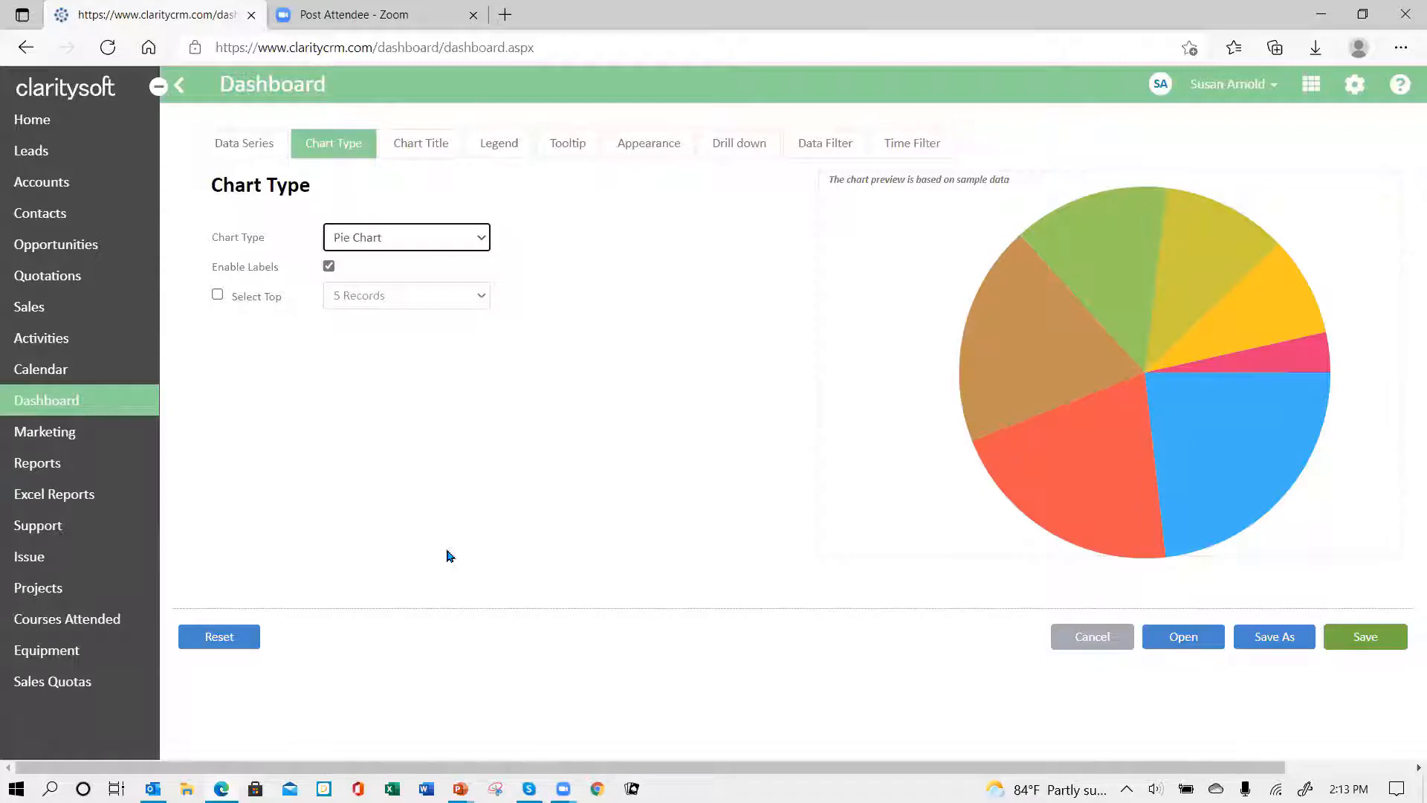
left_click(479, 241)
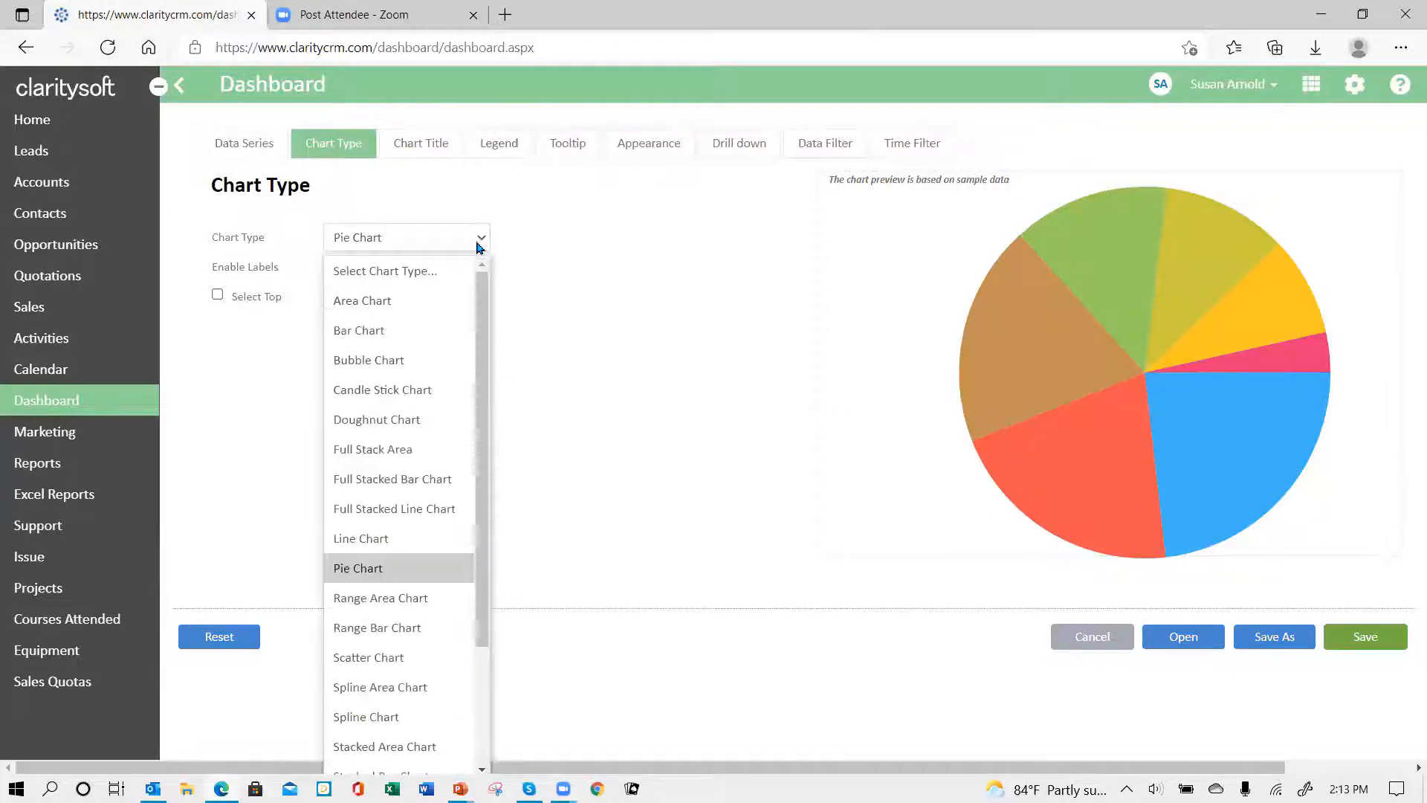
left_click_drag(485, 593, 448, 548)
left_click(354, 336)
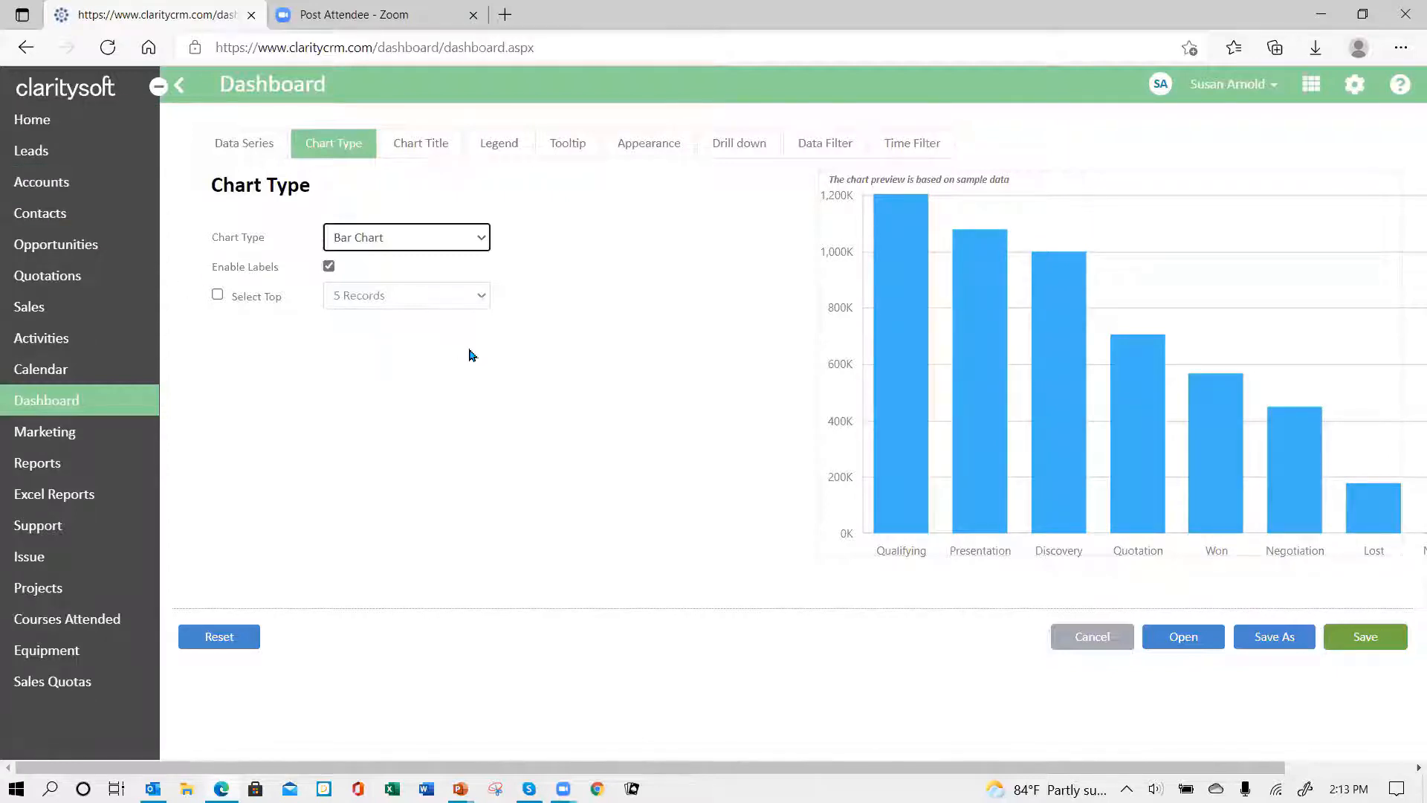
Step: Set the chart's main title to "Opportunities by Stage YTD"
left_click(425, 150)
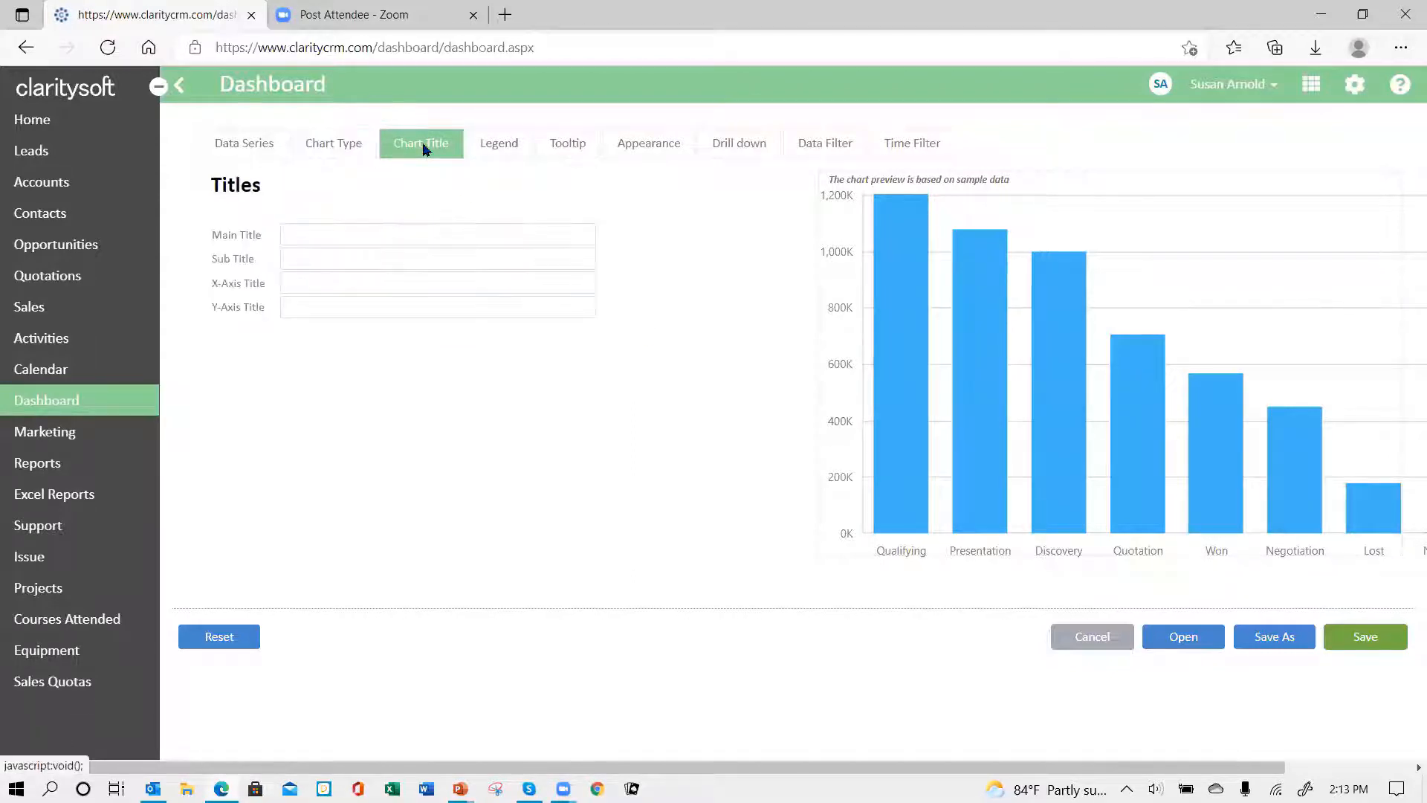
left_click(344, 227)
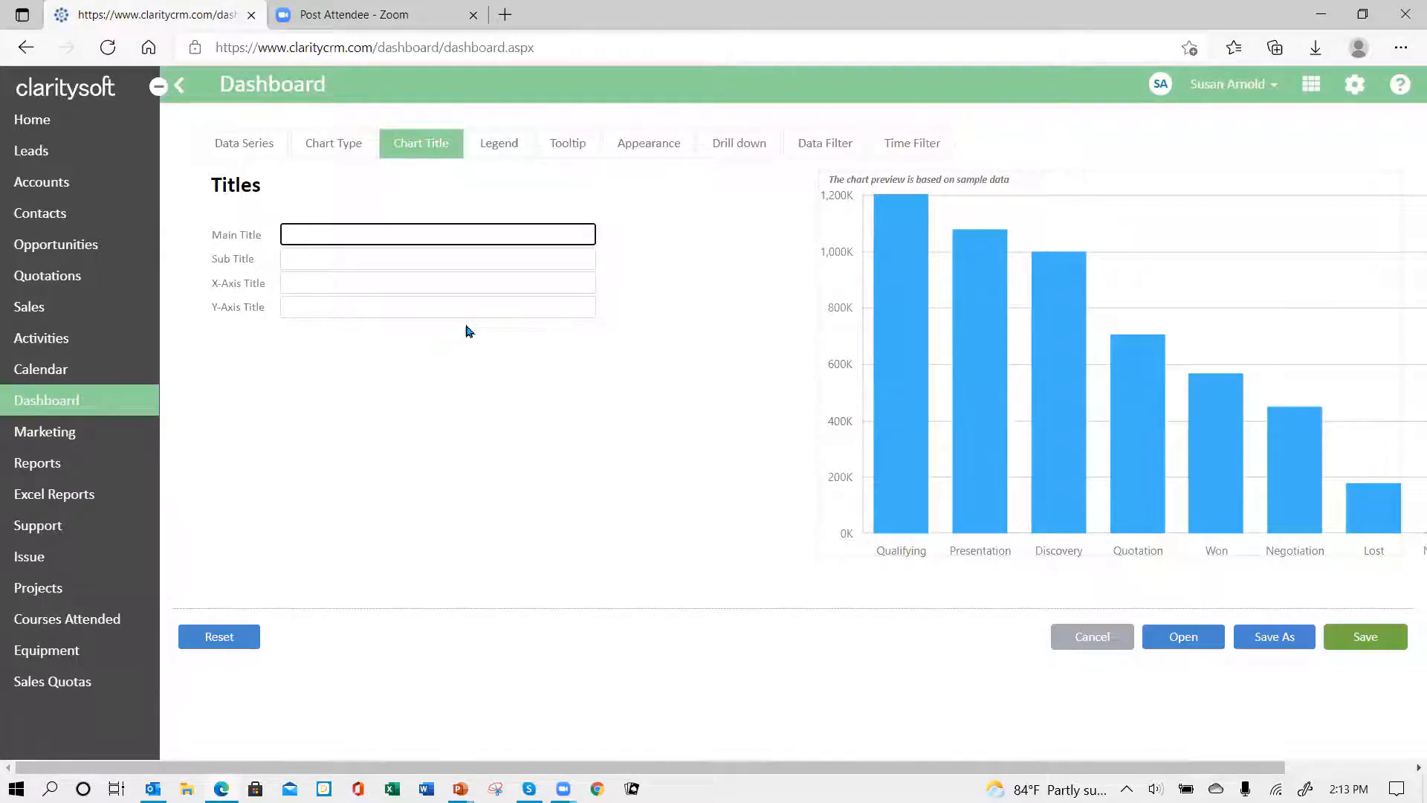
type("Opportunites ")
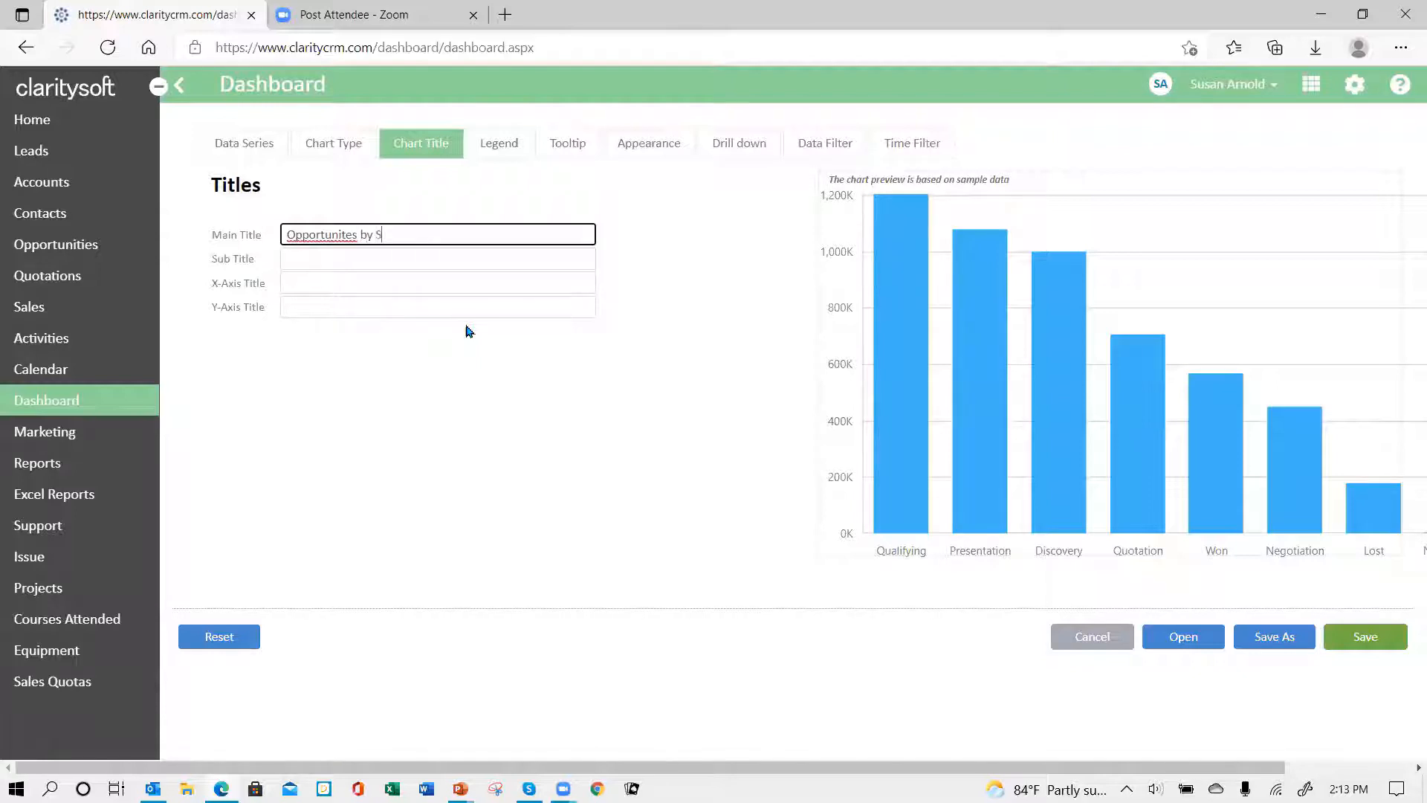
type("by Stag")
key("Left")
key("Left")
key("Left")
type("i")
Step: Title the chart's X-axis "Sales Stage" and its Y-axis "Value in Thousands"
left_click(322, 279)
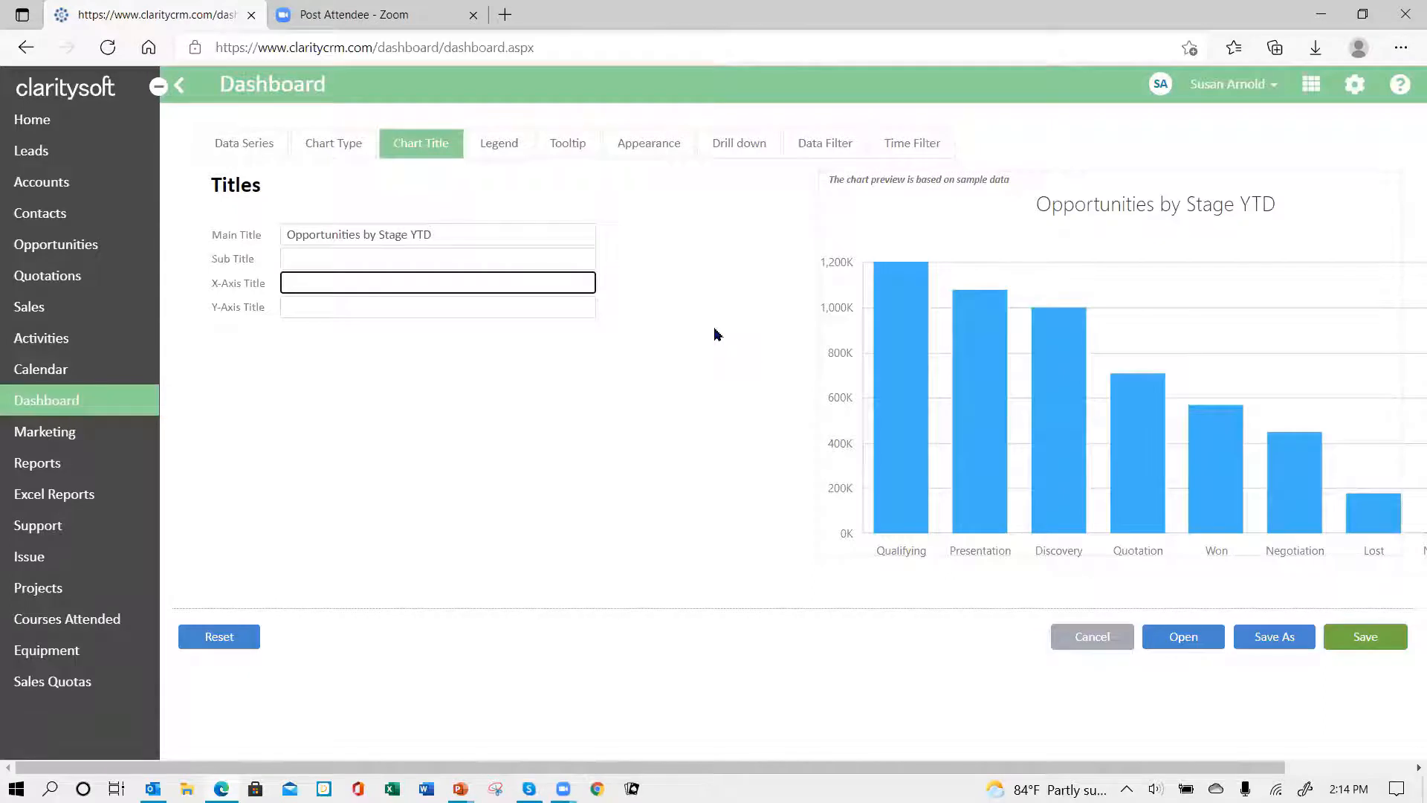
type("Amn")
type("Sales Stage")
key("Tab")
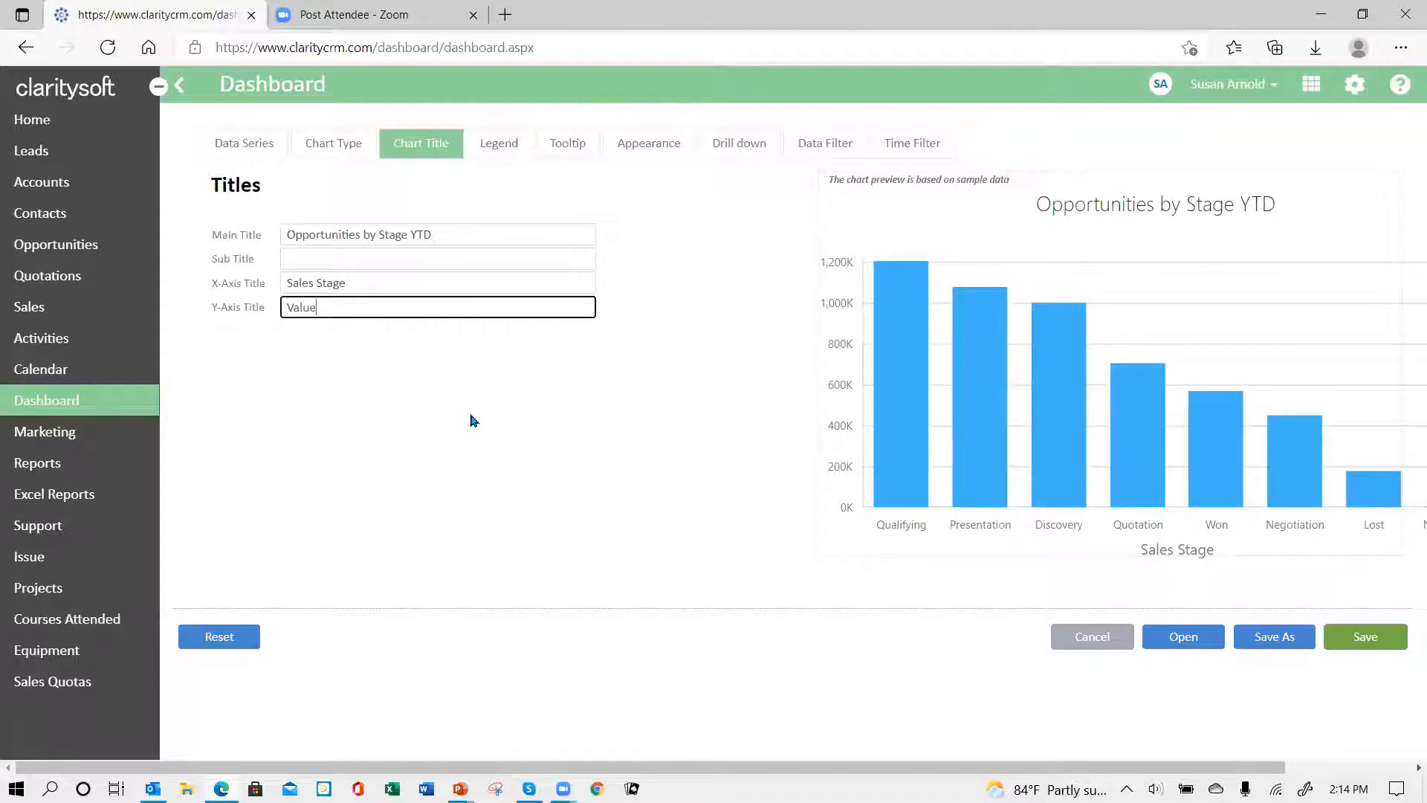
type("Thousands")
Step: Compare the chart preview with and without its legend, and leave the legend disabled
left_click(500, 145)
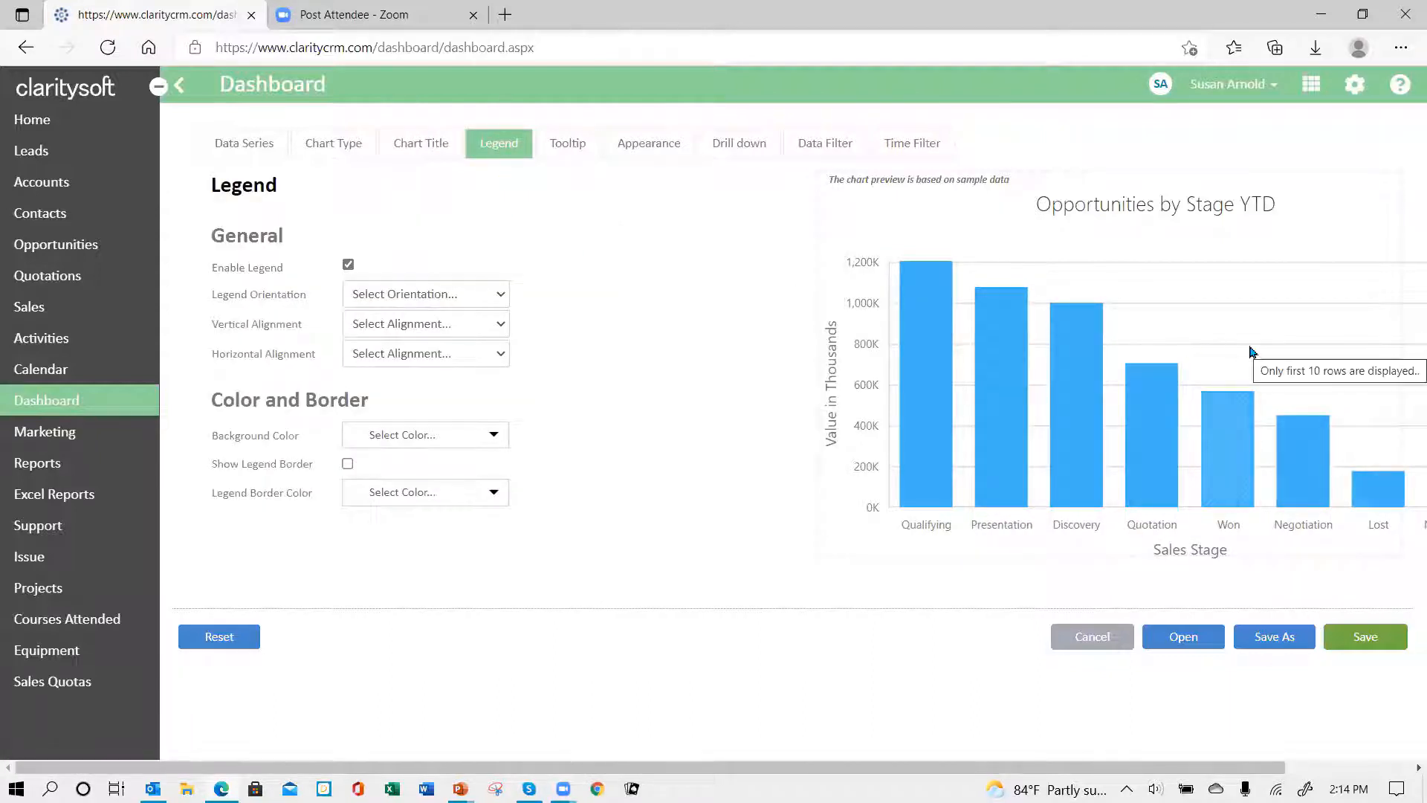
left_click(348, 265)
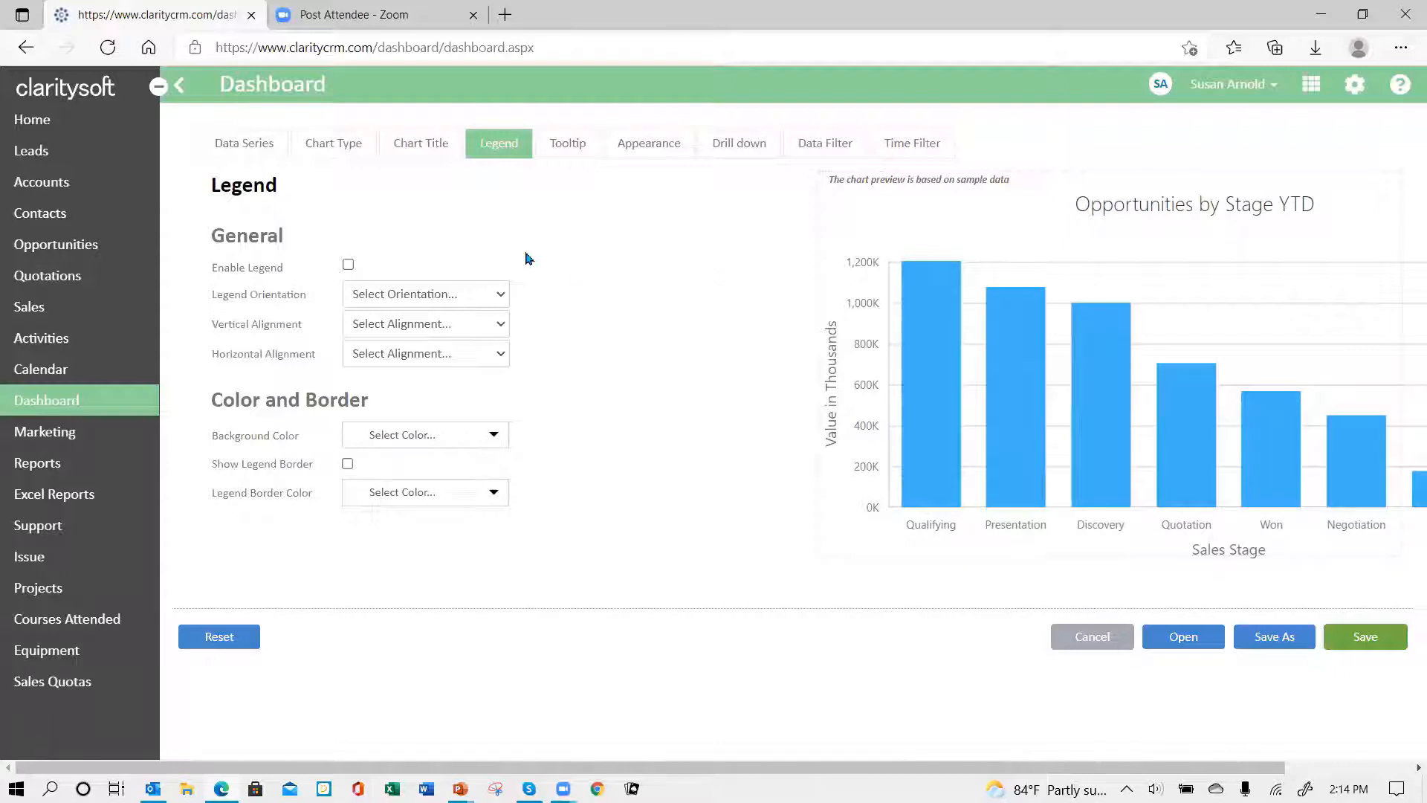
left_click(348, 266)
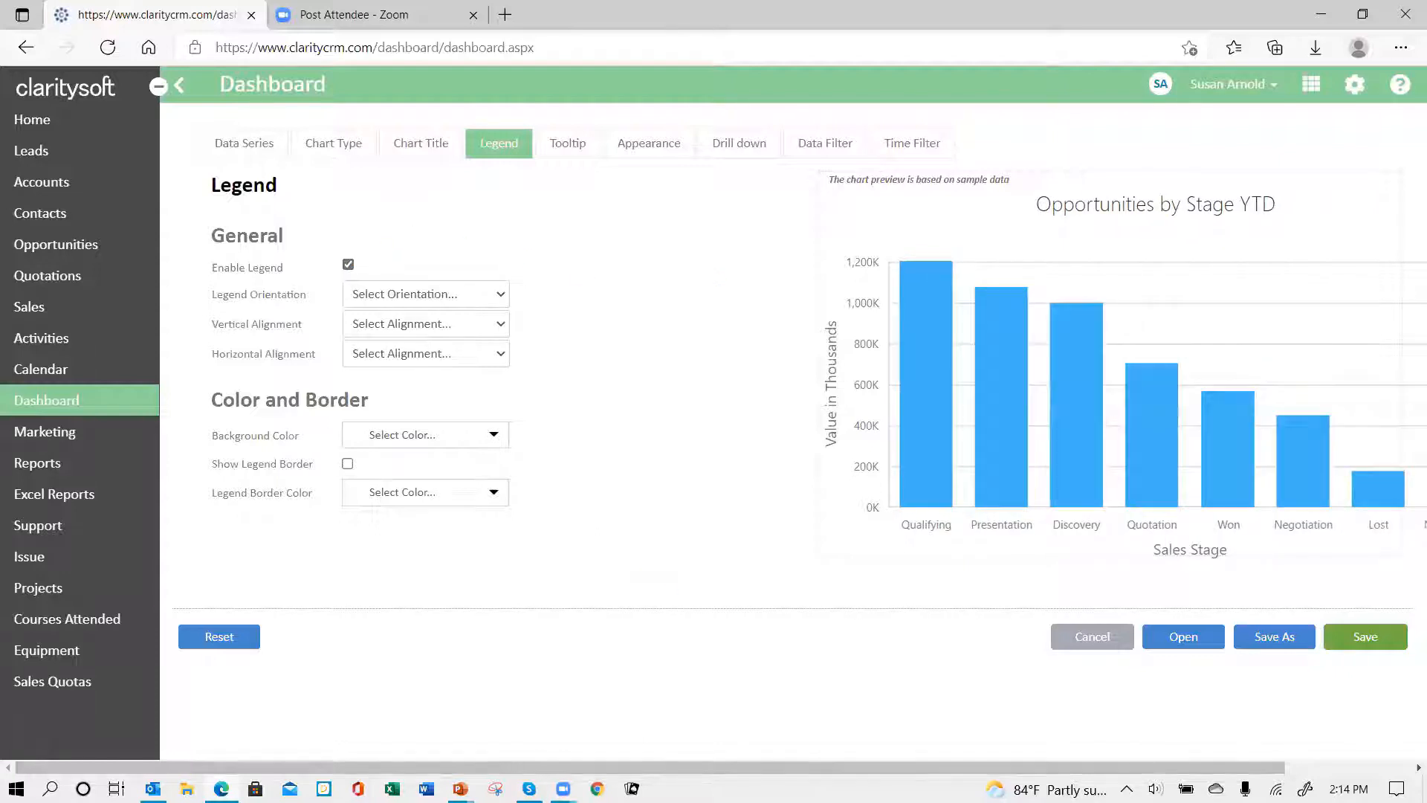
left_click_drag(904, 773, 1029, 773)
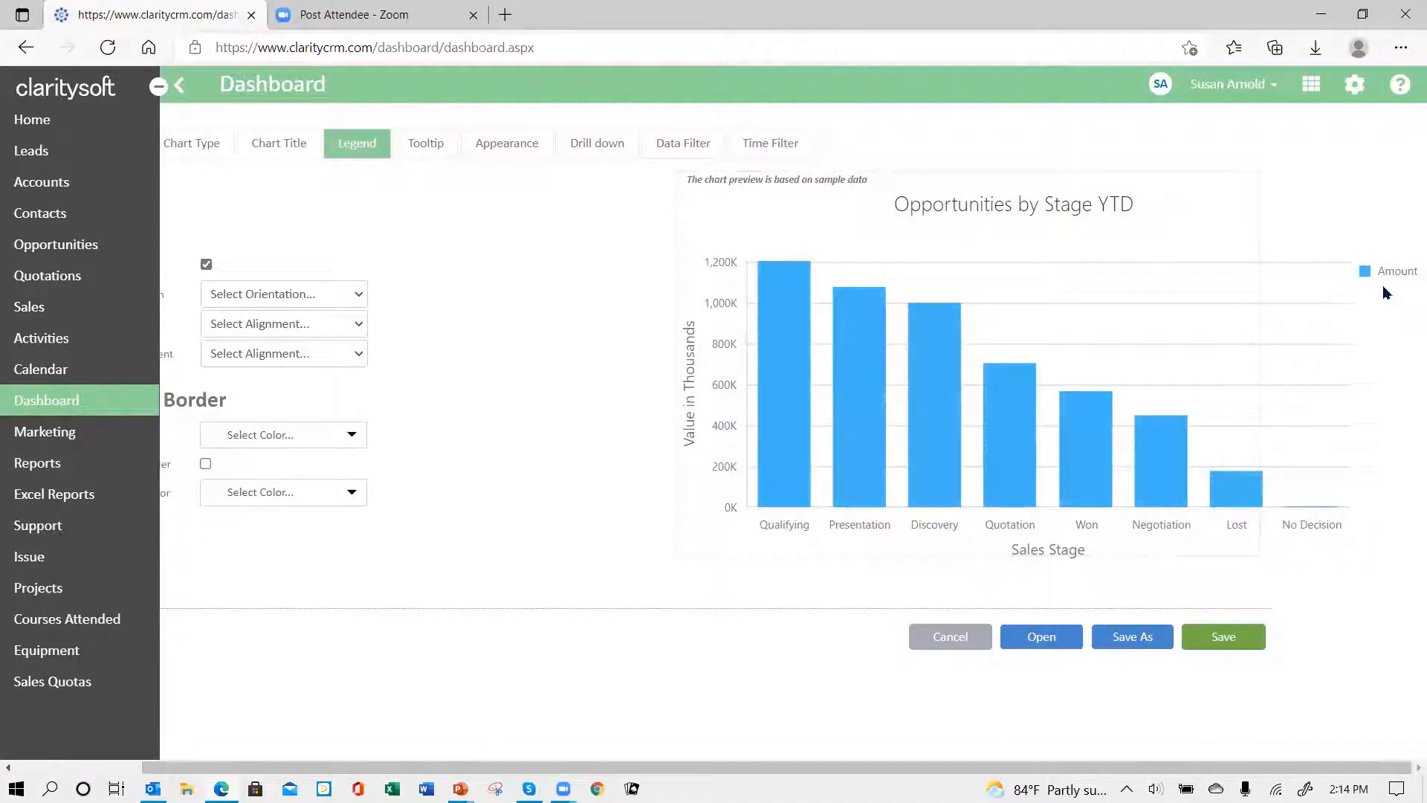
left_click(205, 265)
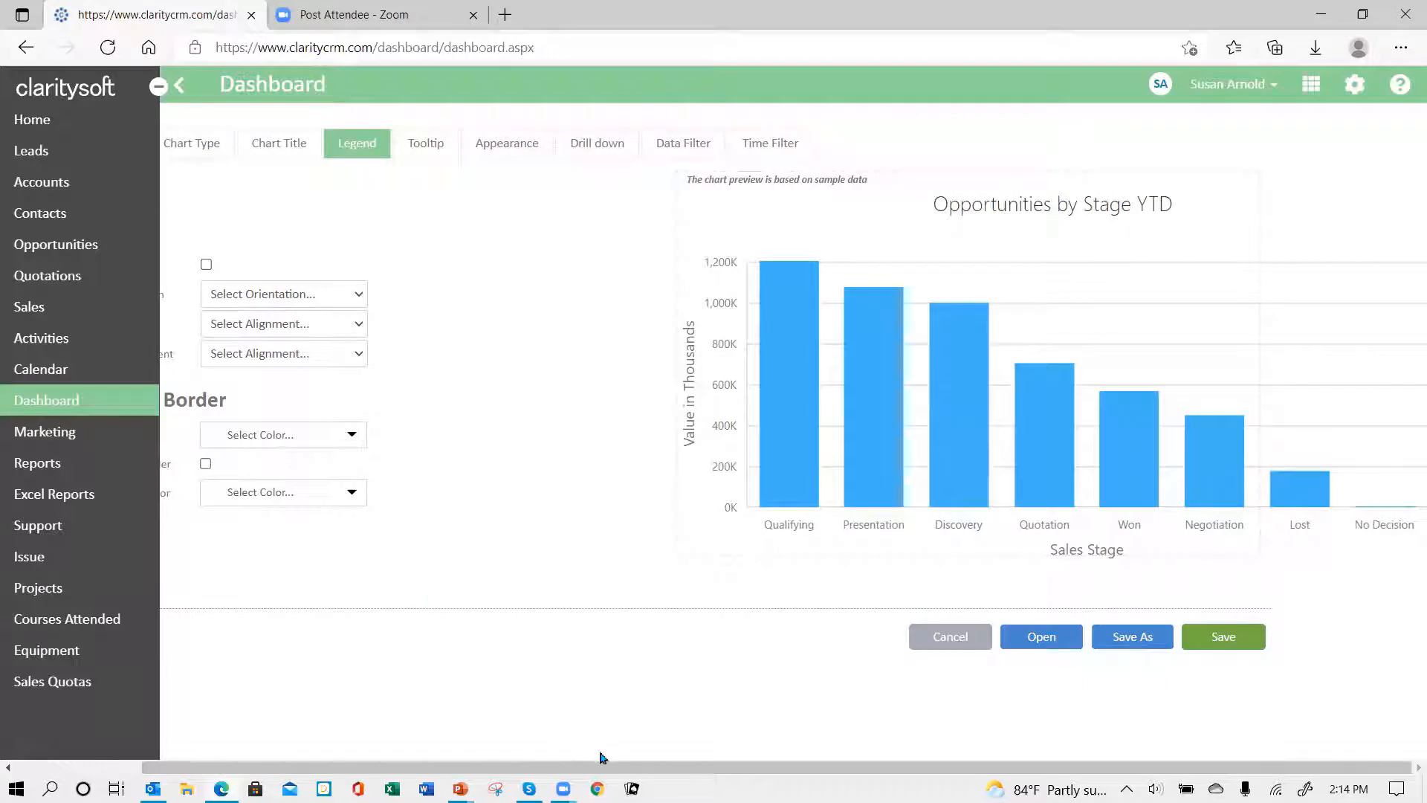
left_click_drag(580, 776, 463, 776)
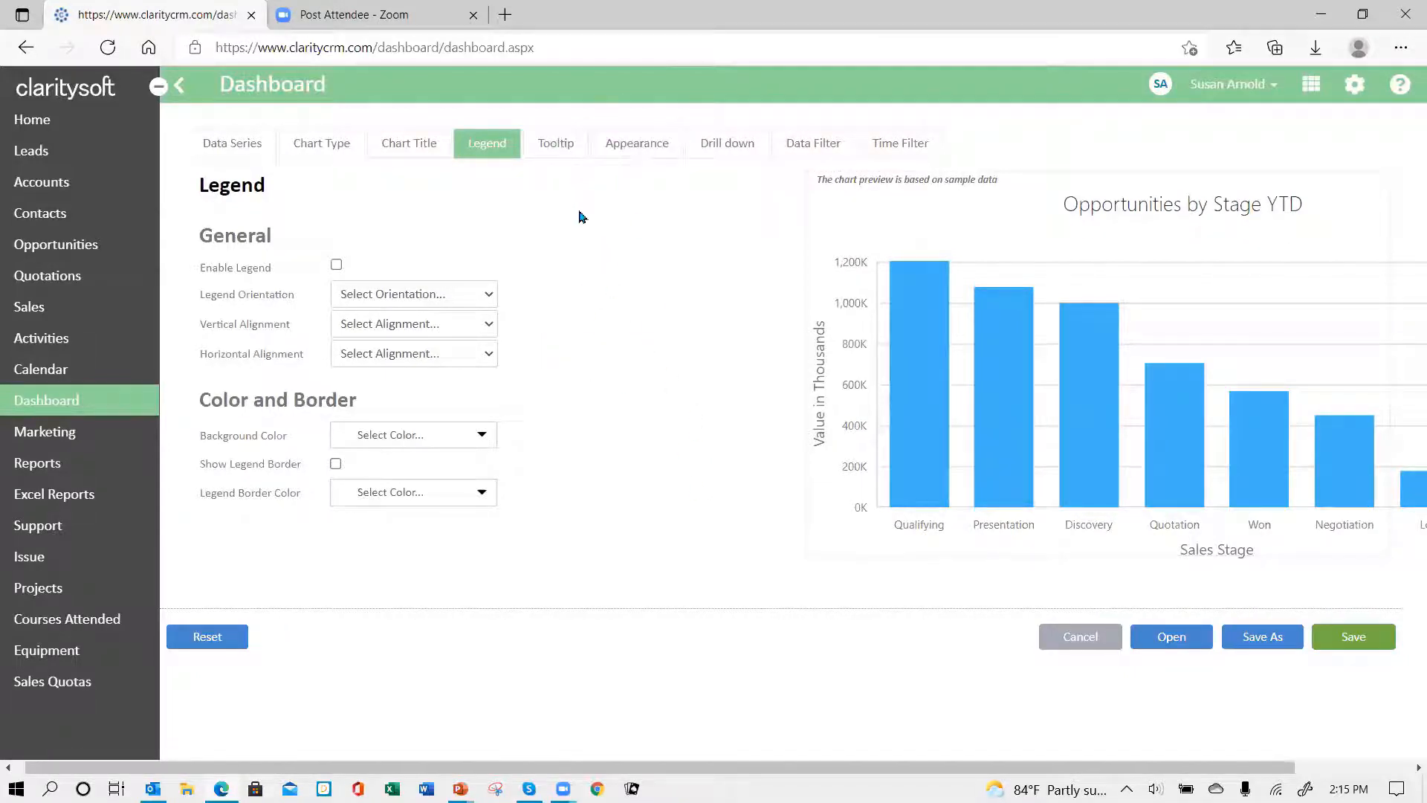
Step: Set the color of the chart's tooltip to AliceBlue
left_click(546, 148)
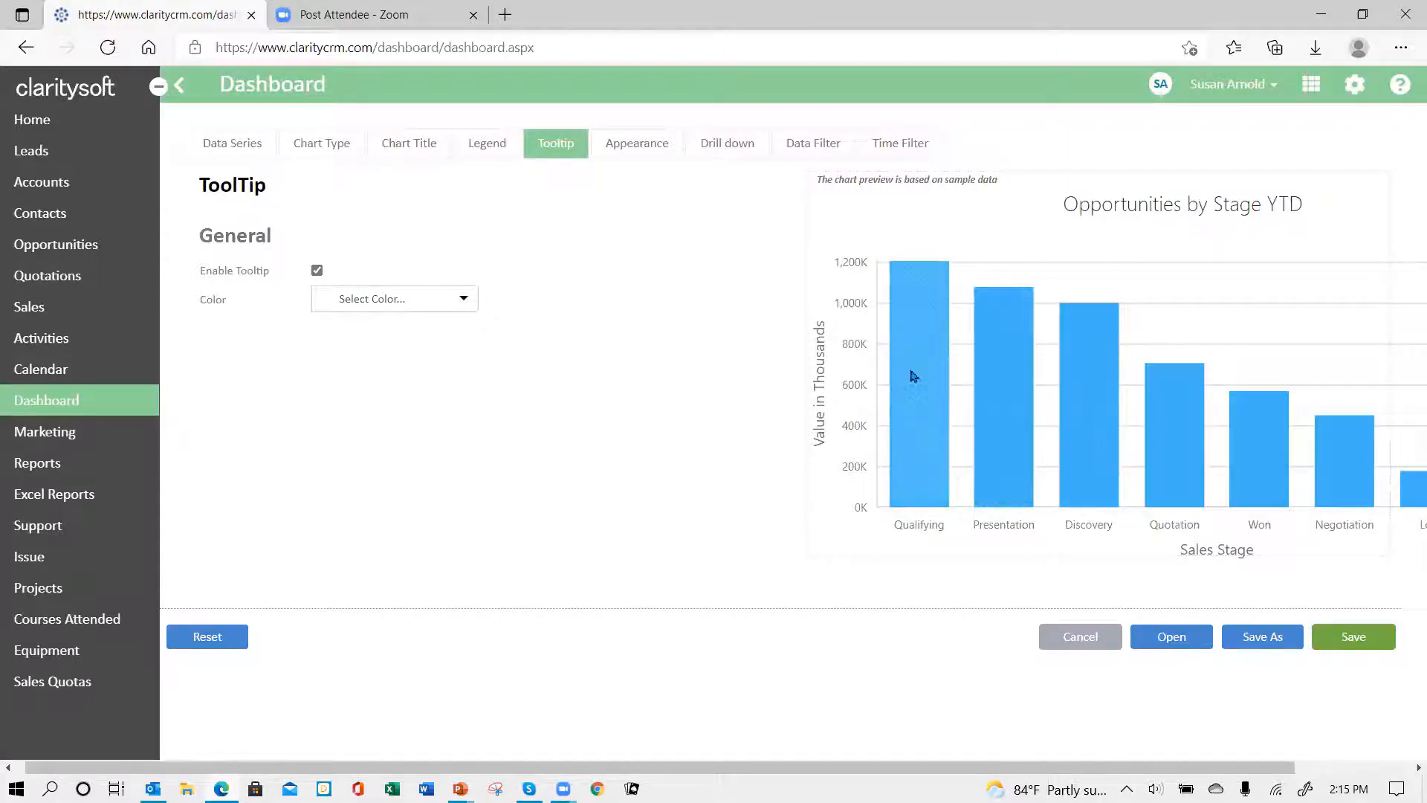
mouse_move(913, 378)
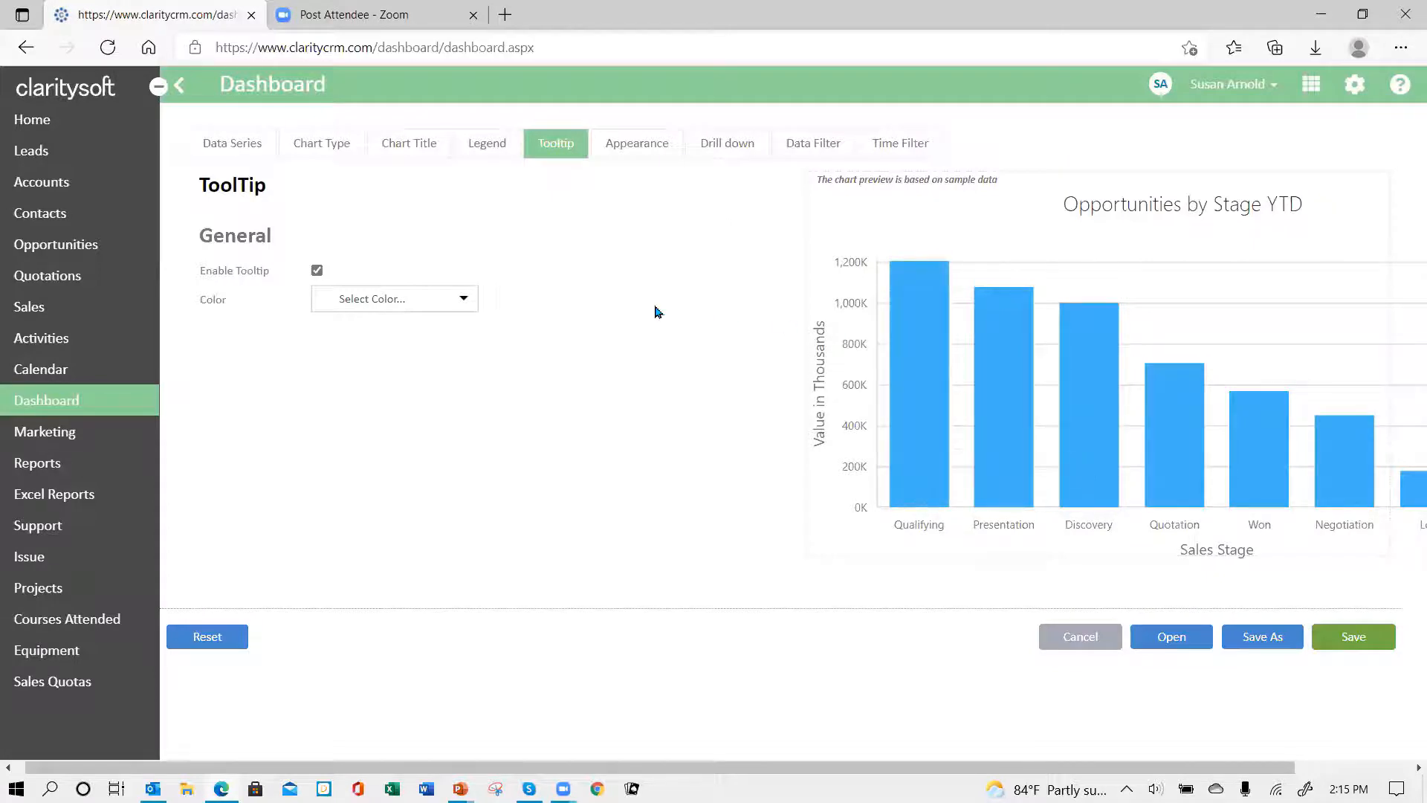
left_click(461, 305)
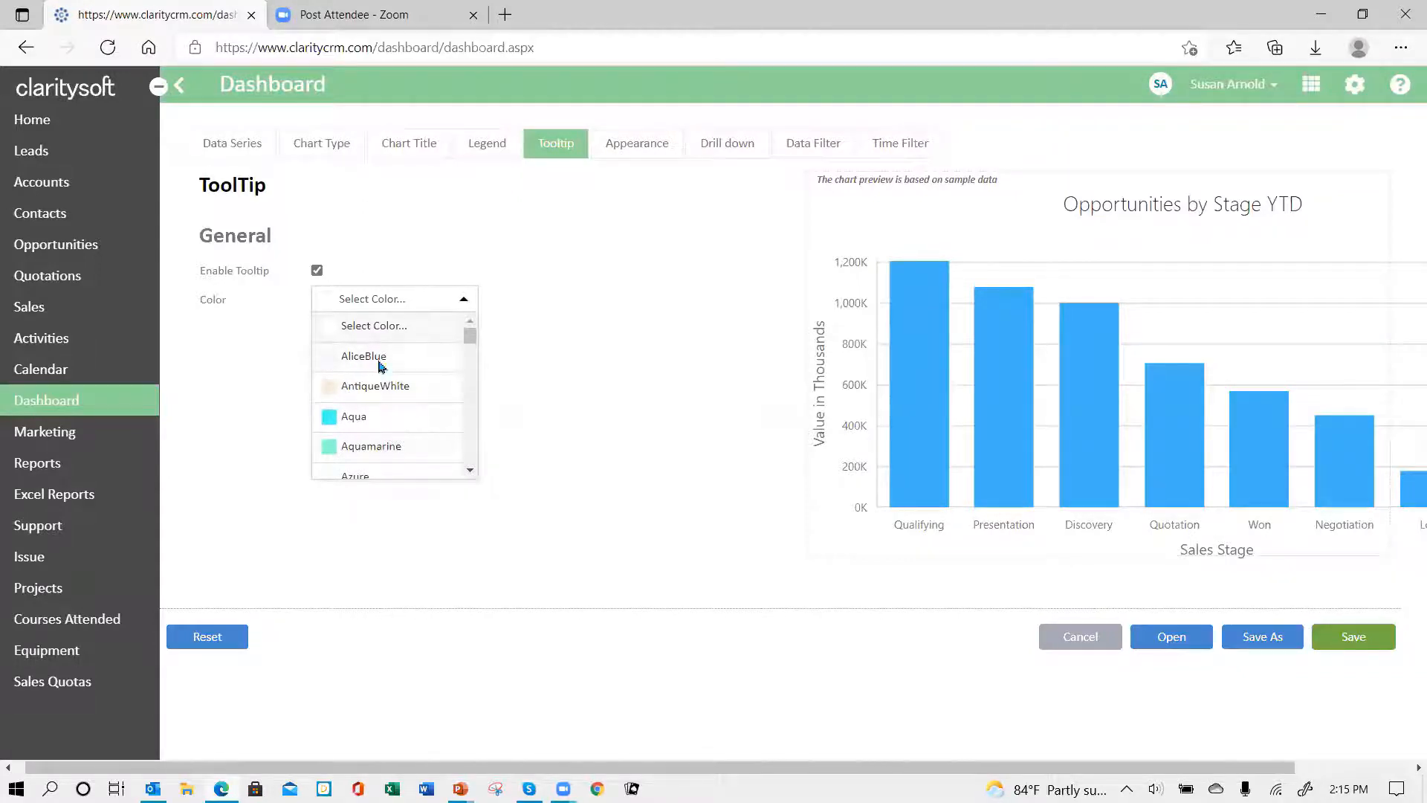
left_click(353, 358)
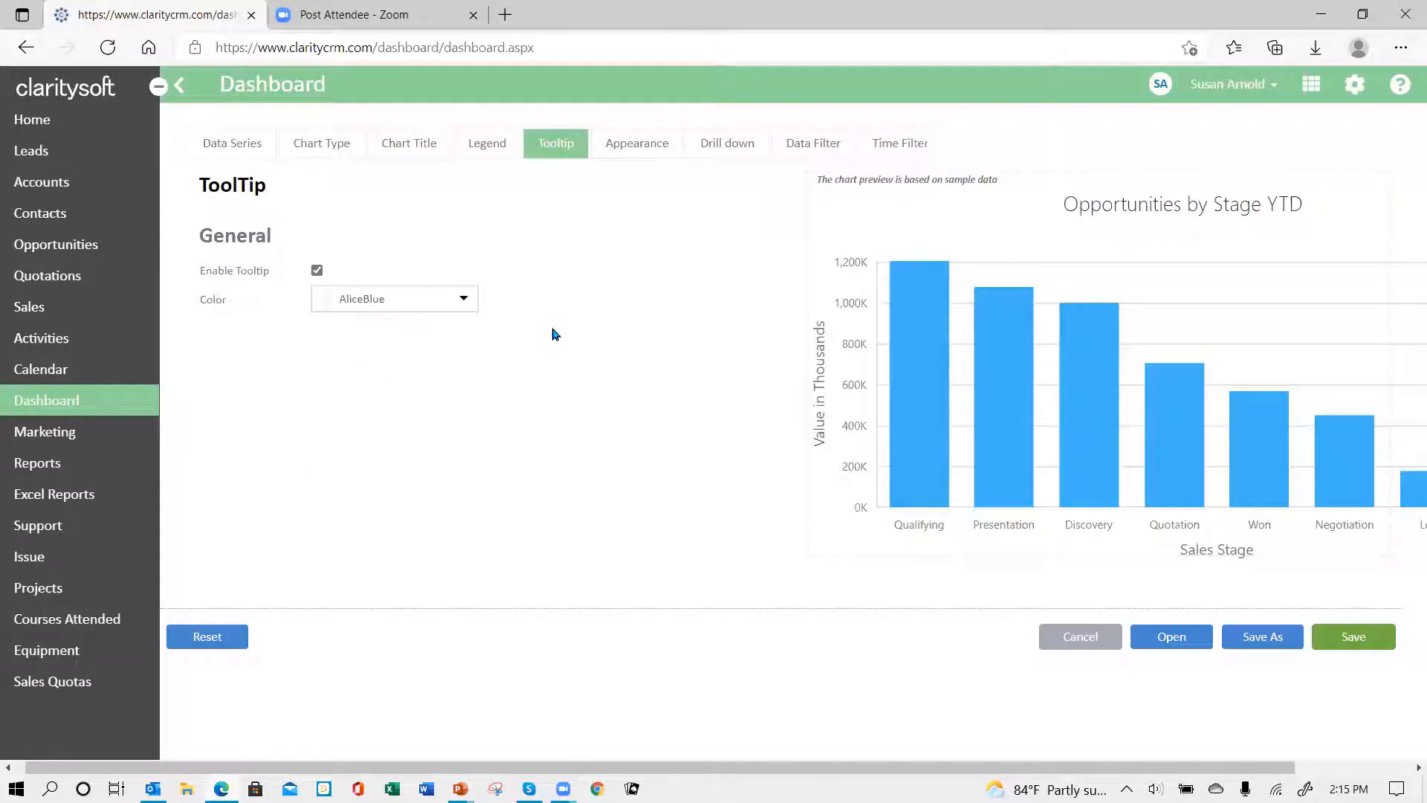
Step: Apply the Soft Pastel color palette to the chart's appearance
left_click(639, 150)
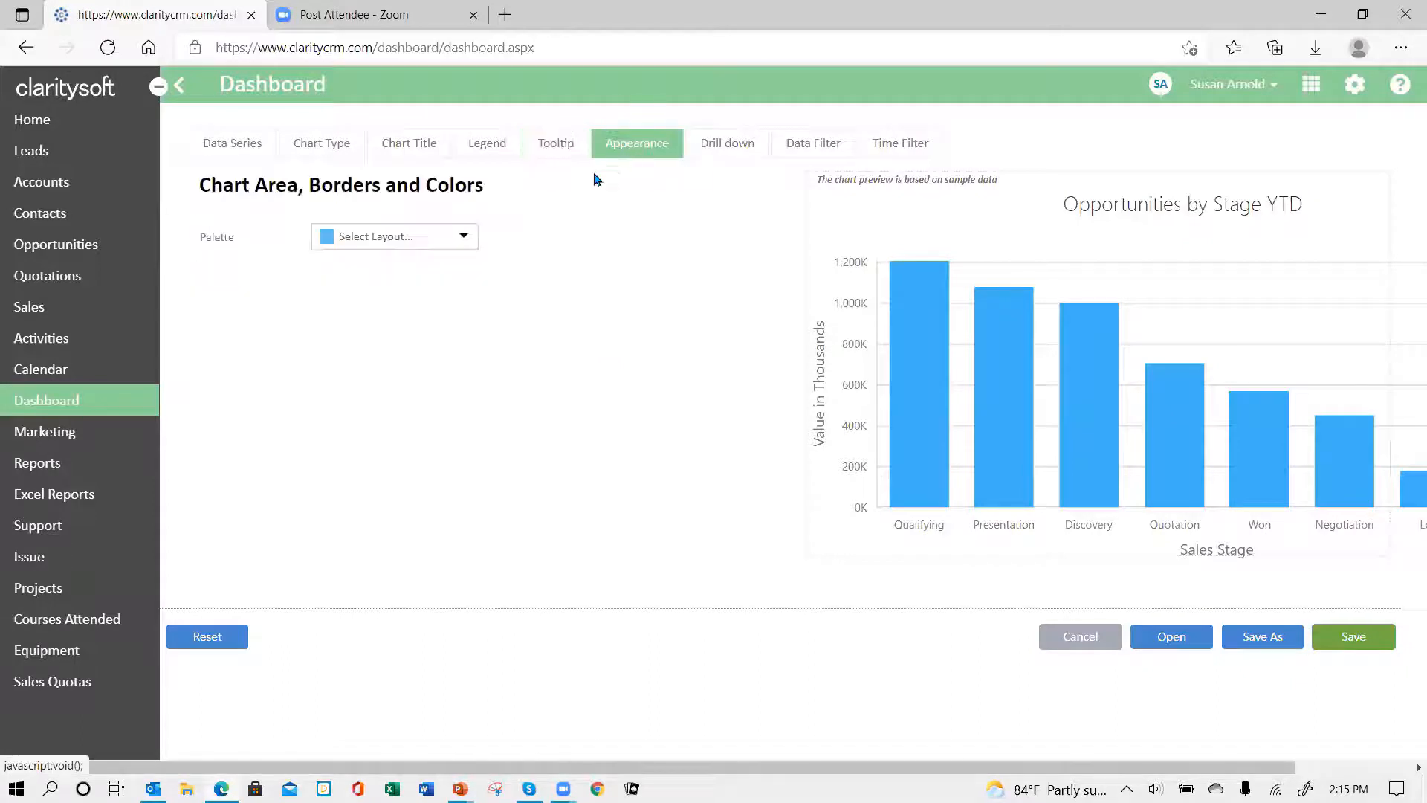
left_click(465, 238)
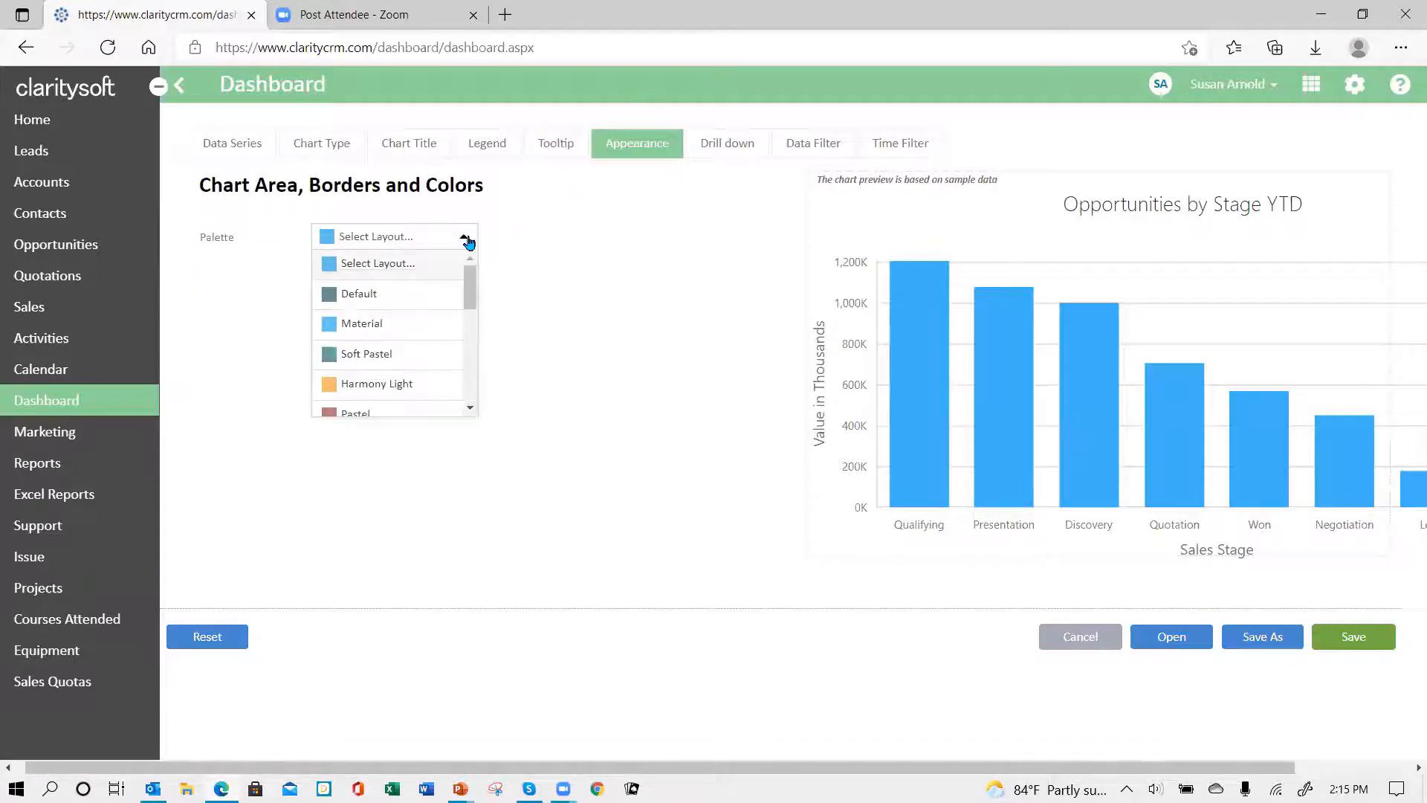
scroll(467, 301, "down", 5)
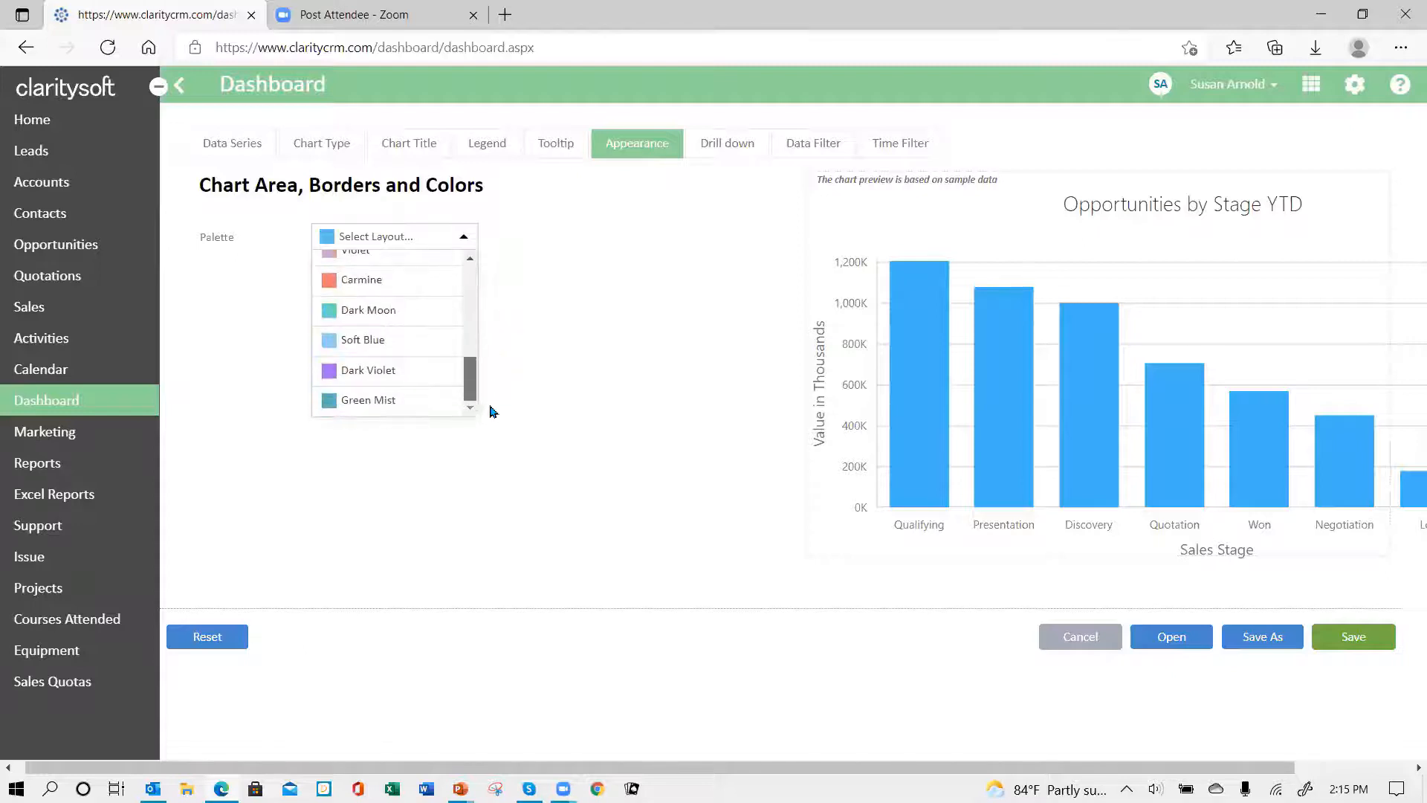
left_click_drag(487, 411, 459, 319)
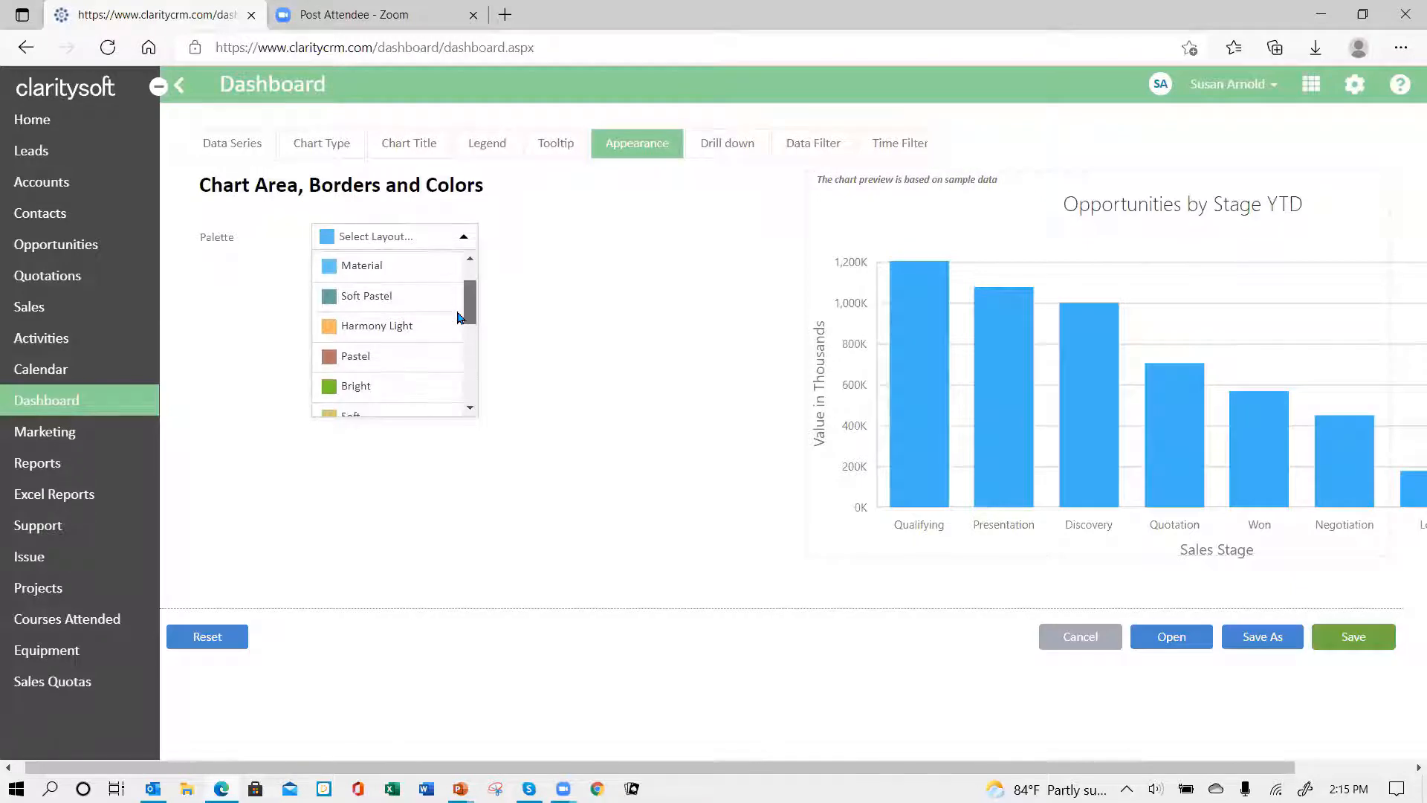
left_click(383, 295)
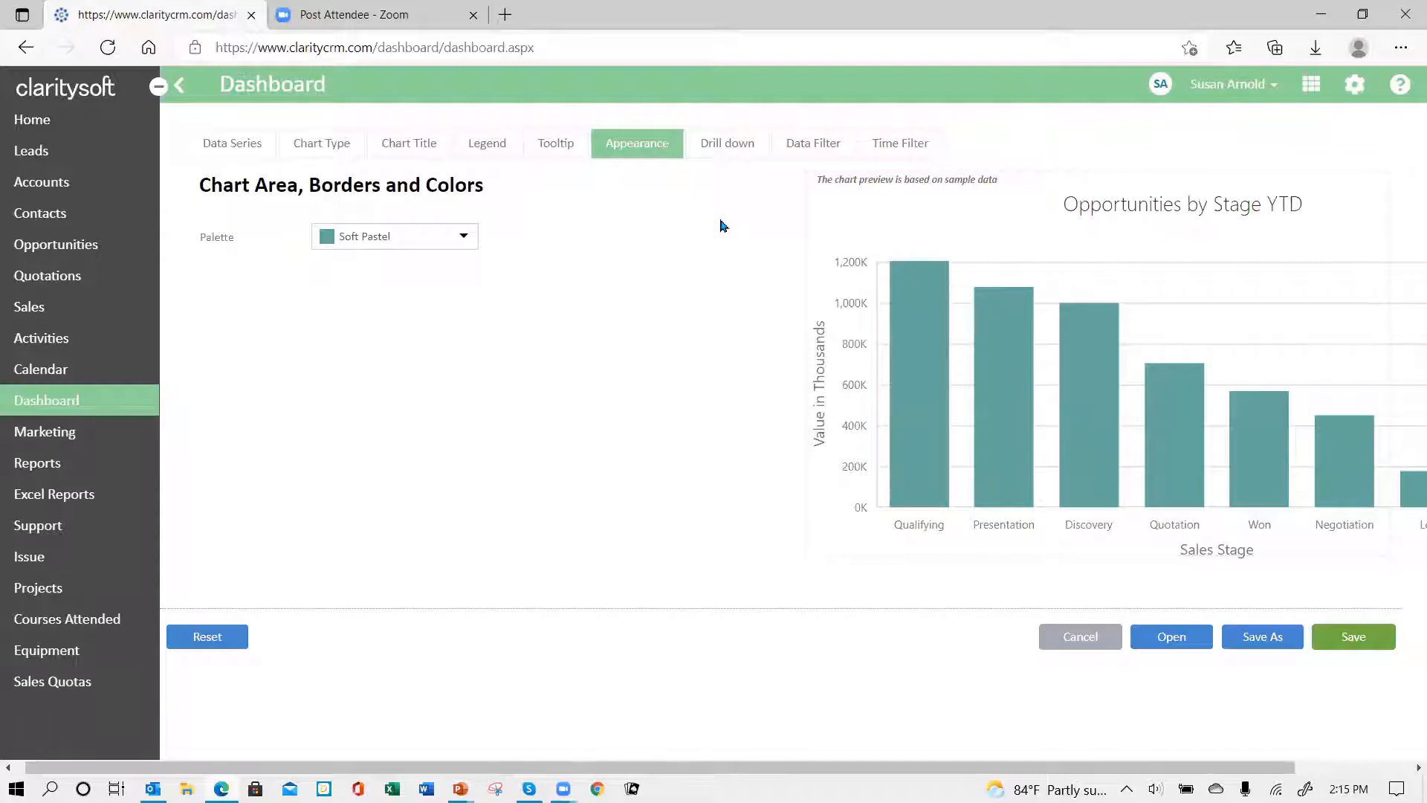
Step: Link the chart's drill-down to the report "Opportunites by Stage YTD"
left_click(730, 153)
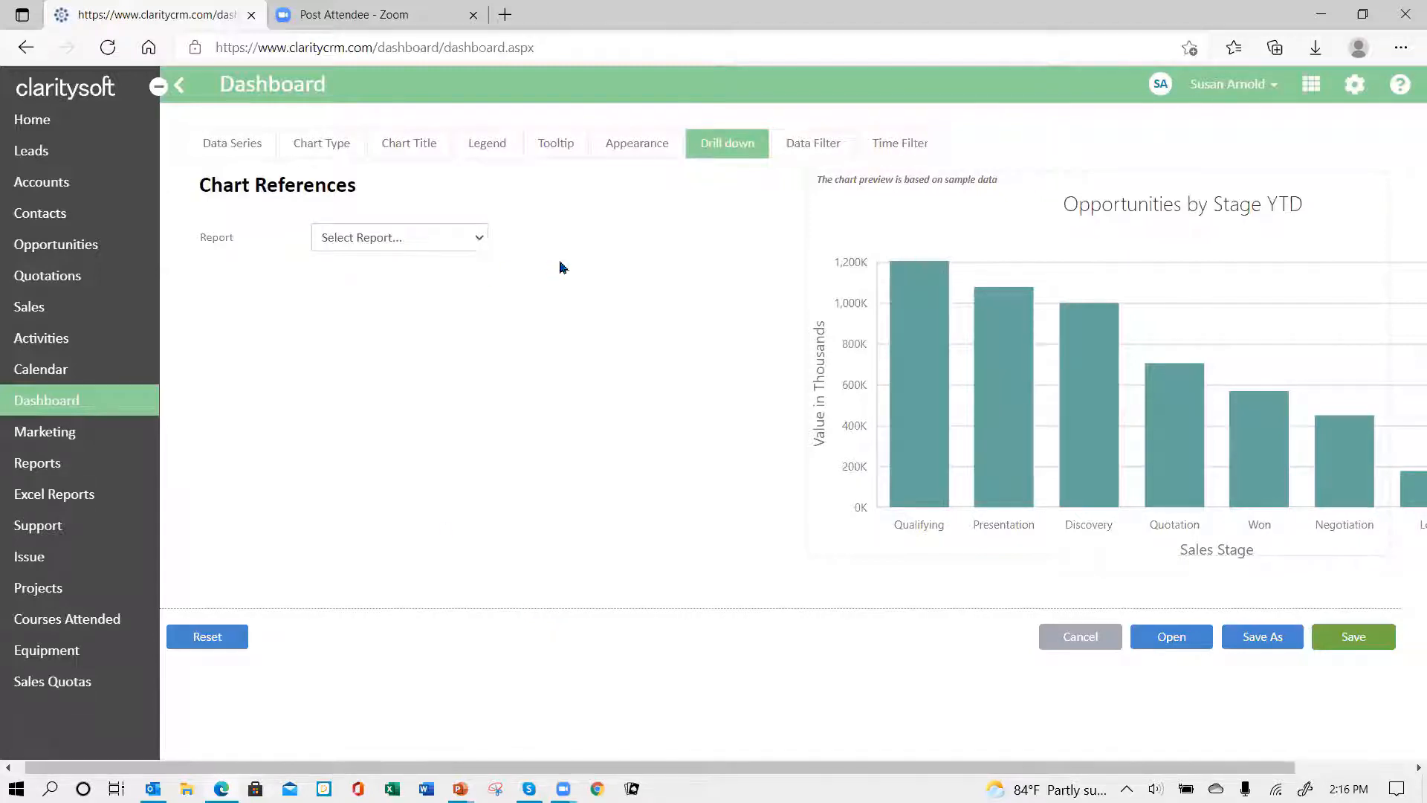
left_click(479, 238)
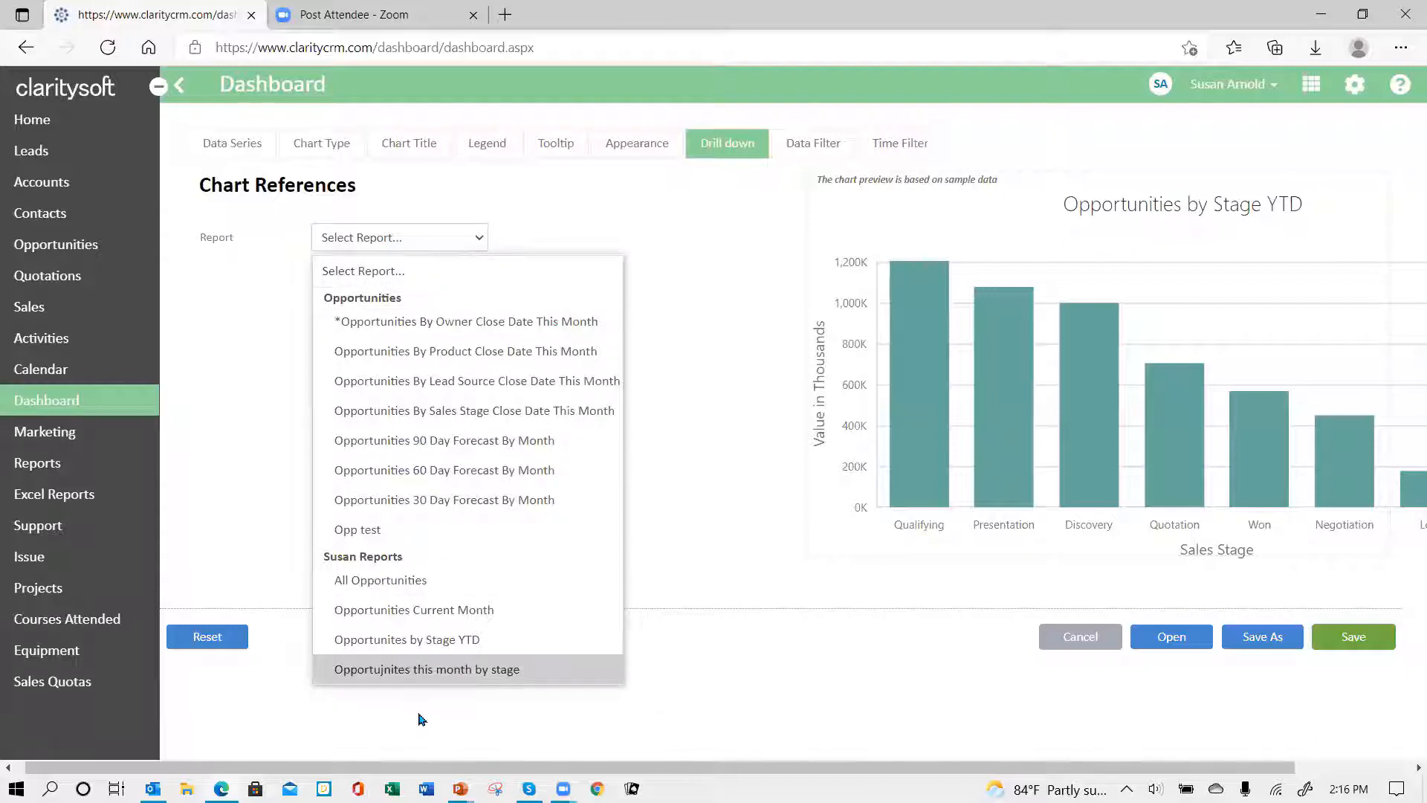
left_click(390, 648)
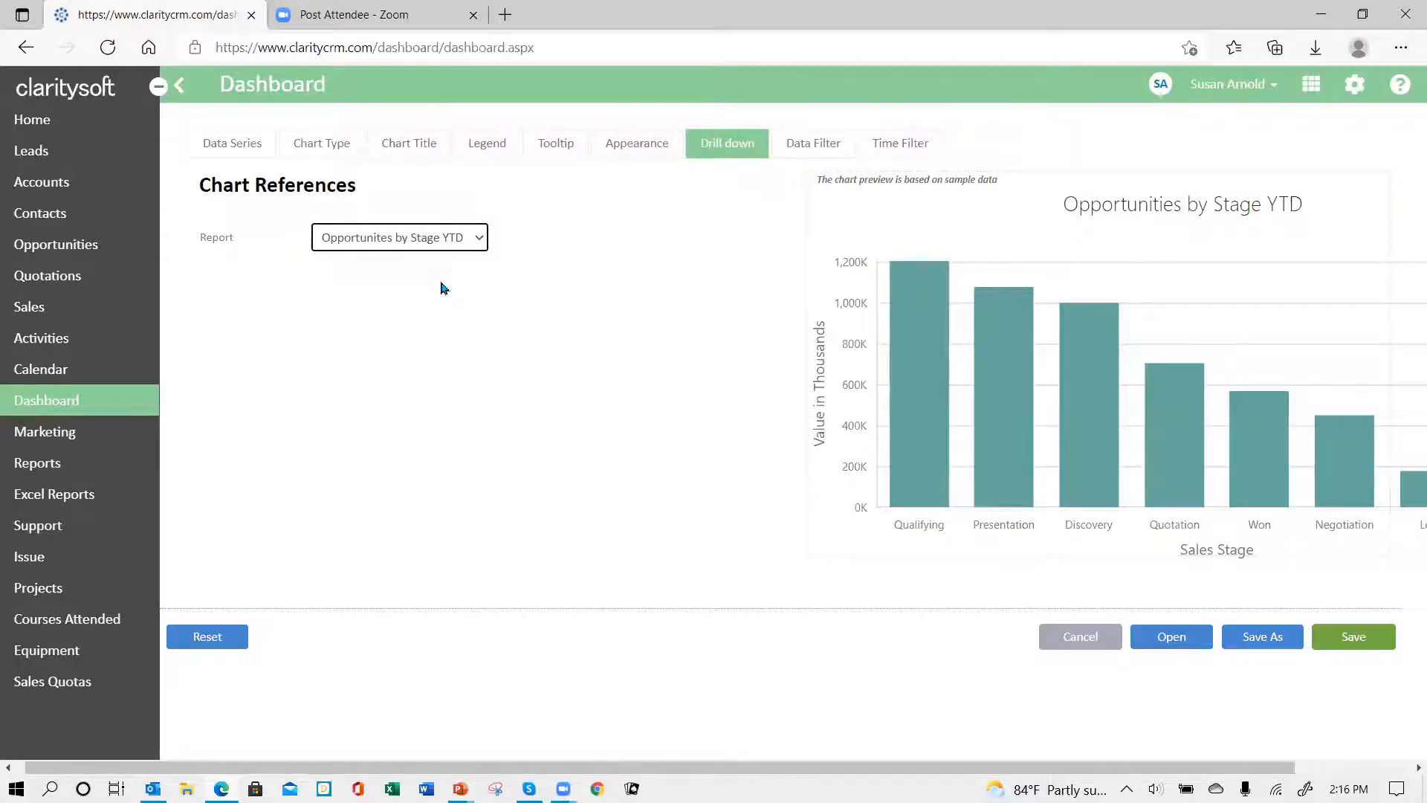
Step: Add a standard data filter to the chart so that Status contains "active"
left_click(808, 138)
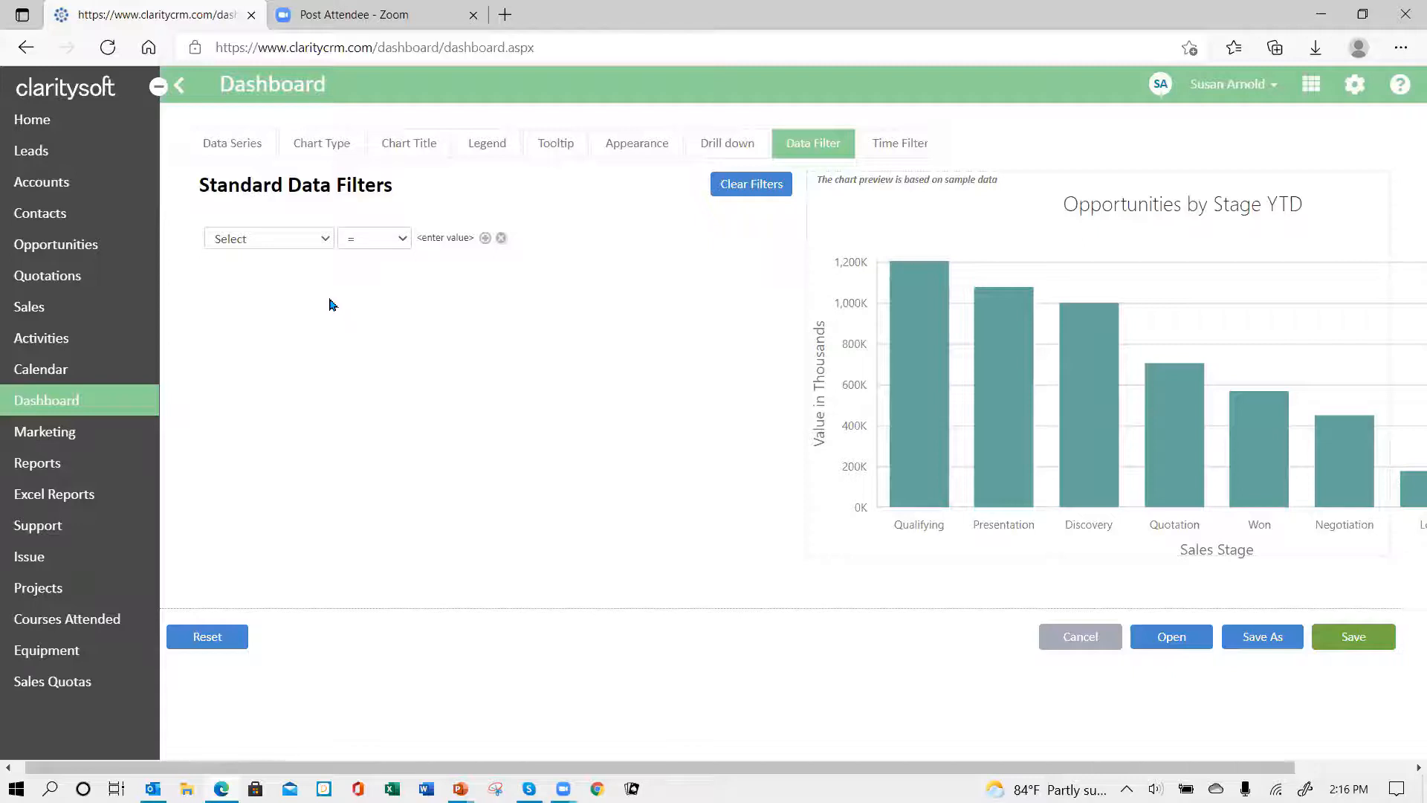
left_click(330, 239)
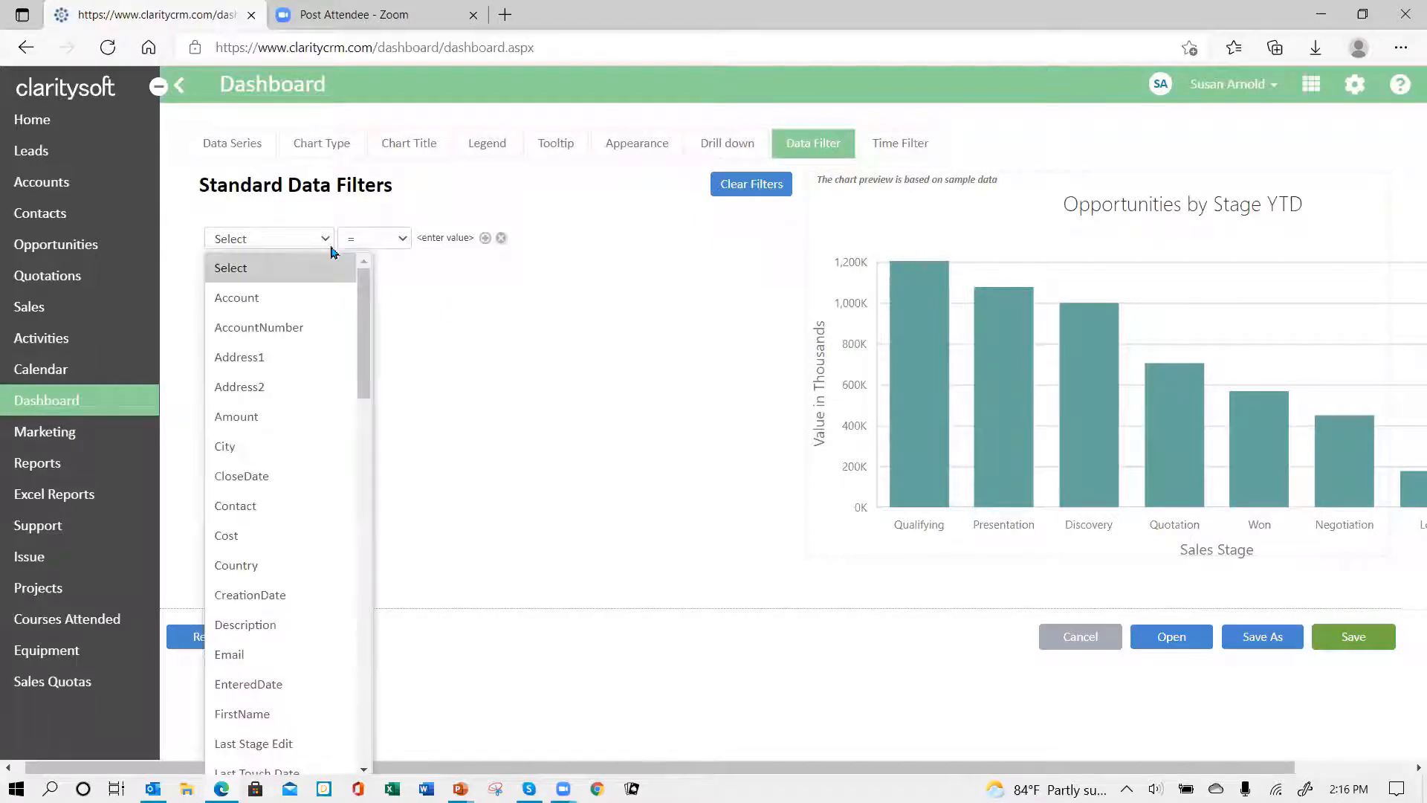
left_click_drag(362, 378, 404, 592)
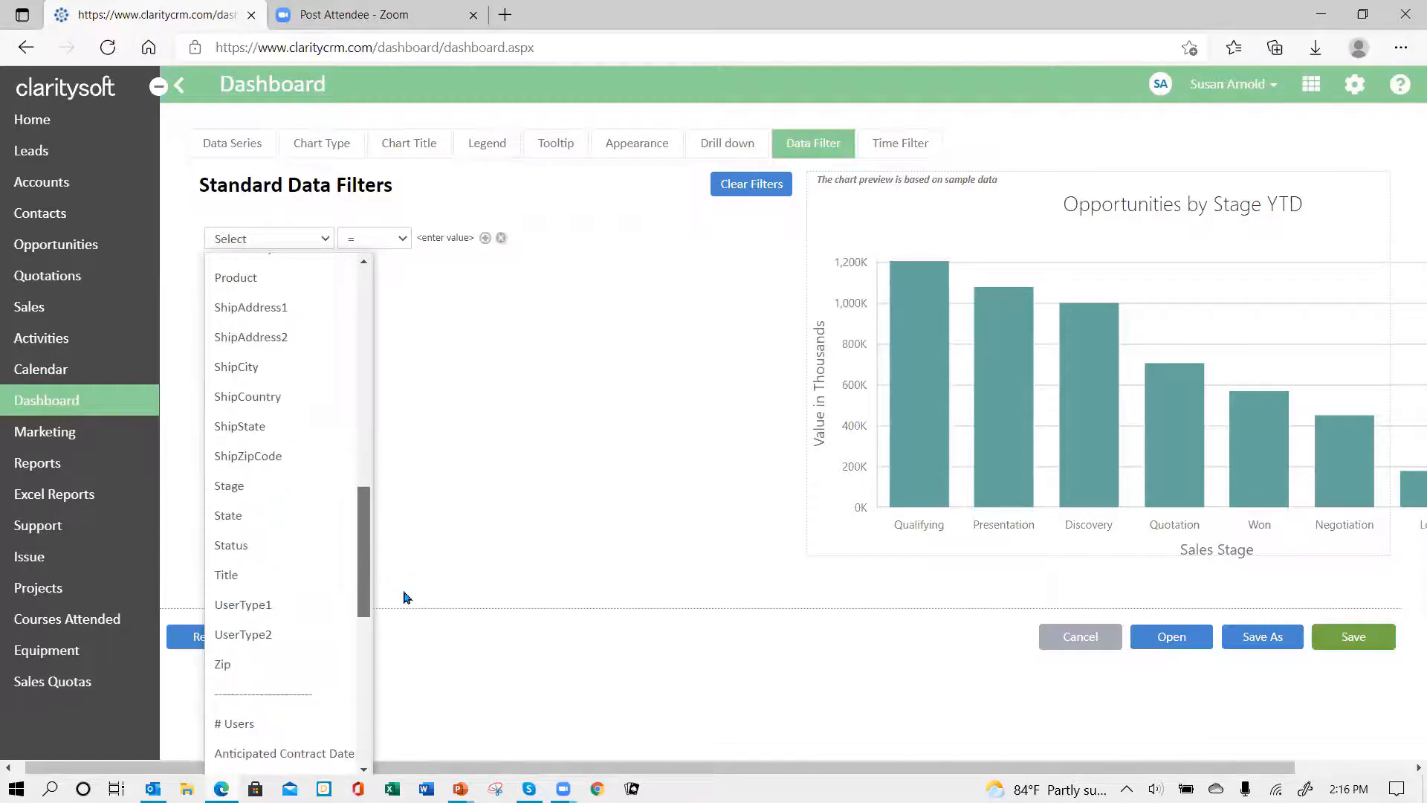
left_click(267, 550)
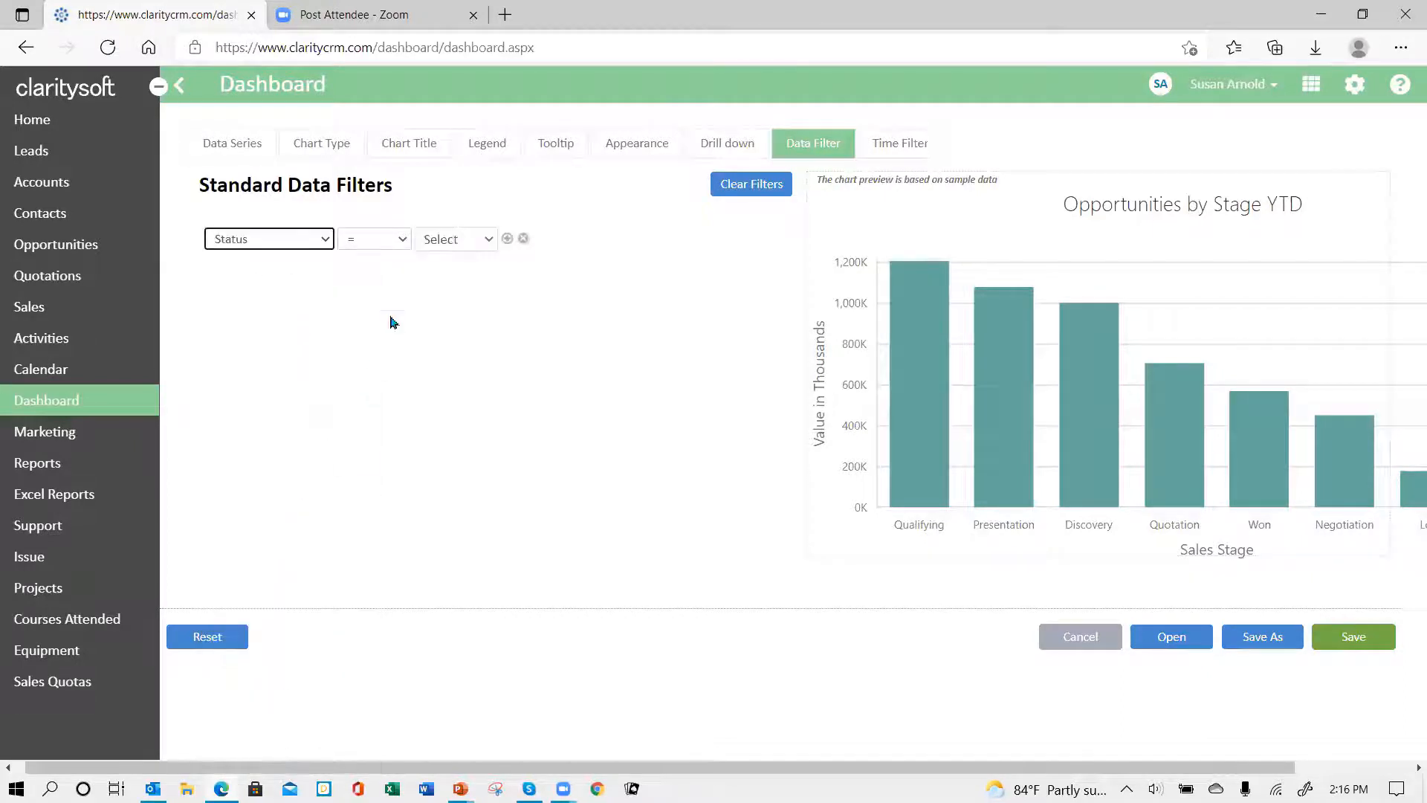
left_click(402, 243)
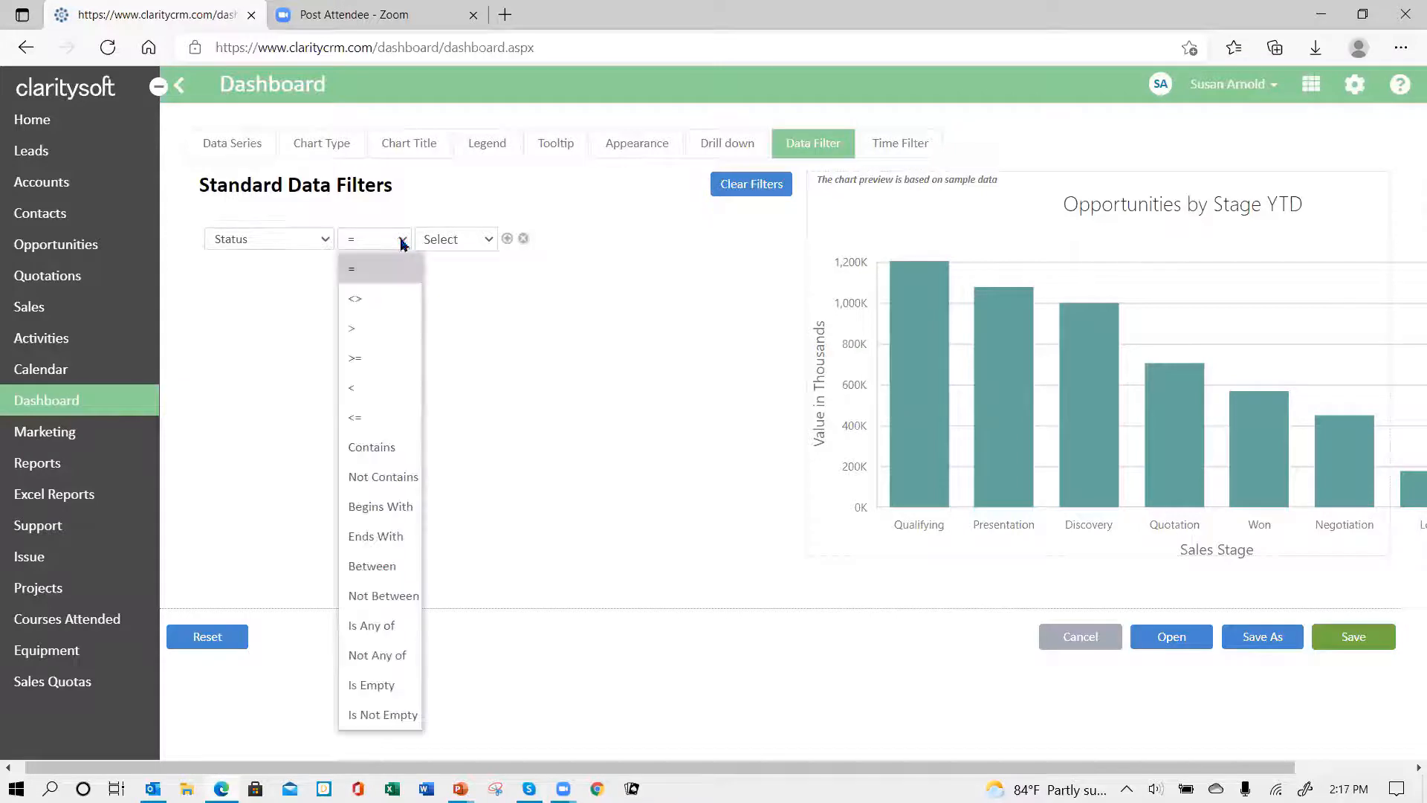
left_click(375, 448)
left_click(451, 238)
type("active")
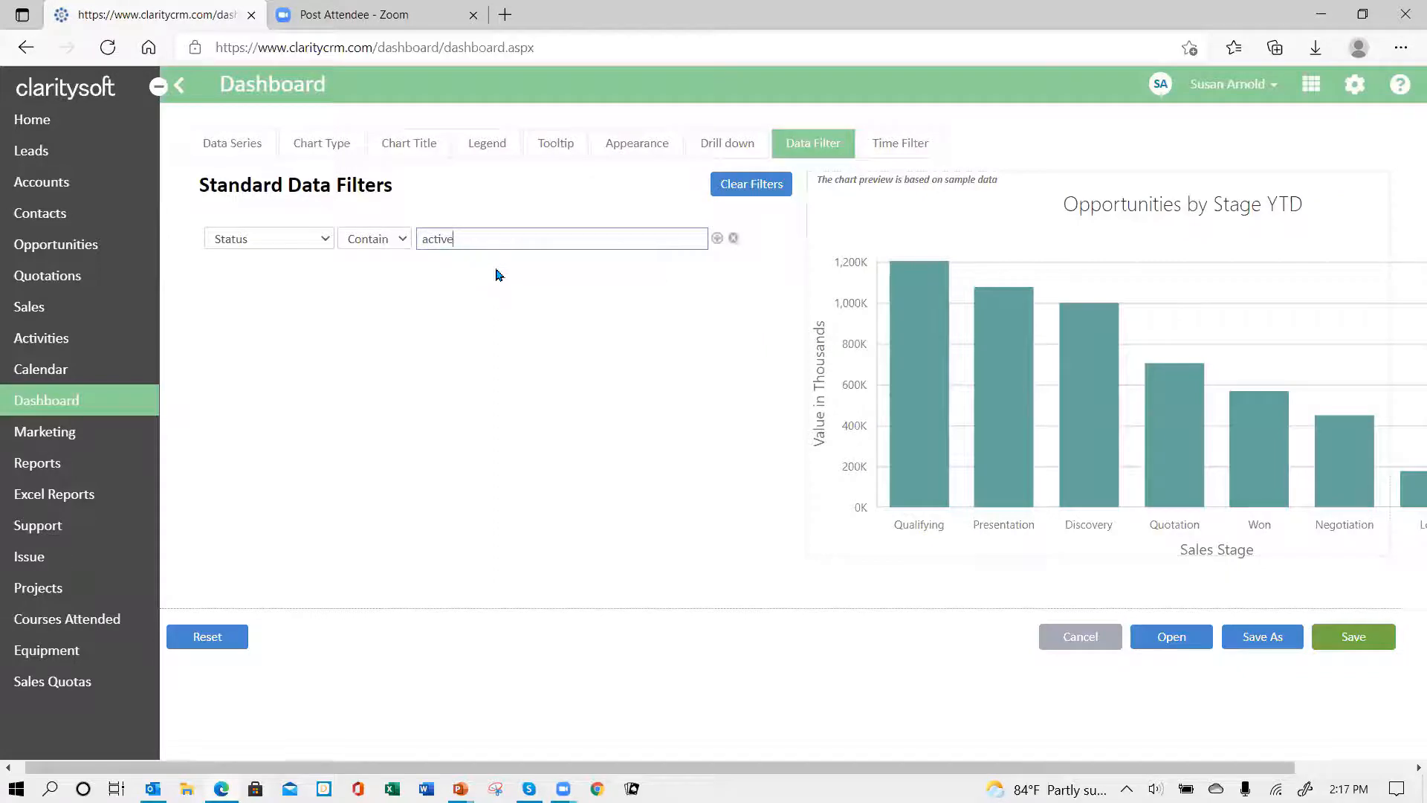
Step: Apply a time filter to the chart on CloseDate for Year to Date
left_click(888, 149)
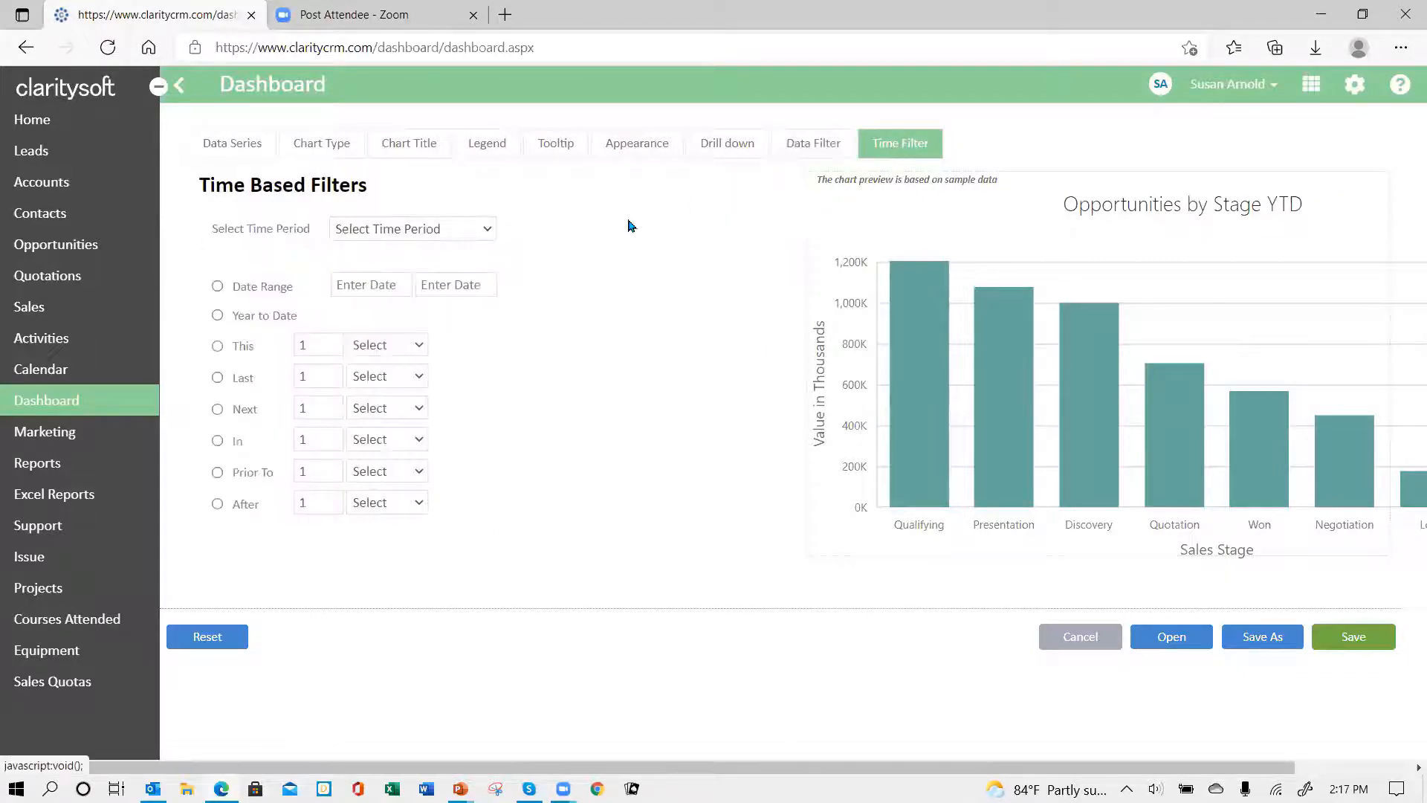
left_click(488, 230)
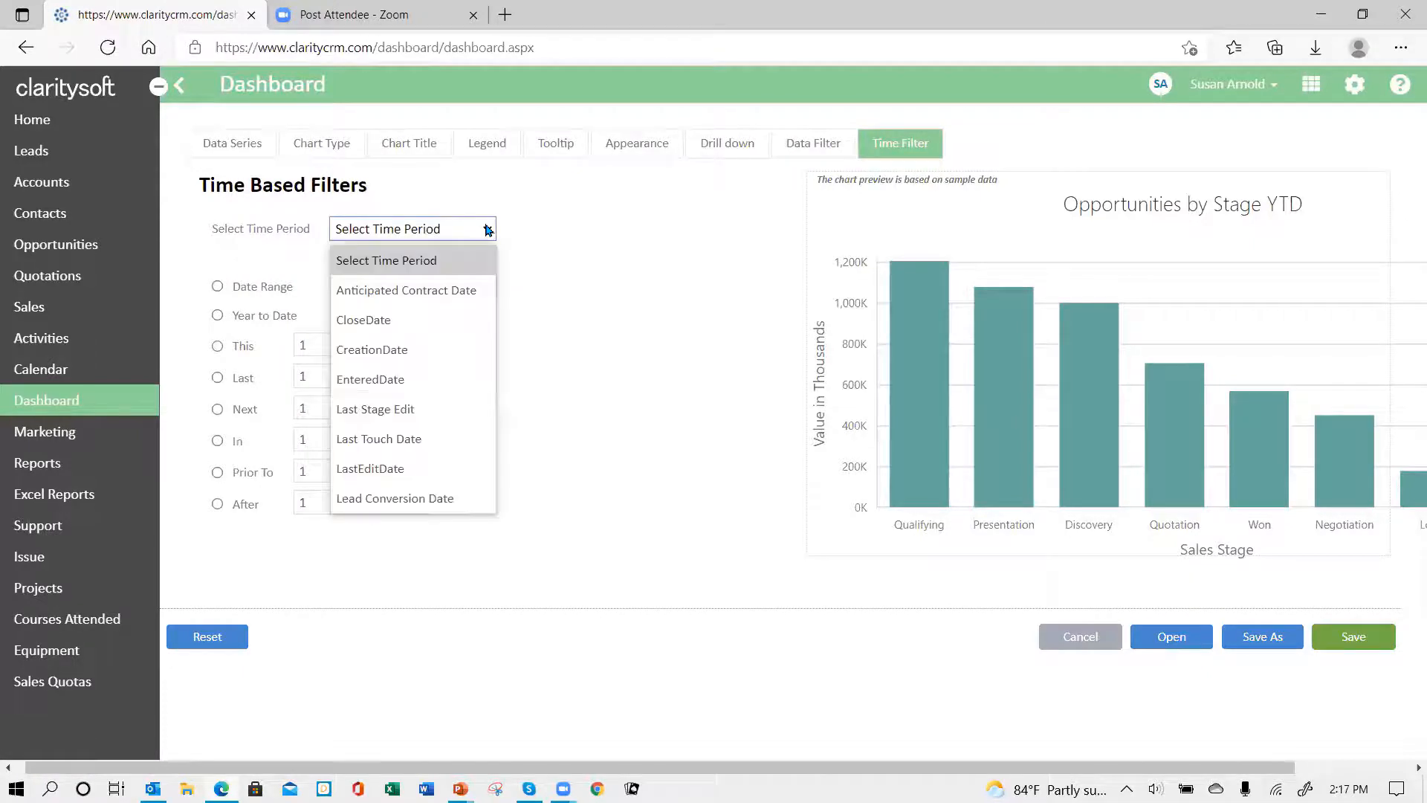
left_click(440, 325)
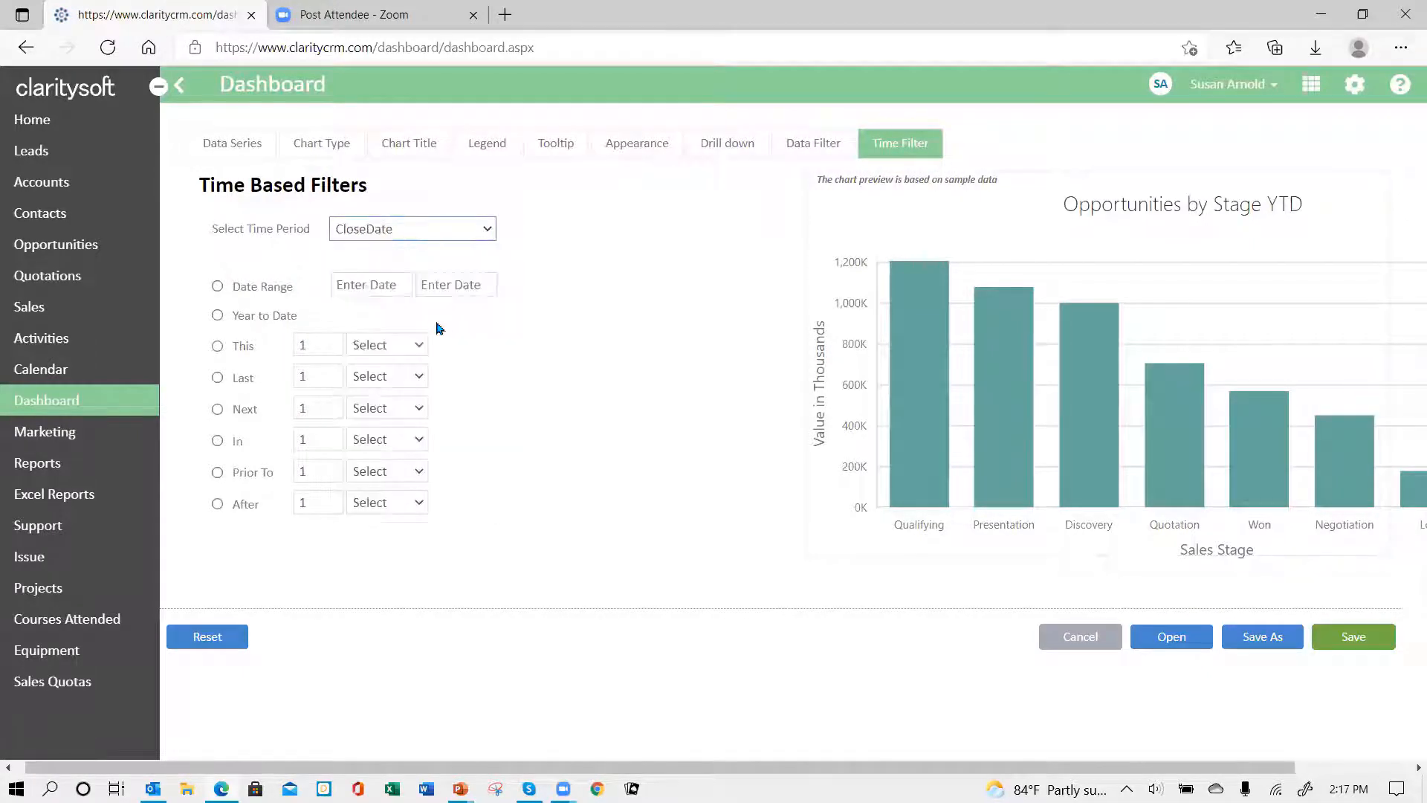
left_click(217, 316)
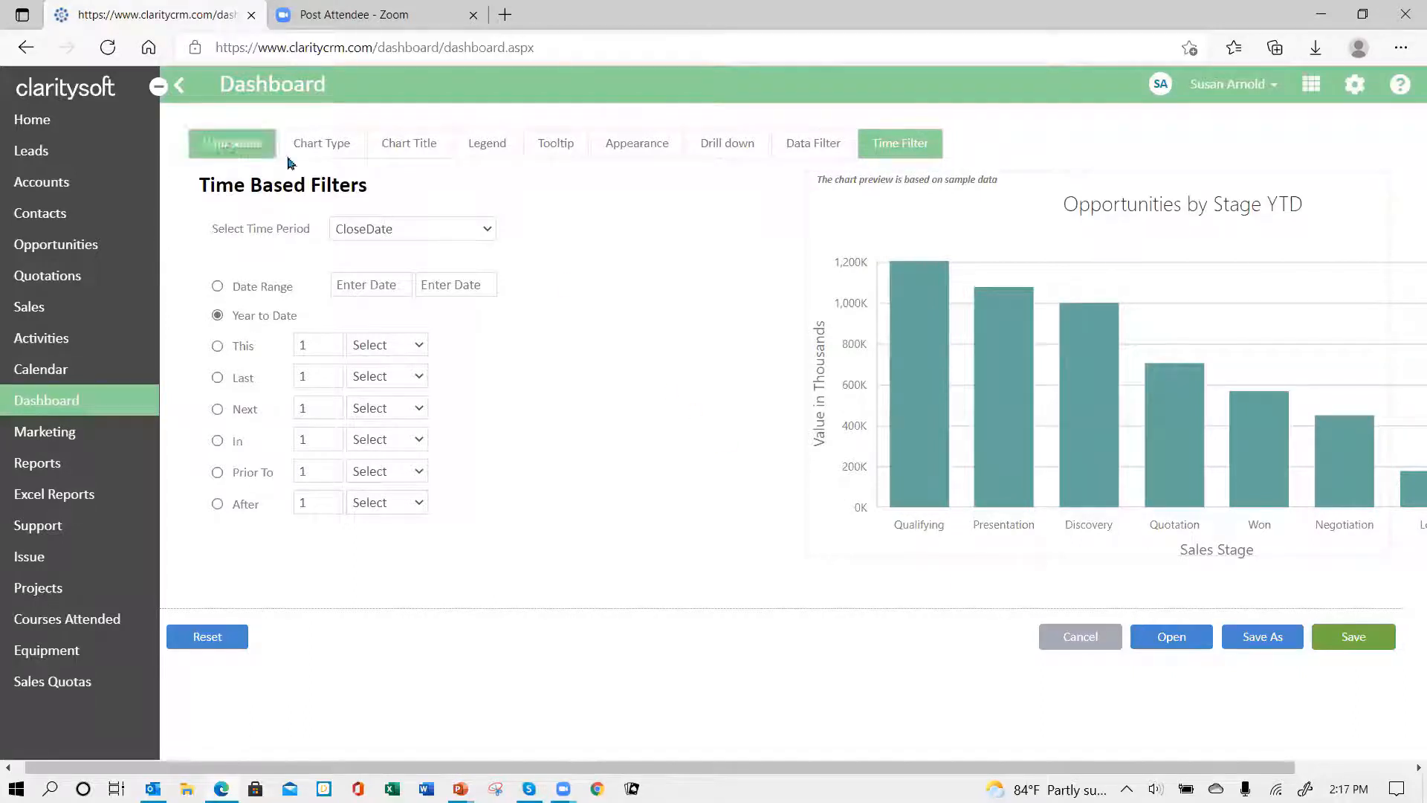
Step: Save the Opportunities by Stage YTD chart and display the dashboard charts in list view
left_click(414, 149)
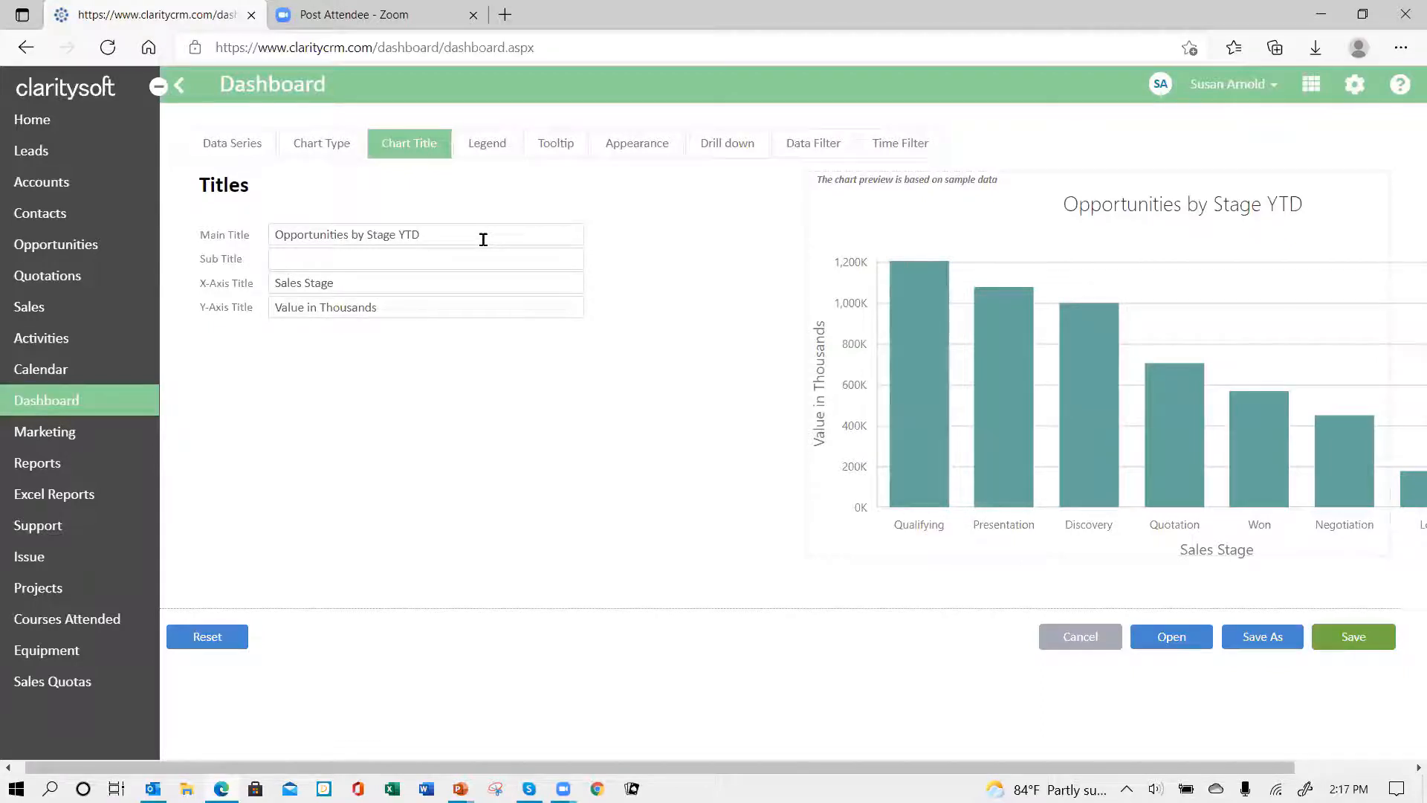
left_click(1343, 643)
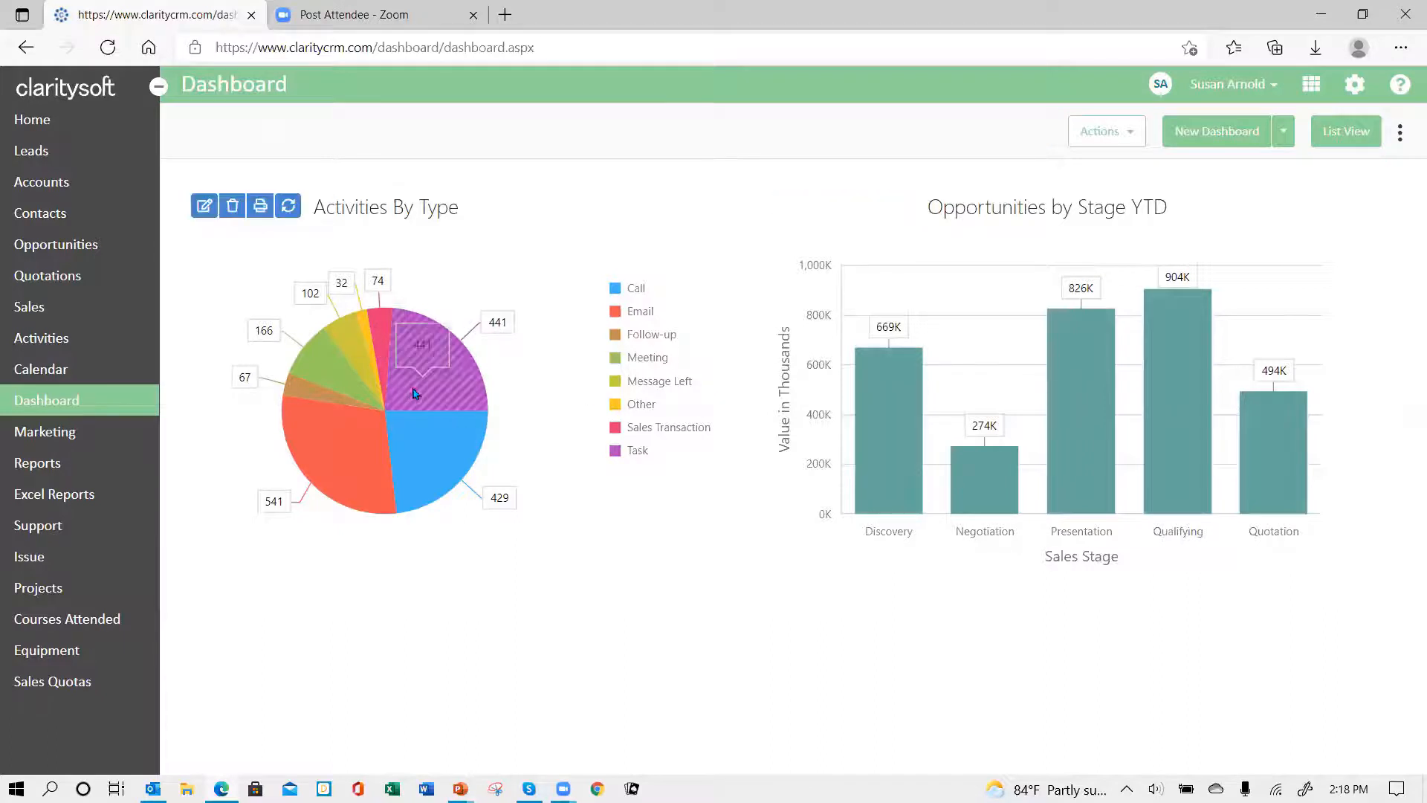
left_click(1349, 138)
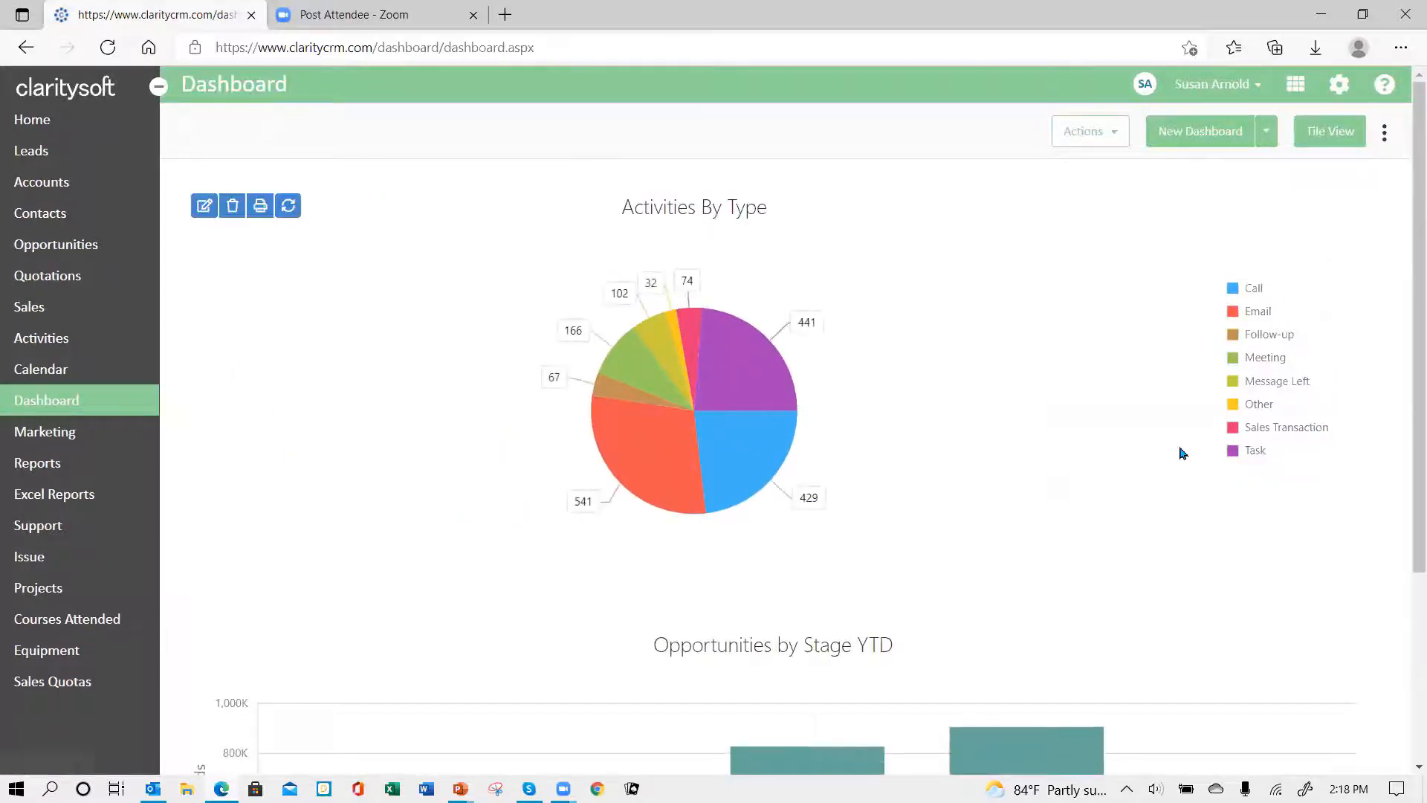
scroll(1193, 507, "down", 3)
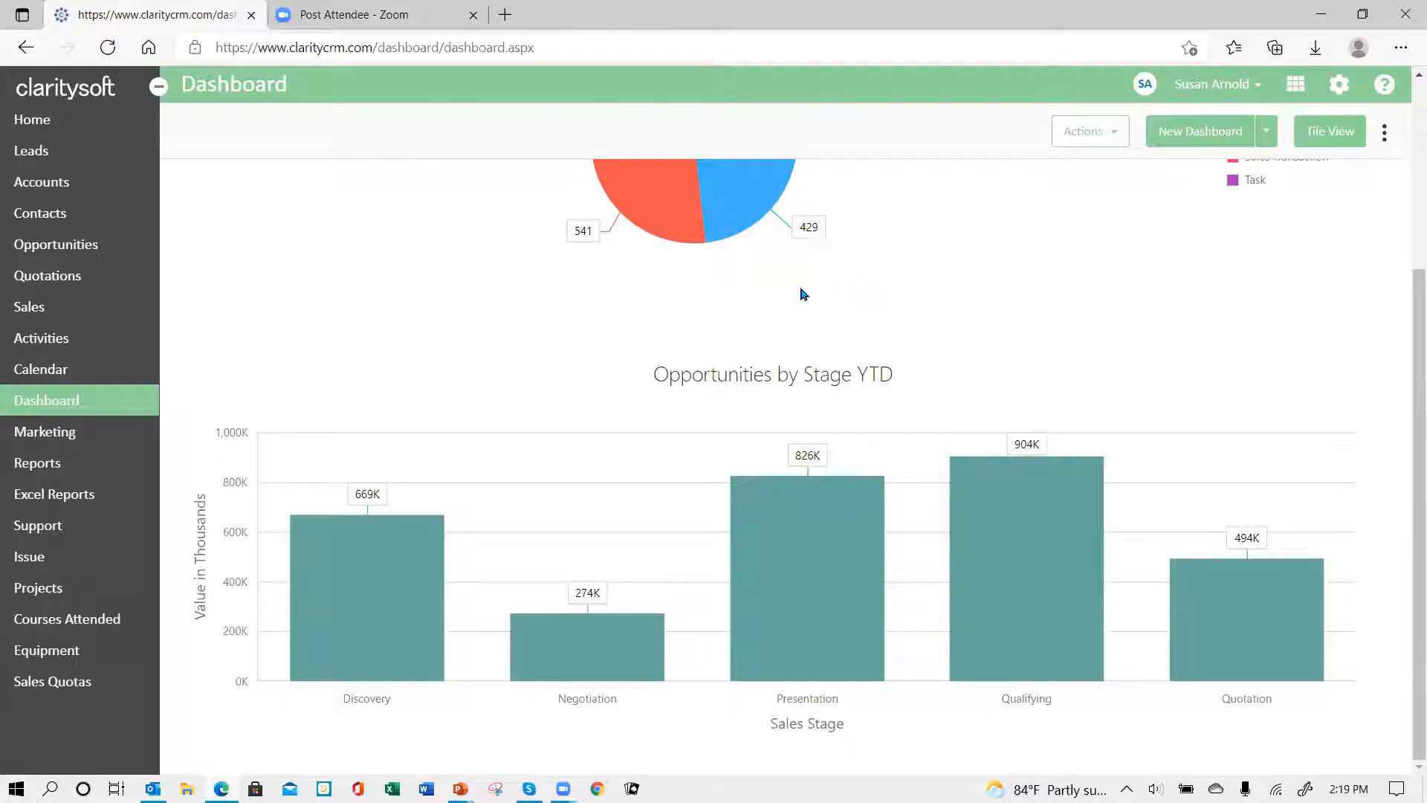
mouse_move(896, 366)
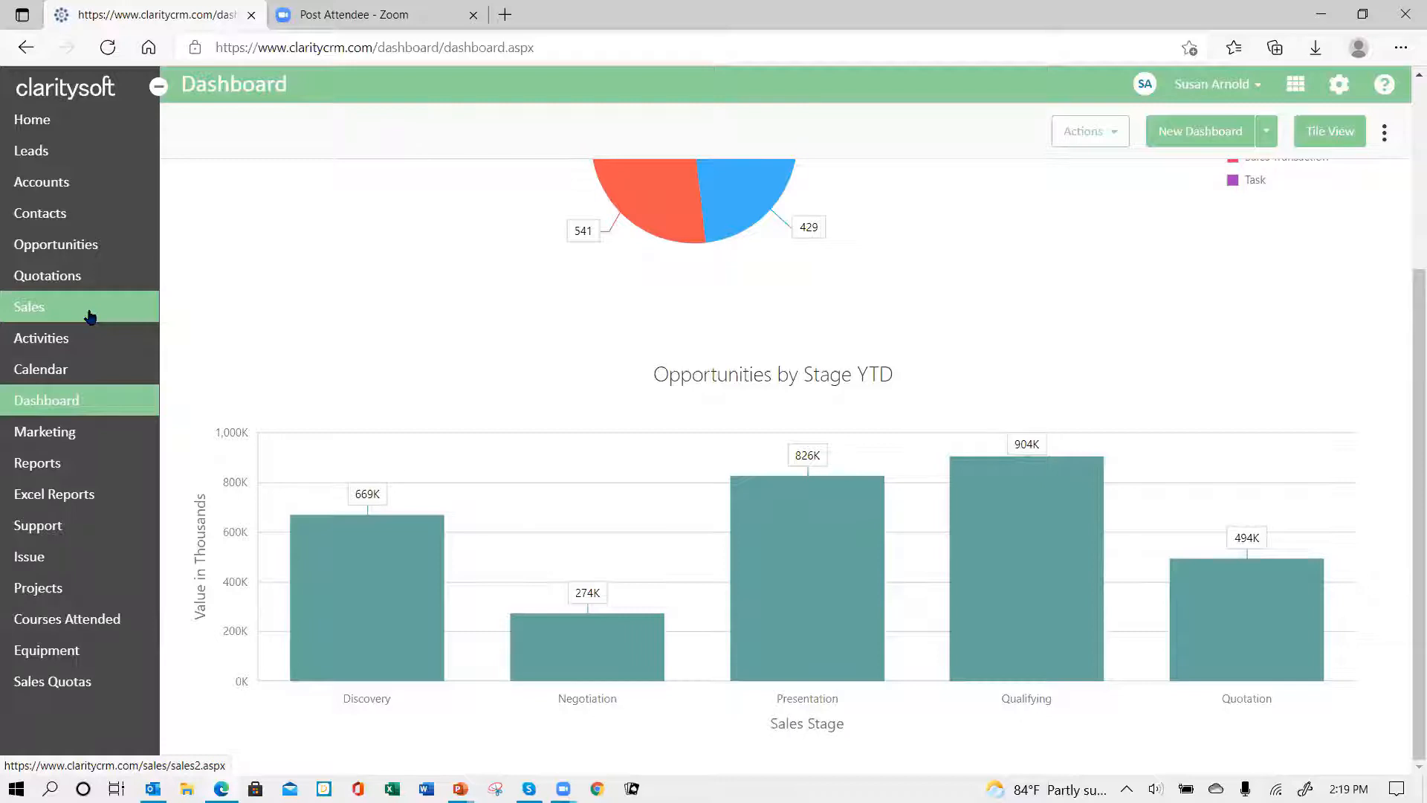
Step: Run an advanced search of sales with OrderDate set to Year to Date, and sort the results by SubTotal from largest to smallest
left_click(32, 318)
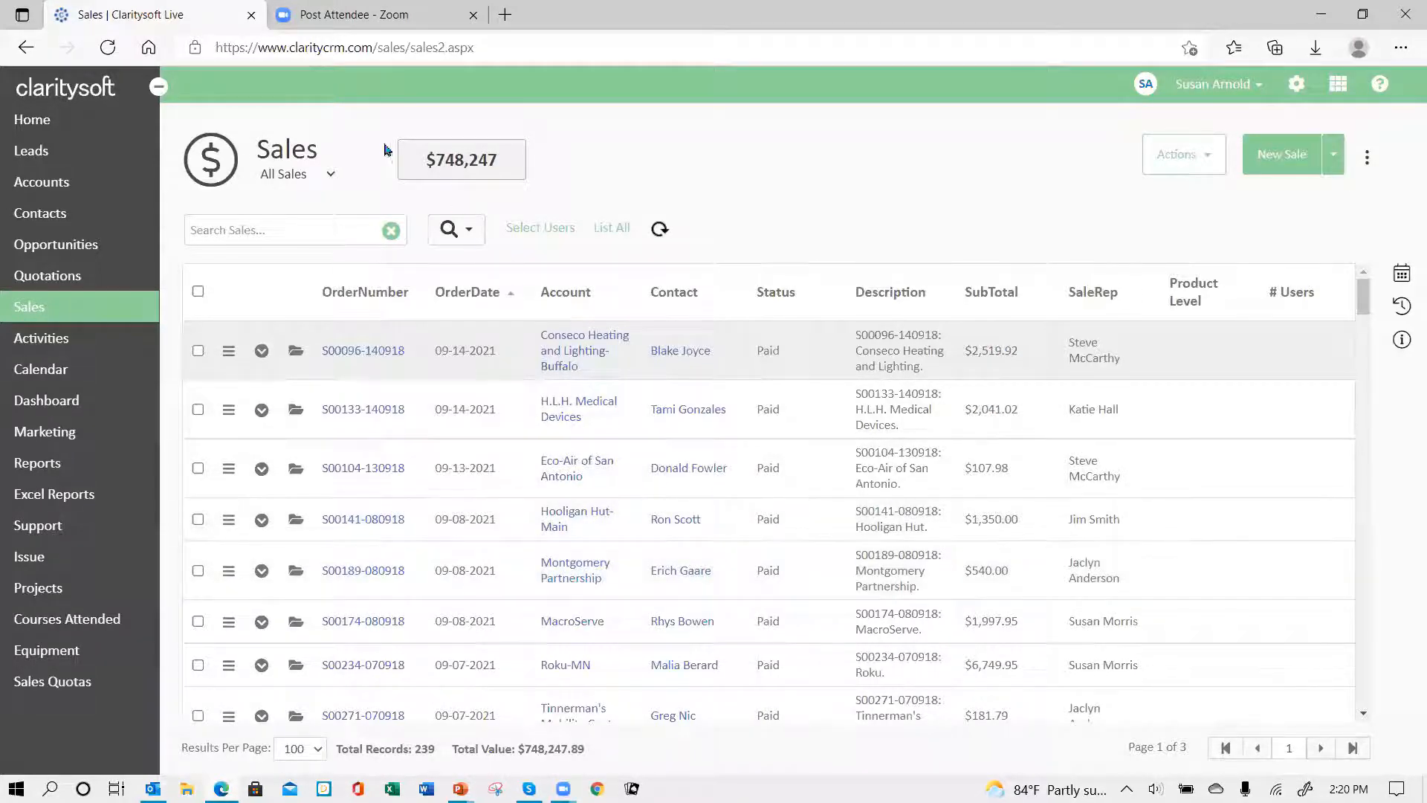
left_click(468, 229)
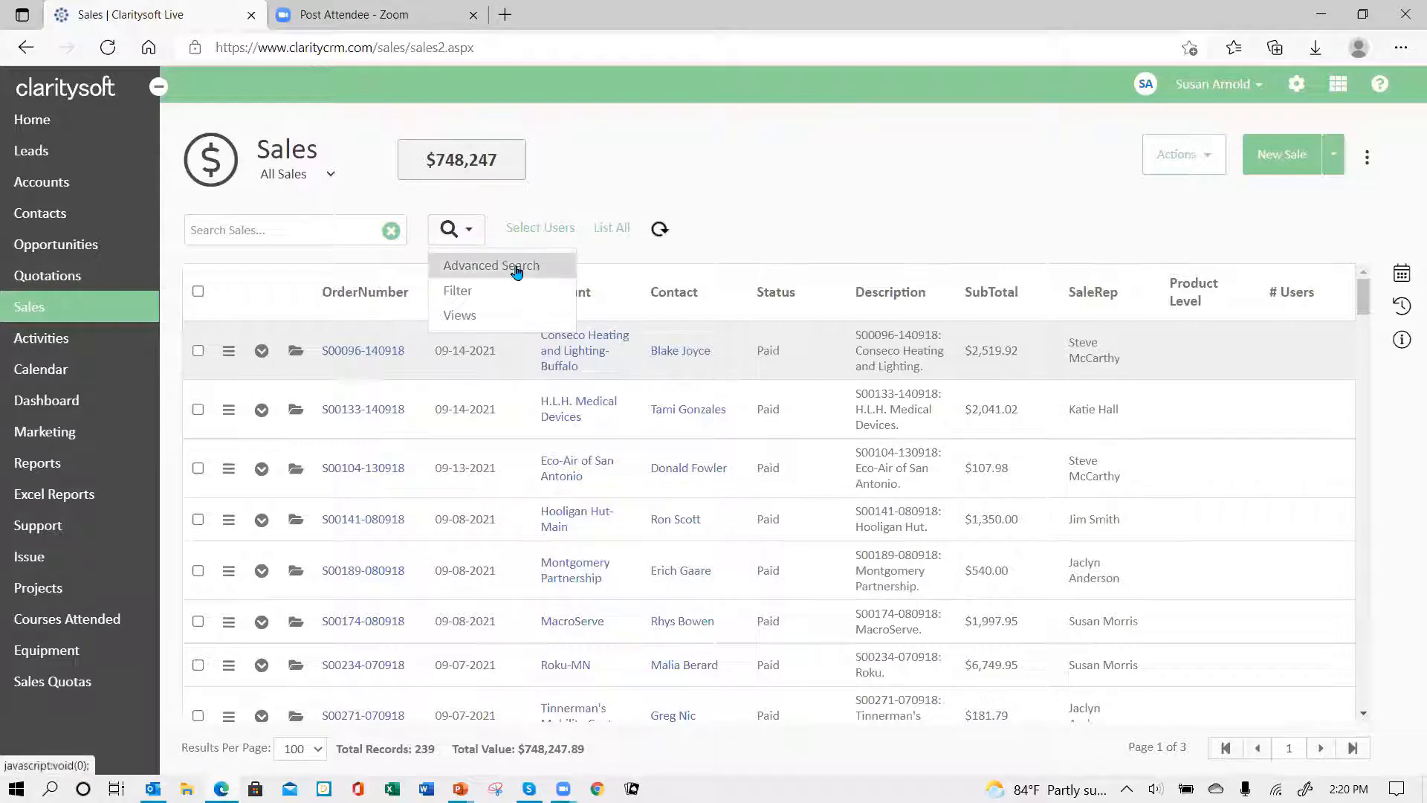
left_click(515, 269)
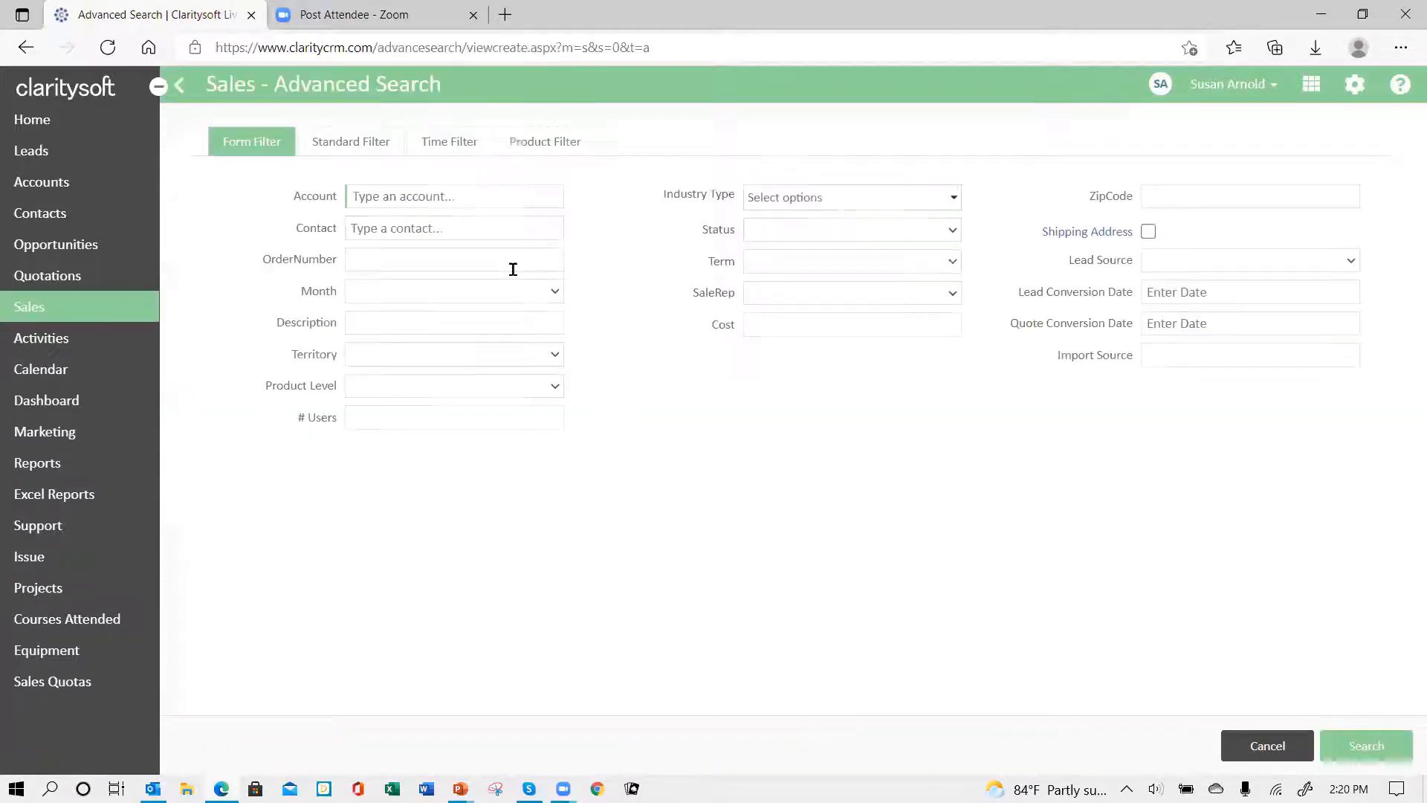
left_click(441, 145)
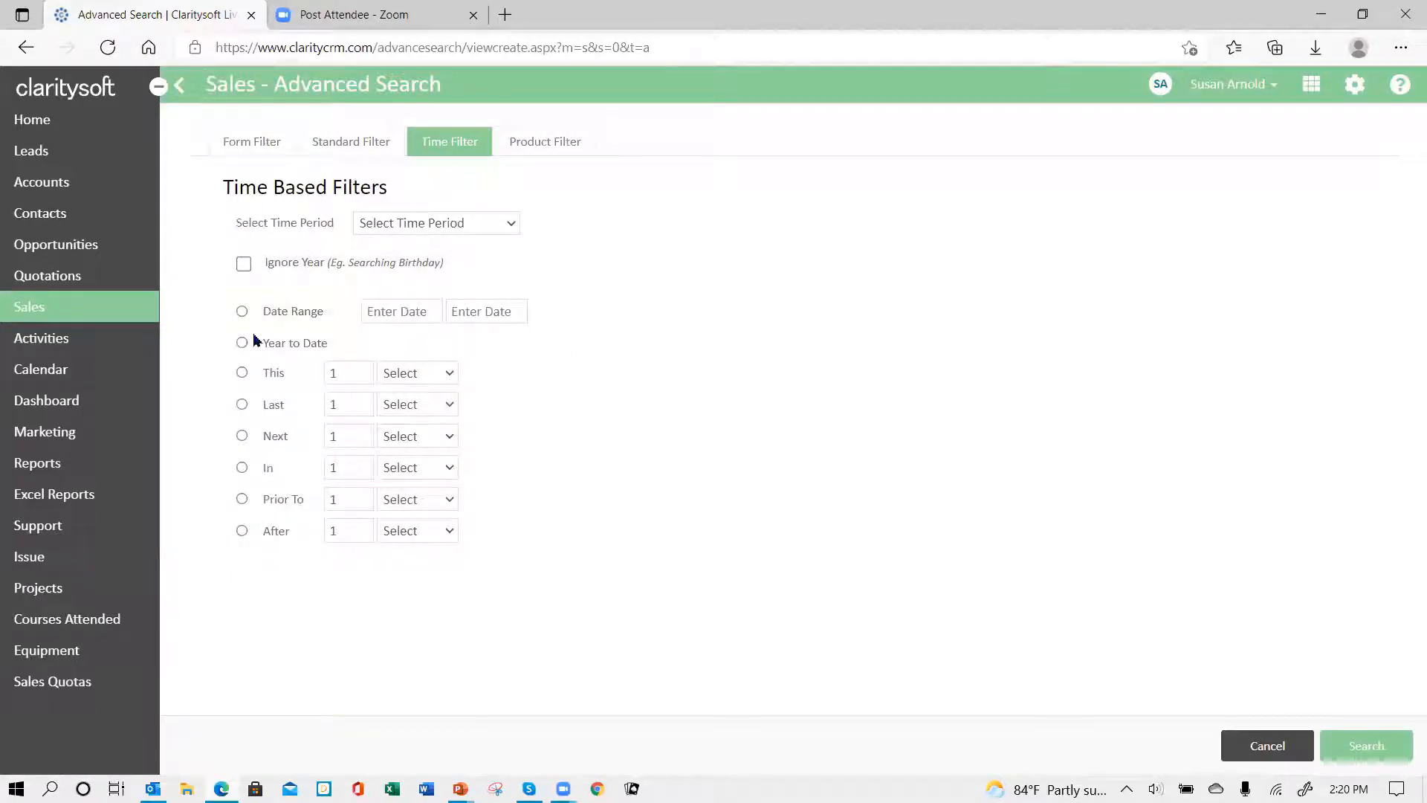
left_click(511, 224)
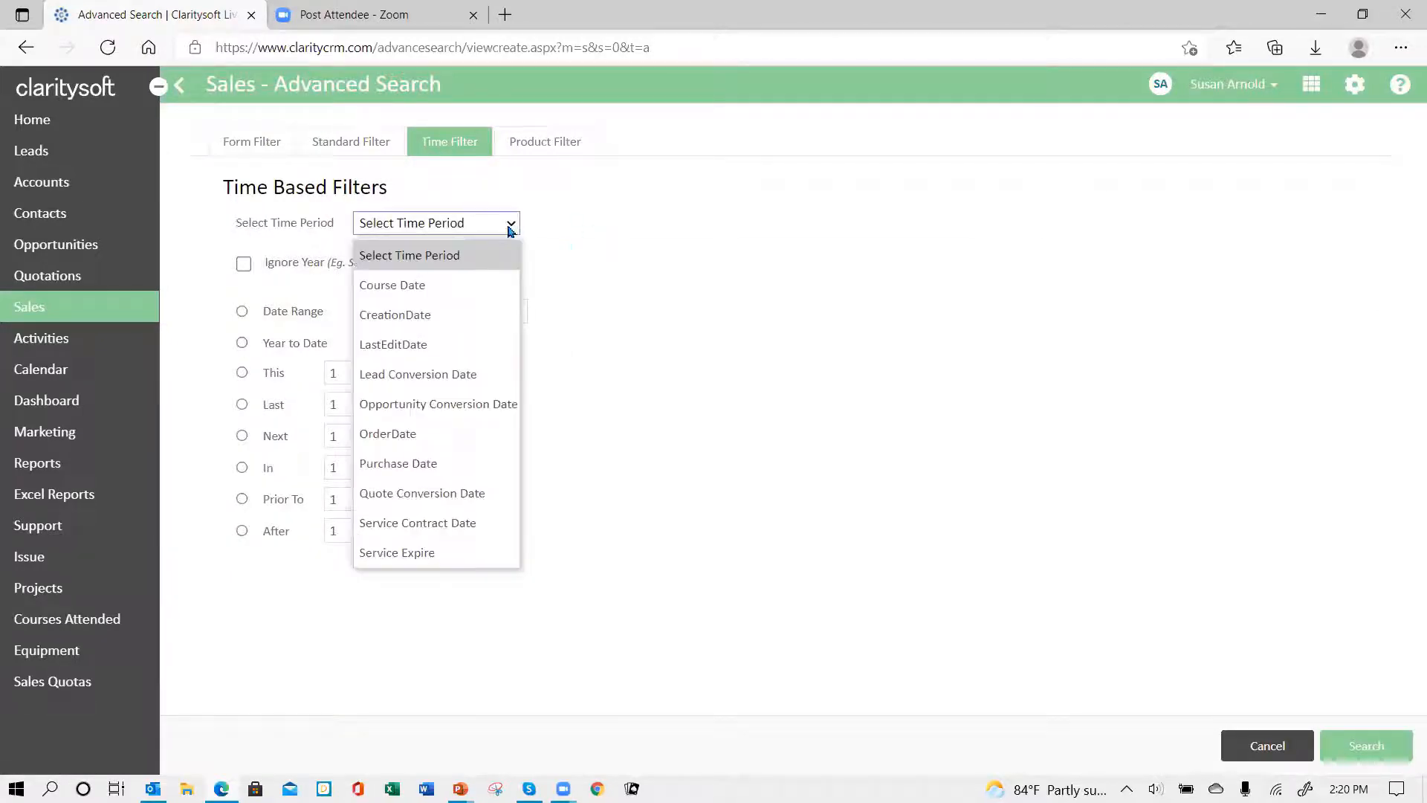
left_click(449, 437)
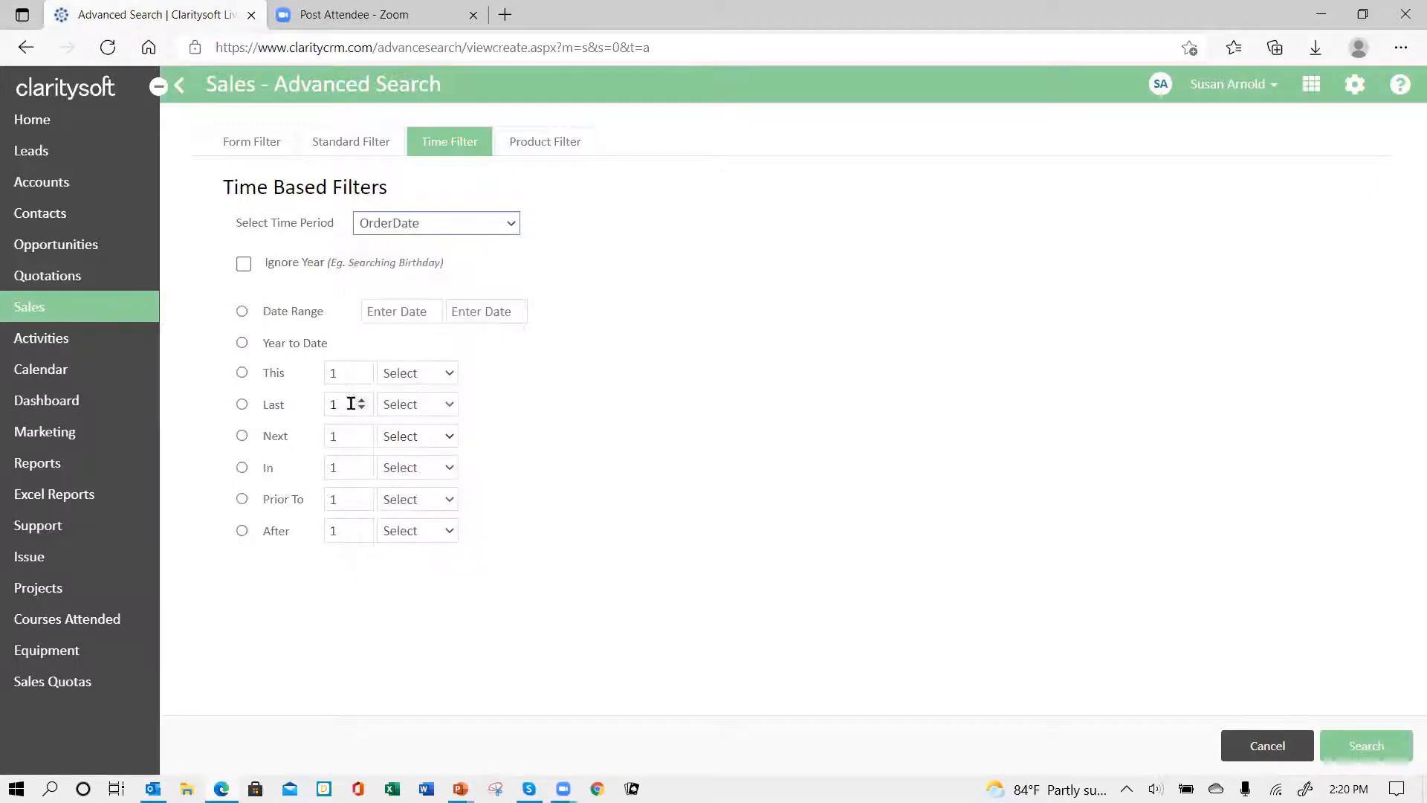
left_click(255, 347)
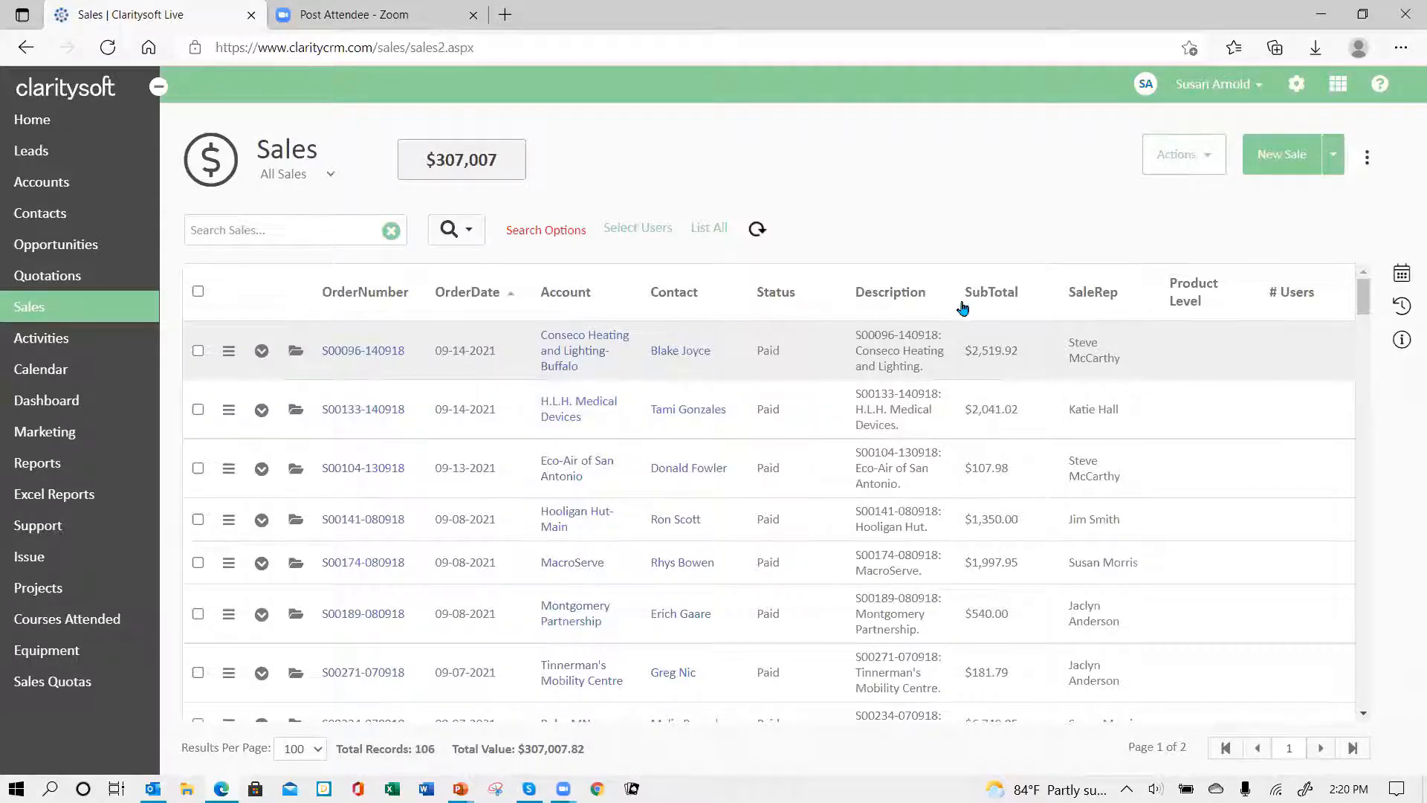
left_click(1000, 293)
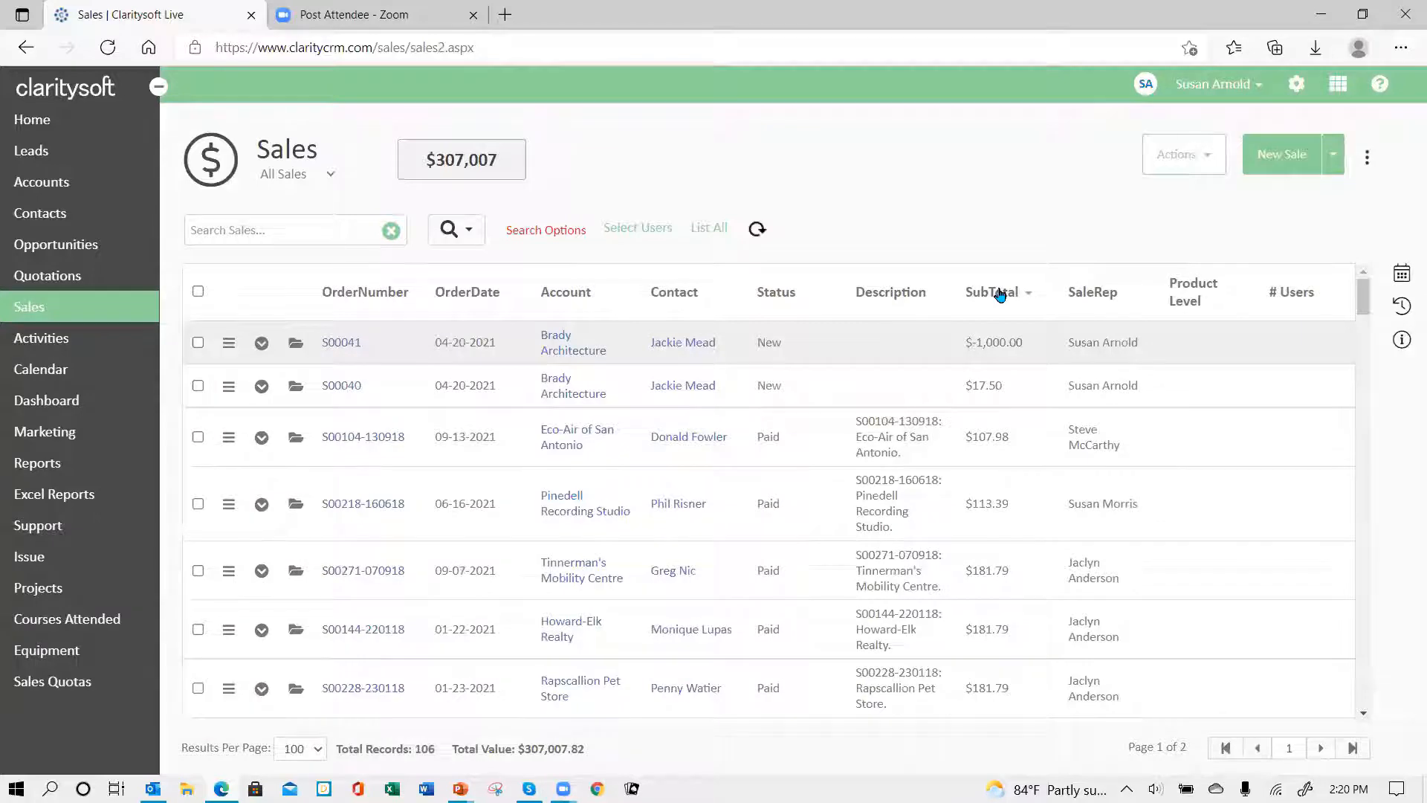
left_click(1000, 293)
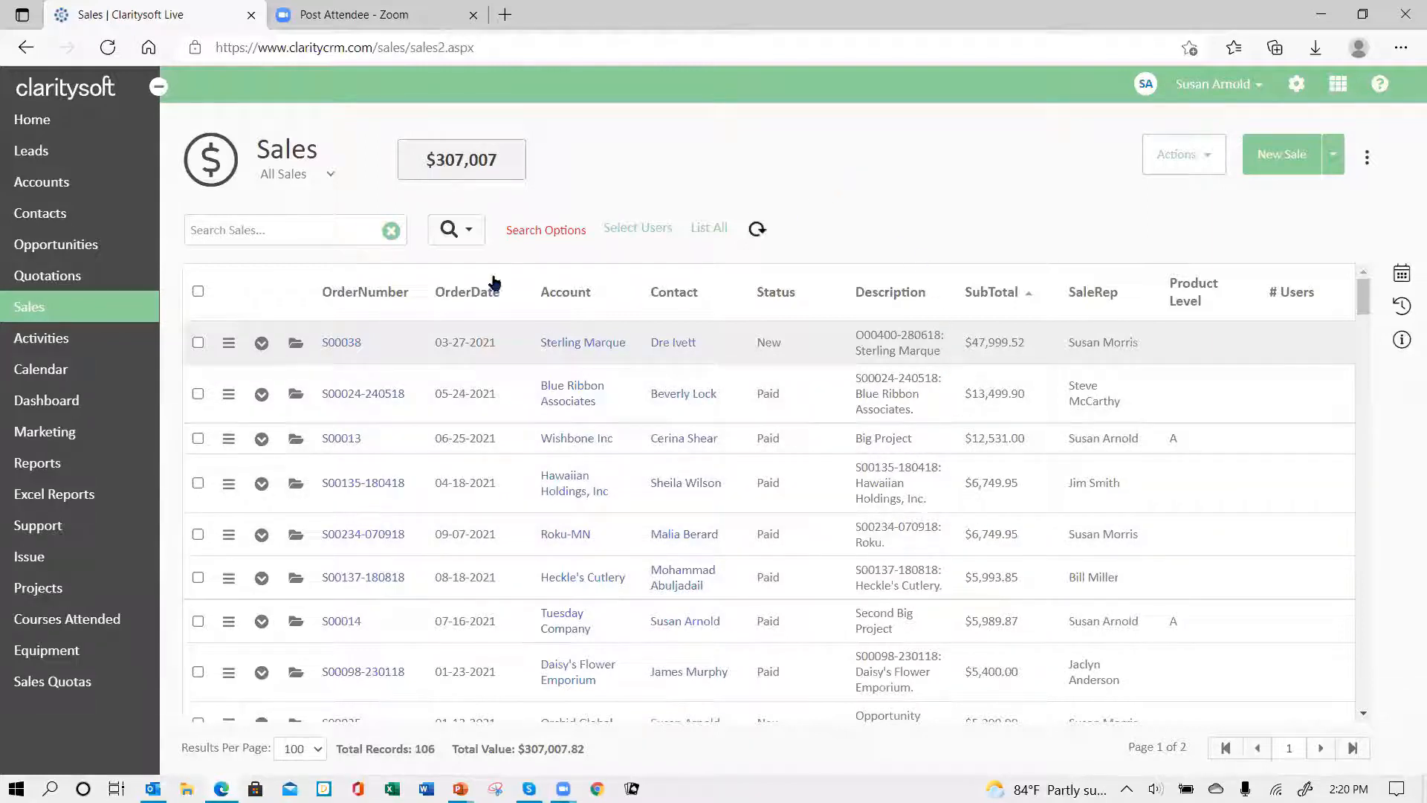
Step: Start a new dashboard chart with Sales as its data source
left_click(78, 401)
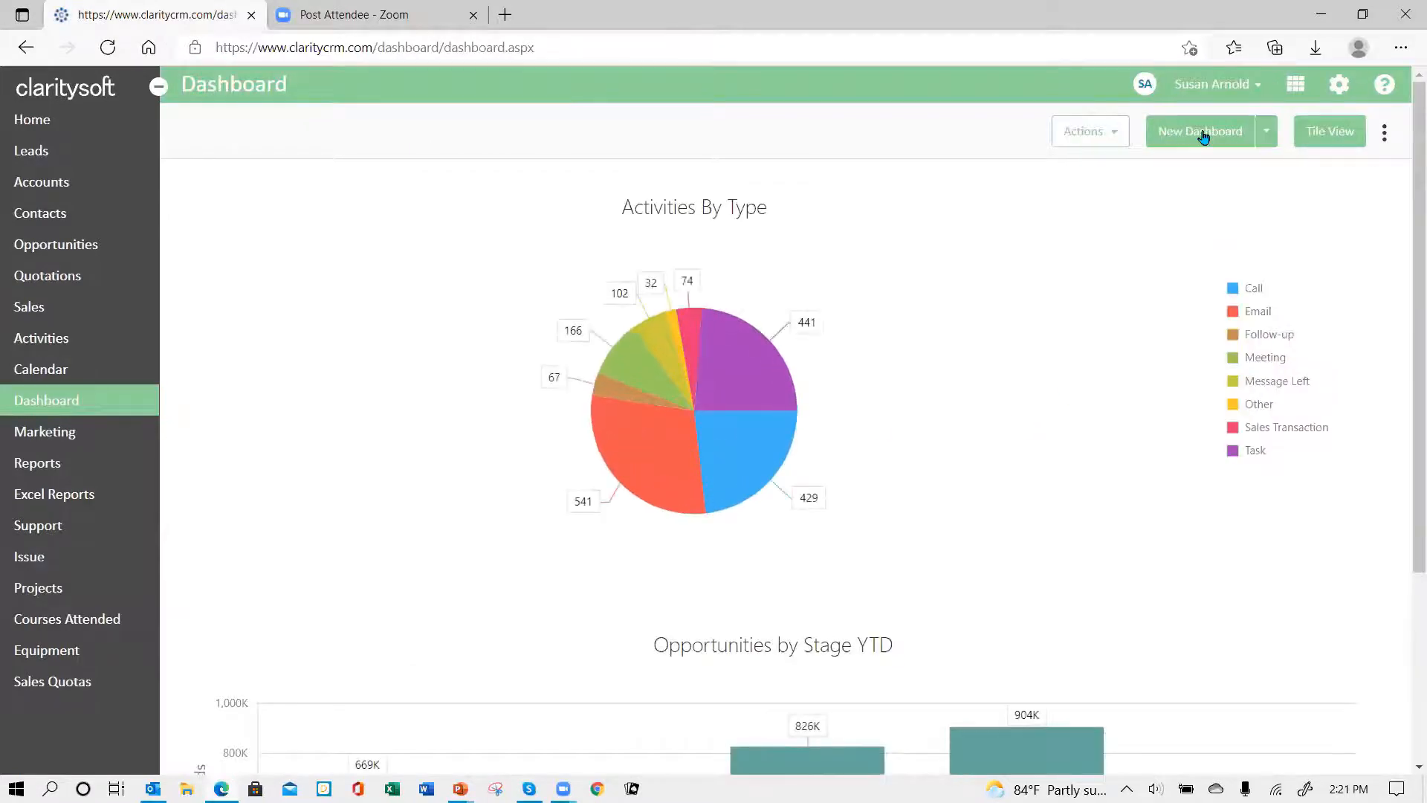
left_click(1176, 145)
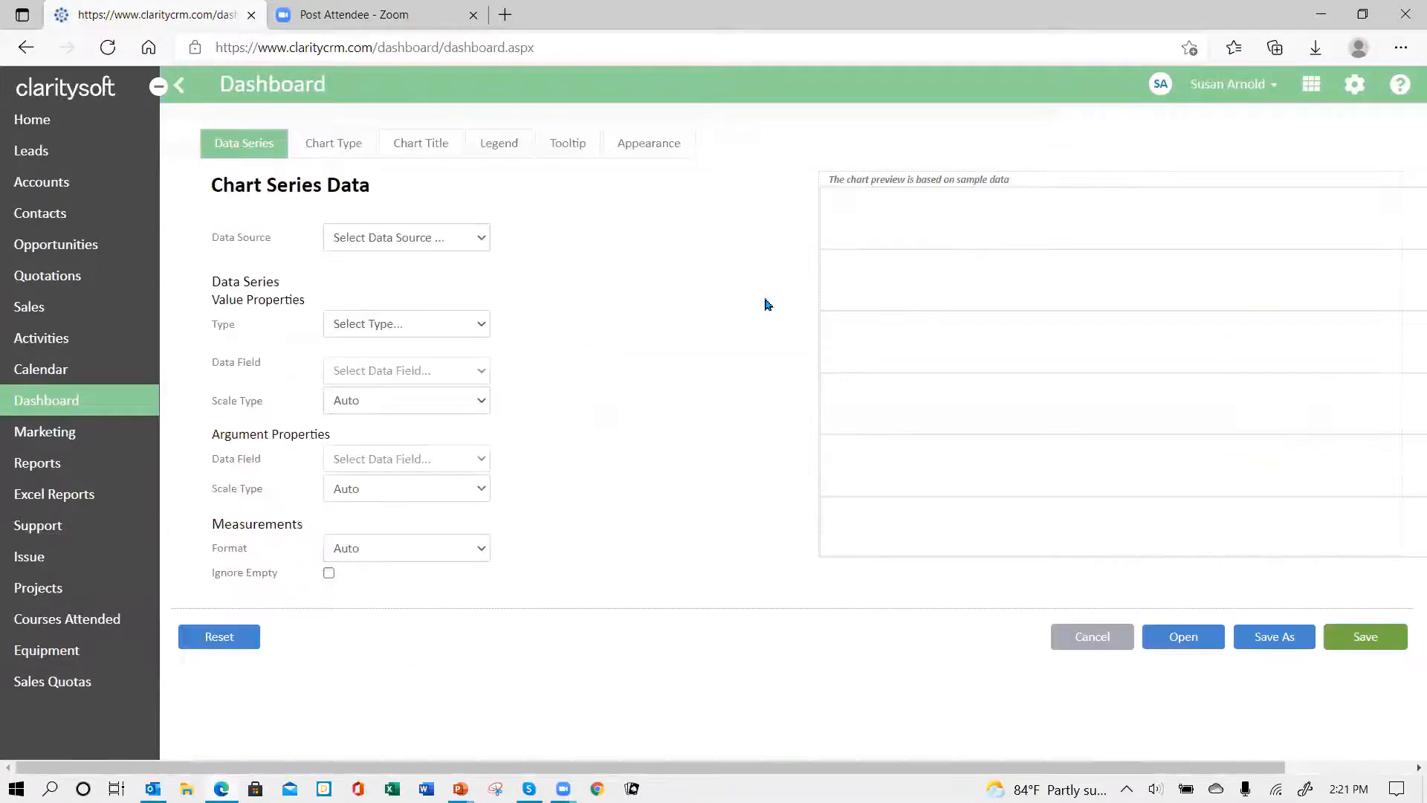
left_click(481, 238)
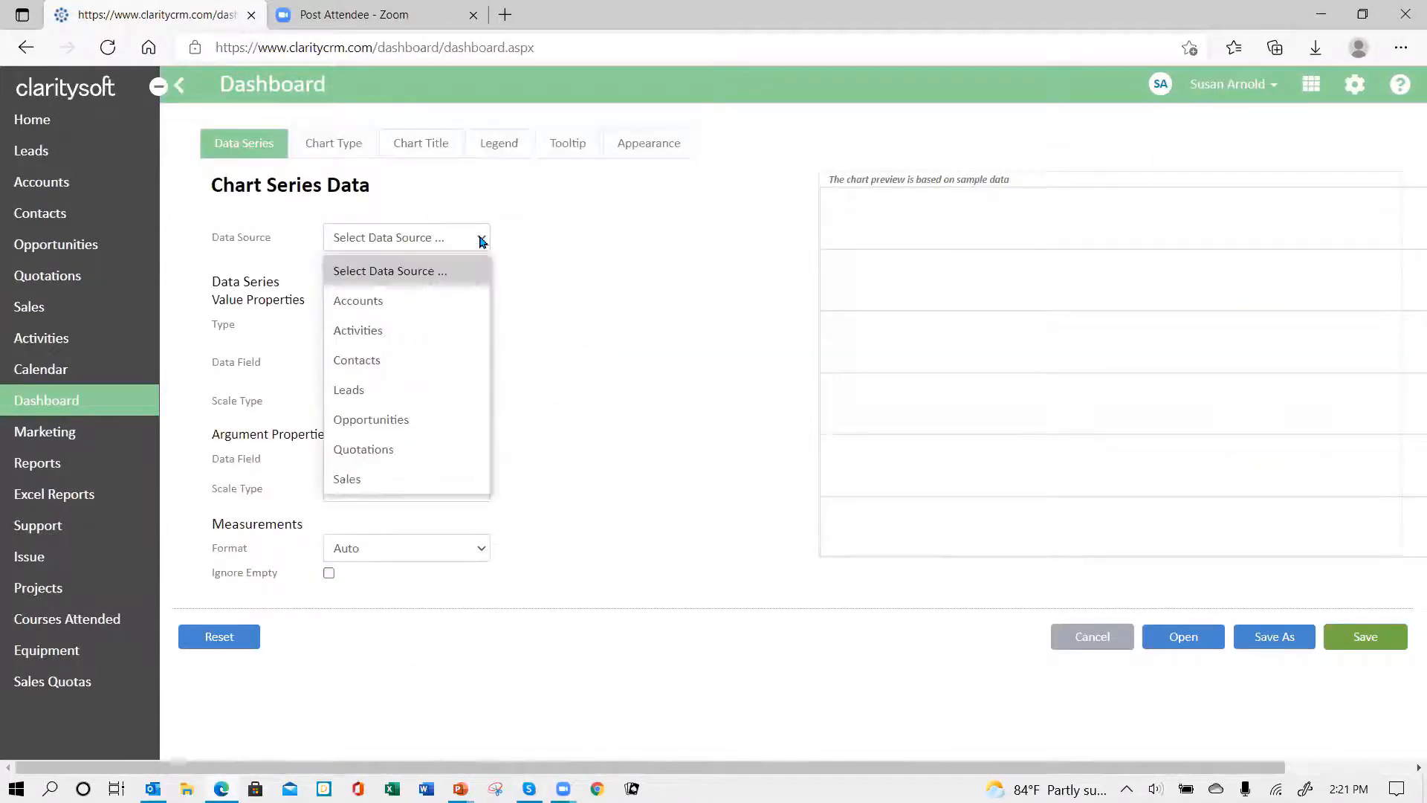
left_click(405, 495)
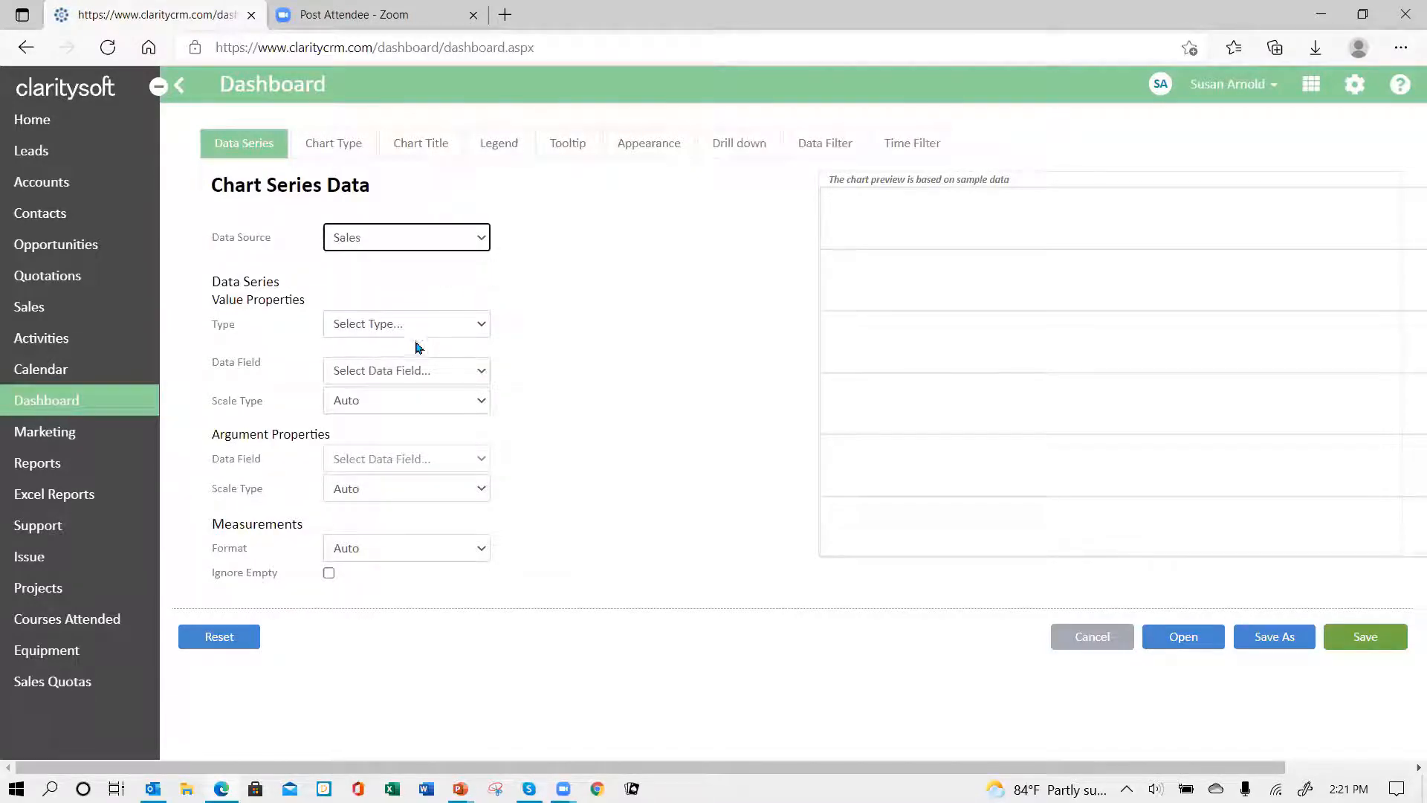
Step: Configure the chart's value properties as the function Sum of SubTotal with the Currency scale type
left_click(482, 323)
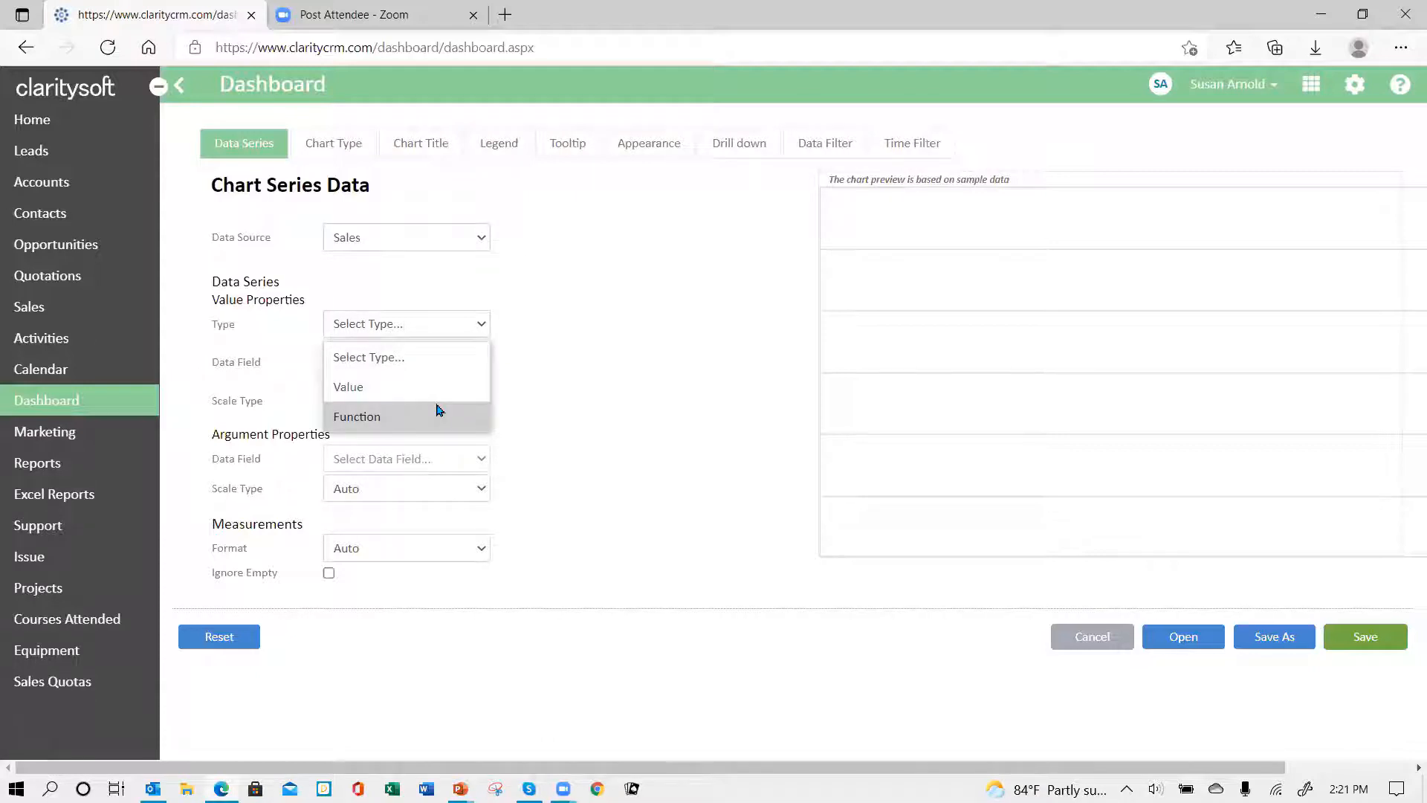
left_click(437, 409)
left_click(484, 355)
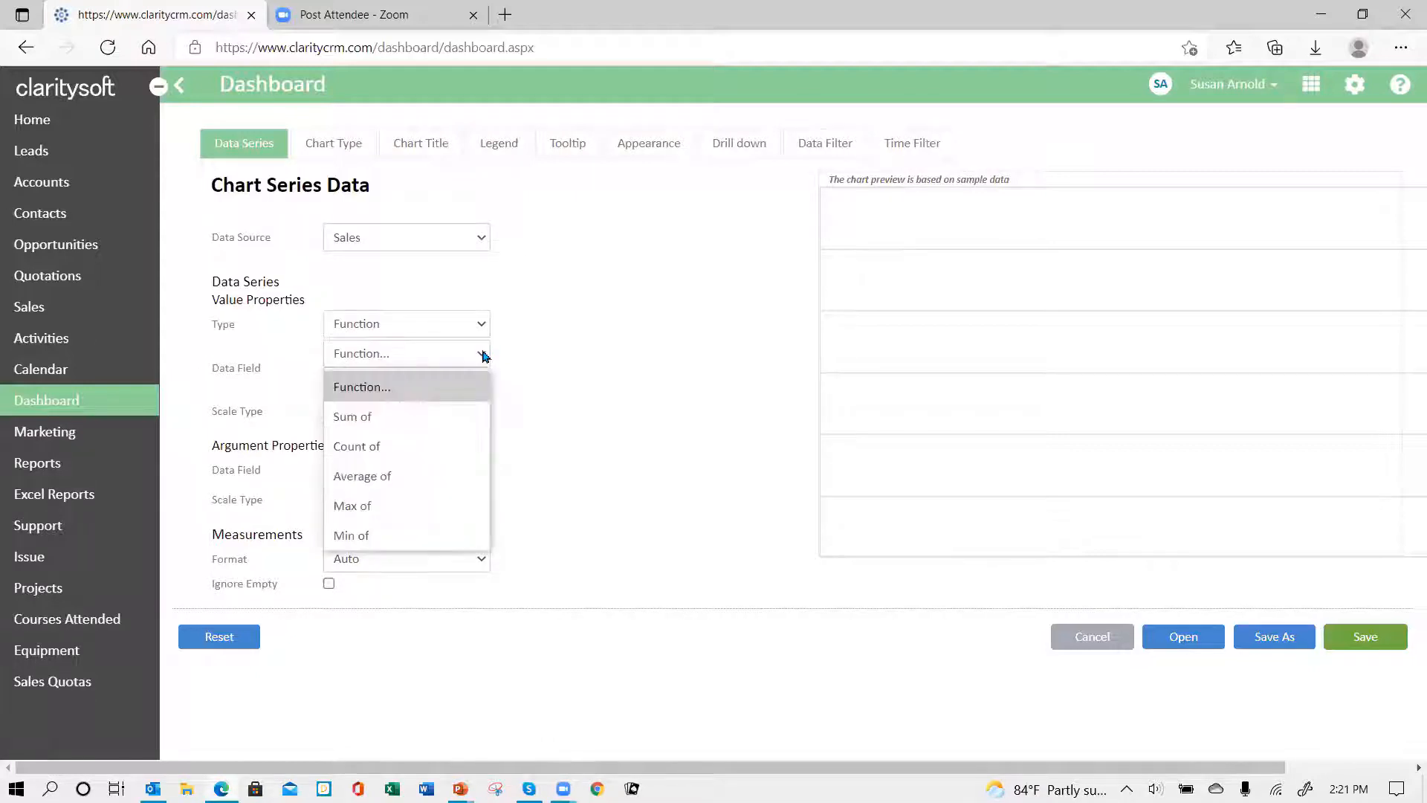
left_click(427, 417)
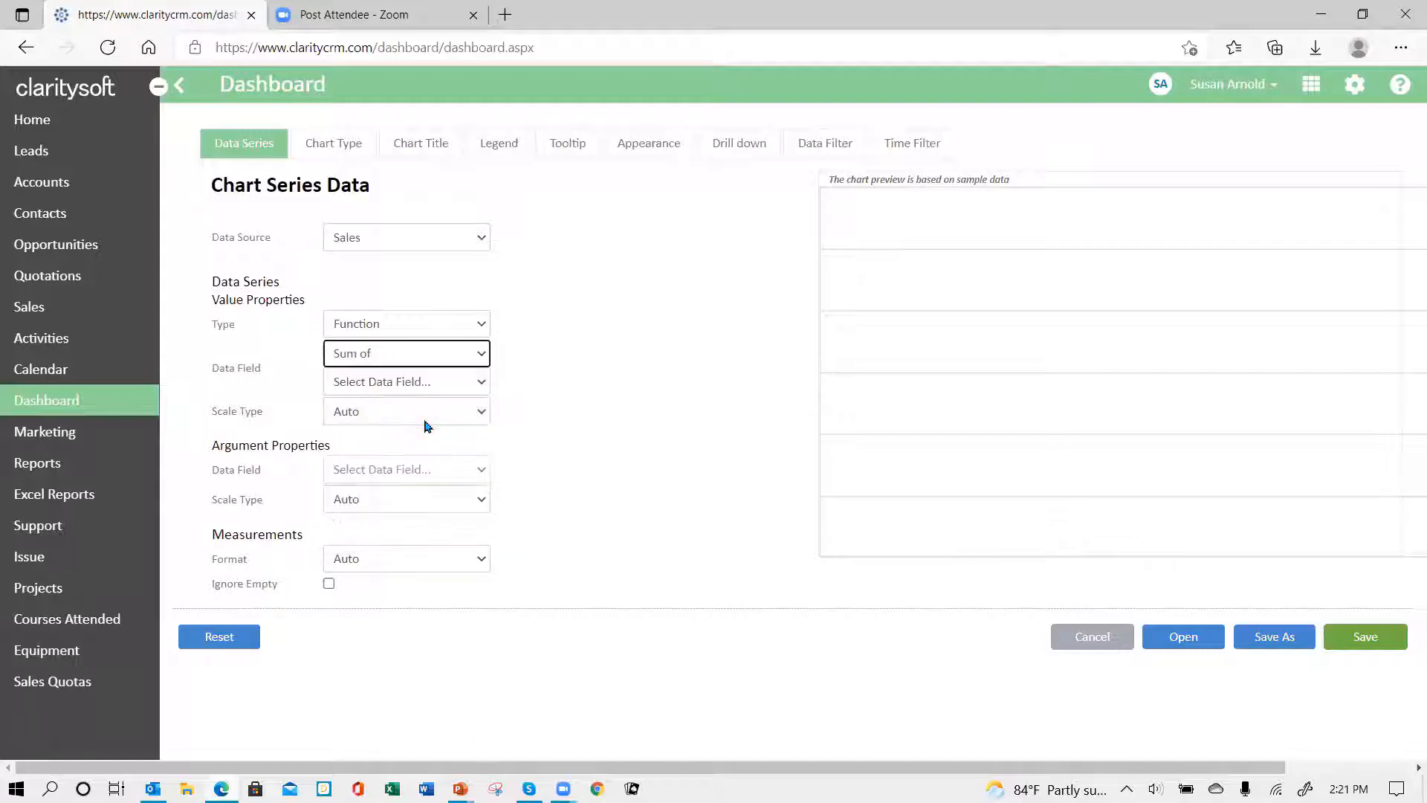
left_click(480, 382)
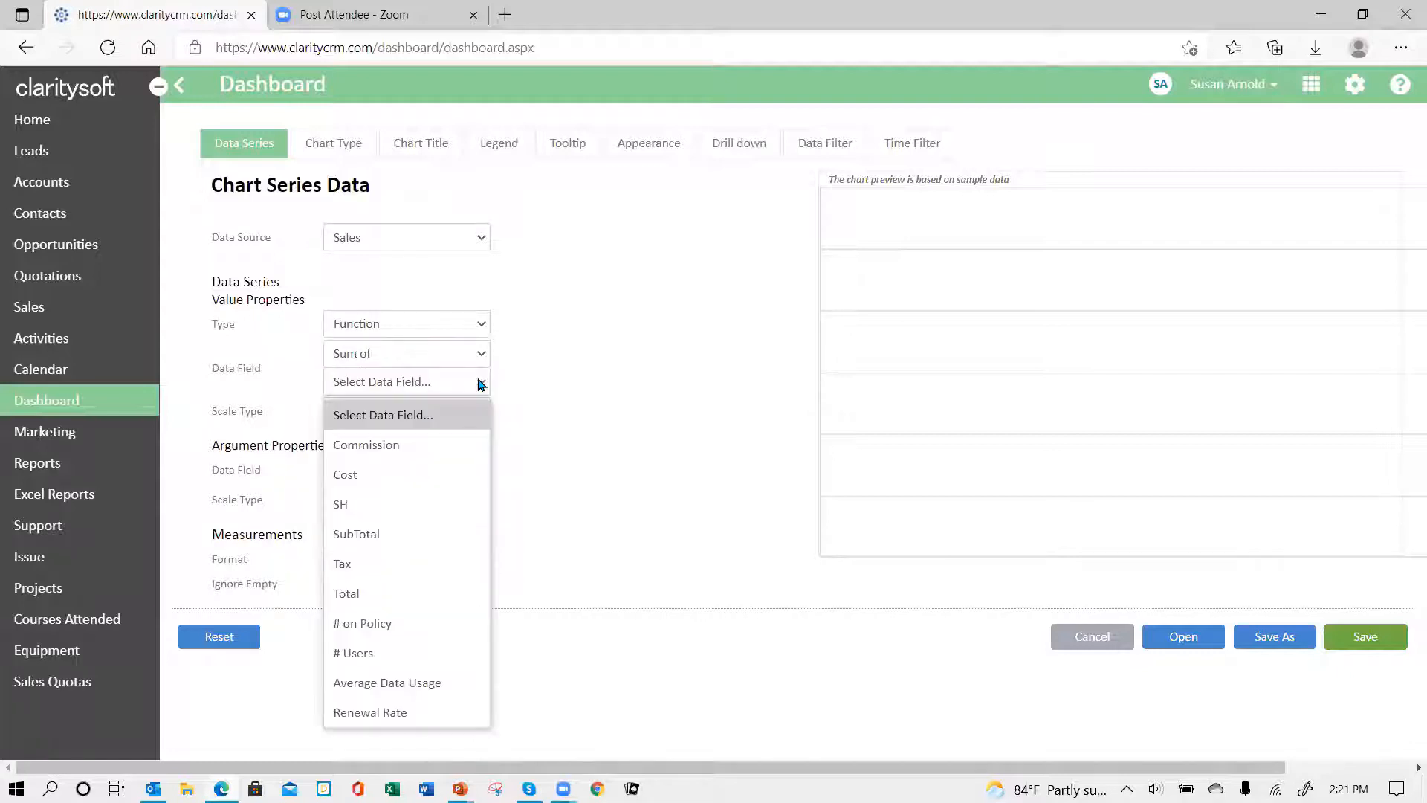
left_click(369, 537)
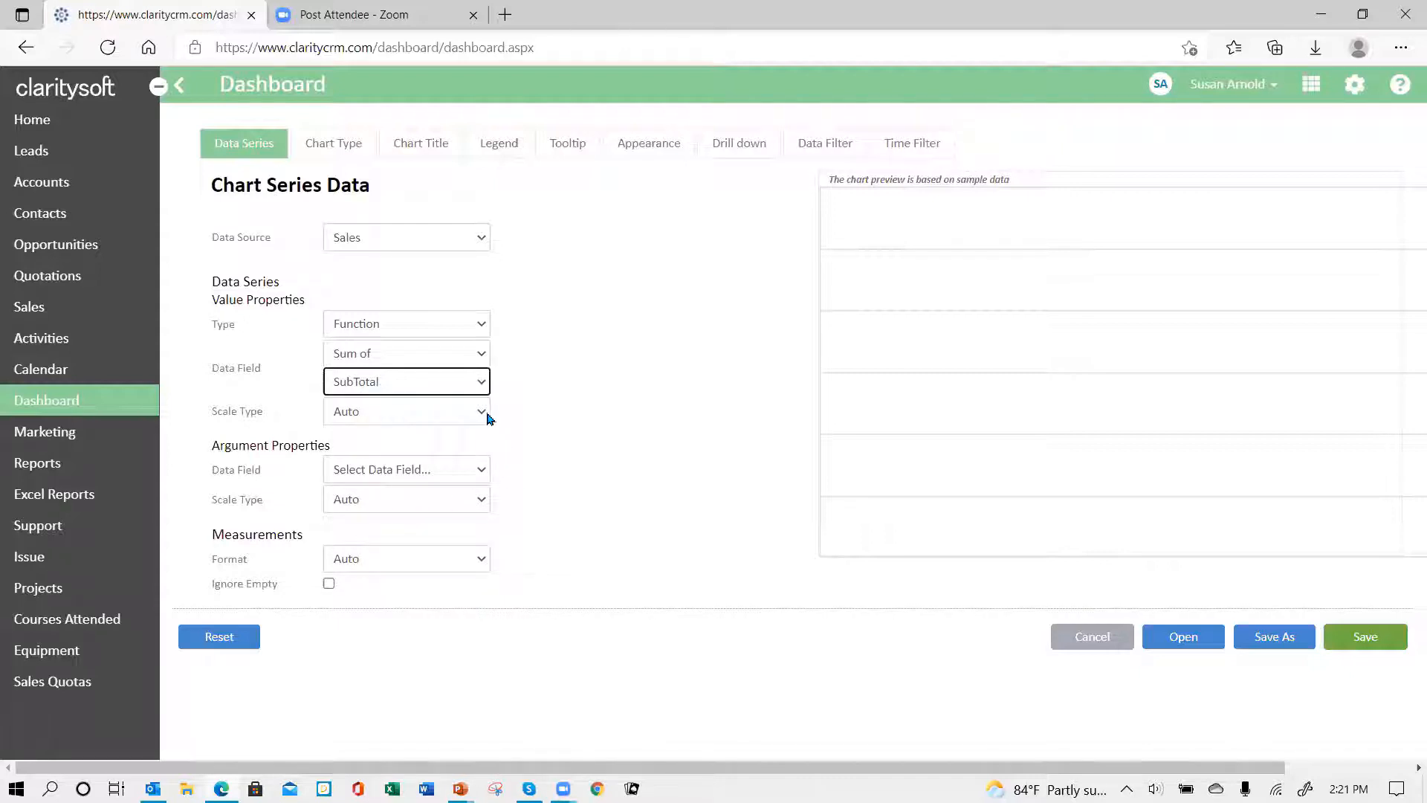
left_click(488, 417)
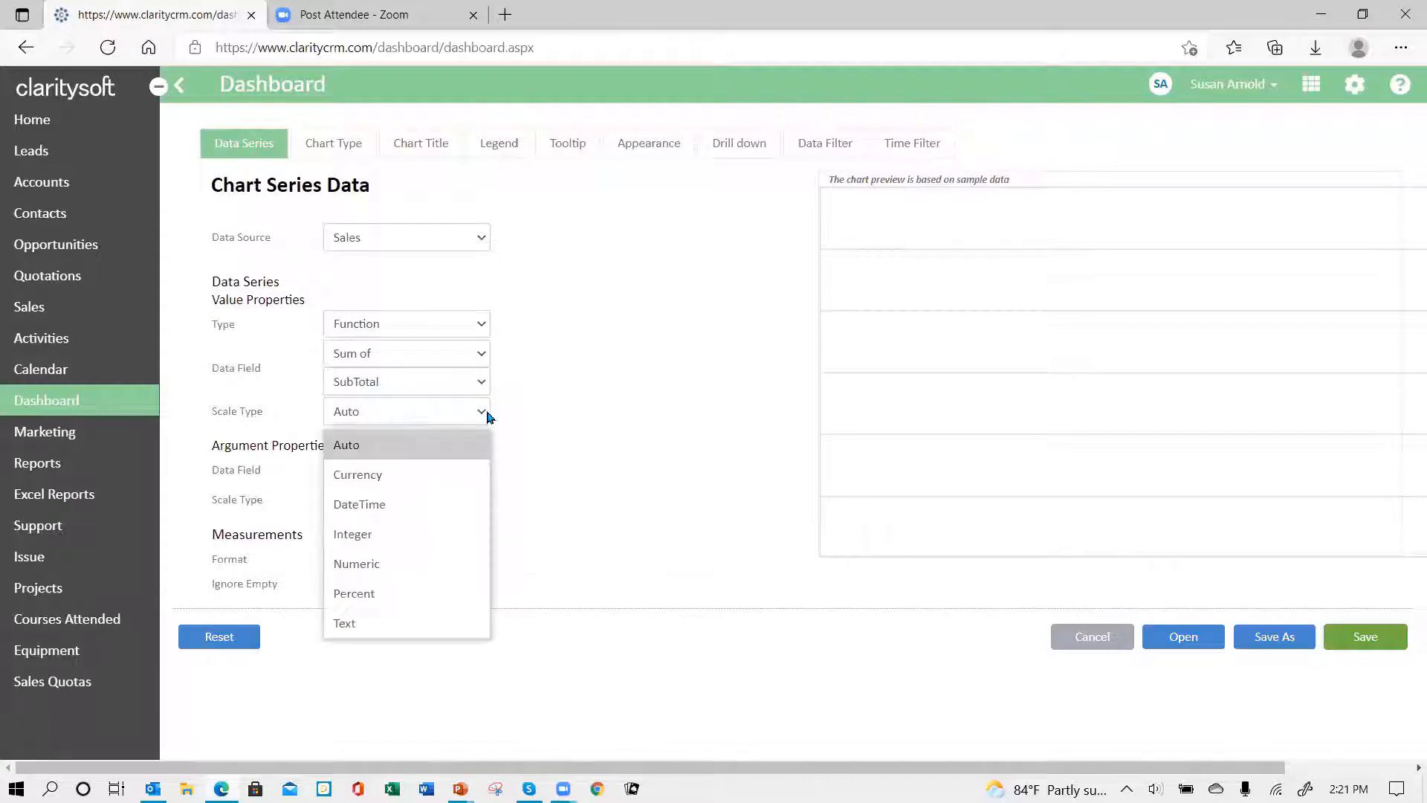
left_click(425, 482)
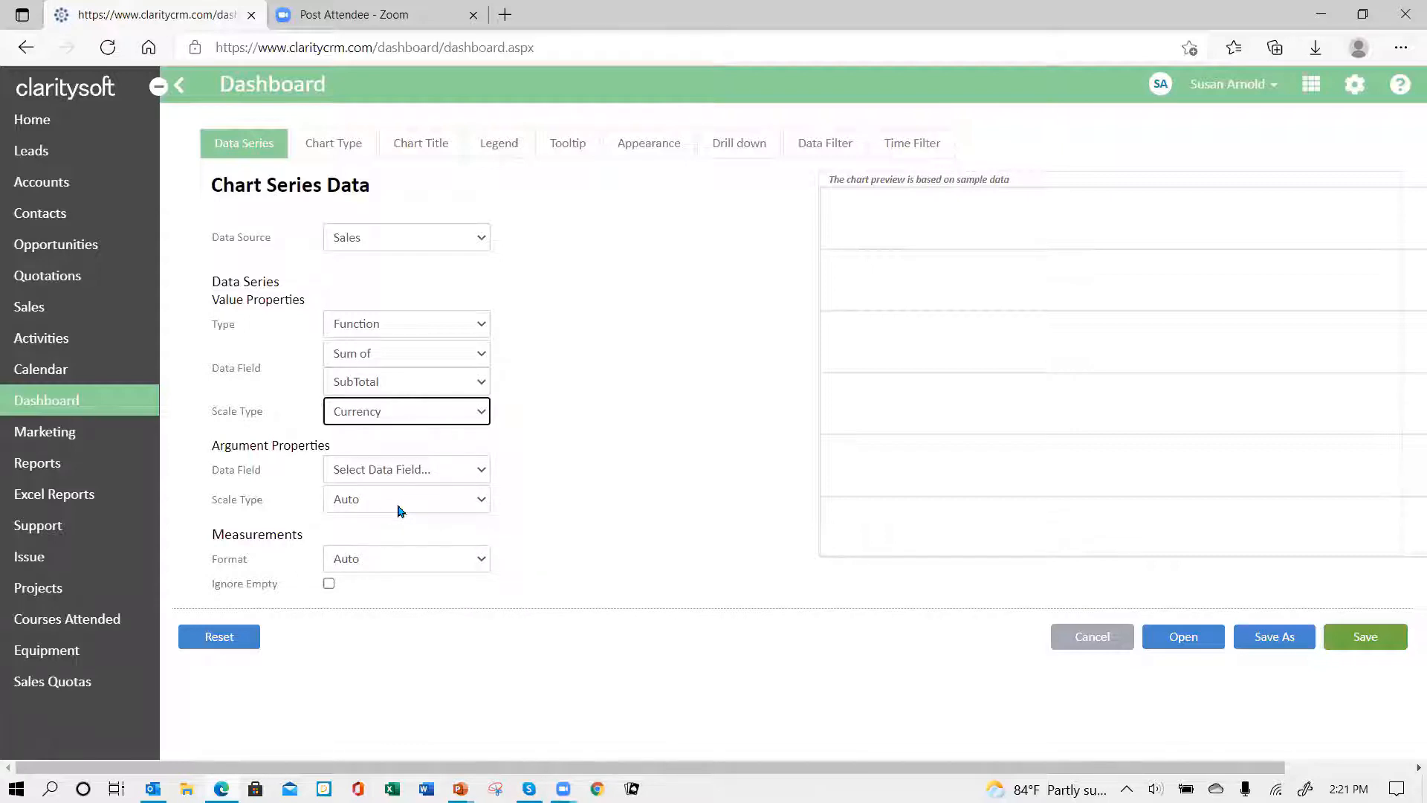
Step: Set the chart's argument data field to Account and turn on Ignore Empty for the measurements
left_click(482, 472)
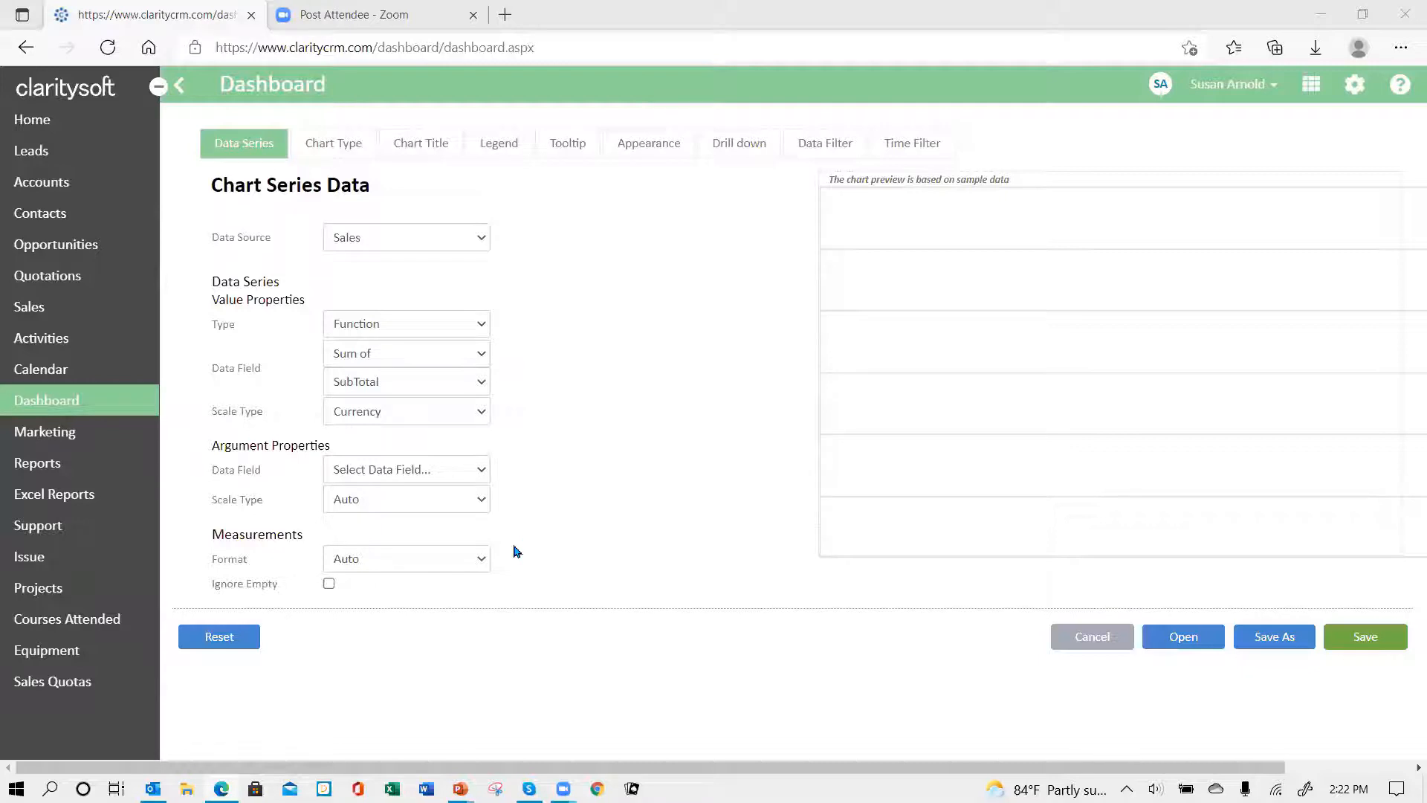
left_click(483, 471)
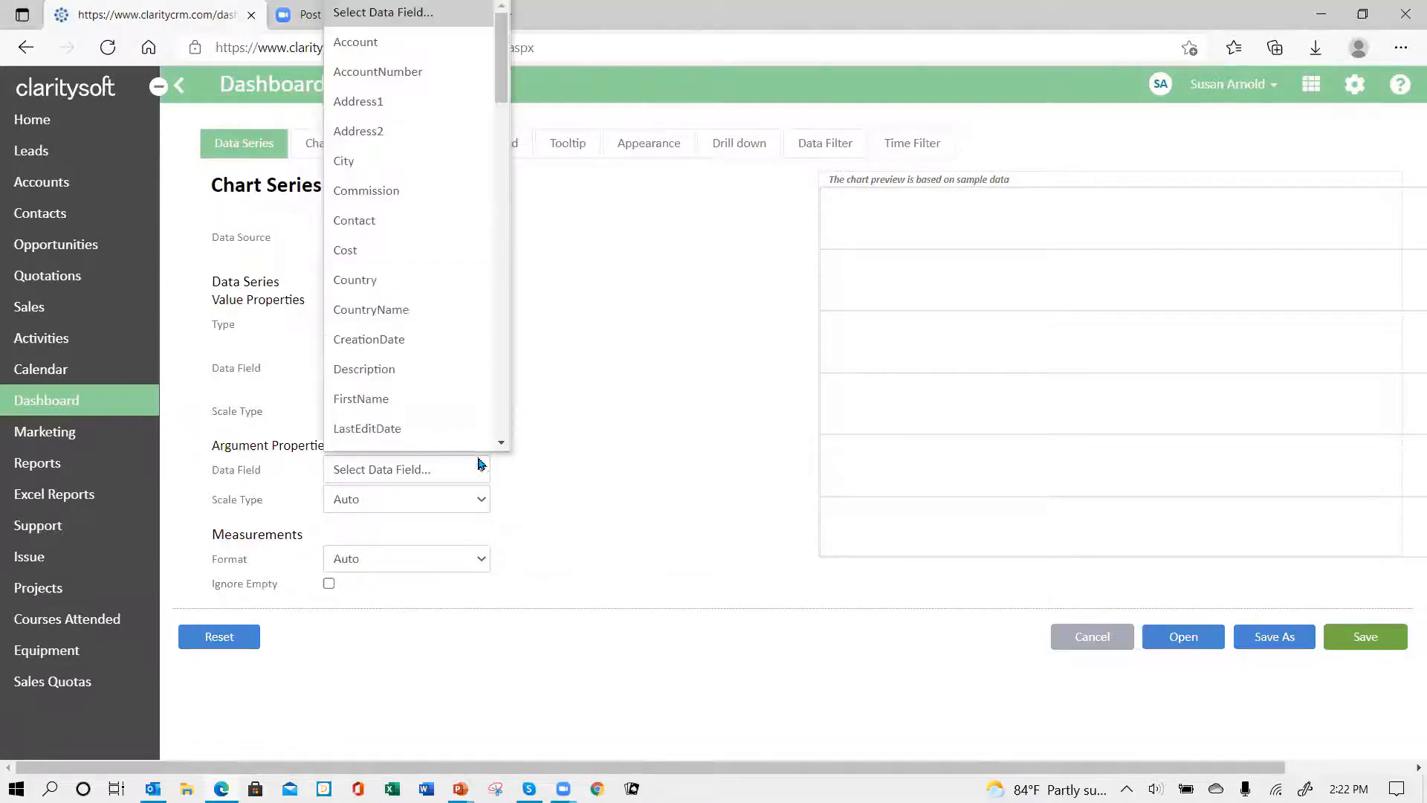
scroll(453, 347, "down", 1)
scroll(498, 87, "up", 1)
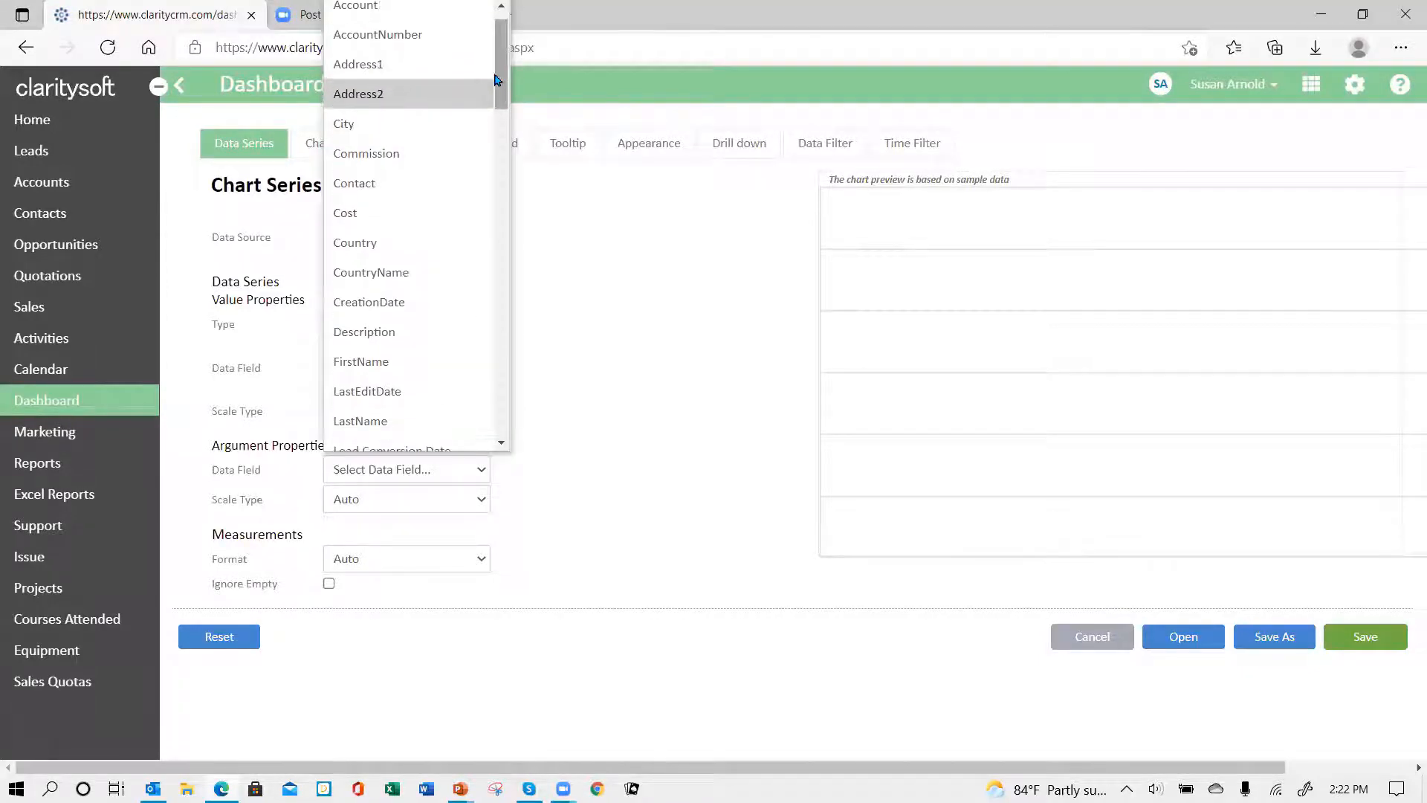
scroll(509, 83, "up", 1)
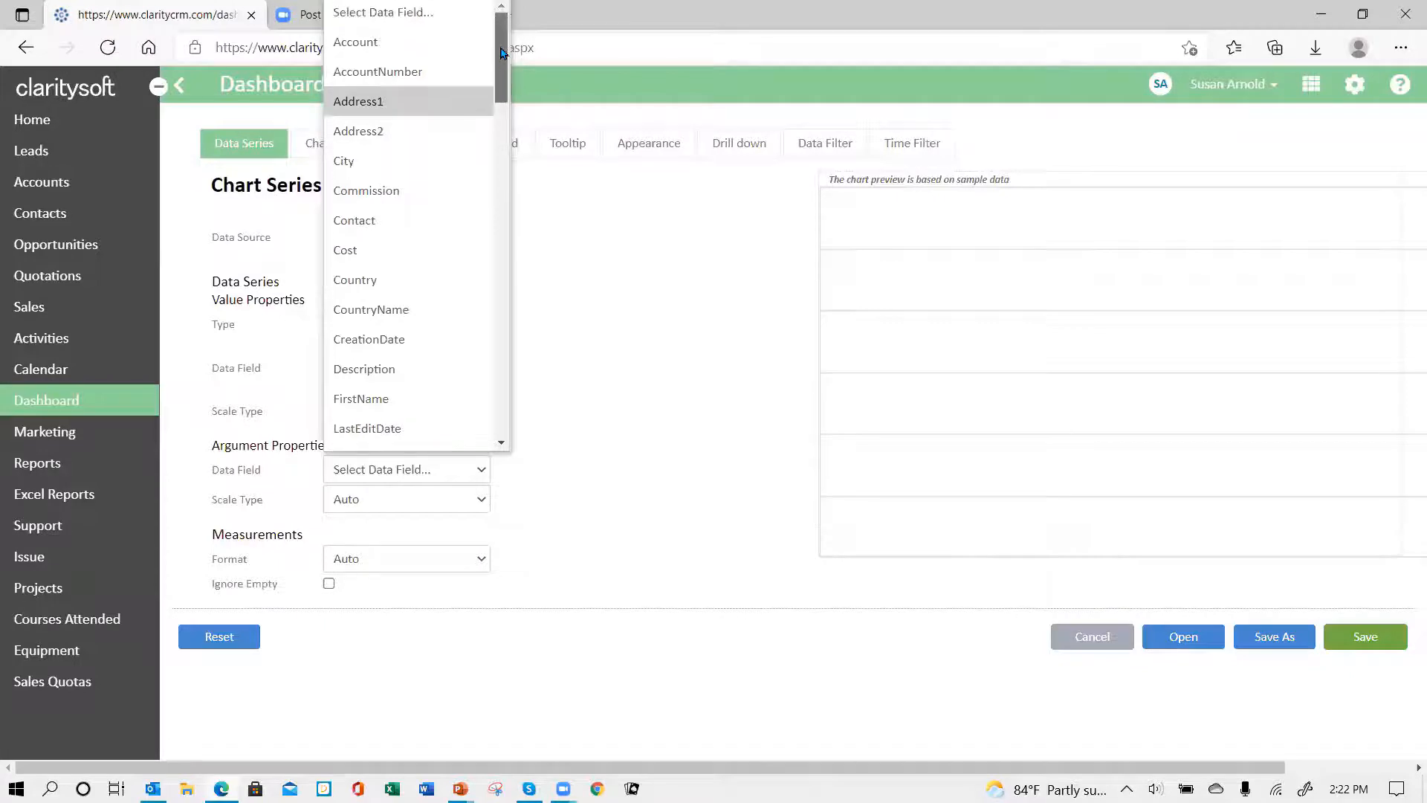
left_click(365, 45)
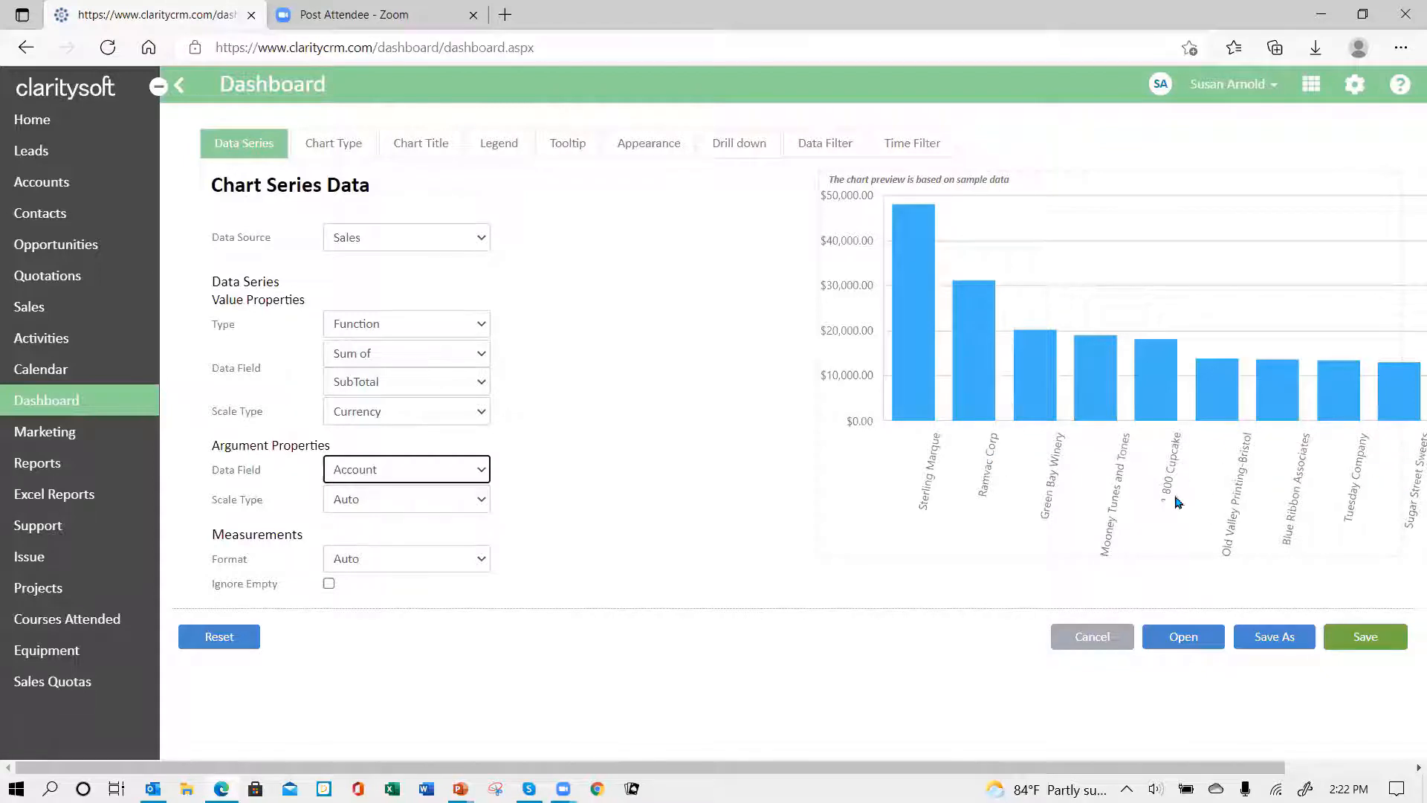
left_click(483, 565)
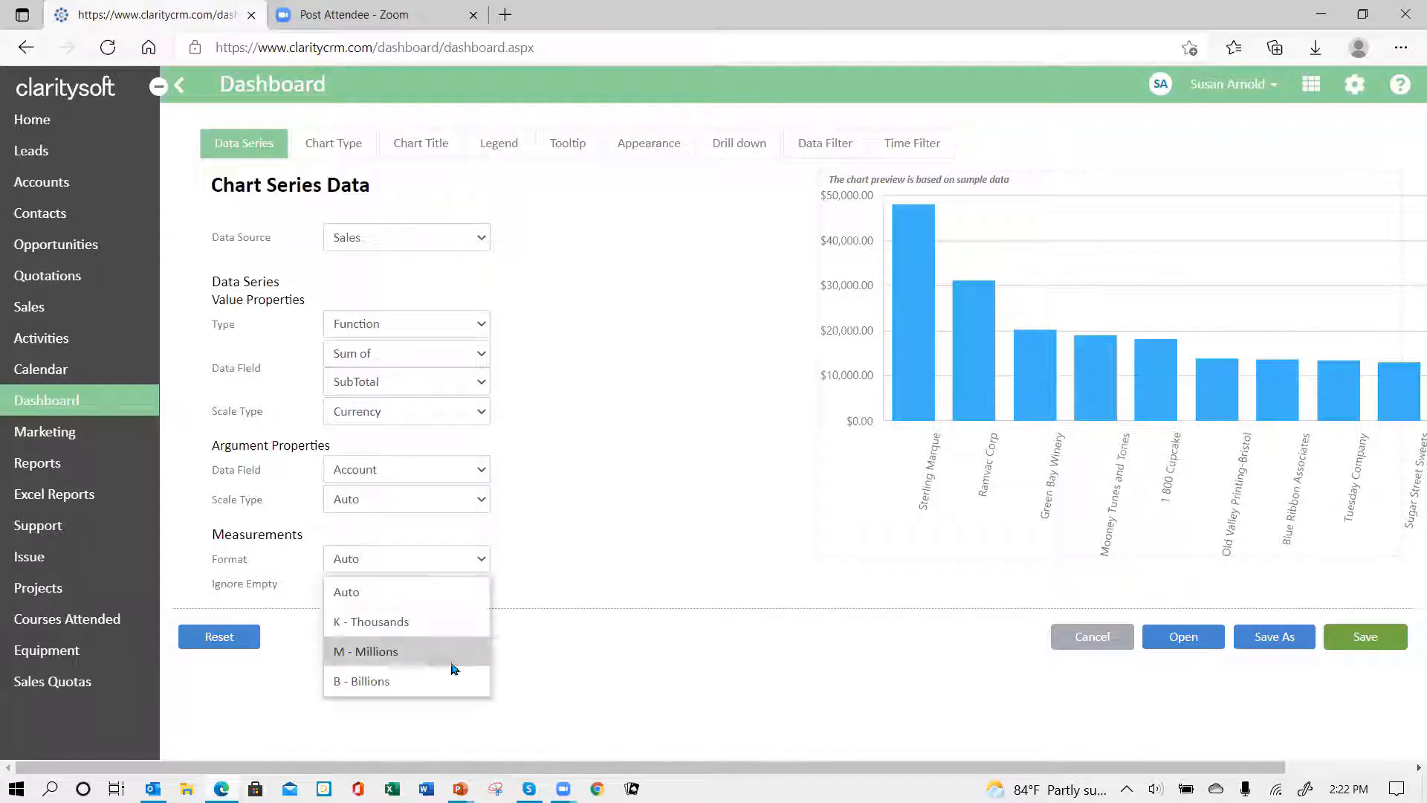
left_click(573, 538)
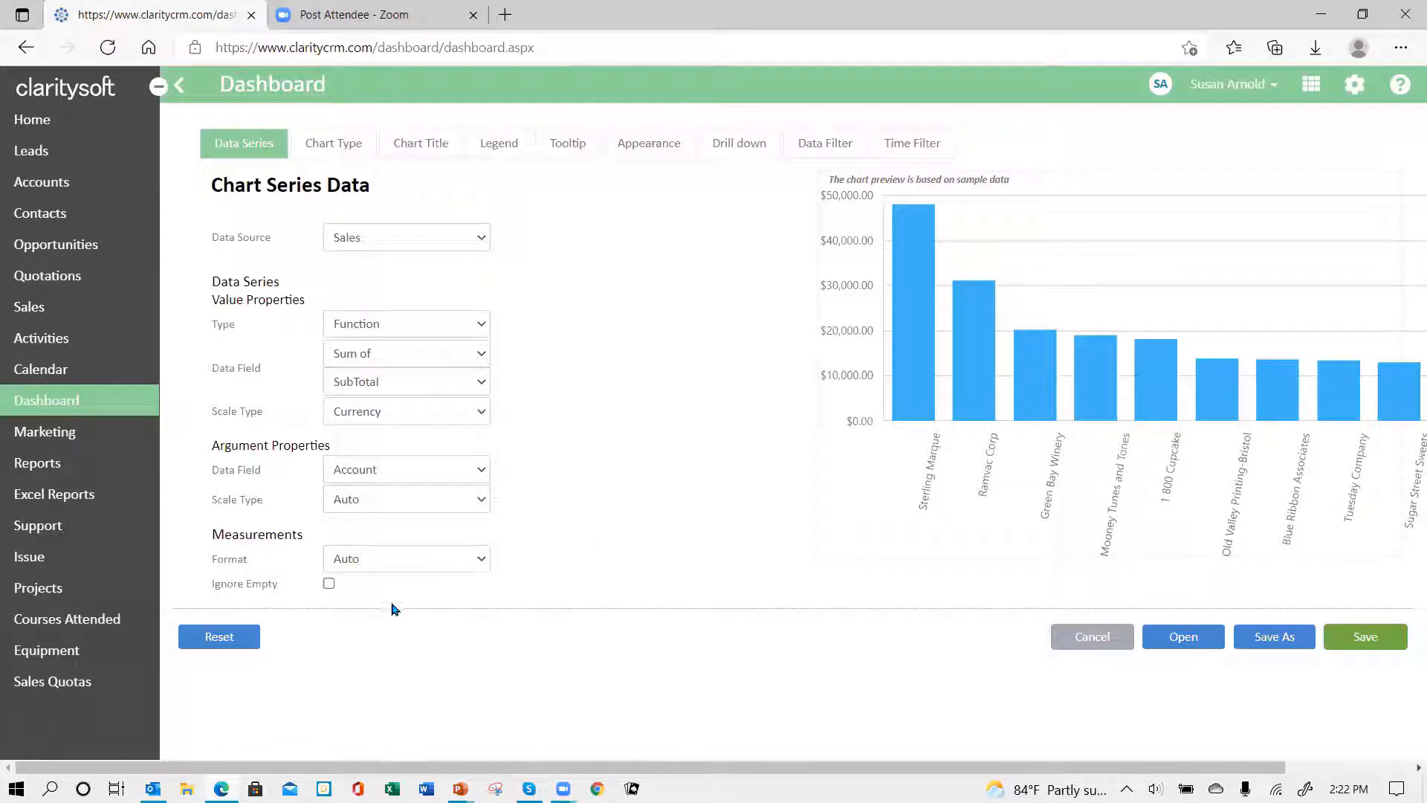
left_click(328, 586)
Step: Limit the bar chart to the top 5 records
left_click(336, 149)
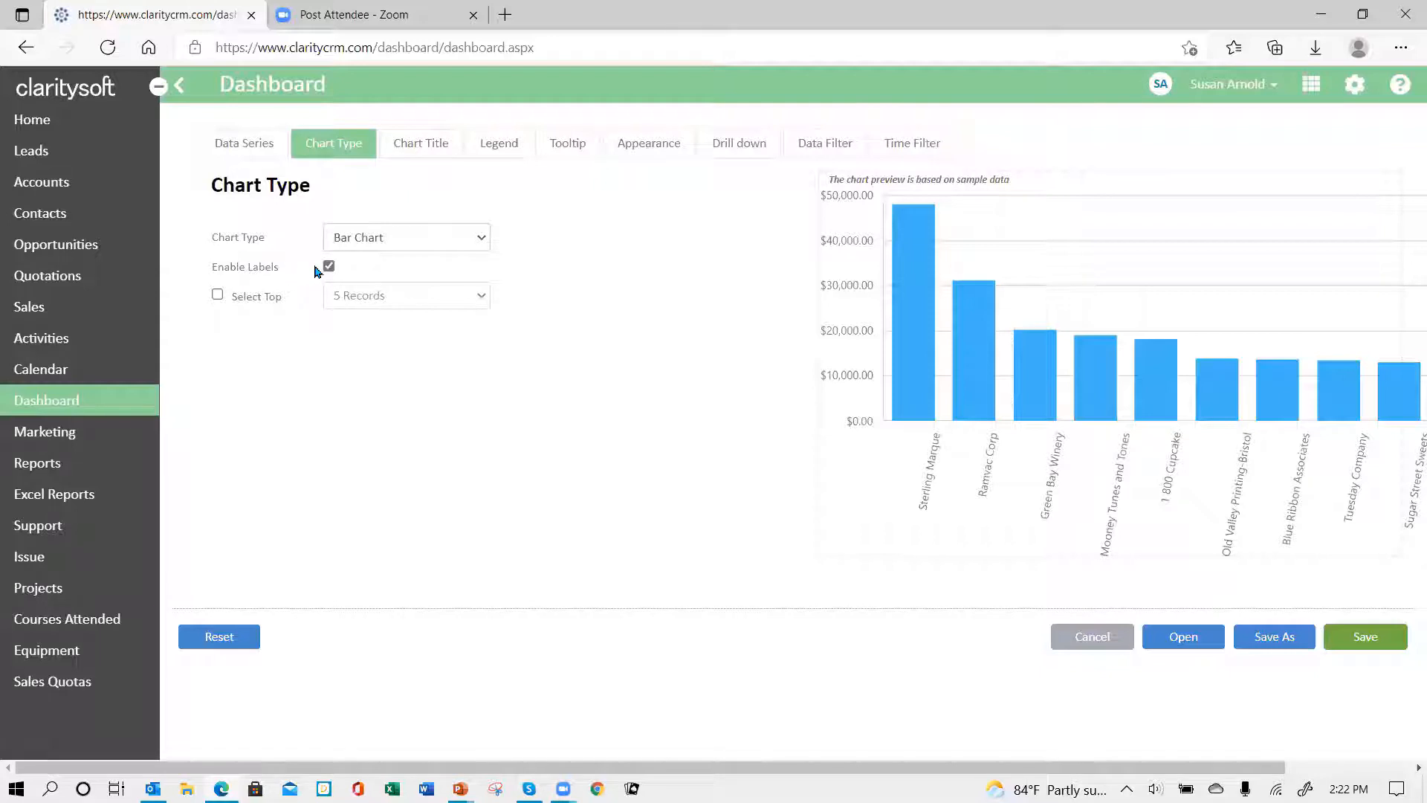
left_click(217, 296)
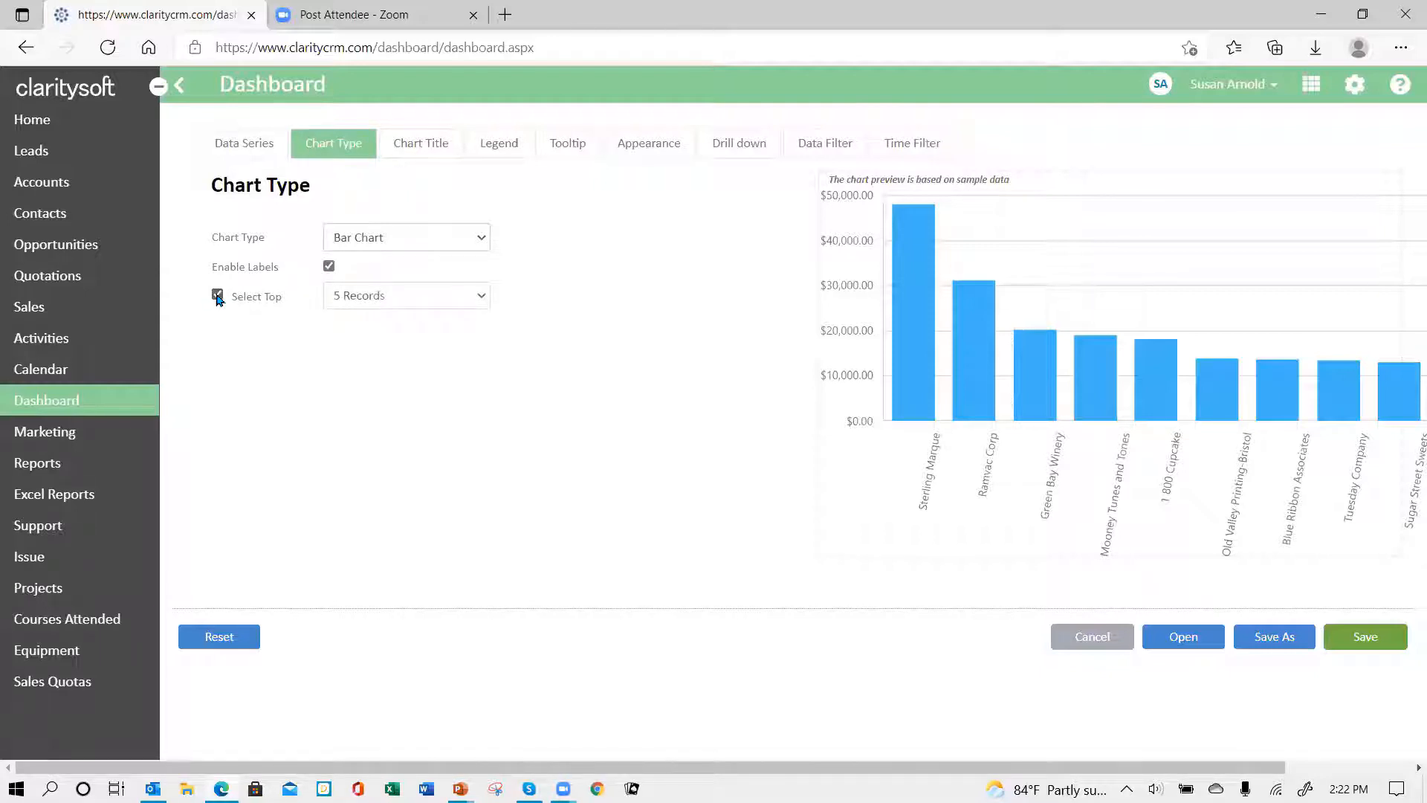
left_click(484, 297)
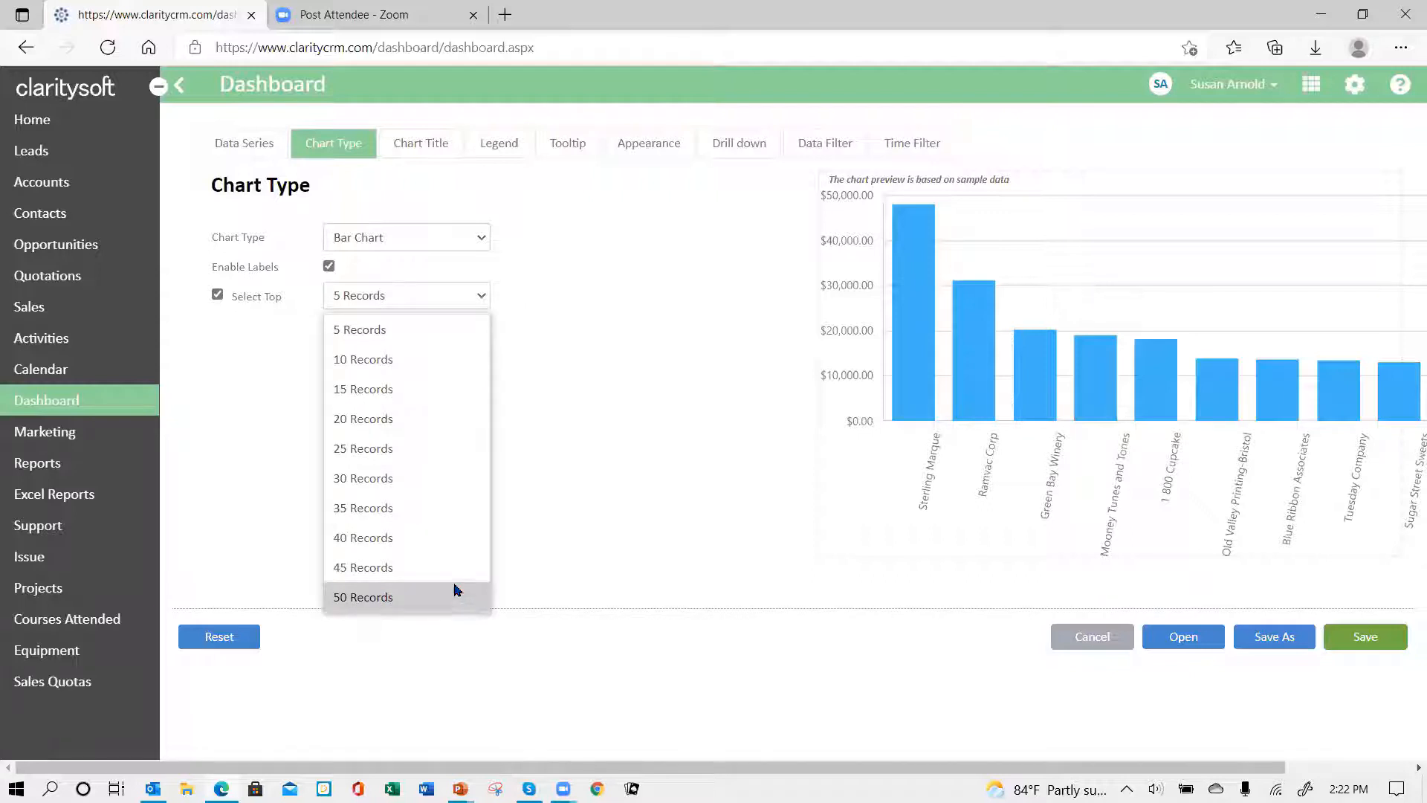
left_click(414, 336)
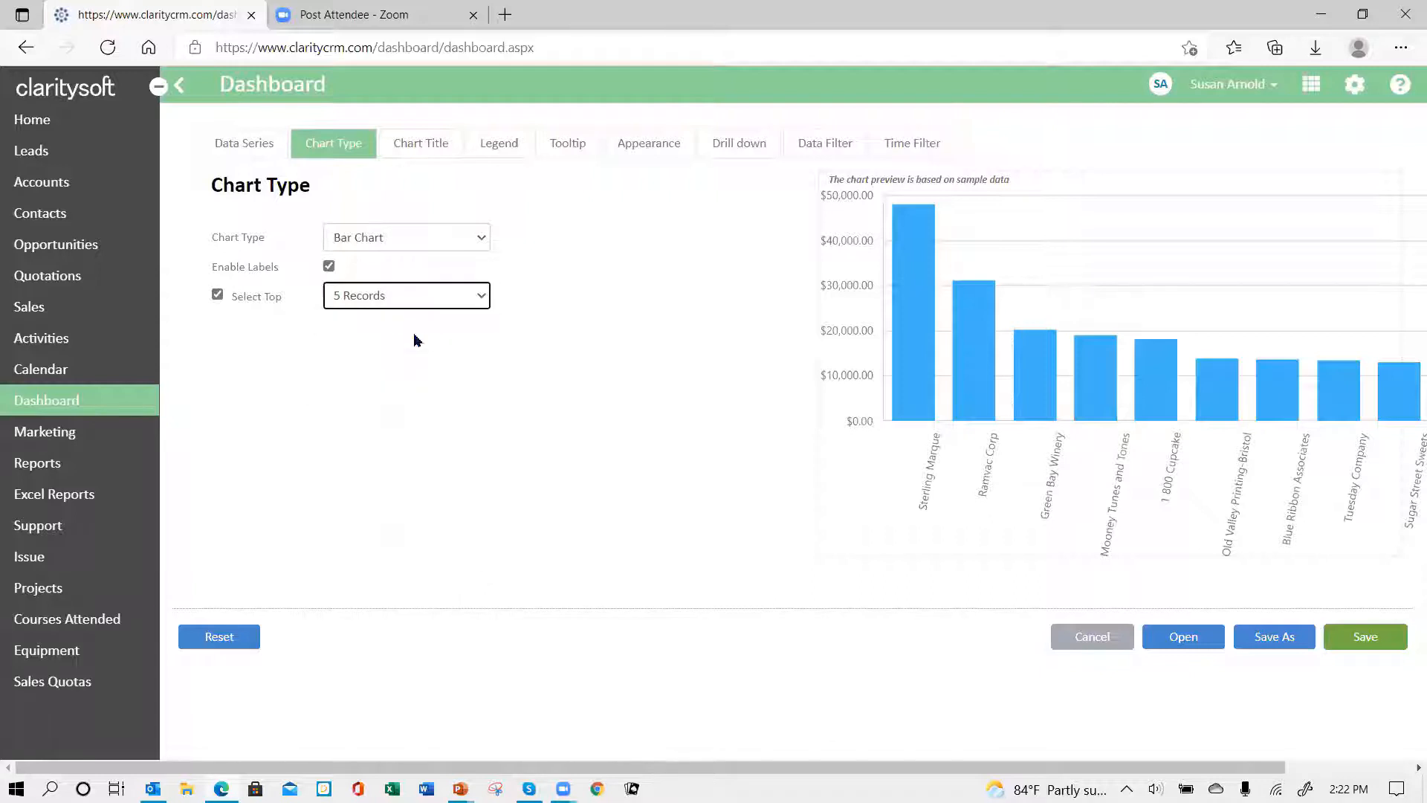
Step: Enter "Top 5 Accounts for Sales YTD" as the chart's main title
left_click(437, 155)
left_click(357, 229)
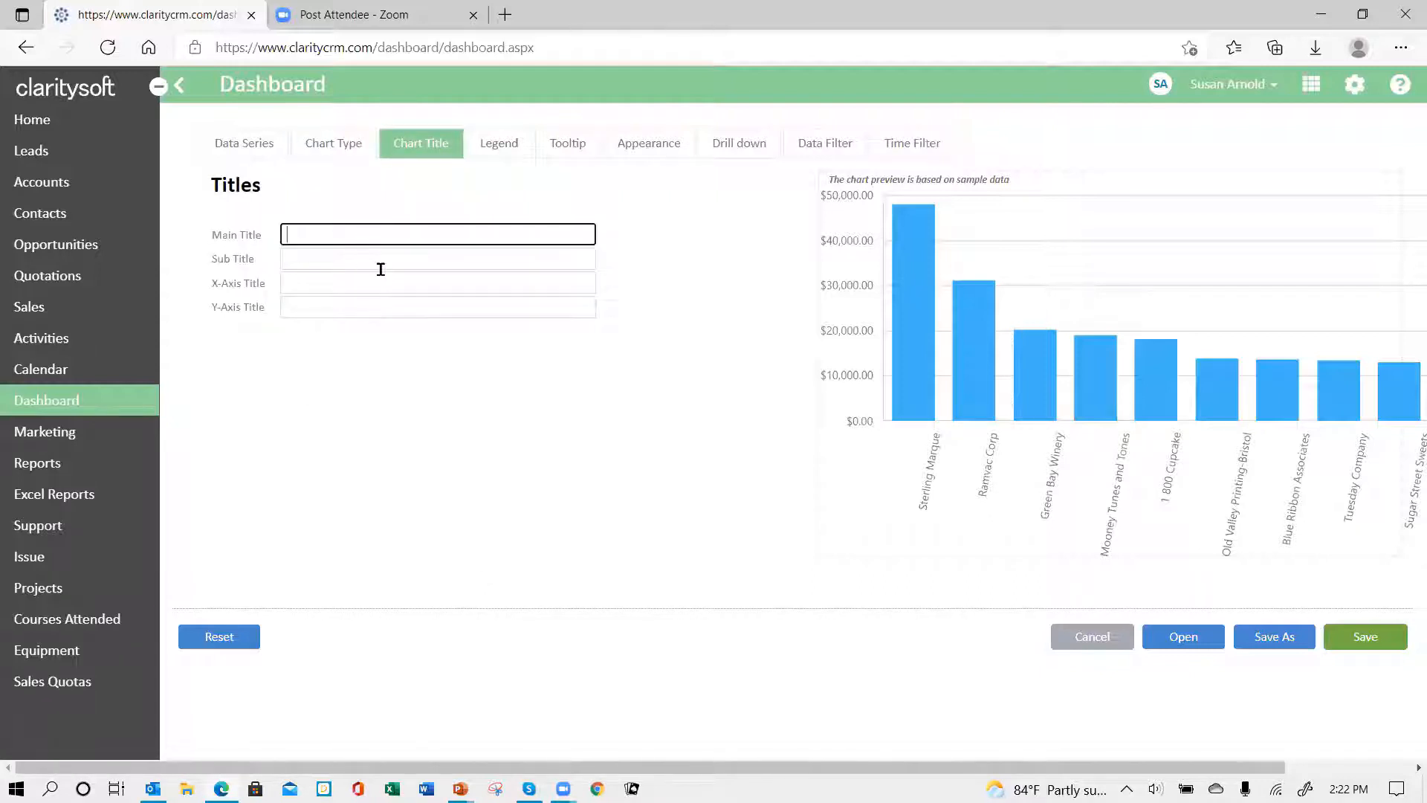
type("Top 5 Accounts for Sales")
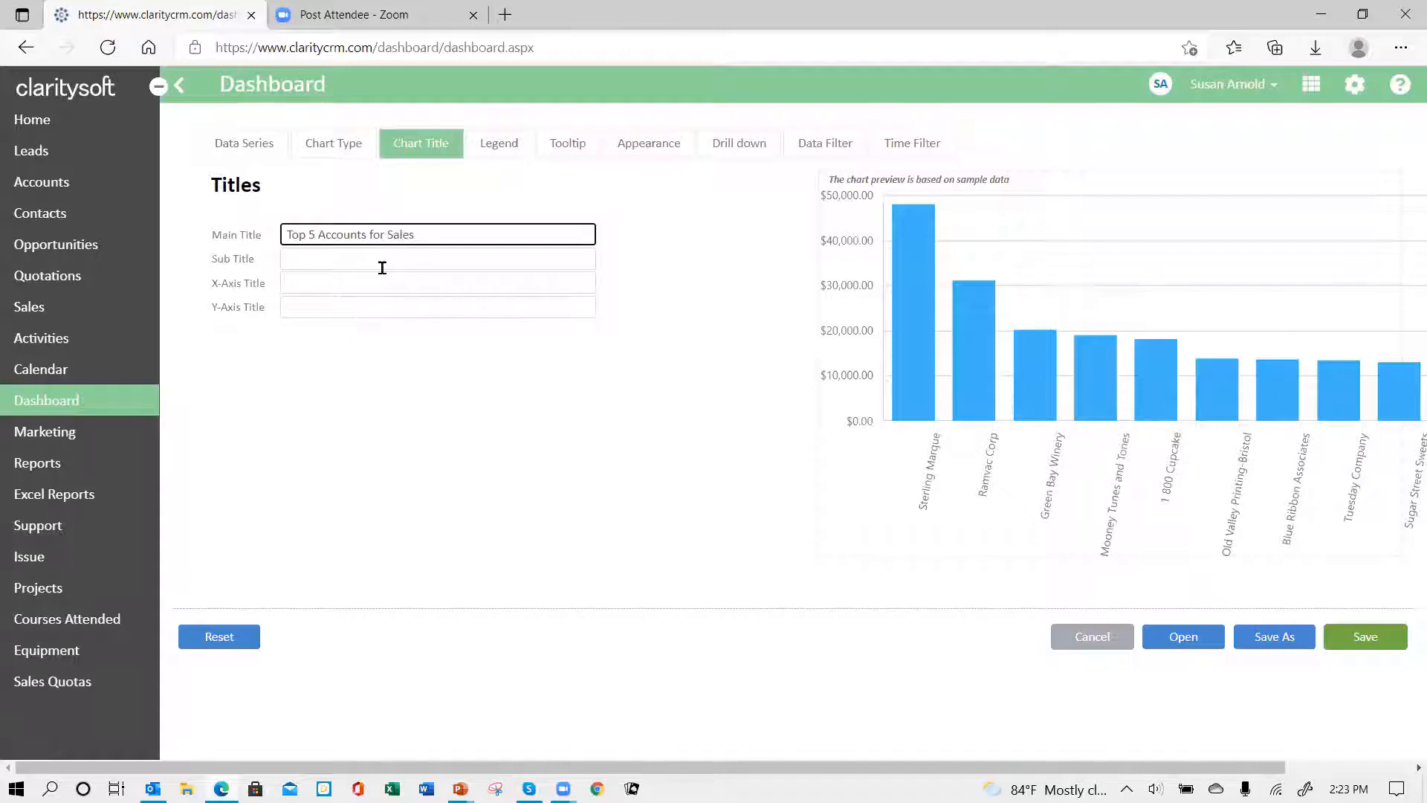
type(" YTD")
Step: Disable the chart's legend and set the tooltip color to AliceBlue
left_click(505, 151)
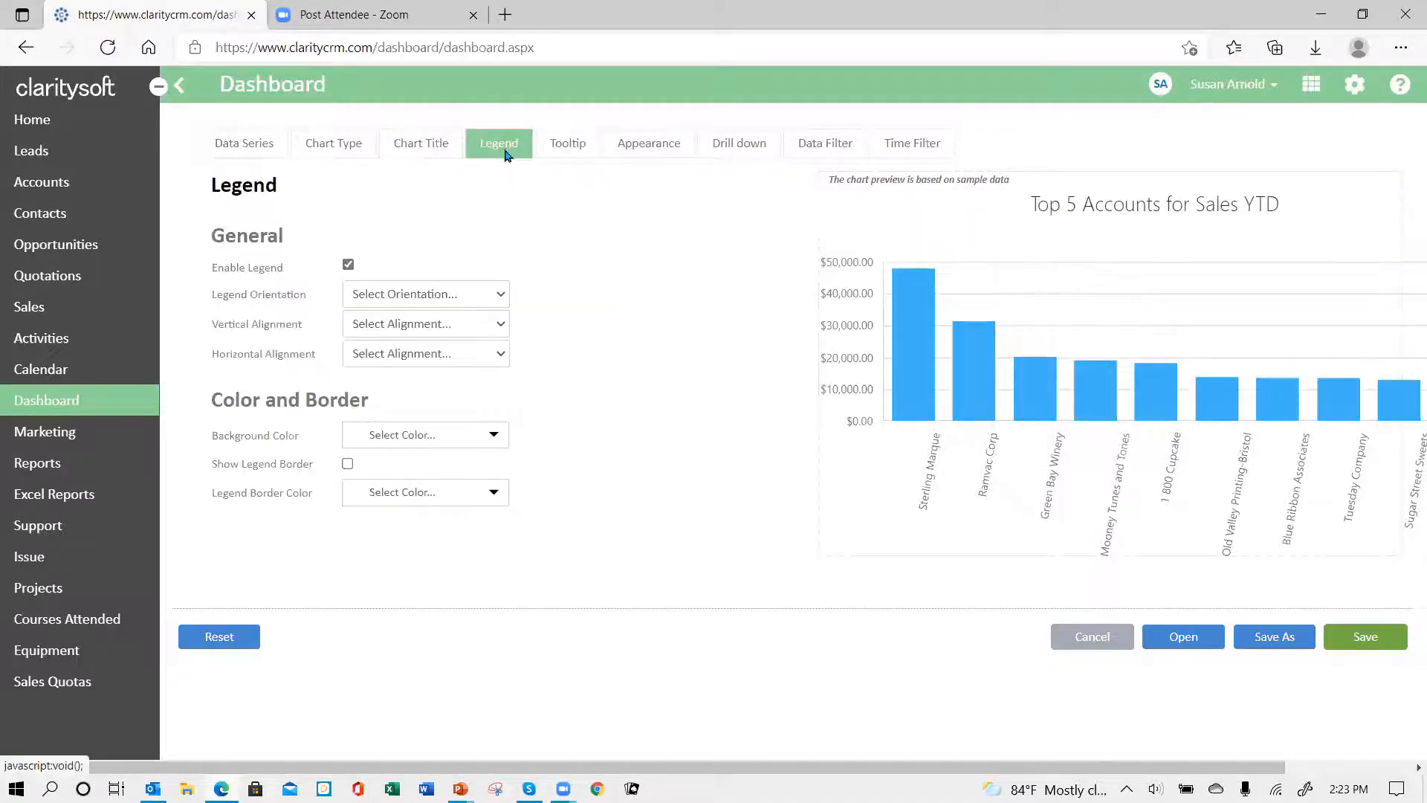
left_click(347, 265)
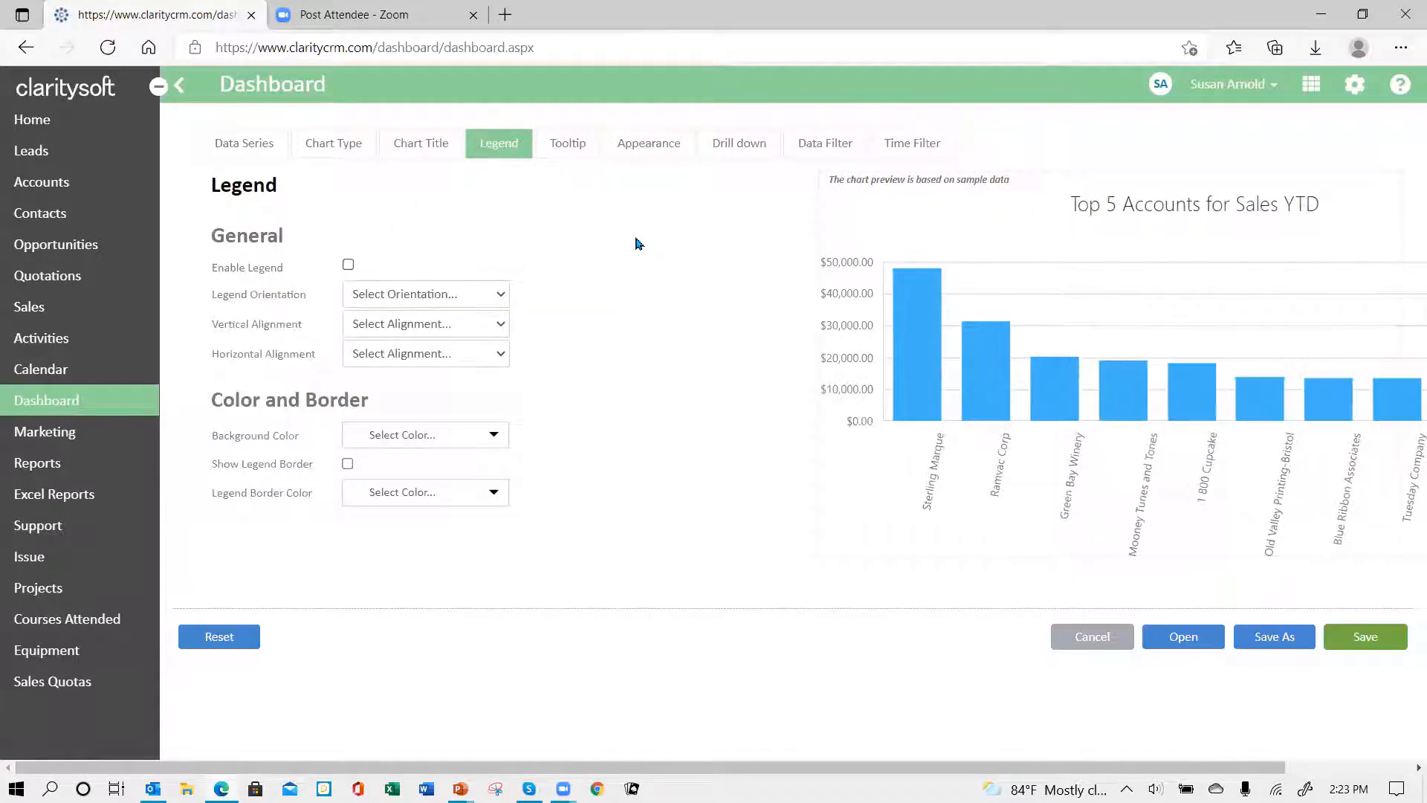
left_click(581, 154)
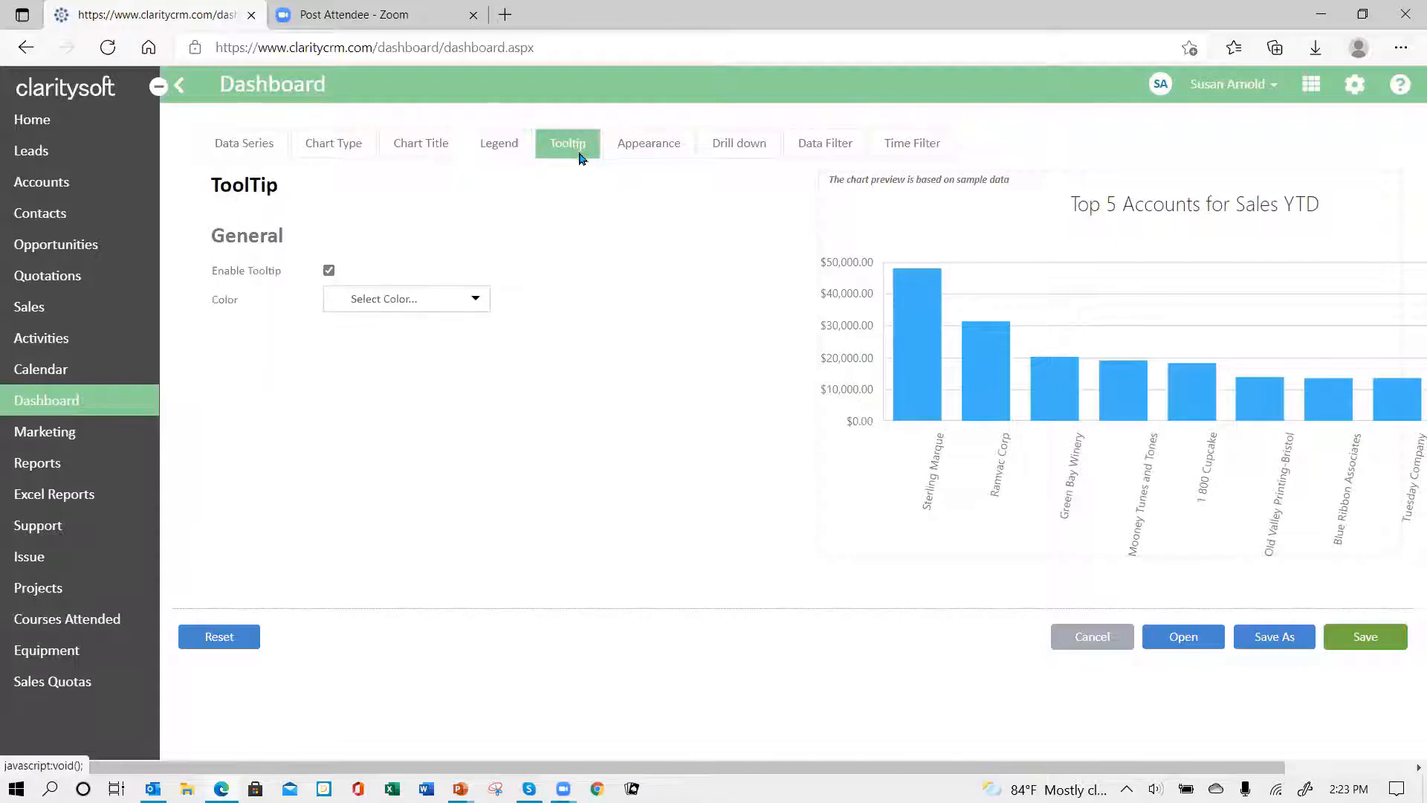
left_click(468, 298)
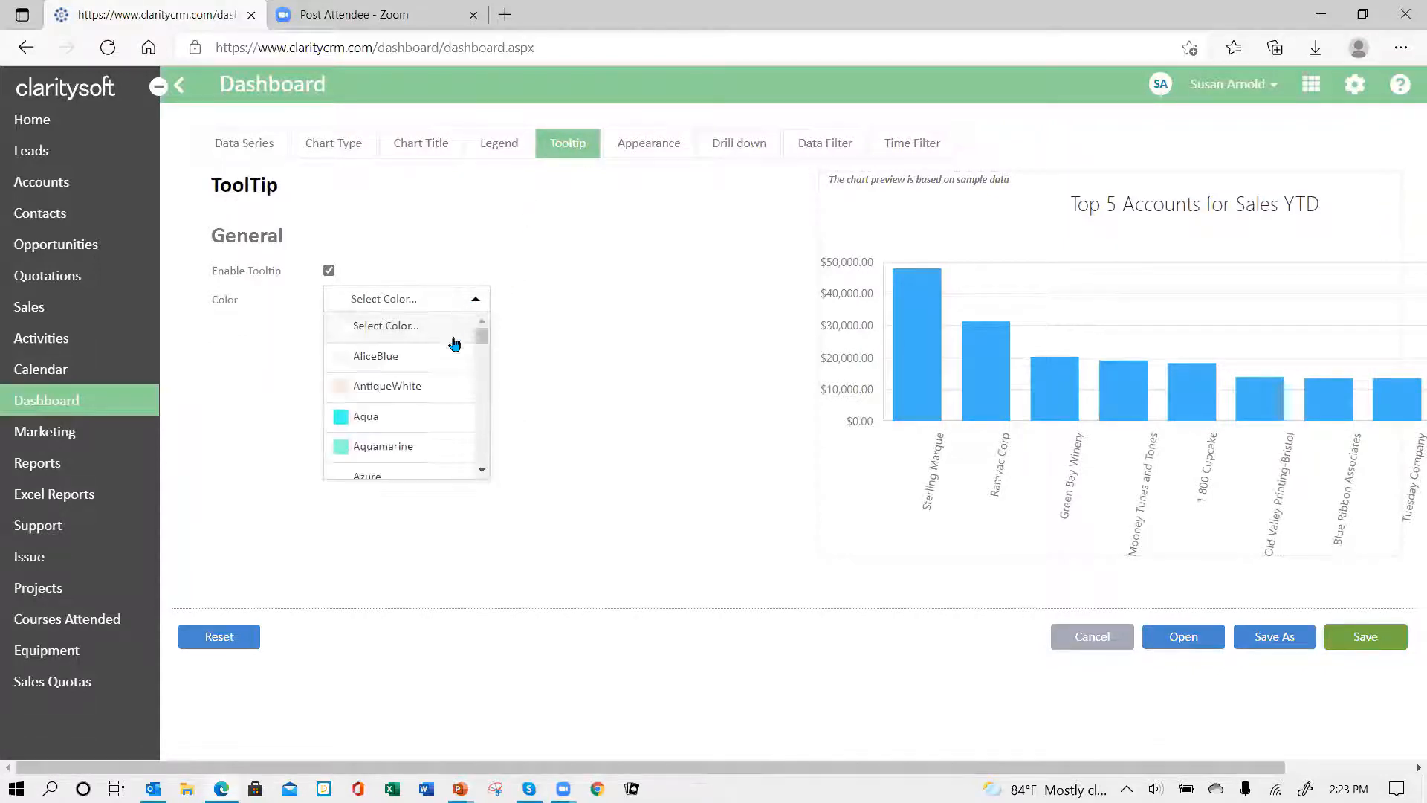
left_click(432, 357)
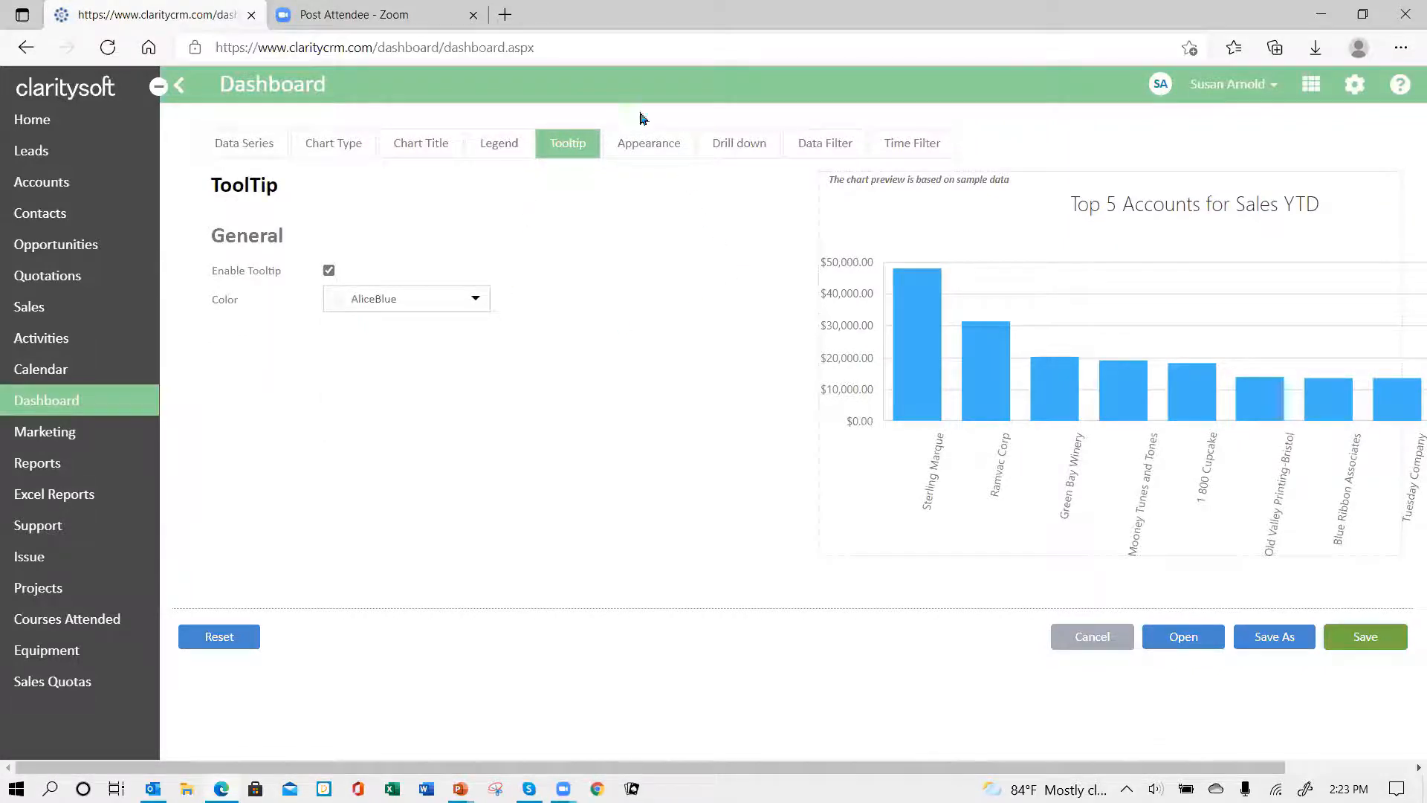
Step: Apply the Harmony Light palette to the chart
left_click(650, 144)
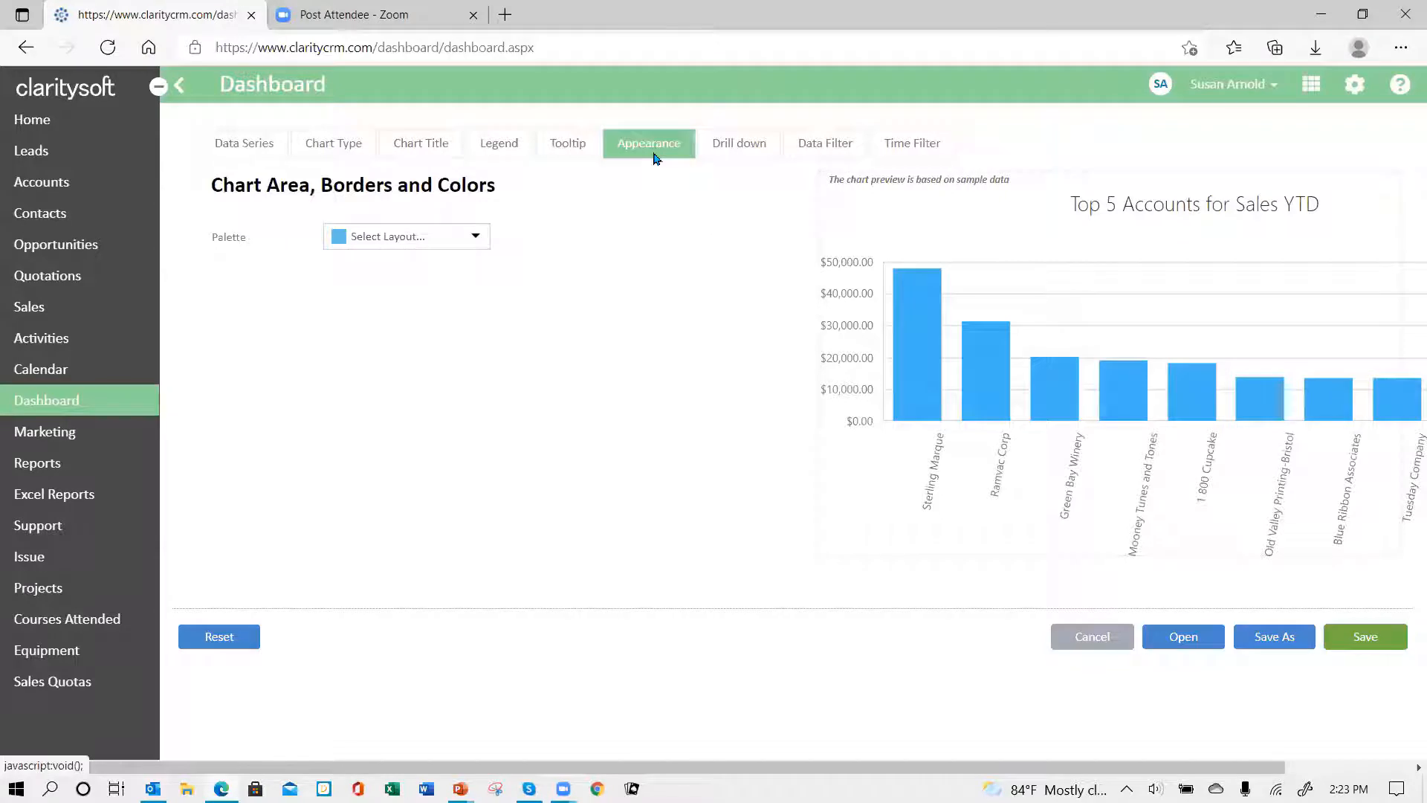
left_click(472, 238)
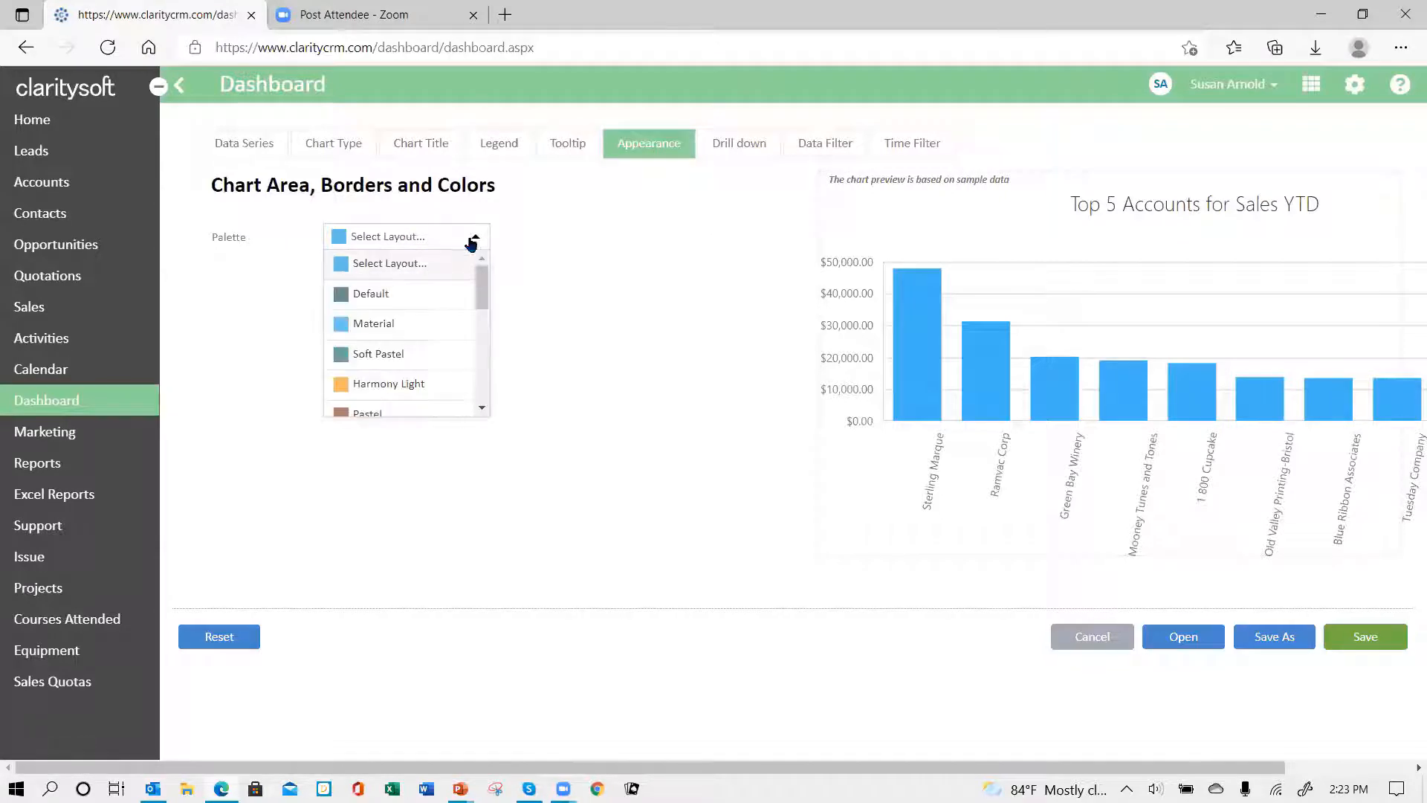
left_click(431, 384)
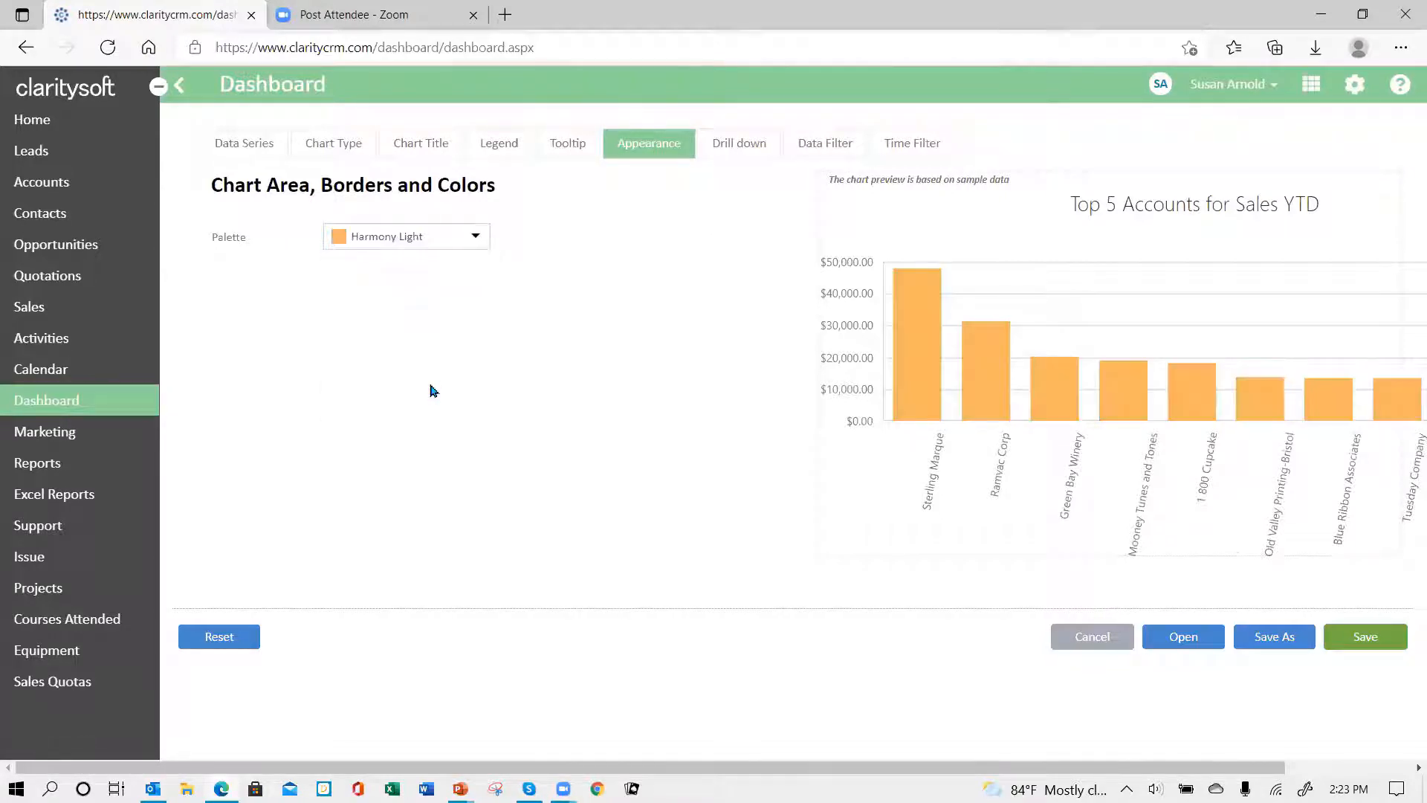
Step: Add a time filter to the chart on OrderDate with the Year to Date period
left_click(750, 147)
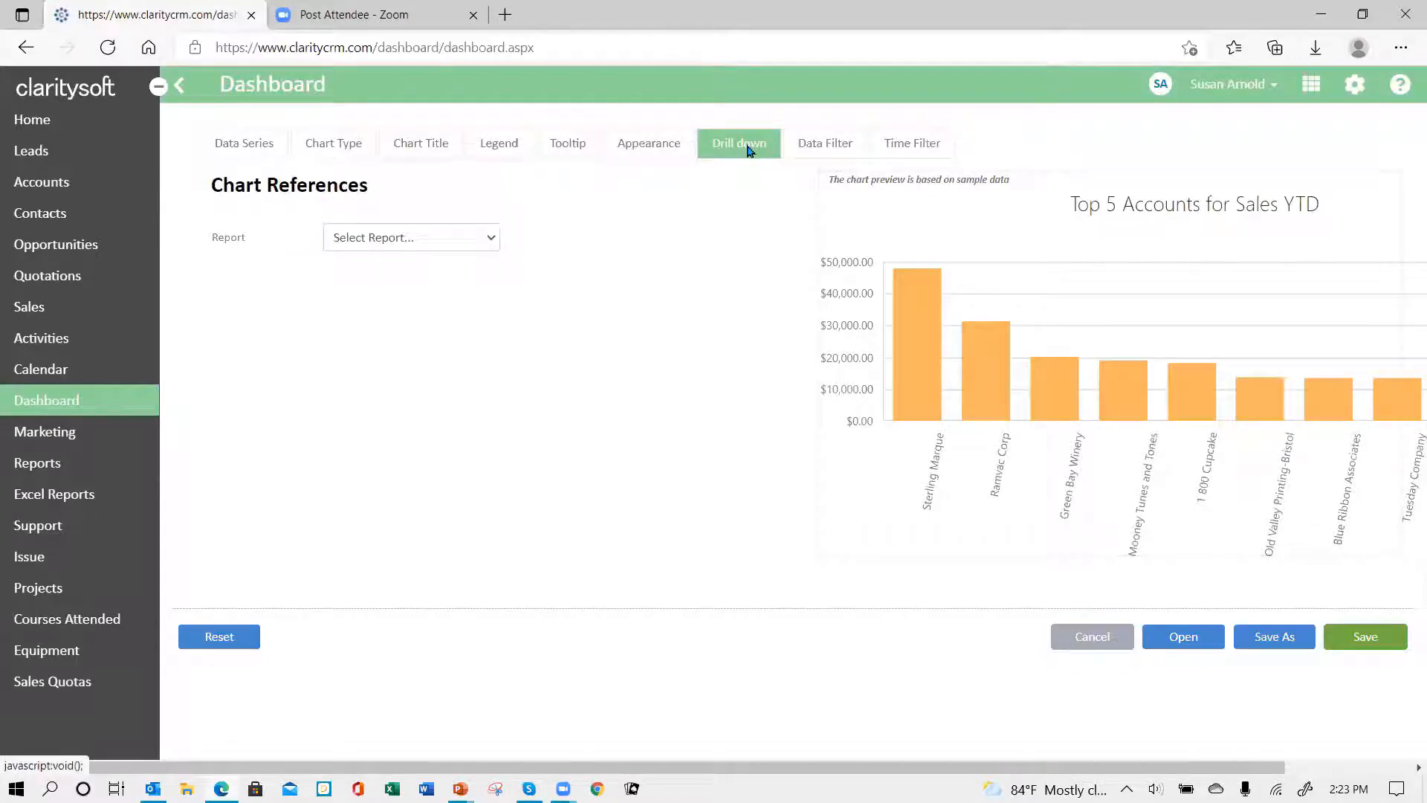
left_click(834, 153)
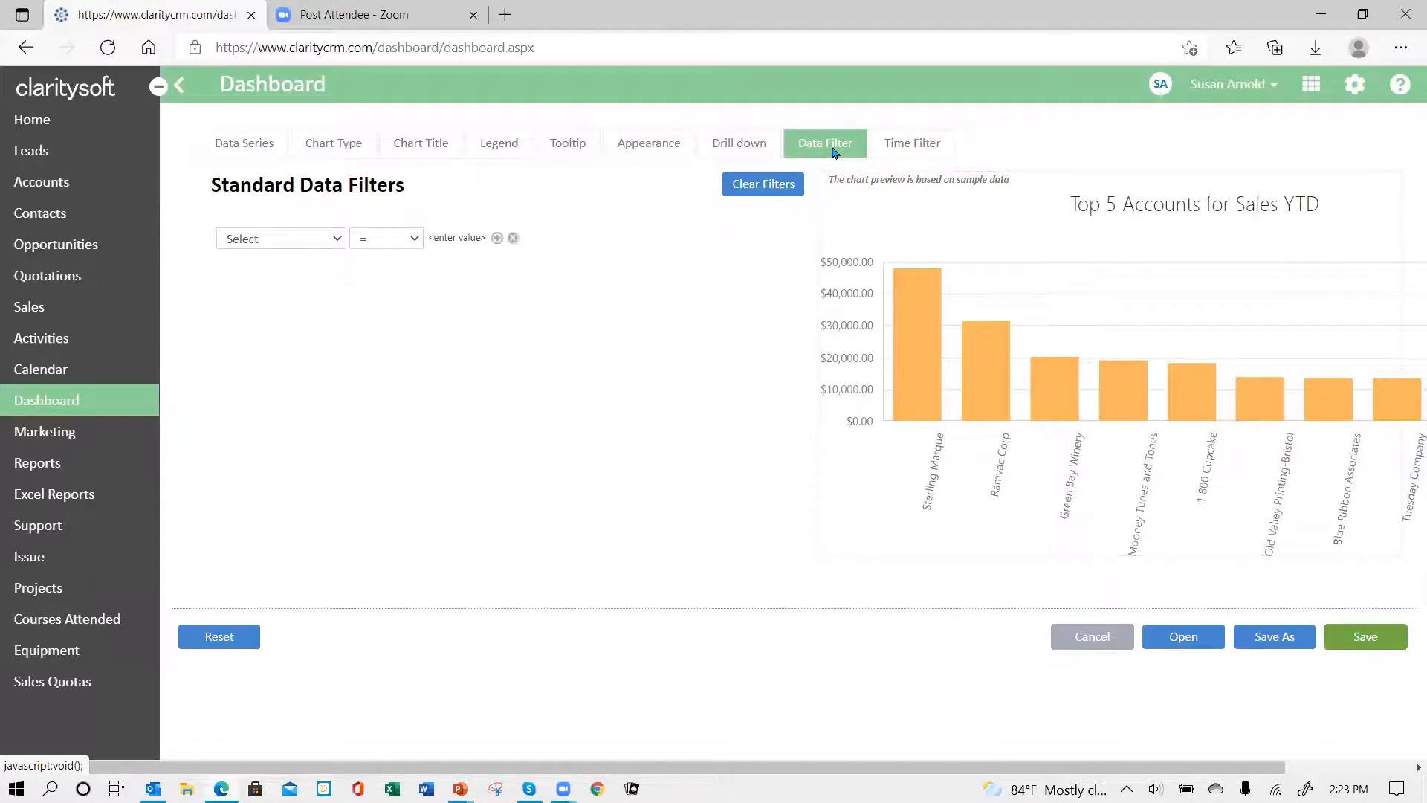
left_click(915, 148)
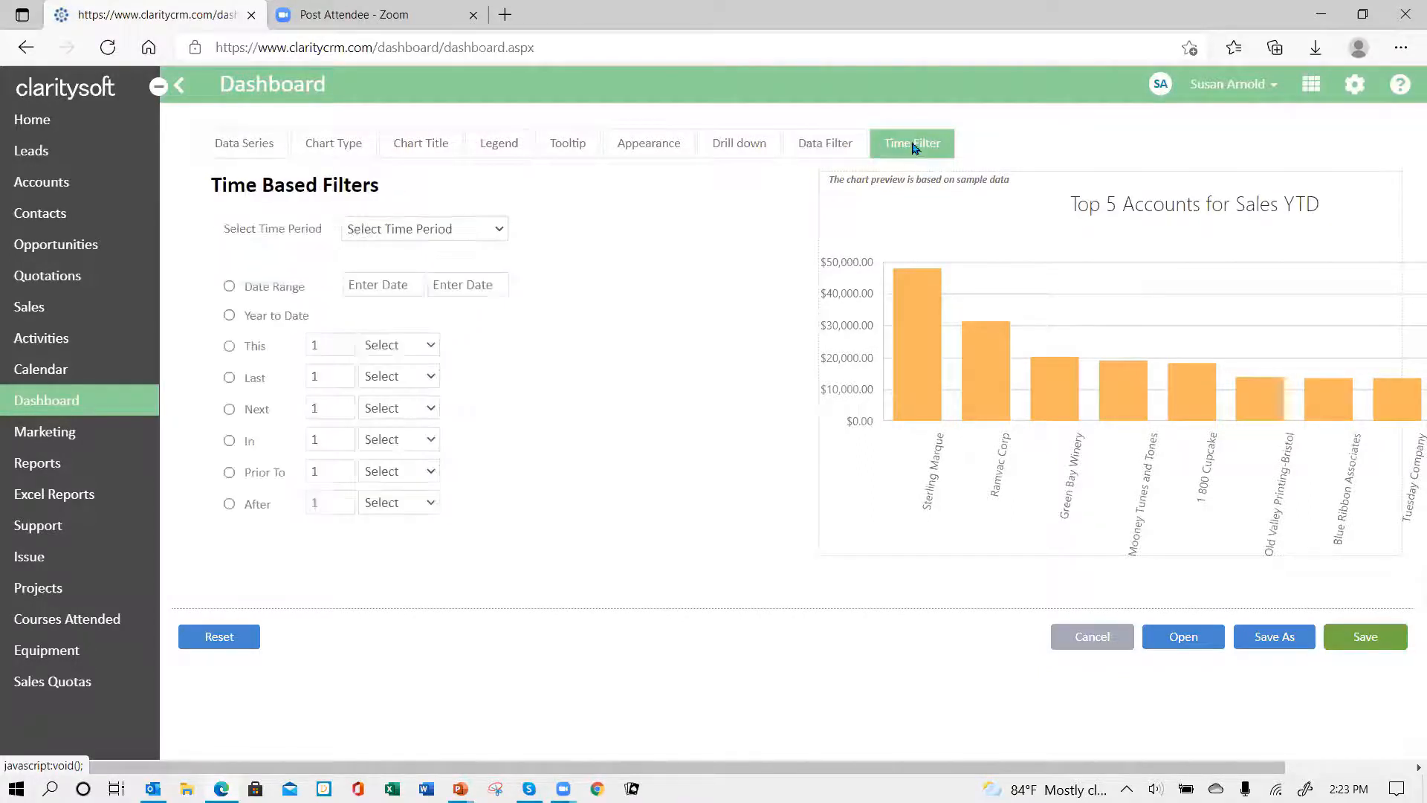
left_click(498, 232)
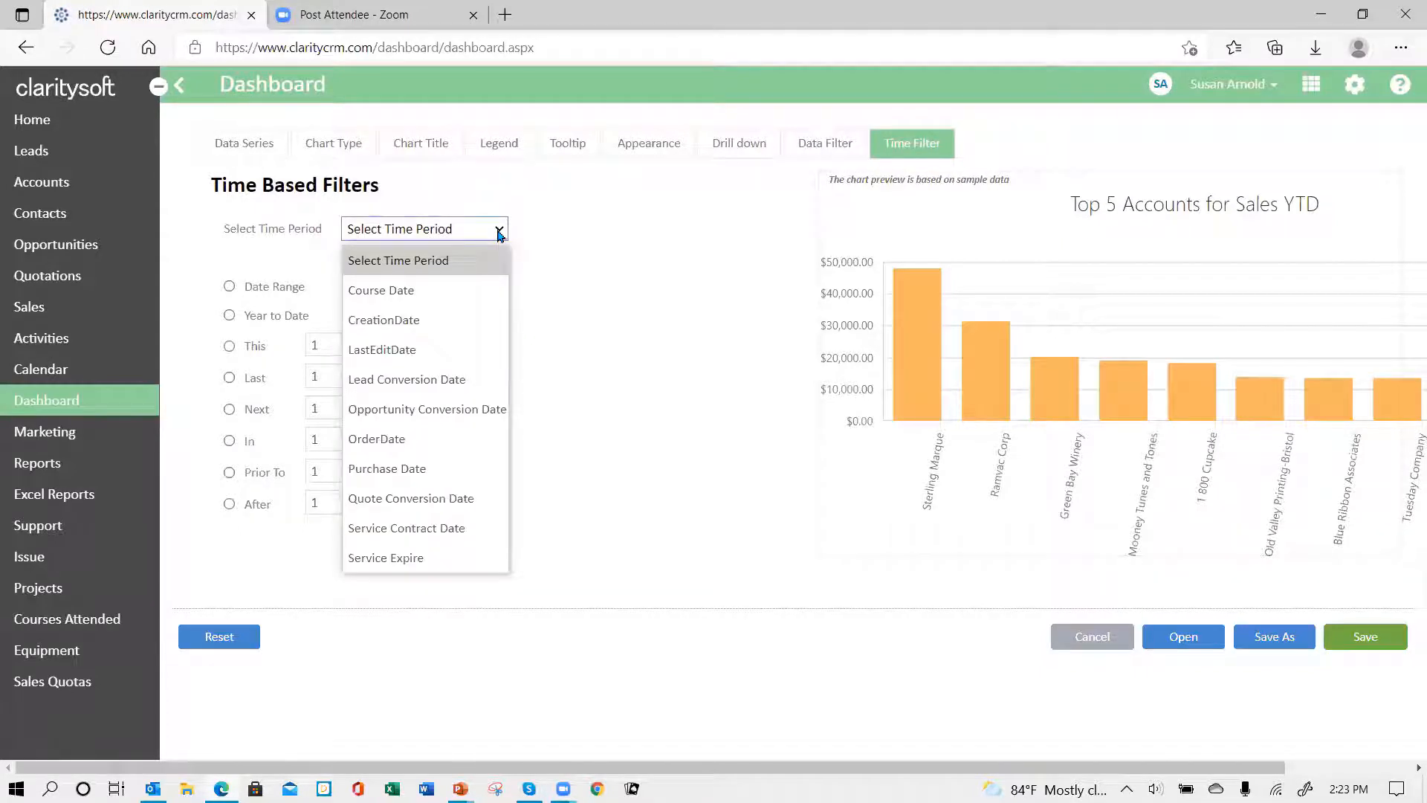
left_click(462, 442)
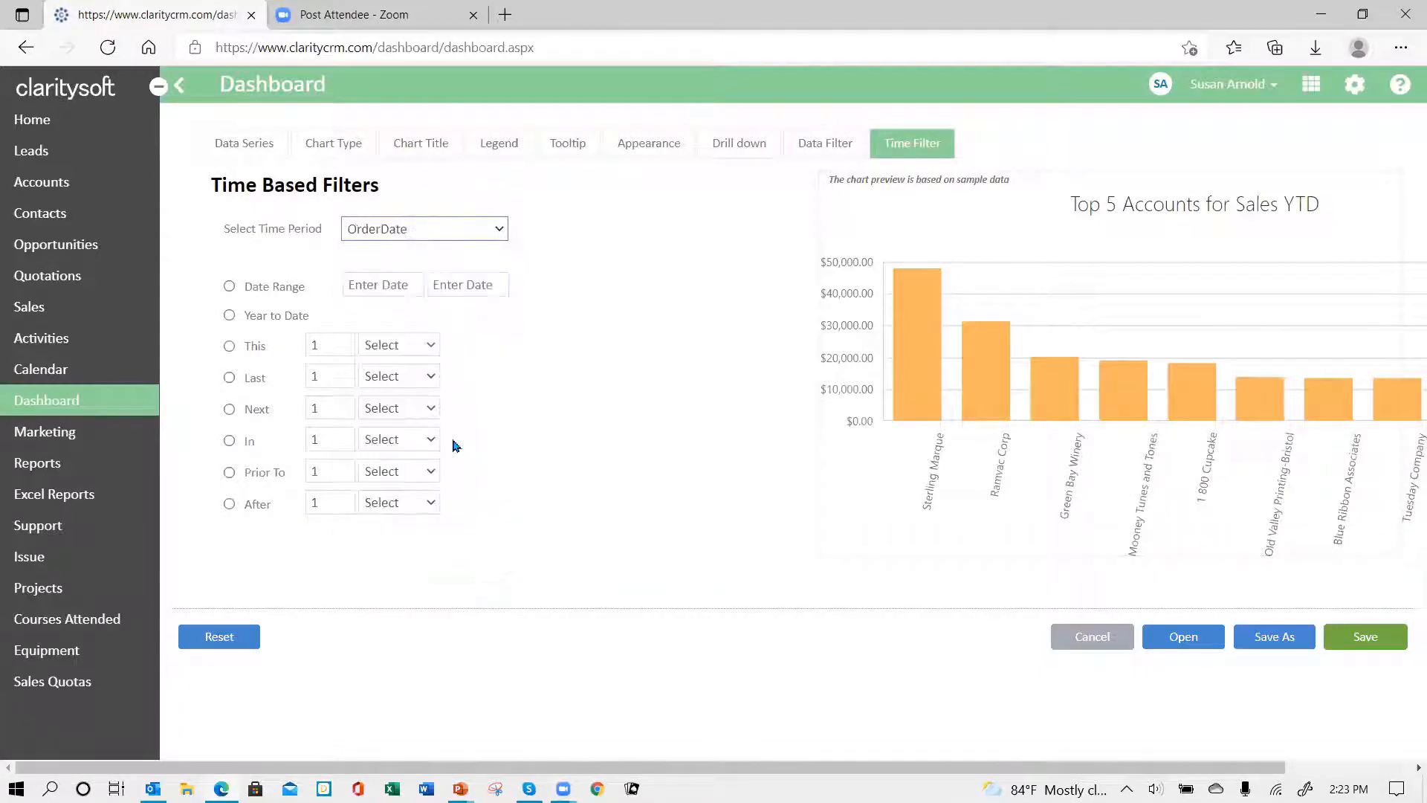
left_click(230, 317)
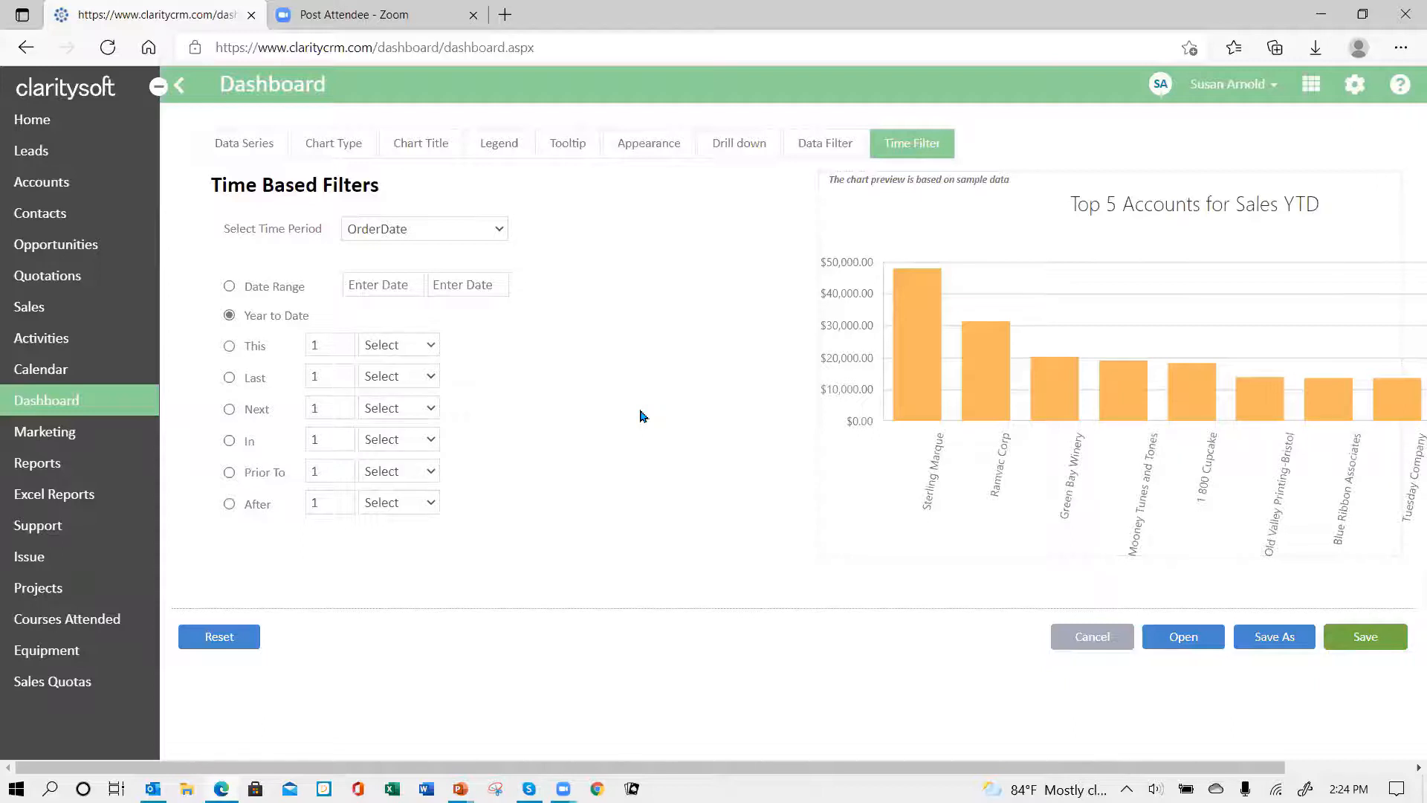
left_click(229, 348)
left_click(434, 347)
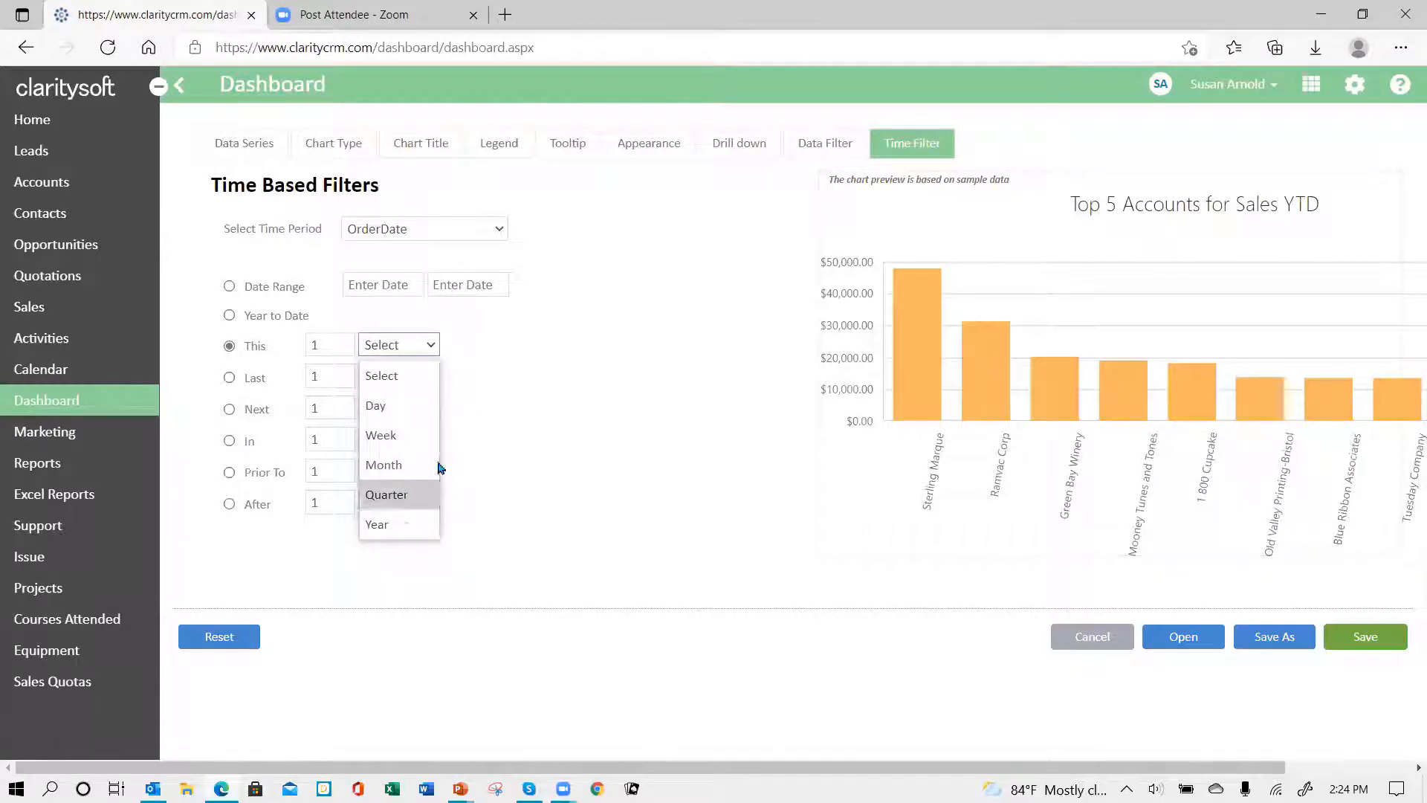
left_click(522, 366)
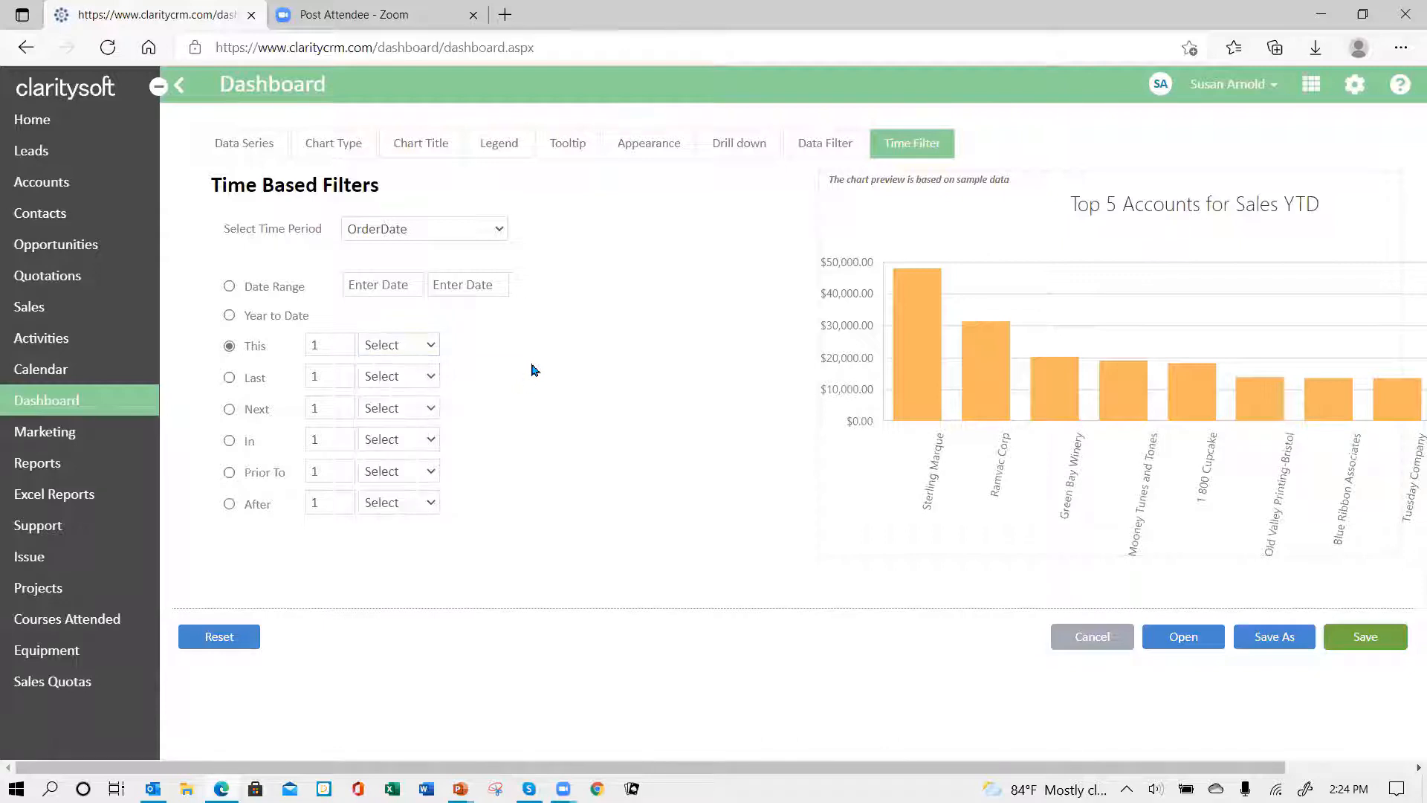
left_click(228, 315)
left_click(229, 286)
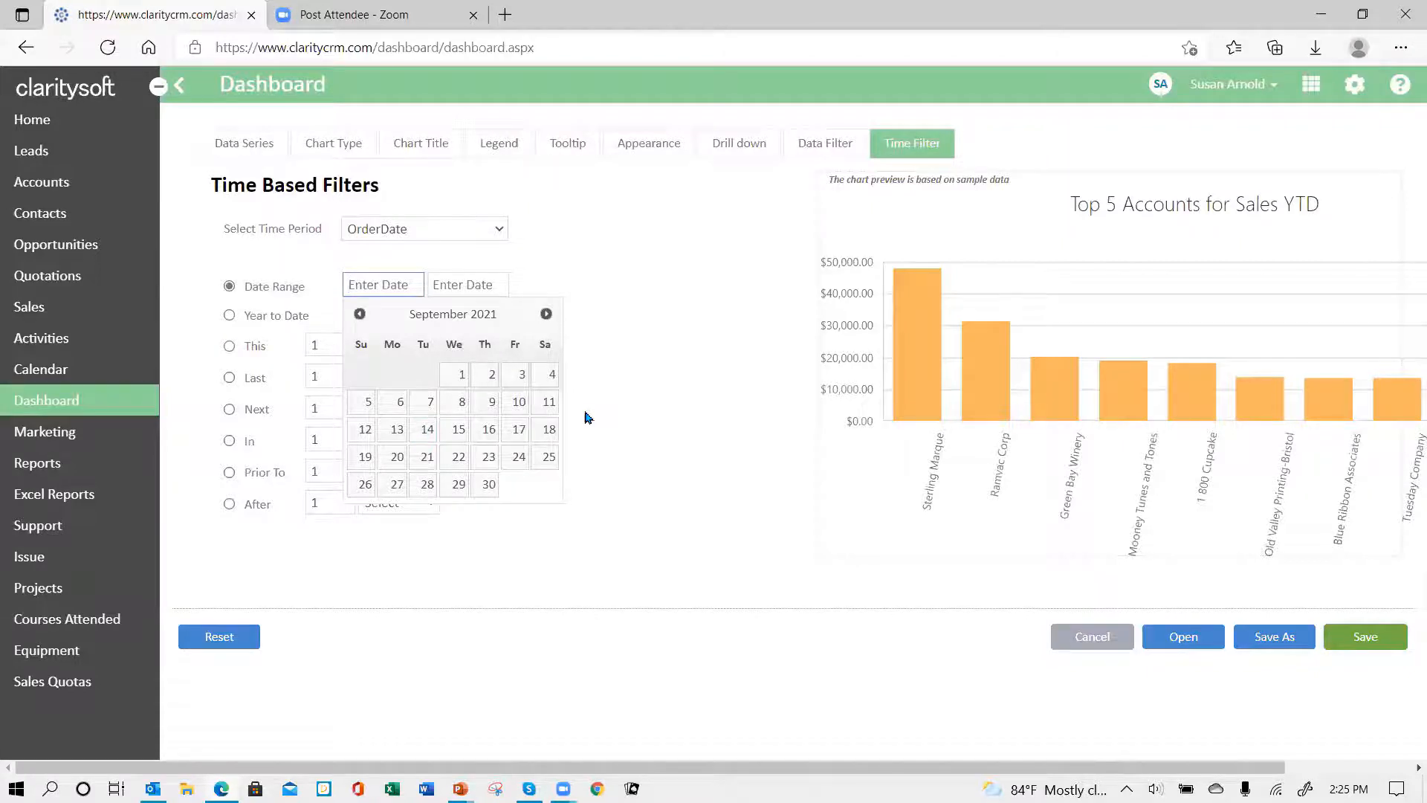
left_click(654, 254)
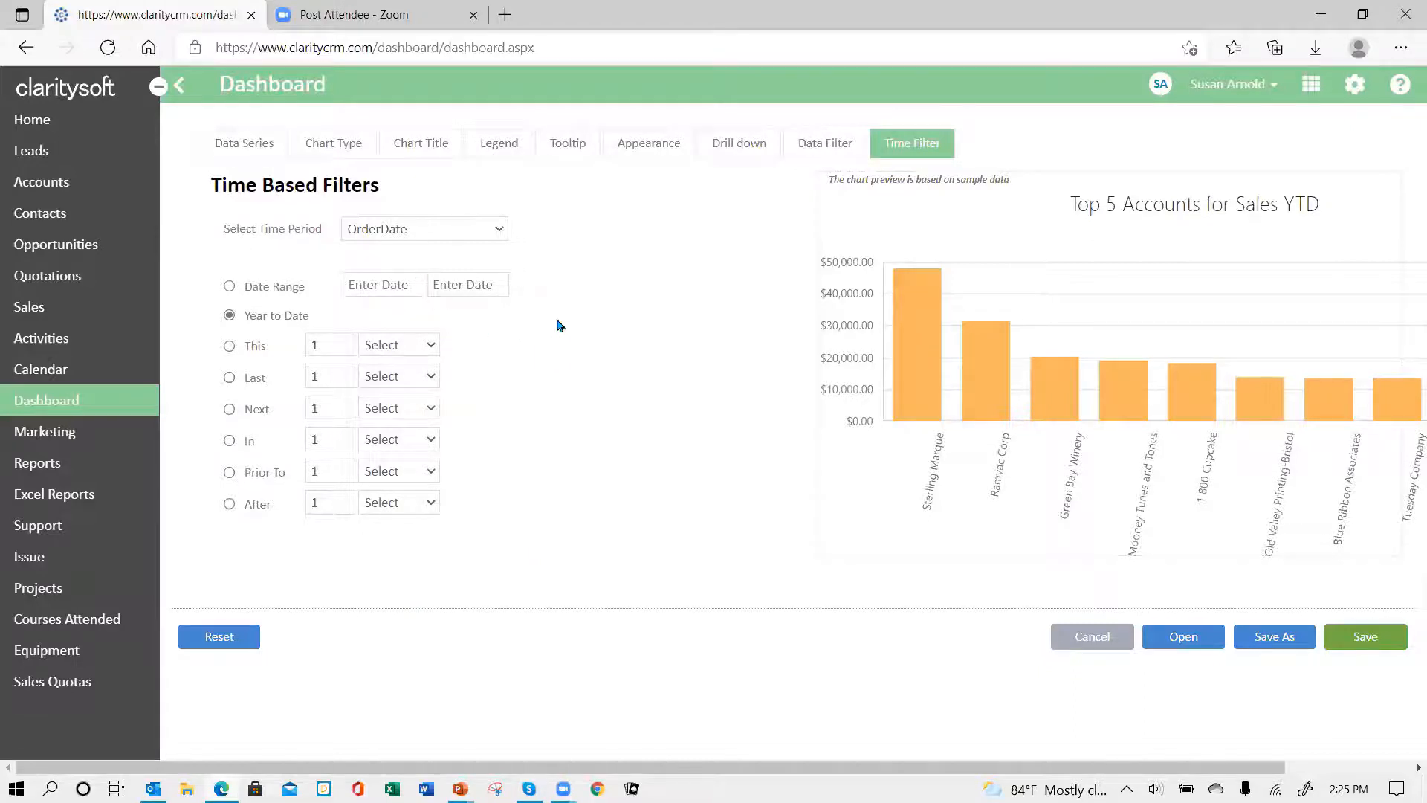
Step: Save the Top 5 Accounts for Sales YTD chart and view its bars on the dashboard
left_click(816, 143)
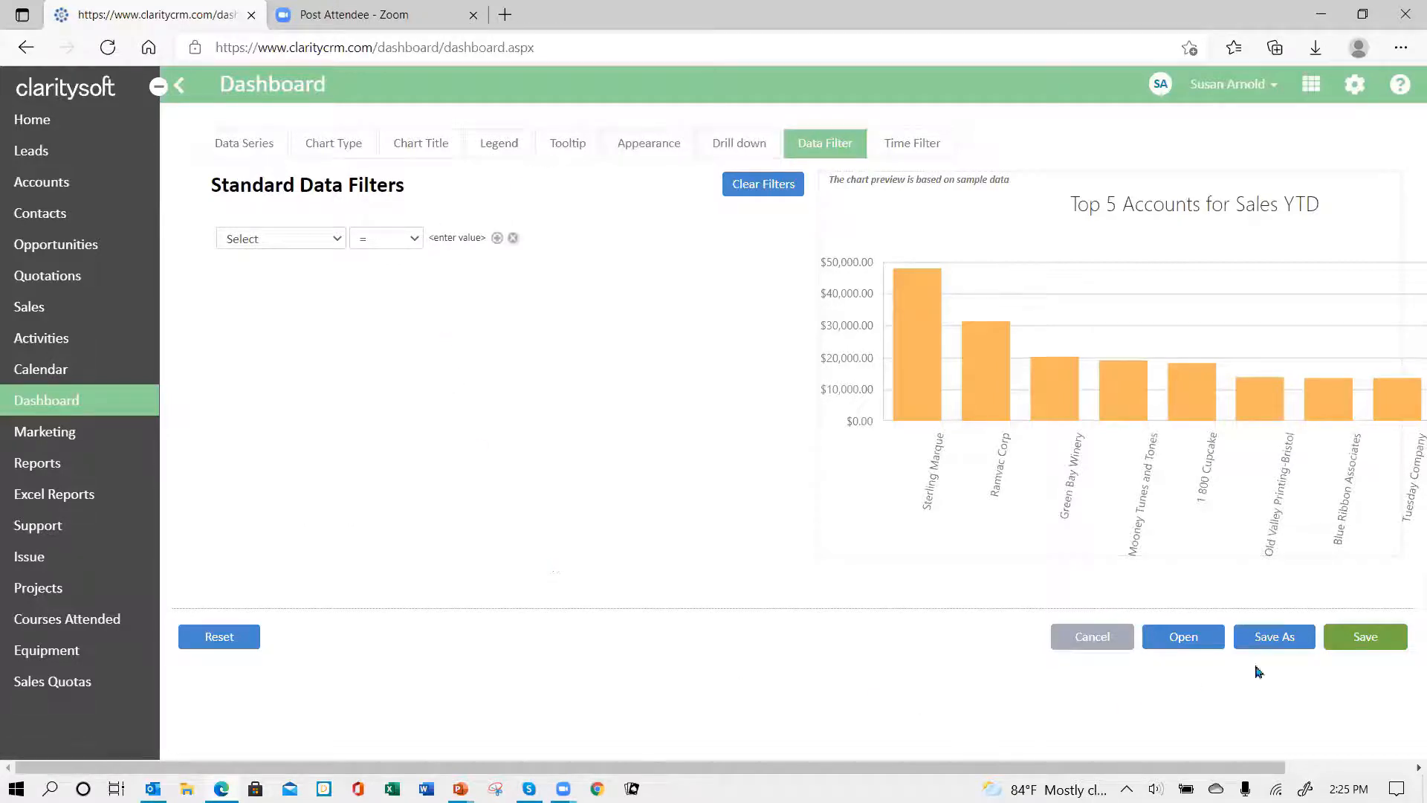
left_click(1366, 640)
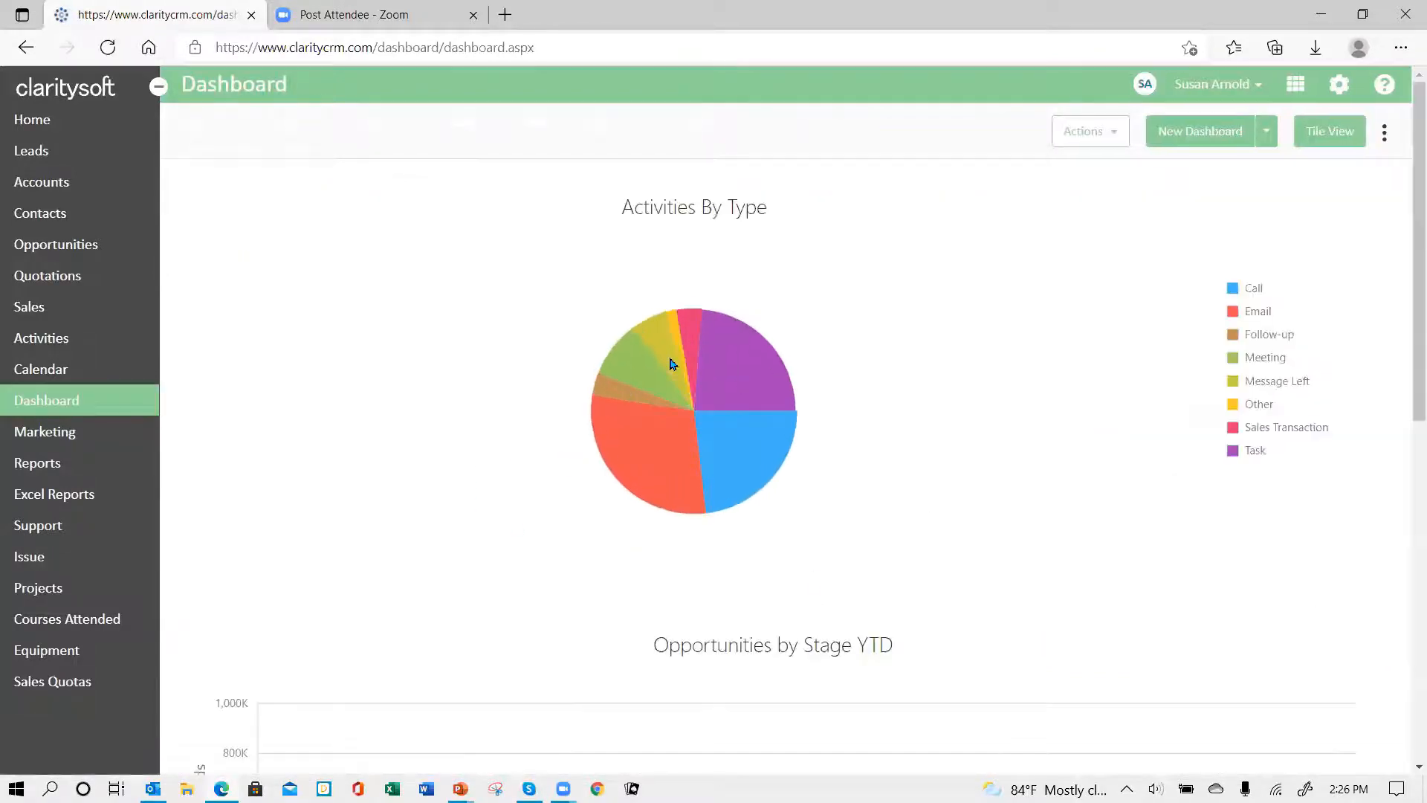
scroll(941, 417, "down", 10)
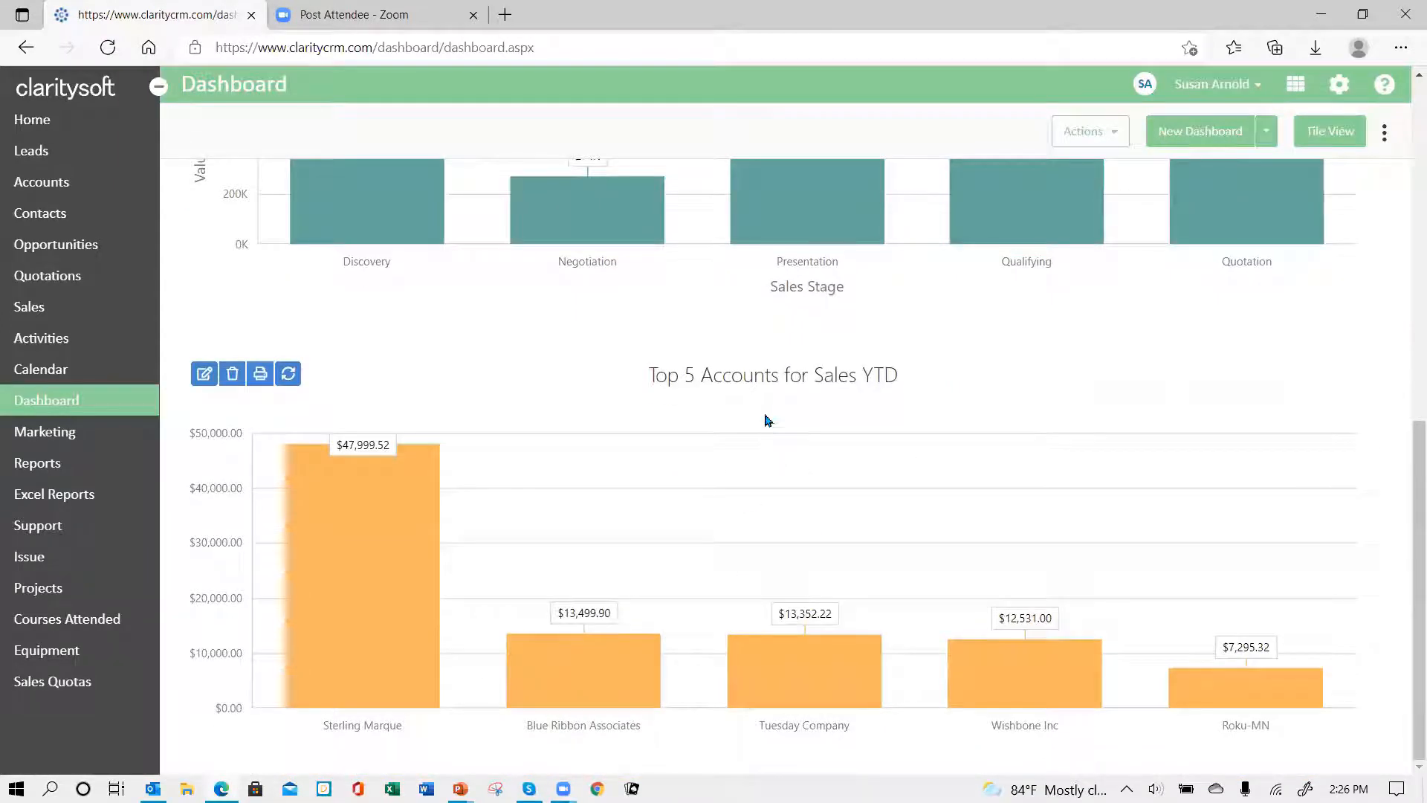
mouse_move(363, 461)
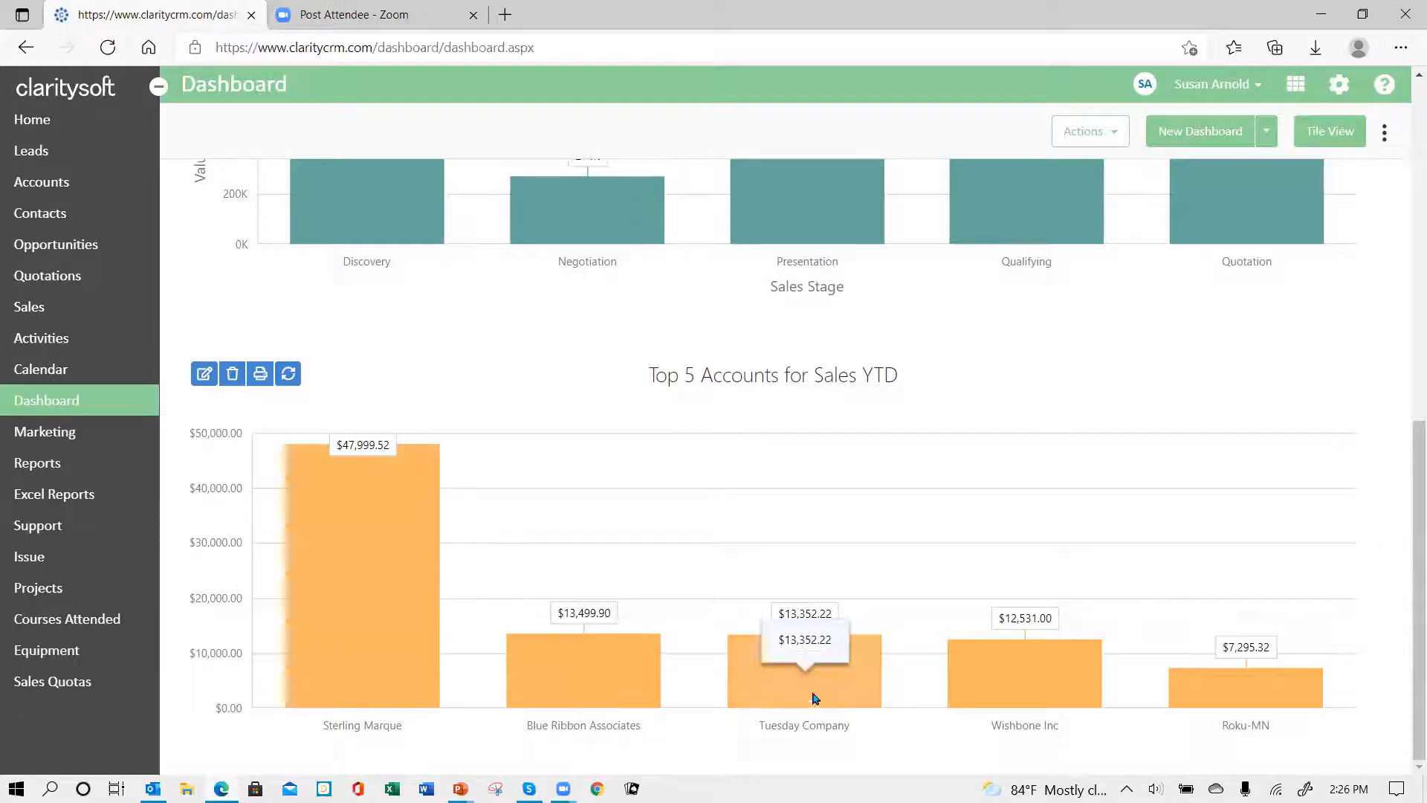
Step: Compare the Top 5 Accounts for Sales YTD chart on the dashboard with the records in the Sales list
mouse_move(1234, 691)
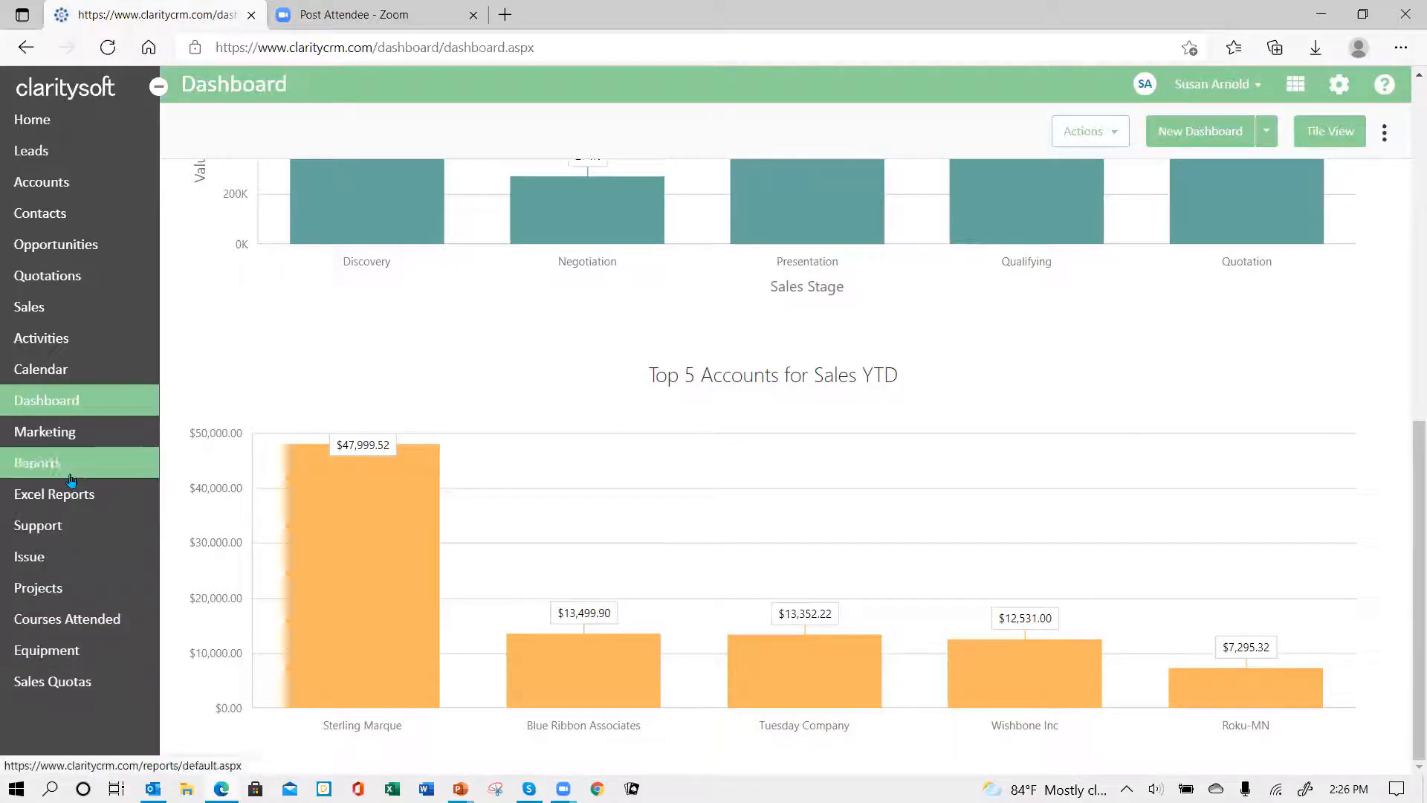
left_click(25, 313)
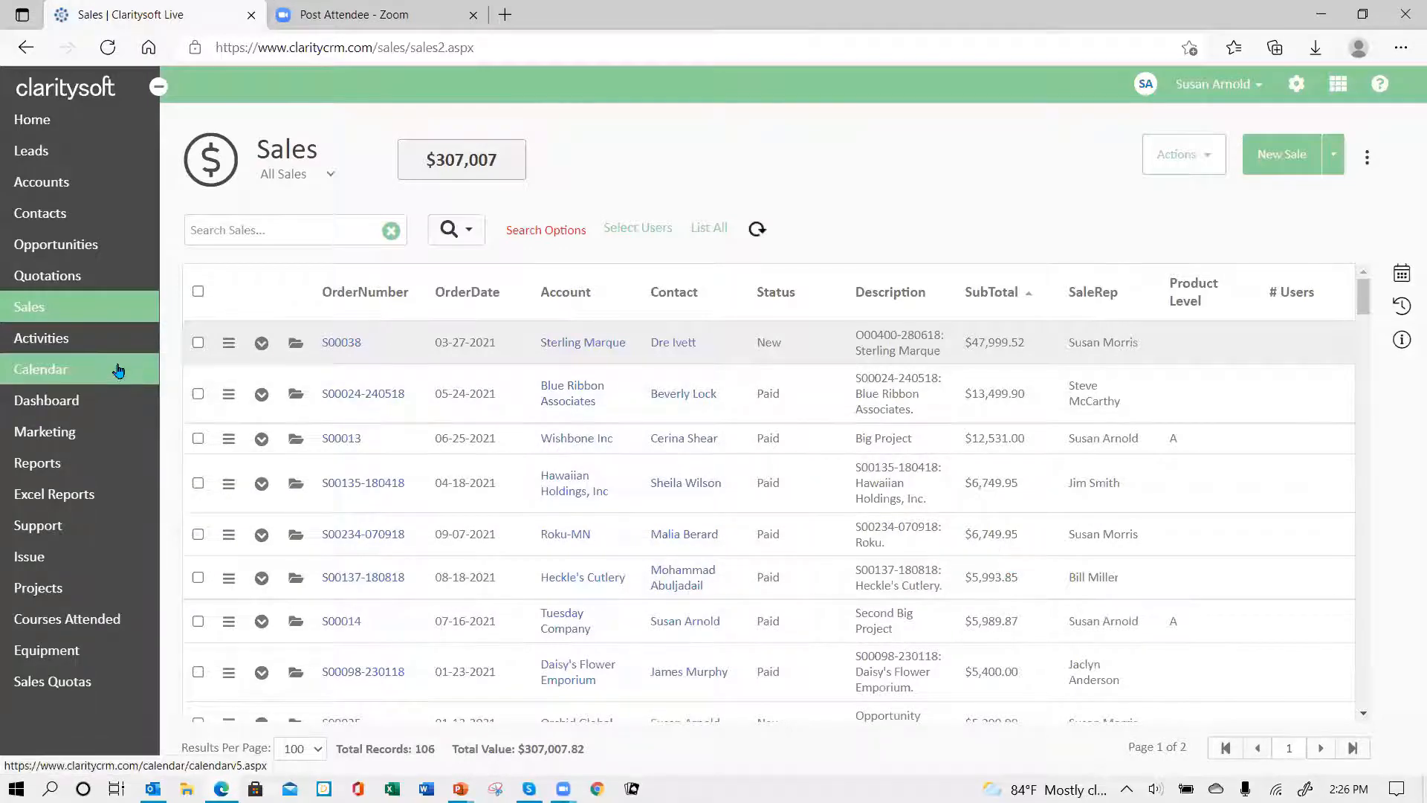
left_click(46, 403)
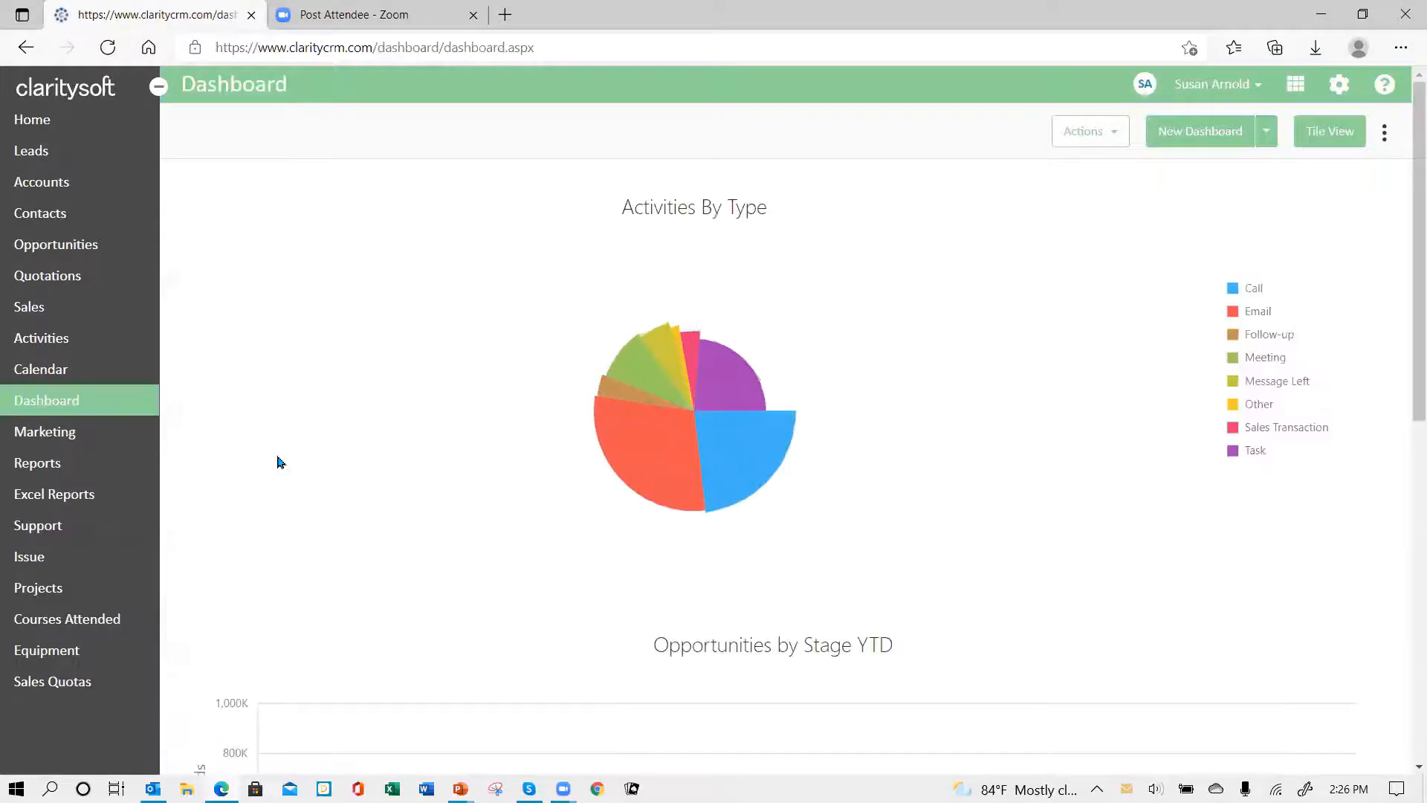
scroll(733, 583, "down", 7)
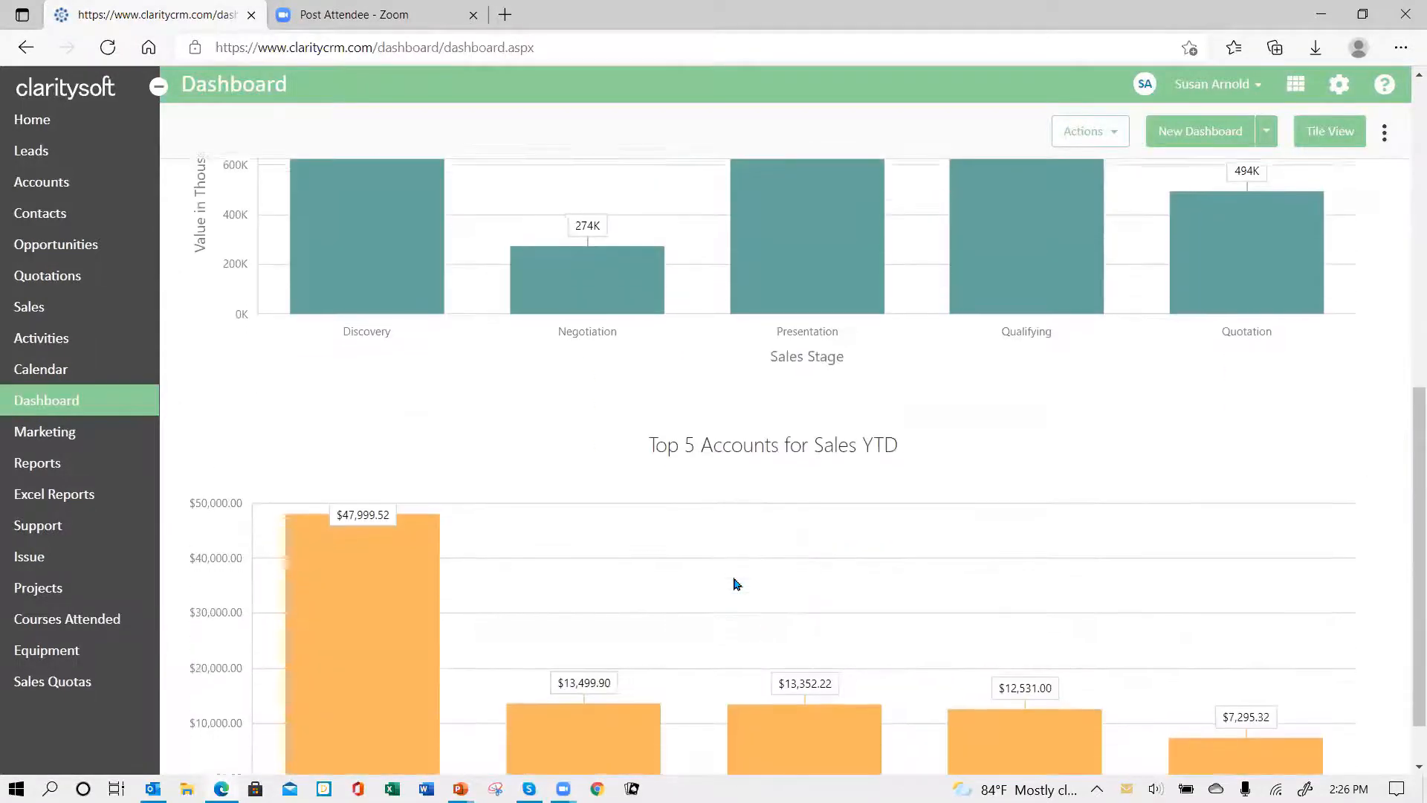
scroll(734, 584, "down", 1)
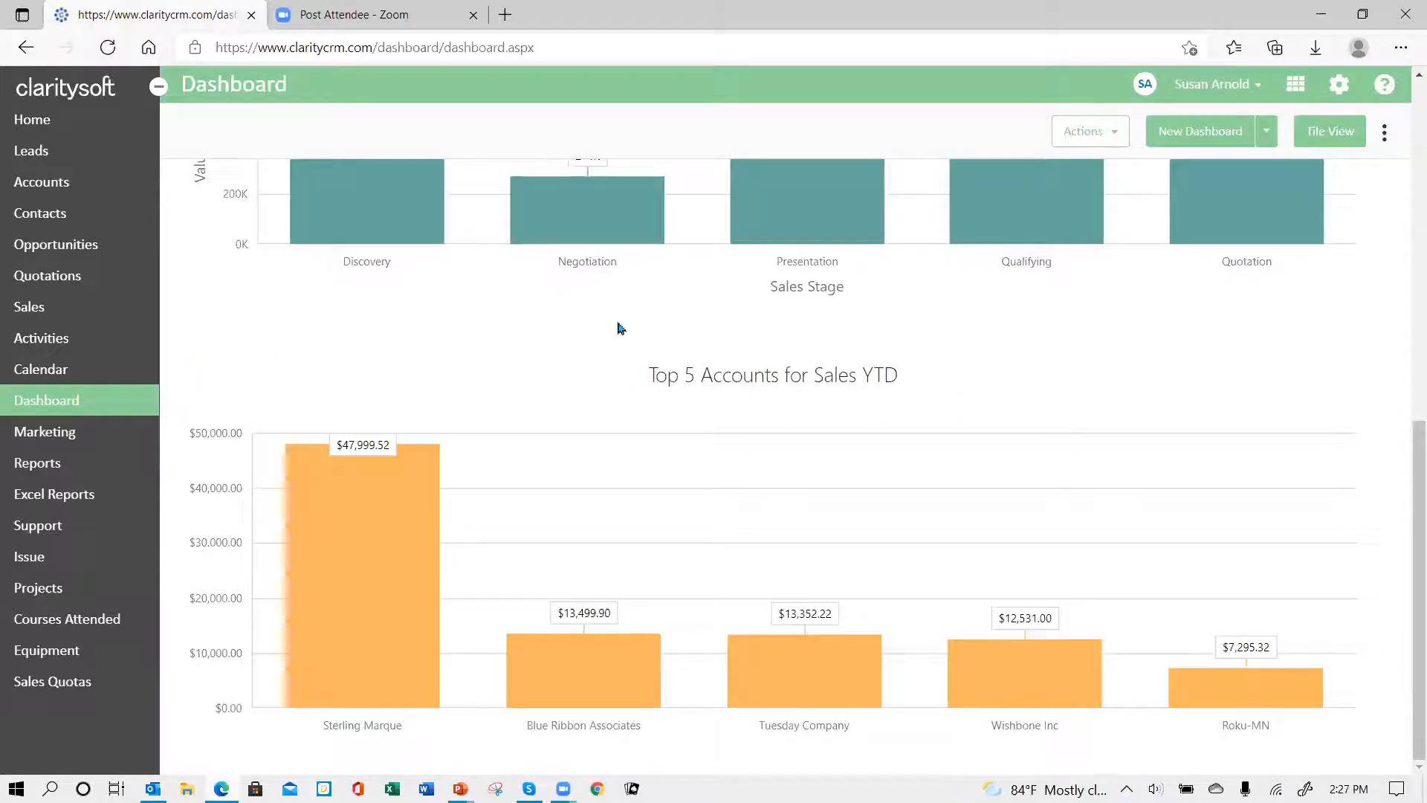
Step: Create a new dashboard chart that uses Sales as its data source
left_click(1194, 134)
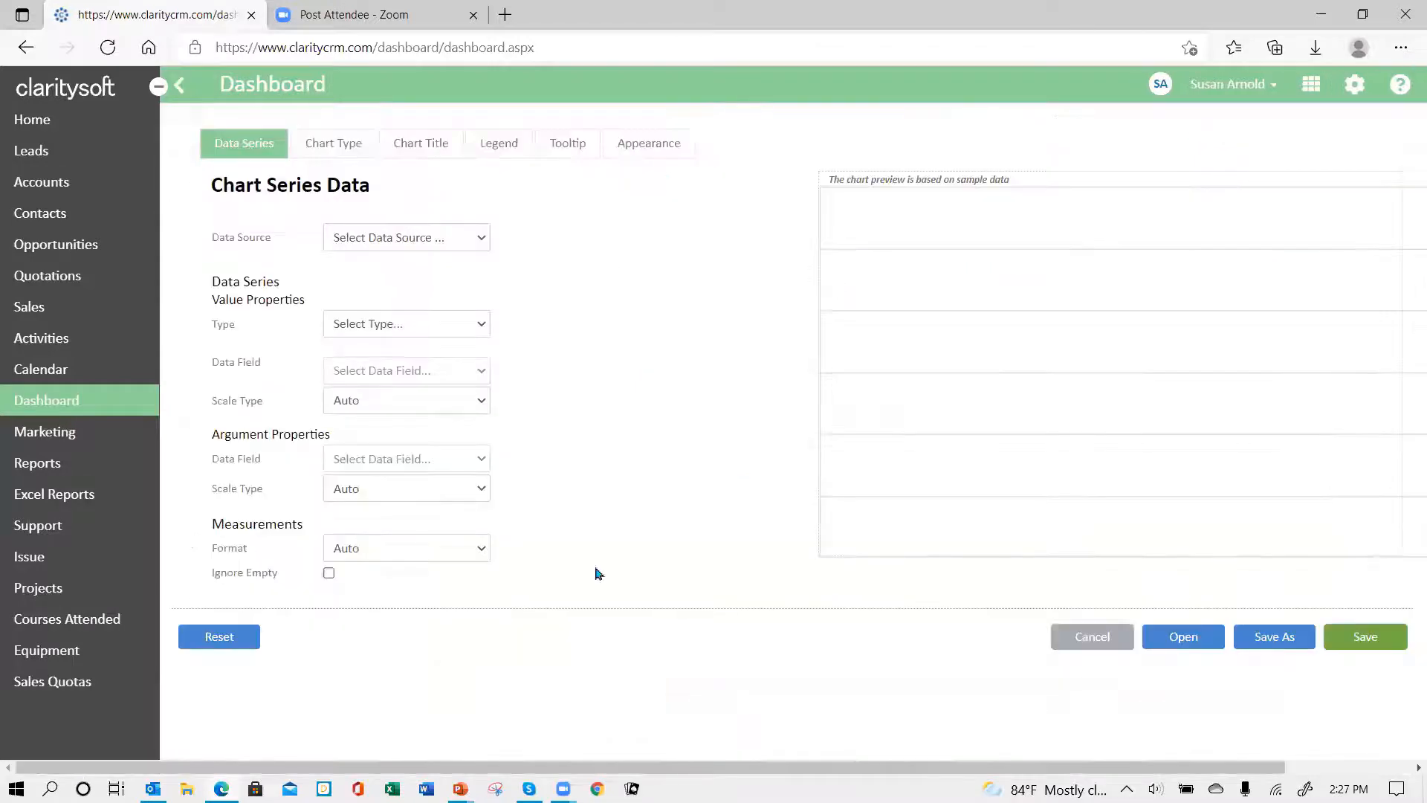
left_click(481, 239)
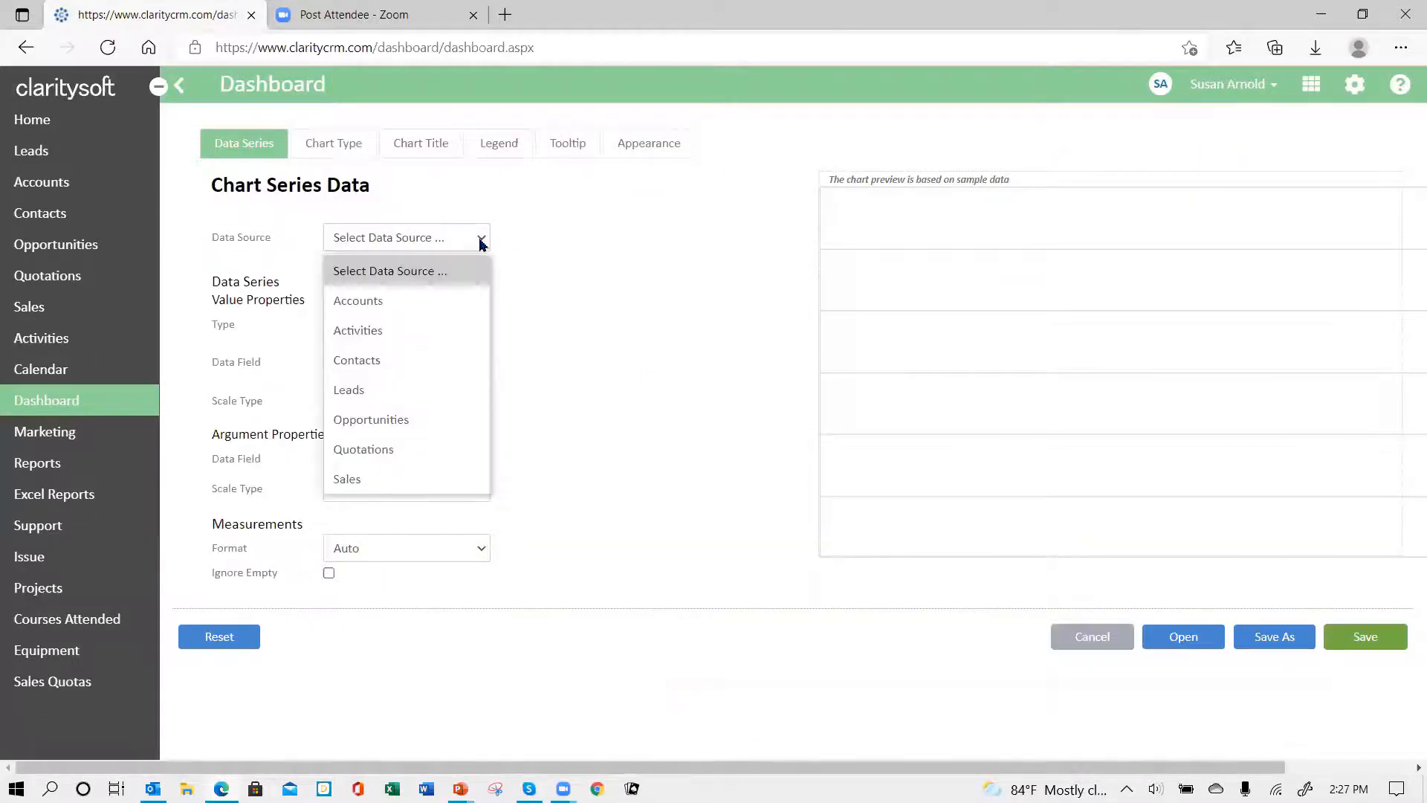
left_click(432, 472)
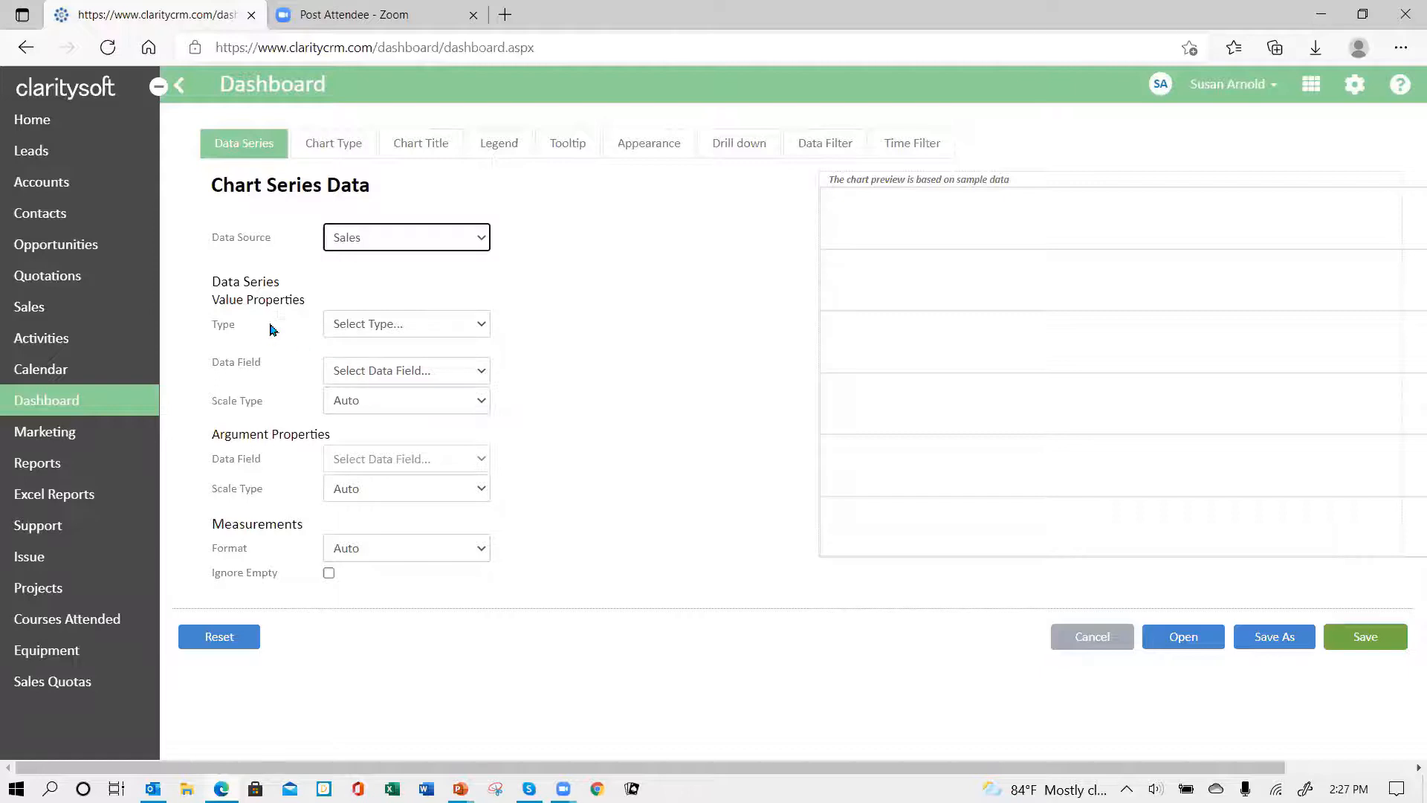
Step: Set the chart's value to the Sum of SubTotal function with a Percent scale type
left_click(471, 325)
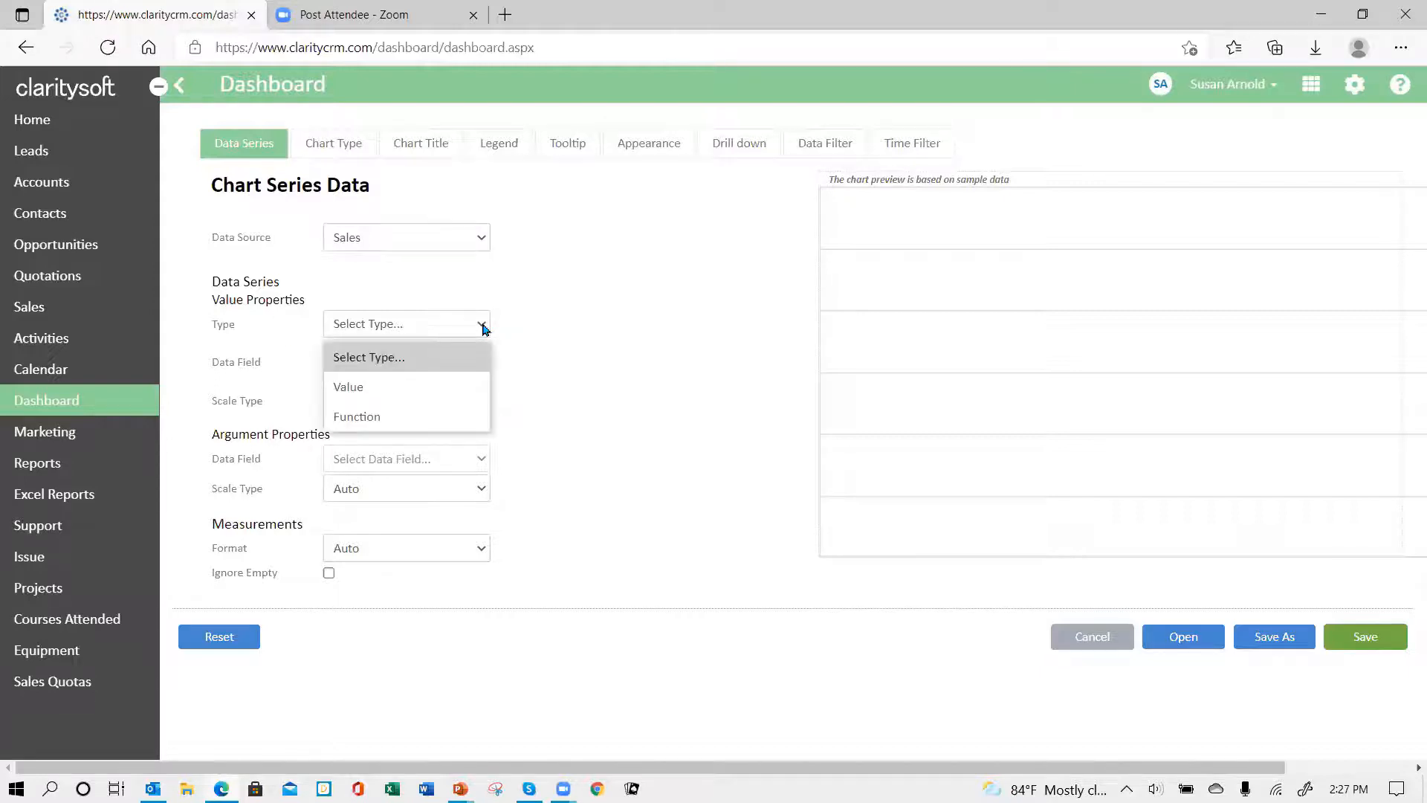
left_click(443, 418)
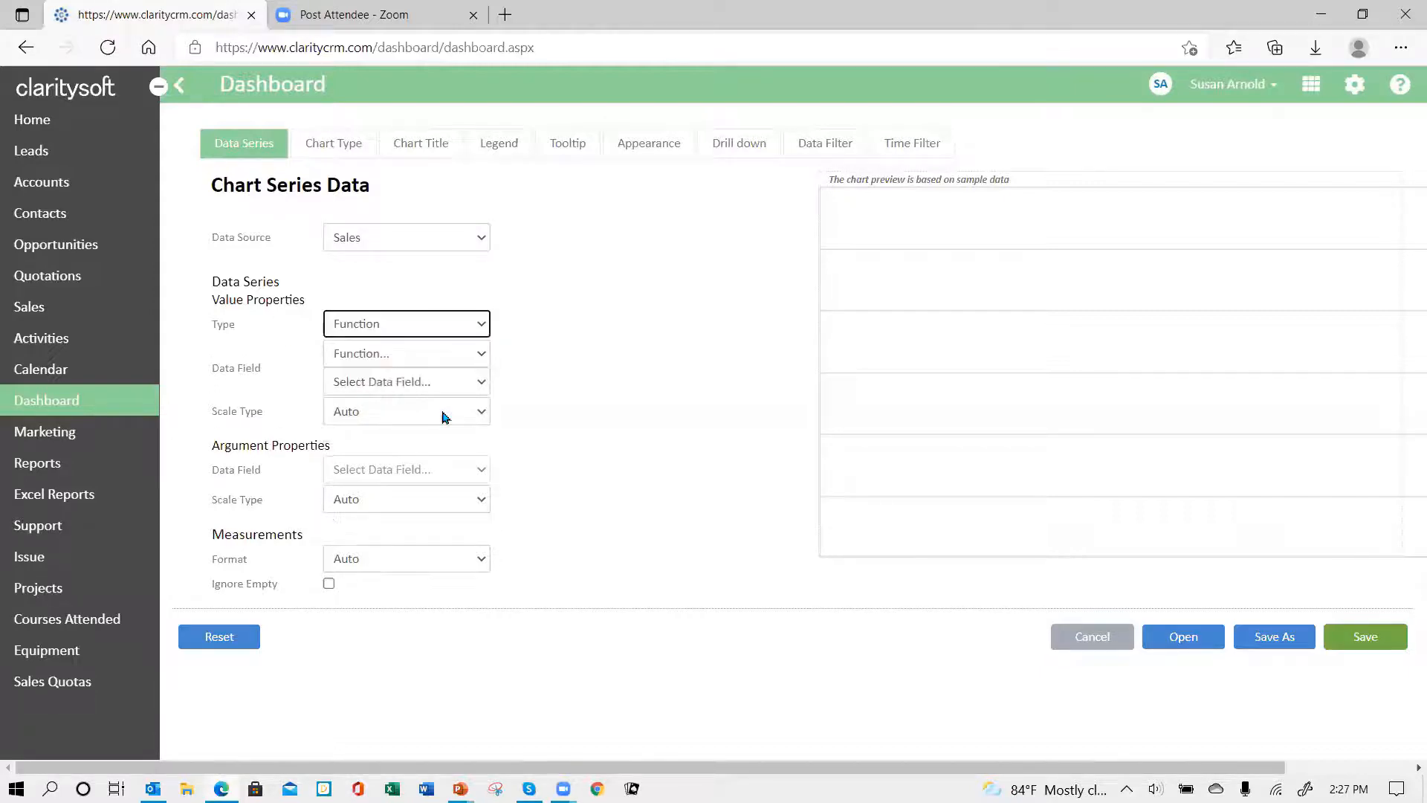
left_click(479, 357)
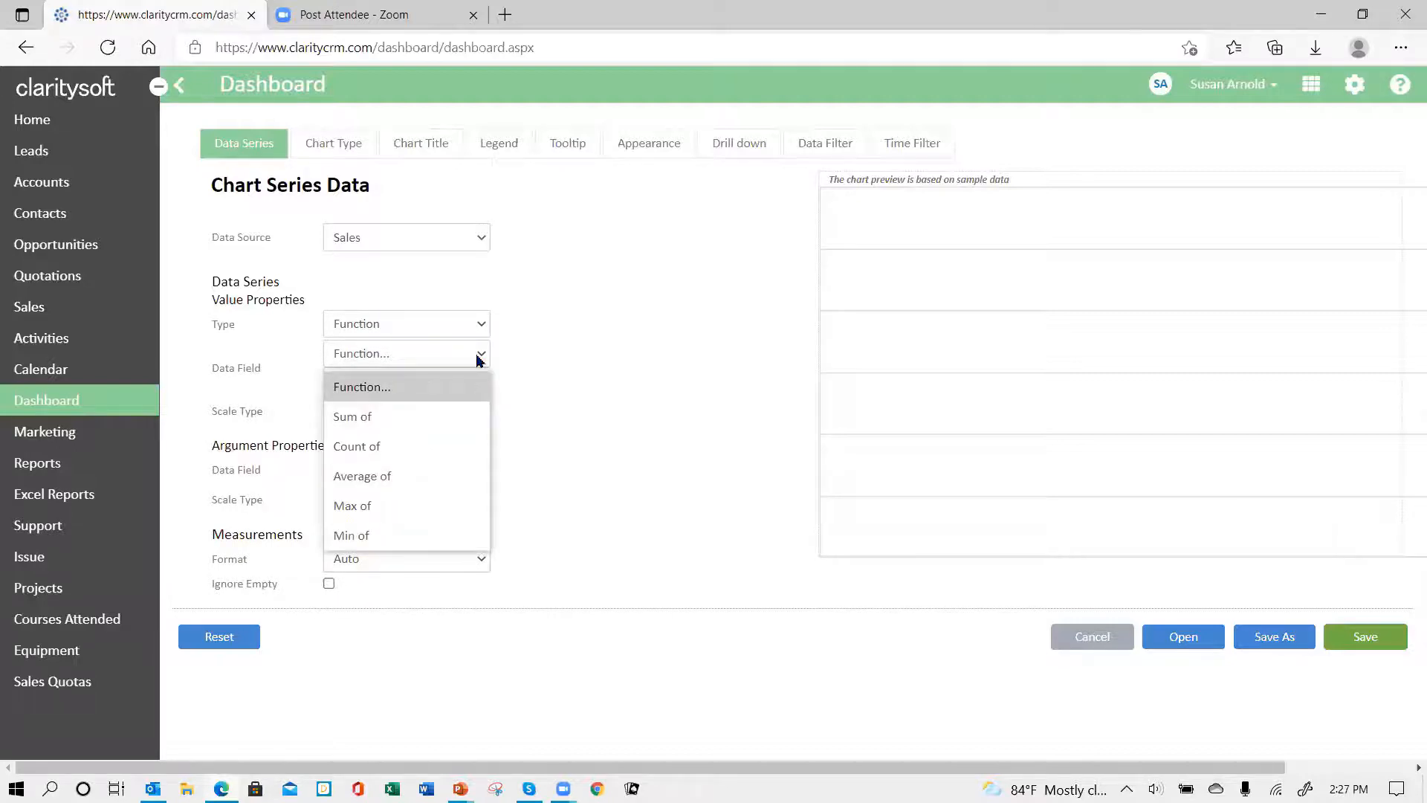
left_click(424, 416)
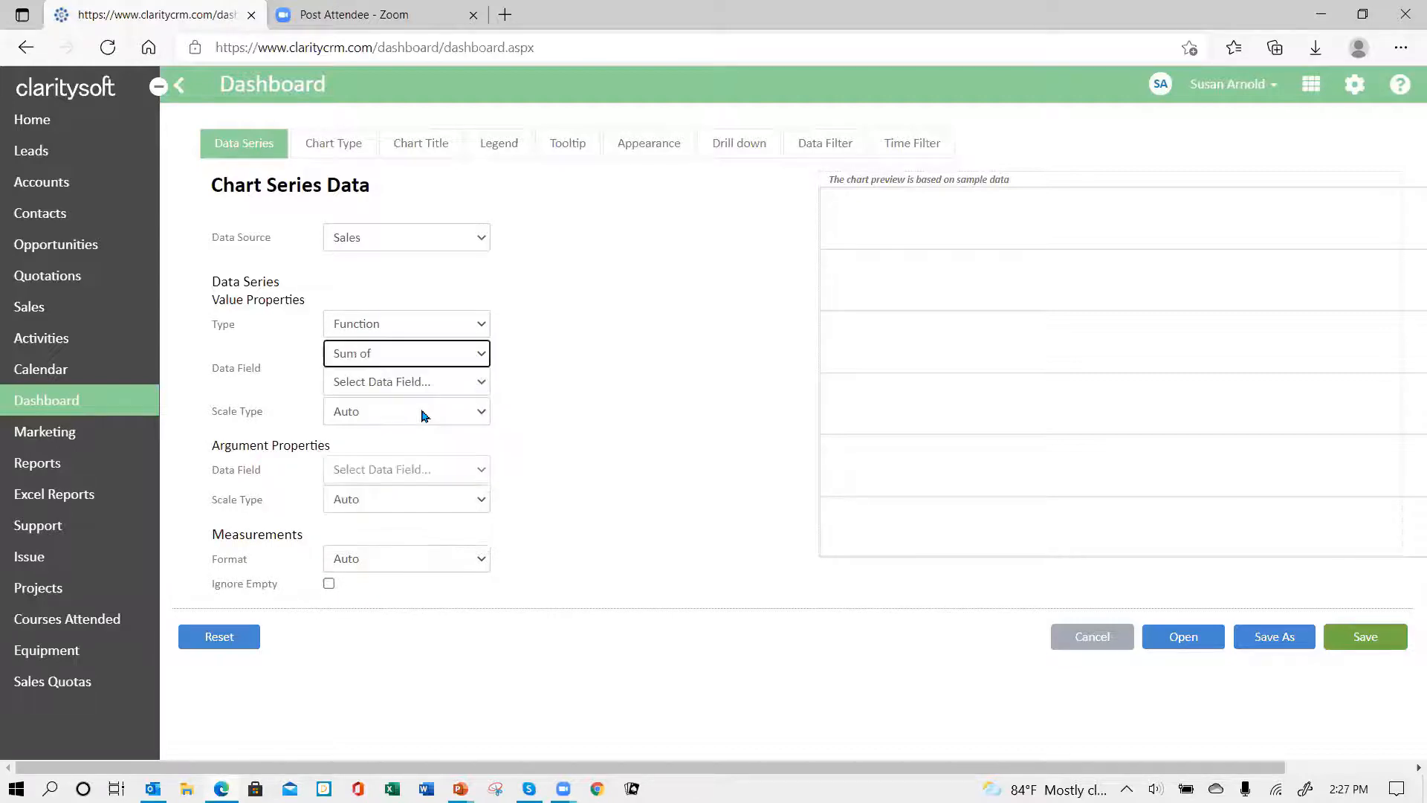
left_click(480, 382)
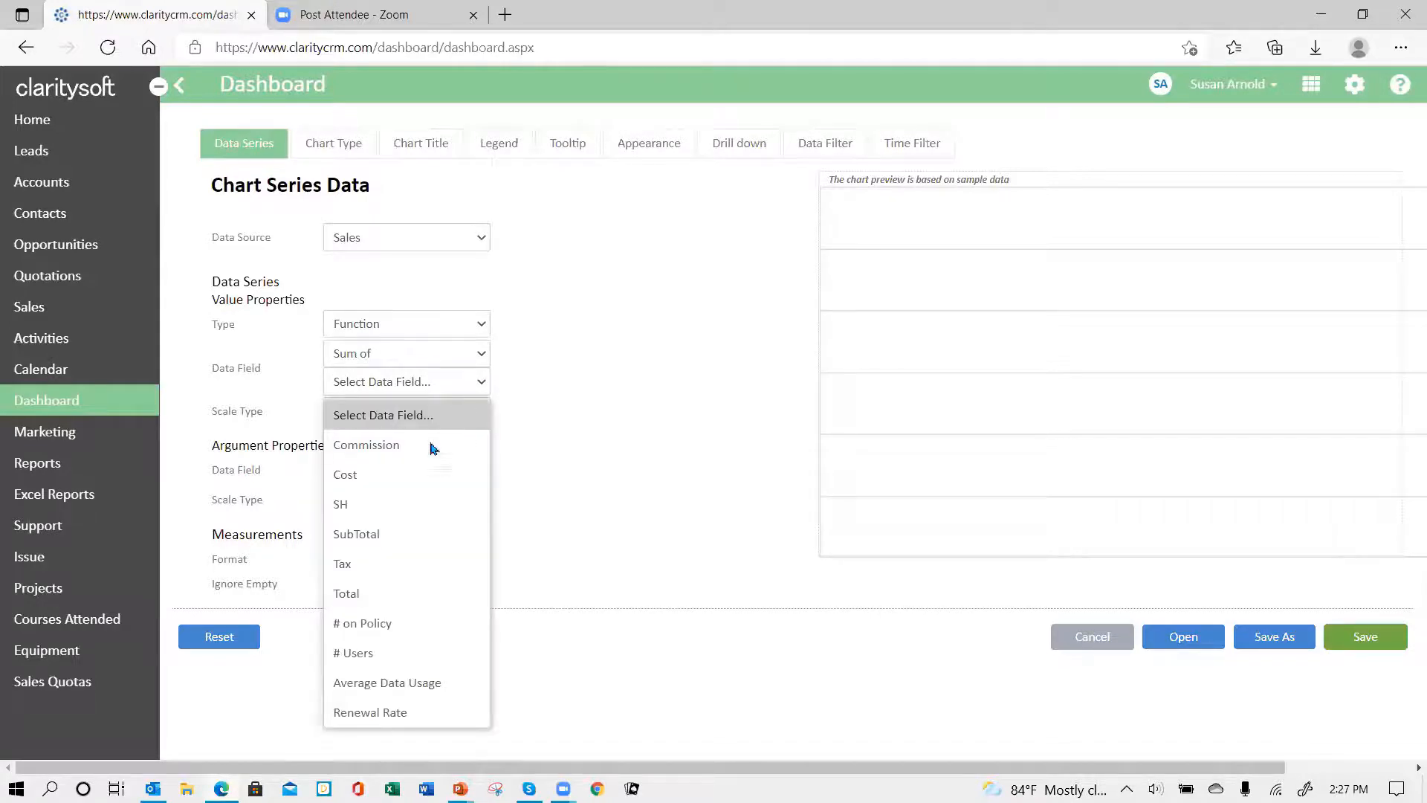
left_click(414, 535)
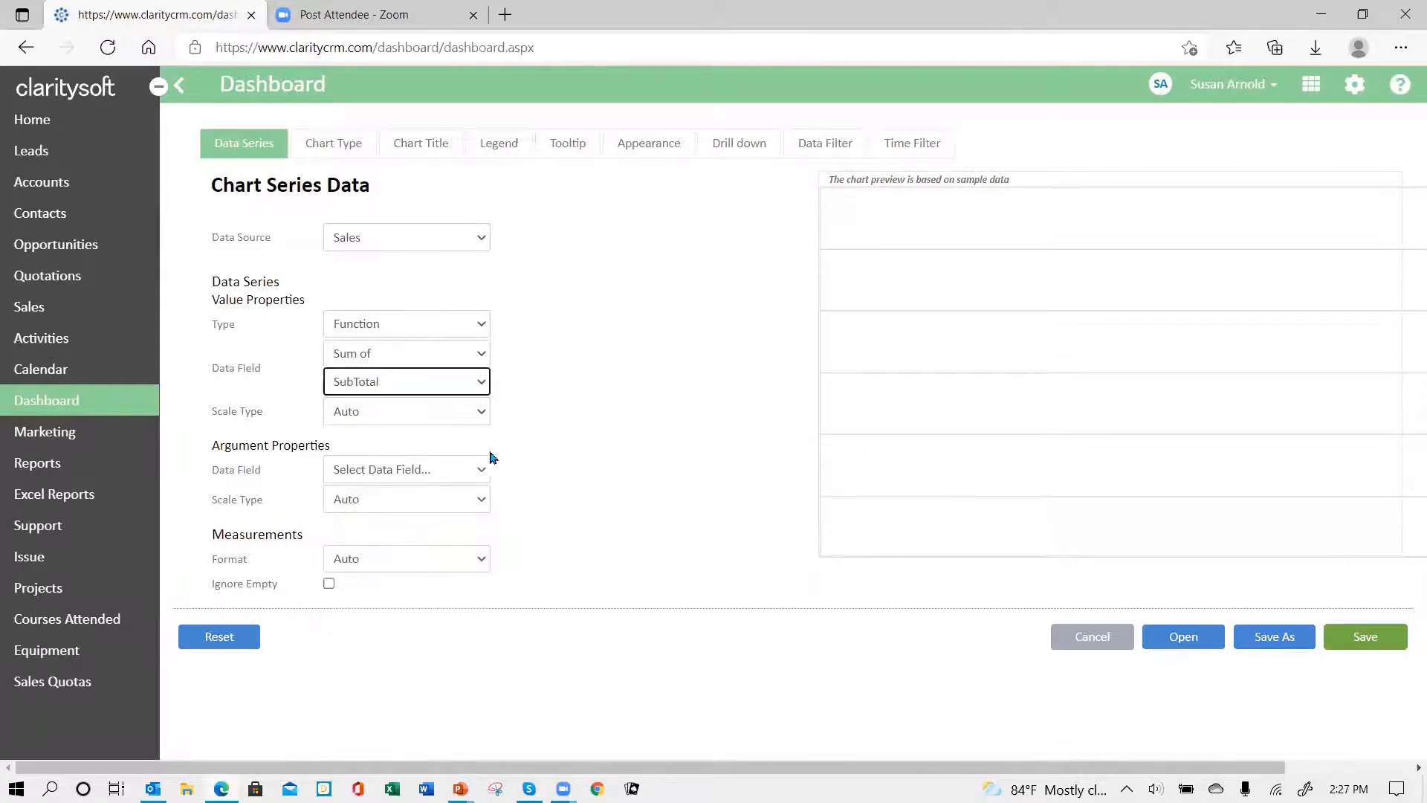
left_click(481, 413)
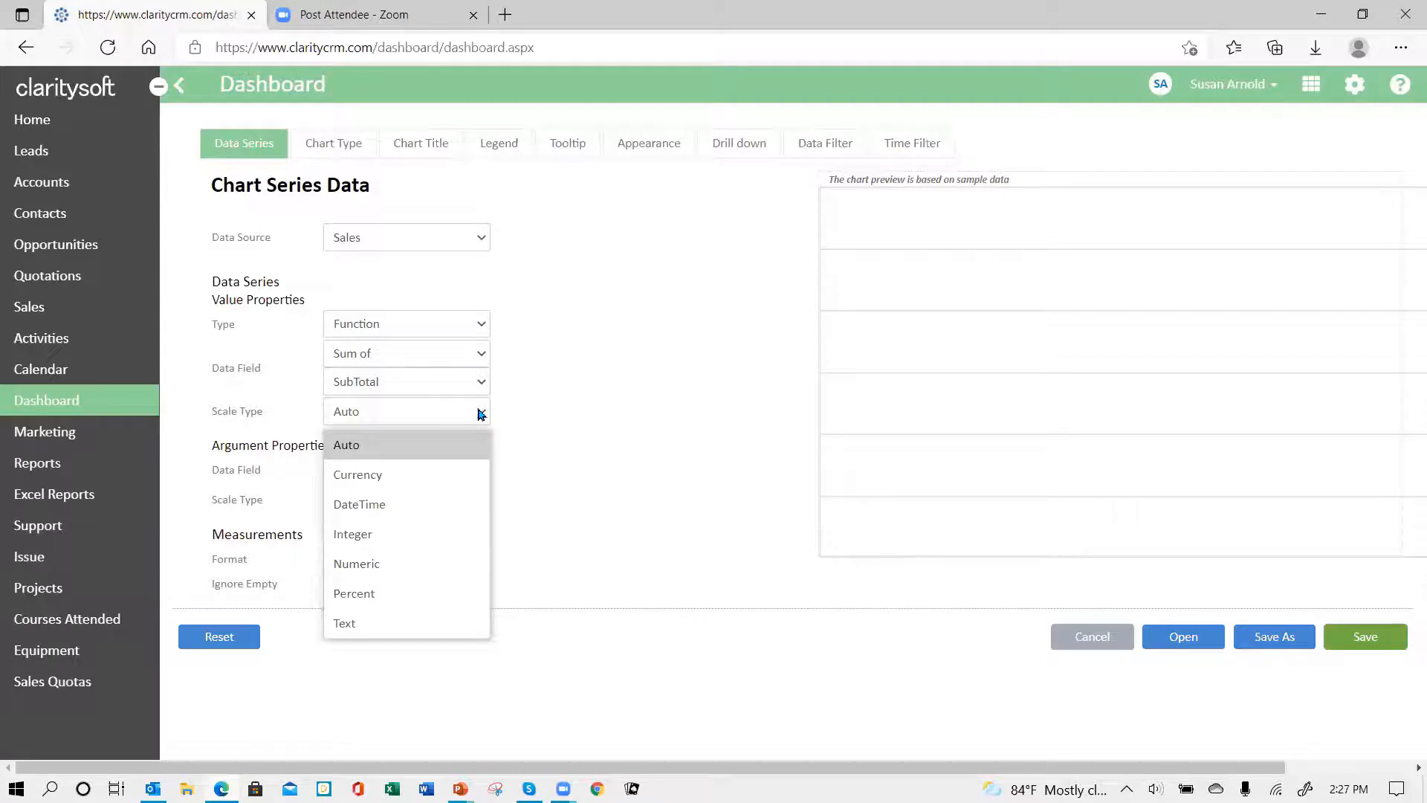
left_click(435, 593)
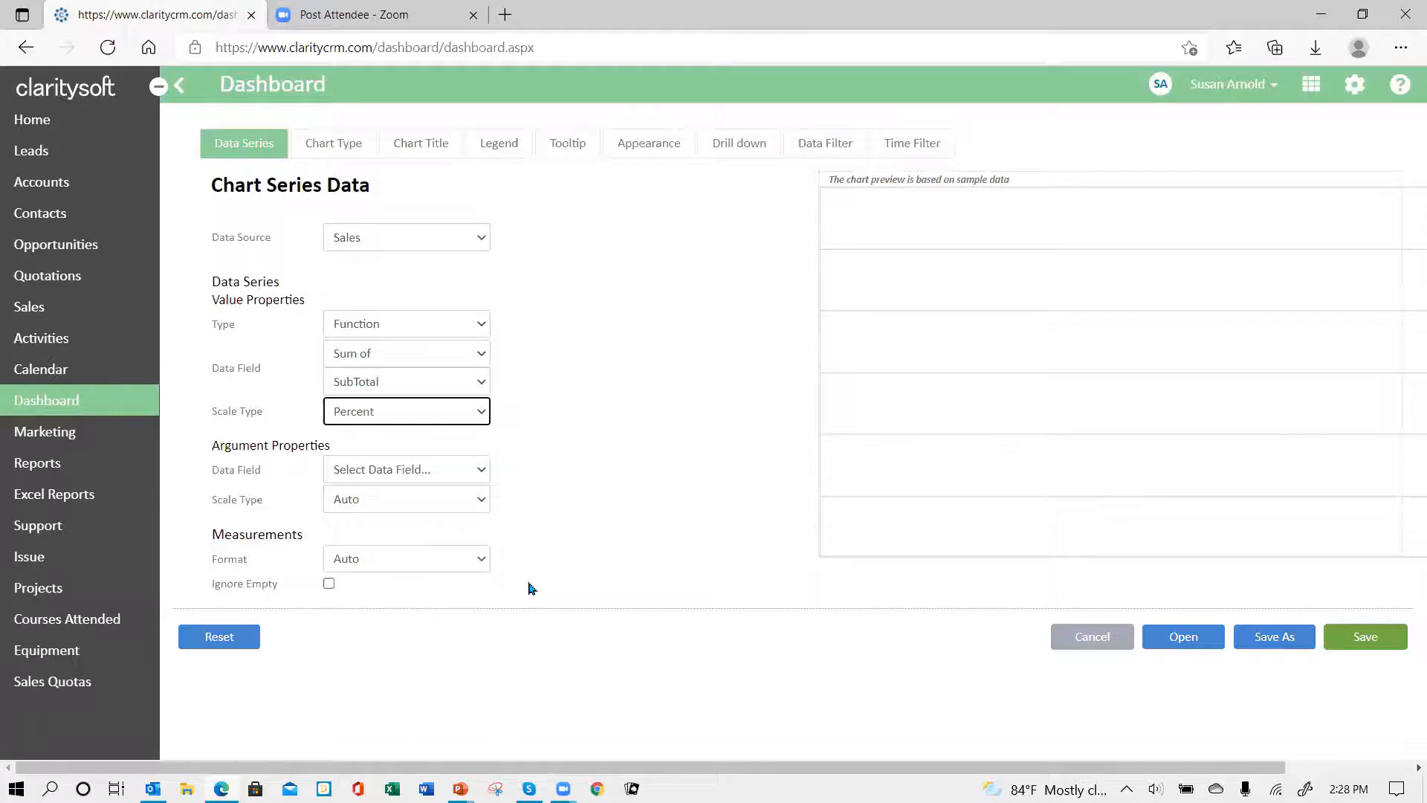
Step: Use SaleRep as the chart's argument field and ignore empty values, keeping the argument scale and measurement format on Auto
left_click(481, 475)
left_click(502, 444)
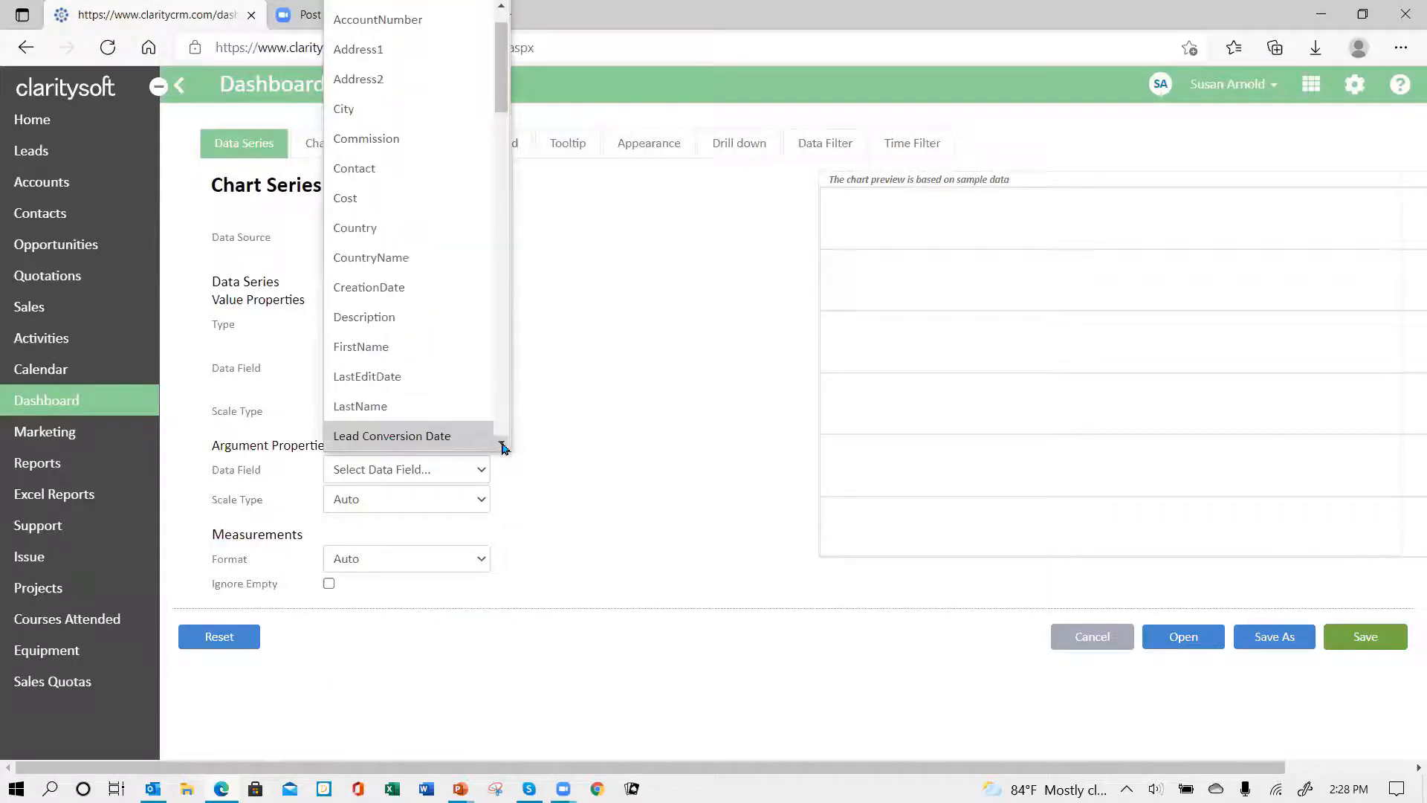
scroll(502, 446, "down", 3)
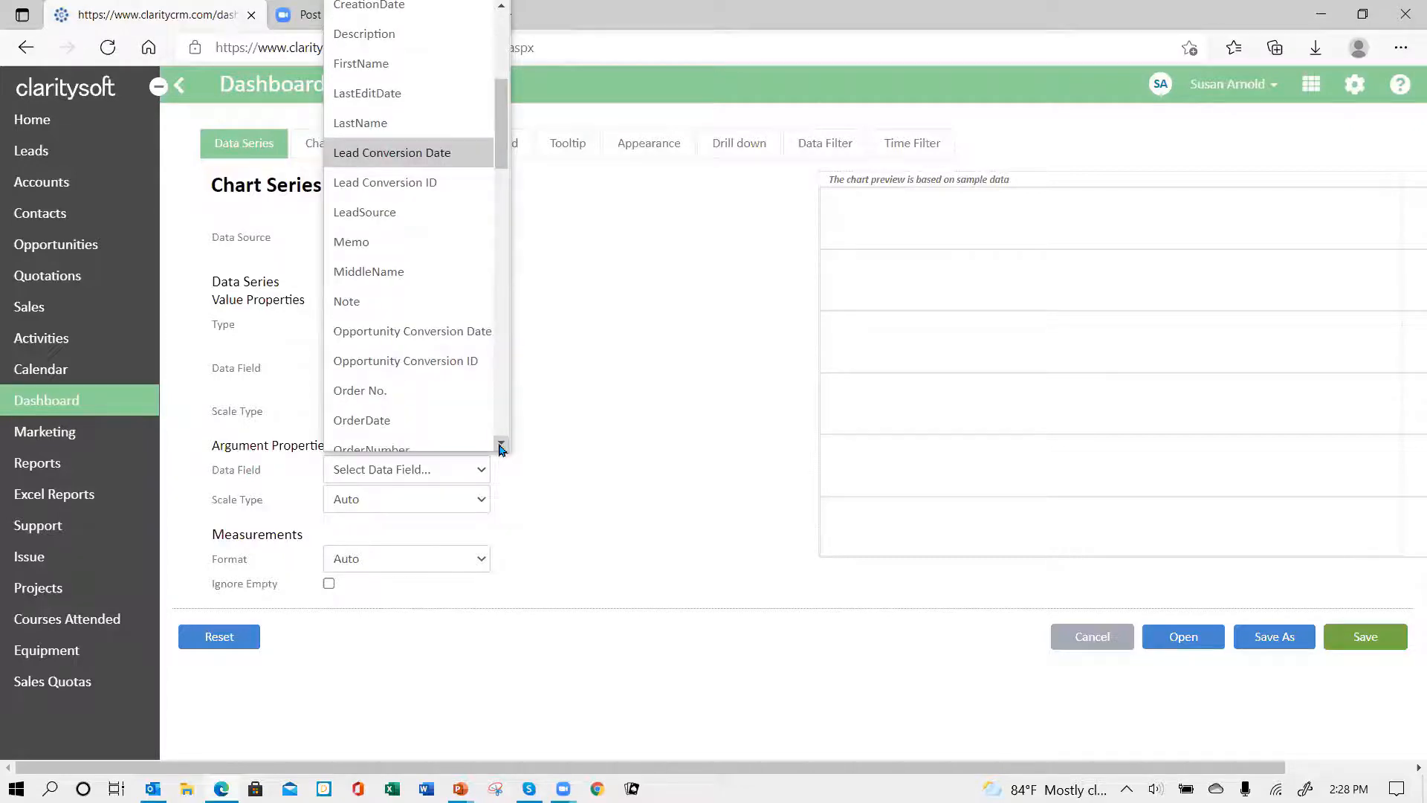
scroll(502, 446, "down", 4)
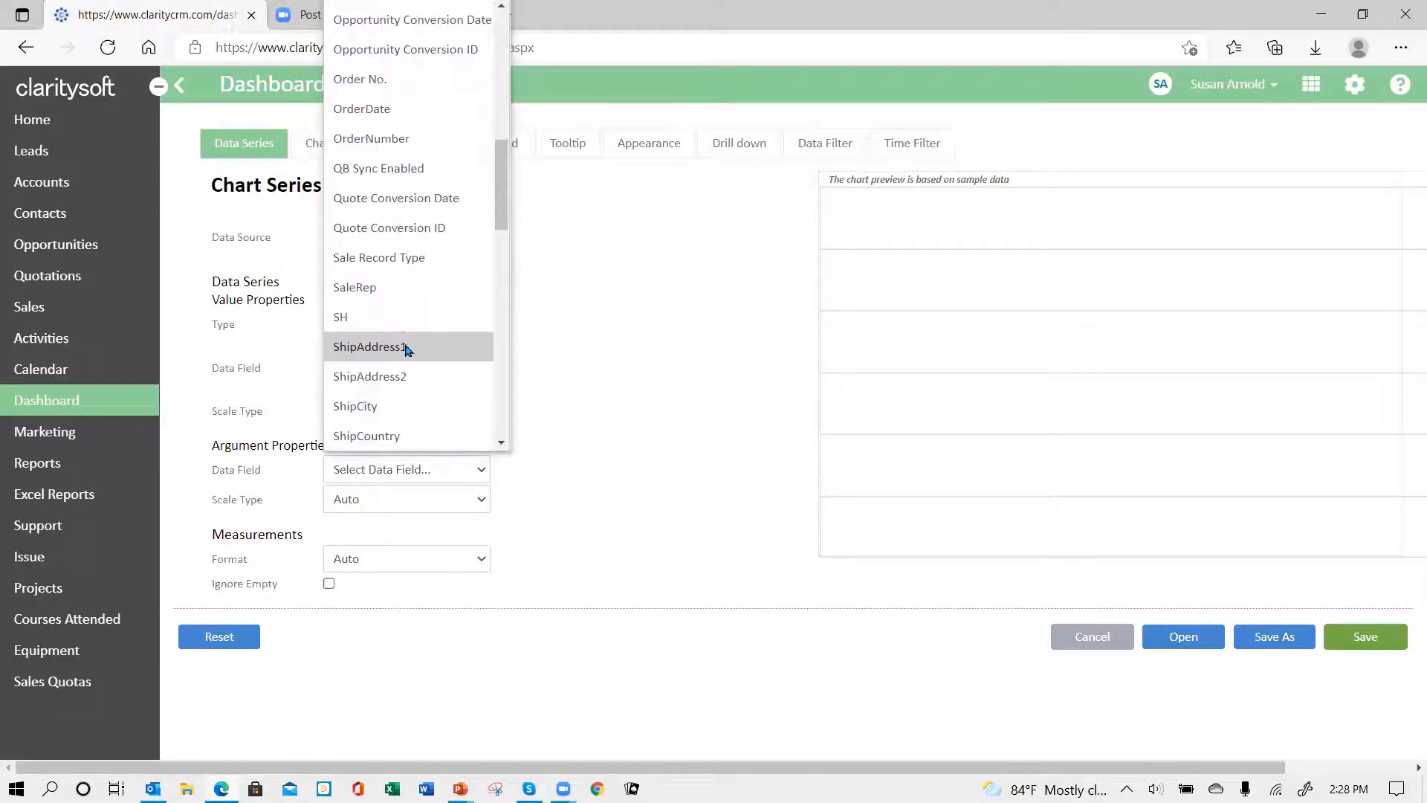
left_click(383, 288)
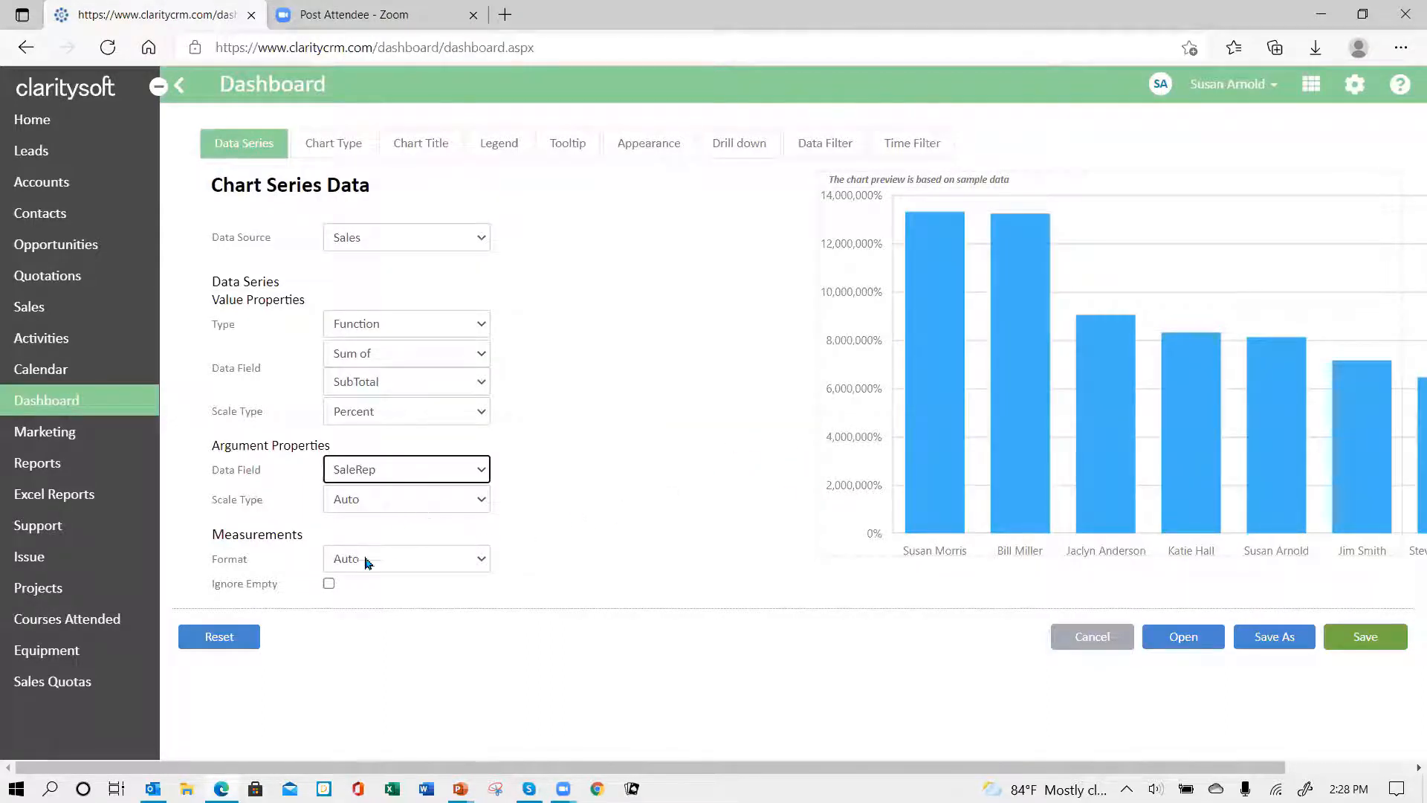
left_click(328, 583)
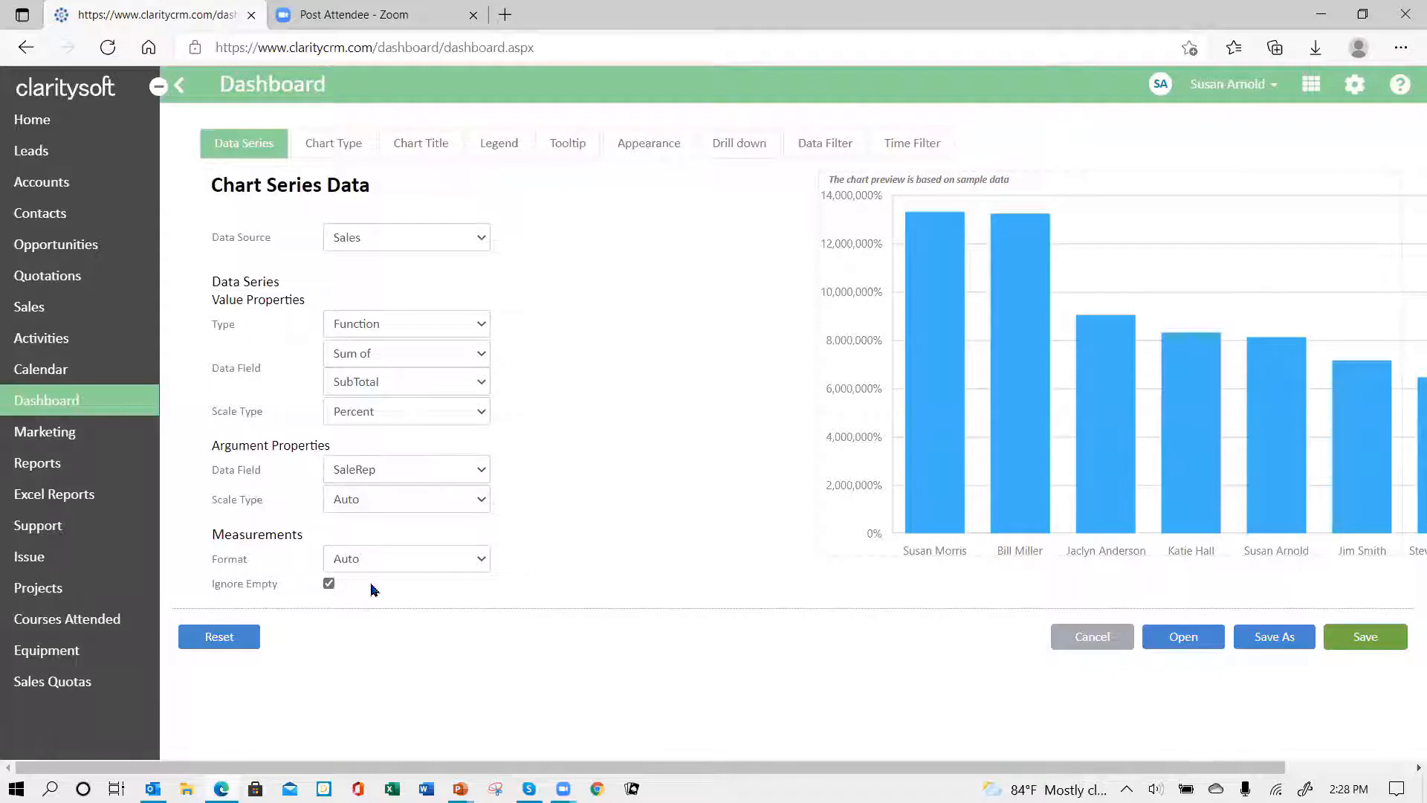
left_click(482, 562)
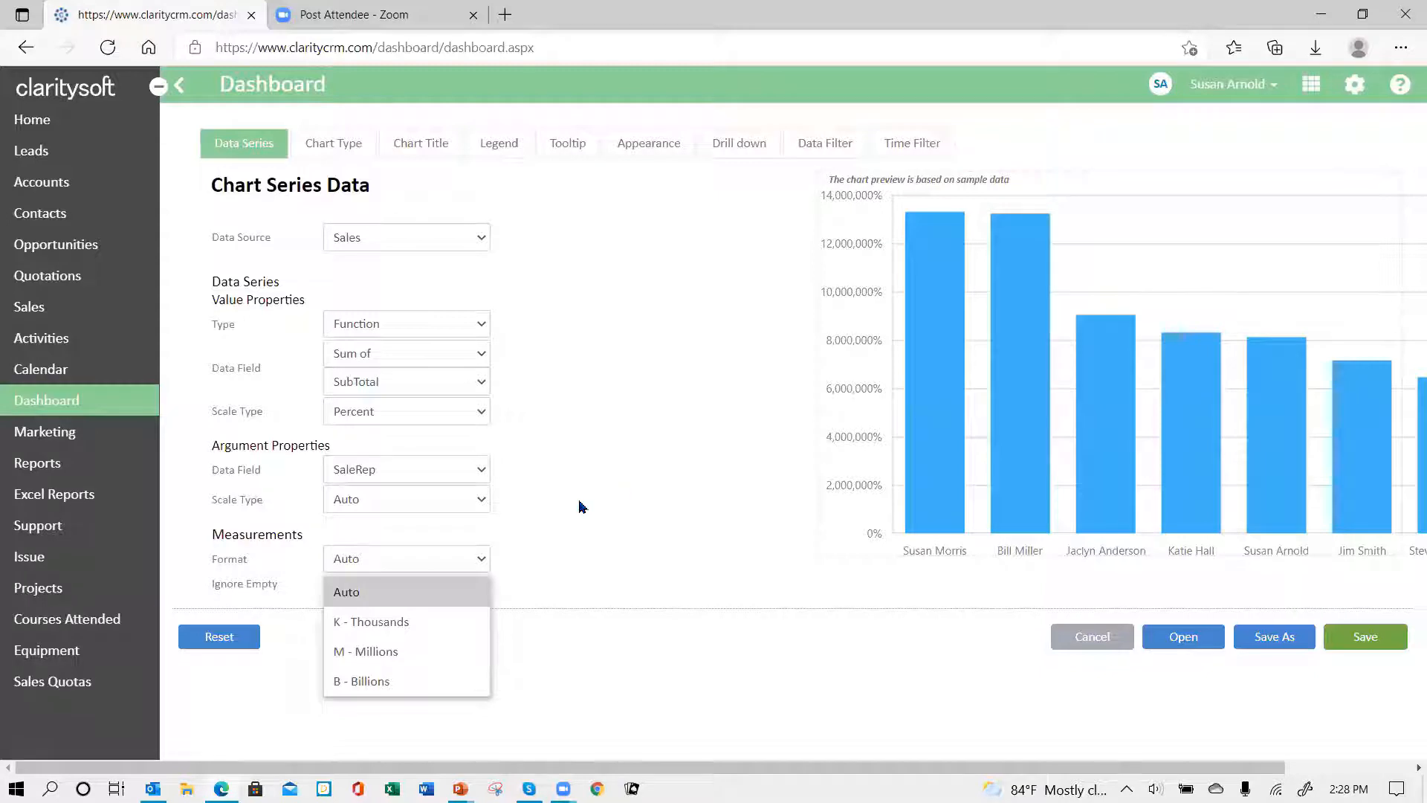
left_click(538, 549)
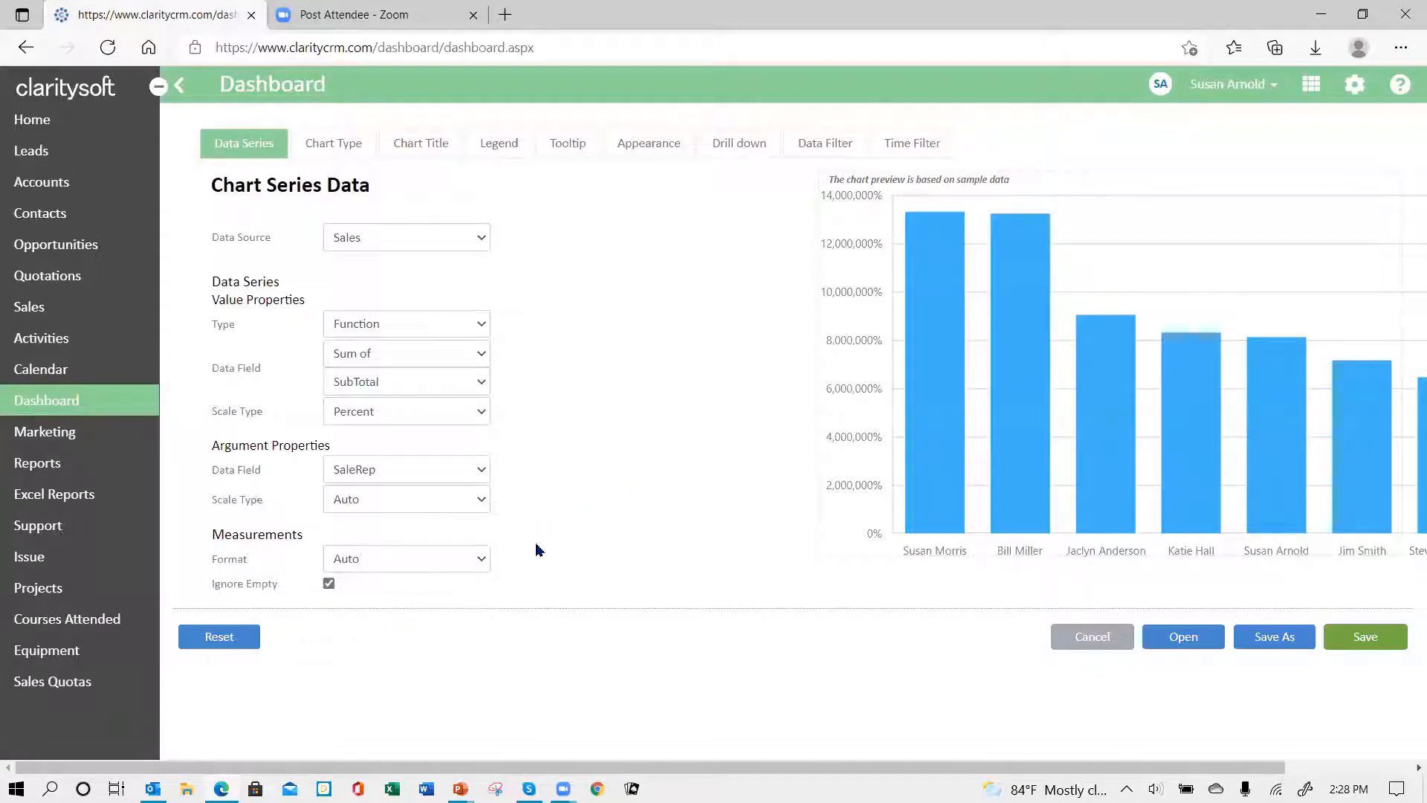
left_click(485, 504)
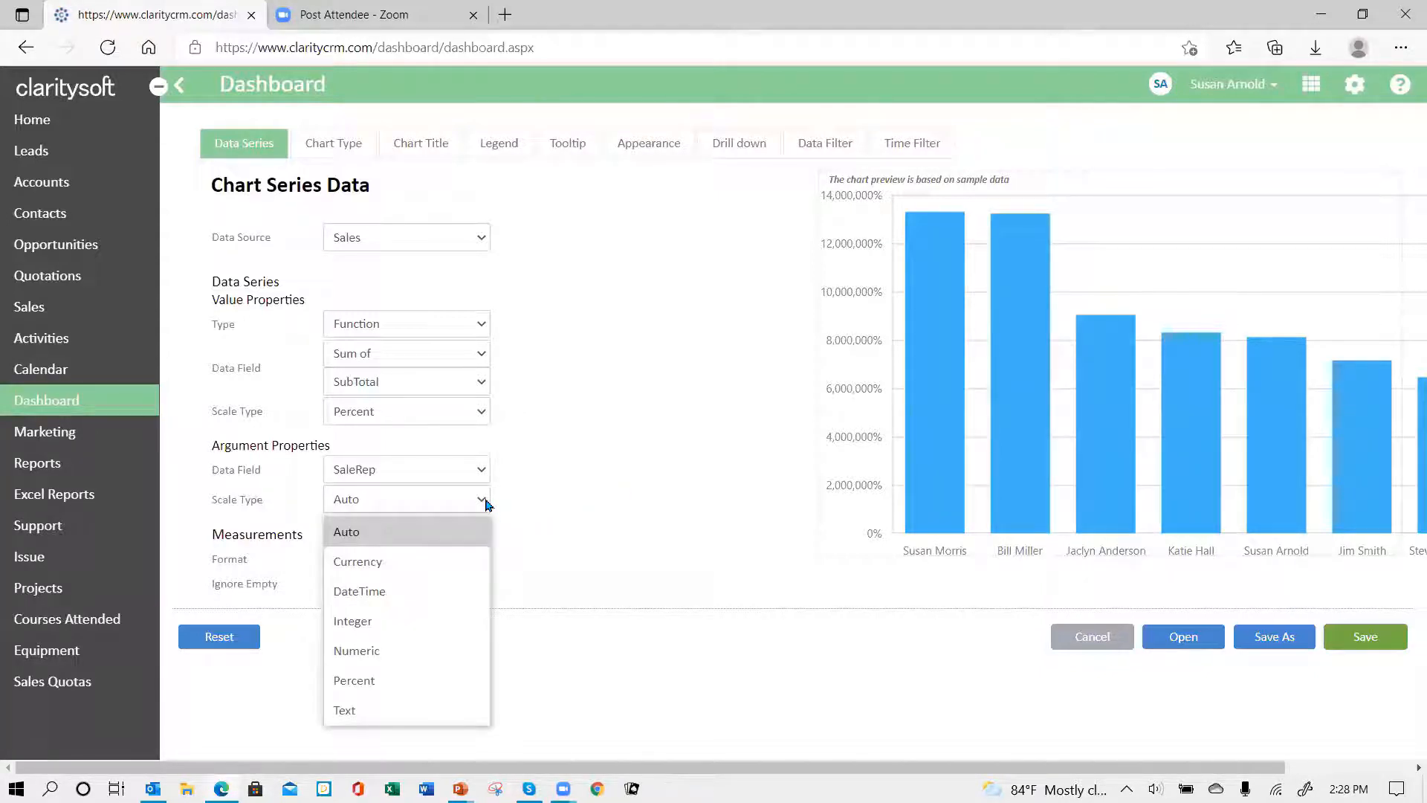
left_click(487, 505)
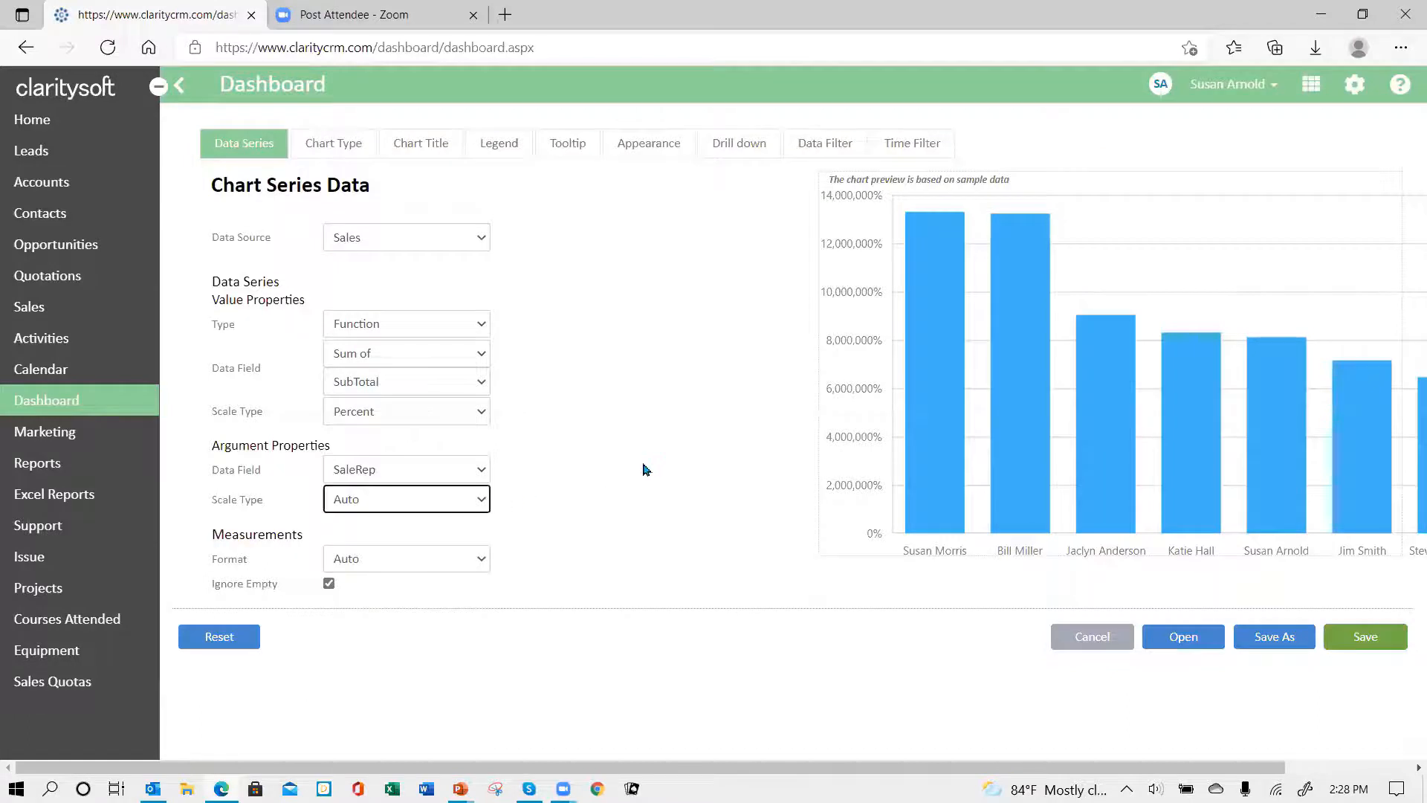
Step: Change the chart to a Pie Chart and give it the main title "Sales by Rep % - YTD"
left_click(345, 145)
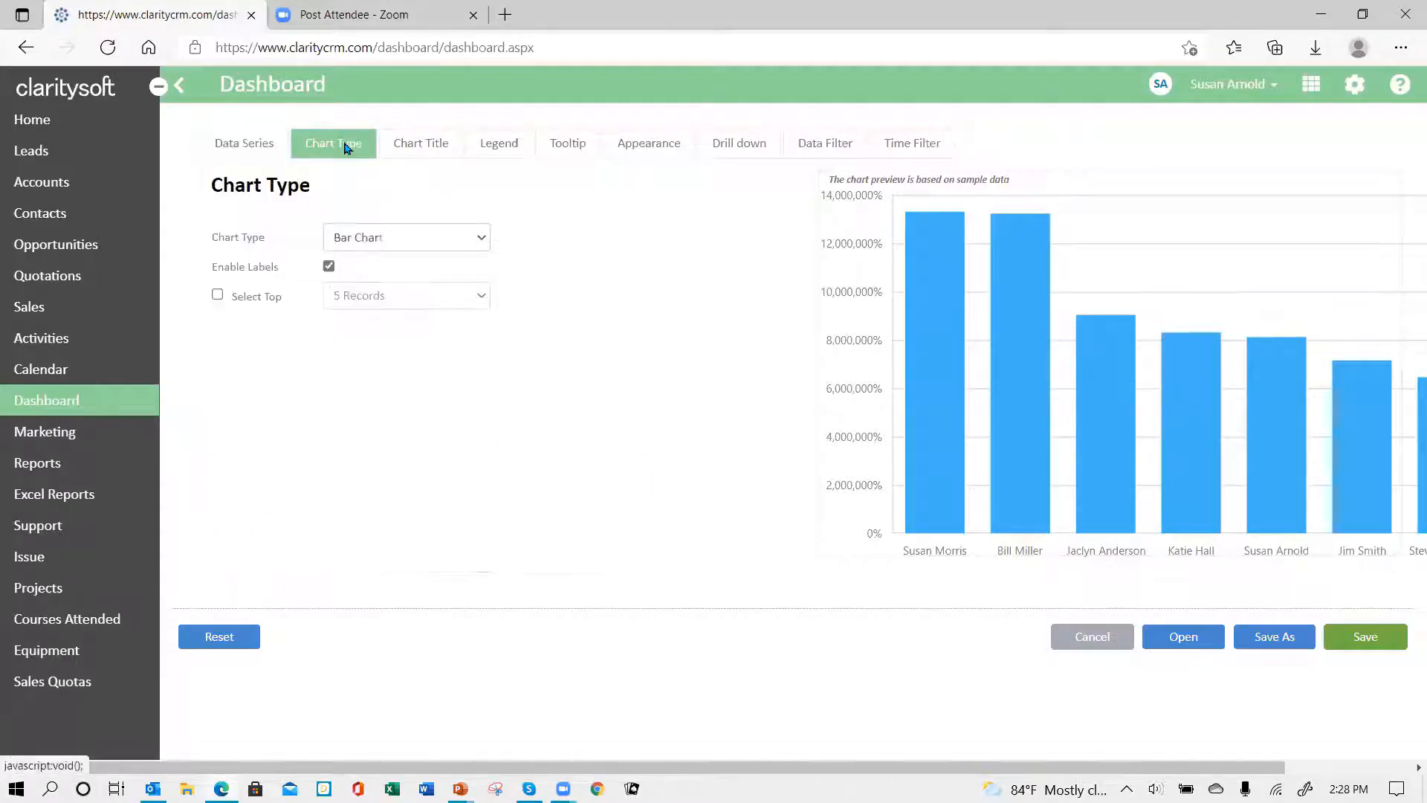
left_click(480, 239)
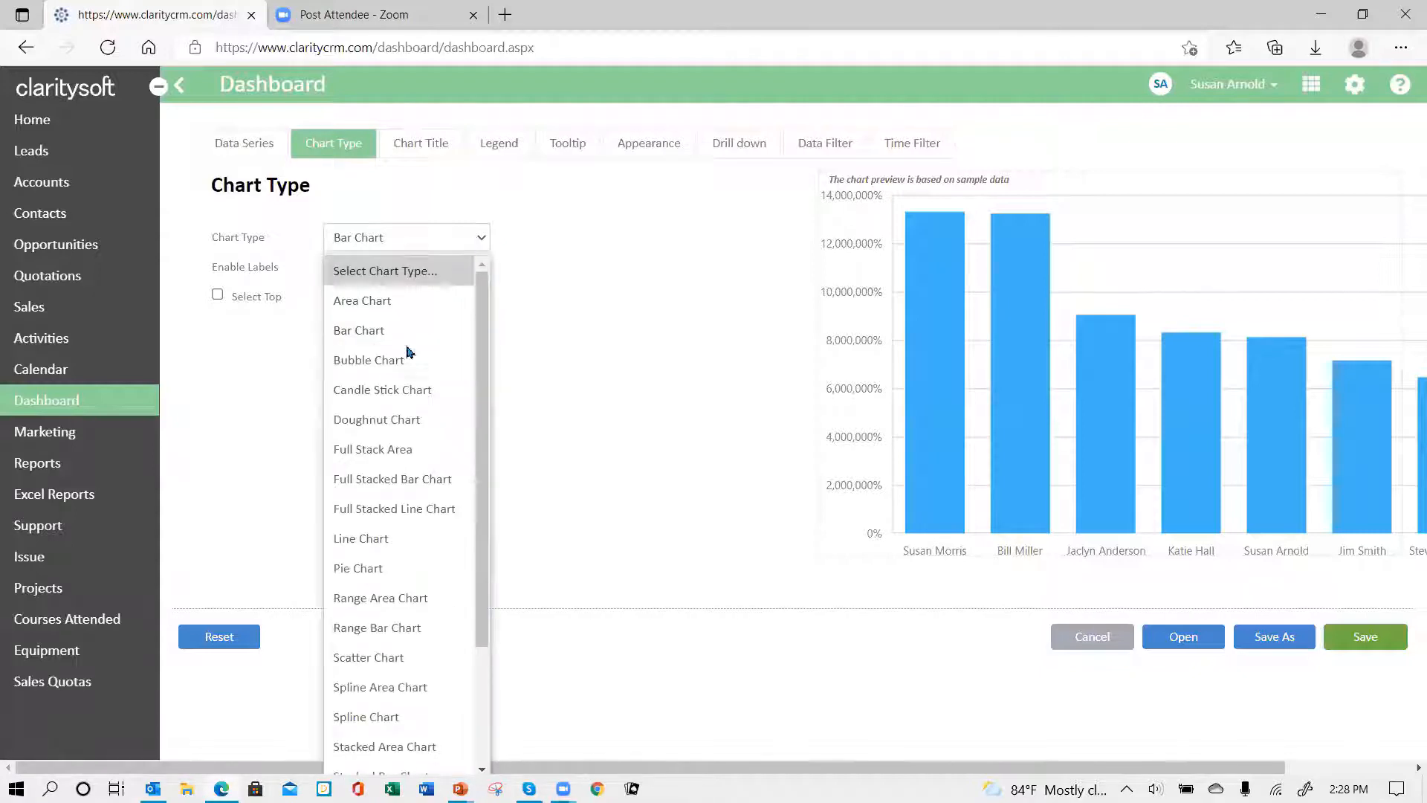
left_click(400, 565)
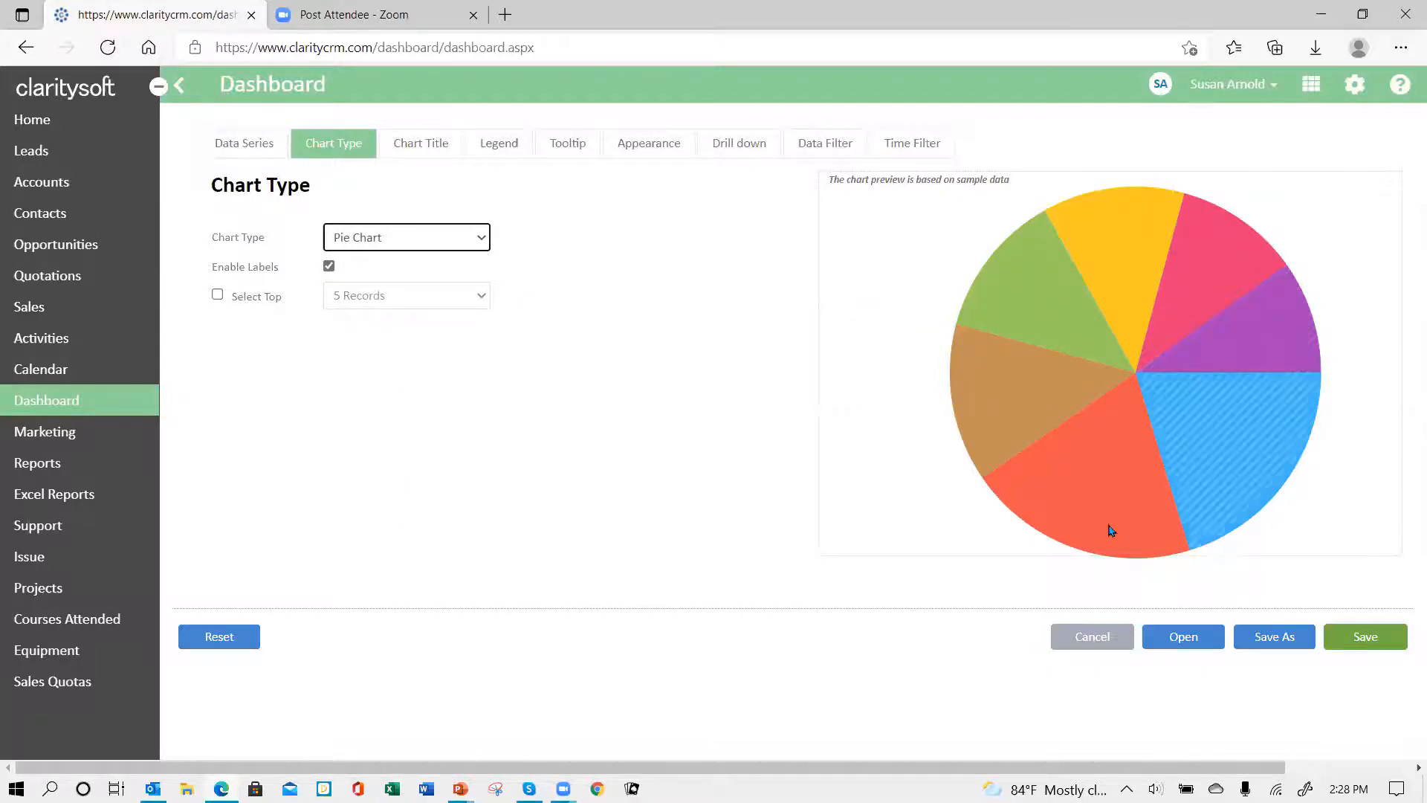
left_click(422, 148)
left_click(348, 230)
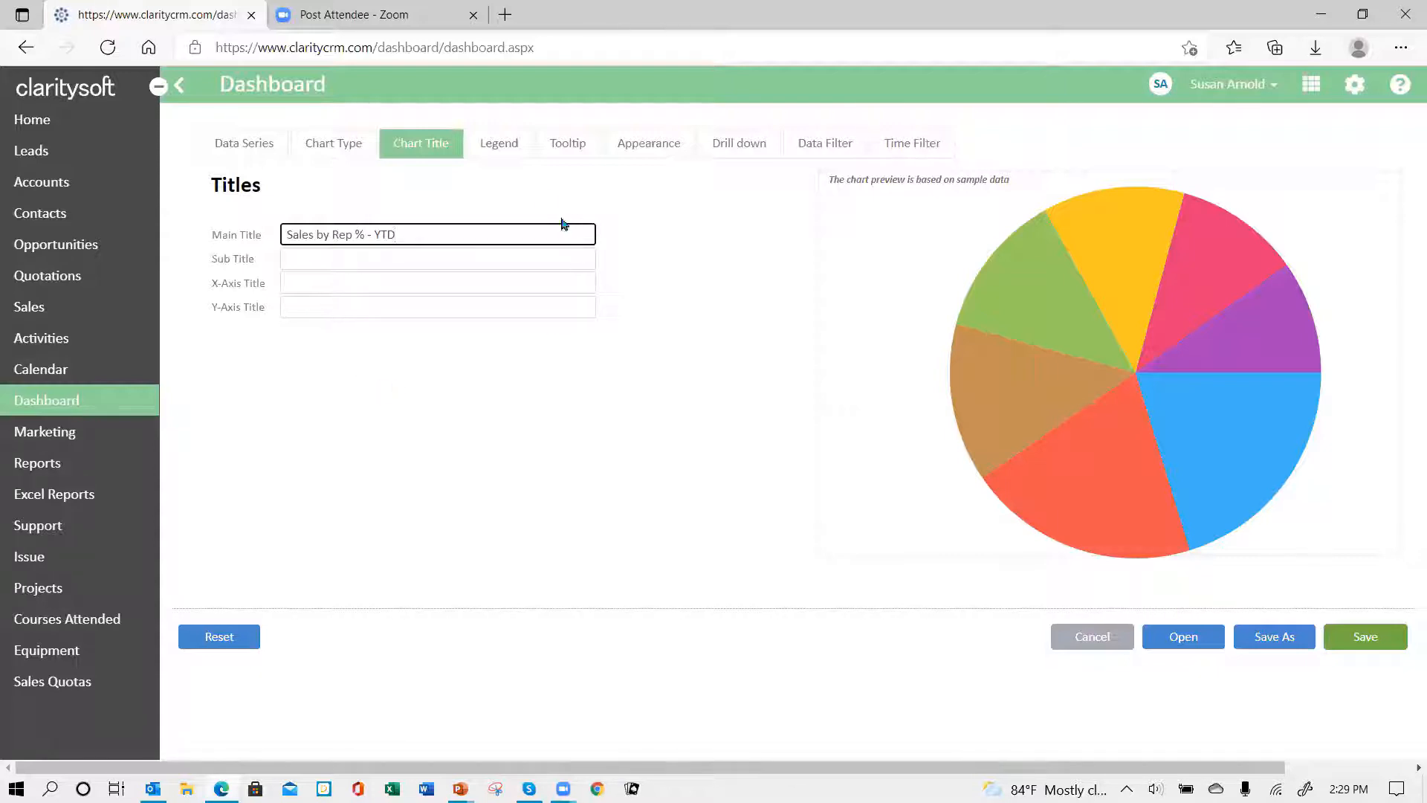
Step: Try a Horizontal orientation for the pie chart's legend and settle on Vertical
left_click(504, 157)
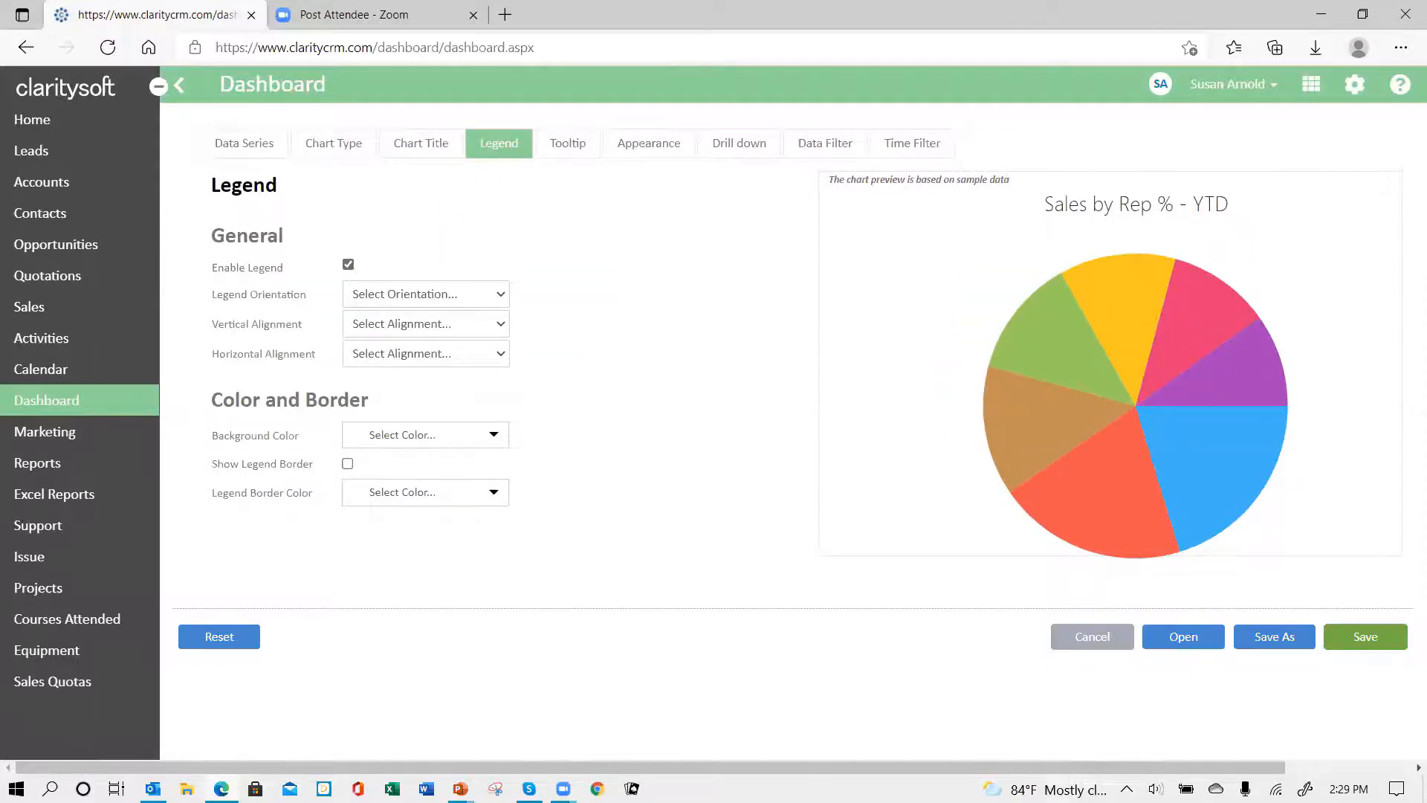
left_click_drag(1069, 768, 990, 754)
left_click(505, 298)
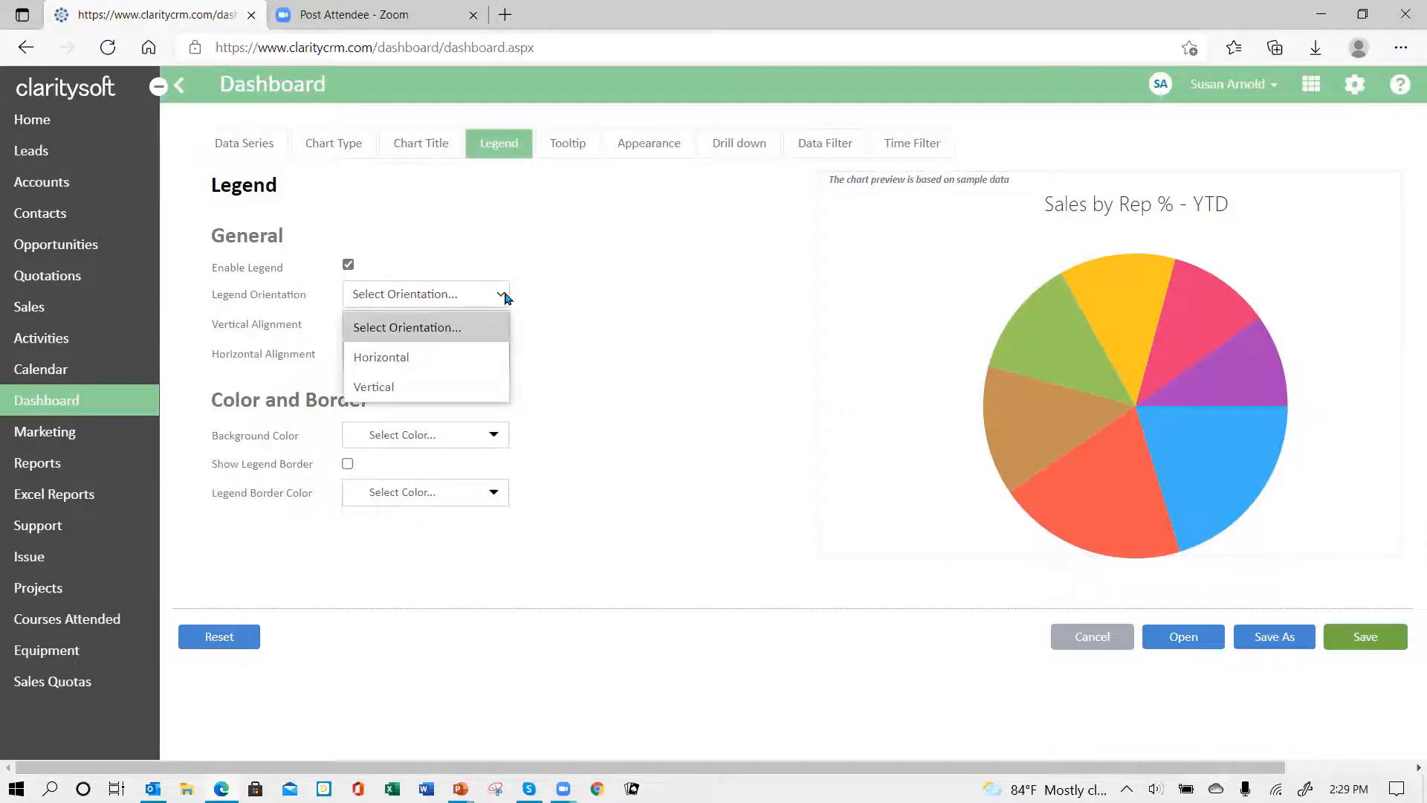
left_click(469, 359)
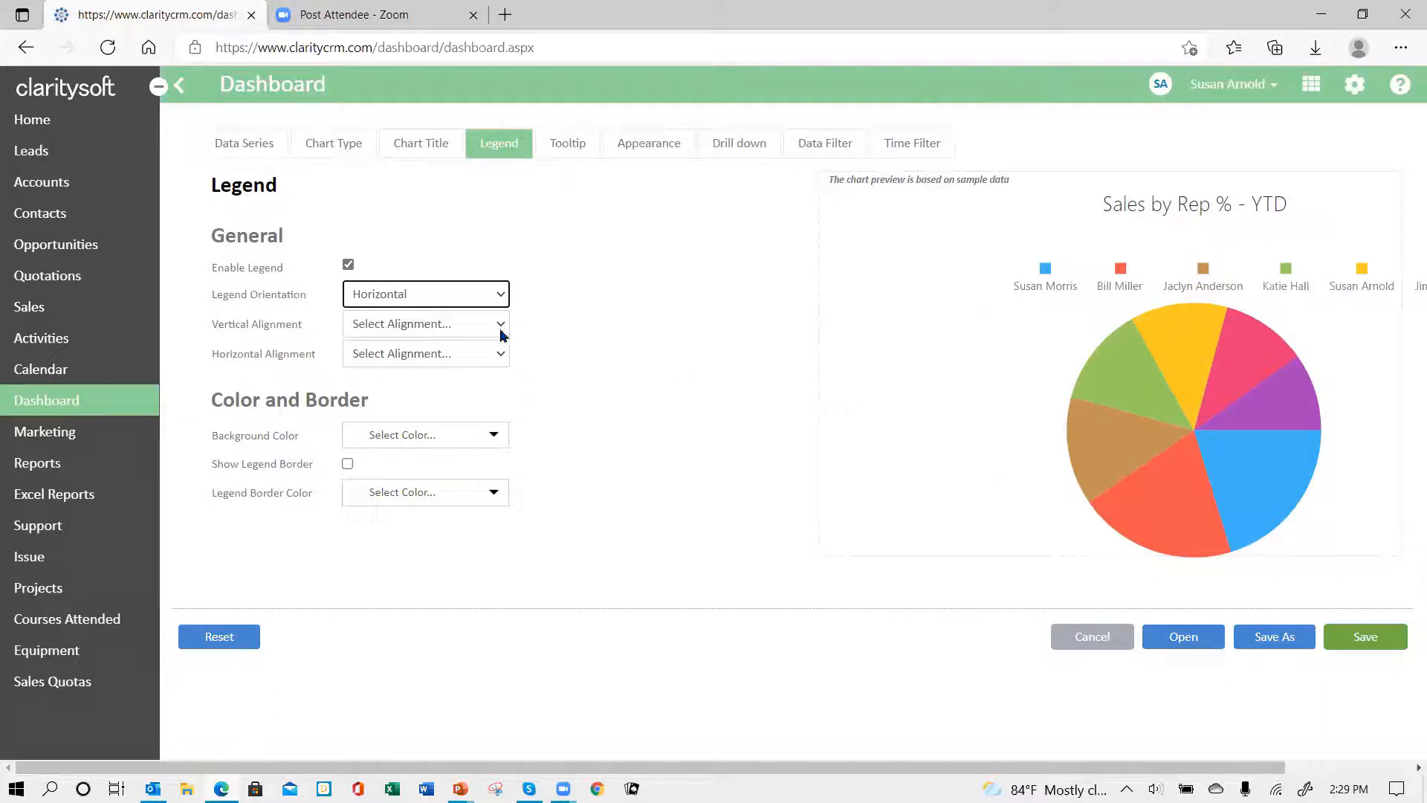
left_click(500, 299)
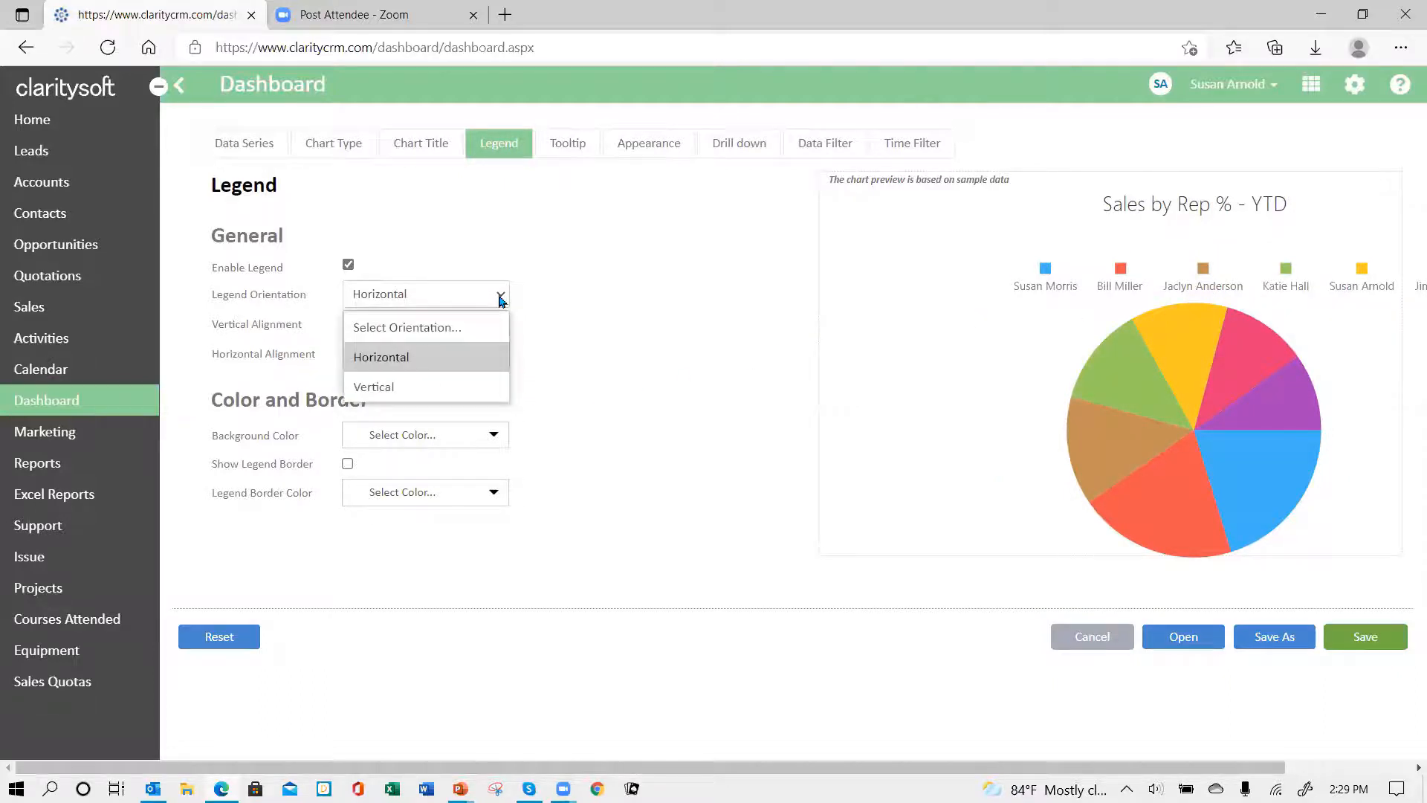
left_click(462, 392)
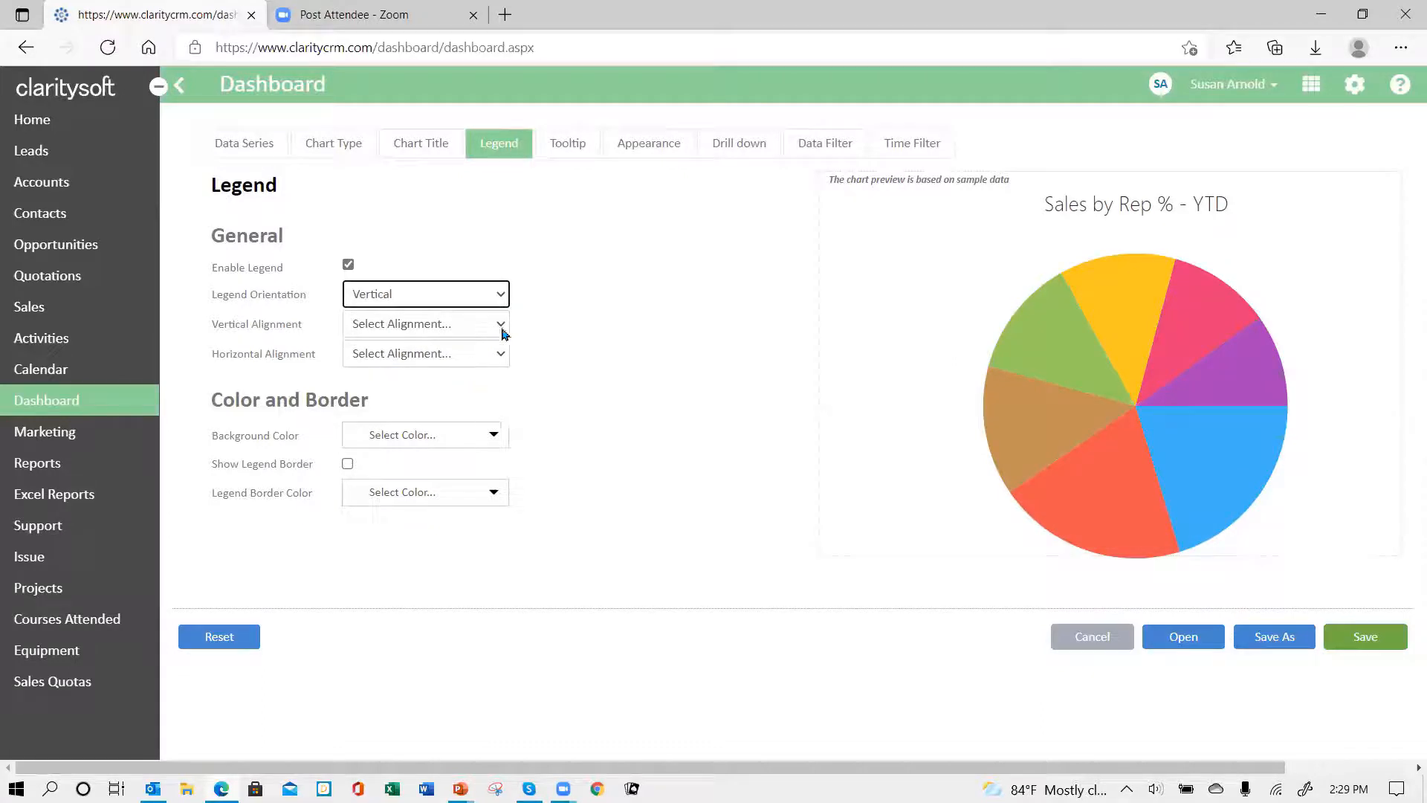
Step: Align the legend vertically to Bottom and horizontally to Left, trying Center along the way
left_click(501, 327)
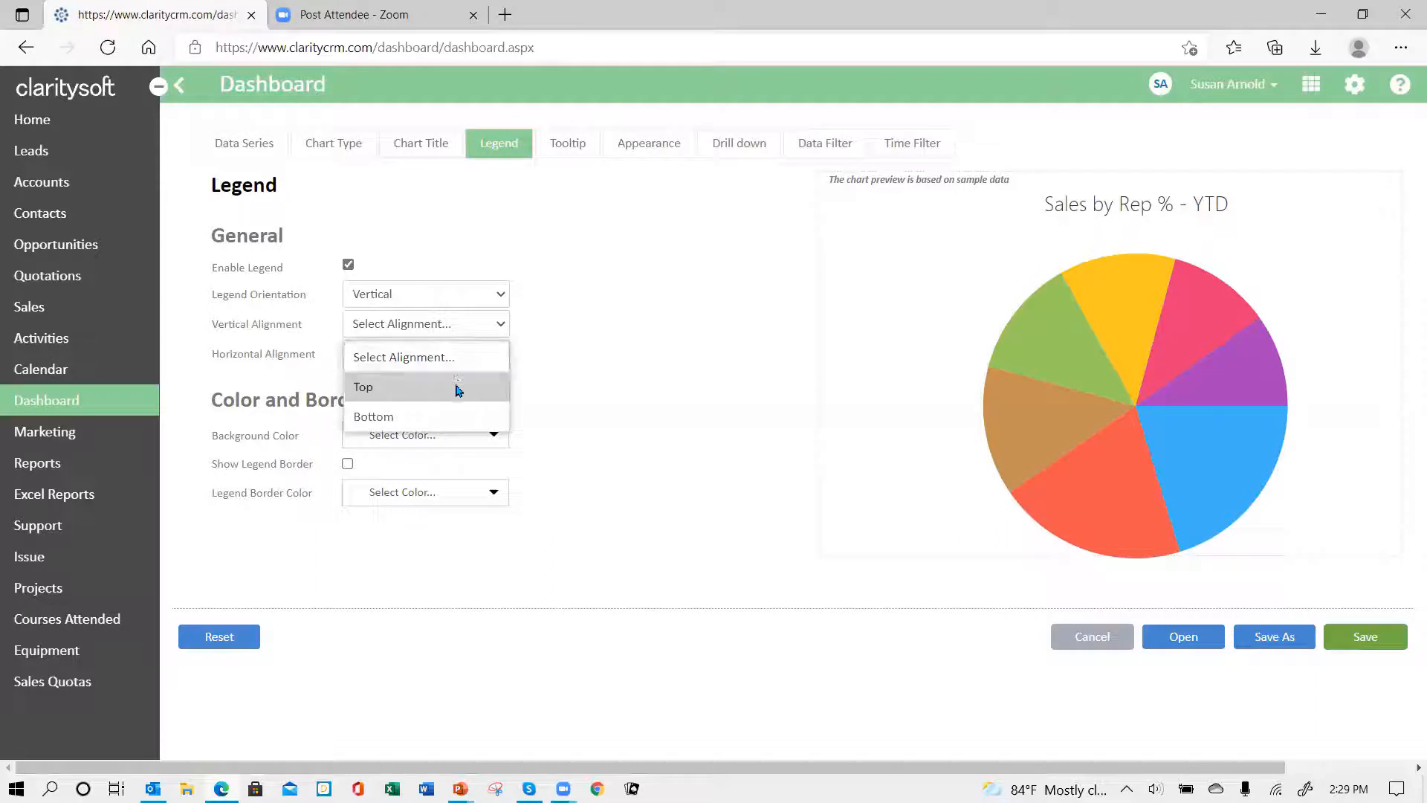
left_click(462, 414)
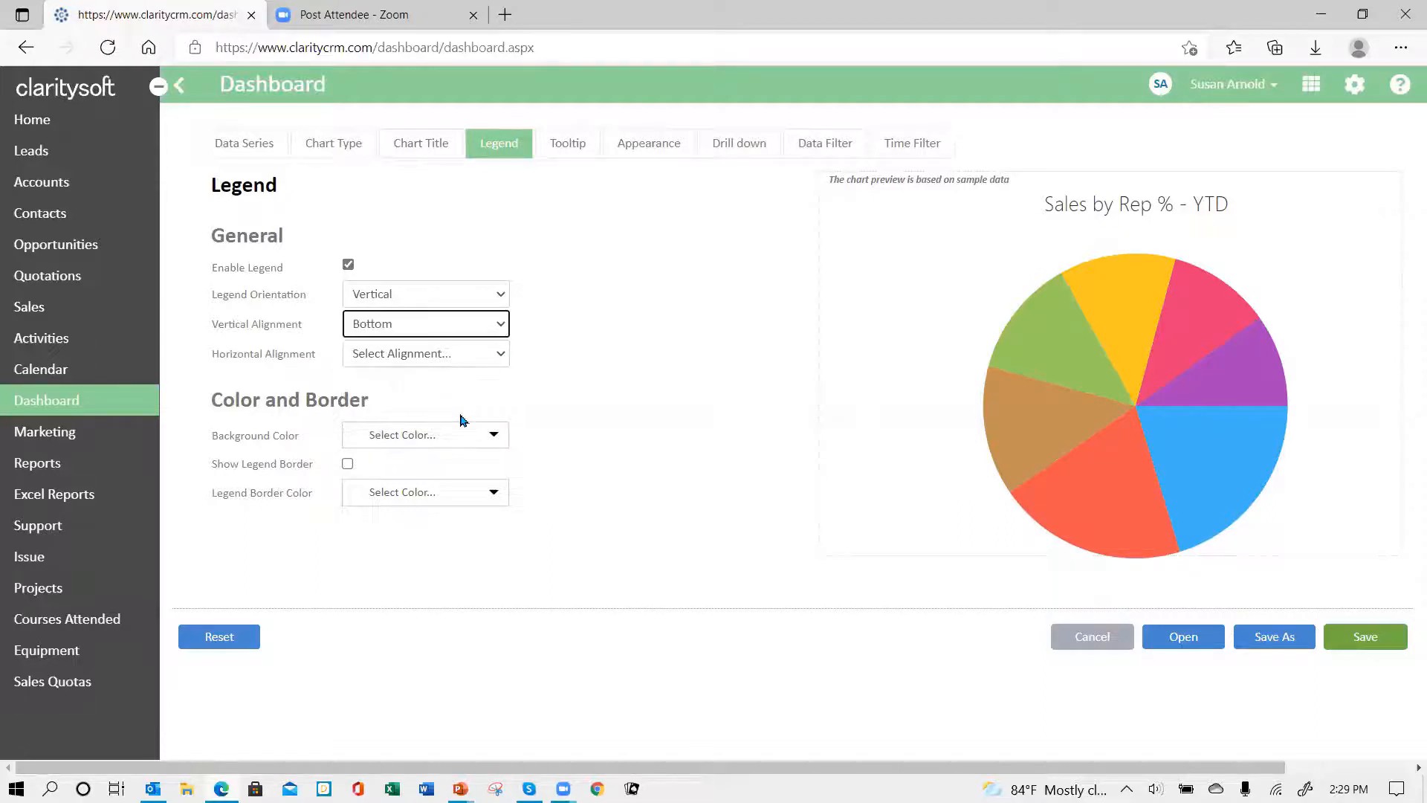
left_click_drag(1208, 768, 1044, 760)
left_click(502, 357)
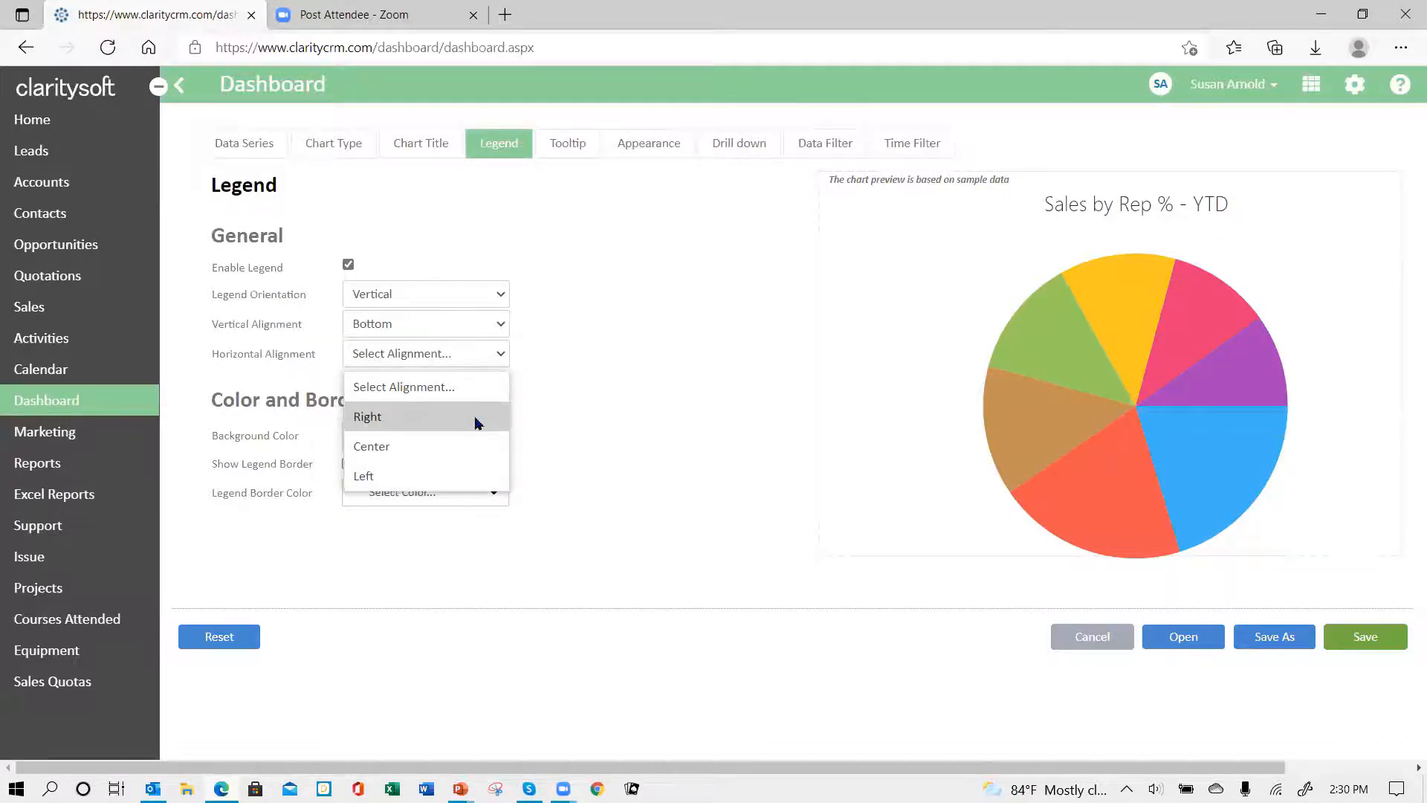
left_click(473, 451)
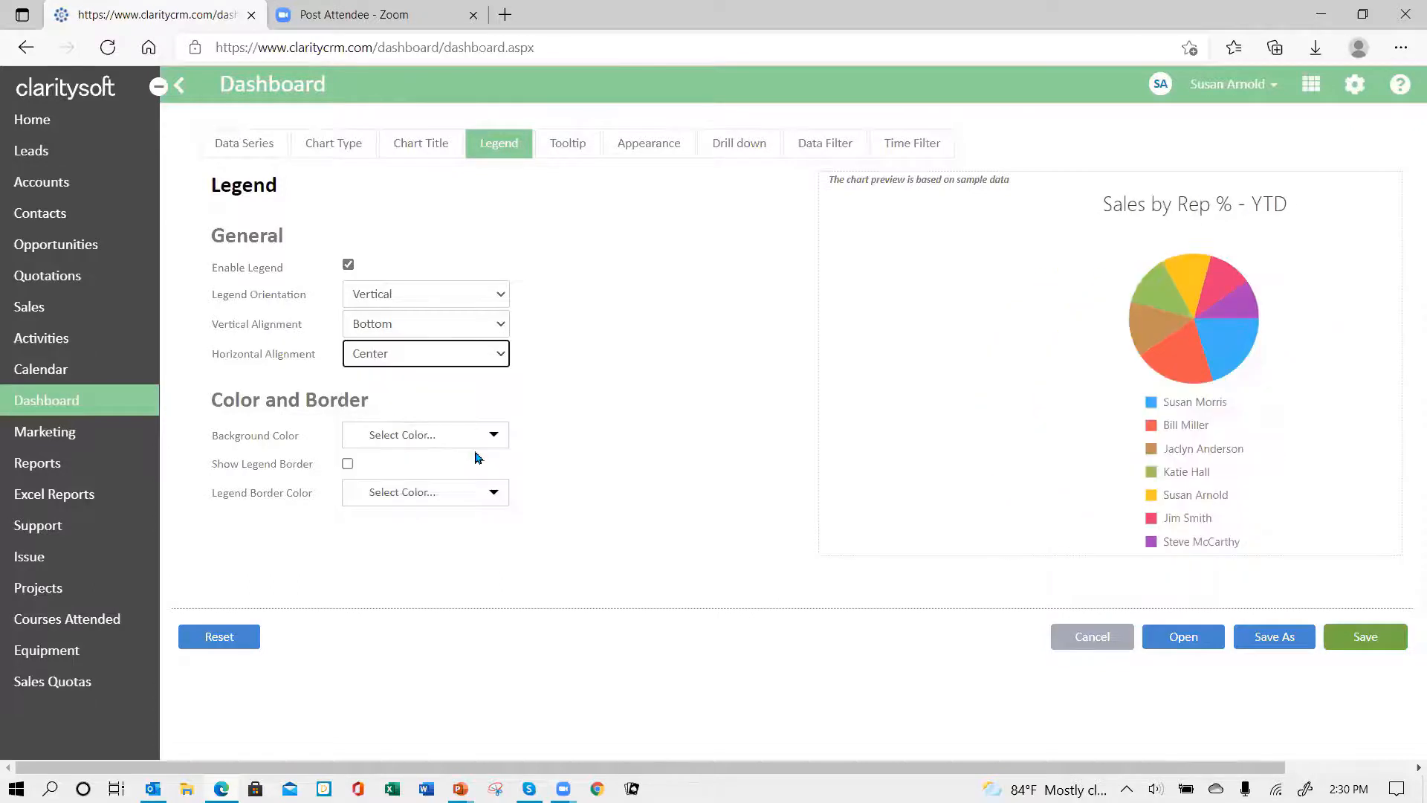
left_click(498, 363)
left_click(434, 476)
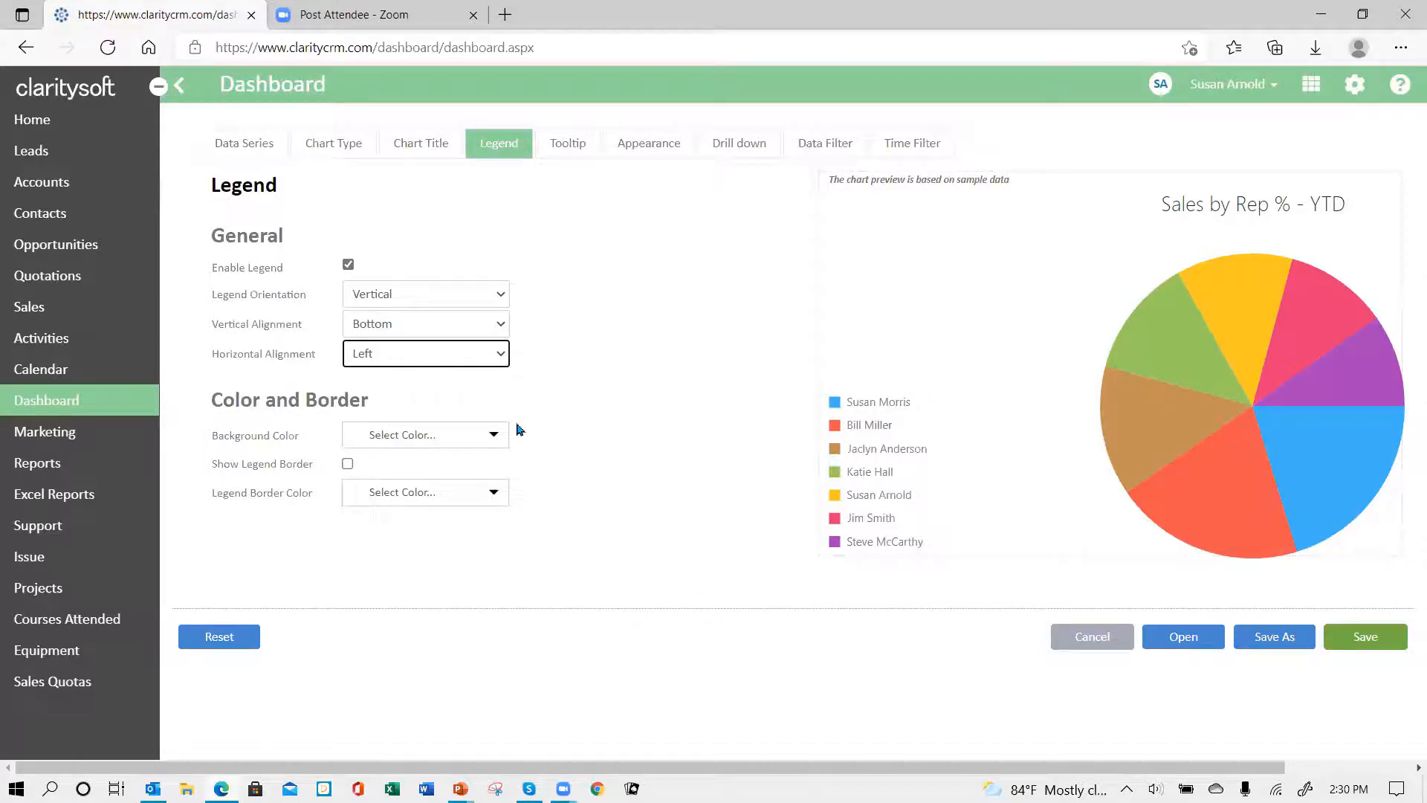
Step: Give the legend an AntiqueWhite background and show its border in Blue
left_click(493, 437)
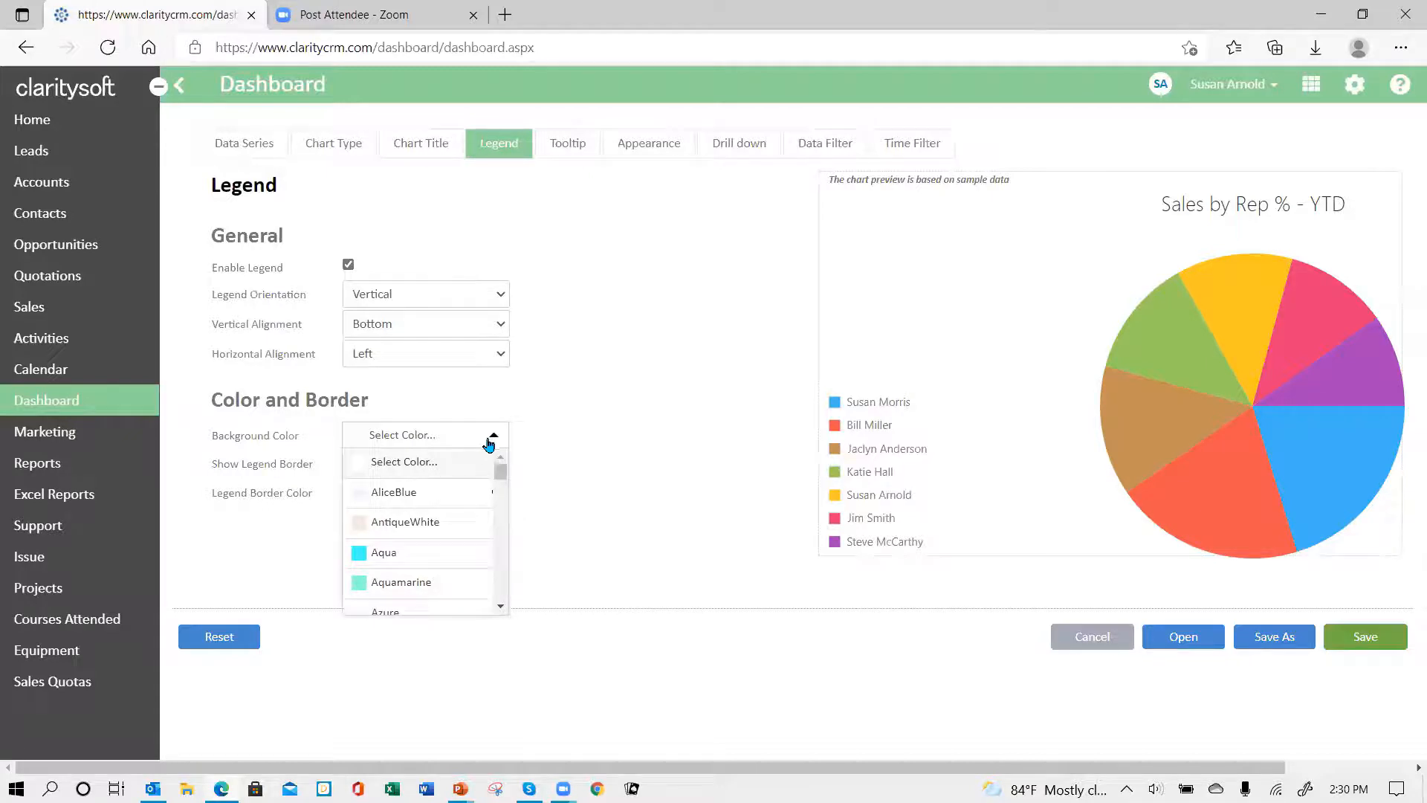
left_click(375, 524)
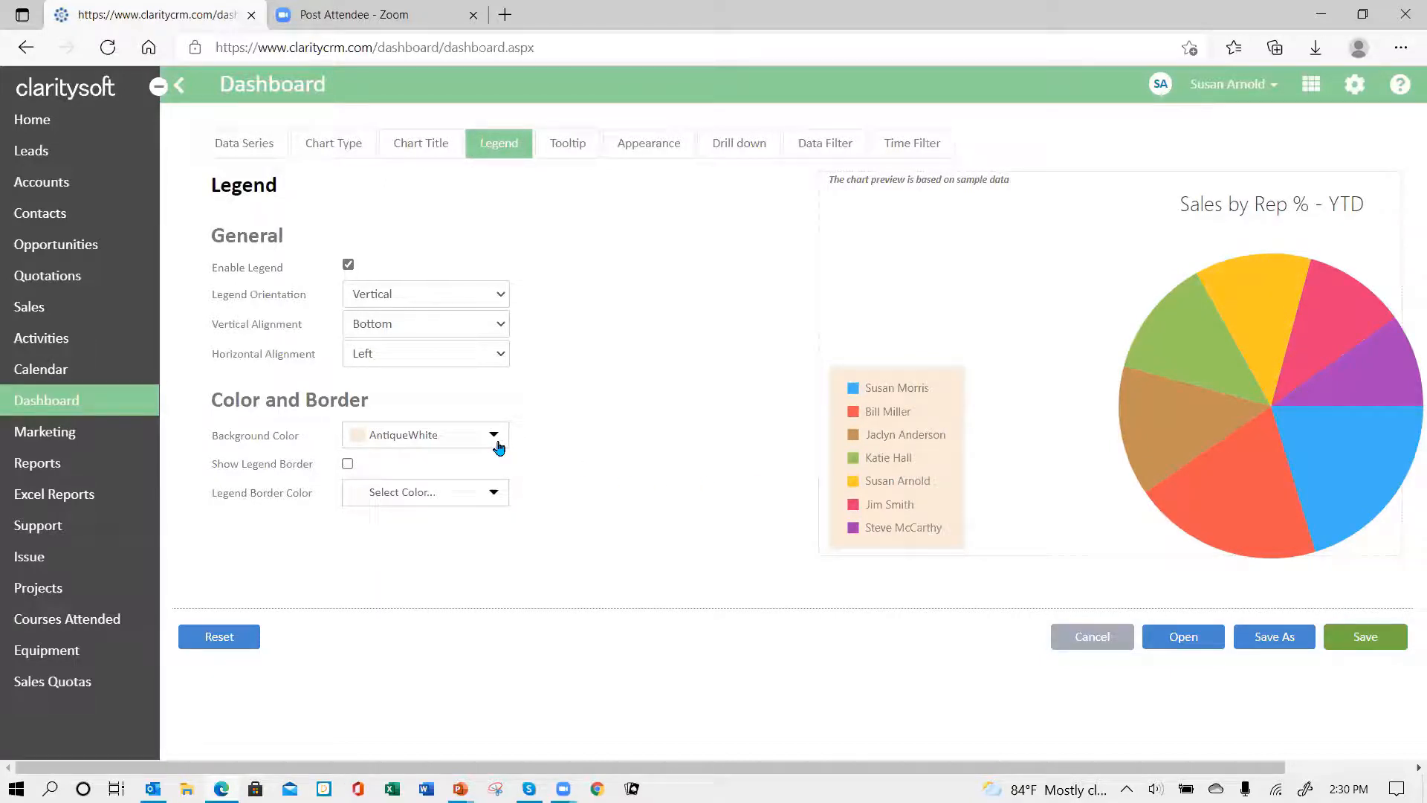
left_click(348, 465)
left_click(495, 498)
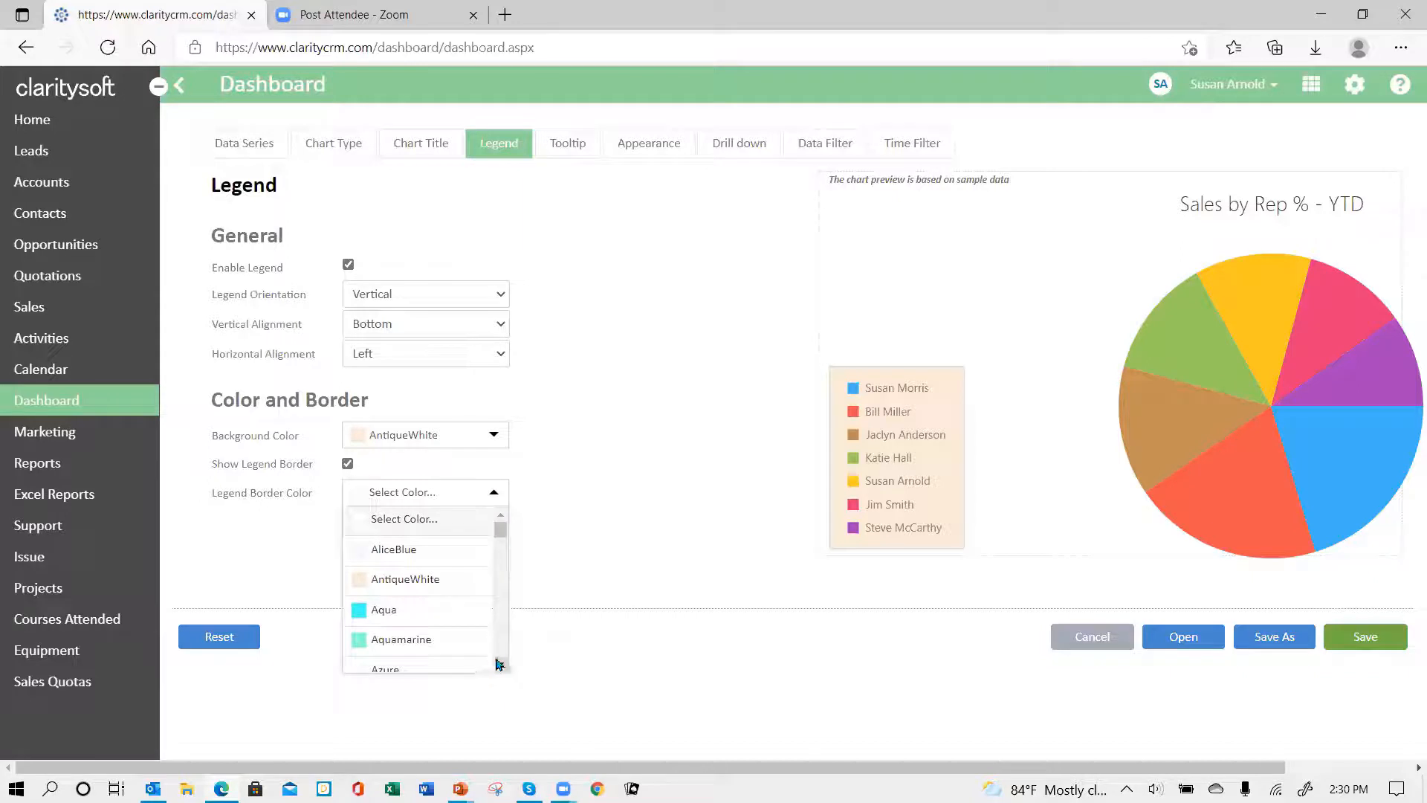
scroll(498, 664, "down", 4)
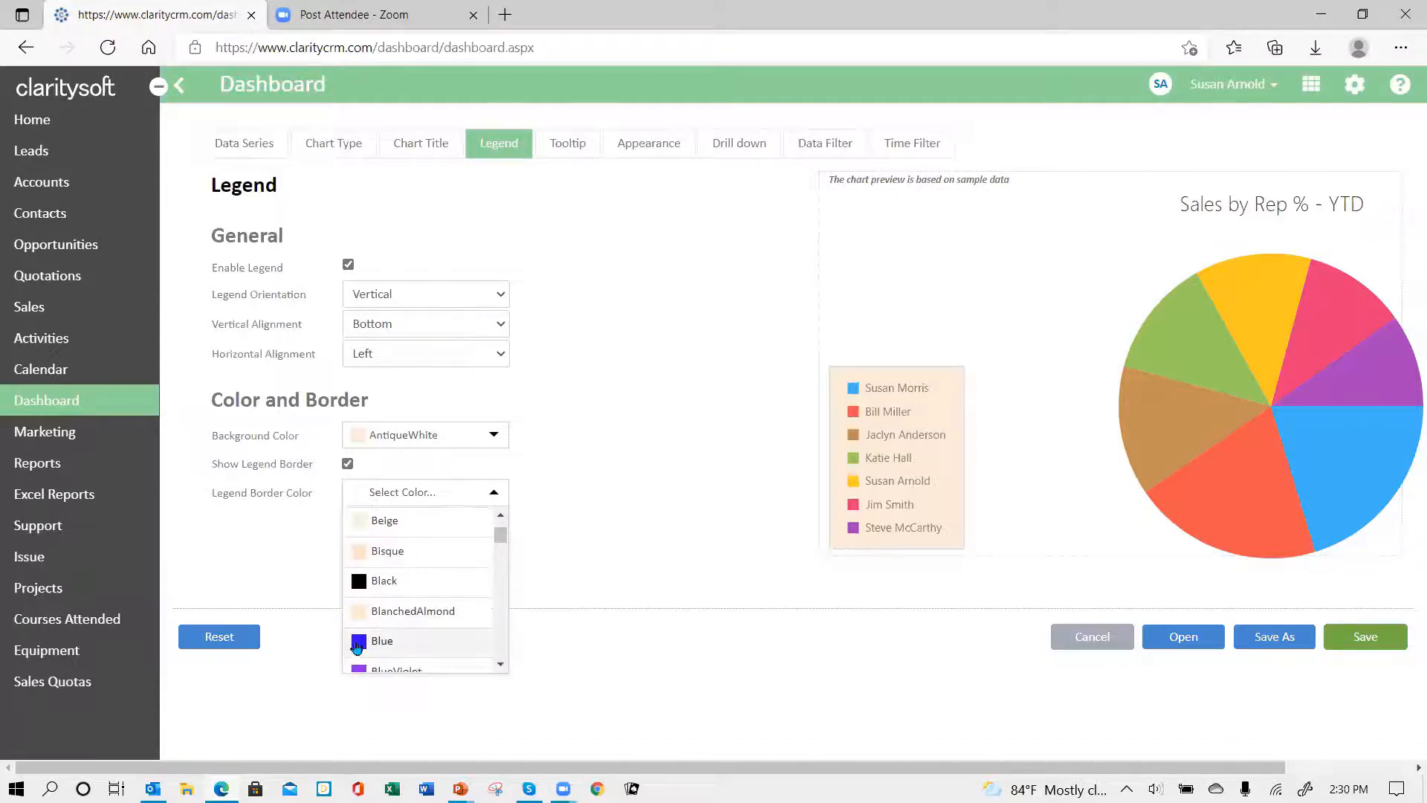
left_click(357, 644)
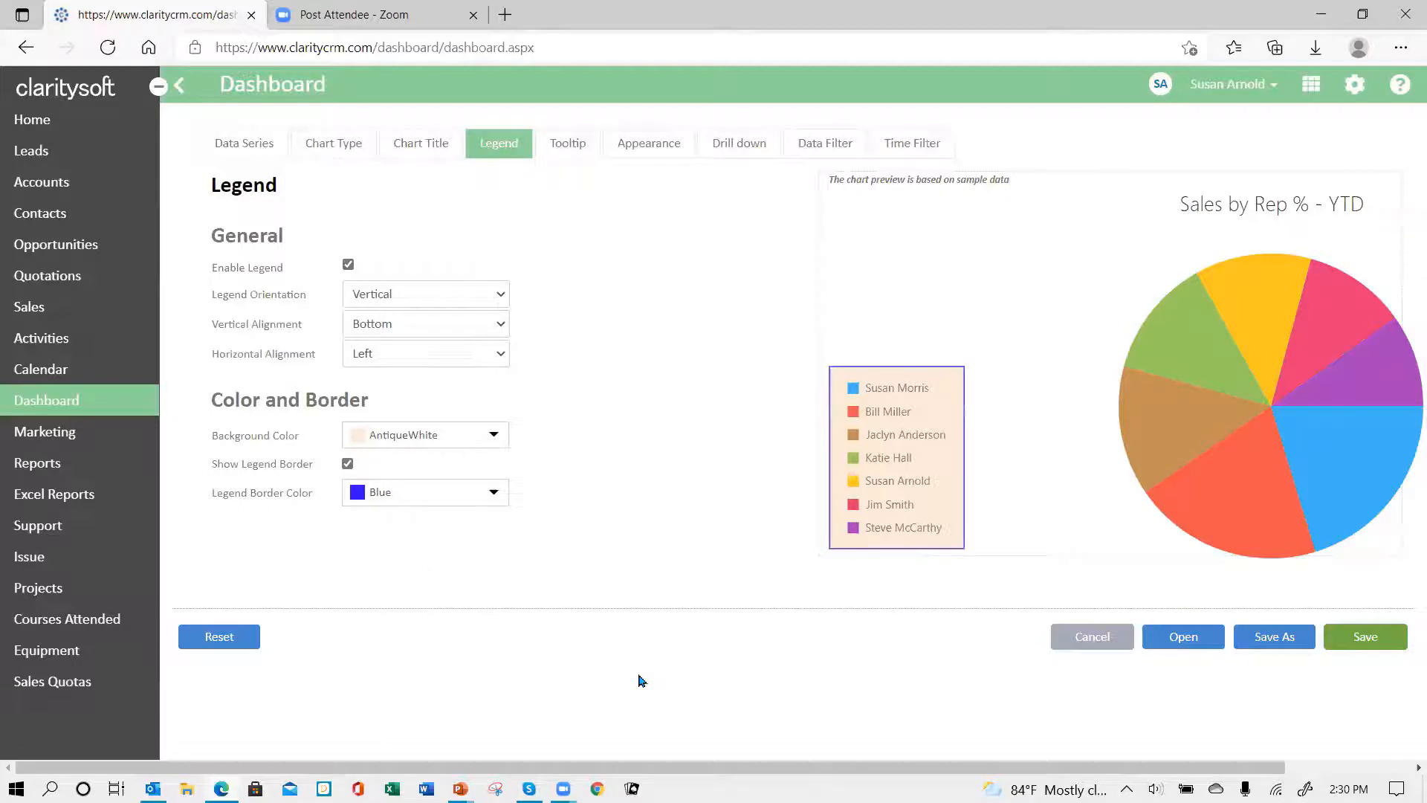
Step: Try GreenYellow as the legend's background color and settle on AliceBlue
left_click(493, 439)
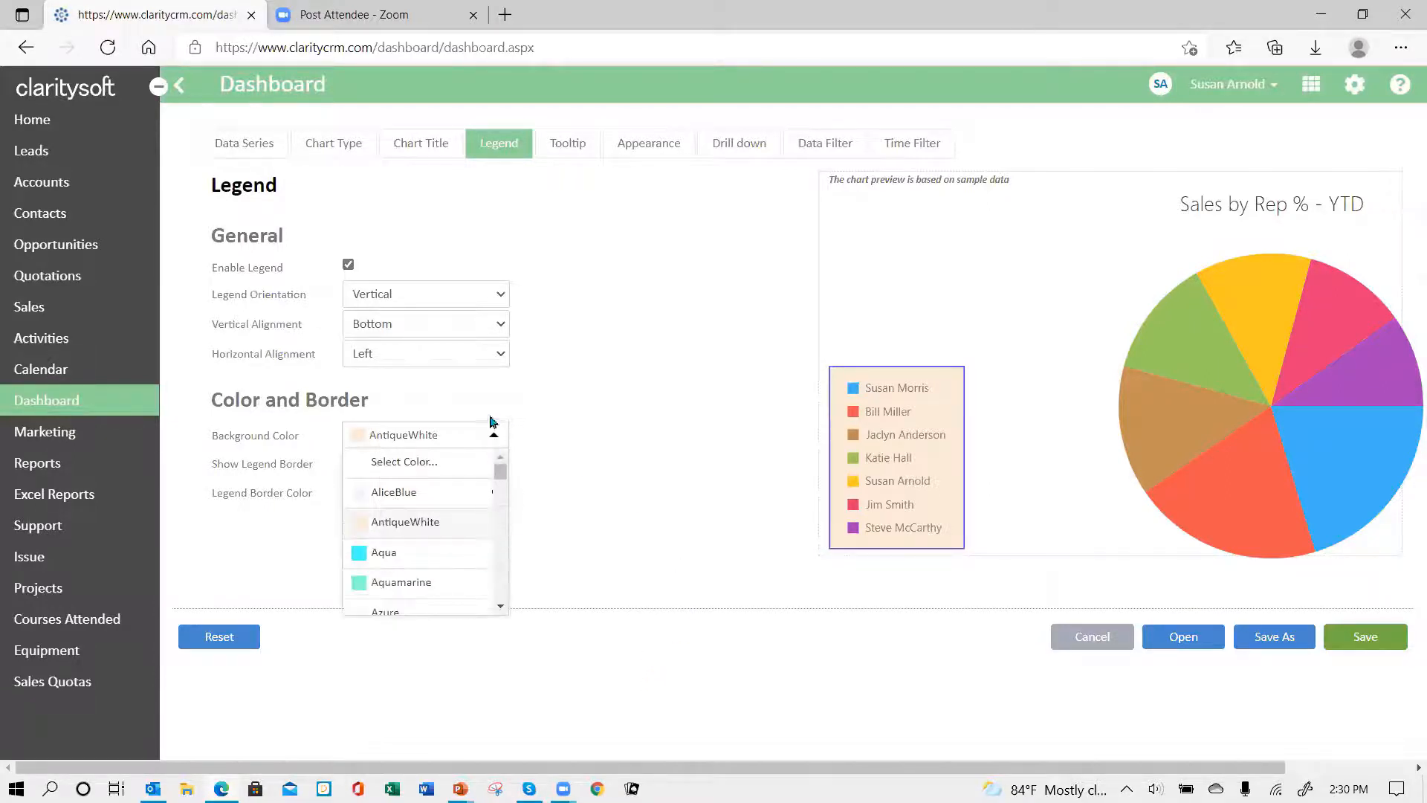
left_click_drag(501, 473, 502, 518)
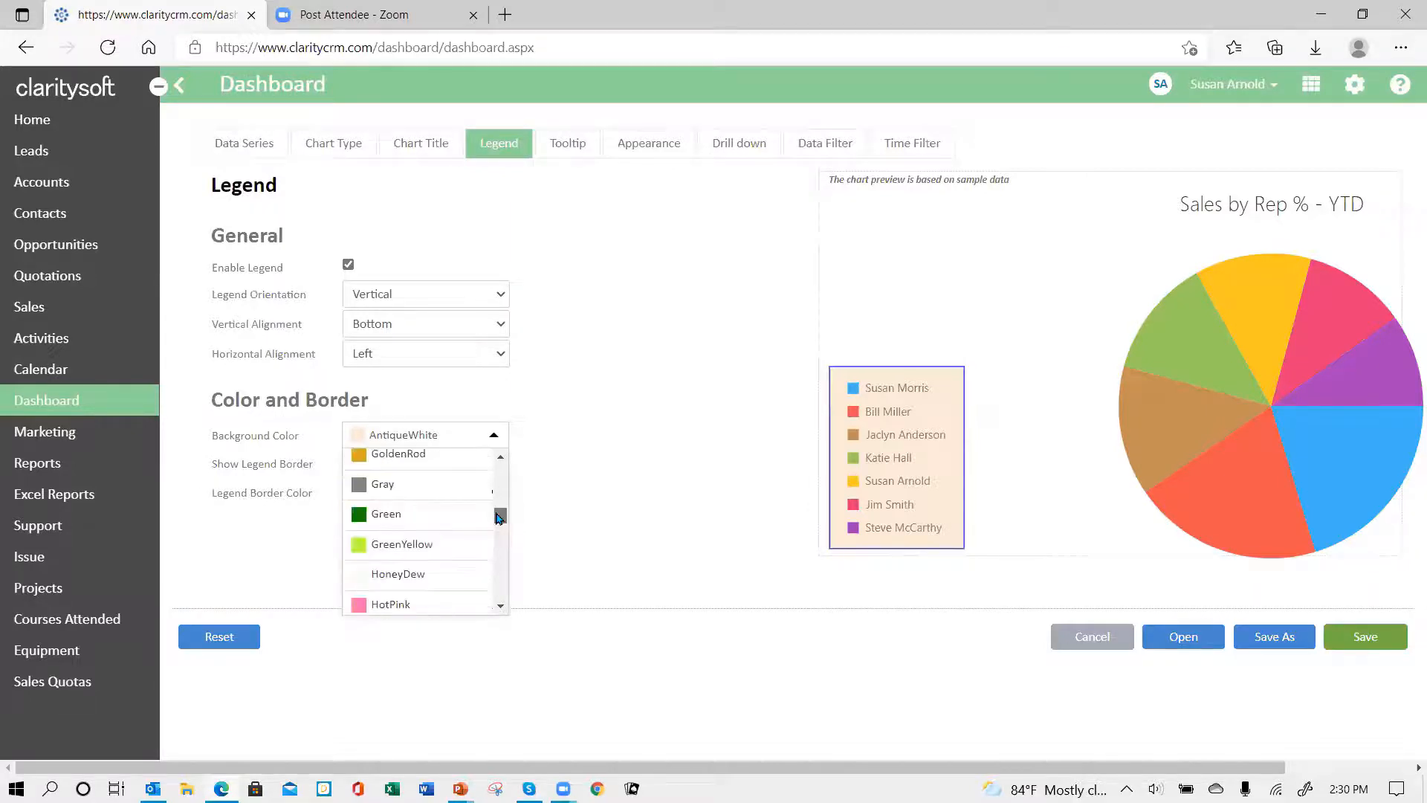
left_click(429, 546)
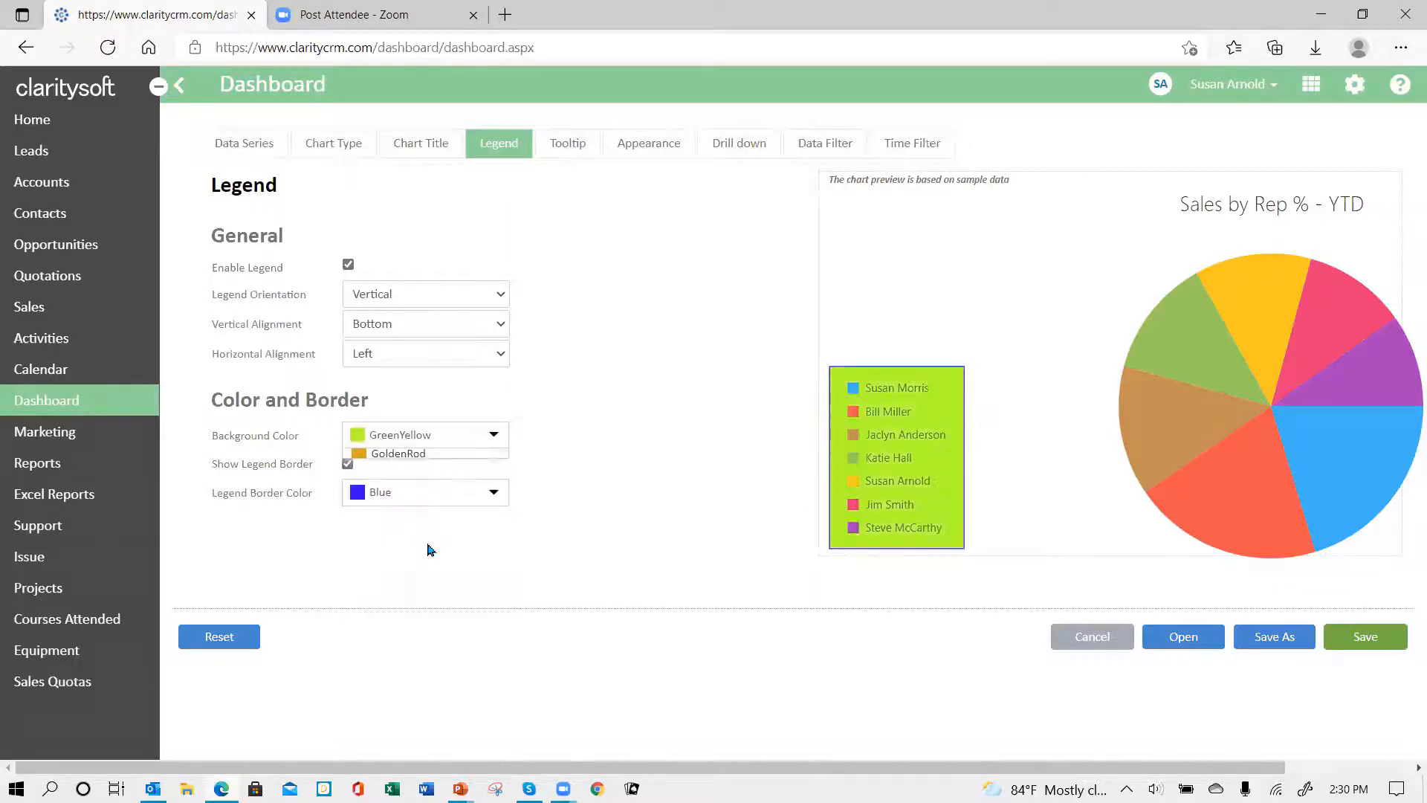
left_click(496, 434)
scroll(498, 469, "up", 15)
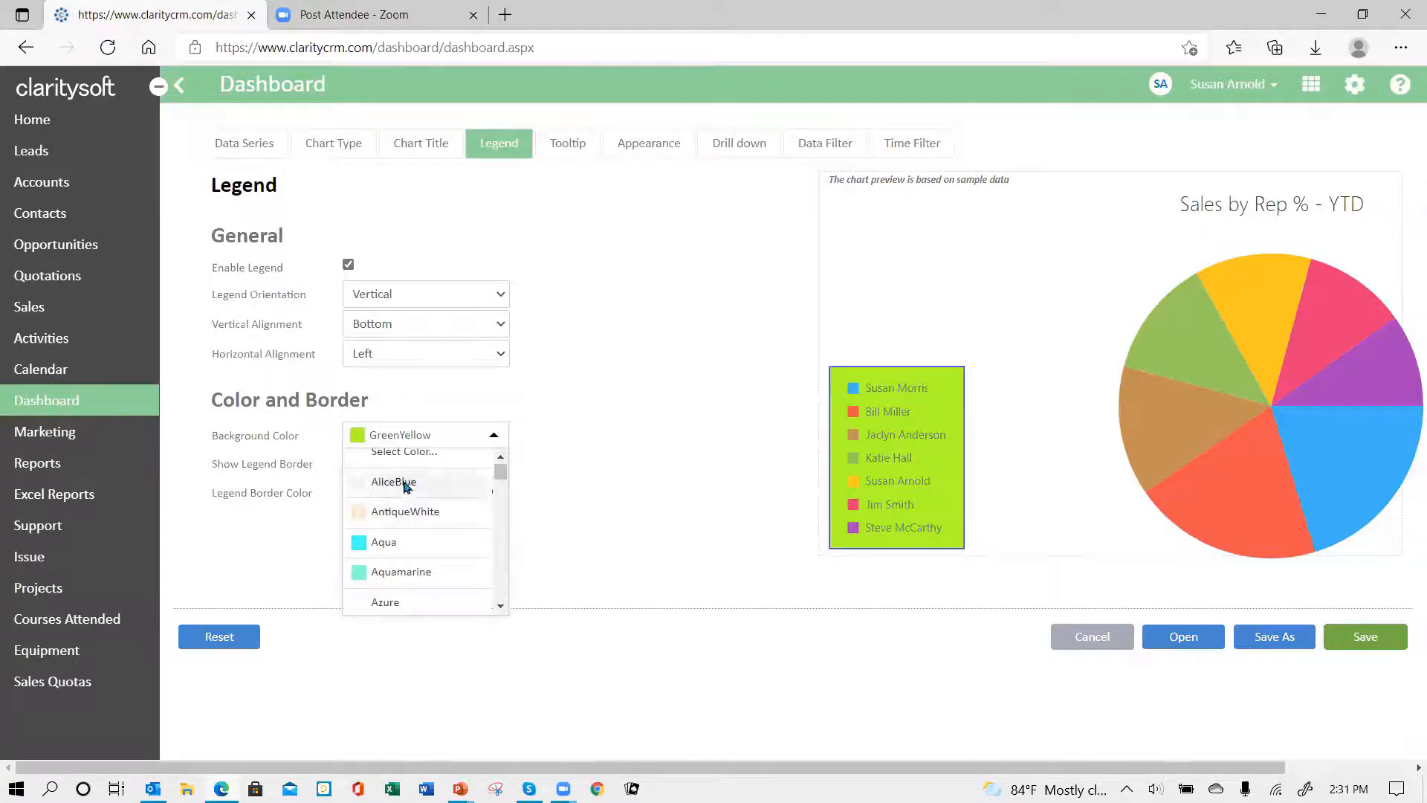
left_click(406, 483)
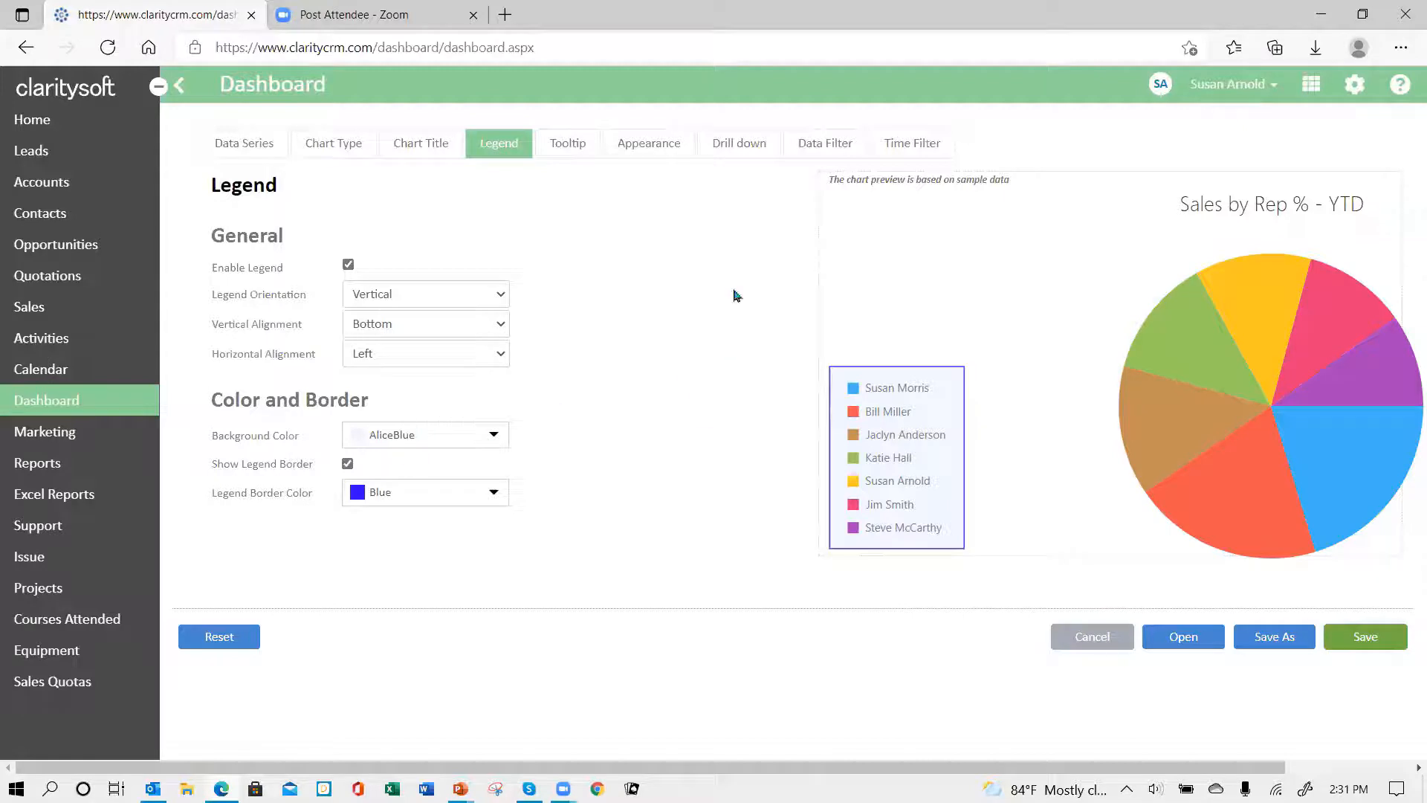
Step: Set the chart's tooltip color to AliceBlue, keeping tooltips enabled
left_click(579, 146)
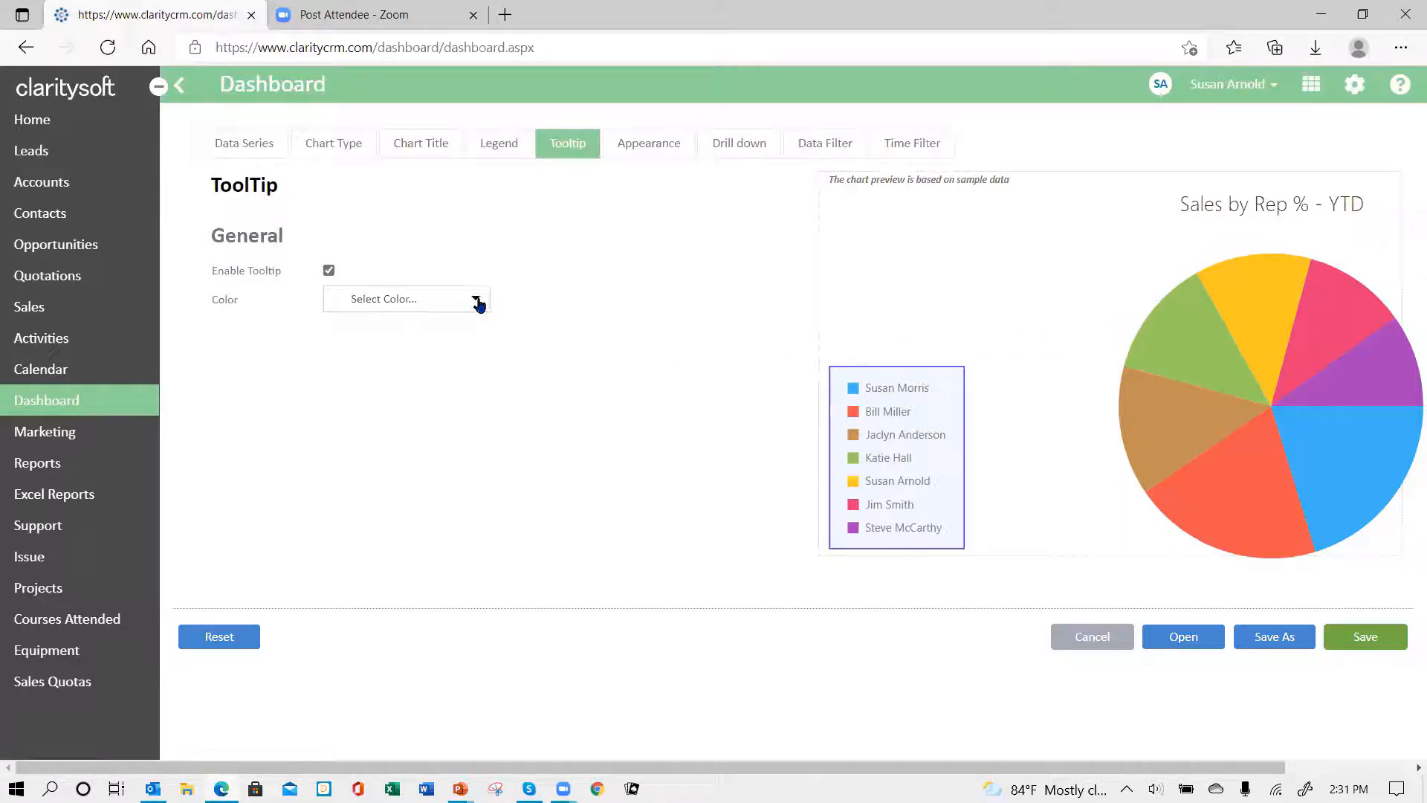
left_click(476, 301)
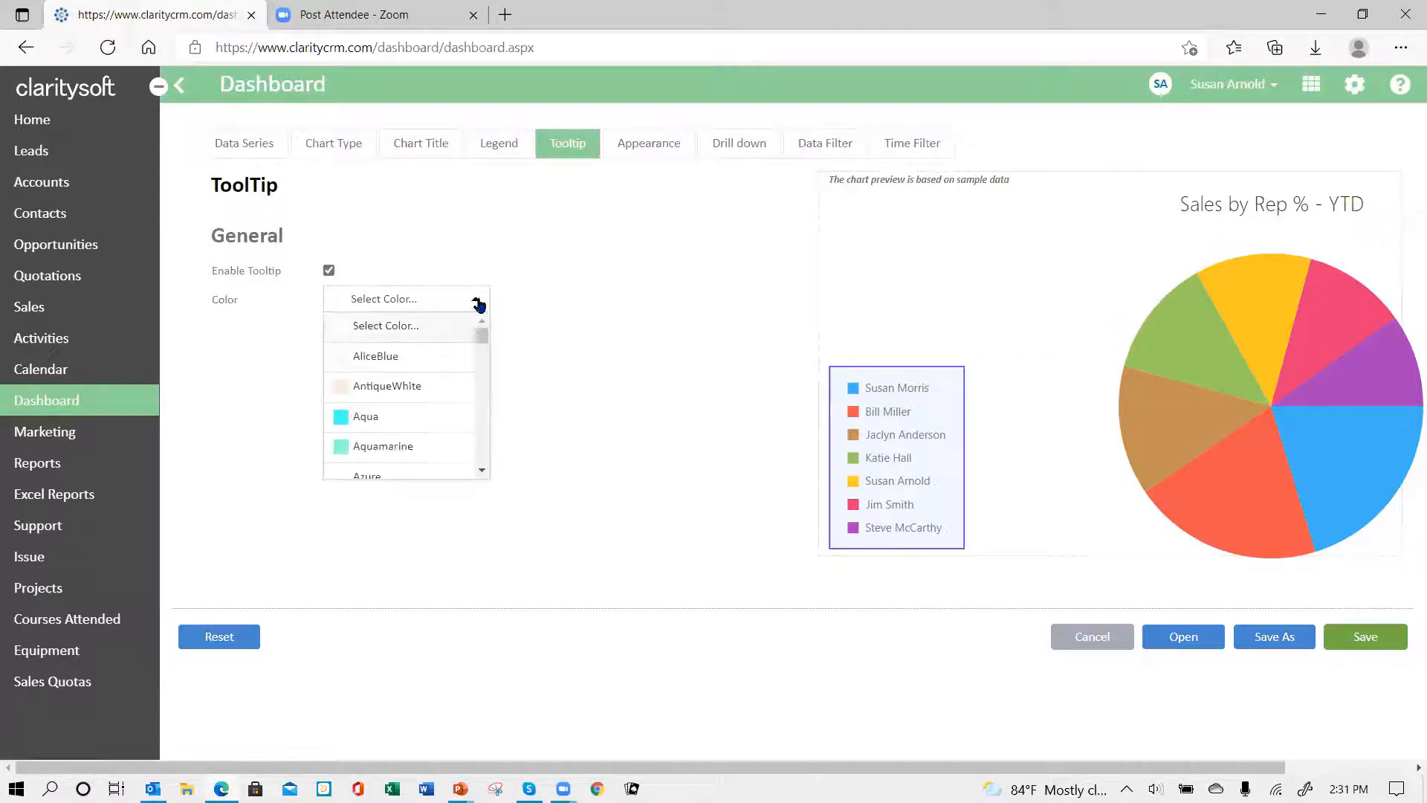
left_click(418, 358)
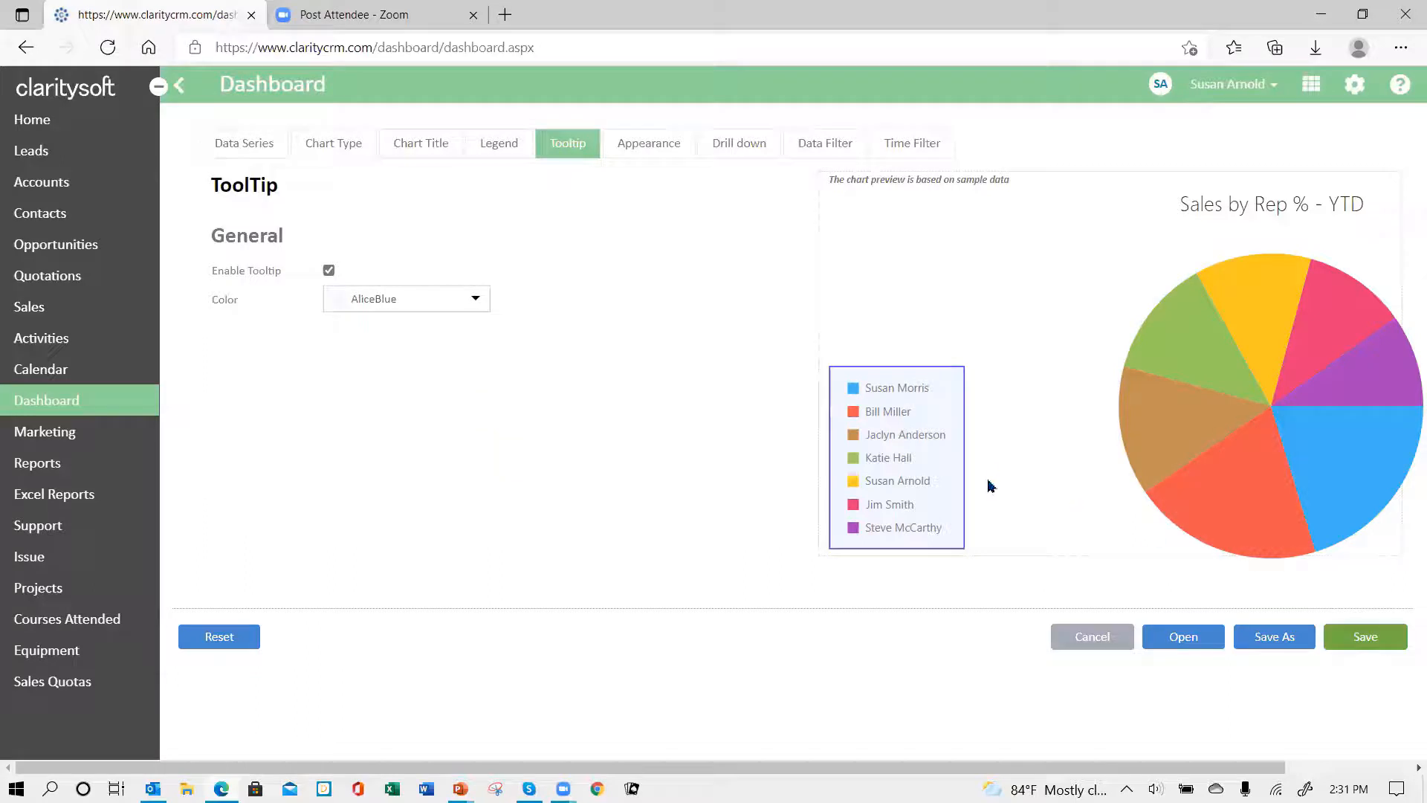
Step: Try the Bright color palette on the pie chart
left_click(668, 149)
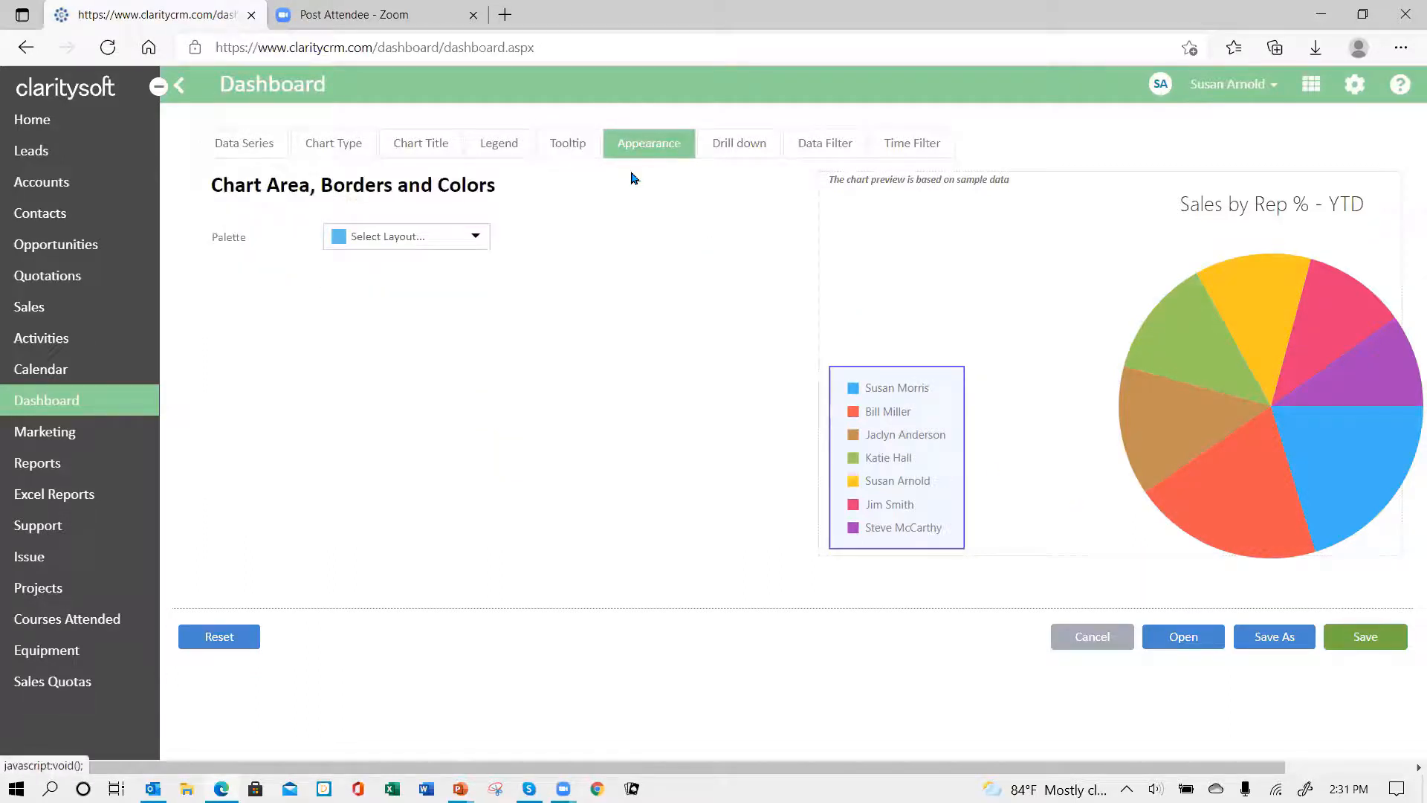
left_click(475, 236)
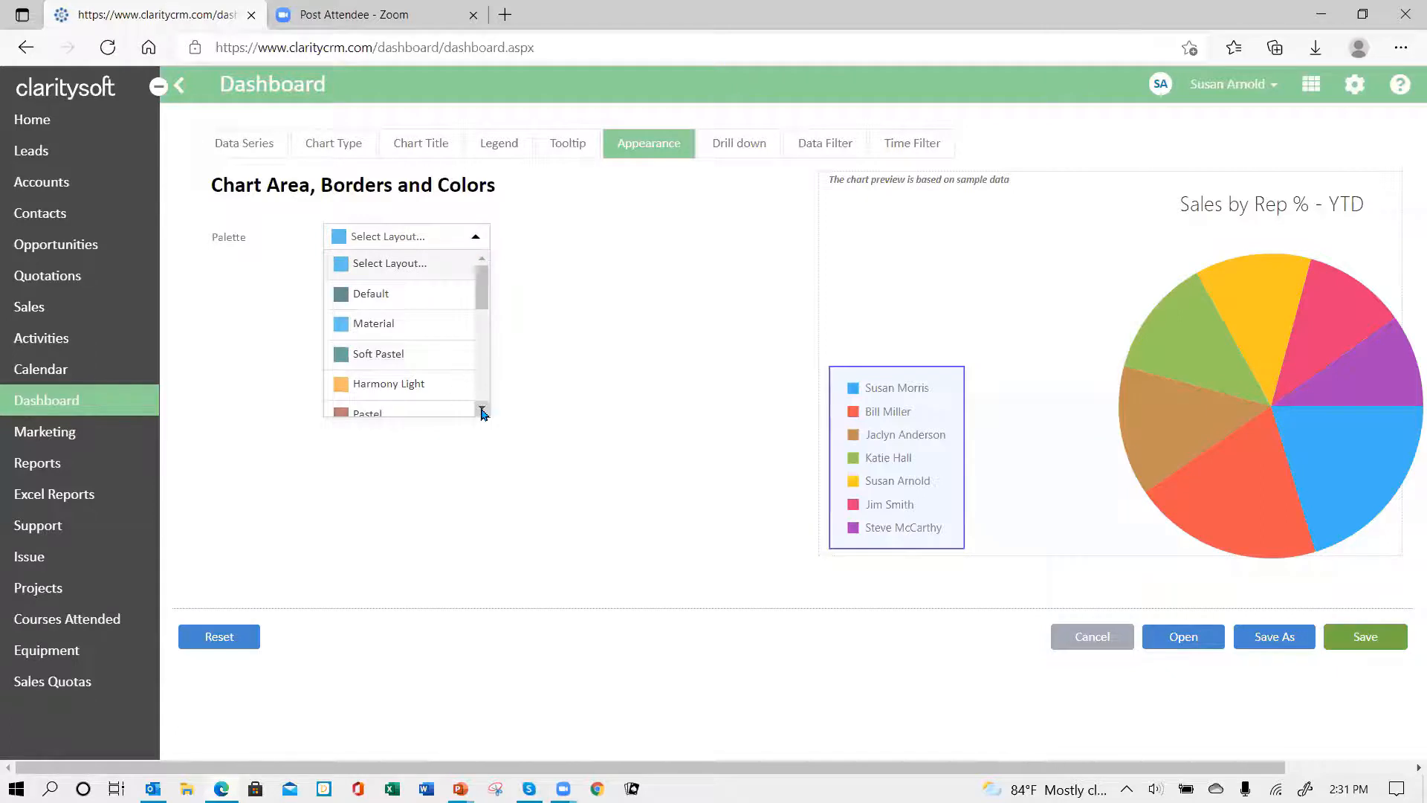
left_click(481, 408)
left_click(482, 408)
left_click(482, 409)
left_click(482, 408)
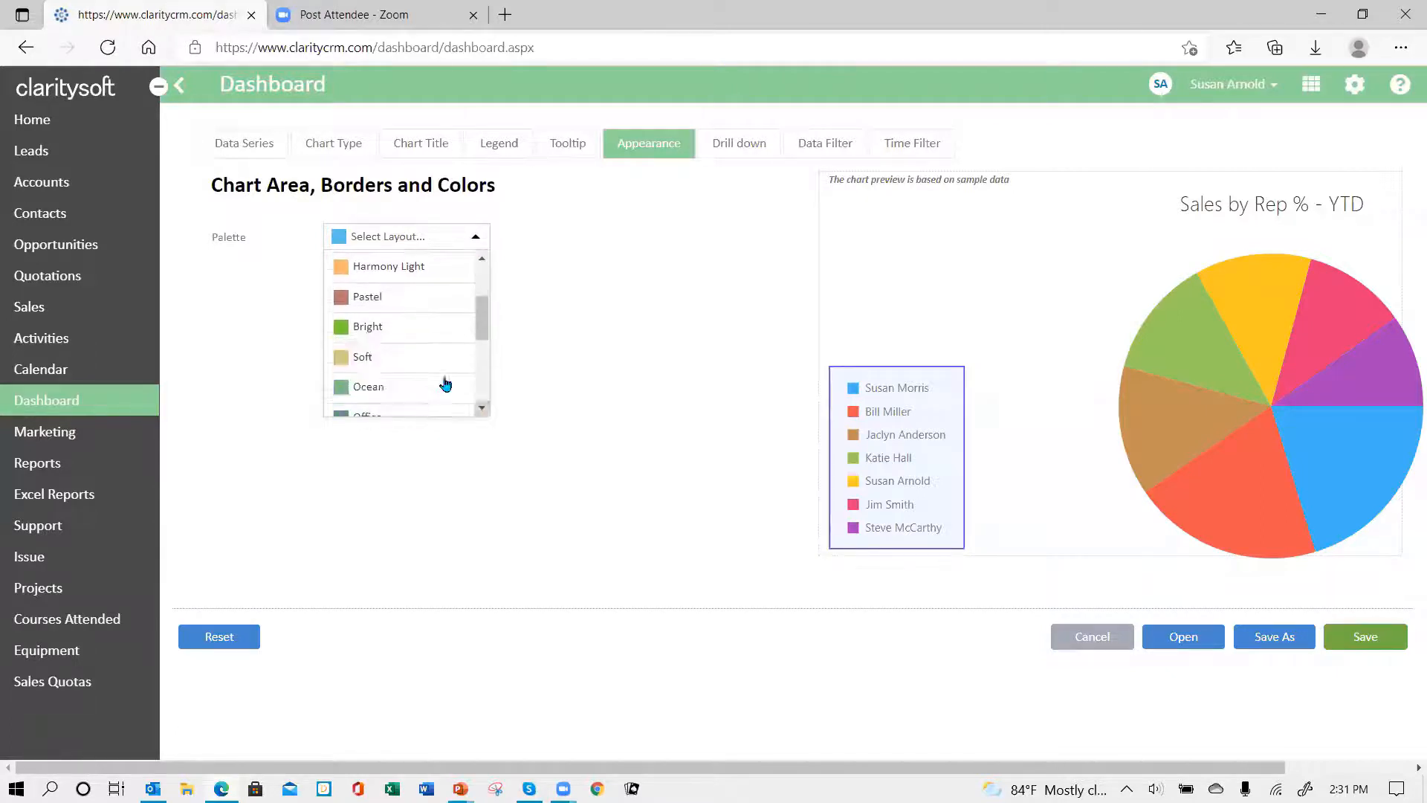
left_click(404, 330)
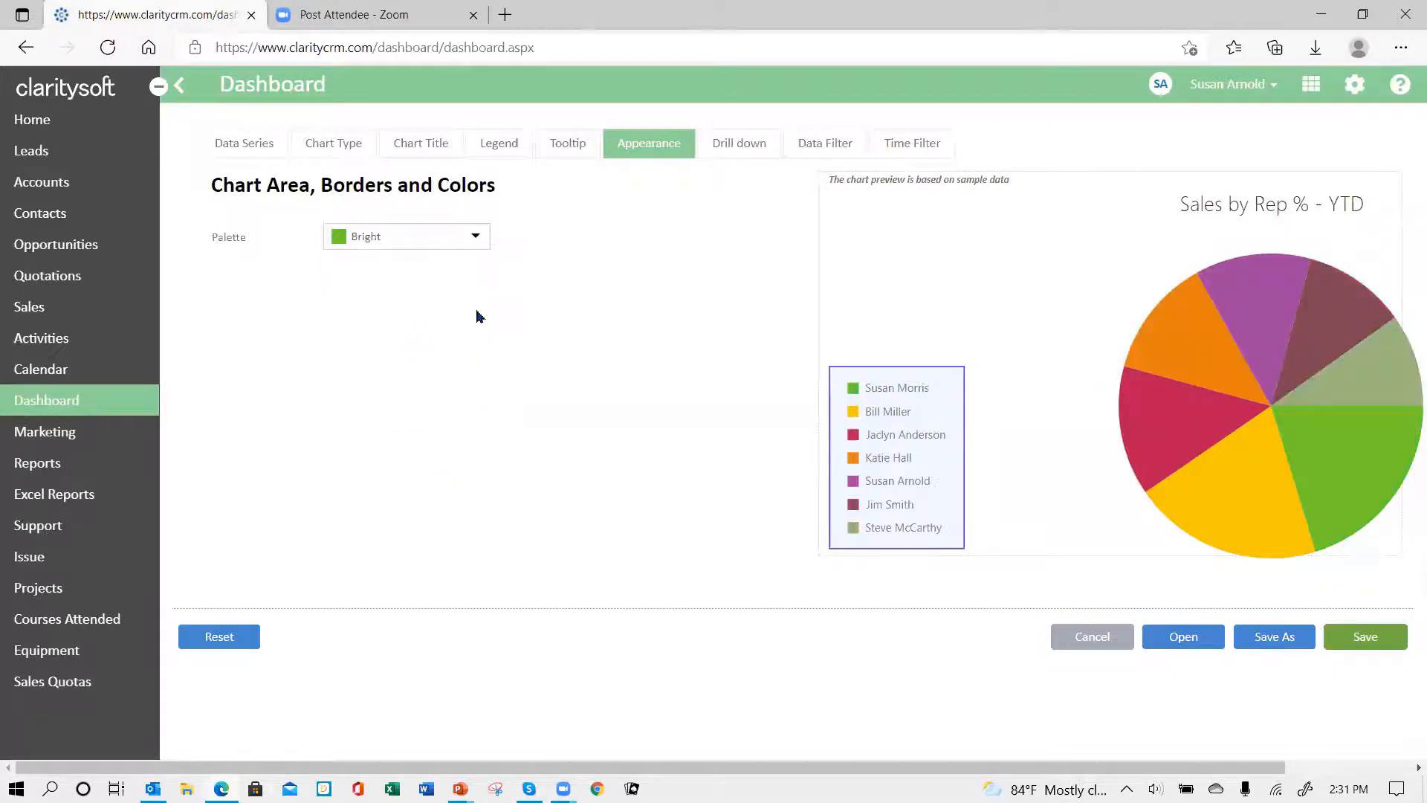
Step: Preview the Soft and Harmony Light palettes on the pie chart
left_click(474, 238)
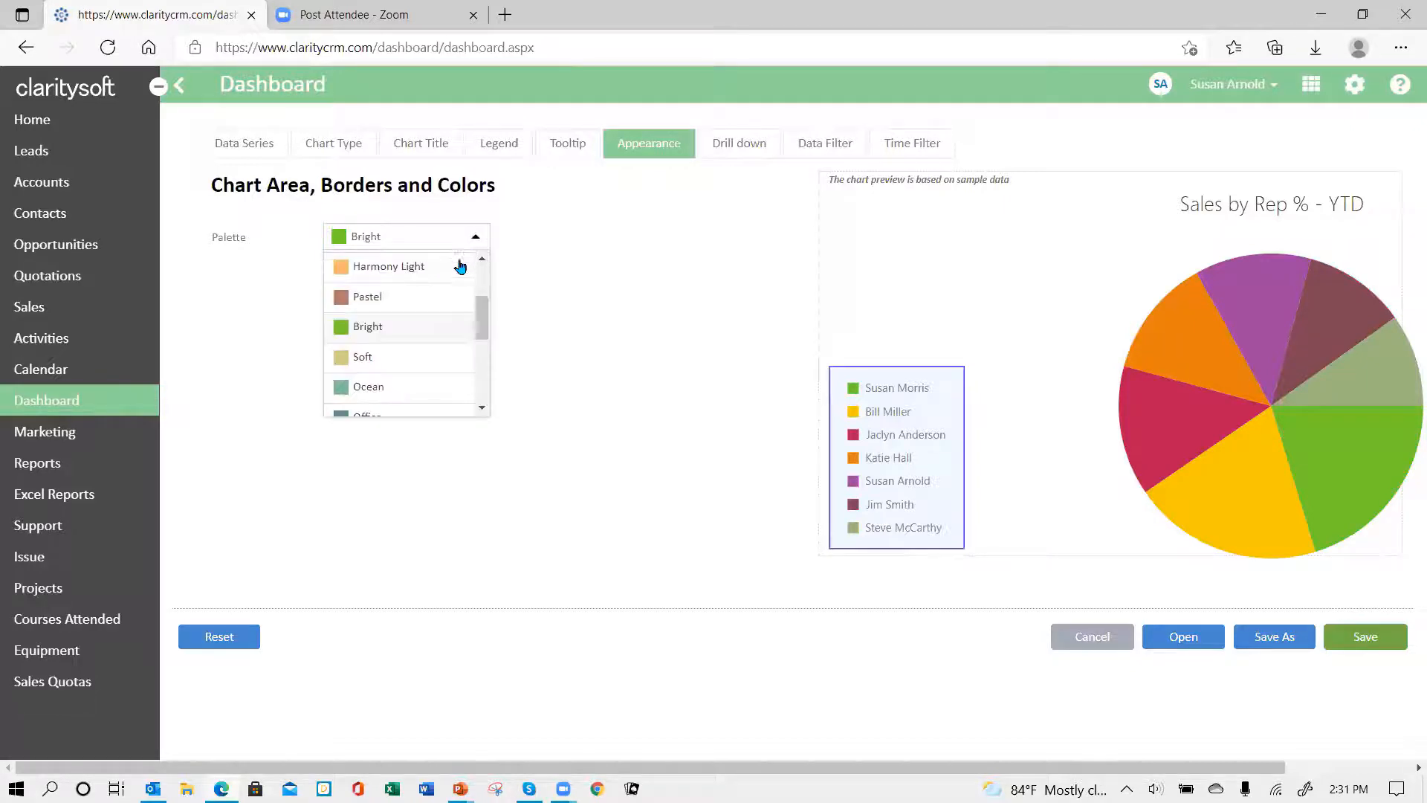
left_click(415, 361)
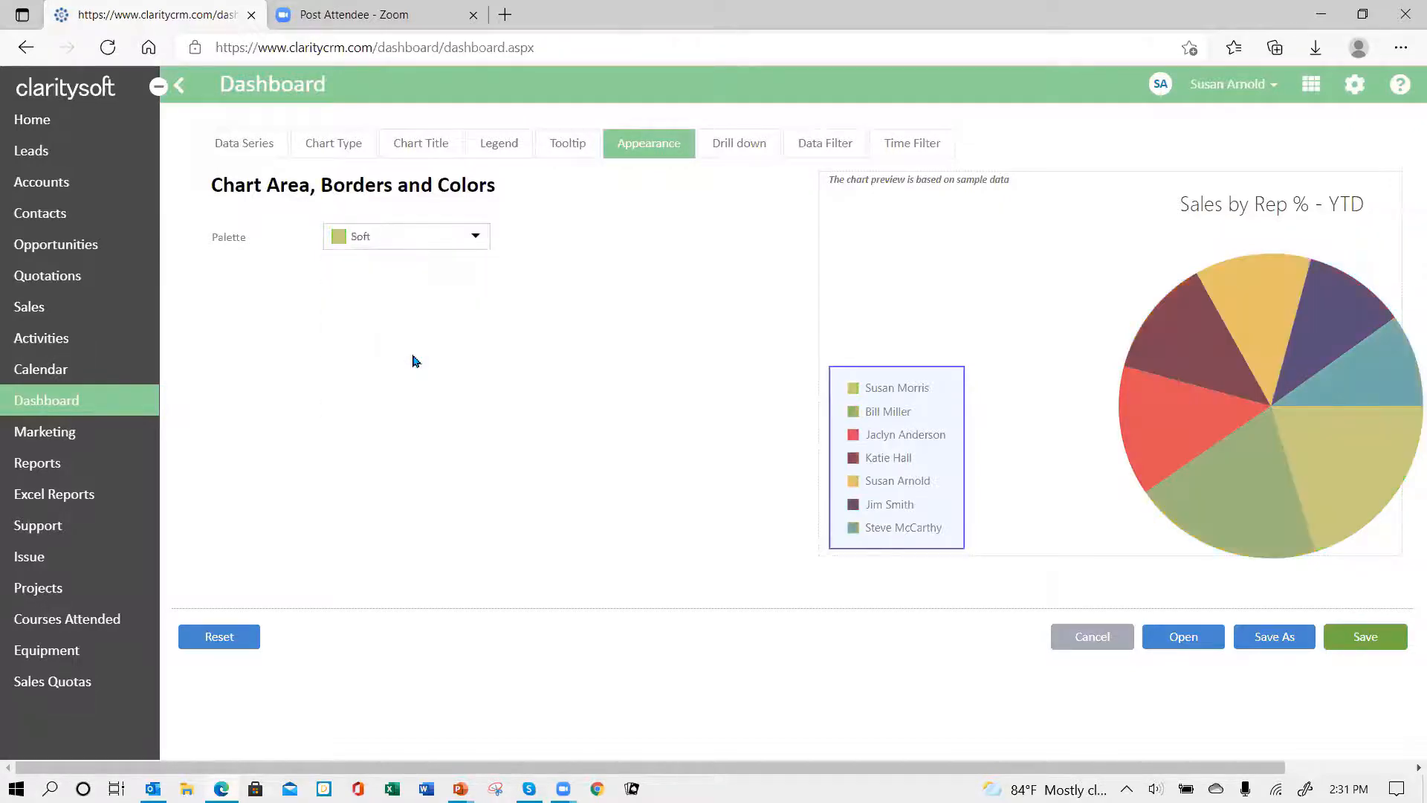
left_click(478, 239)
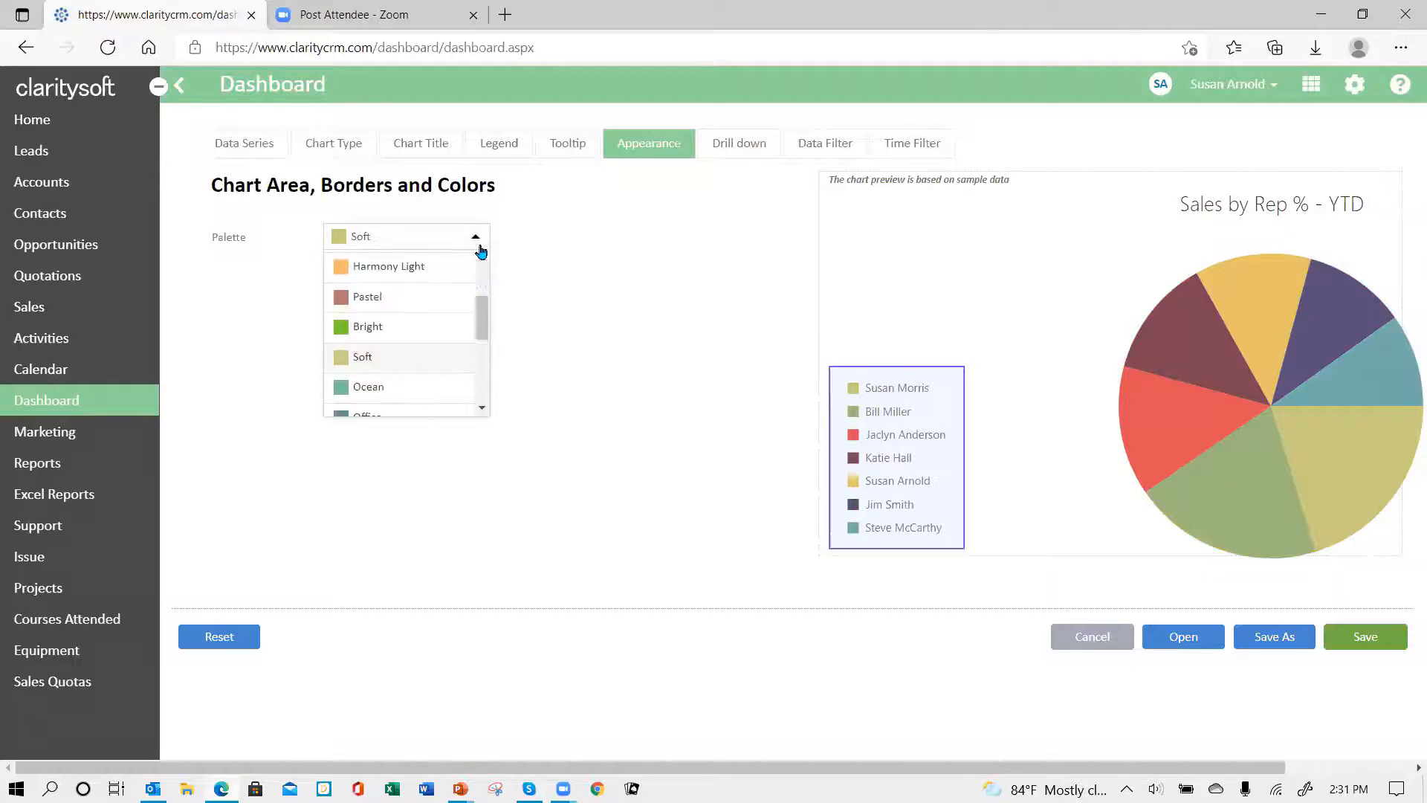
left_click(423, 271)
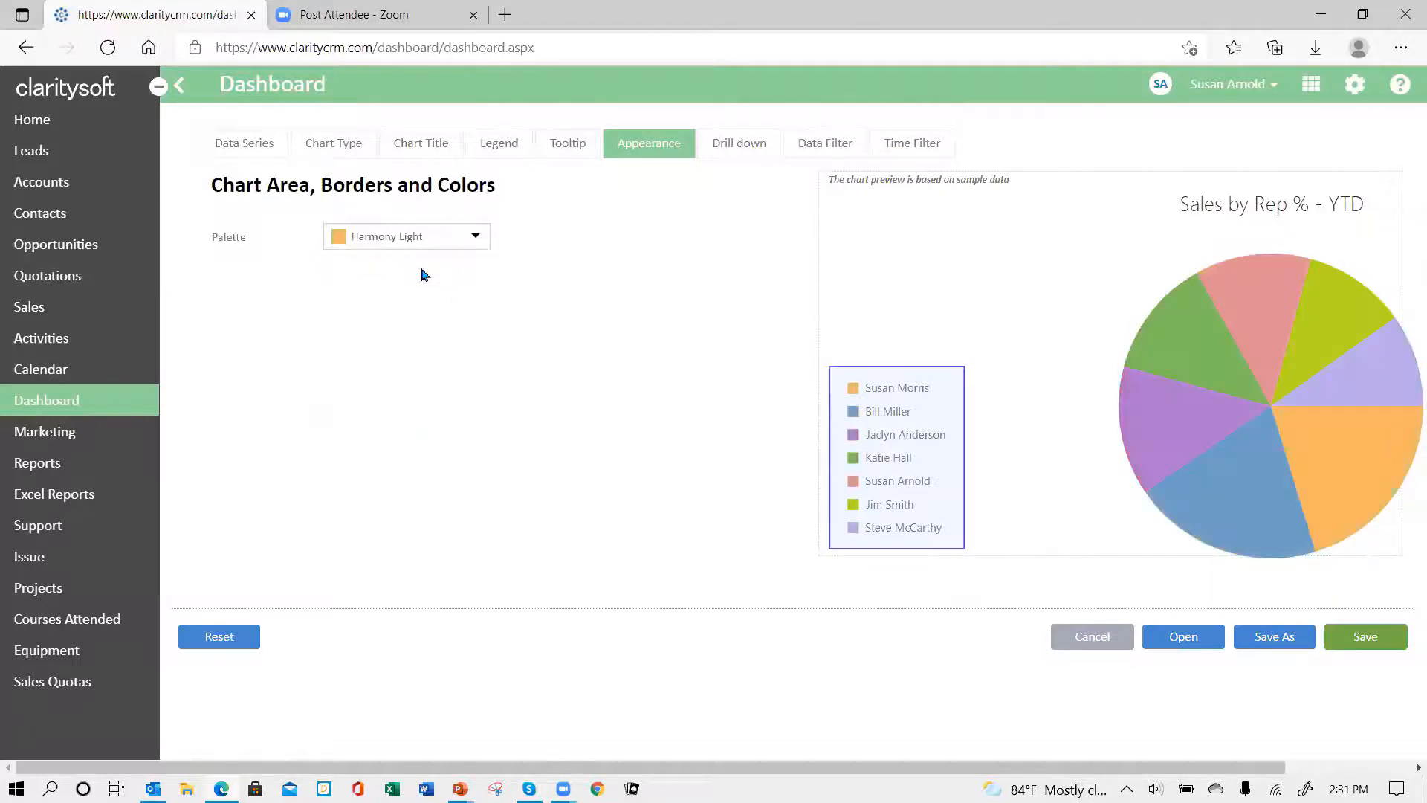
Step: Return the chart's palette to the unassigned Select Layout option
left_click(477, 238)
left_click_drag(478, 313, 479, 286)
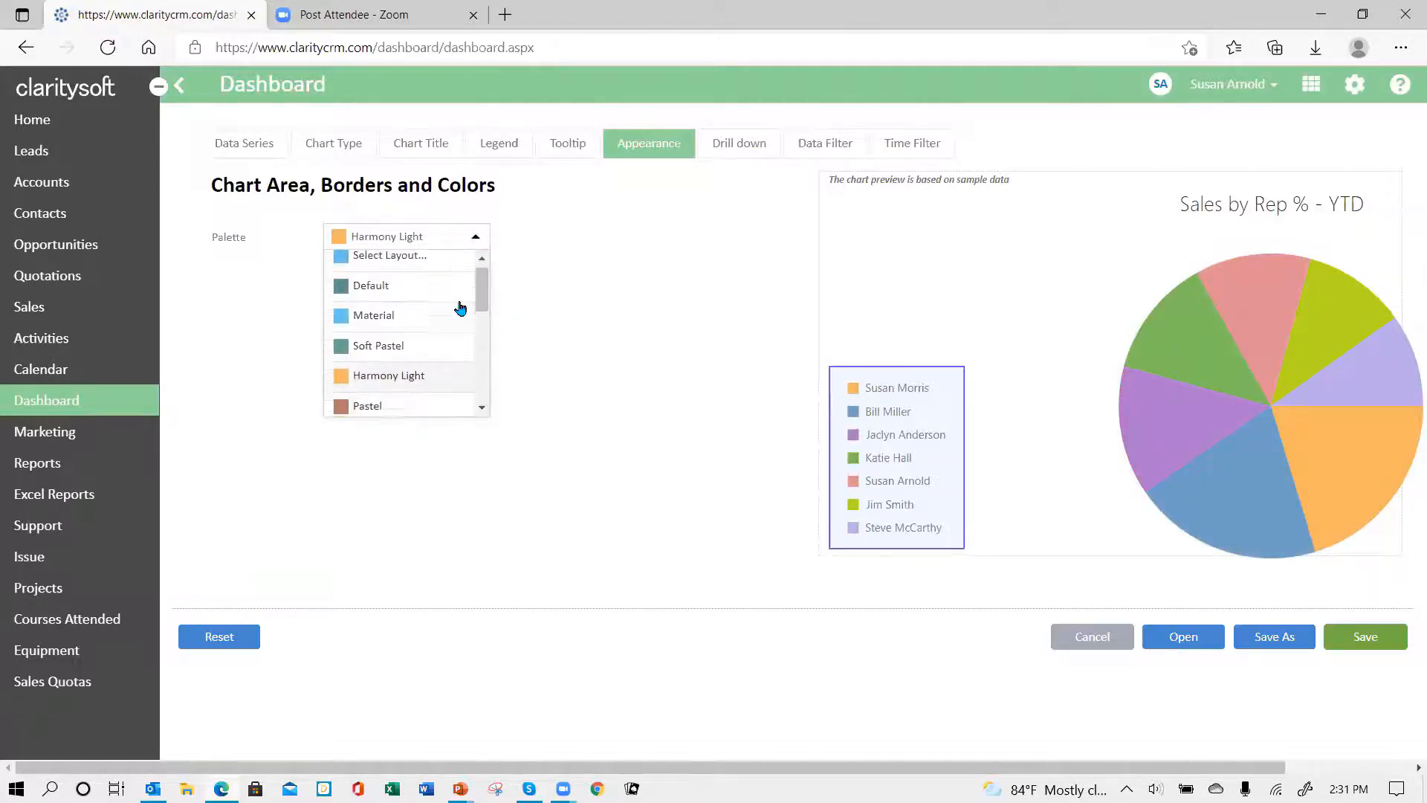
left_click(432, 265)
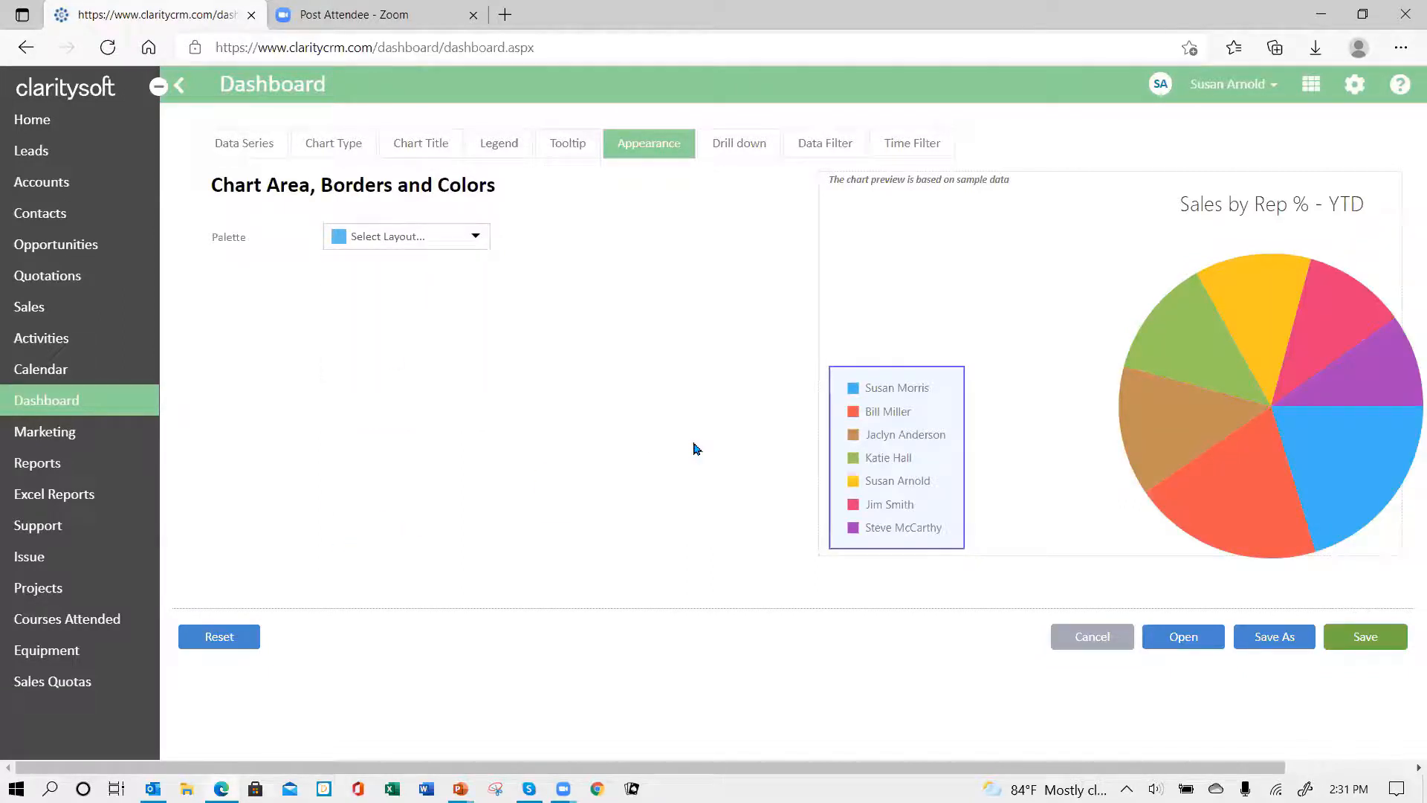
Step: Filter the Sales by Rep % - YTD chart by OrderDate for Year to Date and save it to the dashboard
left_click(740, 146)
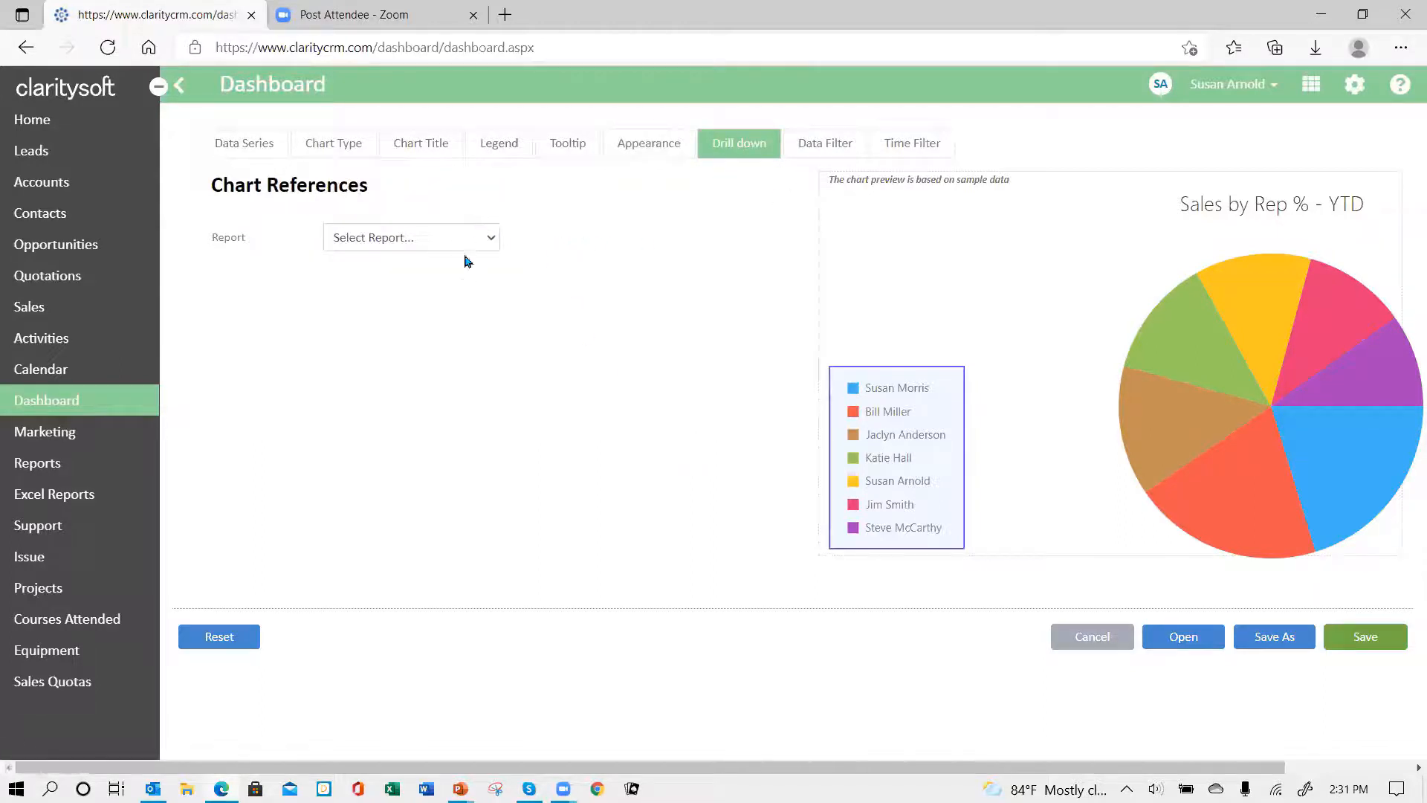
left_click(832, 151)
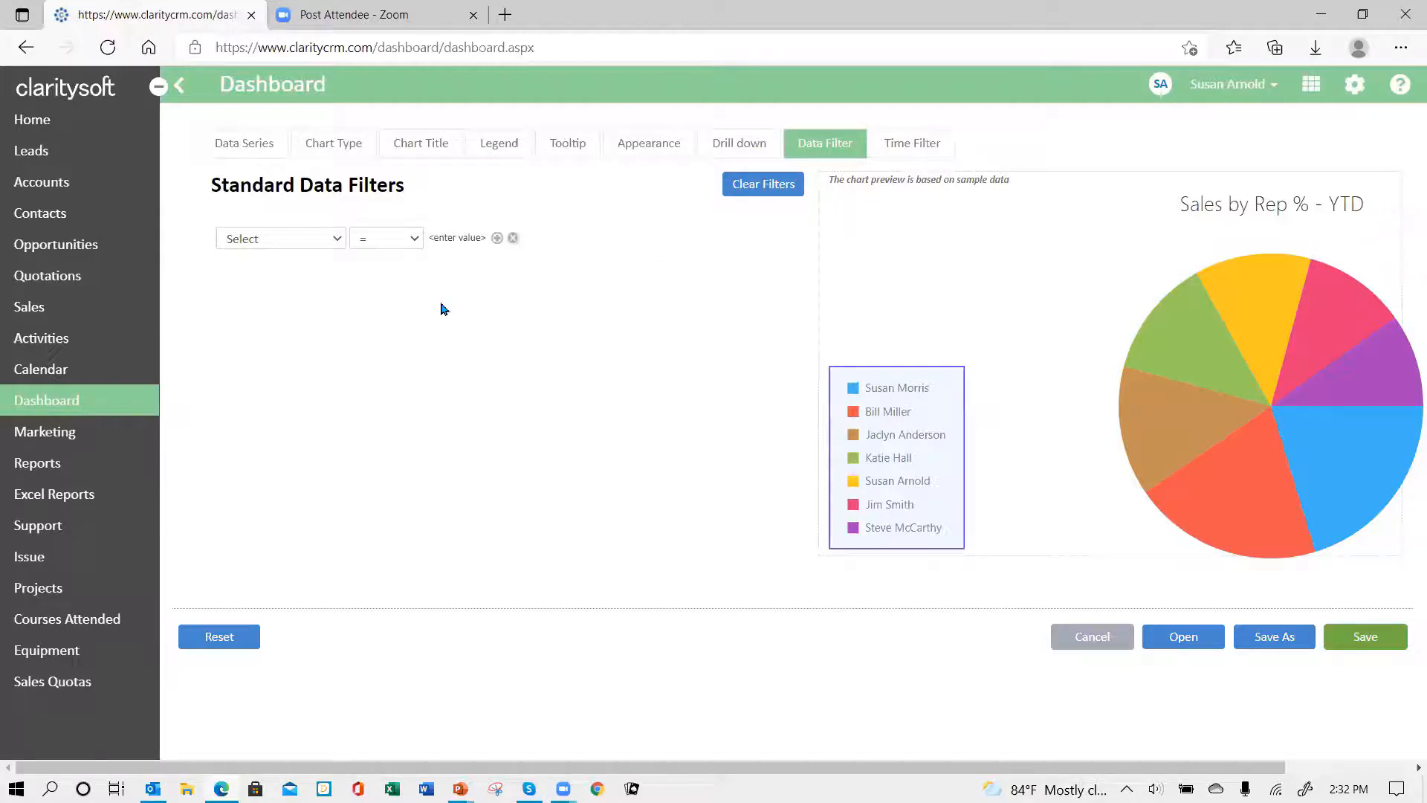
left_click(912, 148)
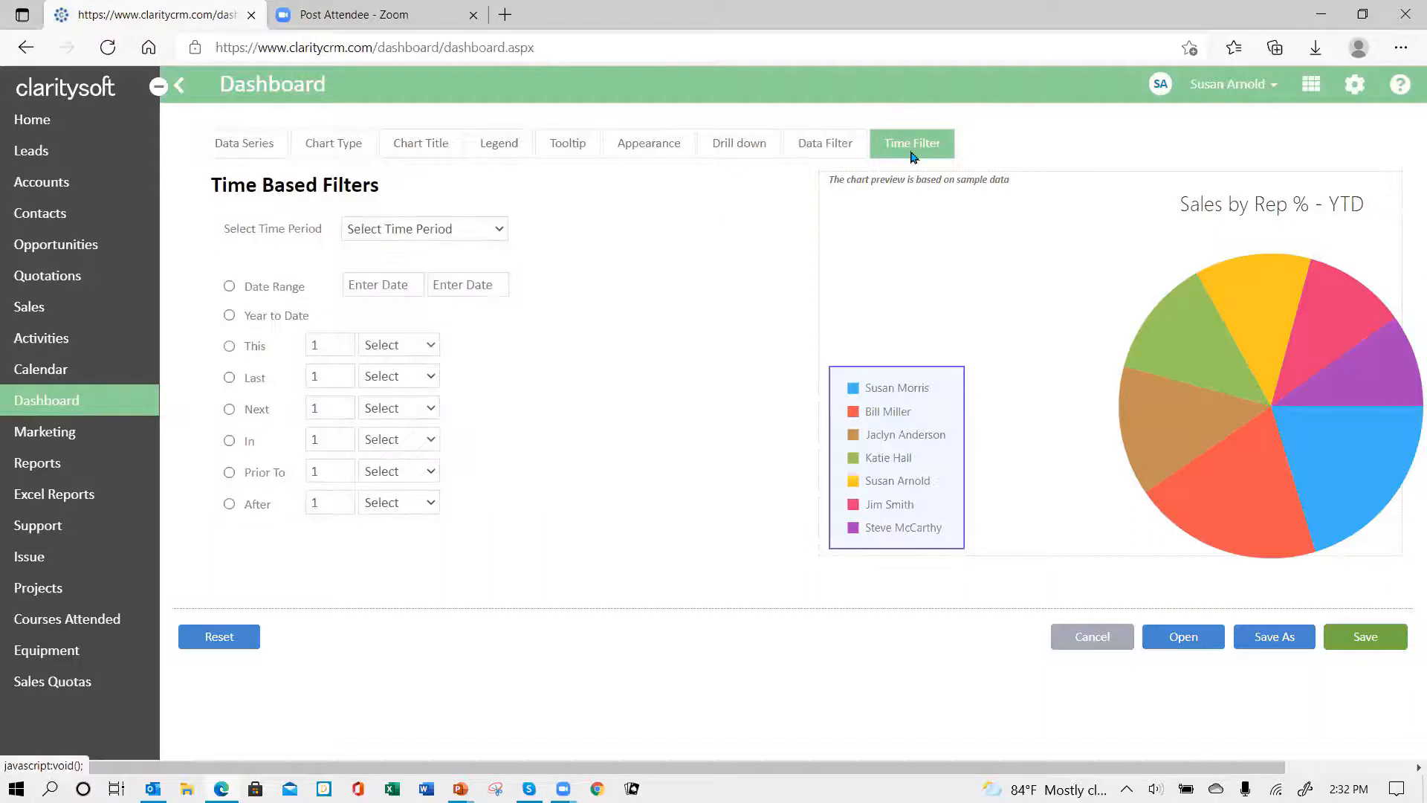
left_click(497, 231)
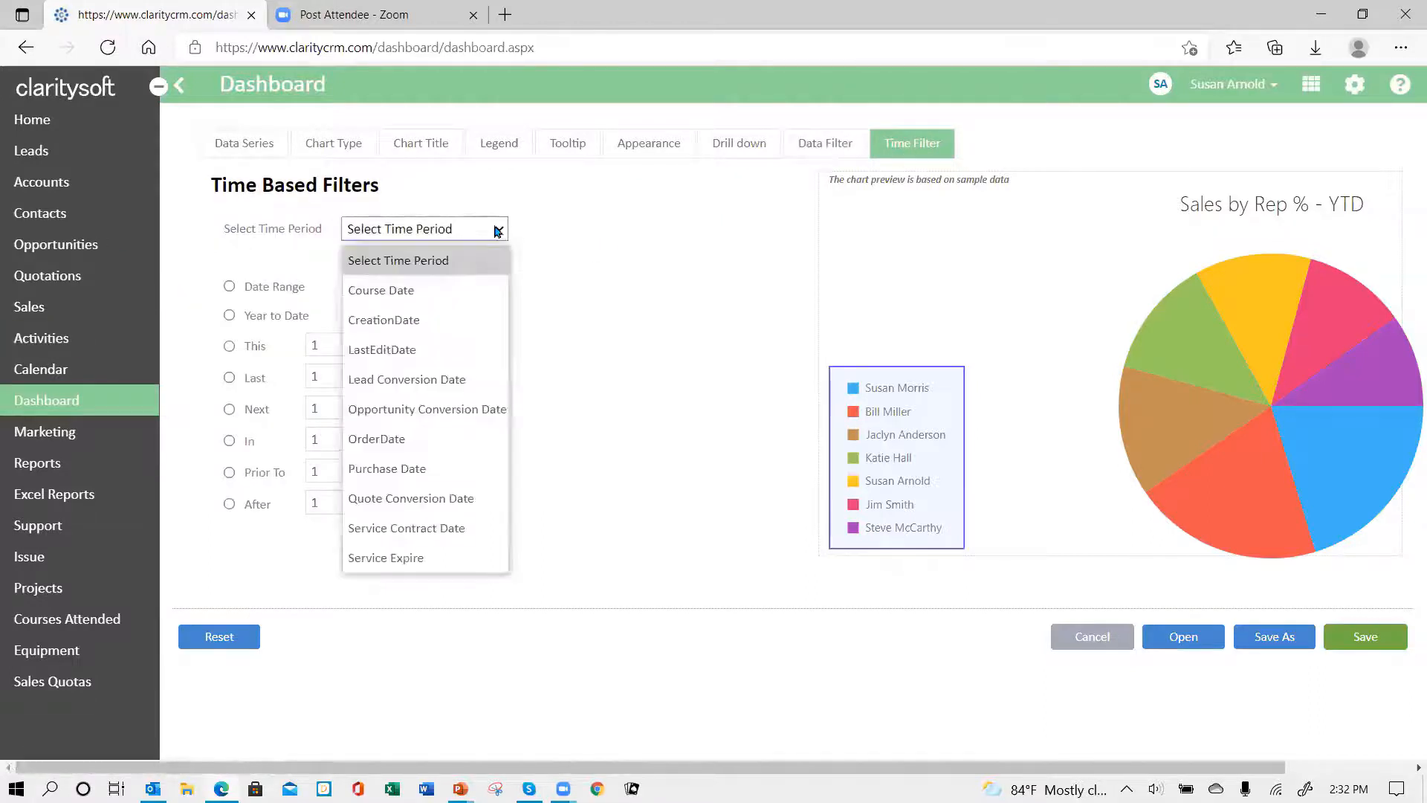
left_click(396, 441)
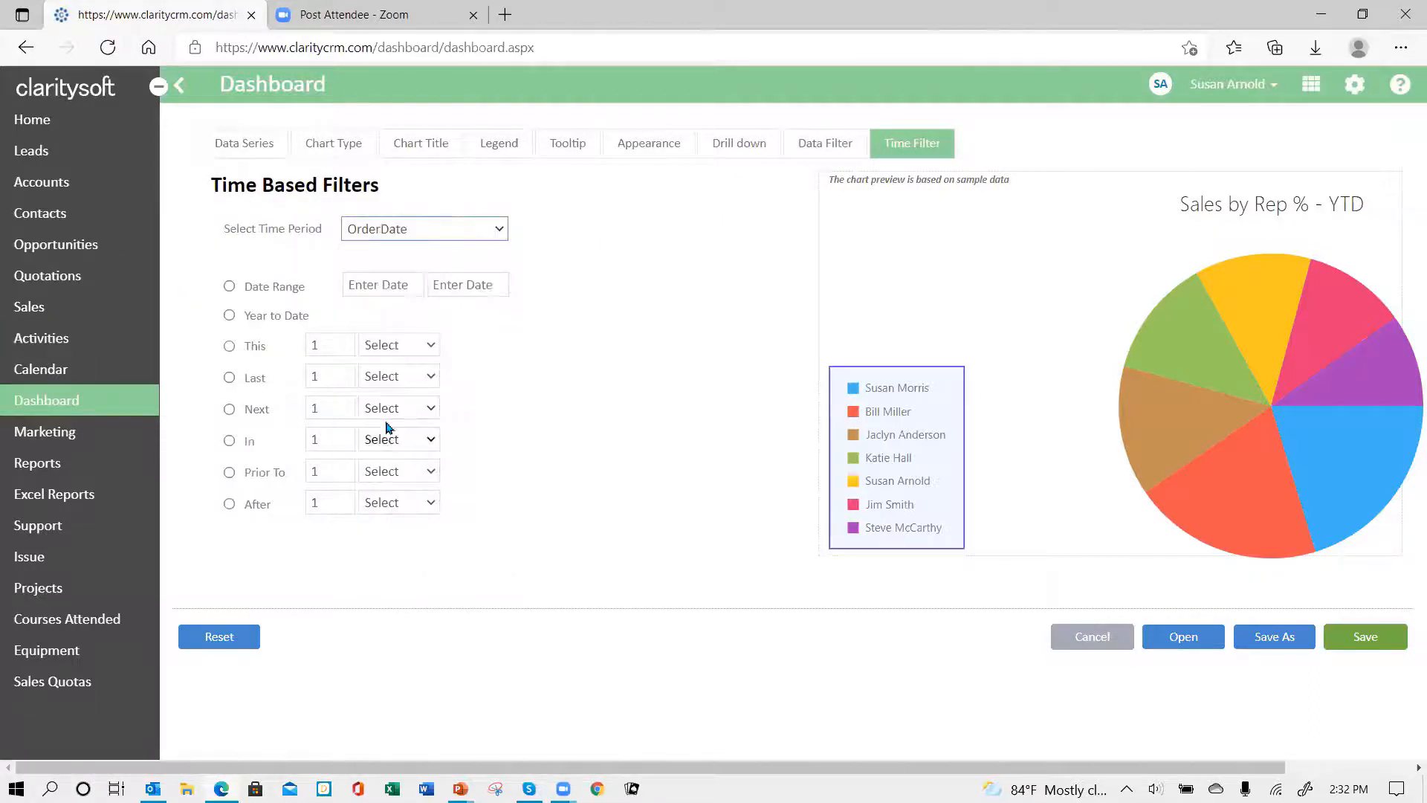
left_click(230, 316)
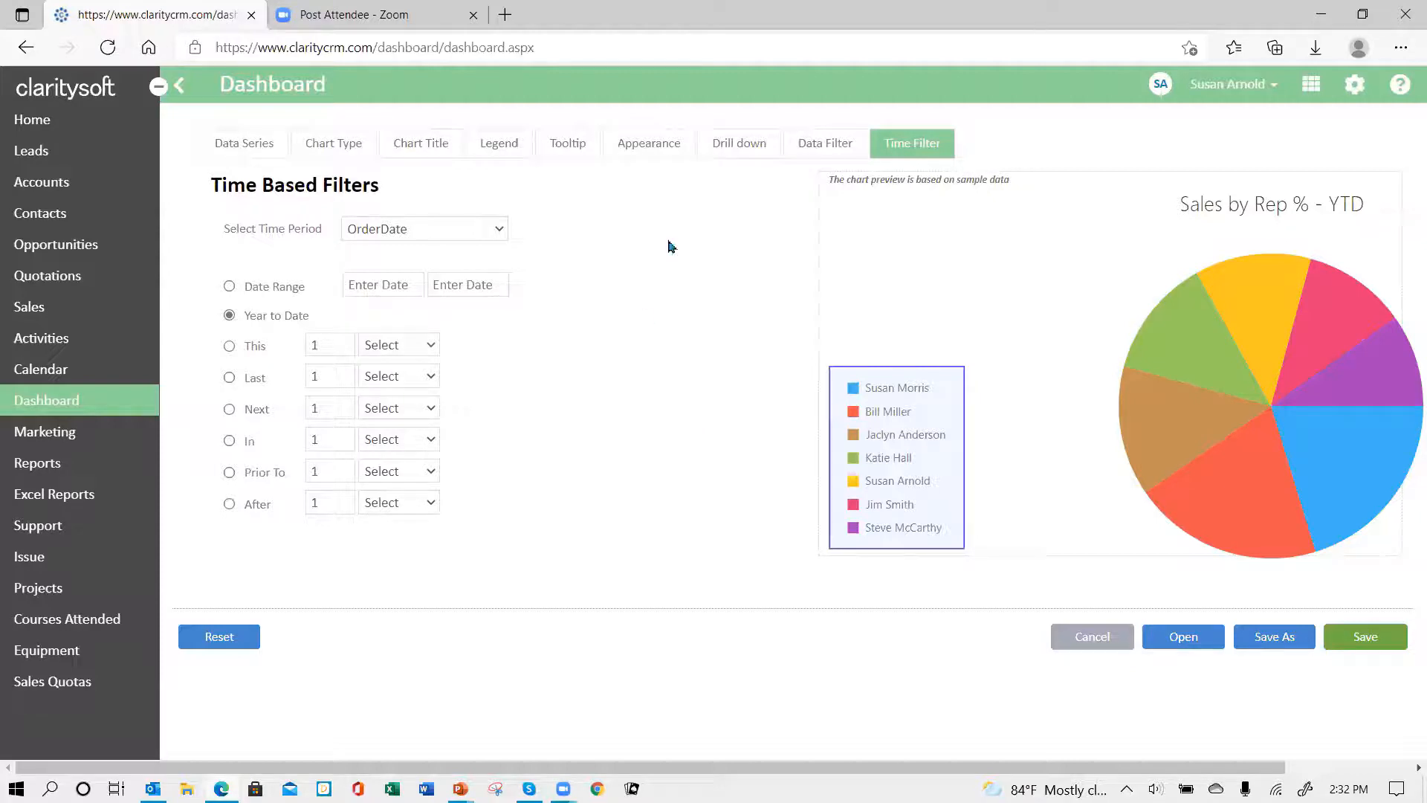
left_click(1379, 639)
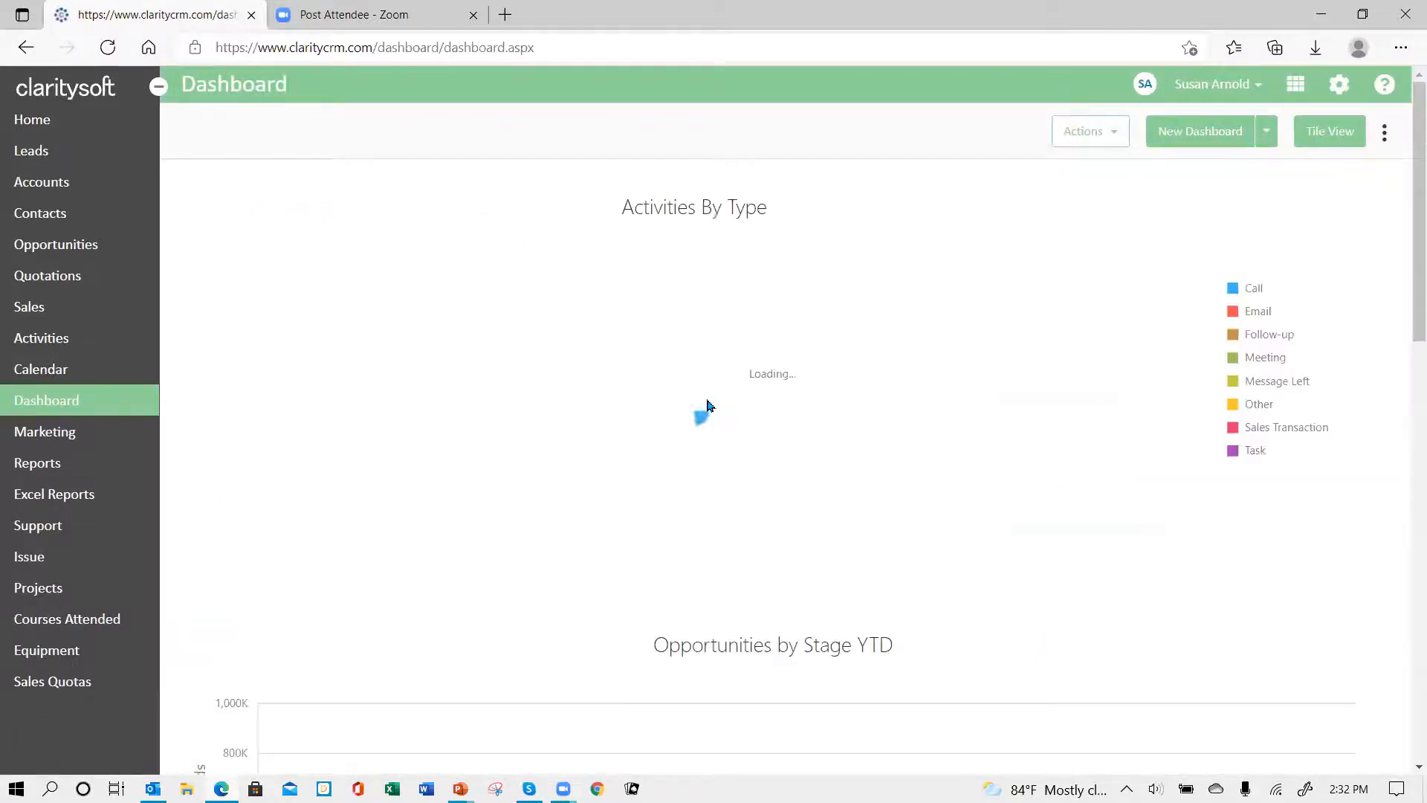
scroll(822, 407, "down", 15)
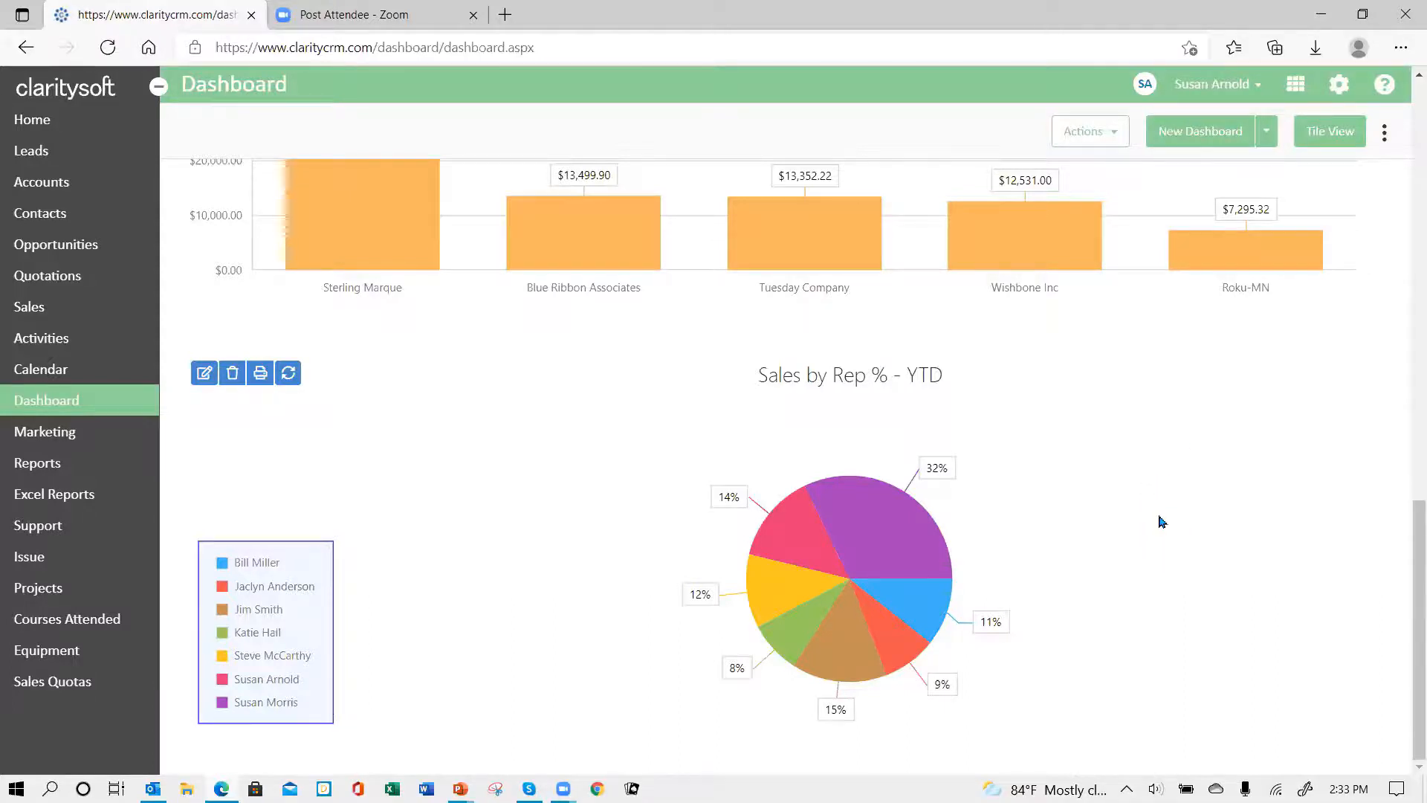
scroll(1182, 494, "up", 5)
scroll(1183, 494, "up", 8)
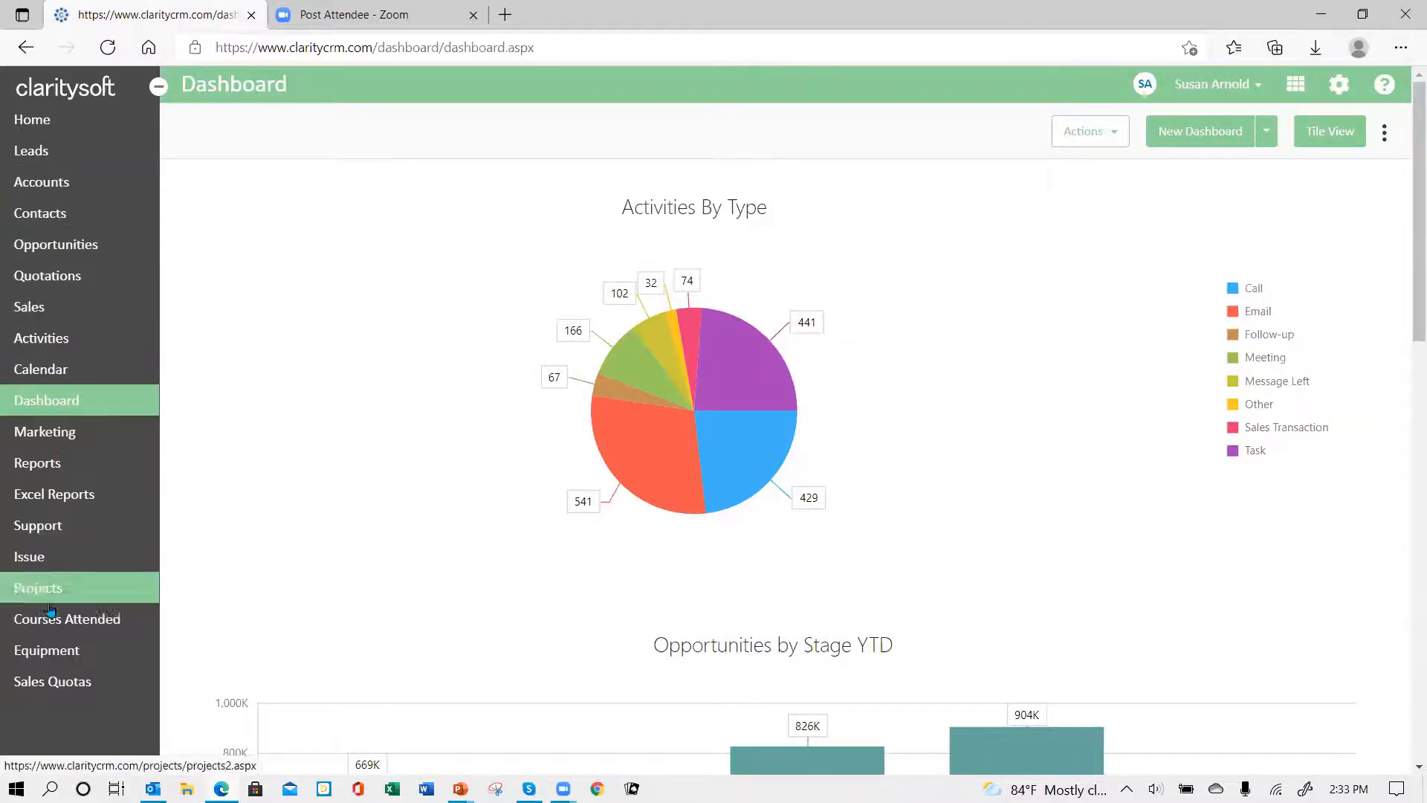
Step: Run an advanced search on Leads with CreationDate set to Year to Date and review the matching records
left_click(49, 159)
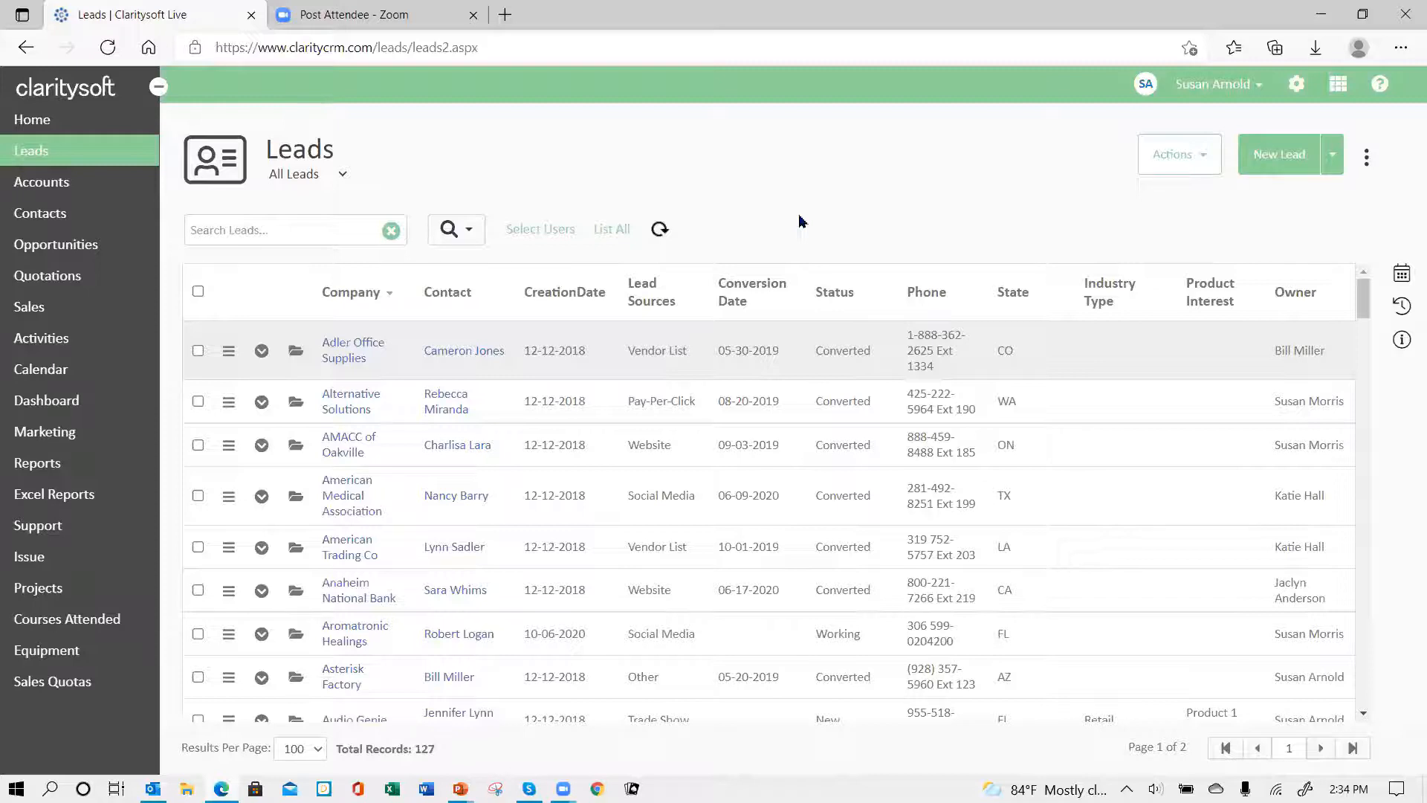
left_click(470, 231)
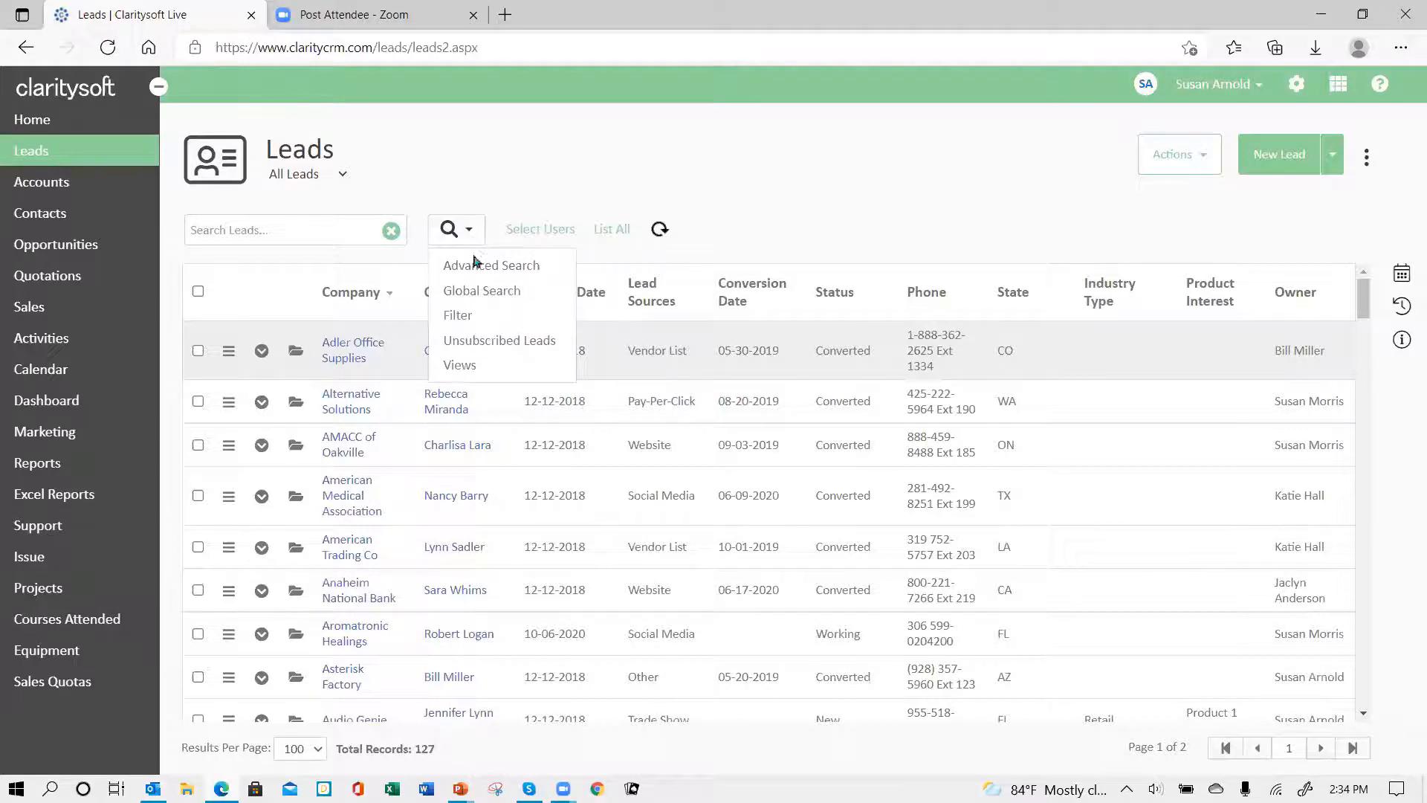
left_click(466, 268)
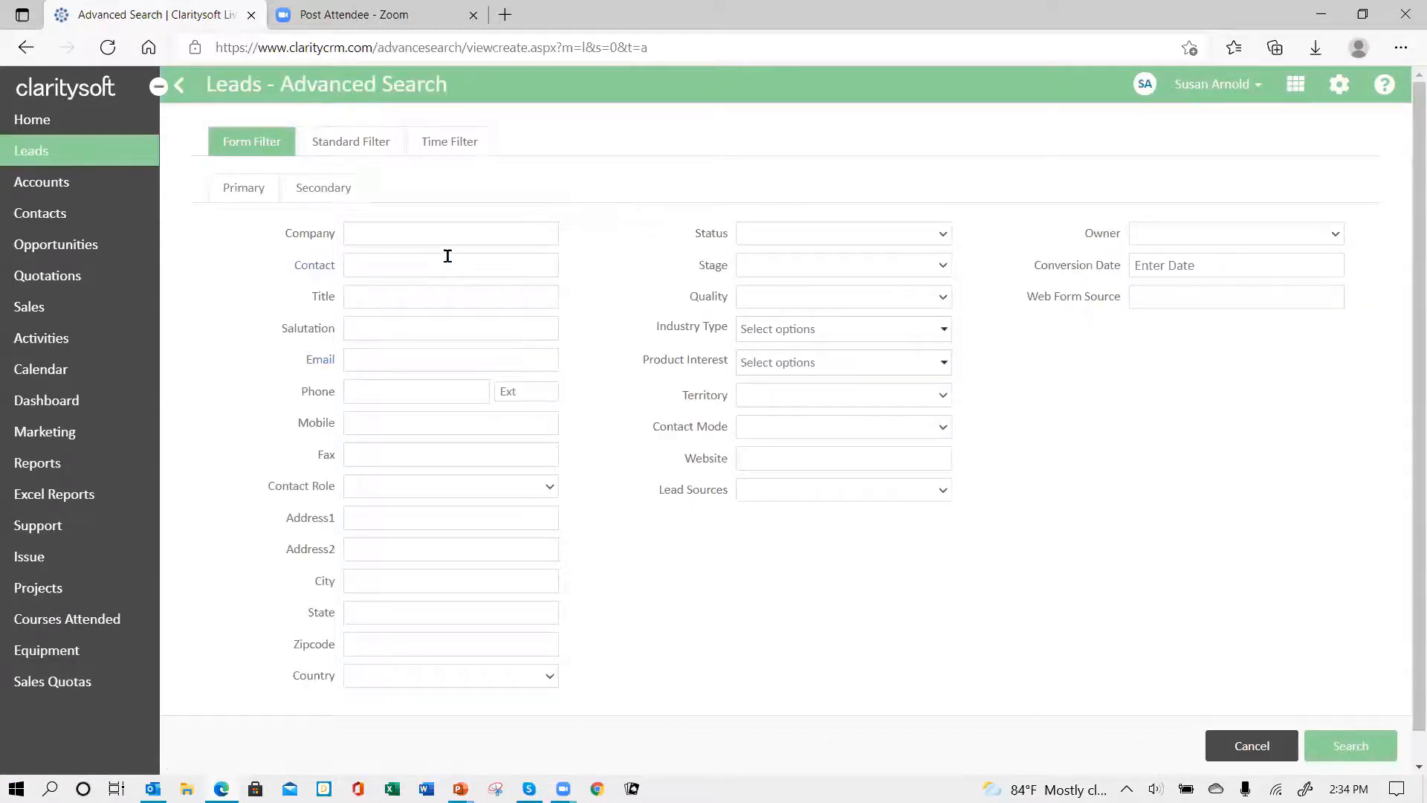
left_click(449, 144)
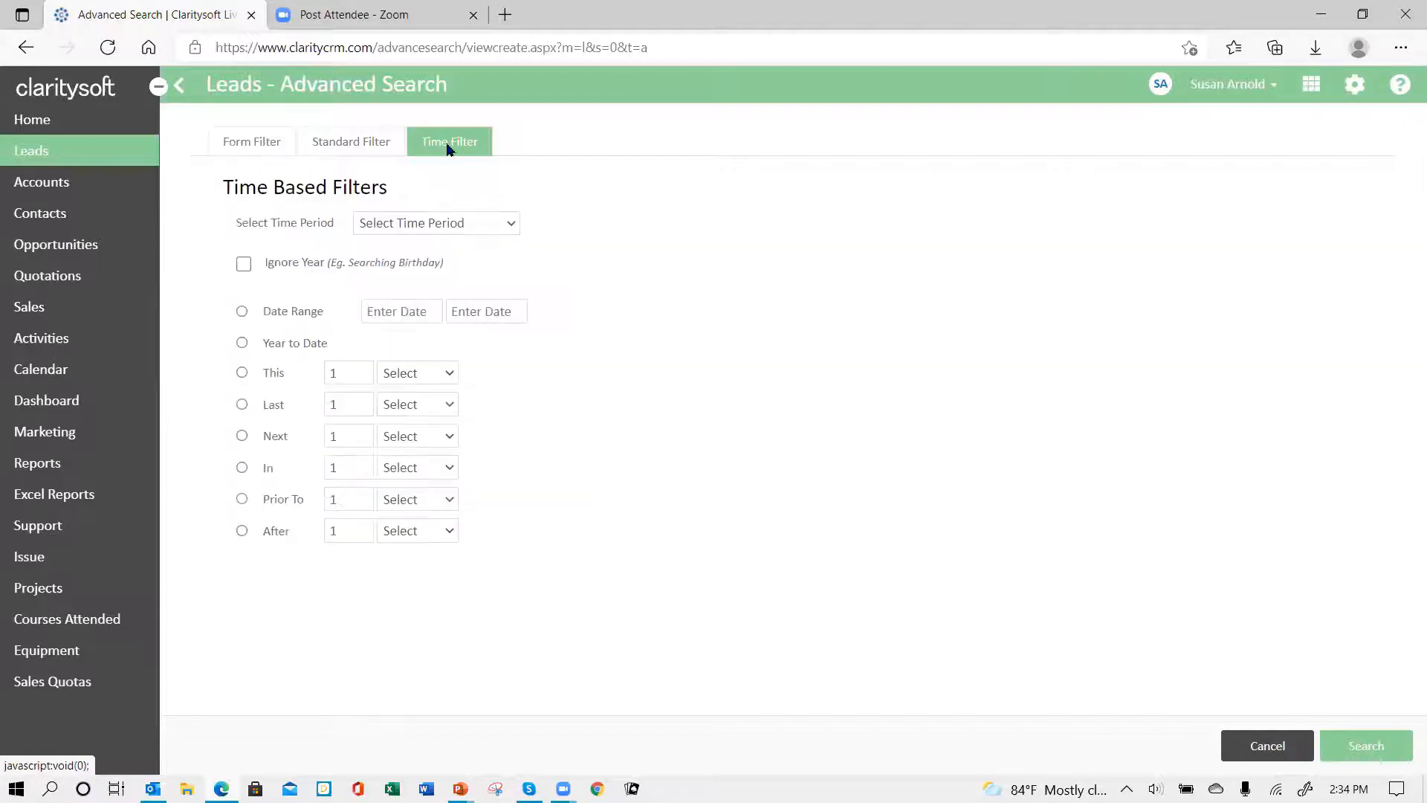
left_click(511, 225)
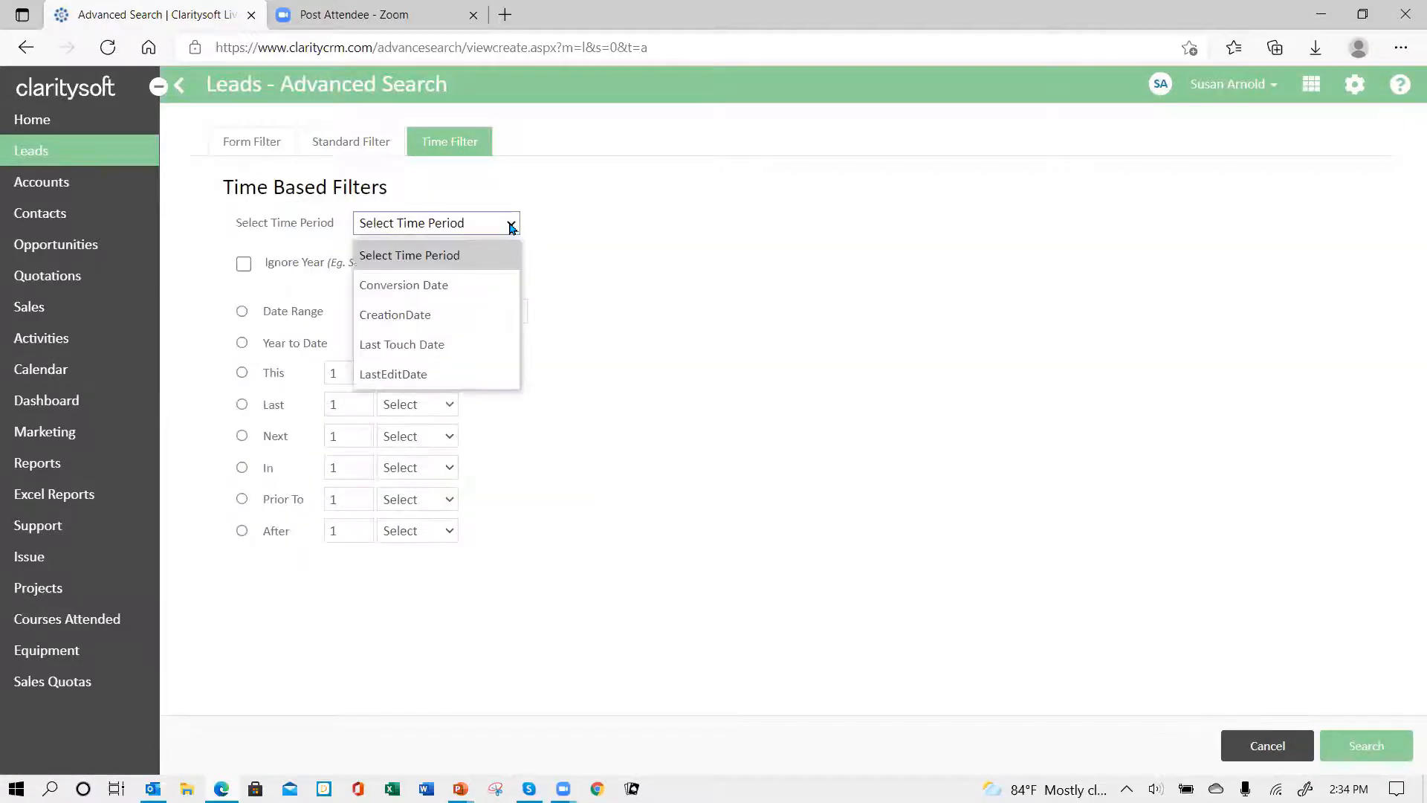
left_click(458, 316)
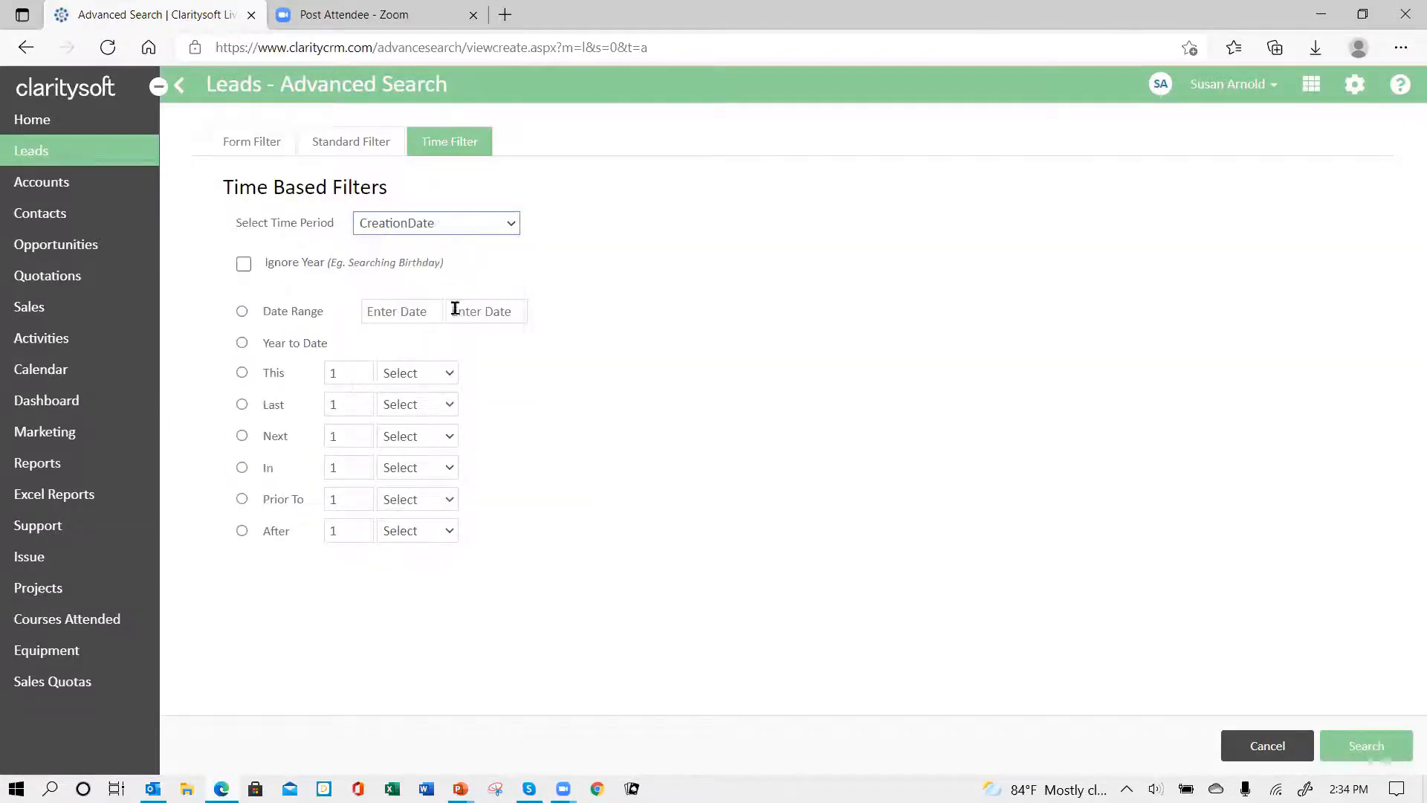
left_click(242, 343)
left_click(1346, 751)
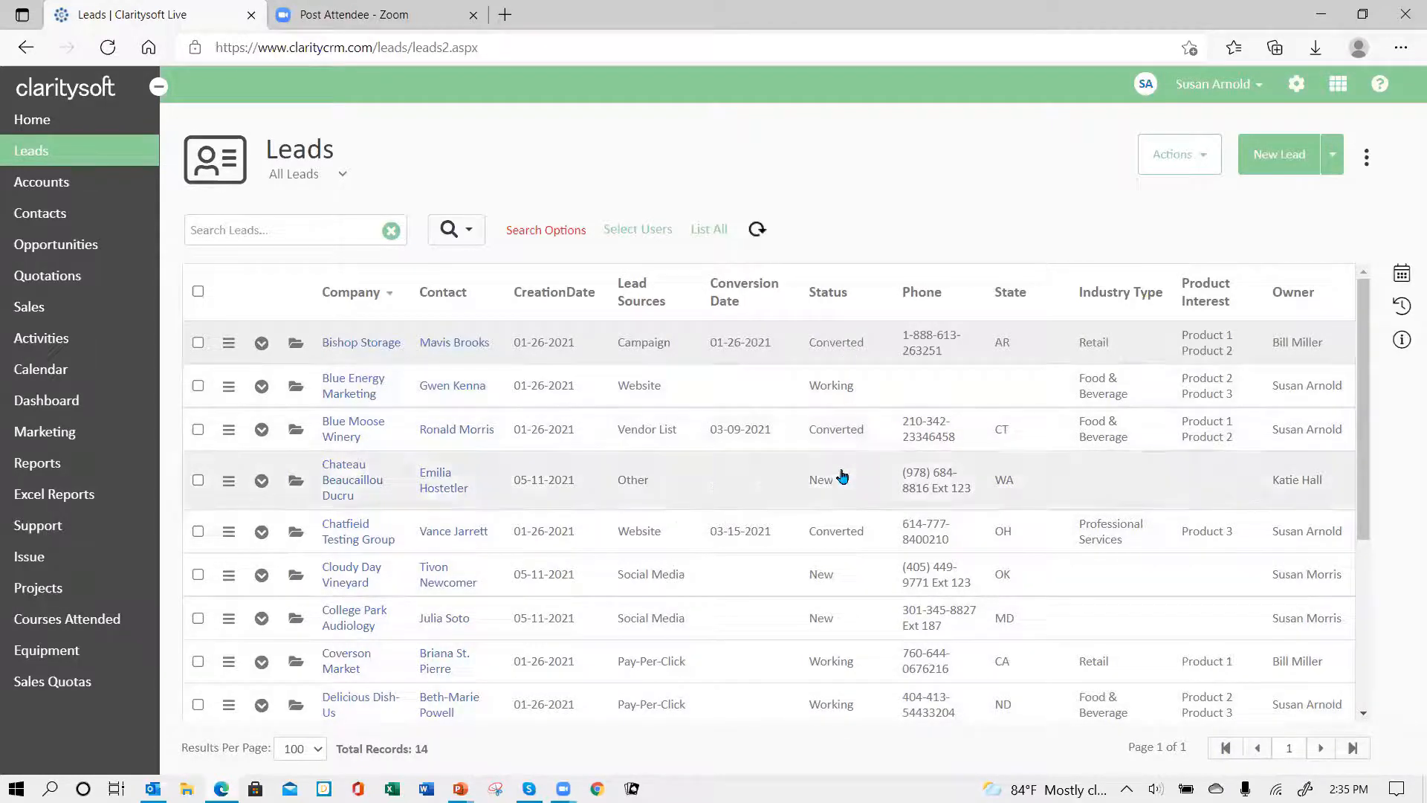
scroll(819, 691, "down", 1)
scroll(820, 691, "down", 4)
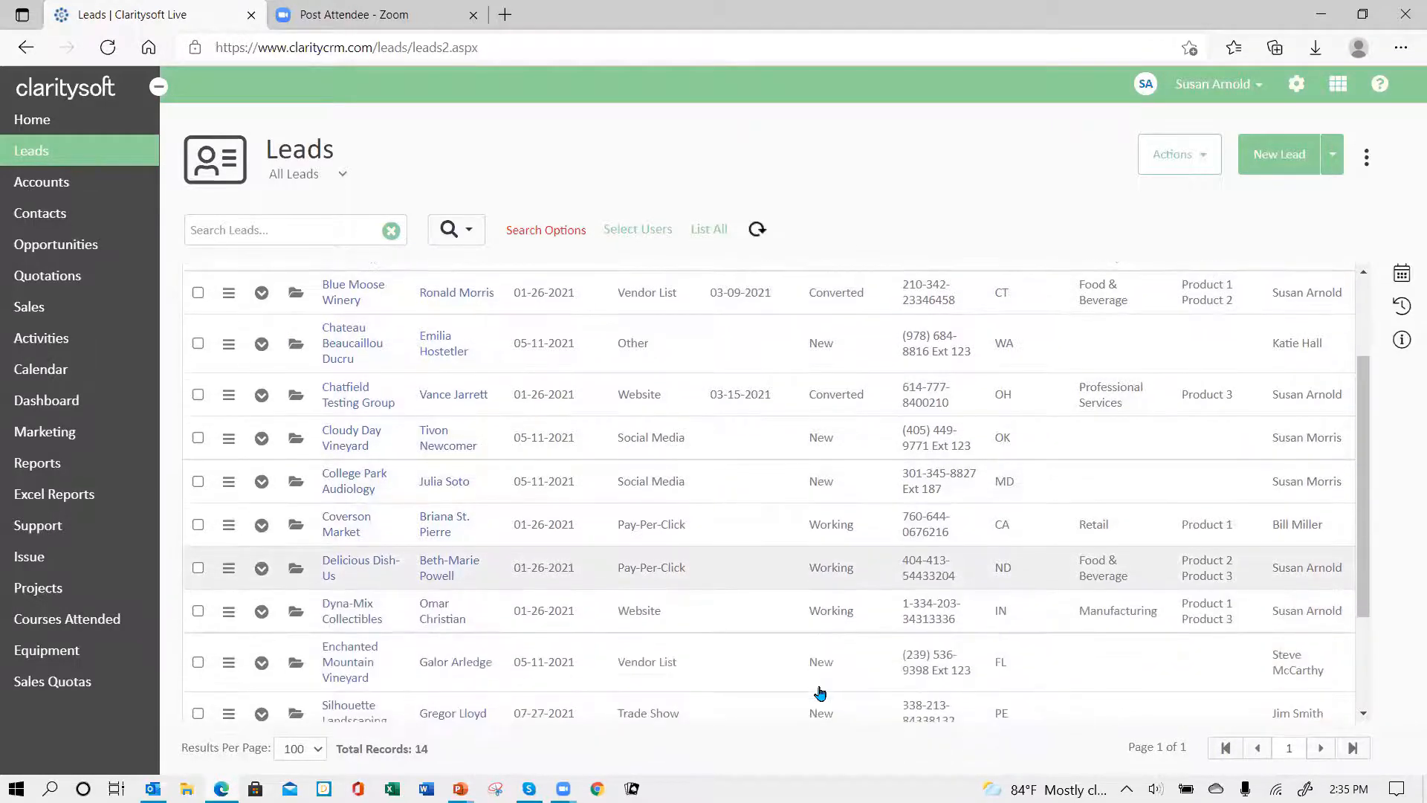
scroll(815, 688, "up", 6)
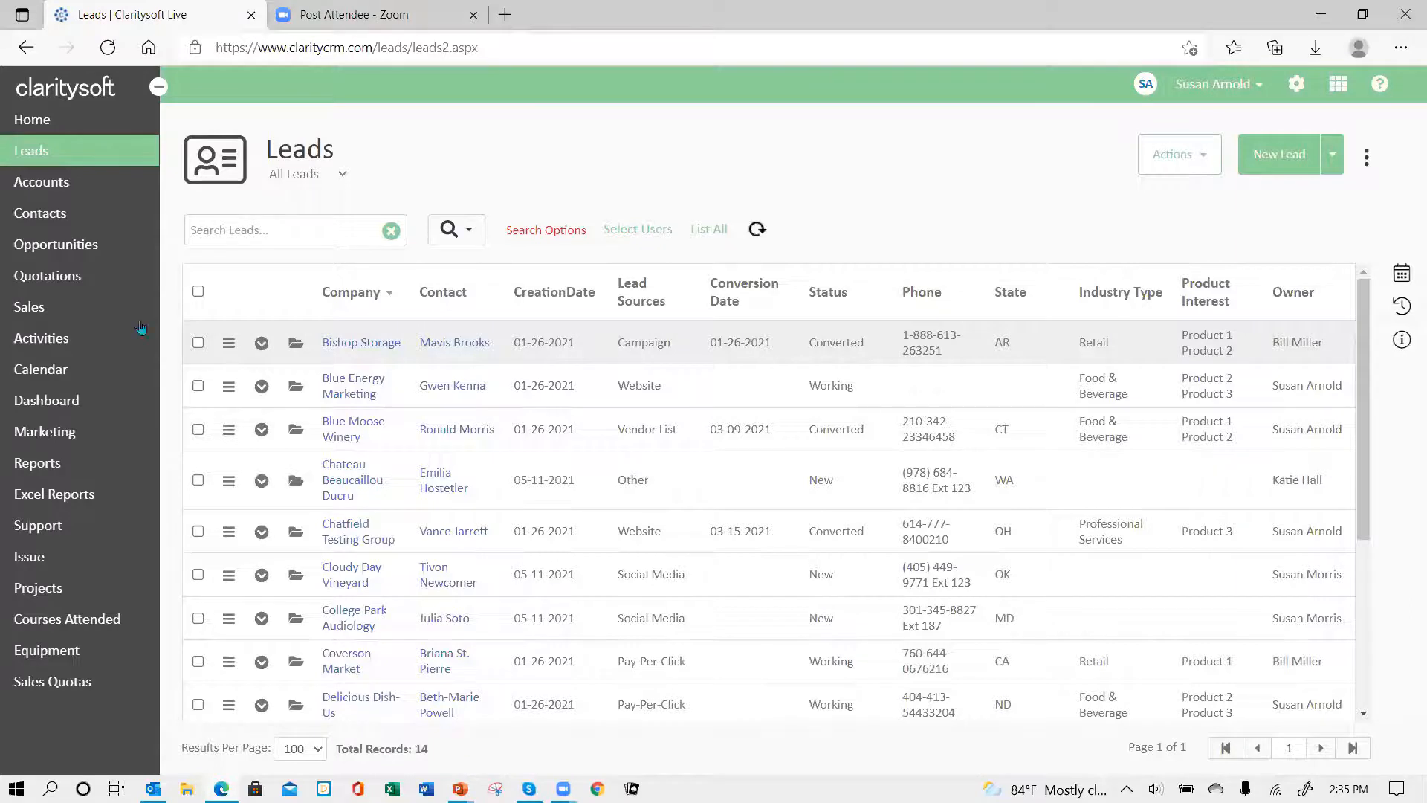
Step: Start a new dashboard chart with Leads as its data source
left_click(80, 411)
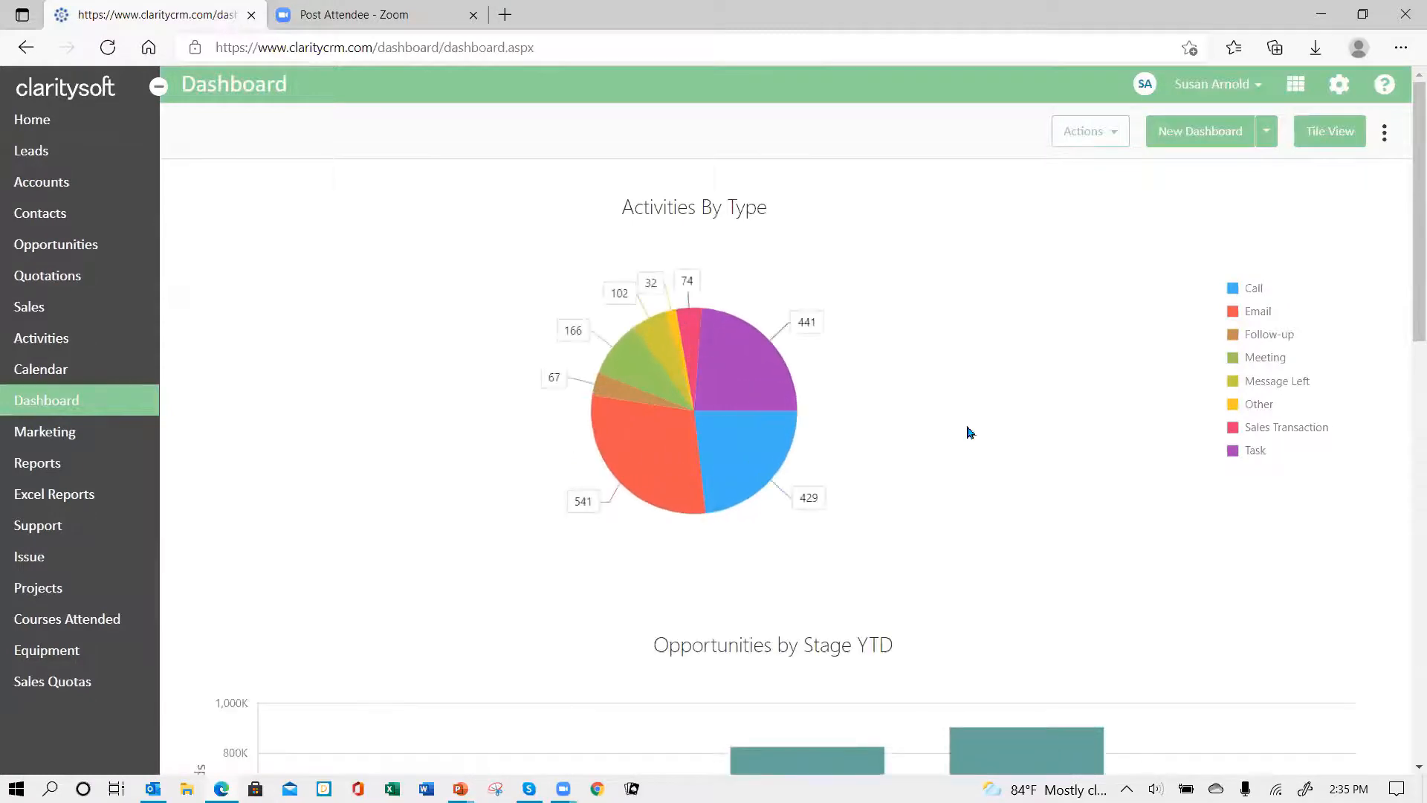
left_click(1185, 137)
left_click(483, 242)
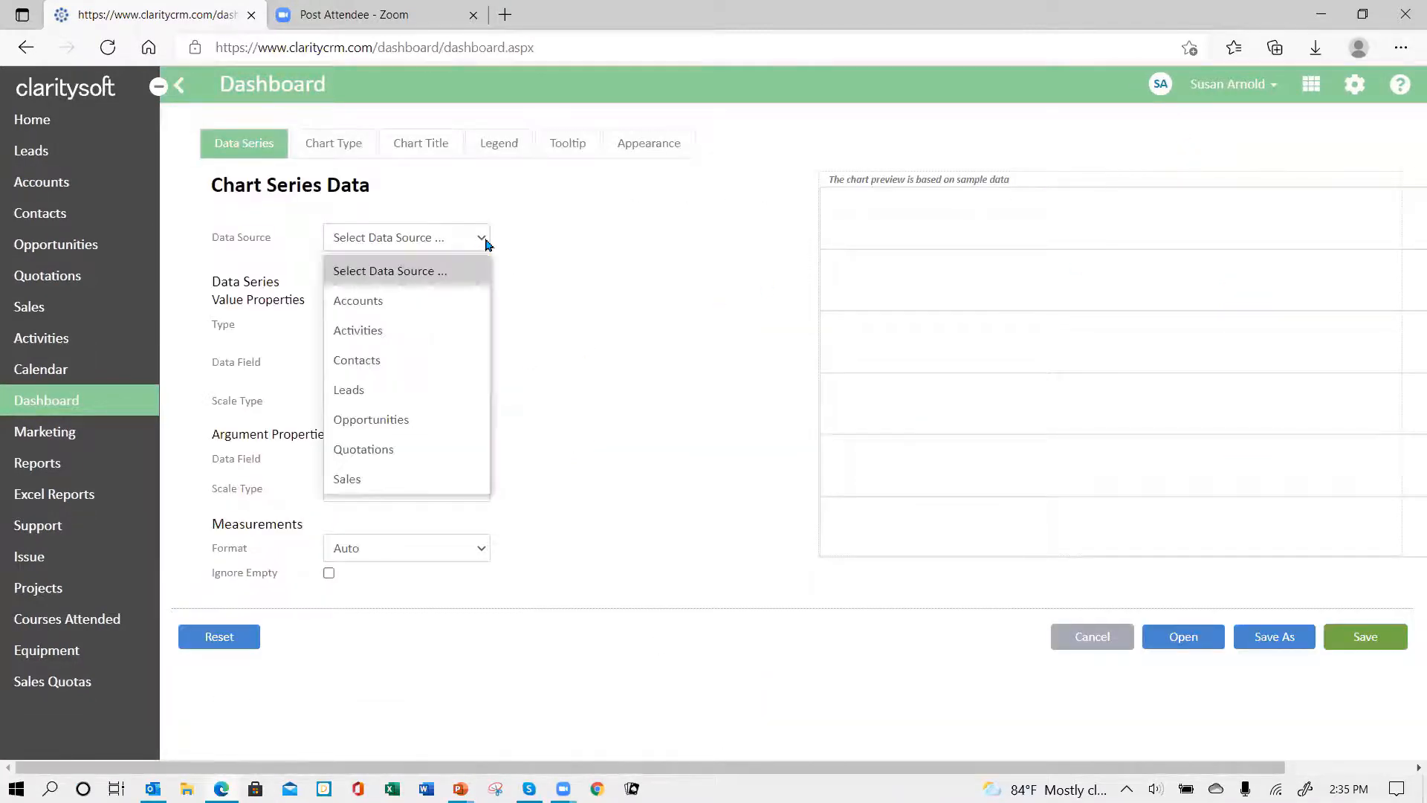
left_click(439, 389)
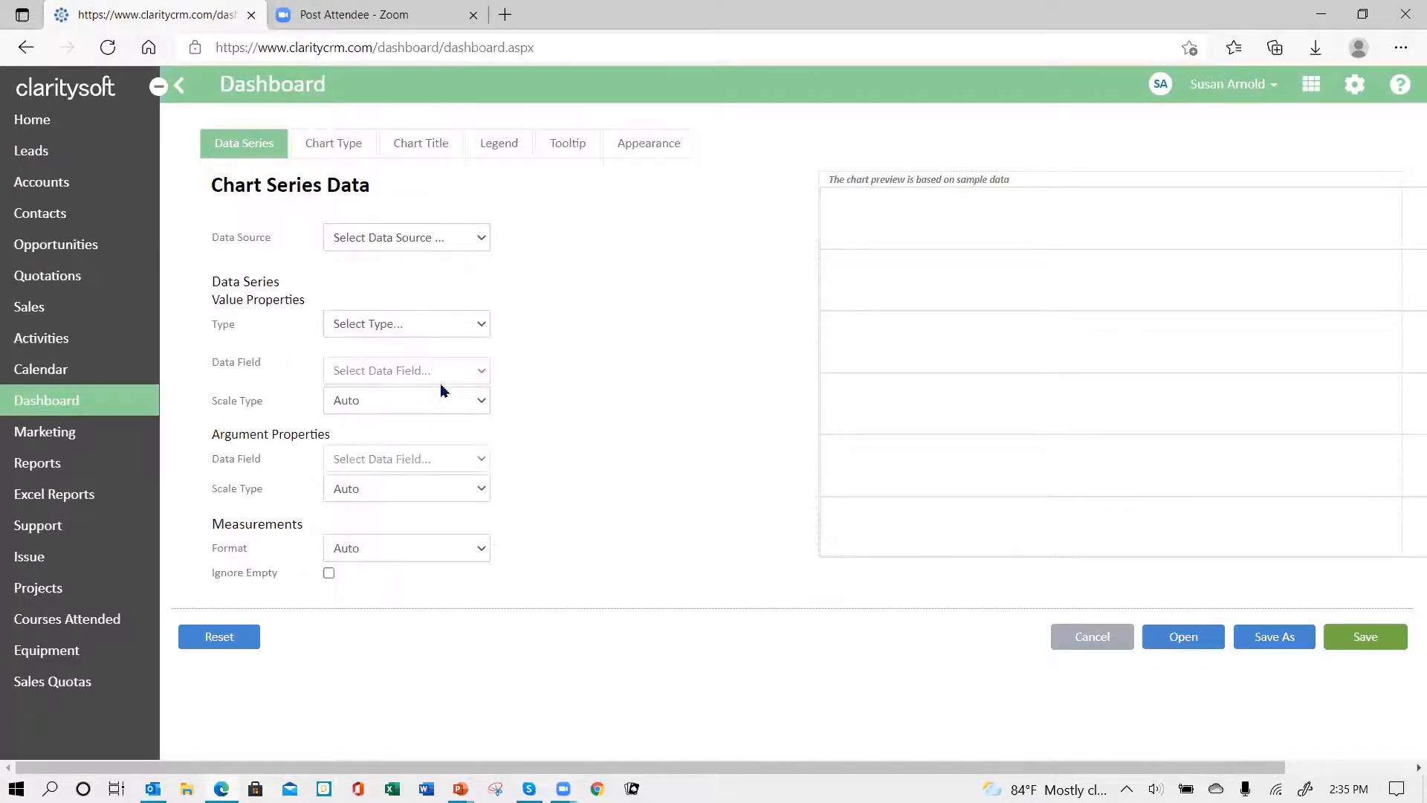
Step: Set the chart's value properties to the function Count of Email with an Integer scale type
left_click(483, 325)
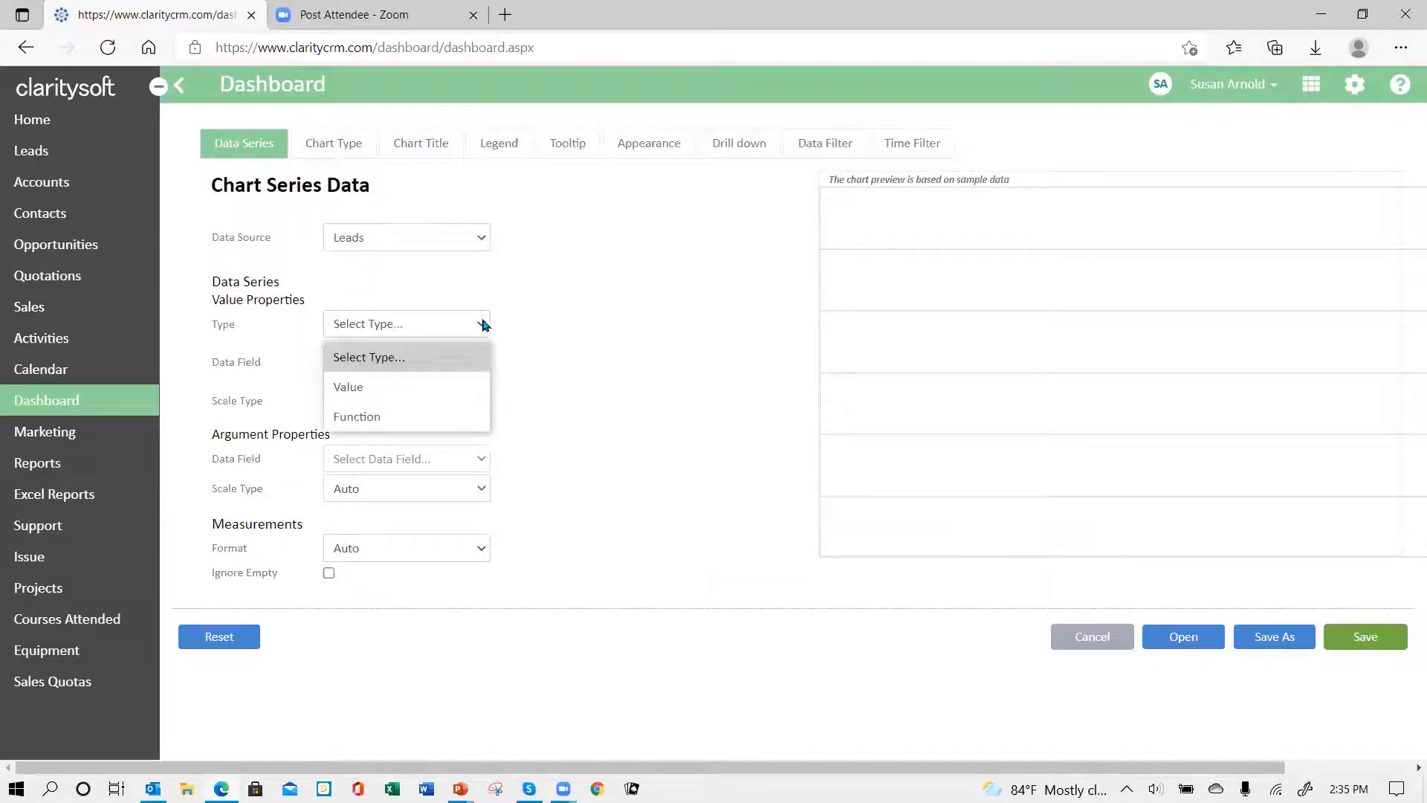
left_click(446, 416)
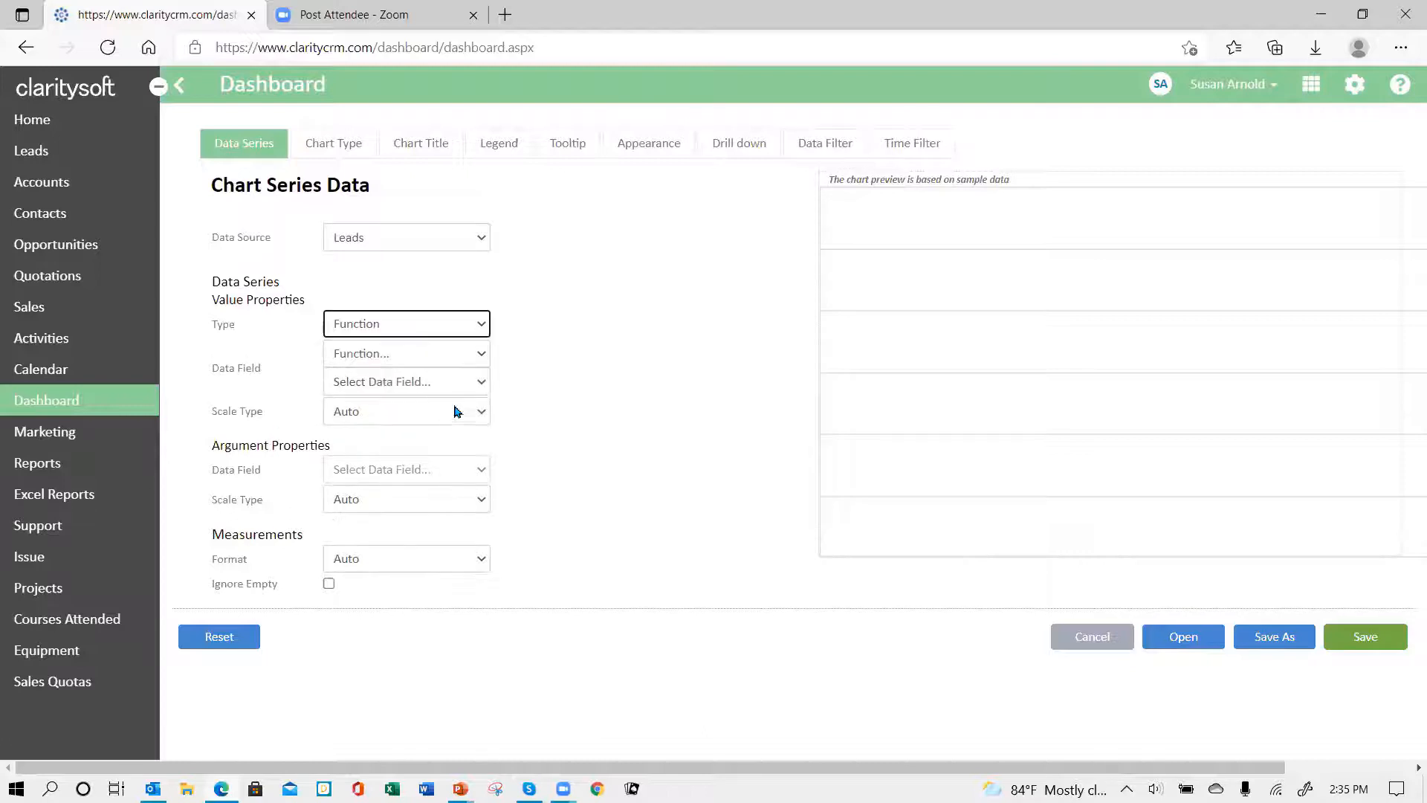
left_click(481, 360)
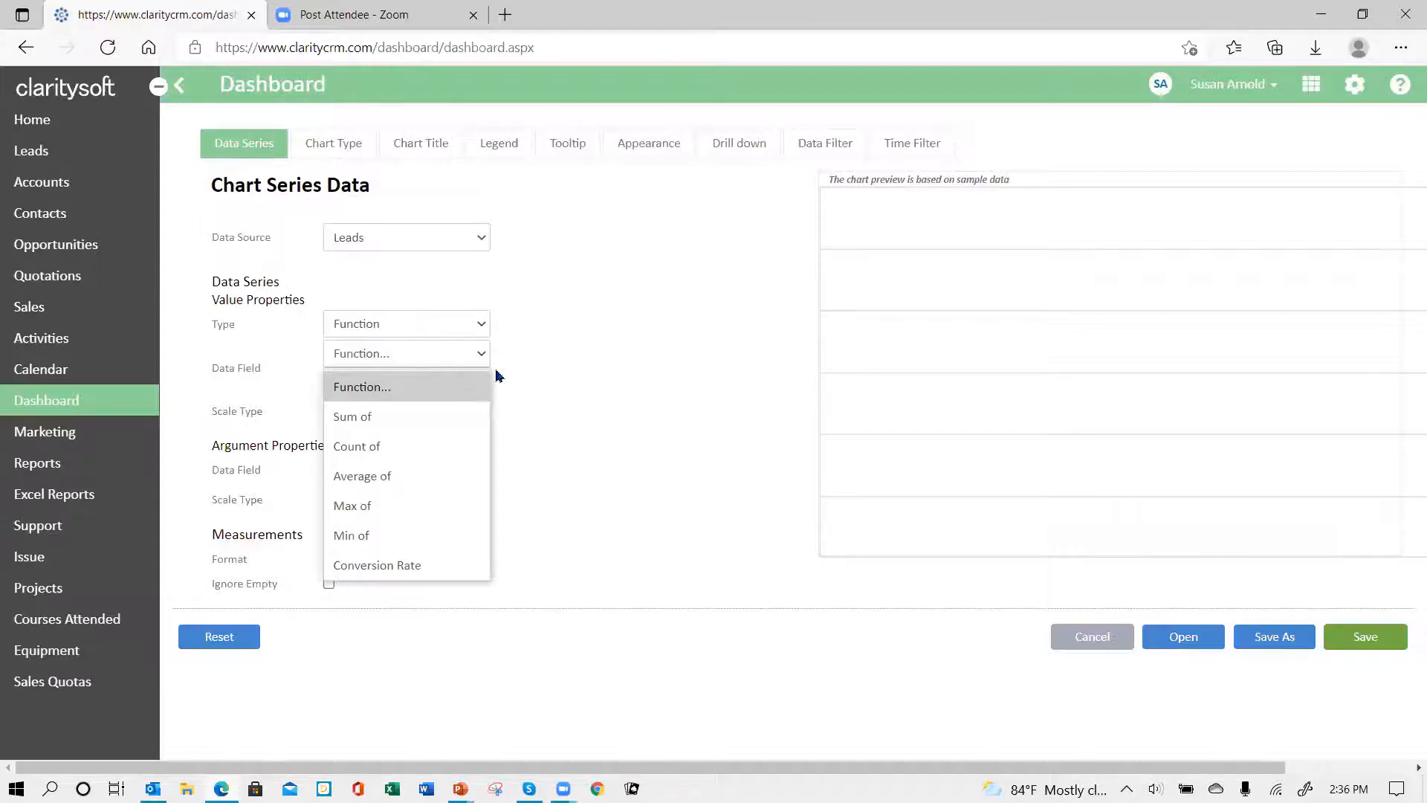
left_click(428, 450)
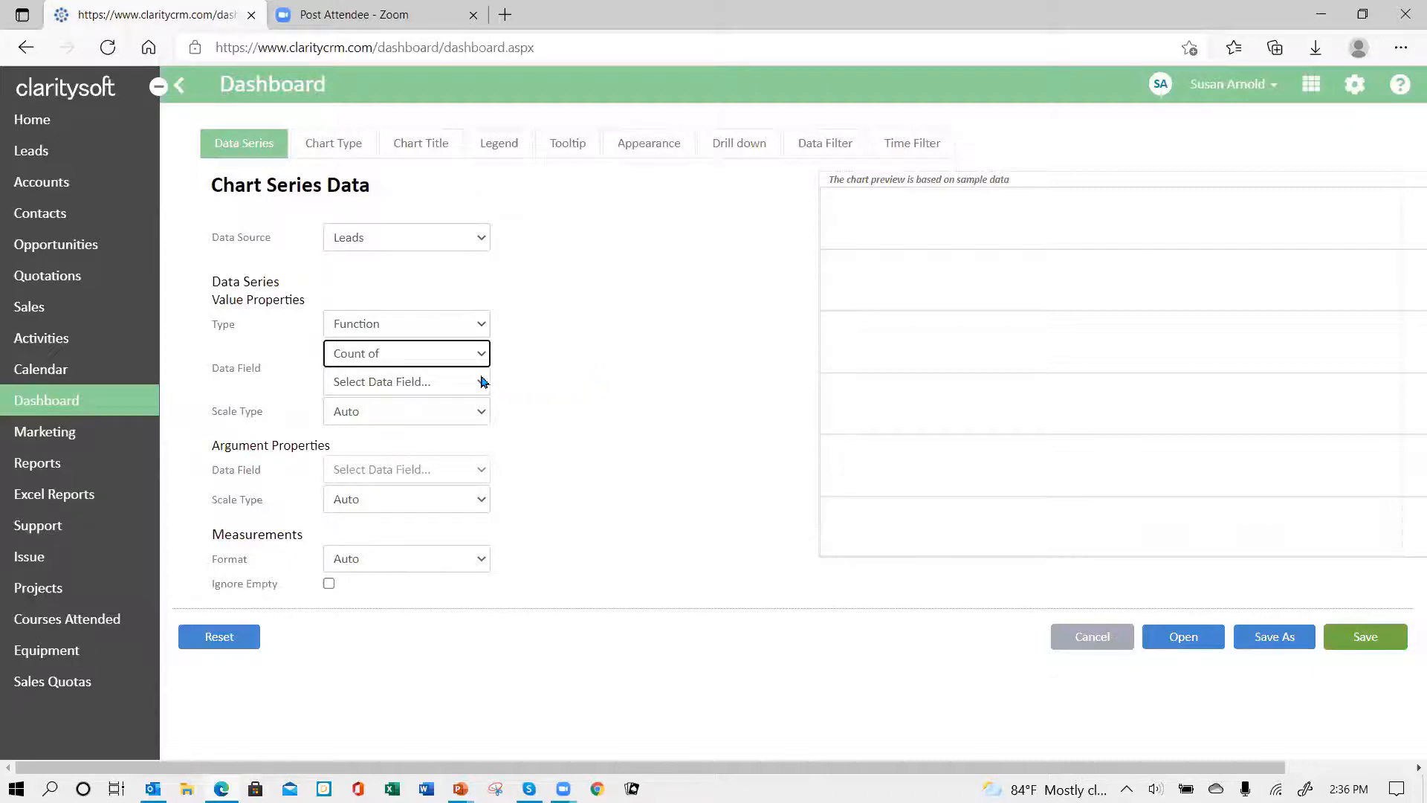
left_click(482, 381)
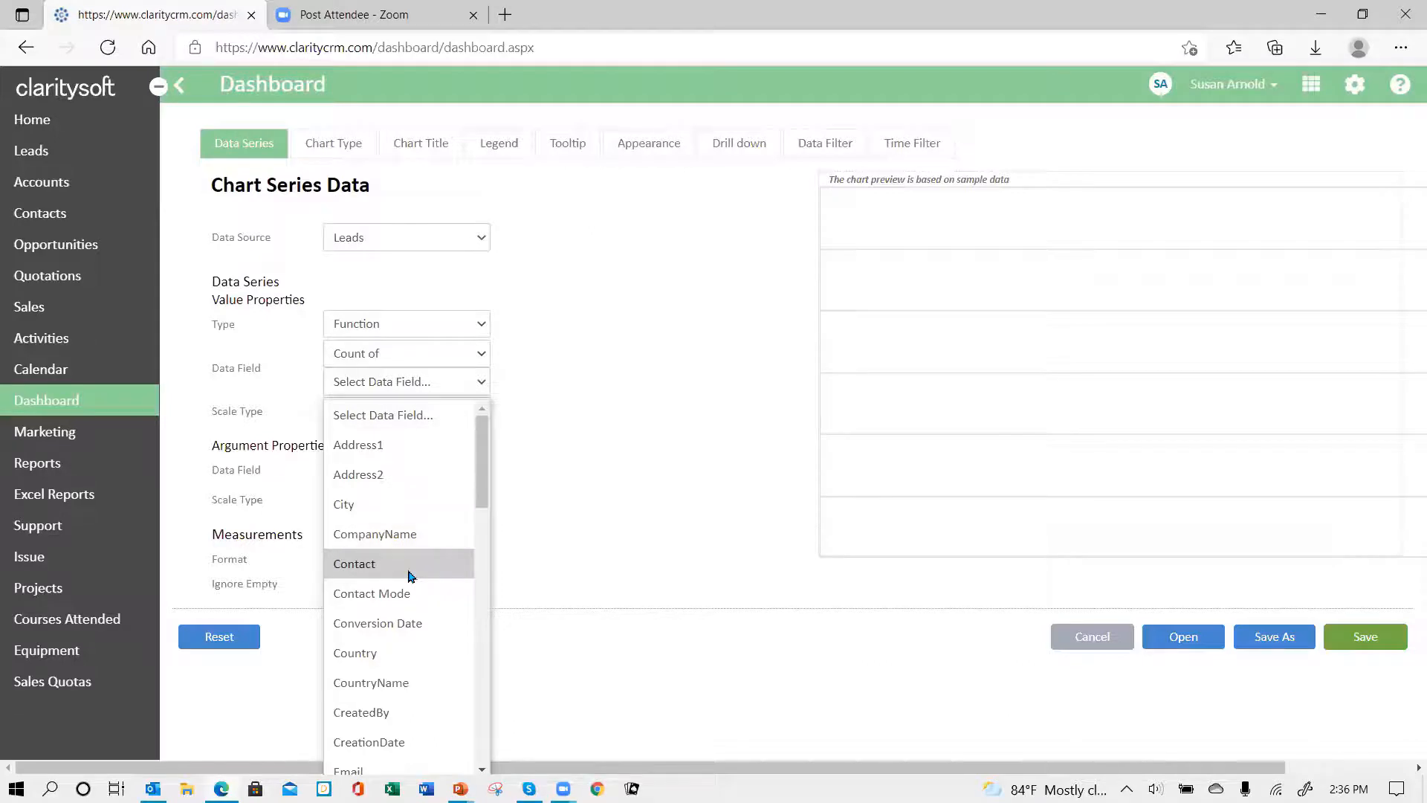
scroll(407, 596, "down", 5)
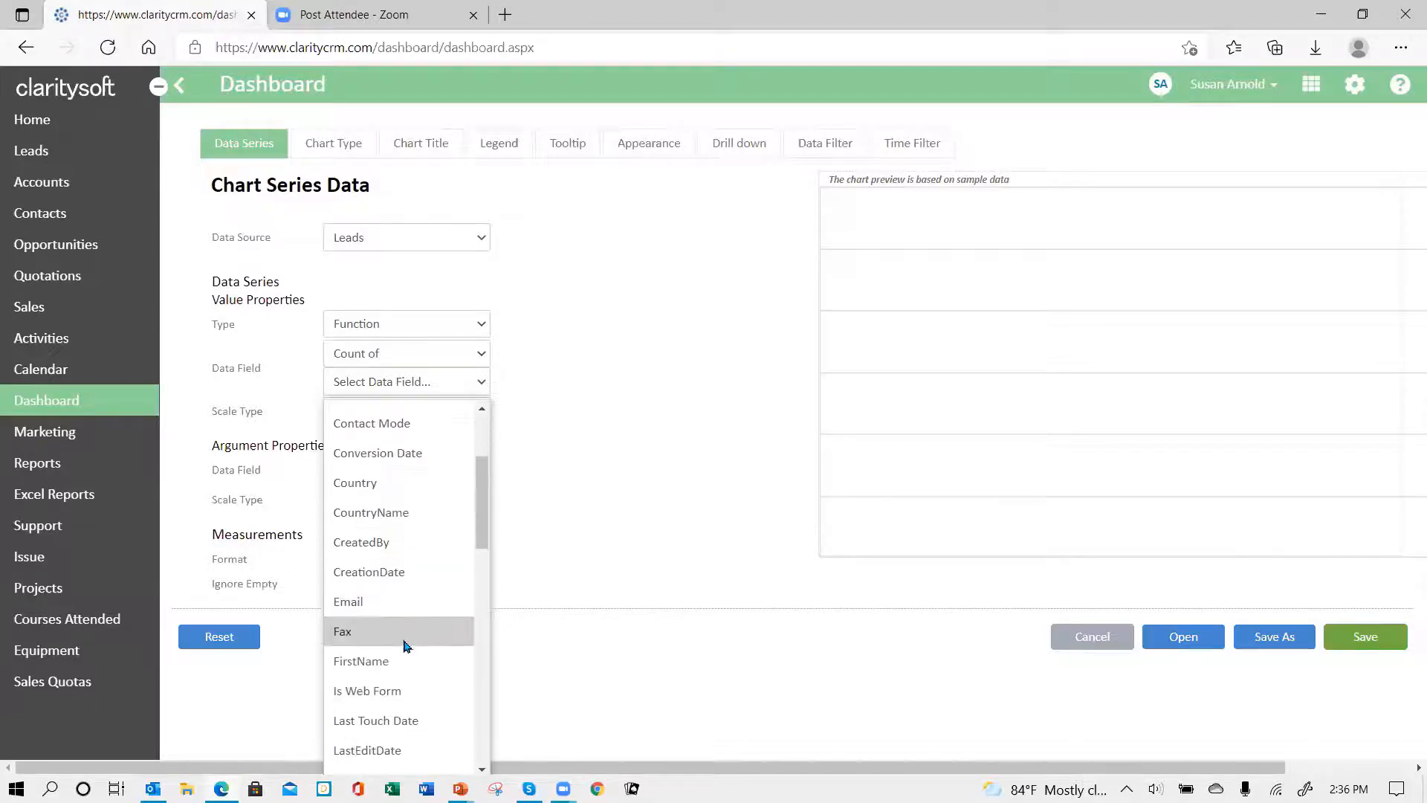
left_click(398, 606)
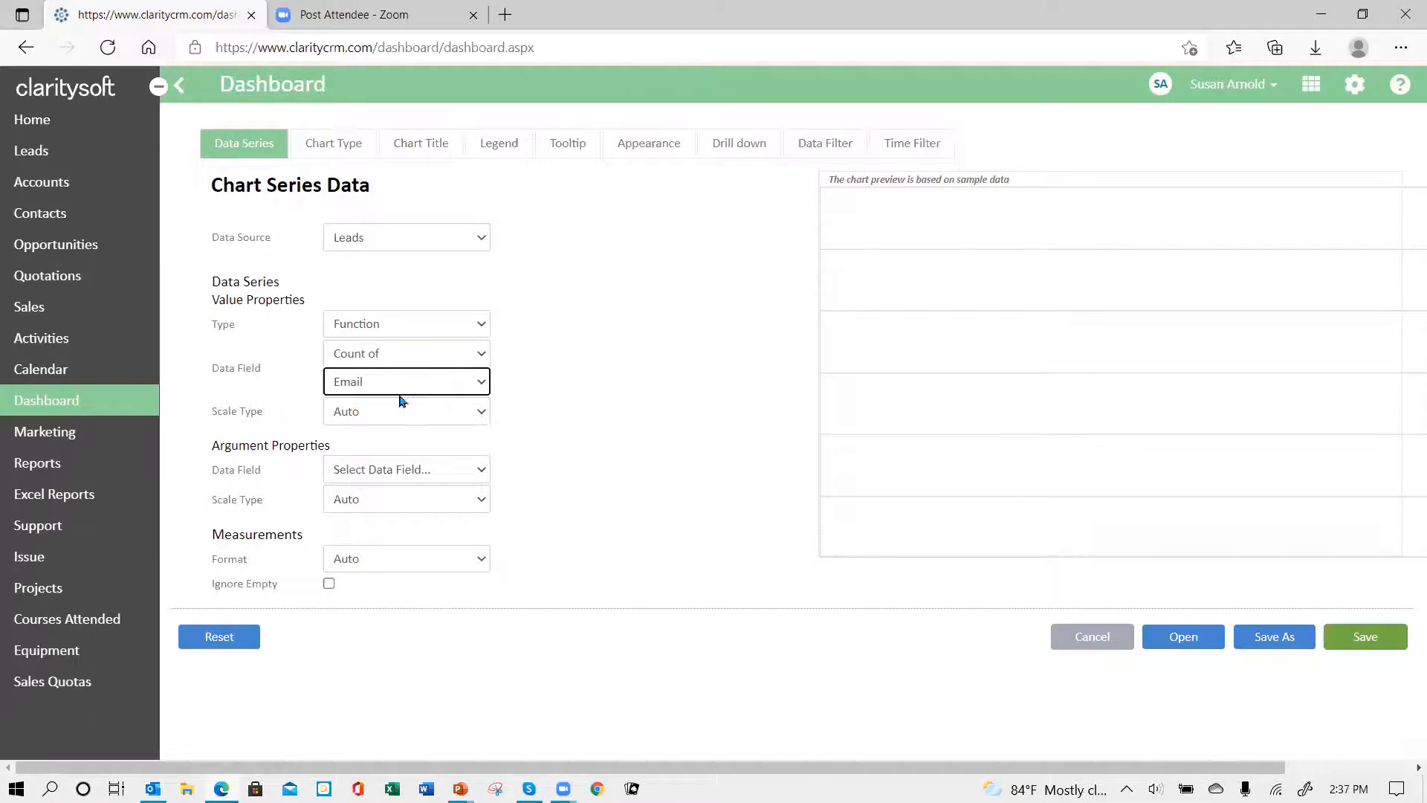
left_click(485, 414)
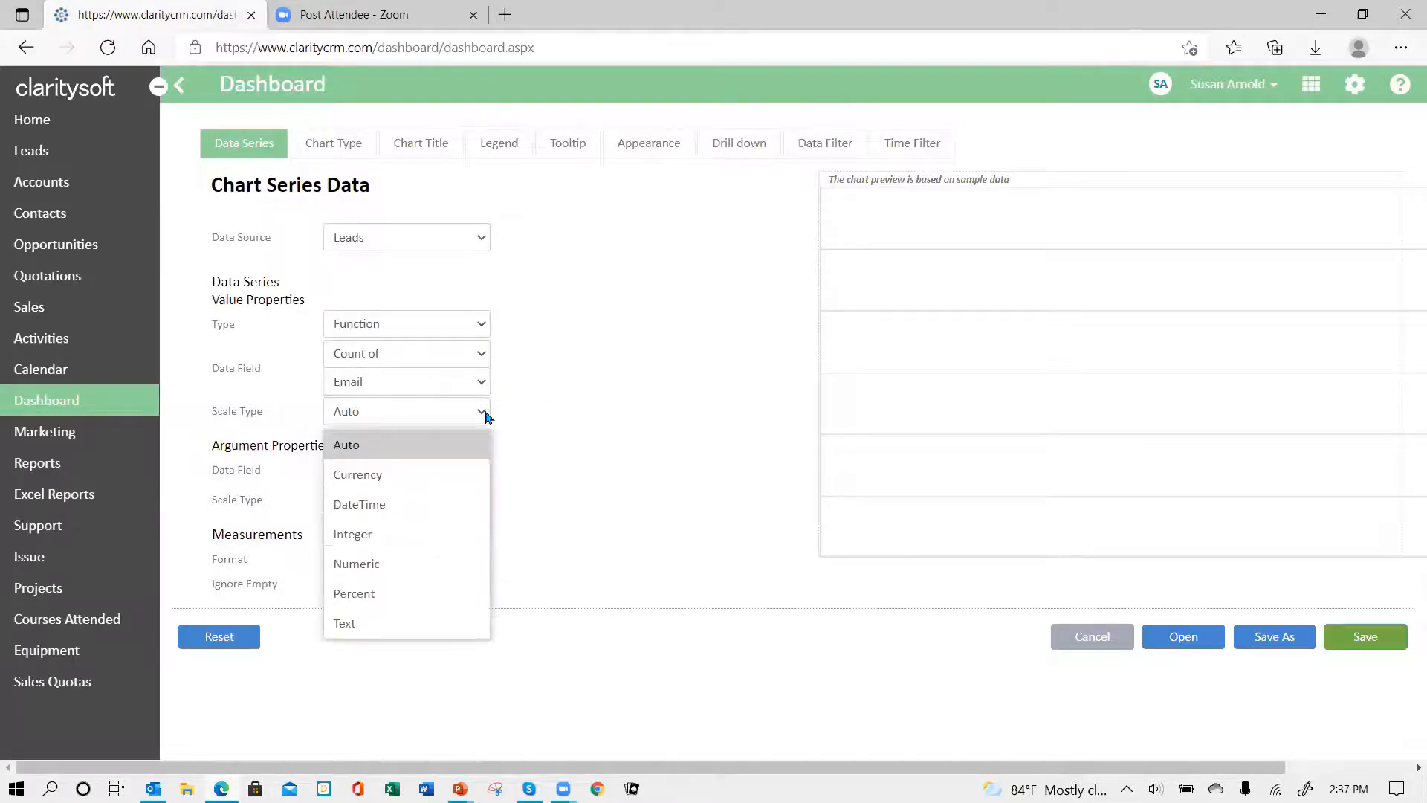
left_click(414, 534)
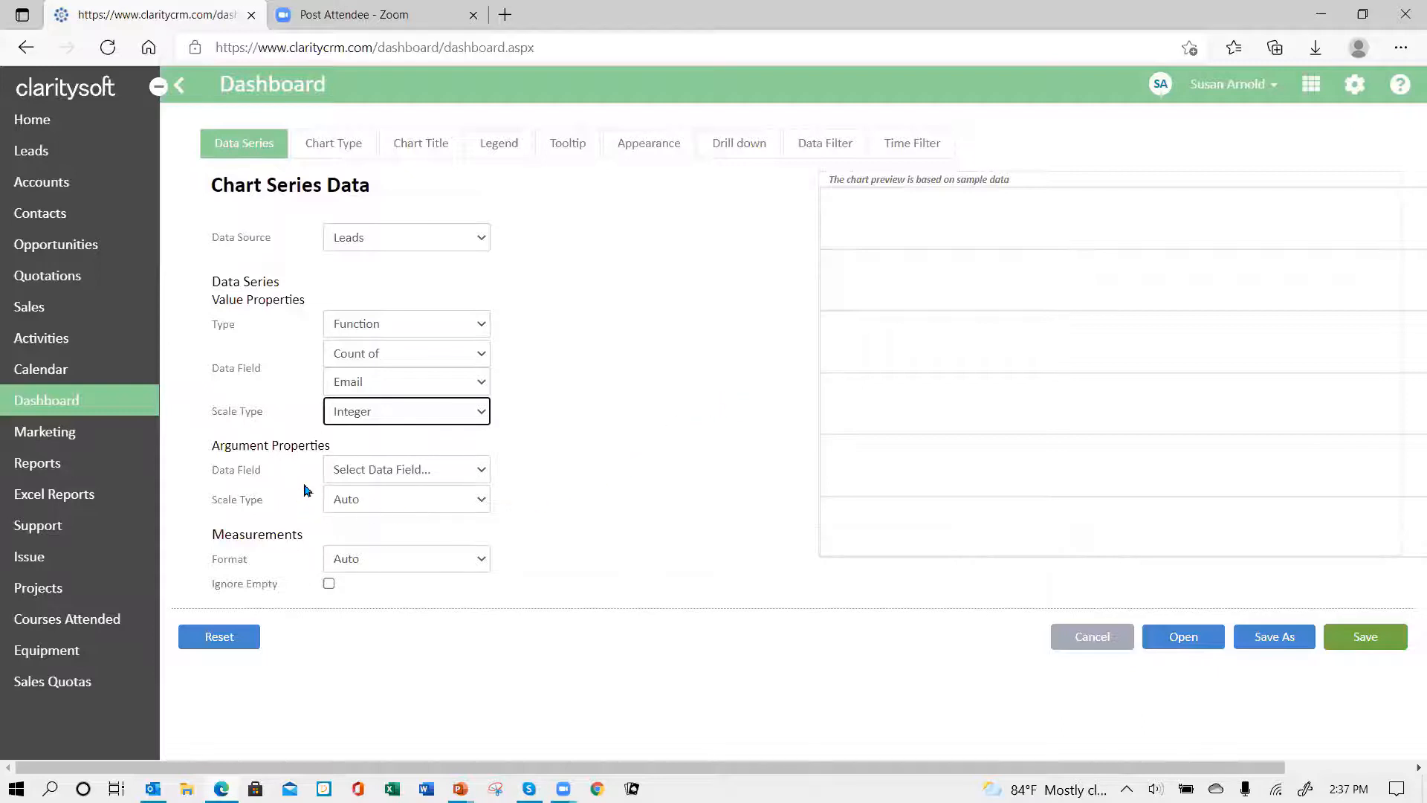
Step: Use Lead Sources as the chart's argument data field and ignore empty values
left_click(476, 477)
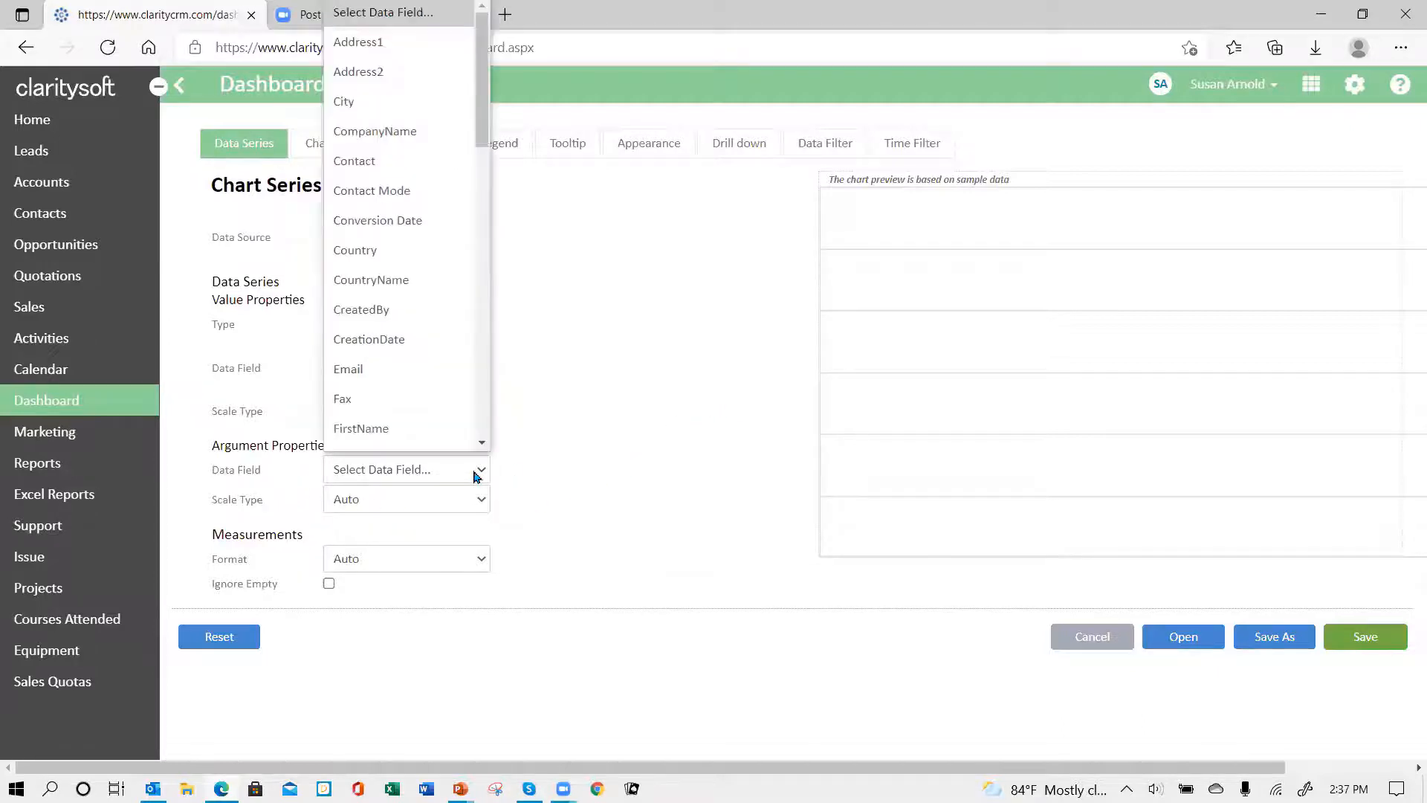
left_click(483, 444)
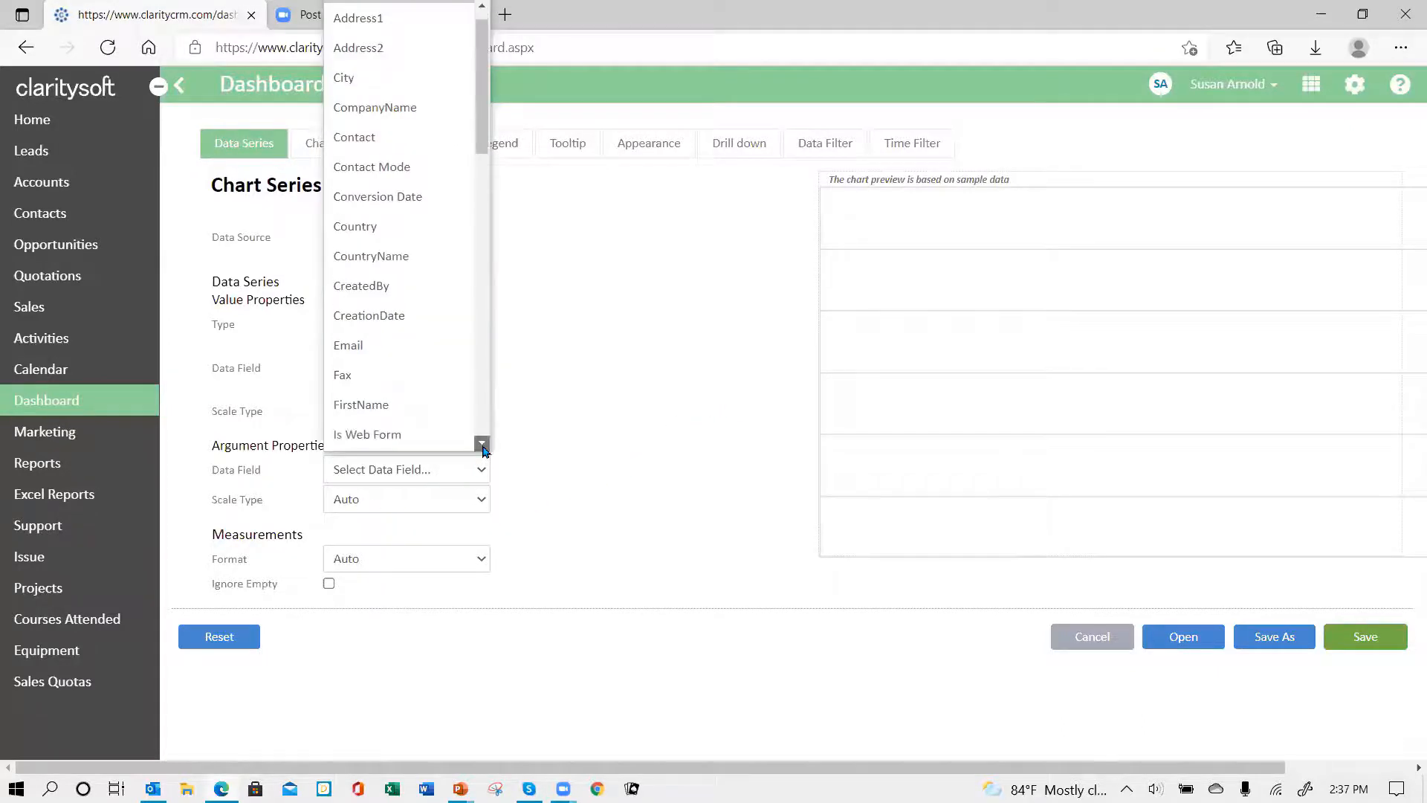
left_click(483, 445)
left_click(483, 446)
left_click(483, 445)
left_click(483, 445)
left_click(483, 445)
left_click(483, 445)
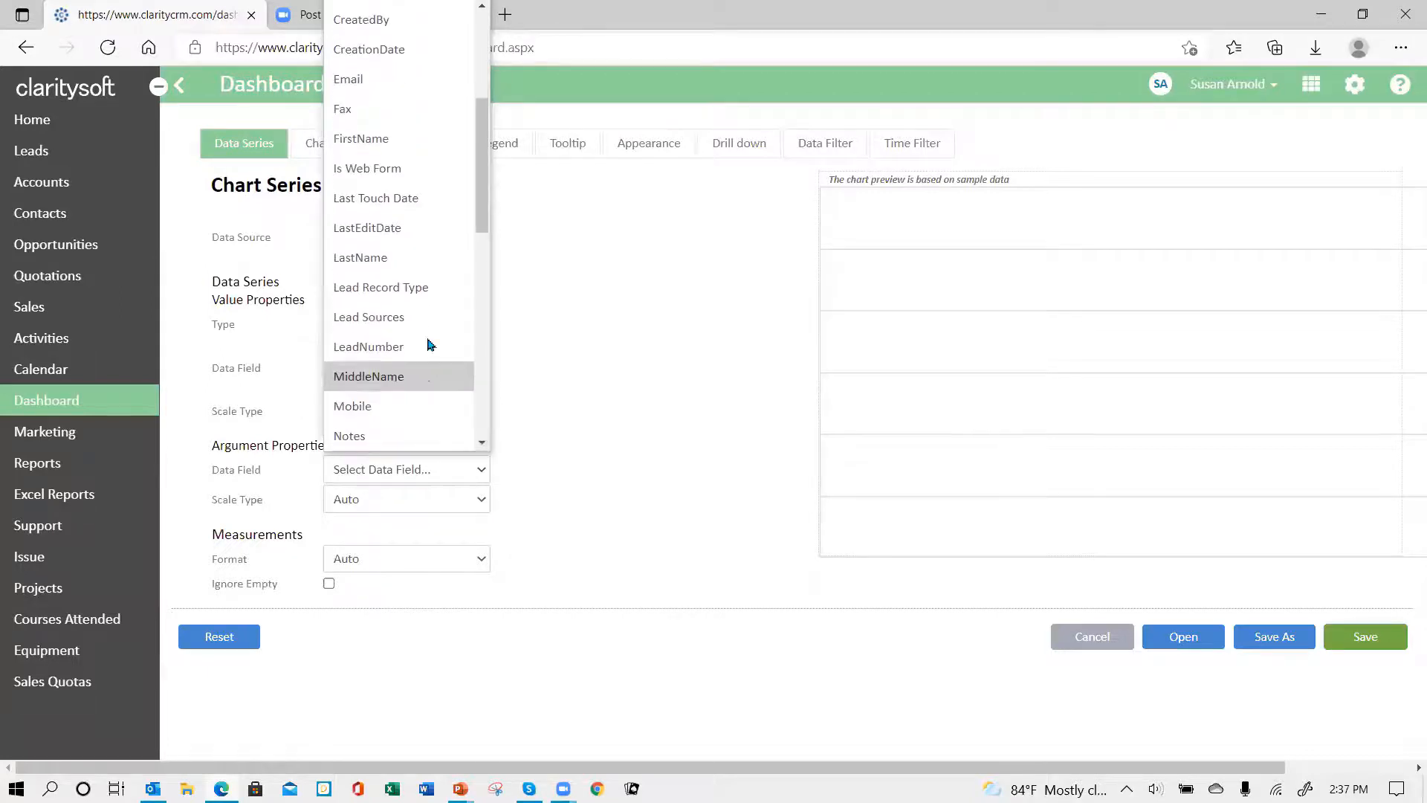
left_click(425, 315)
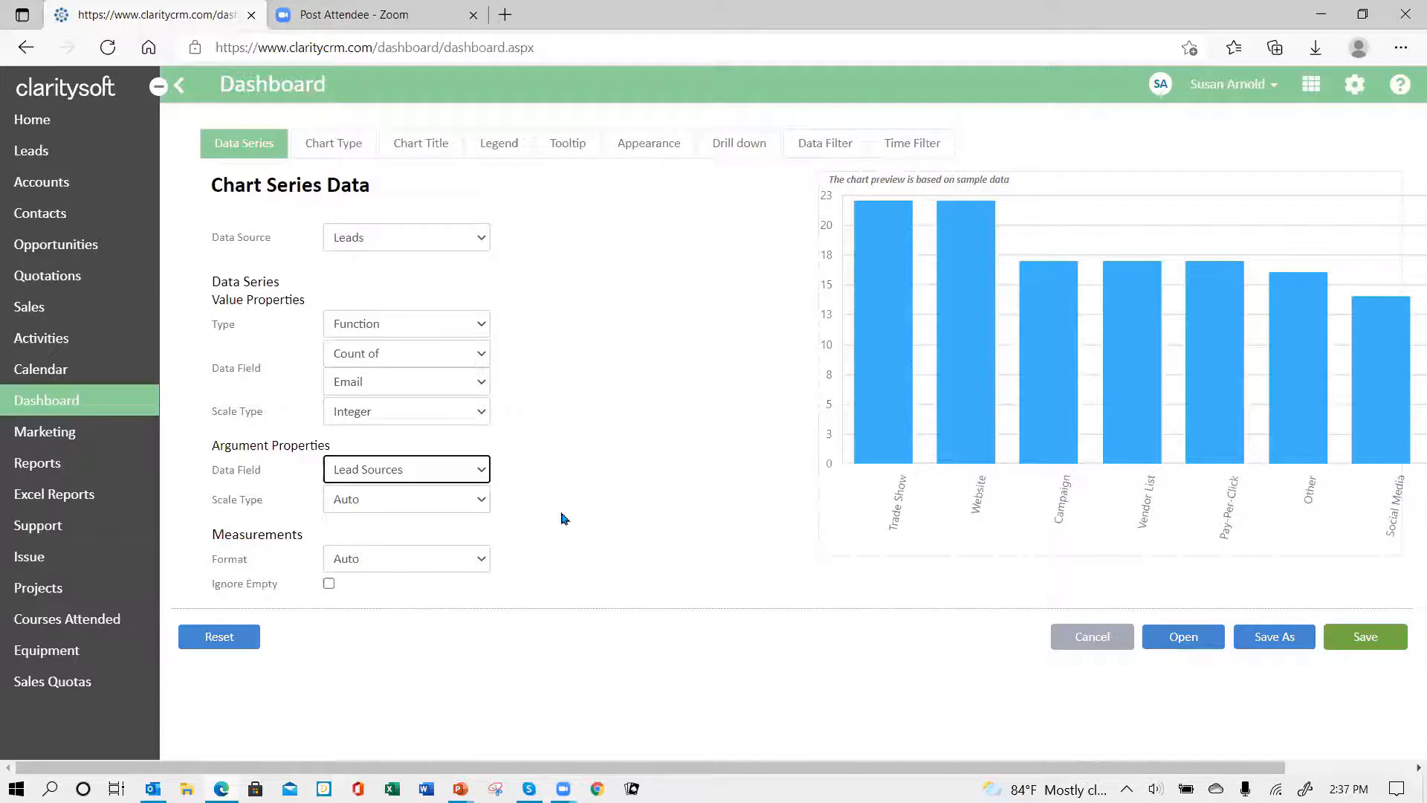
left_click(329, 583)
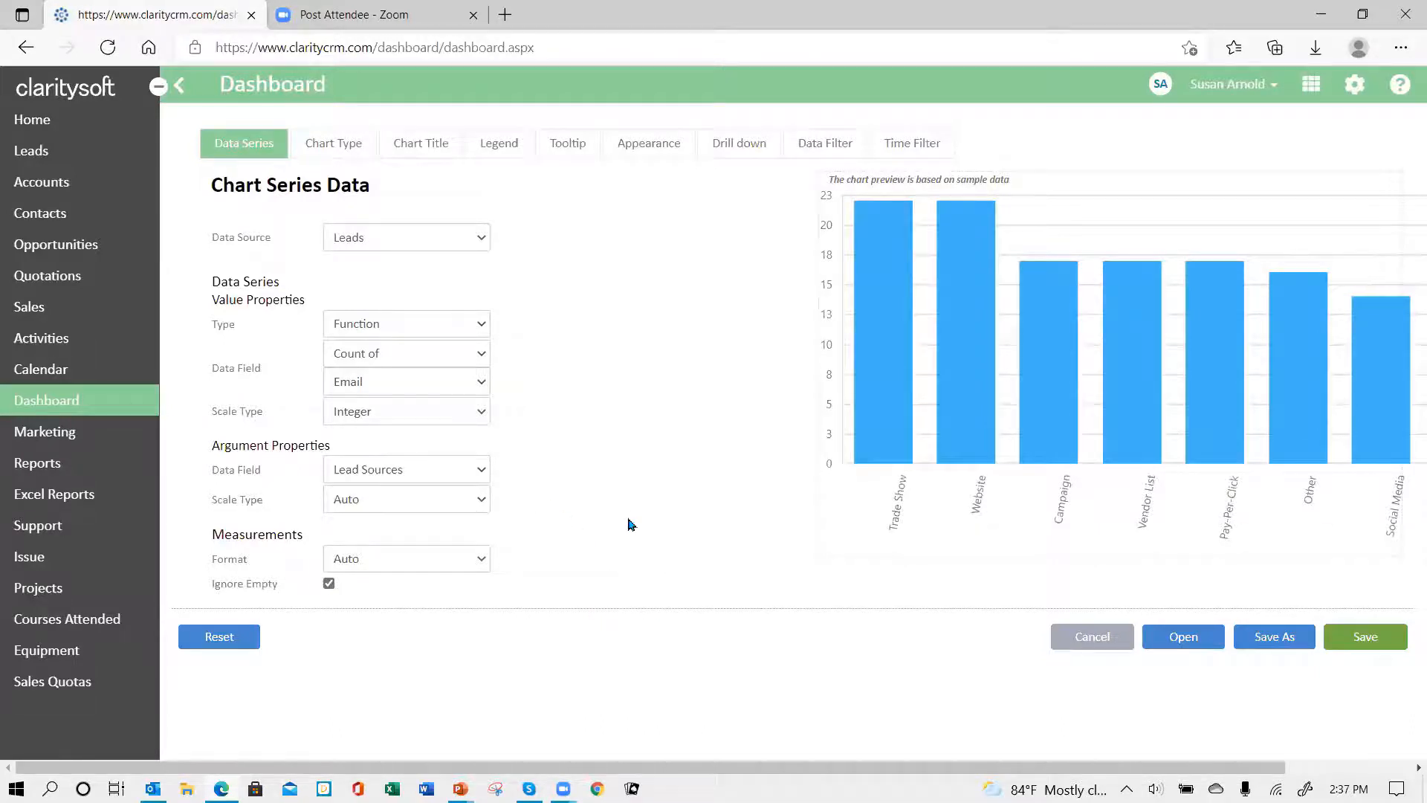
Step: Change the leads chart's type from a bar chart to a Pie Chart
left_click_drag(480, 94, 472, 144)
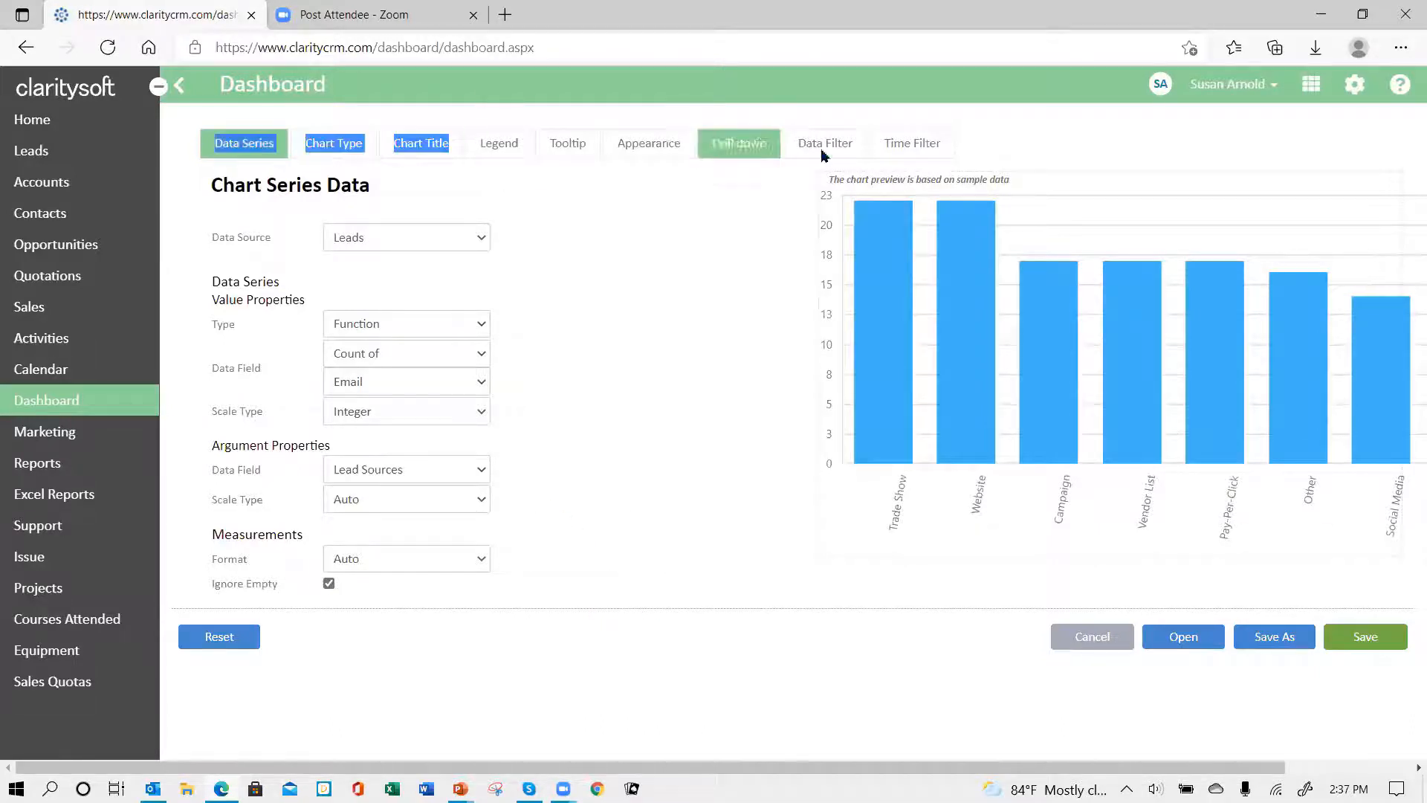
left_click(337, 151)
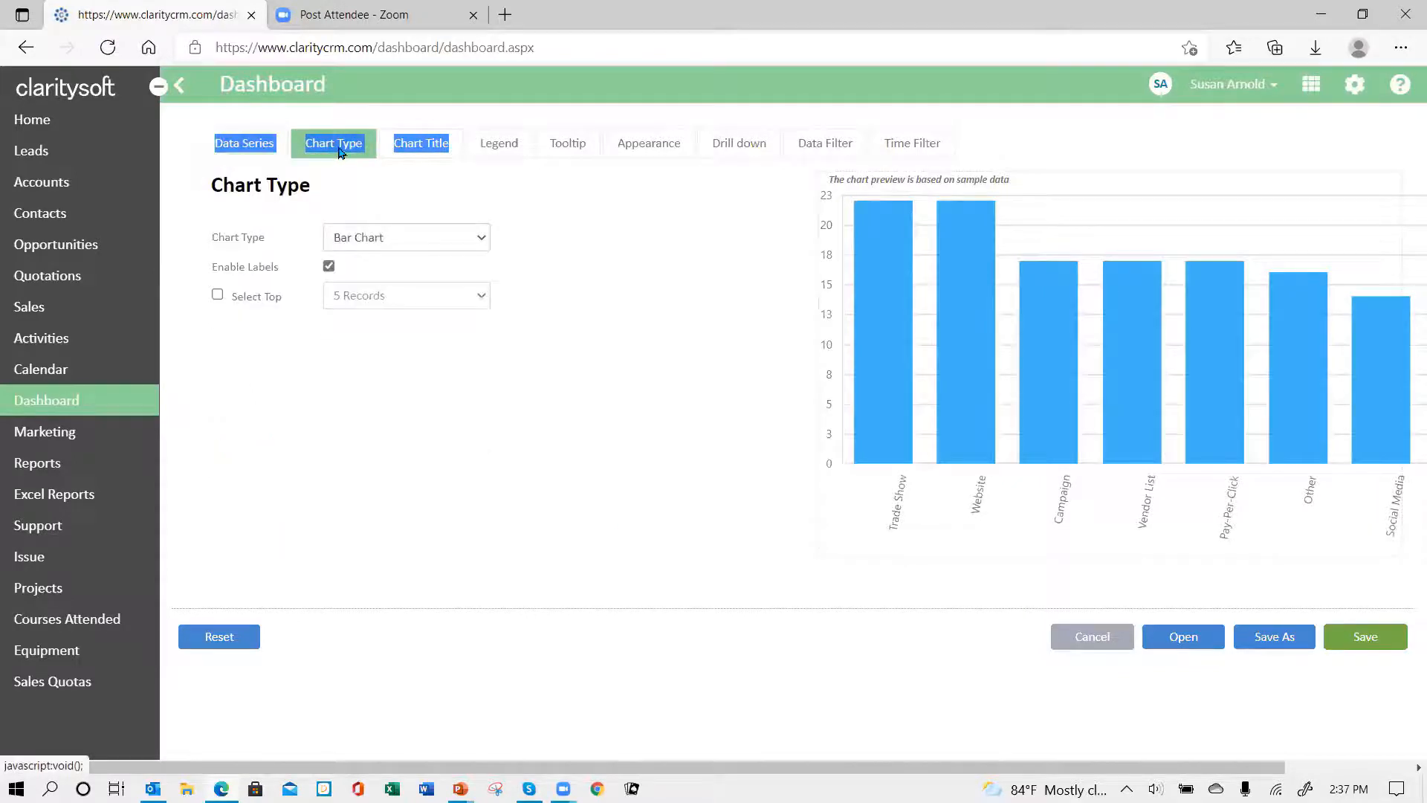
left_click(481, 240)
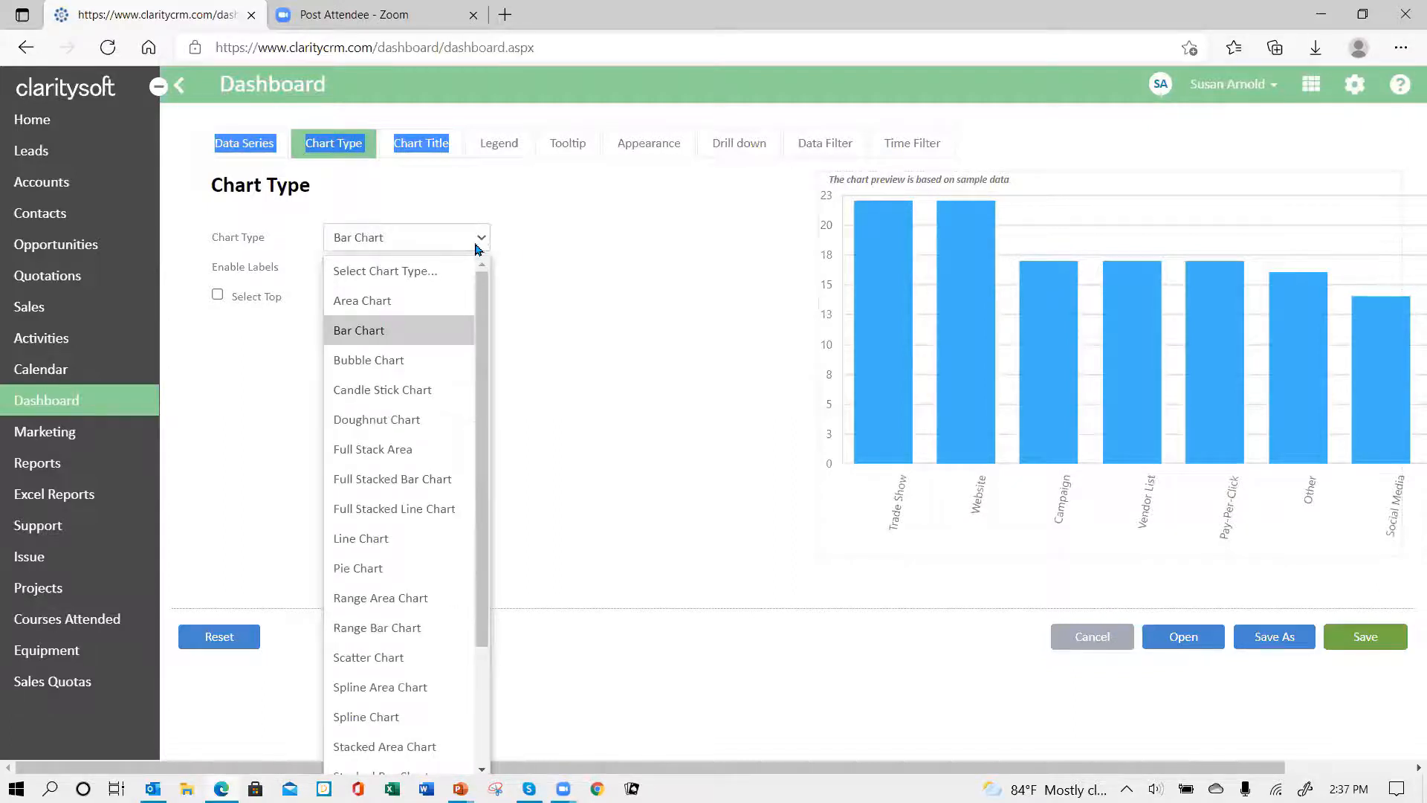
left_click(400, 571)
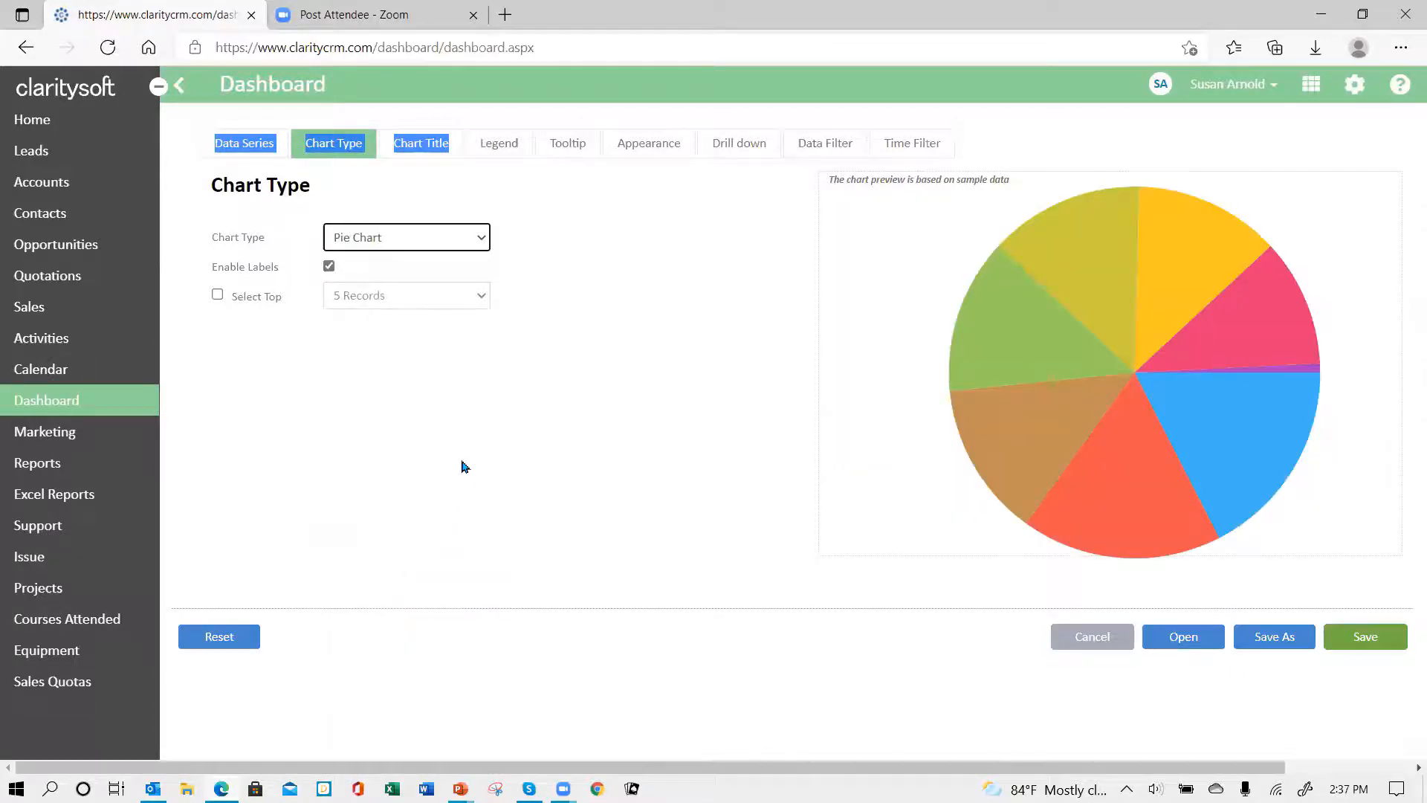
Step: Give the chart the main title "Leads by Lead Source YTD"
left_click(416, 145)
left_click(339, 228)
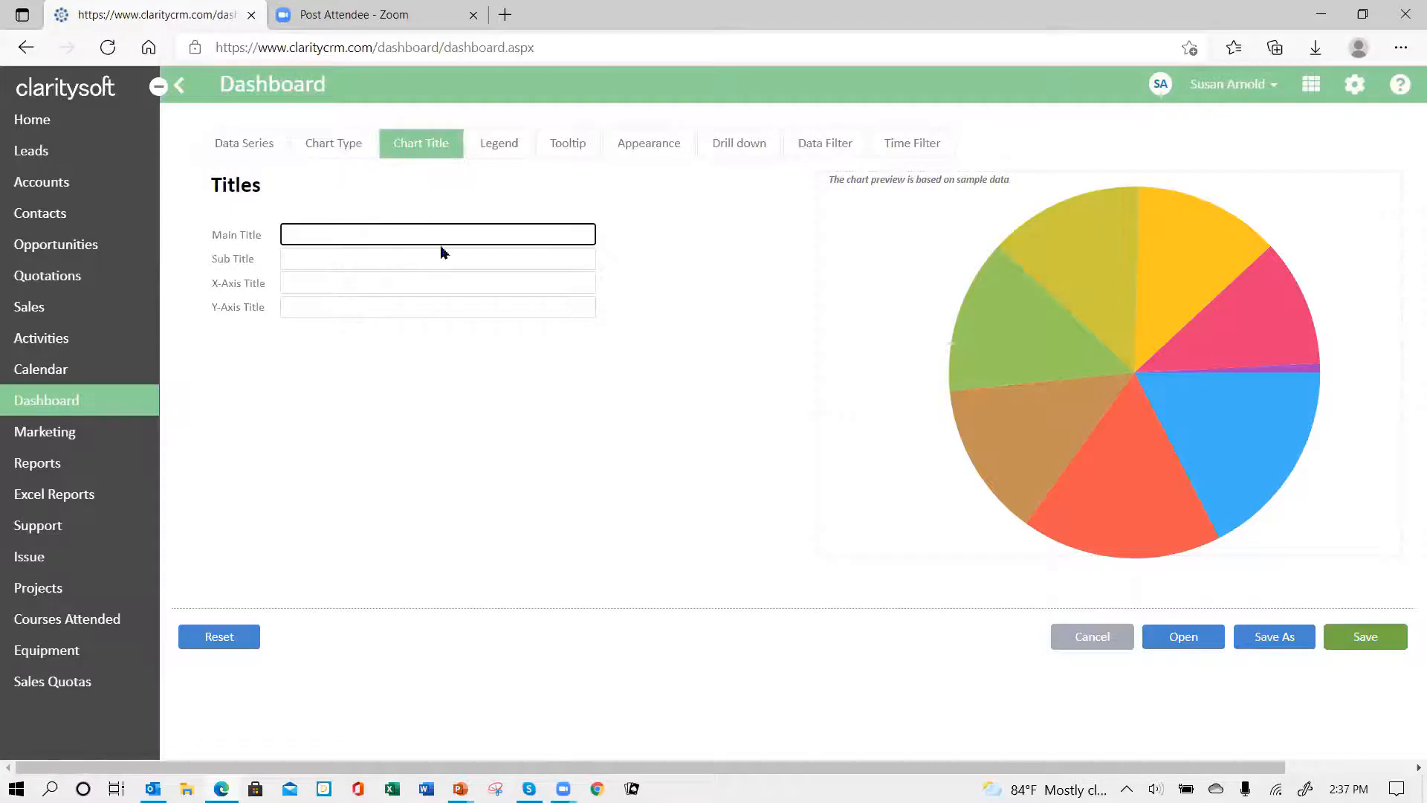
type("Leads by Lead Source YTD")
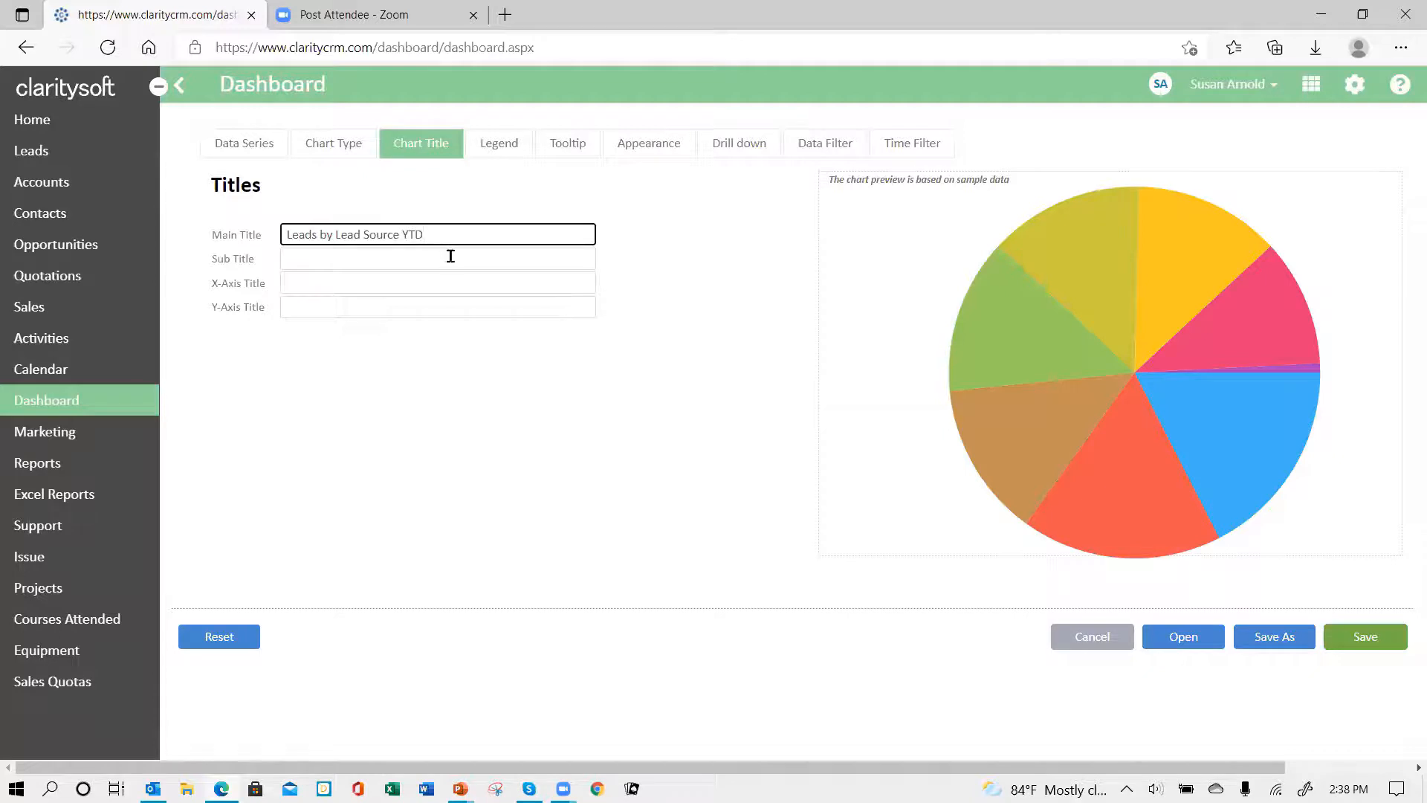
Step: Set the chart's tooltip color to AliceBlue, keeping the default legend settings
left_click(498, 149)
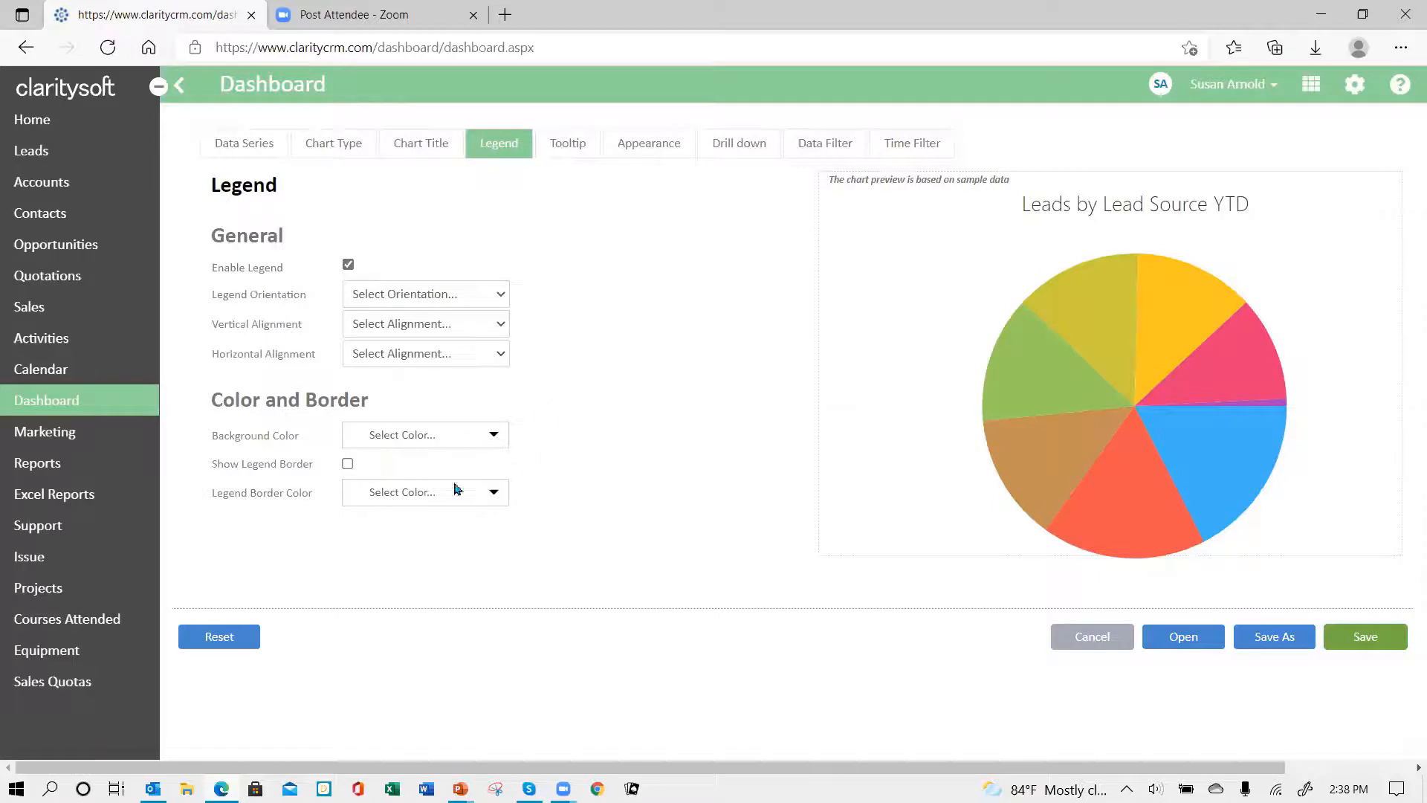
left_click(573, 145)
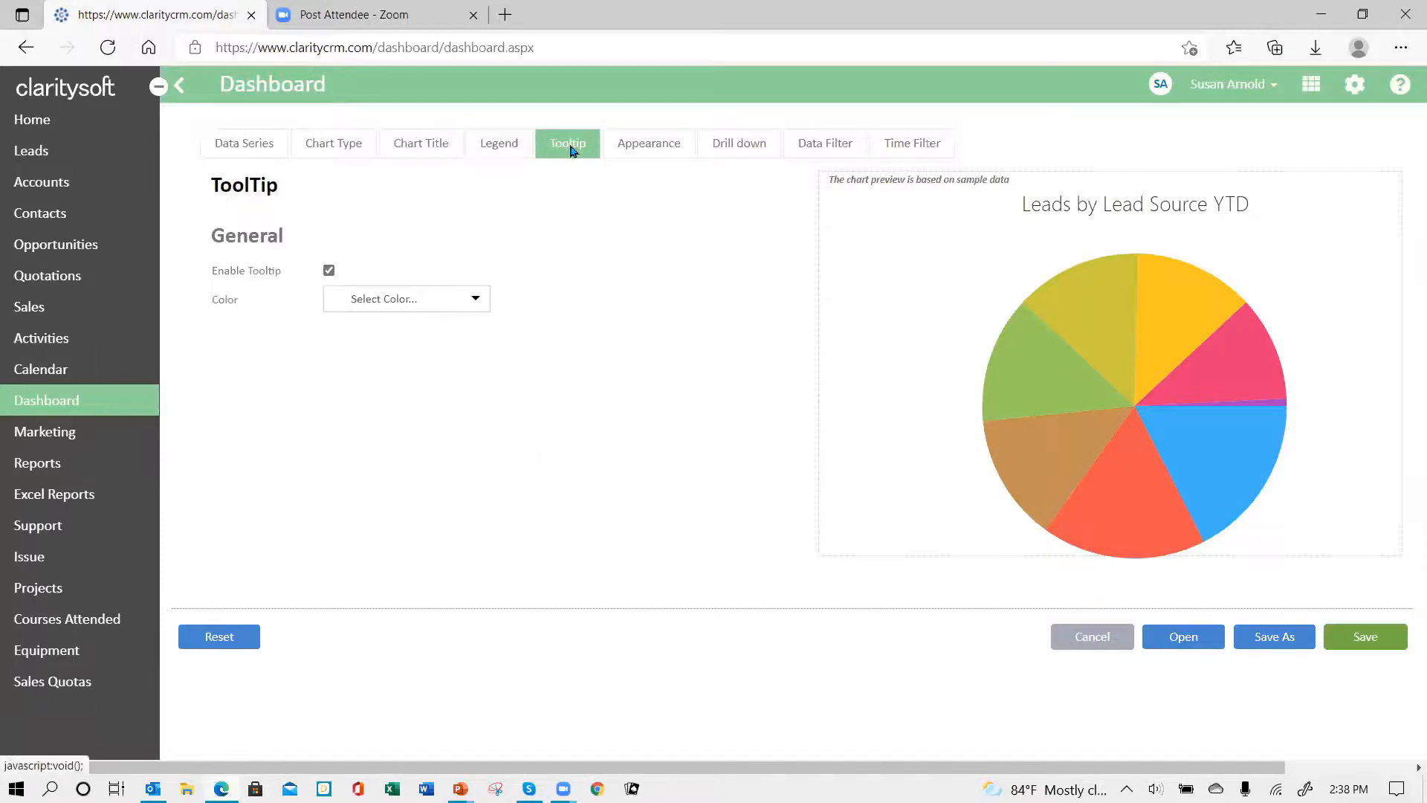
left_click(476, 299)
left_click(448, 364)
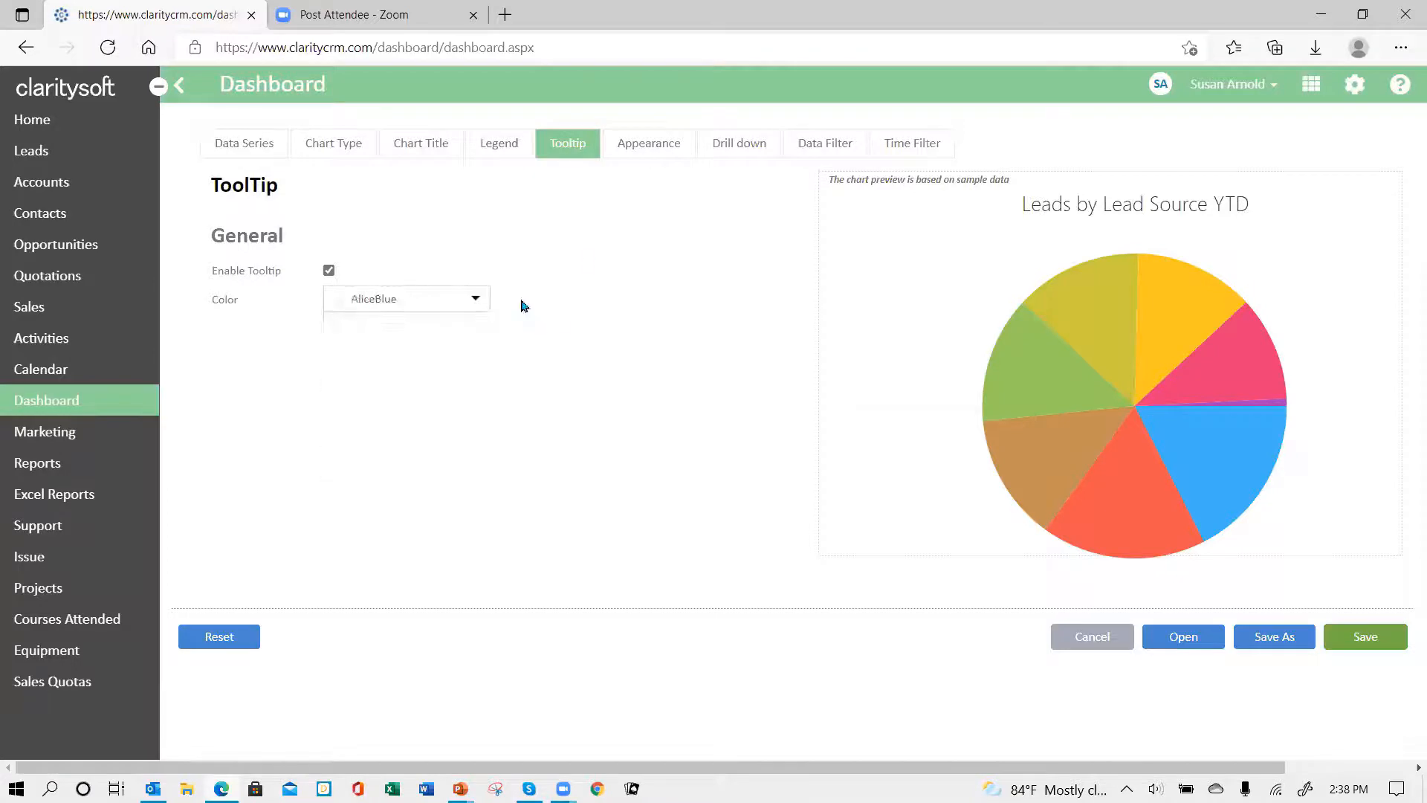
Step: Filter the chart by CreationDate for Year to Date and save it to the dashboard
left_click(647, 152)
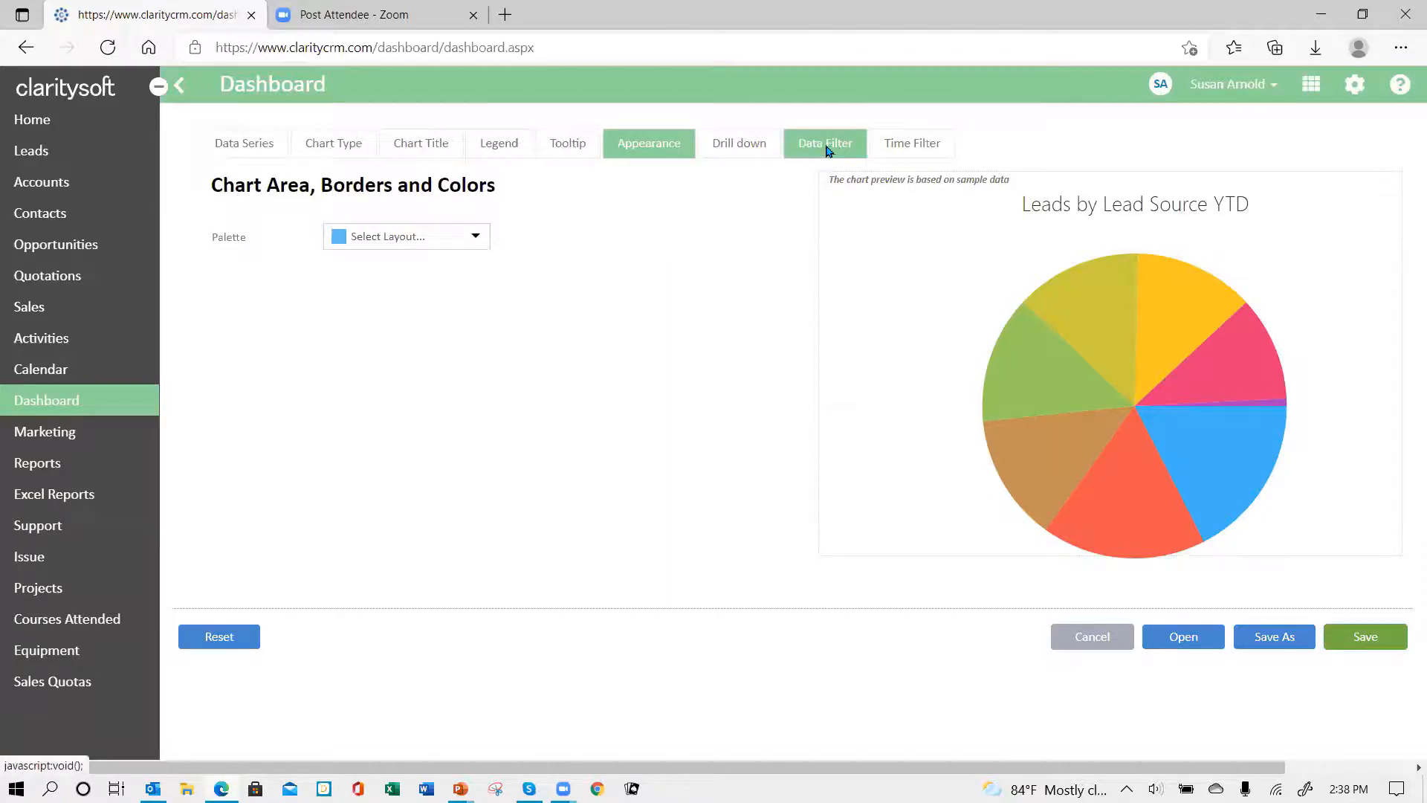
left_click(922, 147)
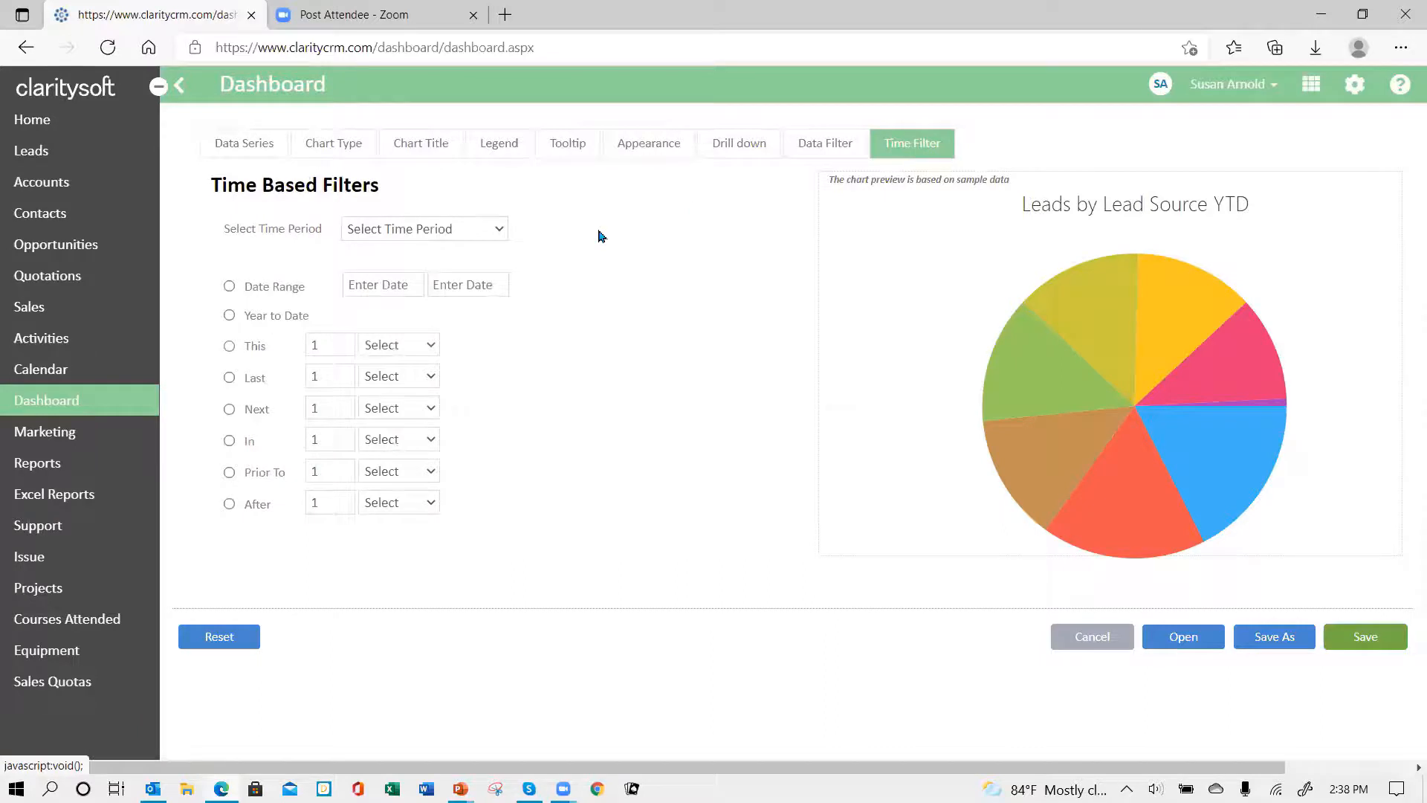
left_click(497, 231)
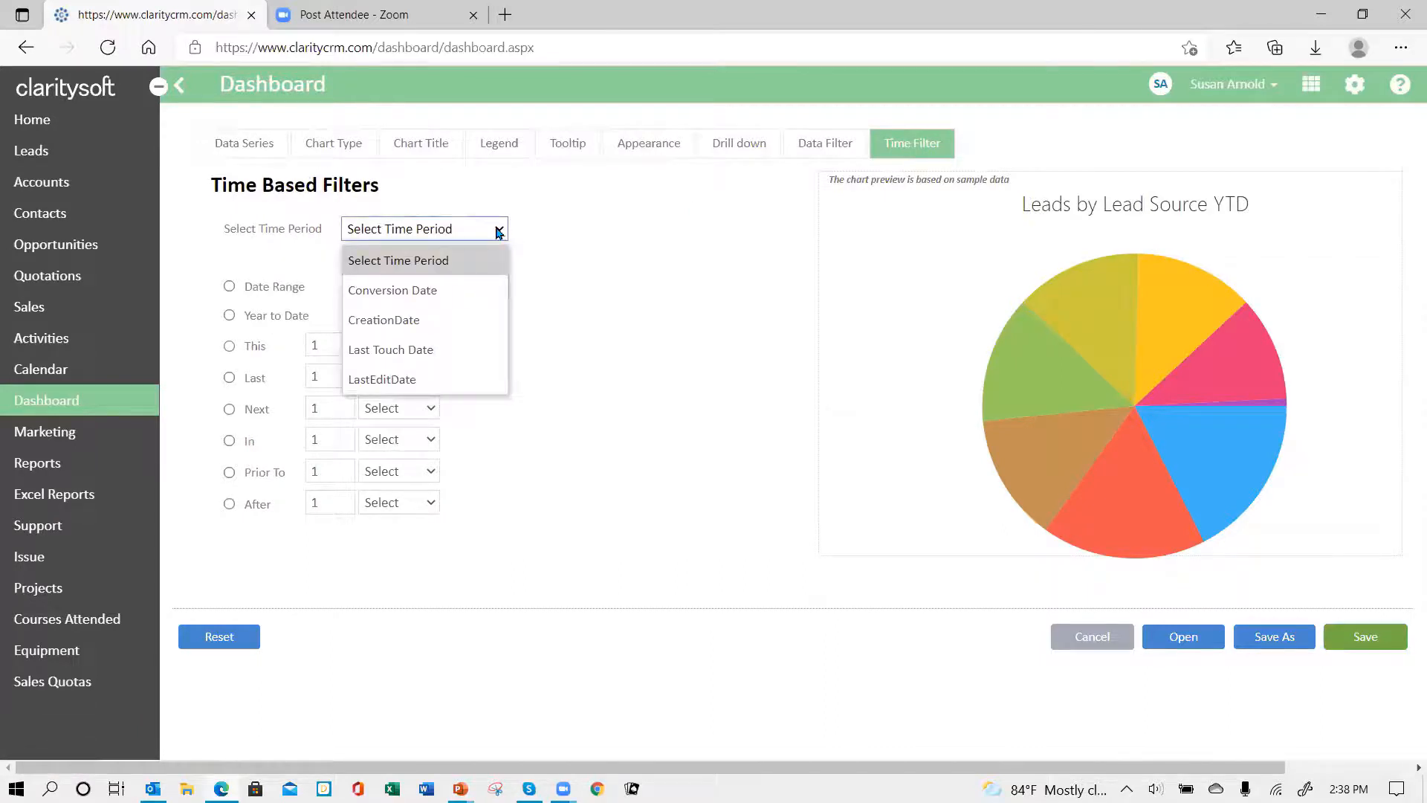
left_click(449, 322)
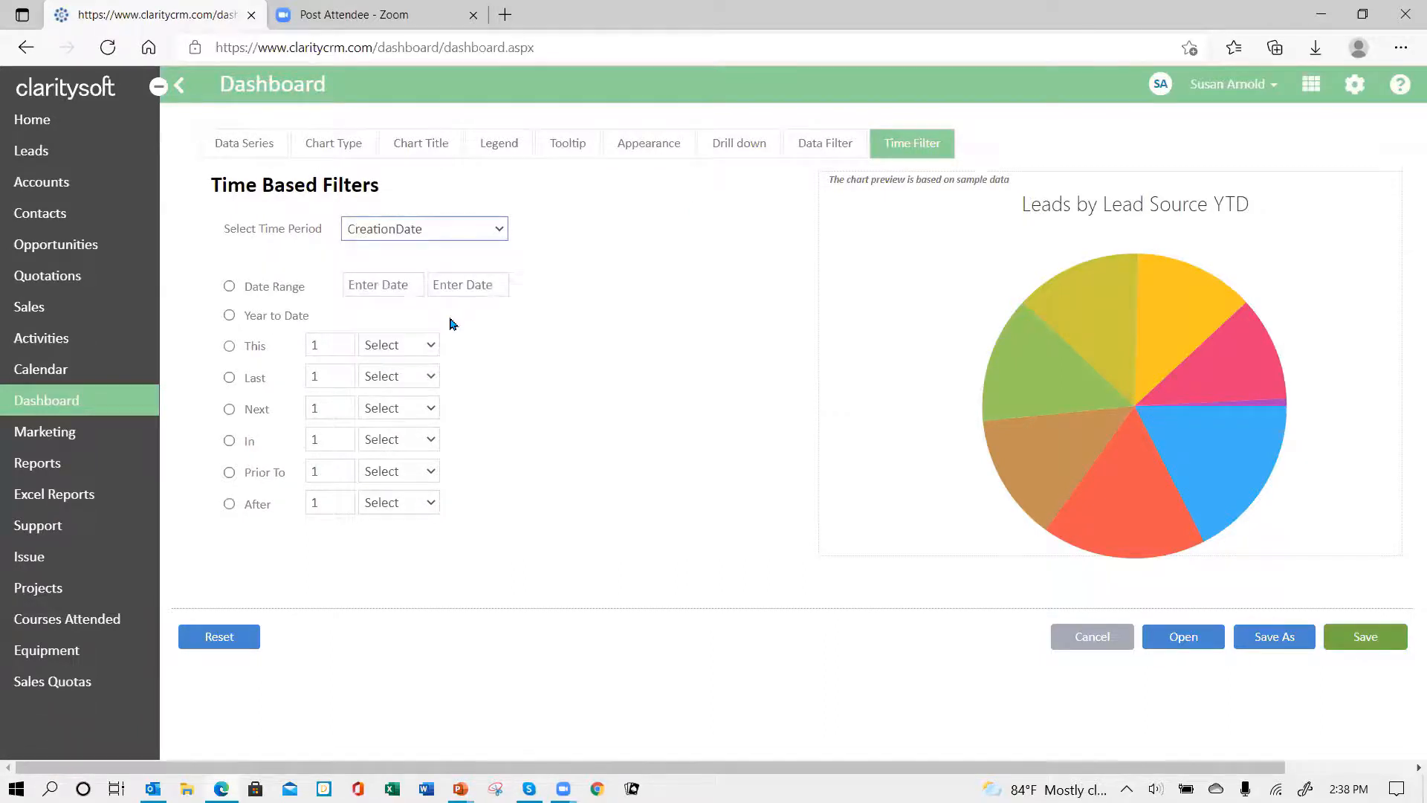
left_click(229, 316)
left_click(1373, 644)
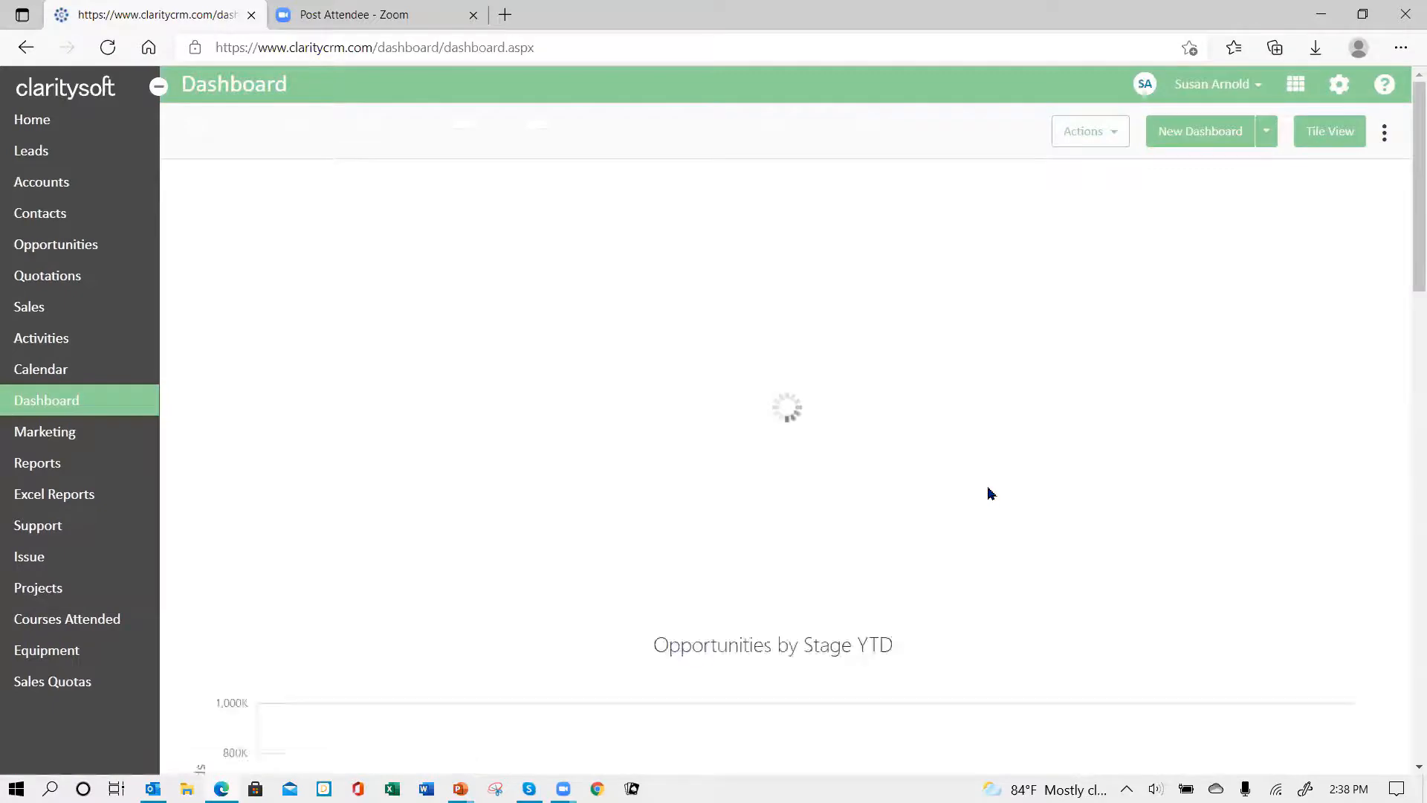
Step: Review the new leads chart and the other year-to-date charts on the dashboard
scroll(991, 493, "down", 15)
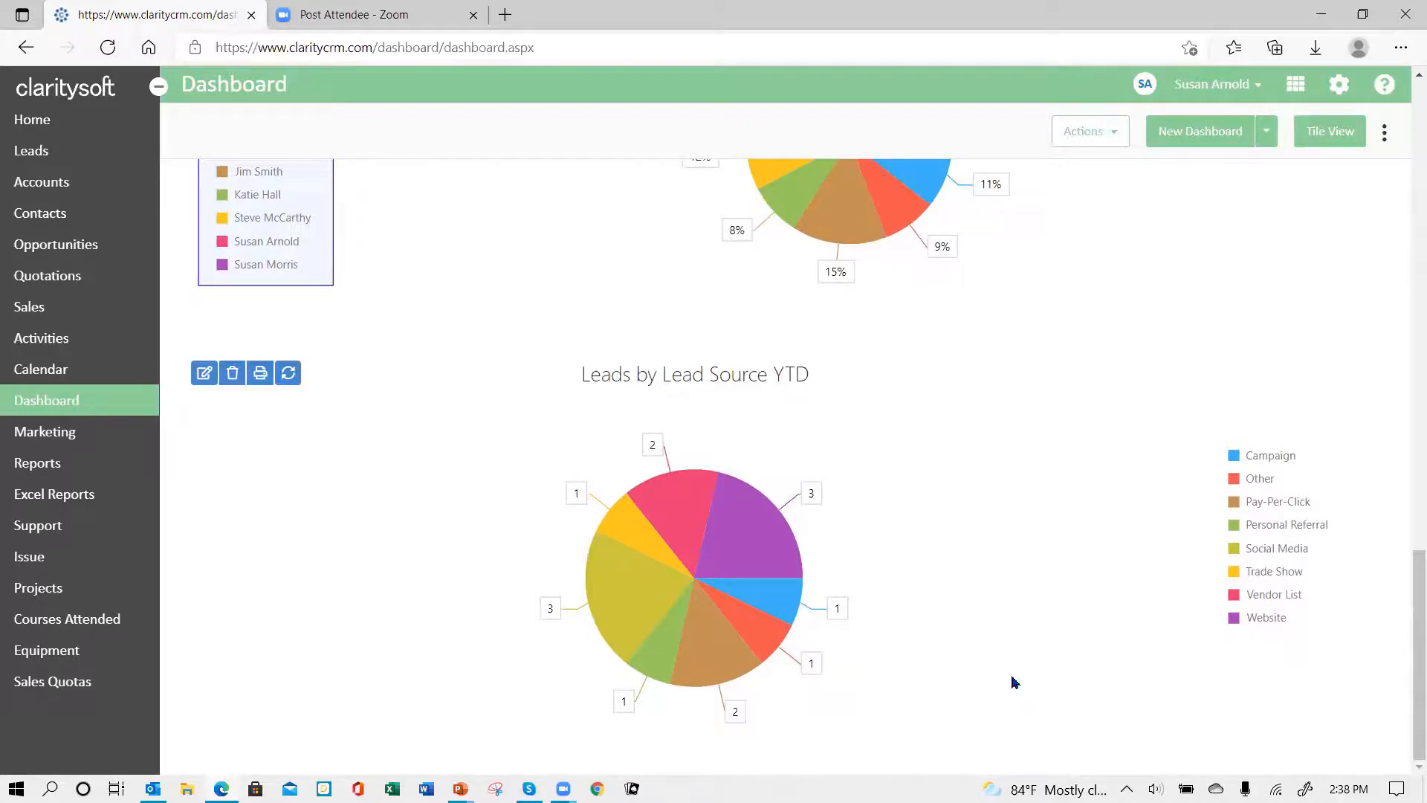
mouse_move(766, 608)
scroll(959, 547, "up", 7)
scroll(971, 565, "up", 10)
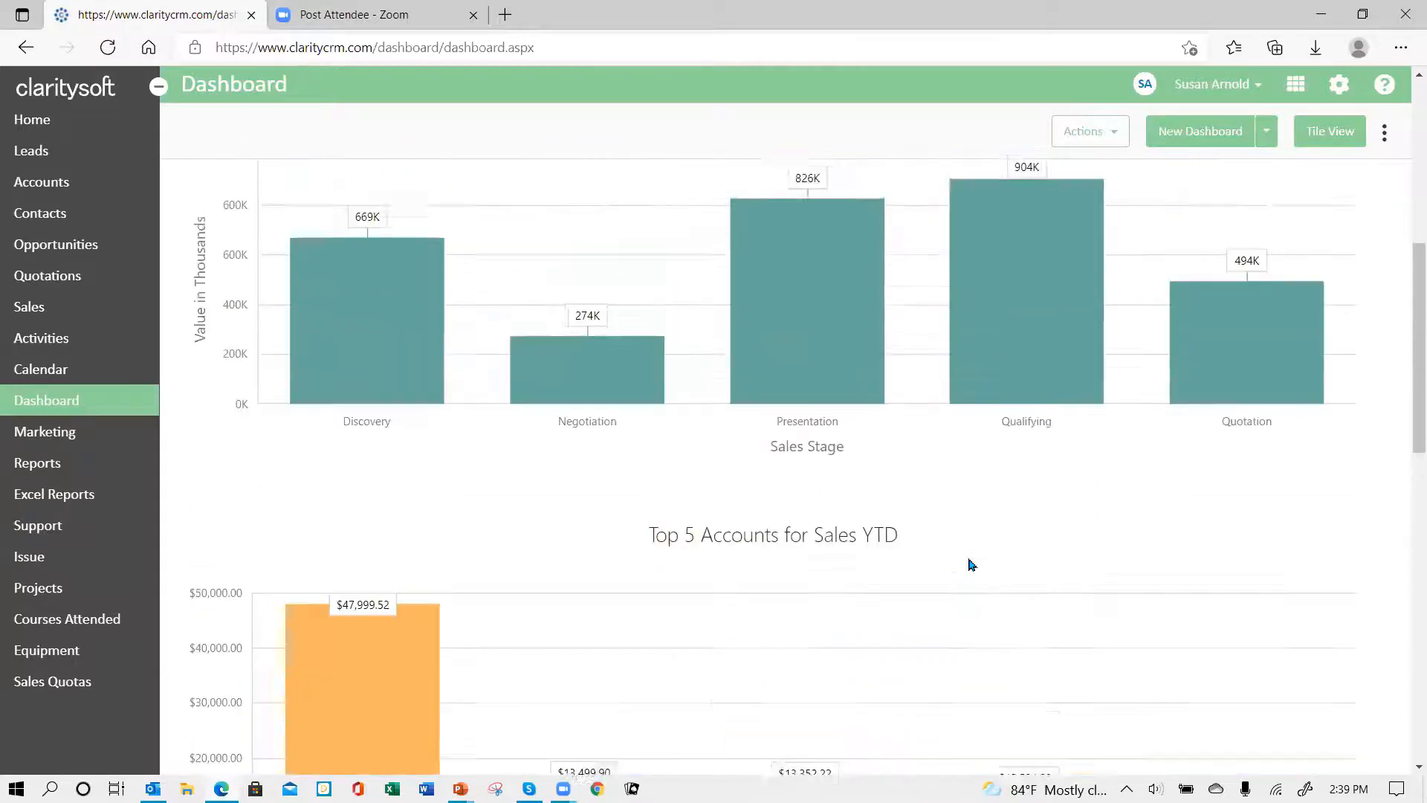
scroll(974, 617, "down", 15)
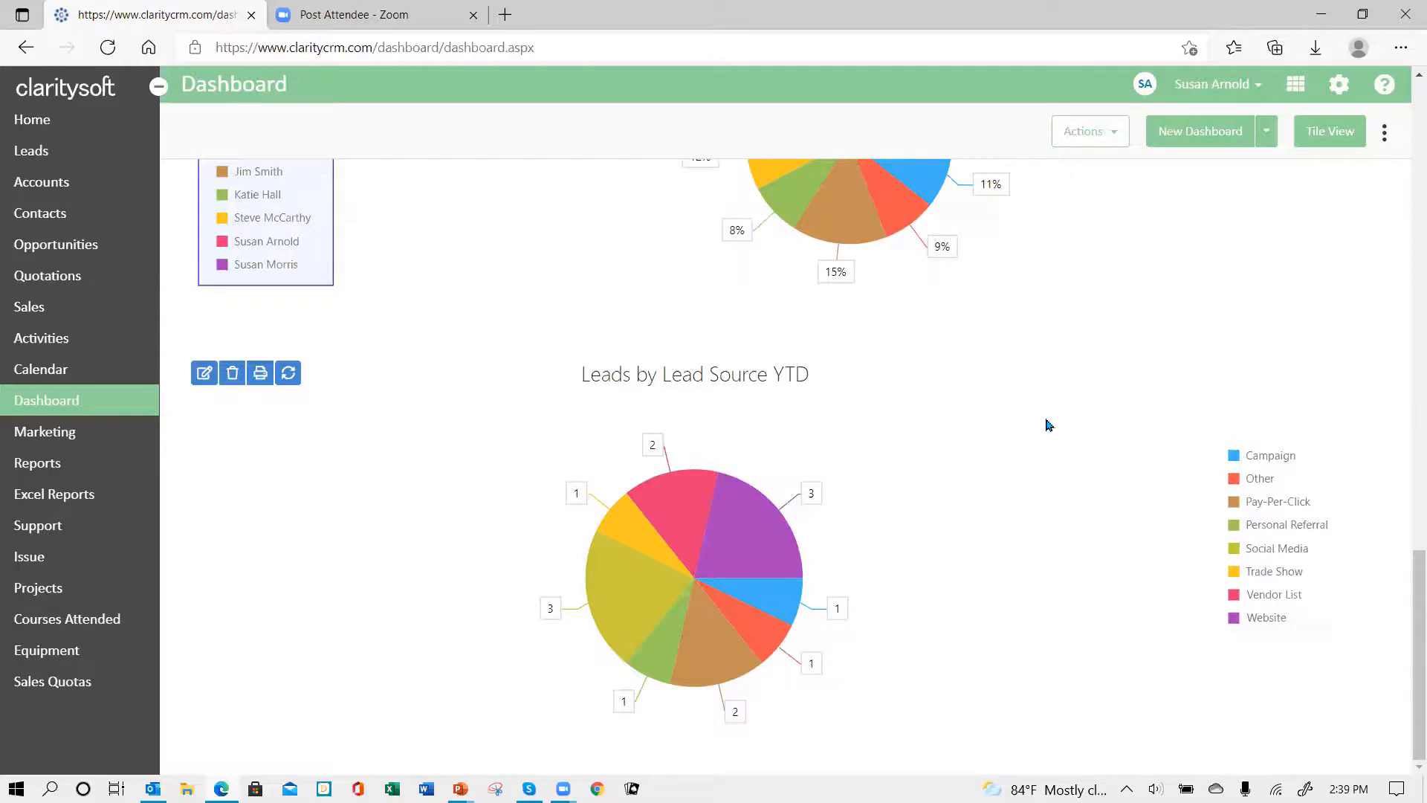
scroll(1045, 420, "up", 12)
scroll(1085, 377, "up", 3)
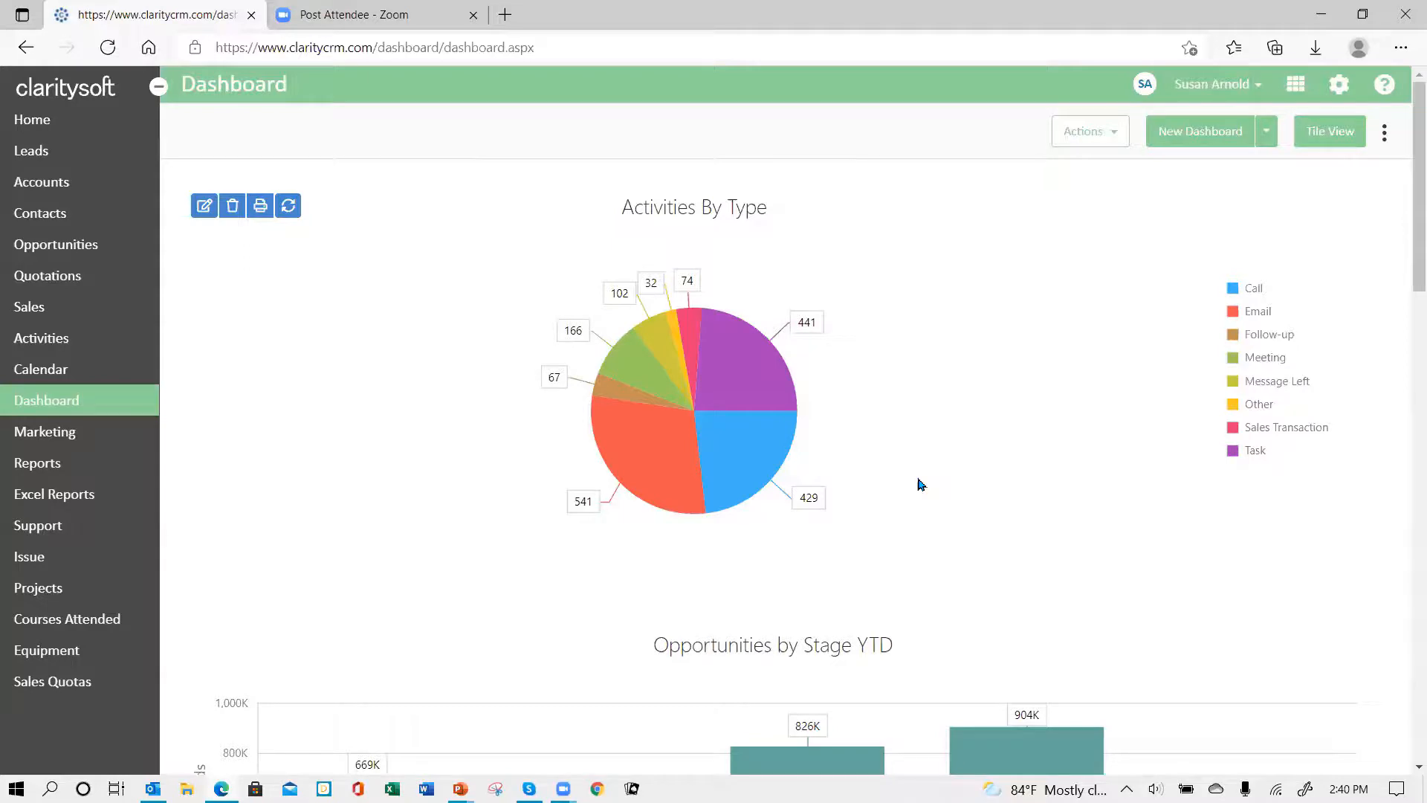
Step: List All Activities, sort them by StartDate with the newest first, and look through the records
left_click(67, 343)
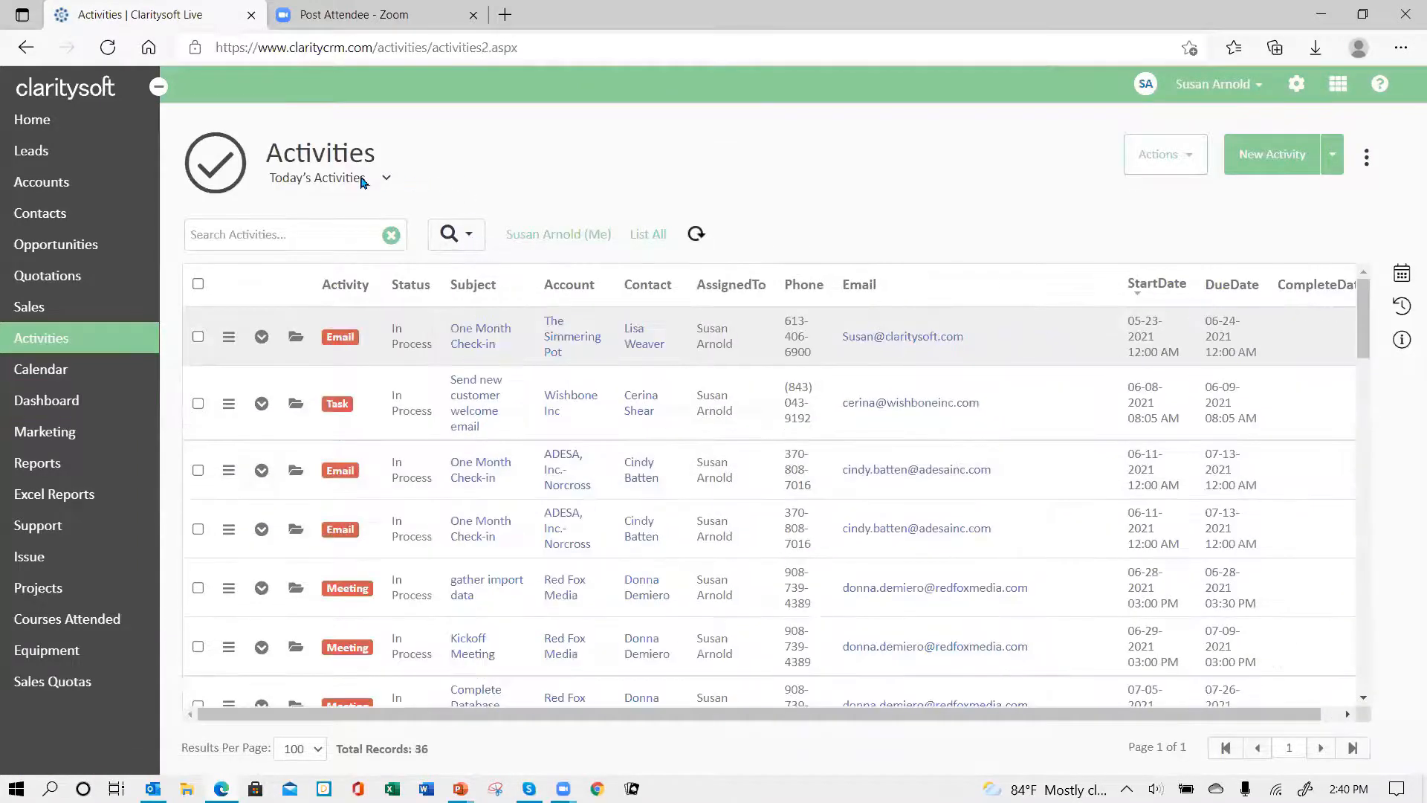
left_click(386, 180)
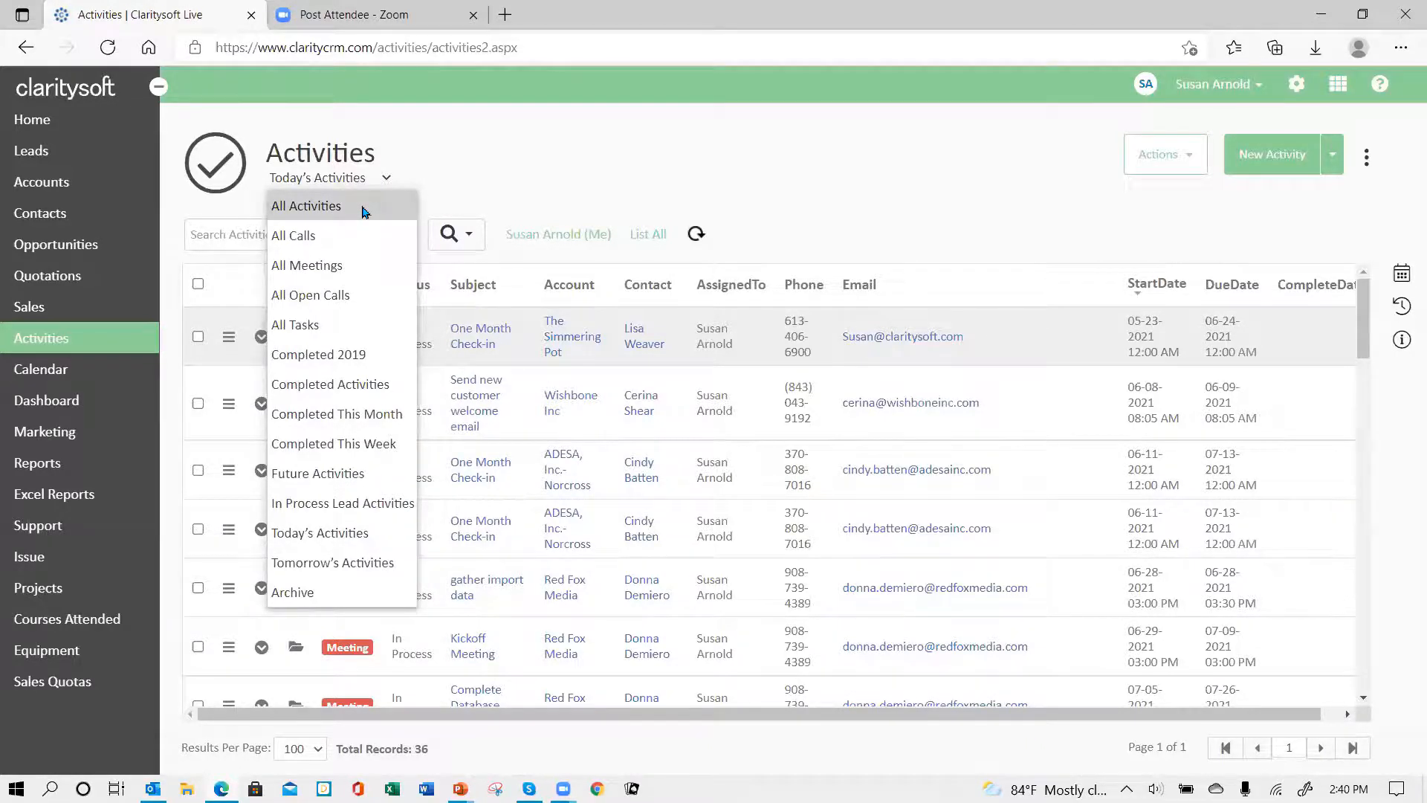
left_click(364, 210)
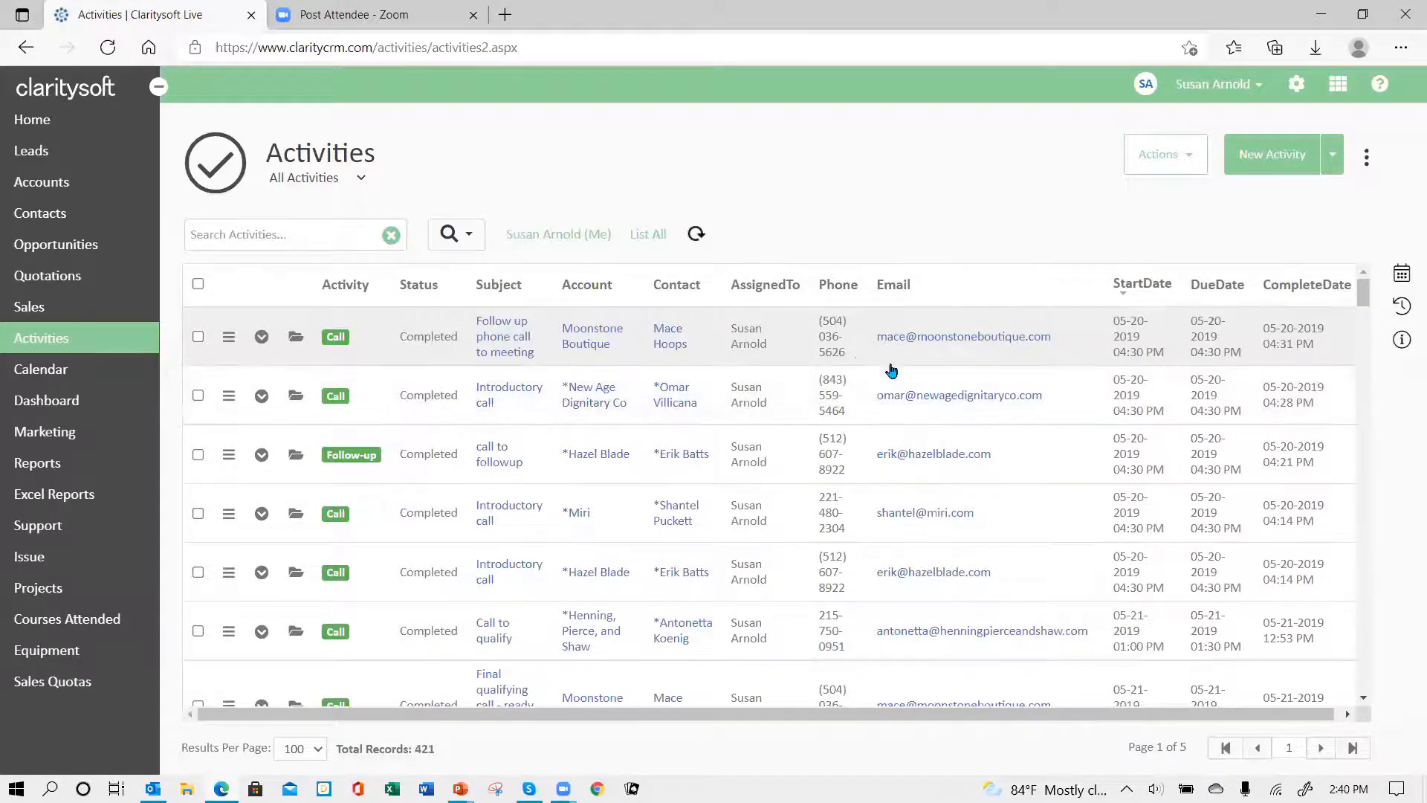
left_click(1126, 285)
left_click(1129, 290)
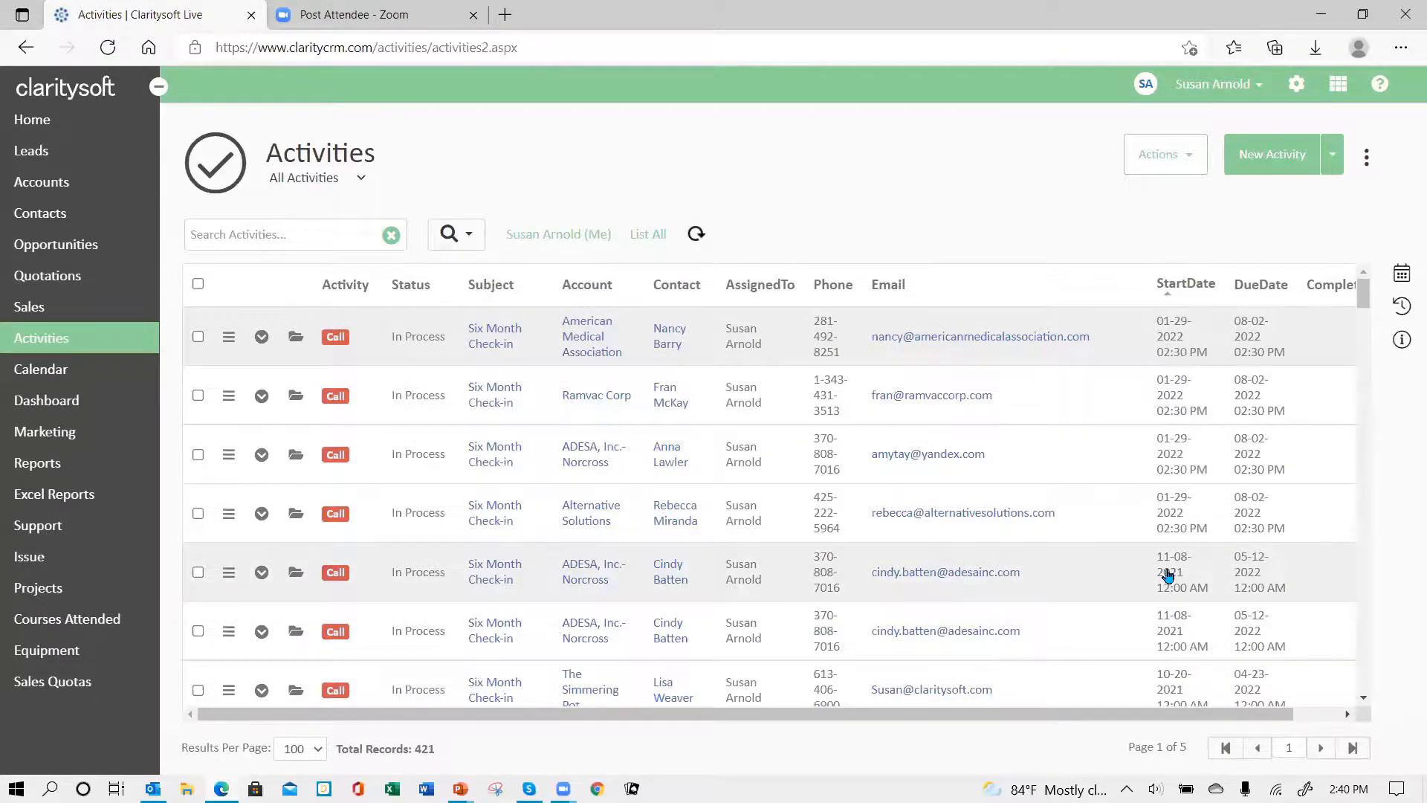
scroll(1129, 587, "down", 10)
scroll(1104, 587, "down", 5)
scroll(1090, 550, "up", 2)
scroll(1088, 525, "up", 10)
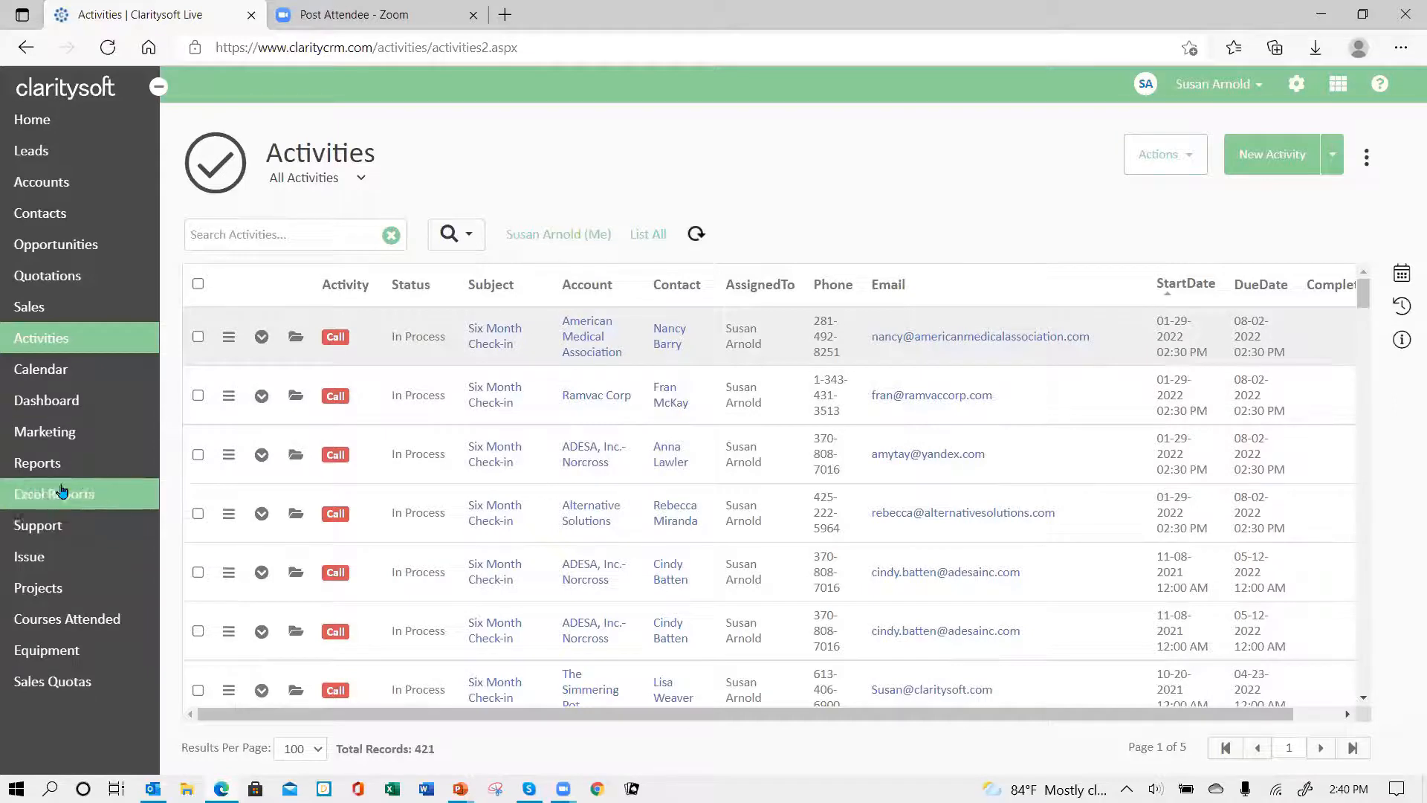
Step: Start a new dashboard chart with Activities as its data source
left_click(74, 408)
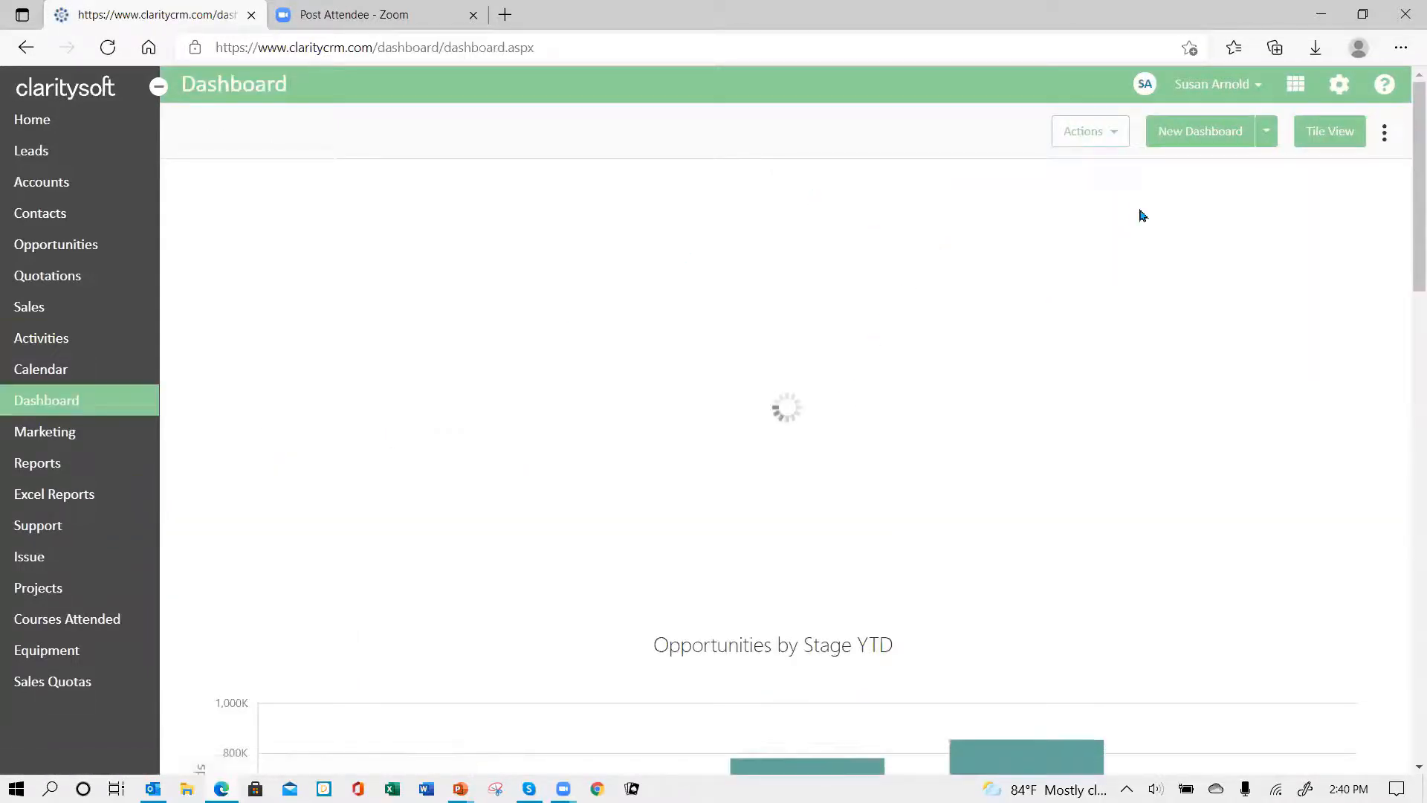
left_click(1202, 134)
left_click(478, 239)
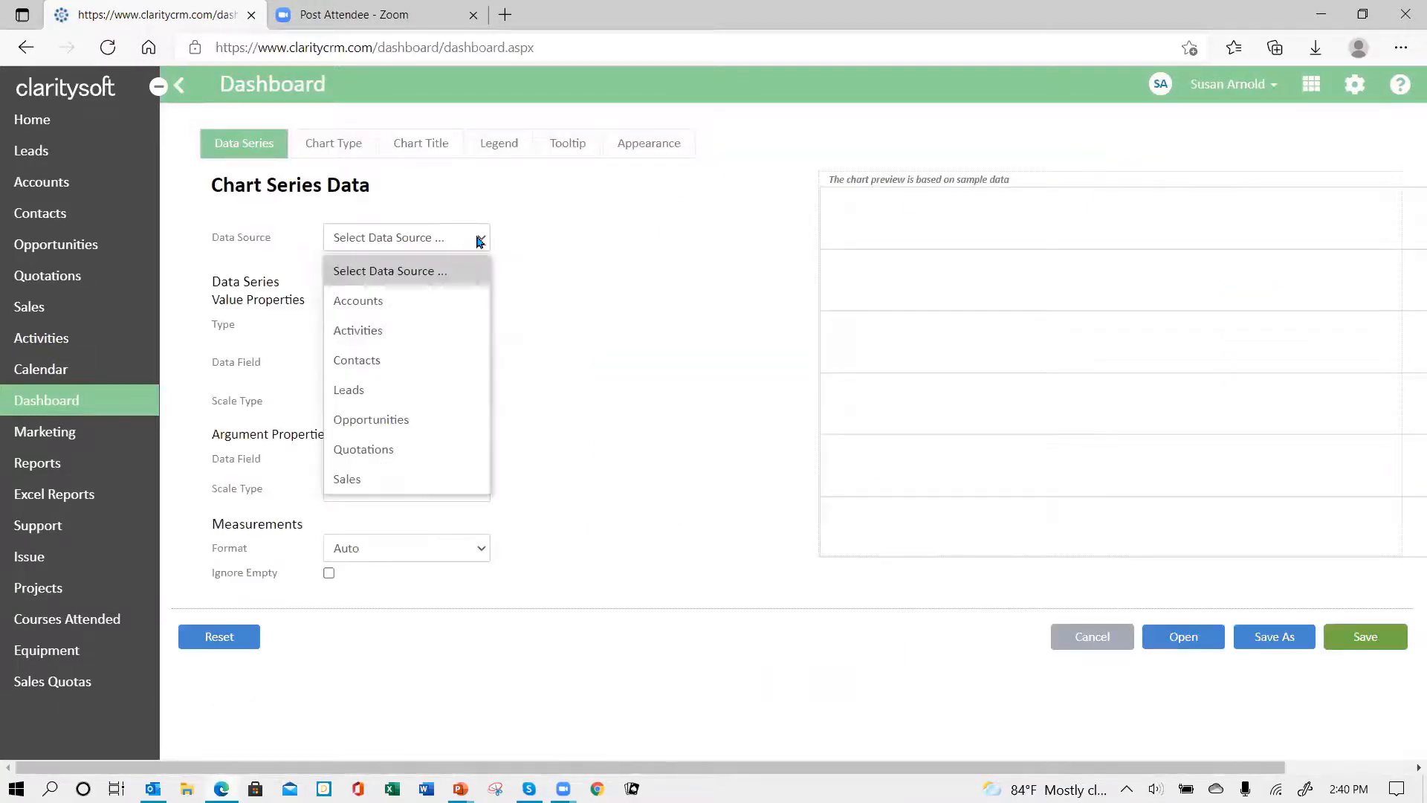
left_click(443, 341)
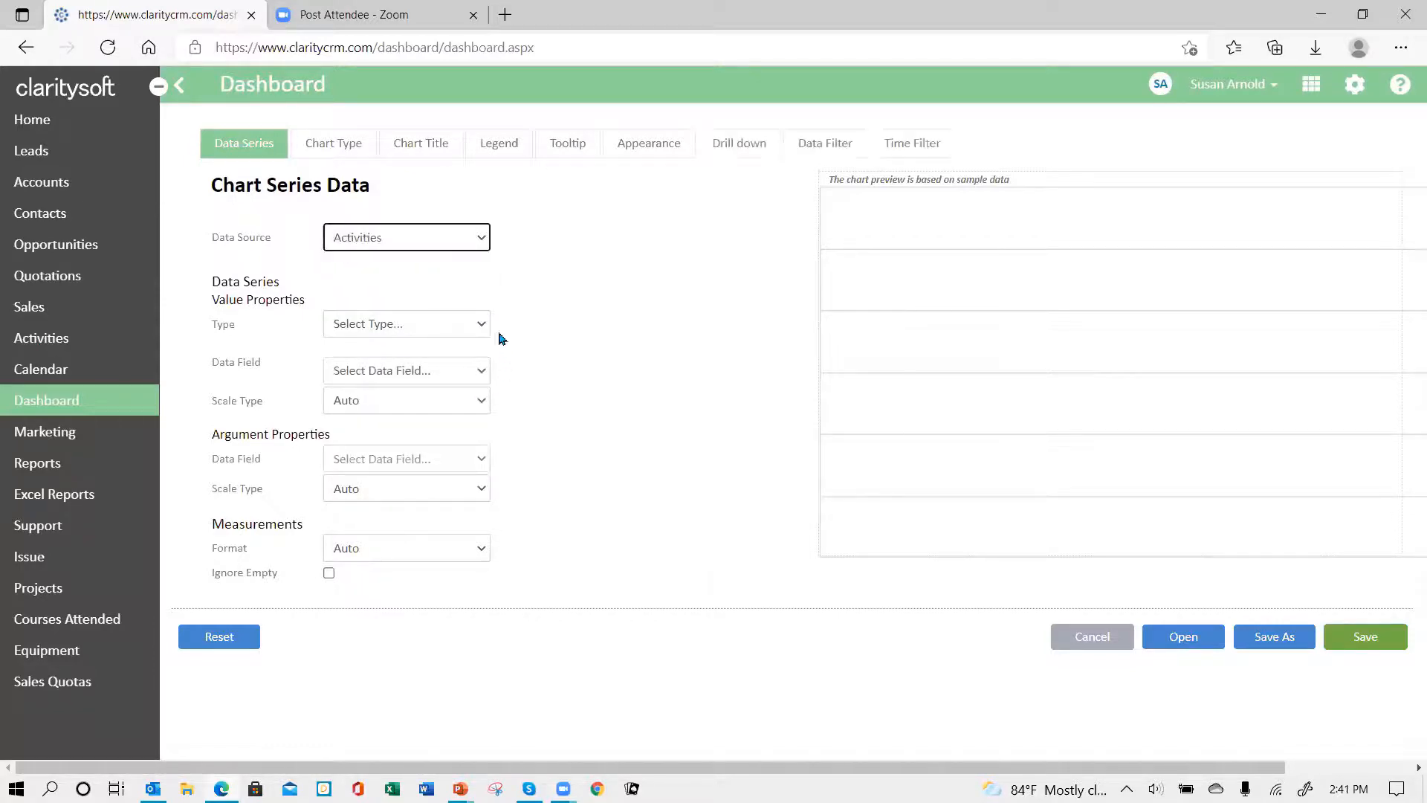
Step: Set the chart's value properties to the function Count of Activity with an Integer scale type
left_click(483, 324)
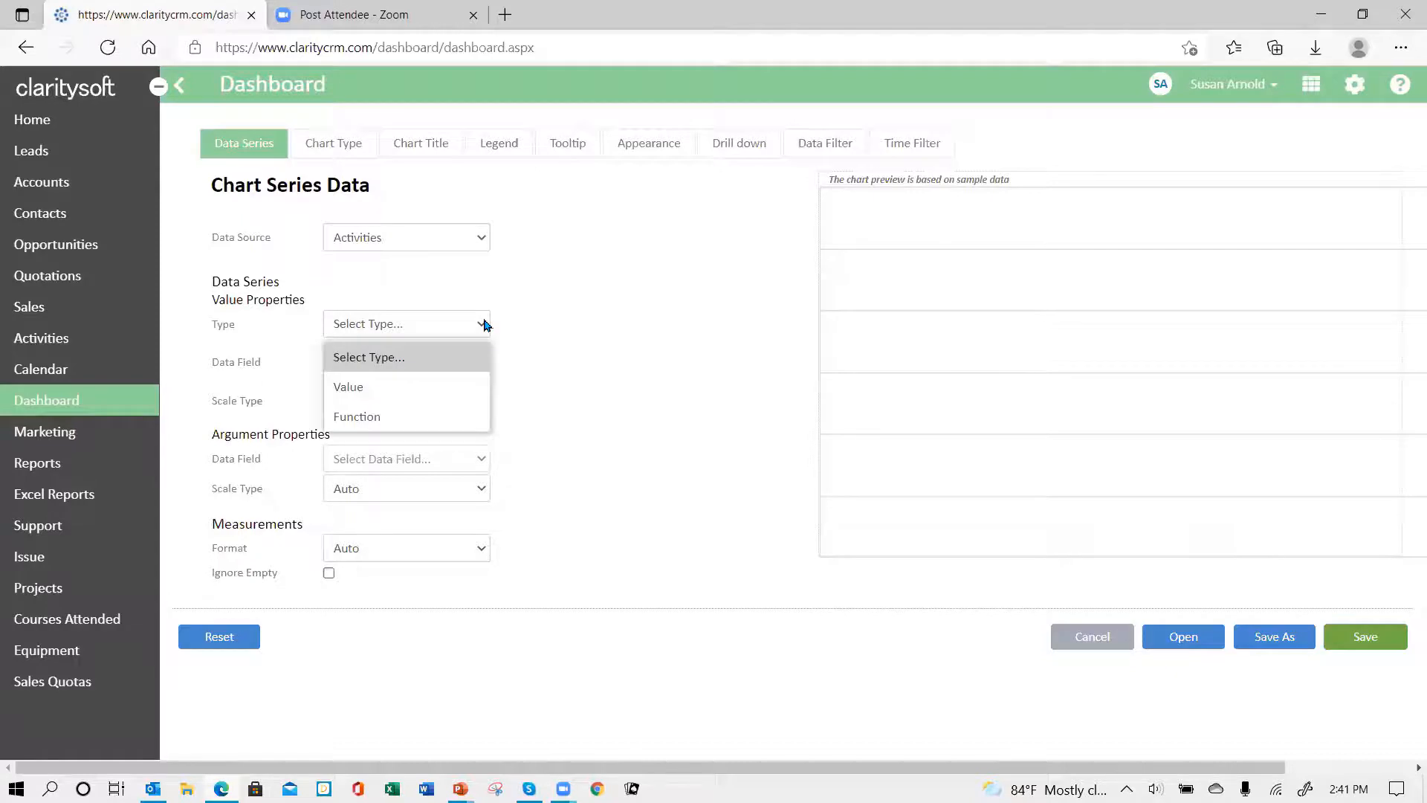
left_click(429, 416)
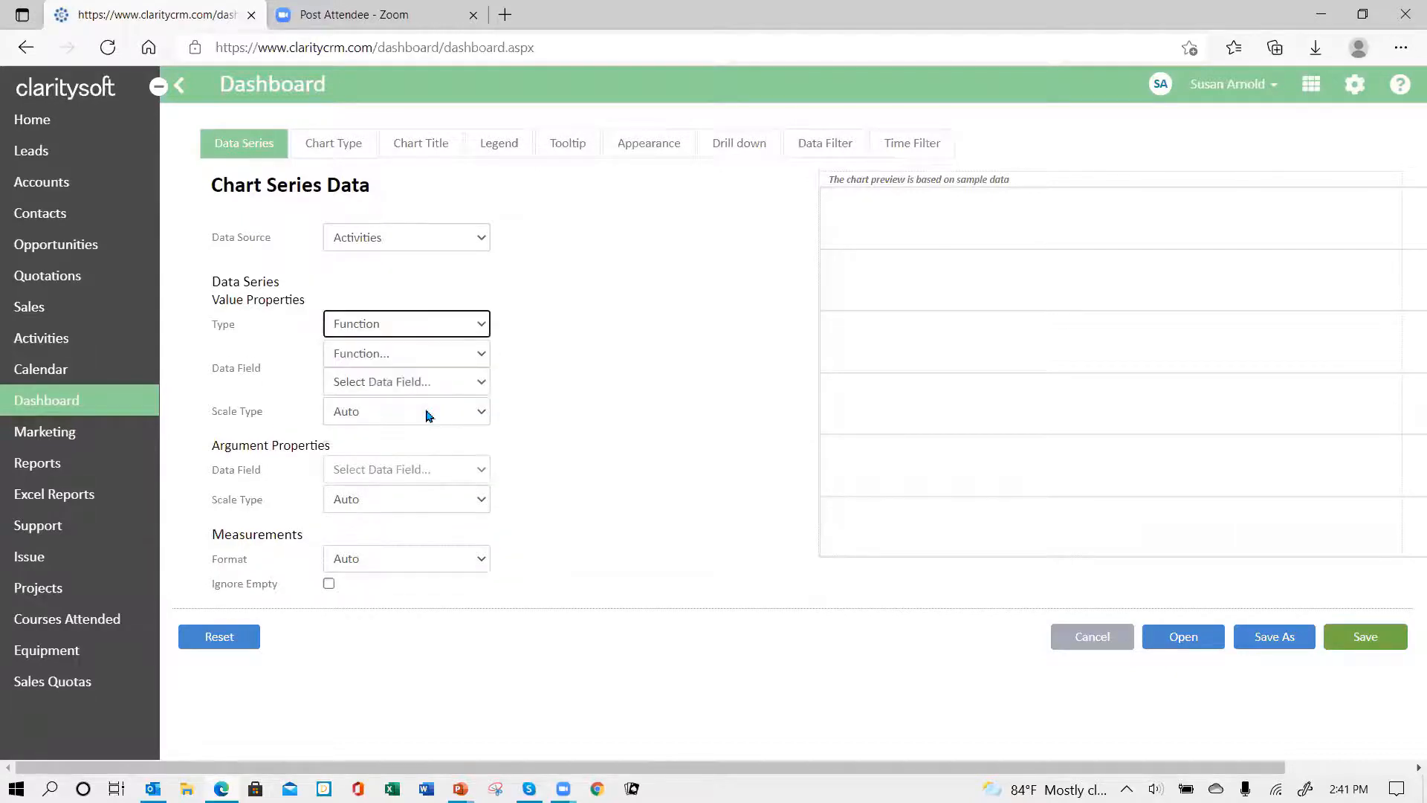
left_click(483, 354)
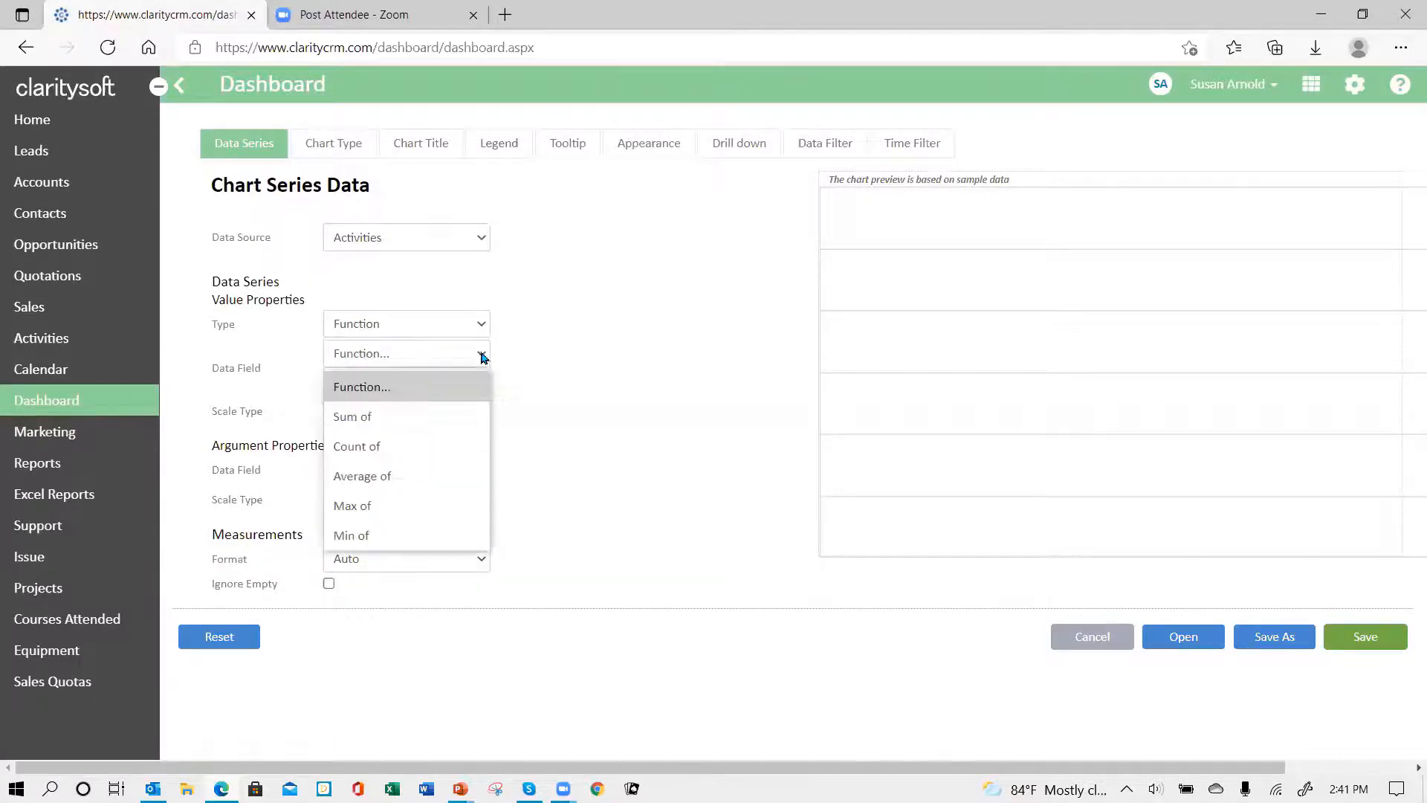
left_click(429, 449)
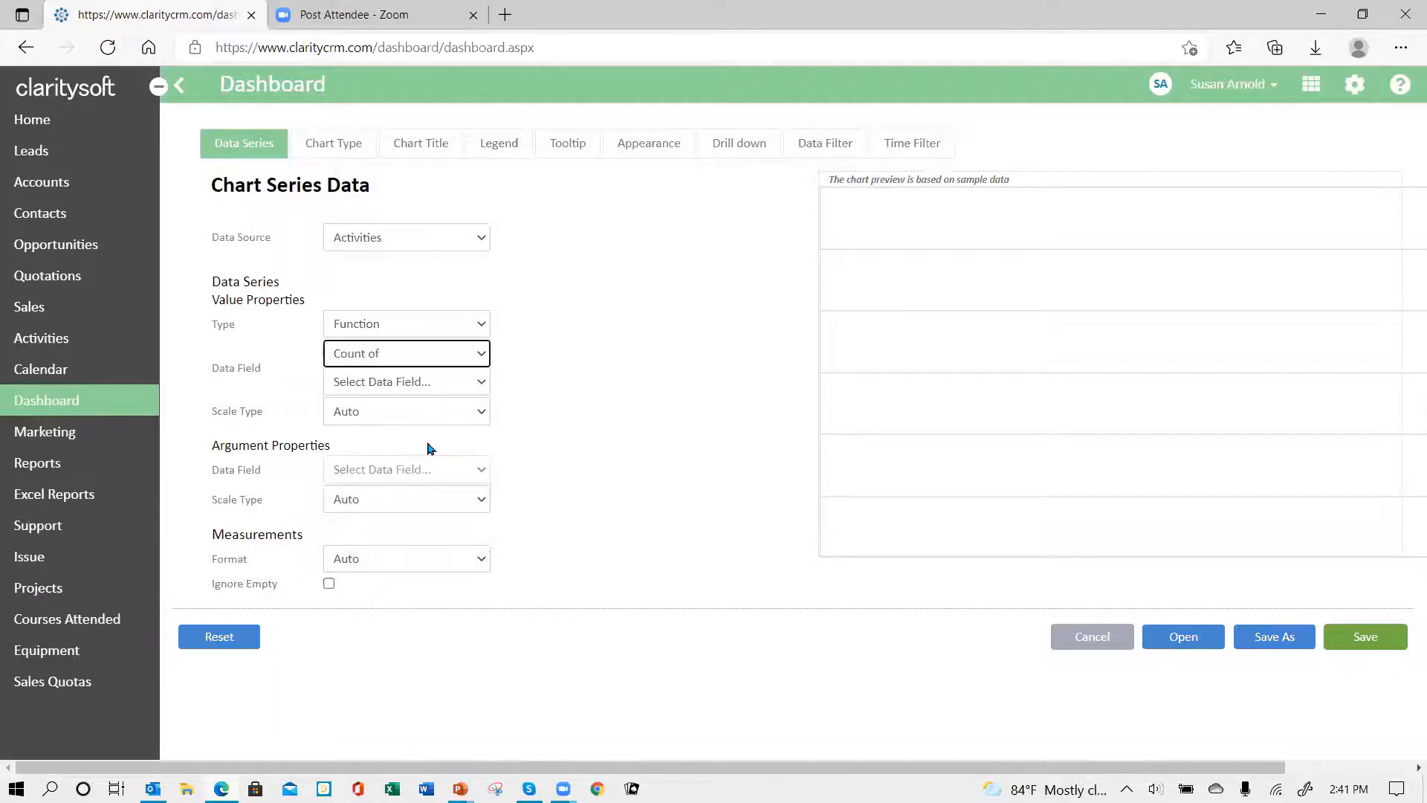
left_click(483, 384)
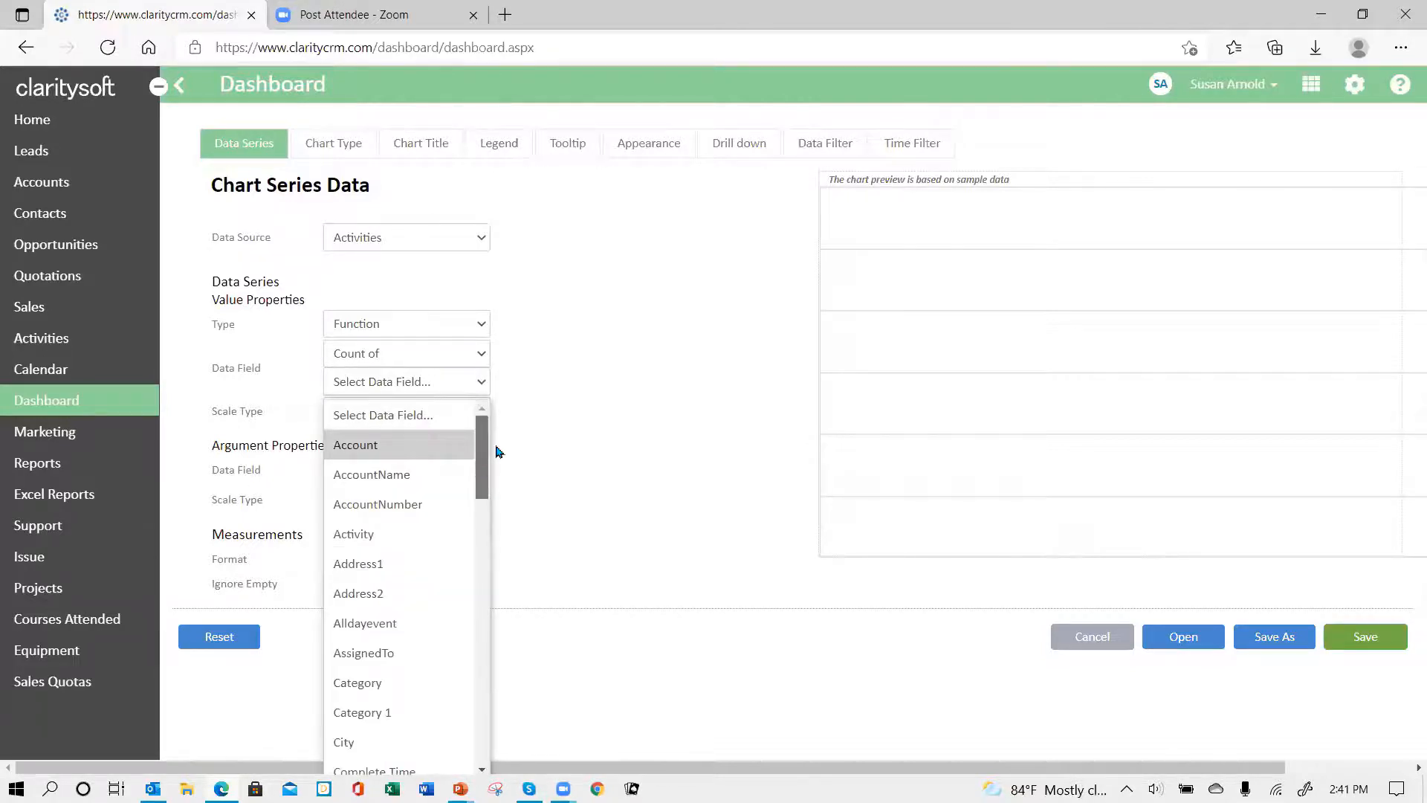
scroll(487, 453, "down", 1)
left_click_drag(457, 470, 414, 486)
scroll(417, 492, "up", 1)
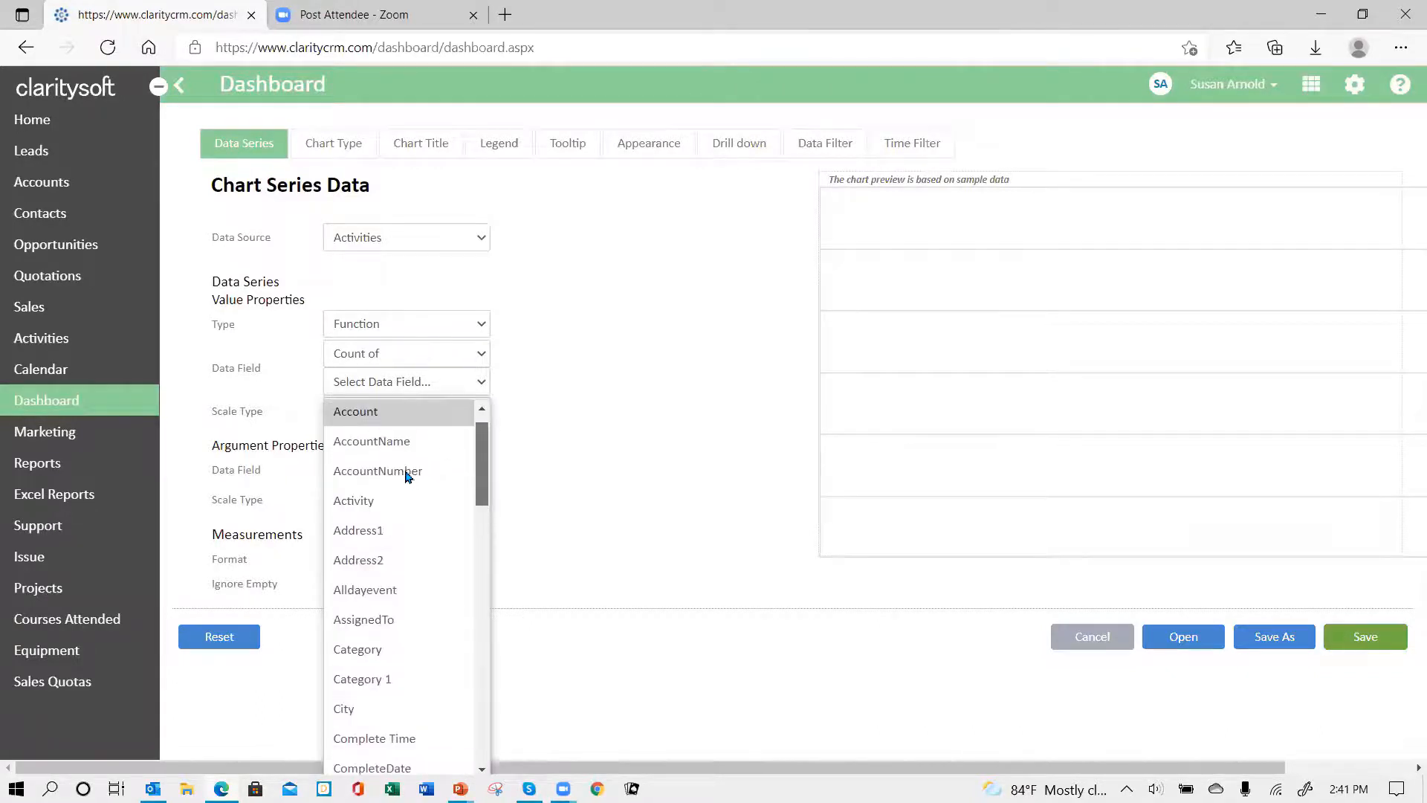
left_click(367, 496)
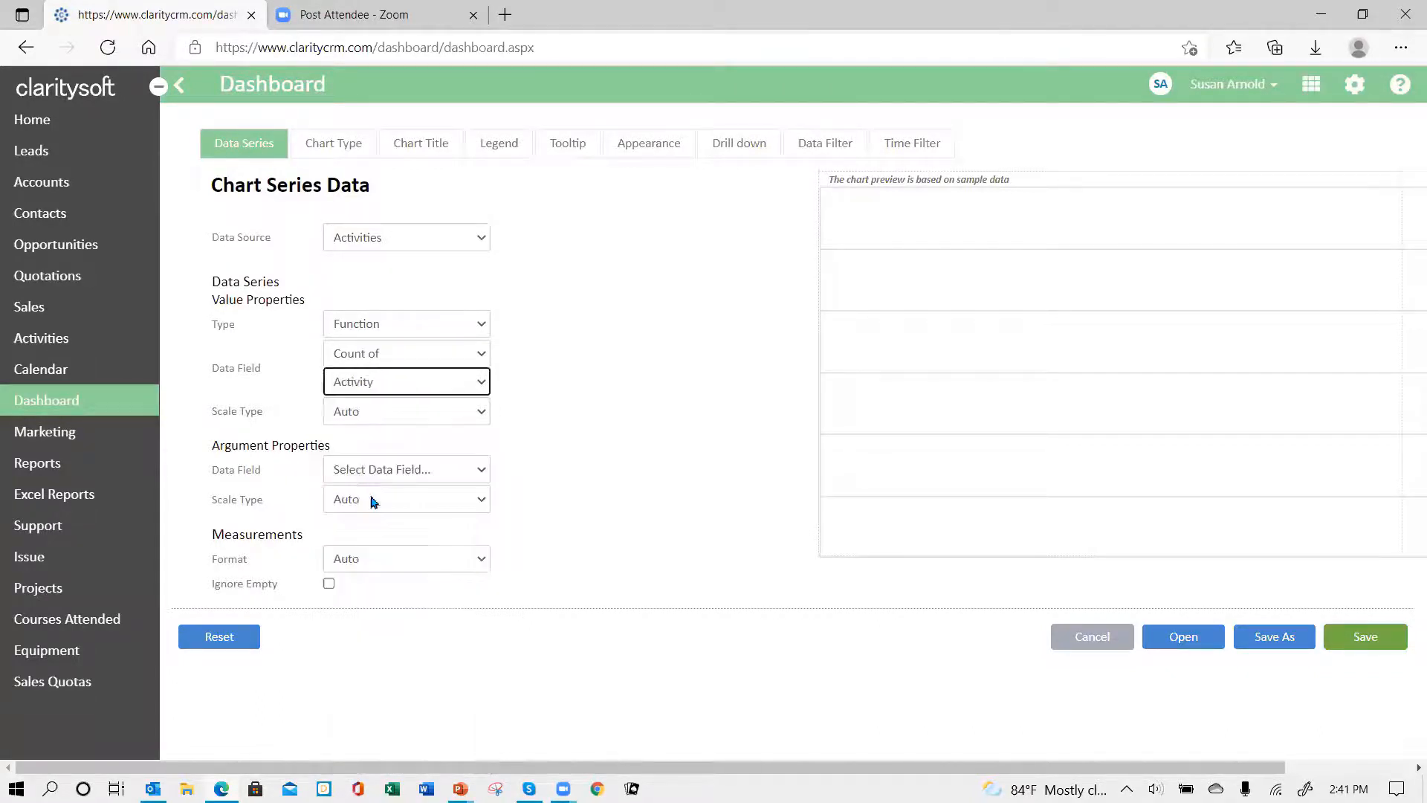
left_click(480, 411)
left_click(417, 535)
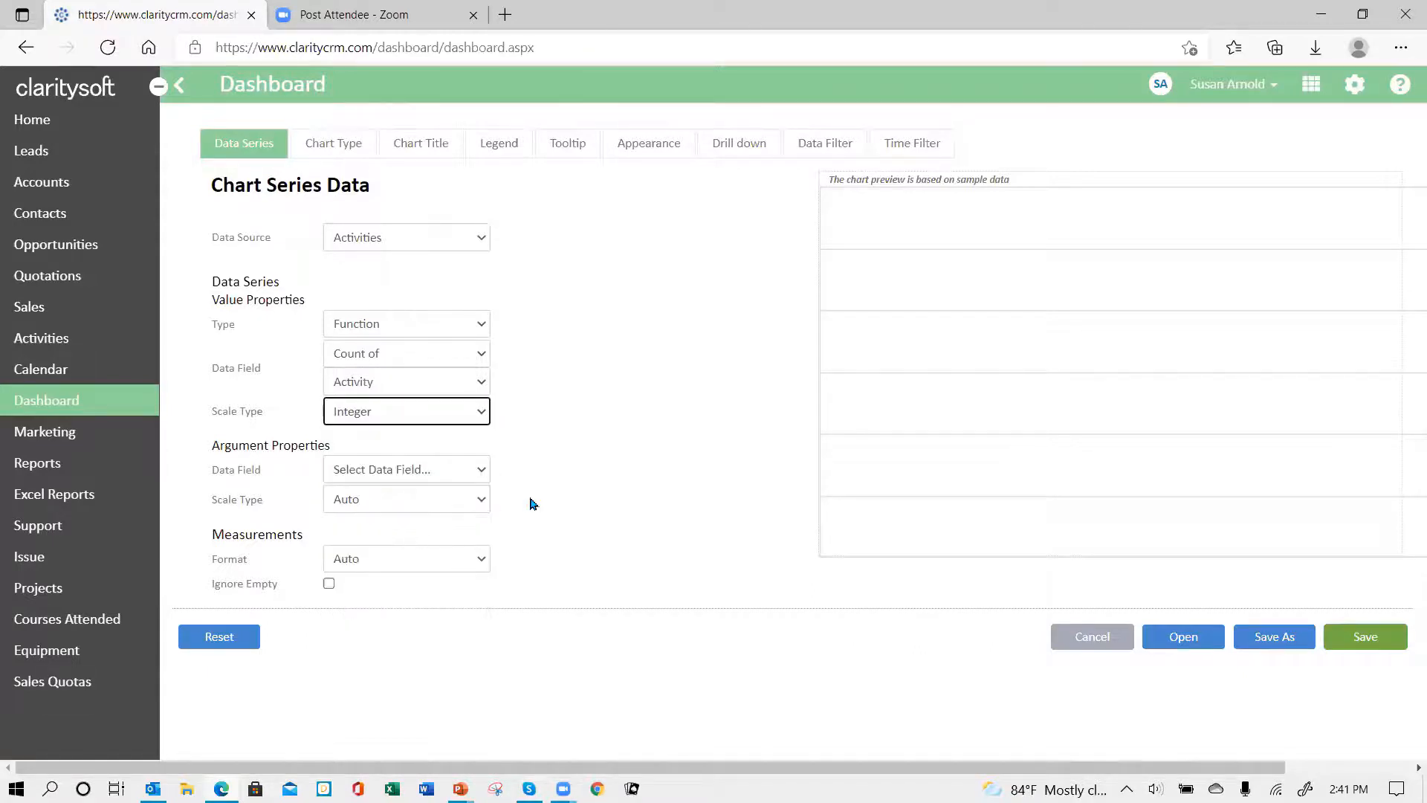
Step: Set the chart's argument data field to Category and have empty values ignored
left_click(484, 470)
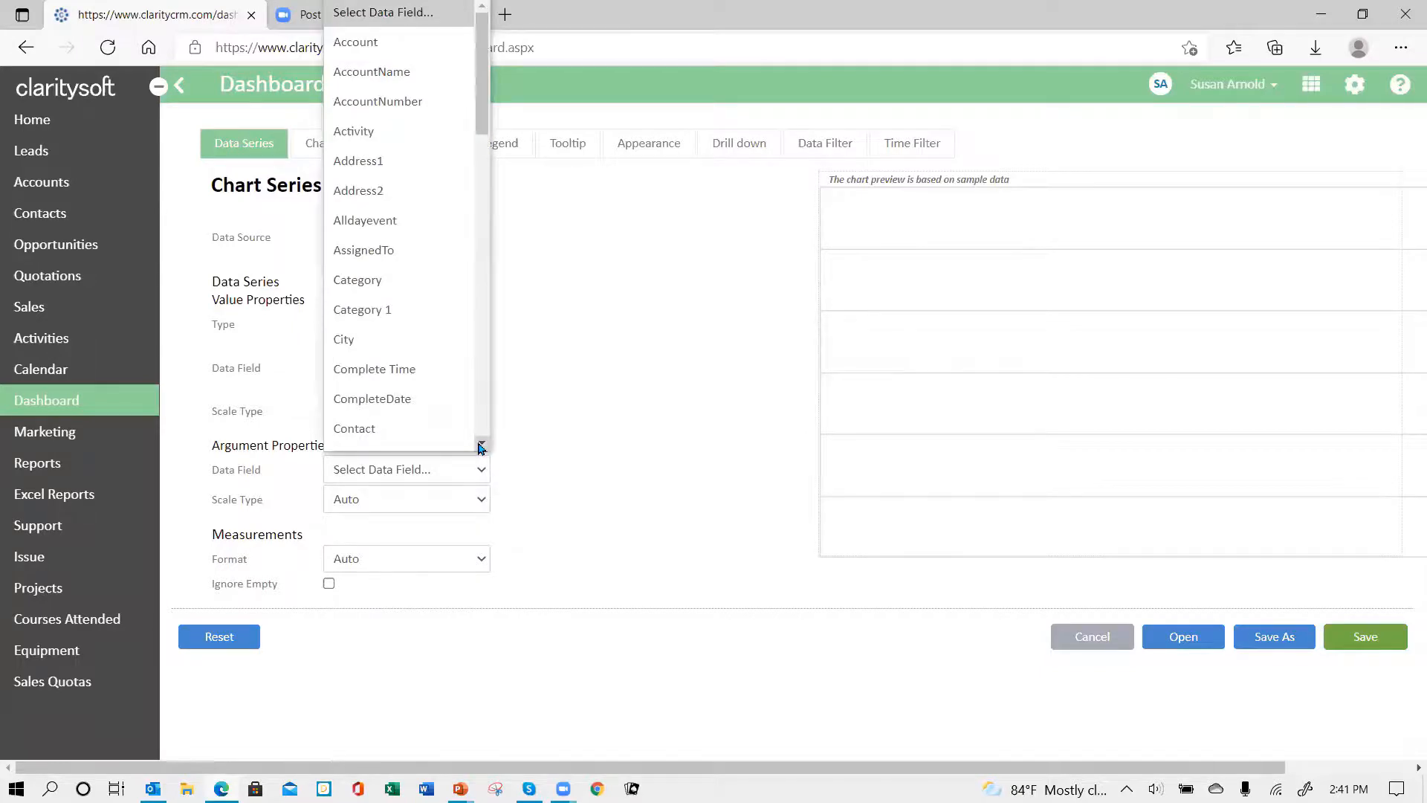
scroll(481, 446, "down", 4)
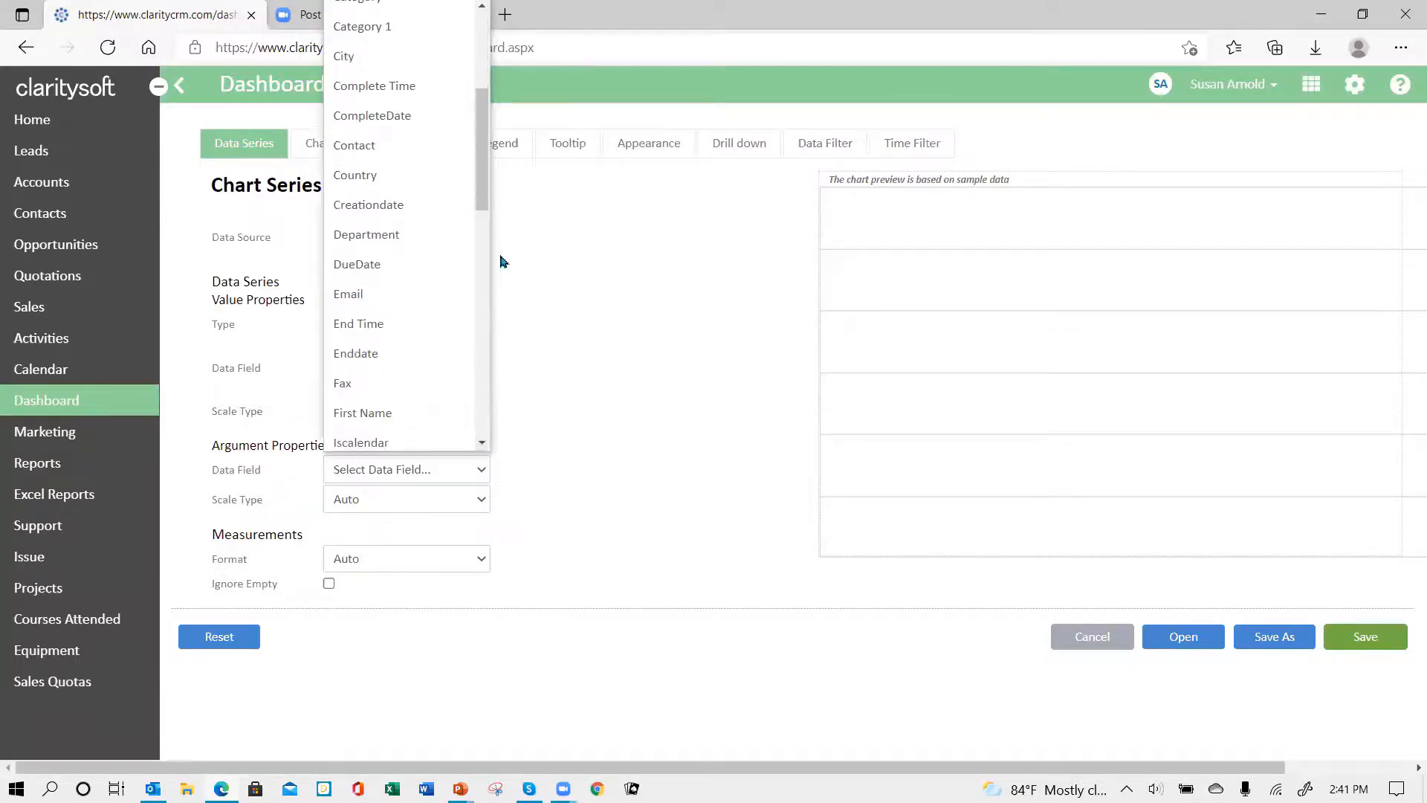
left_click_drag(481, 197, 501, 130)
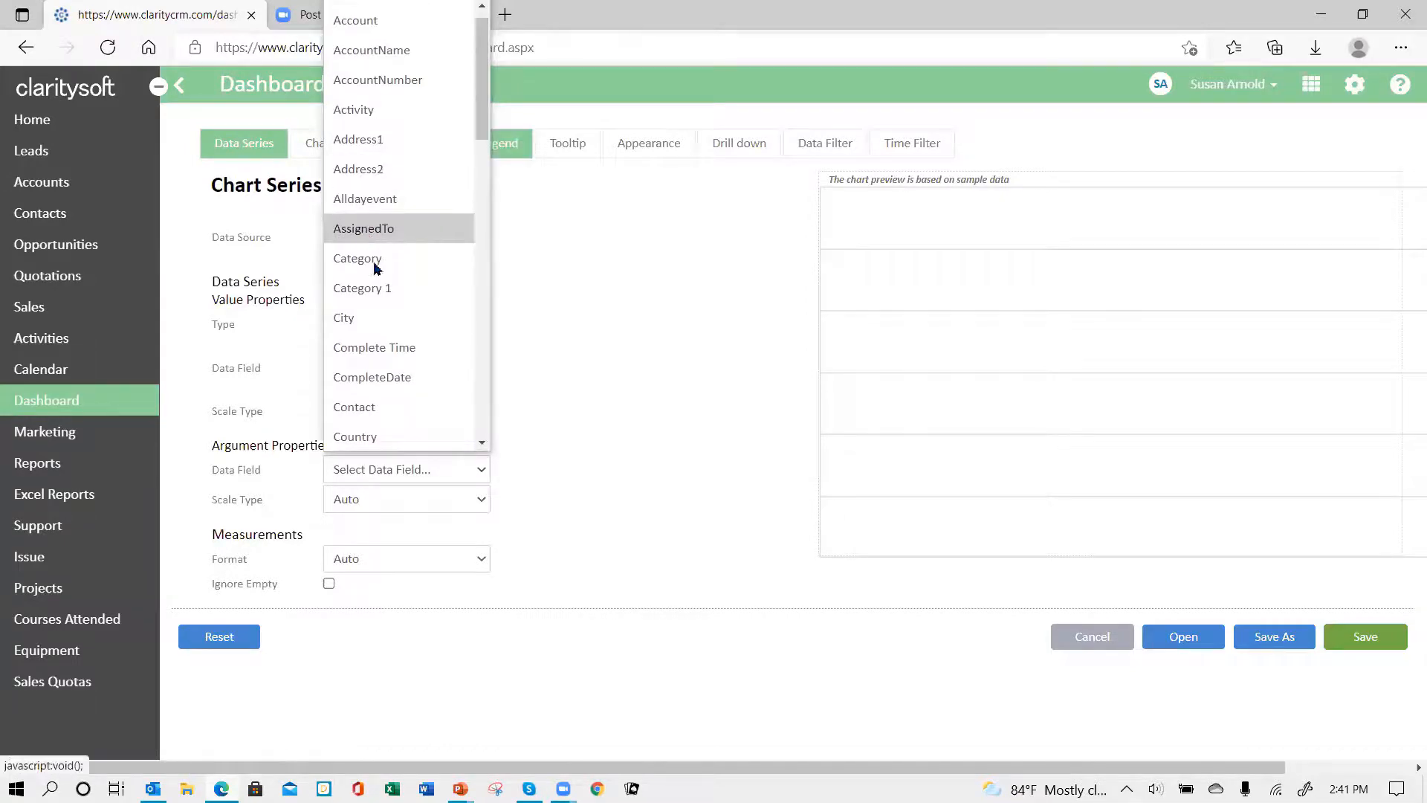
left_click(371, 229)
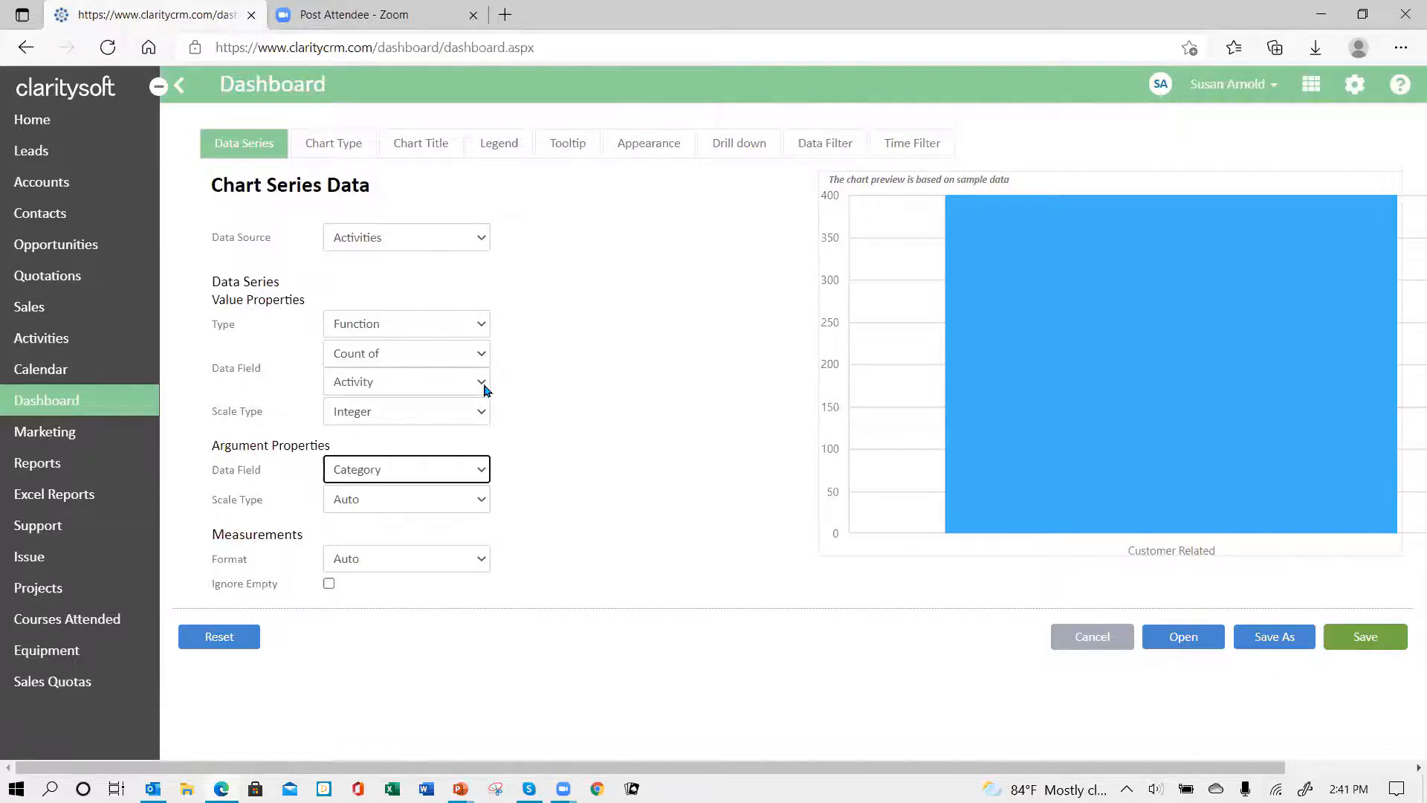
left_click(328, 583)
Step: Look through the data fields available for the chart's value properties and keep Activity as the choice
left_click(482, 383)
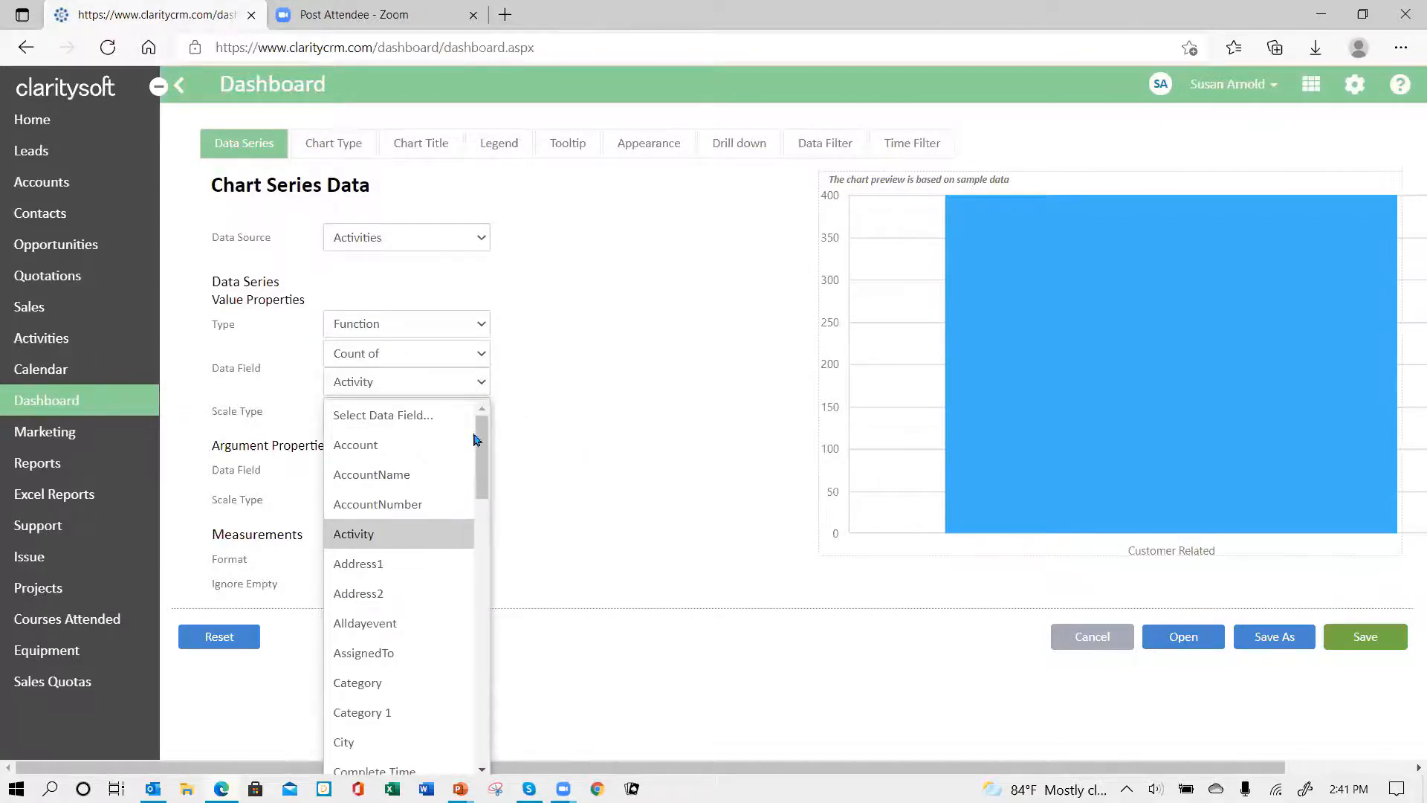
left_click_drag(483, 483, 487, 524)
scroll(488, 528, "down", 1)
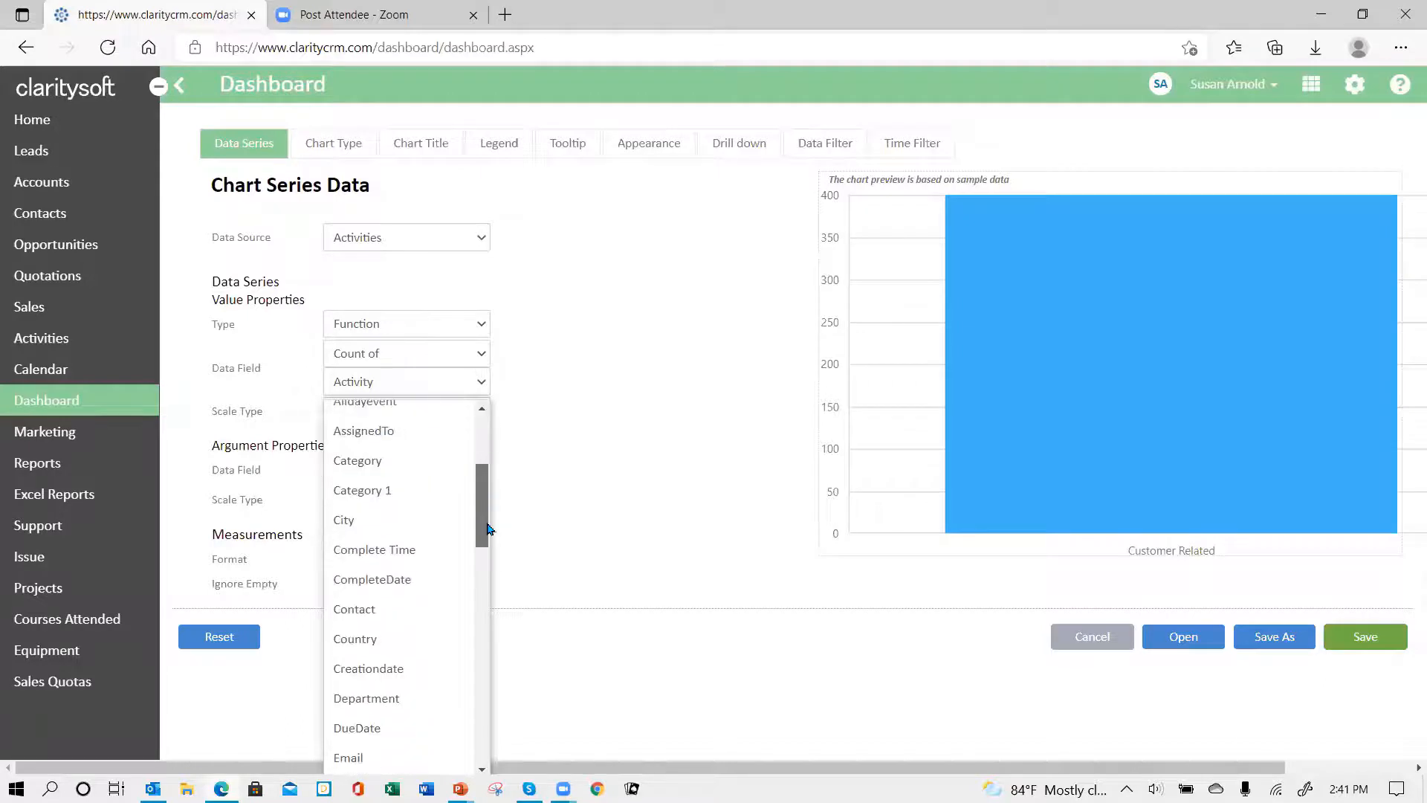
left_click_drag(488, 529, 518, 476)
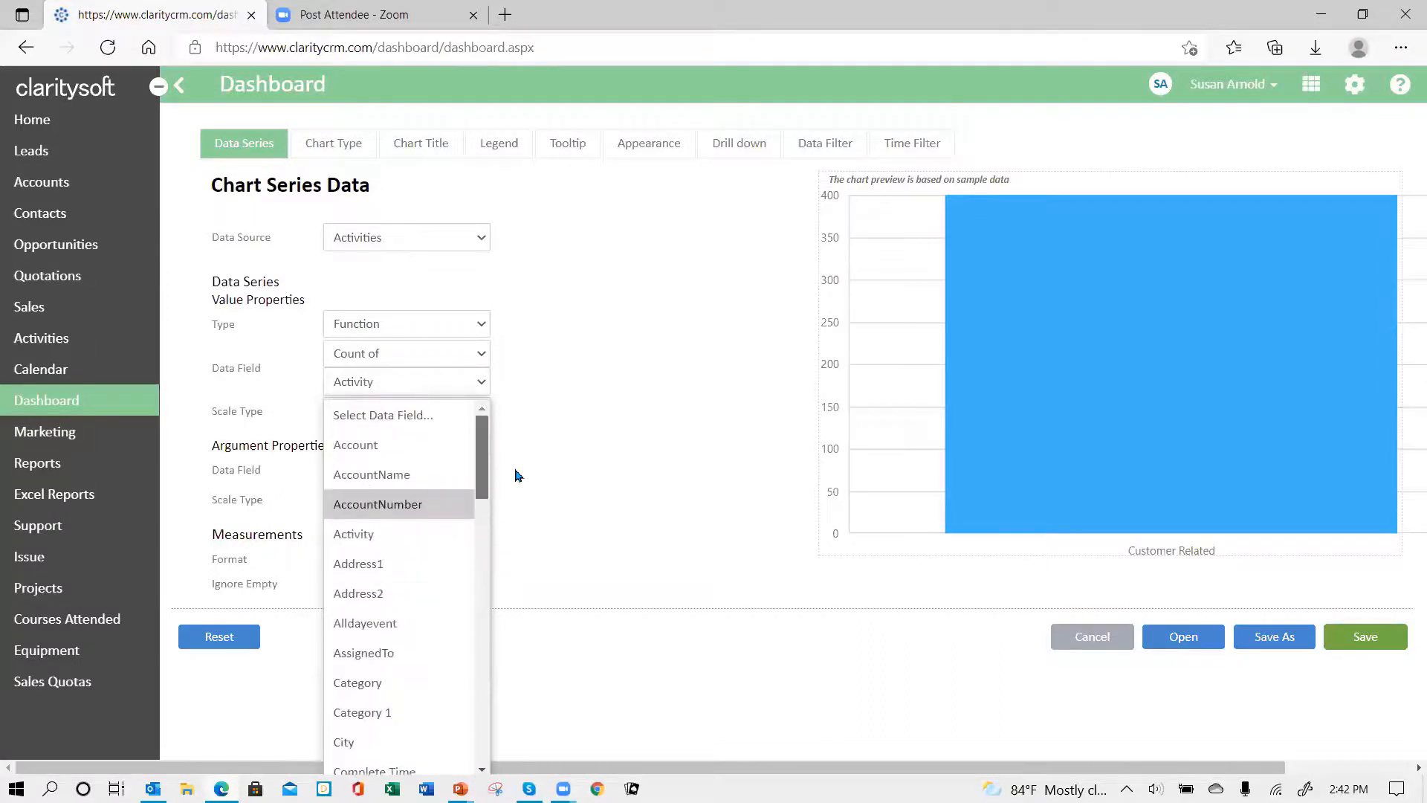
left_click(376, 537)
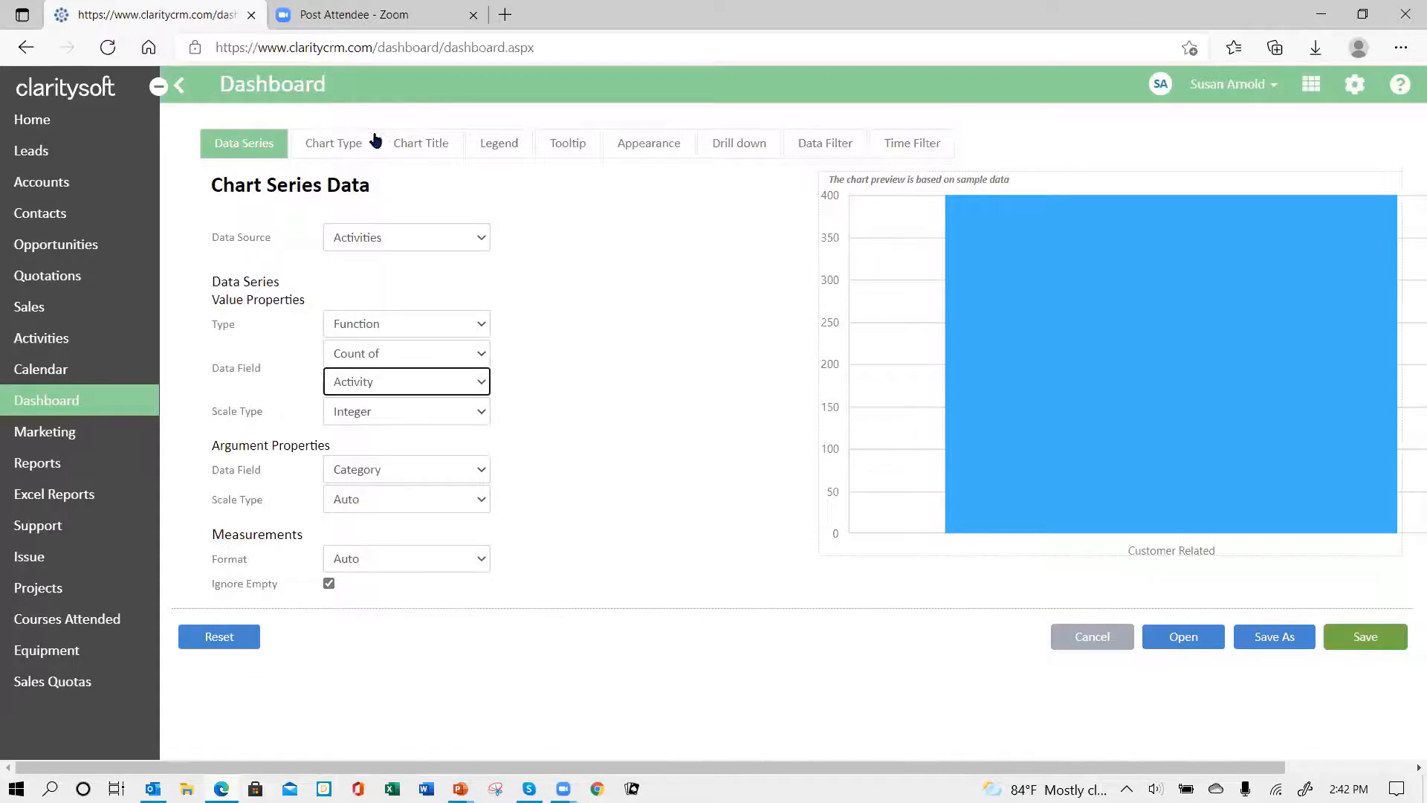
Step: Give the chart the main title "Activities by Owner YTD"
left_click(338, 146)
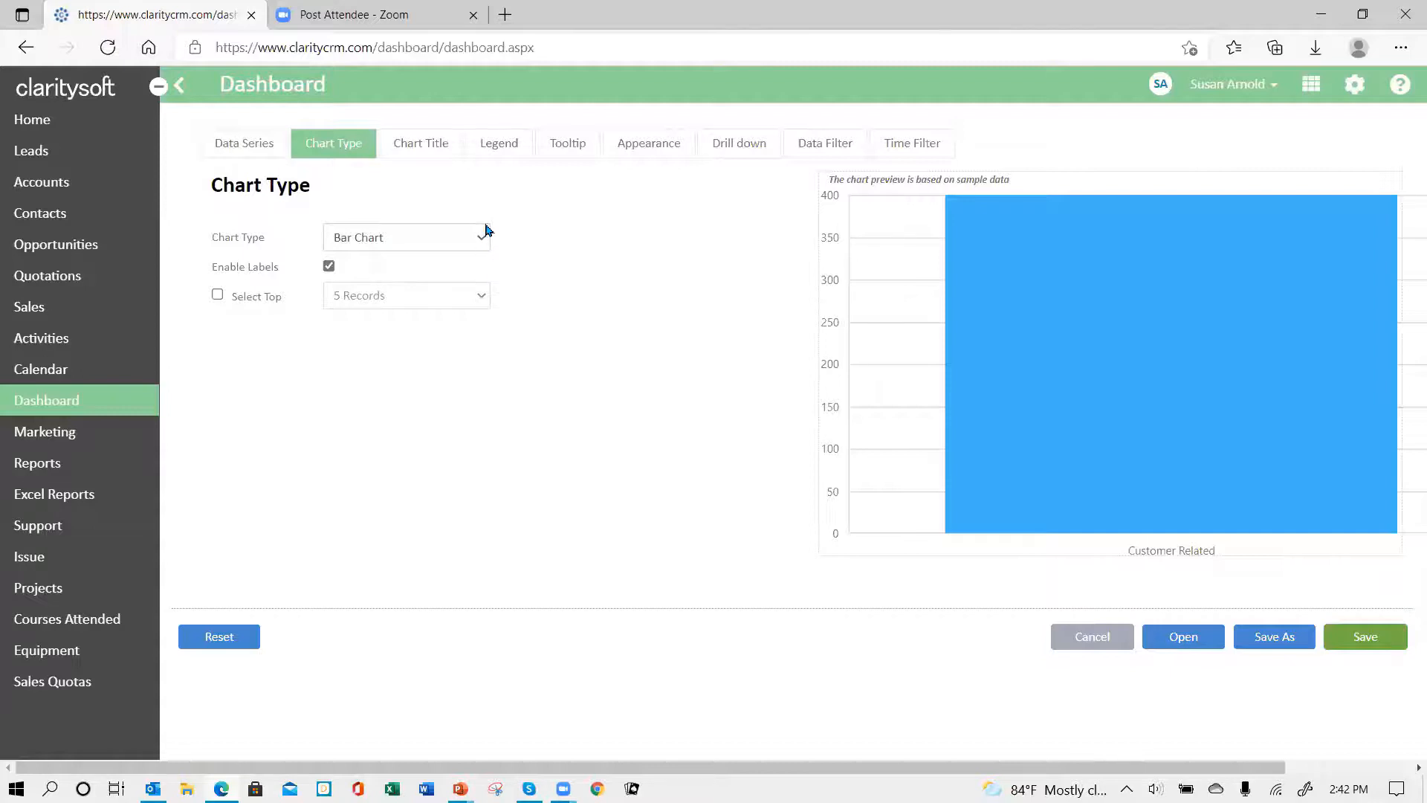
left_click(435, 143)
left_click(376, 236)
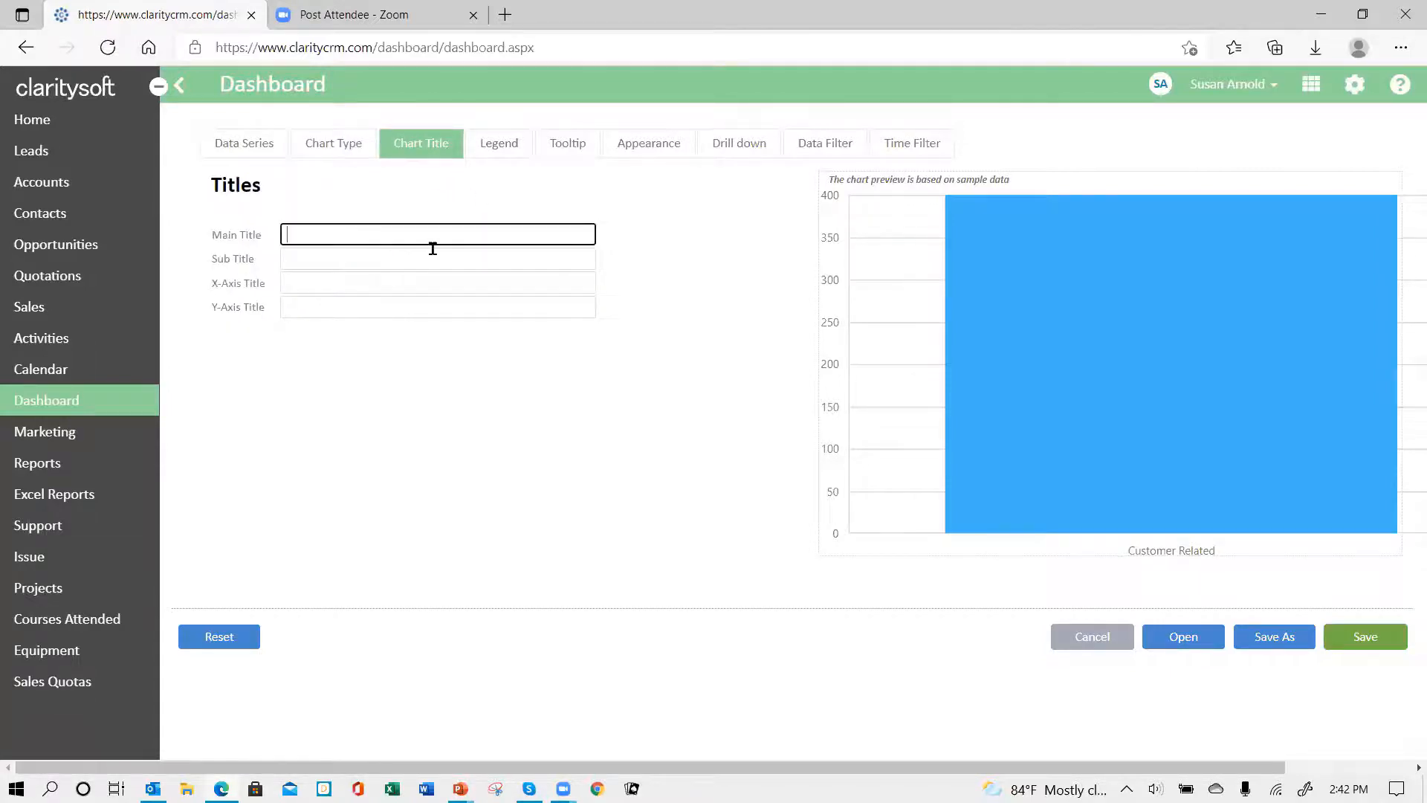
type("Activities by Owner YTD")
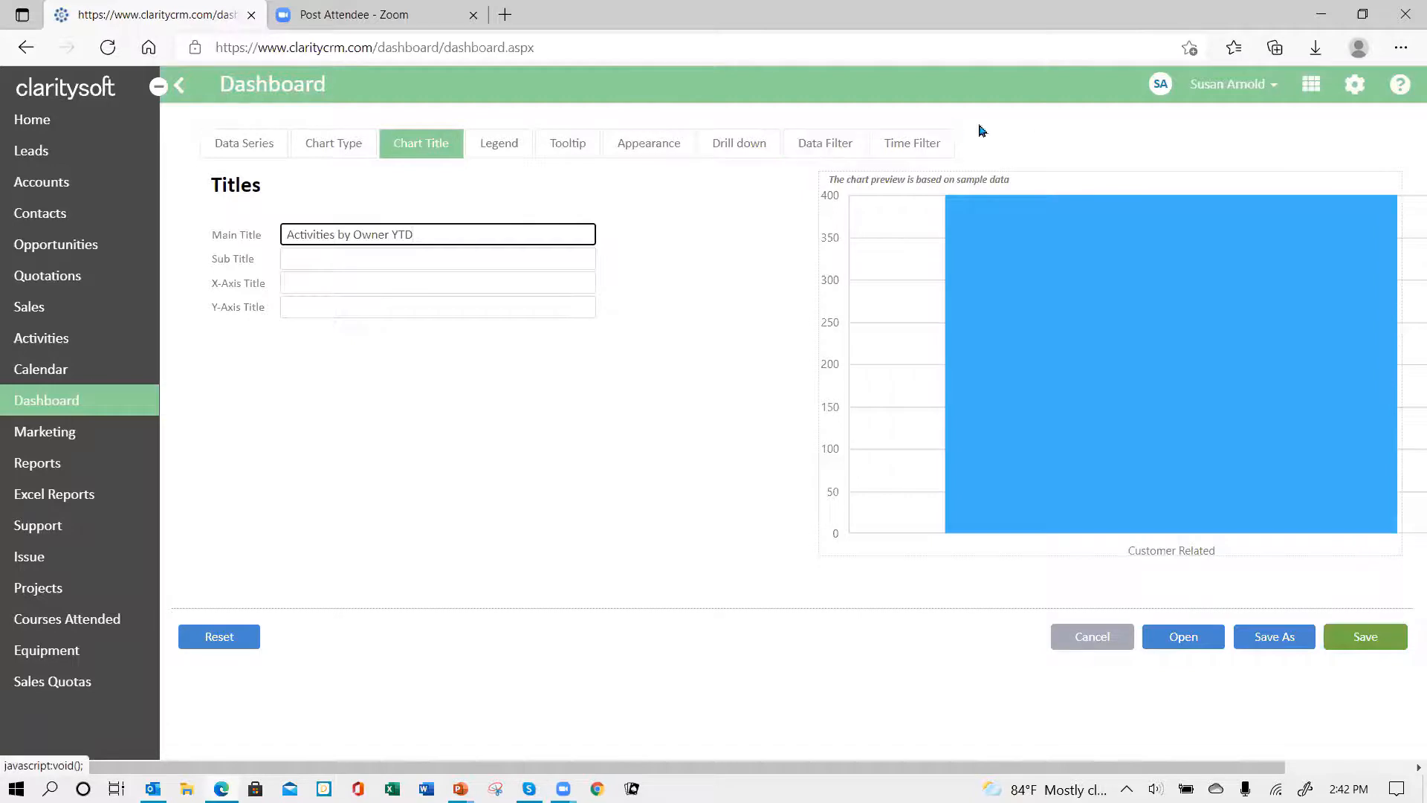
Step: Filter the chart by CompleteDate for Year to Date and save it to the dashboard
left_click(914, 145)
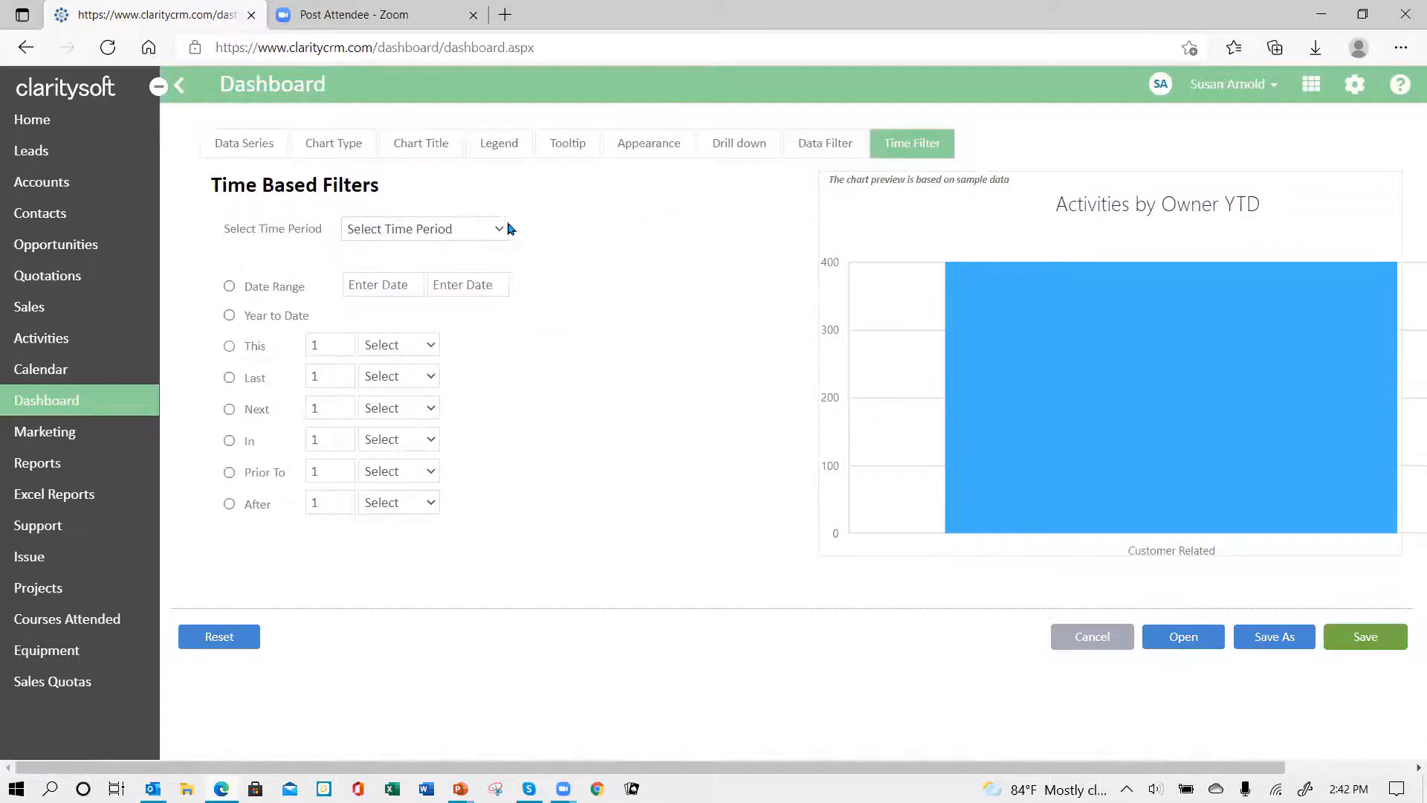
left_click(499, 227)
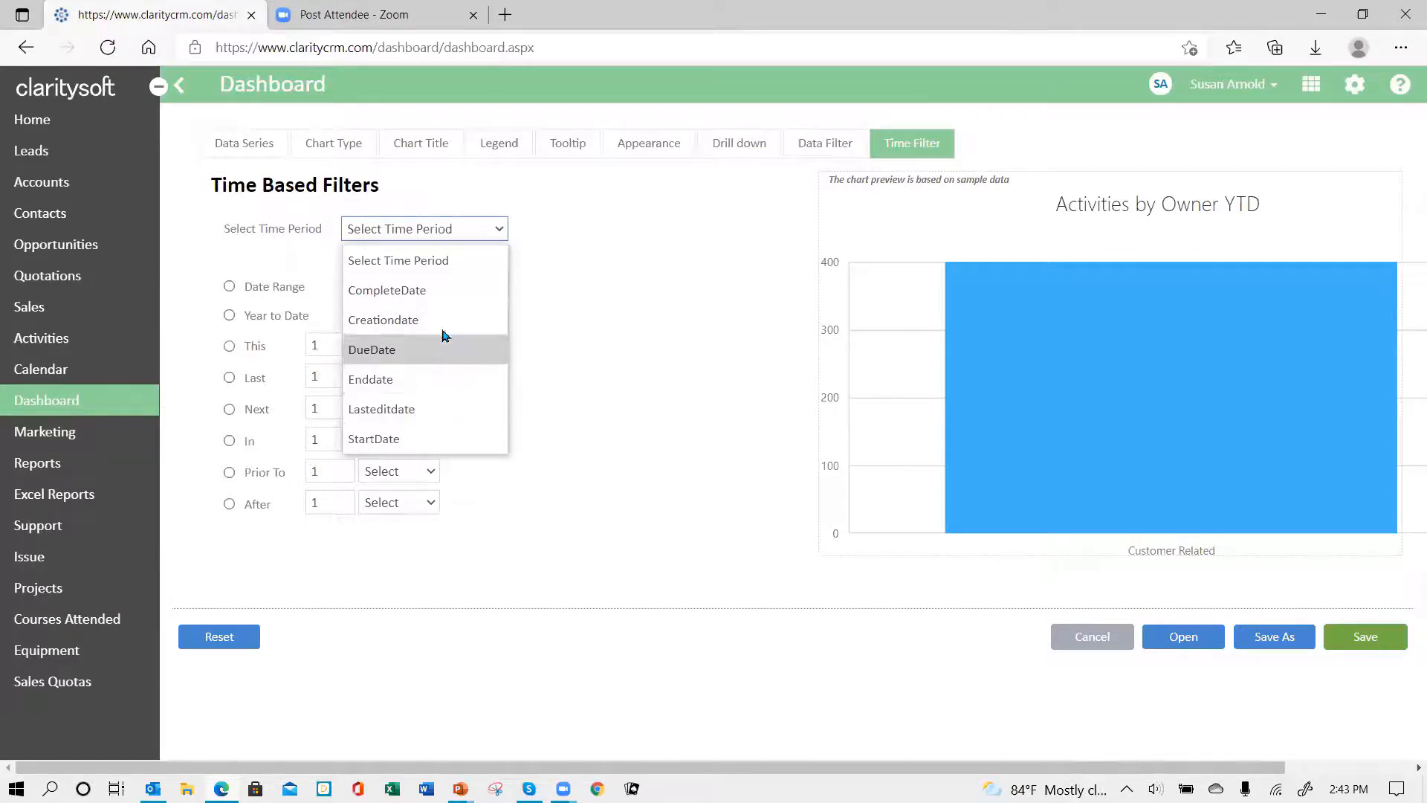
left_click(449, 292)
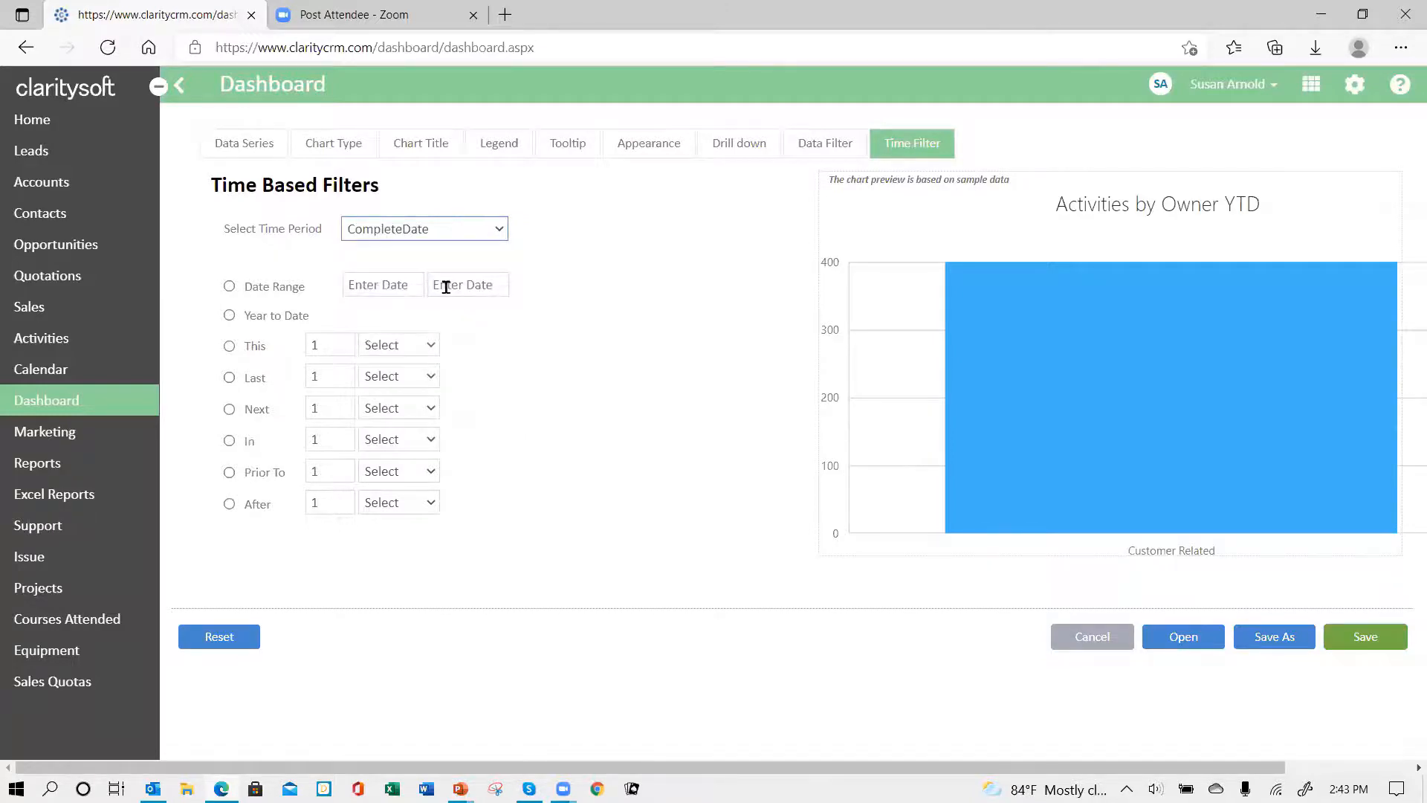
left_click(229, 315)
left_click(1363, 644)
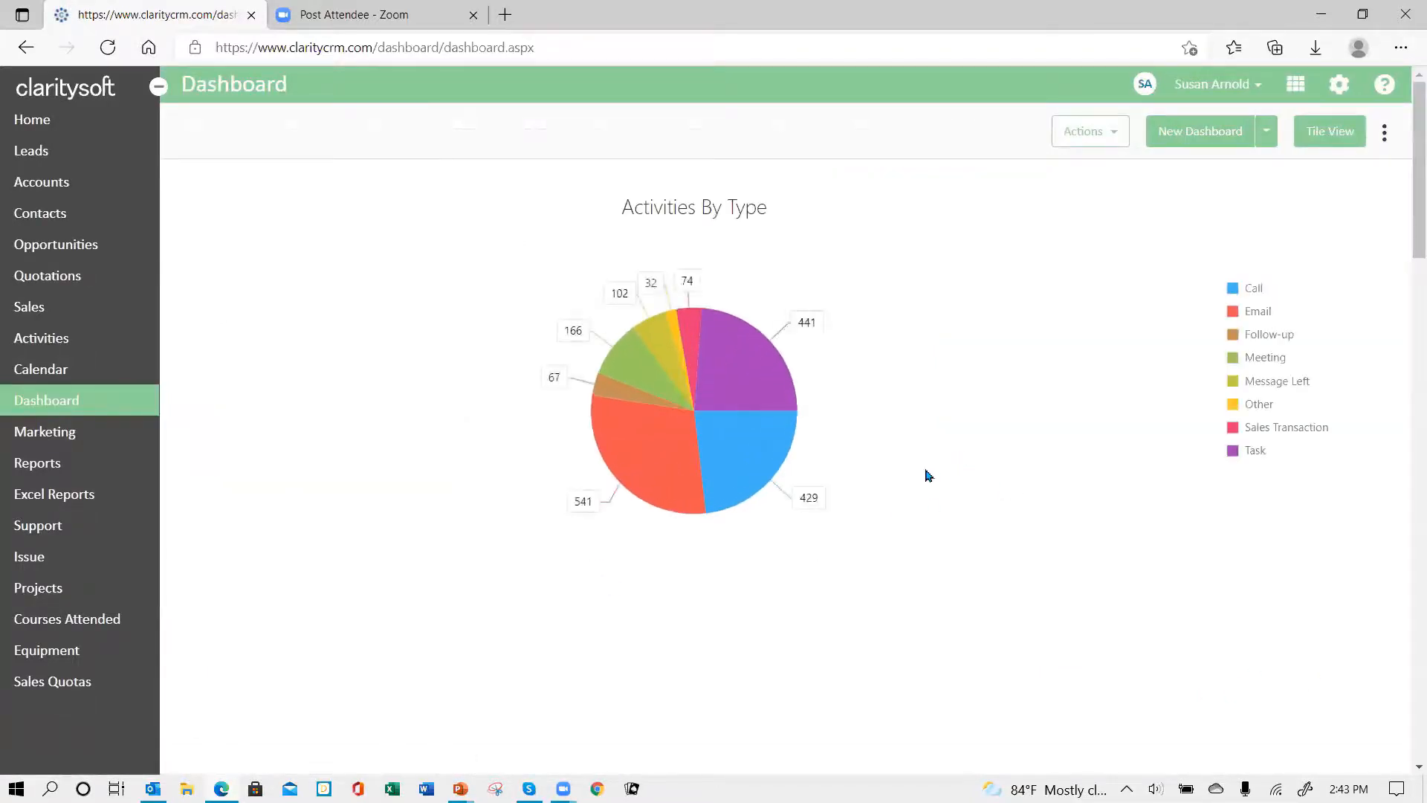
Step: Examine the new Activities by Owner YTD chart and compare it with the data series settings of the Activities By Type chart
scroll(925, 475, "down", 15)
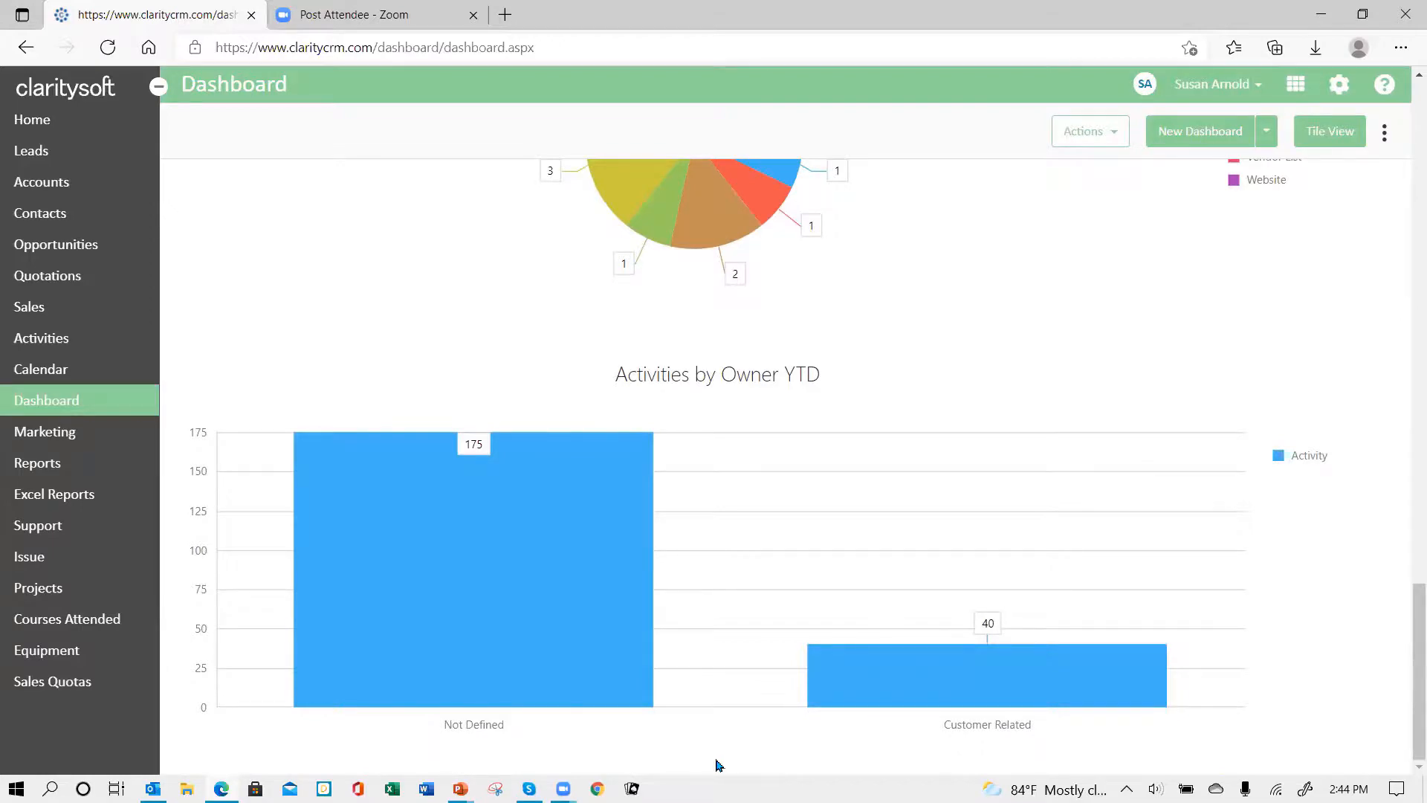
scroll(496, 190, "up", 1)
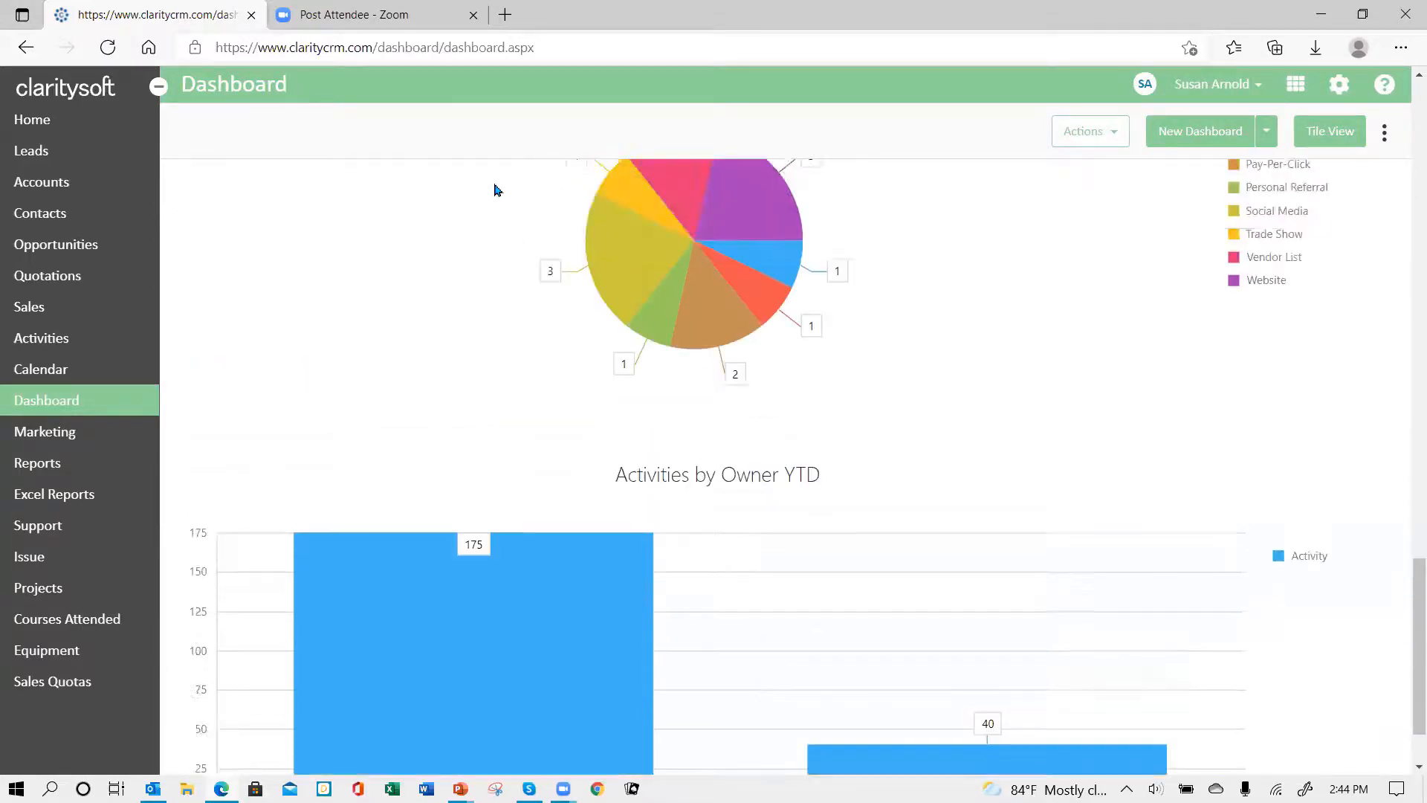
scroll(497, 190, "up", 15)
mouse_move(456, 230)
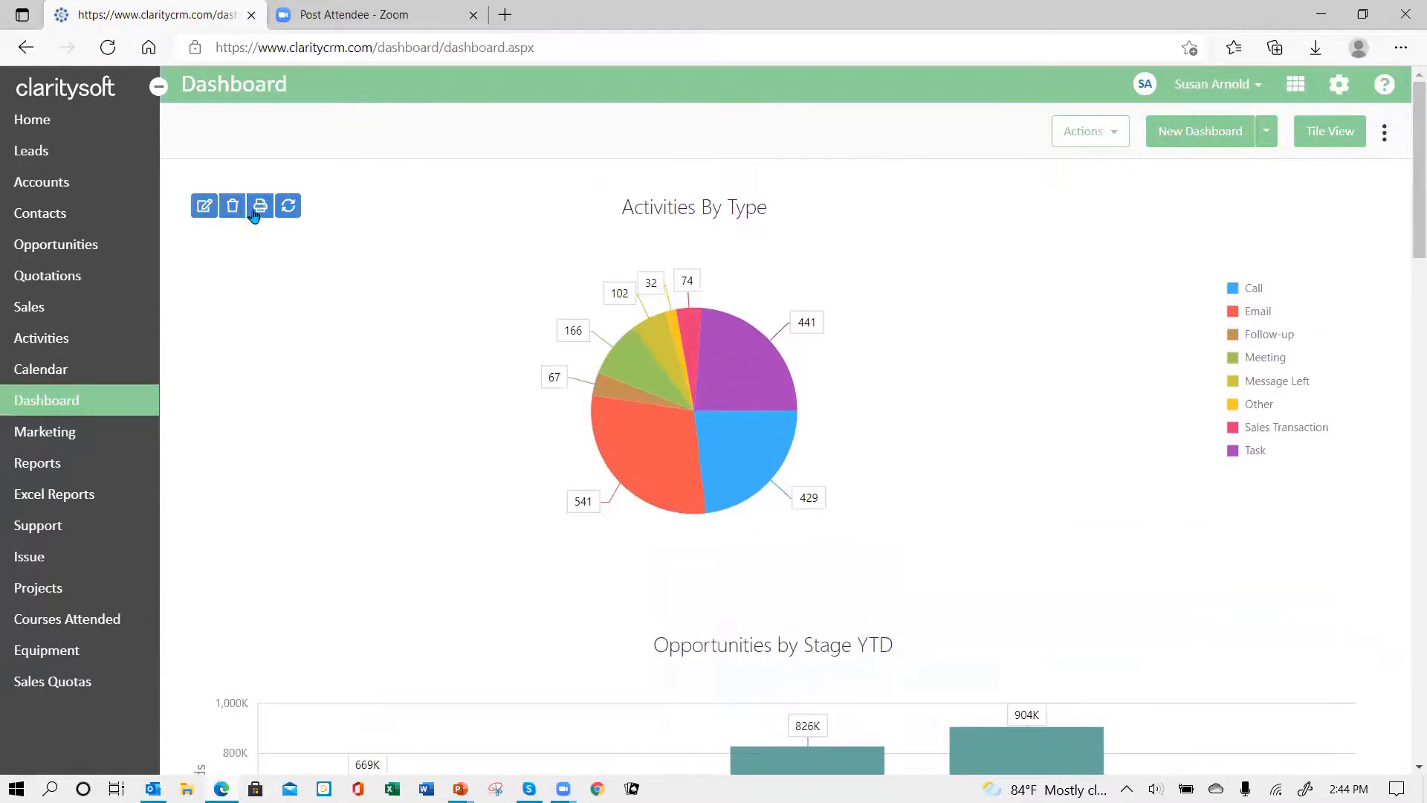
left_click(204, 207)
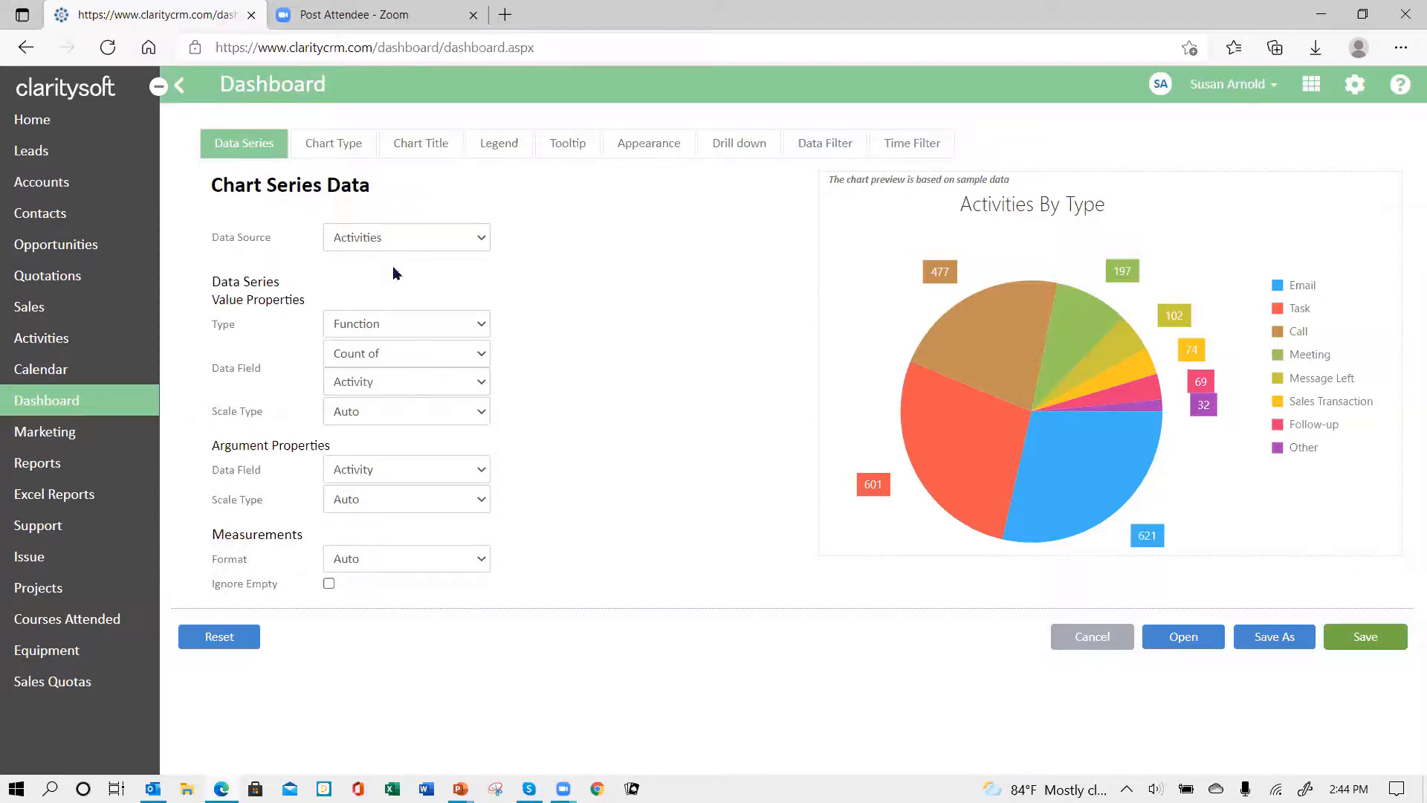
left_click(1099, 647)
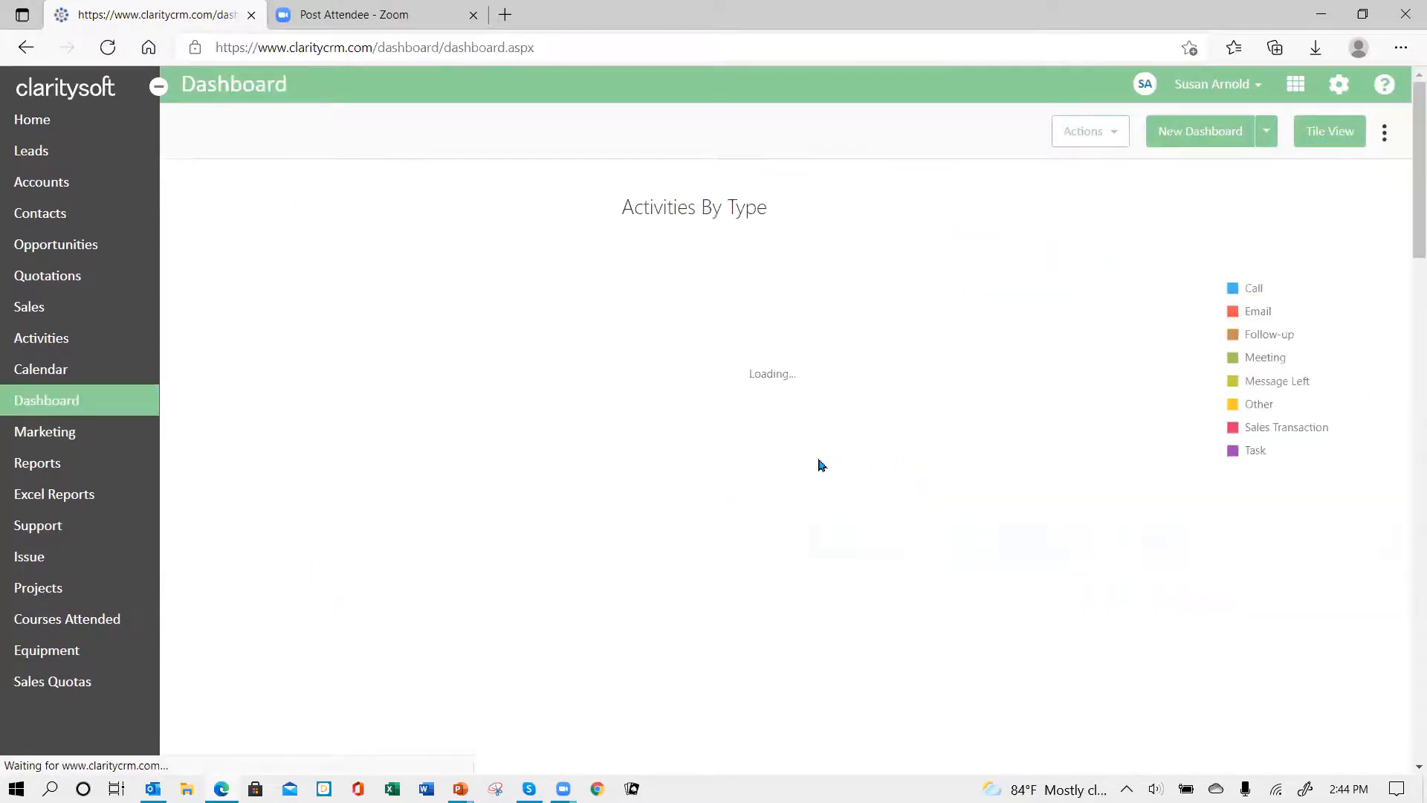
Step: Change the argument data field of the Activities by Owner YTD chart to AssignedTo and save the chart
scroll(832, 491, "down", 18)
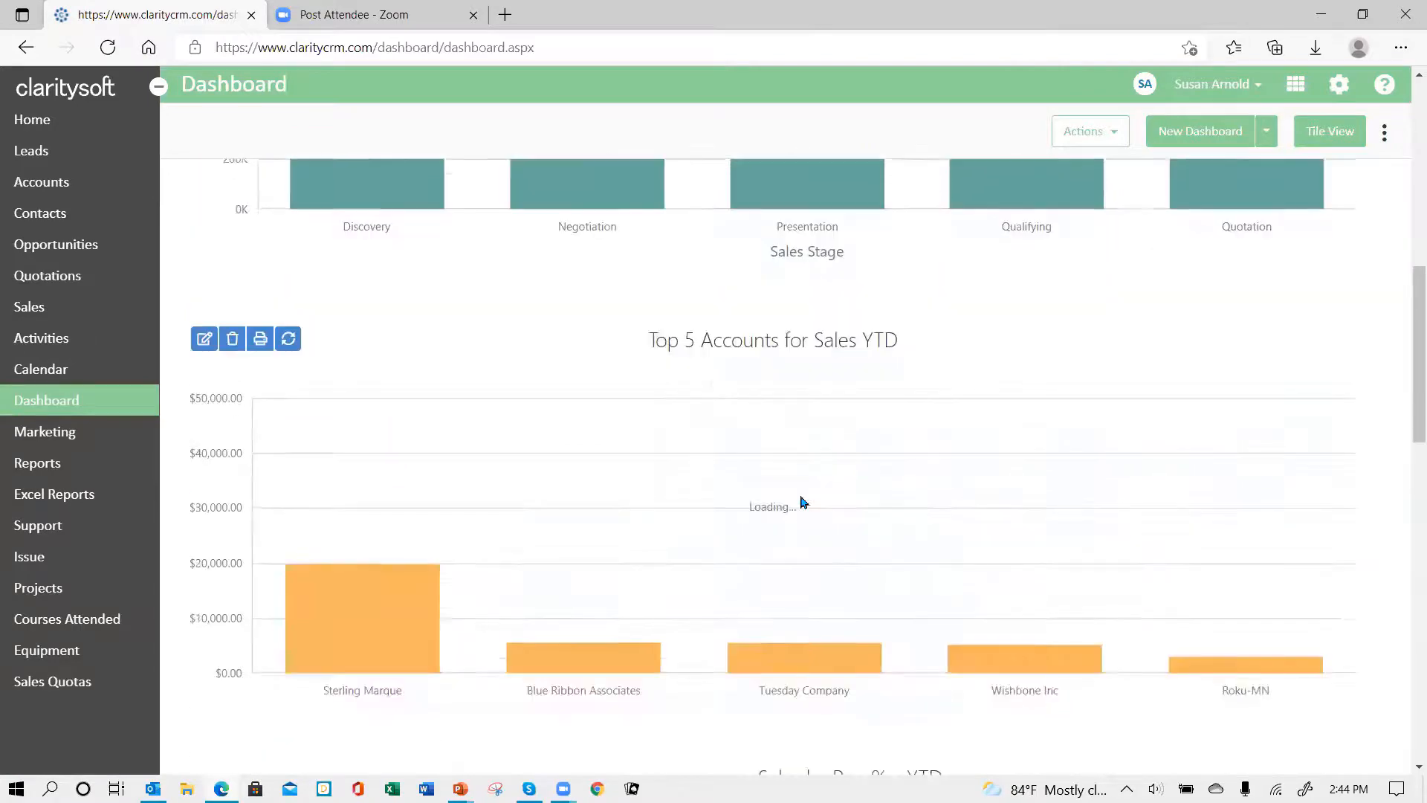
scroll(813, 504, "up", 3)
scroll(813, 497, "up", 8)
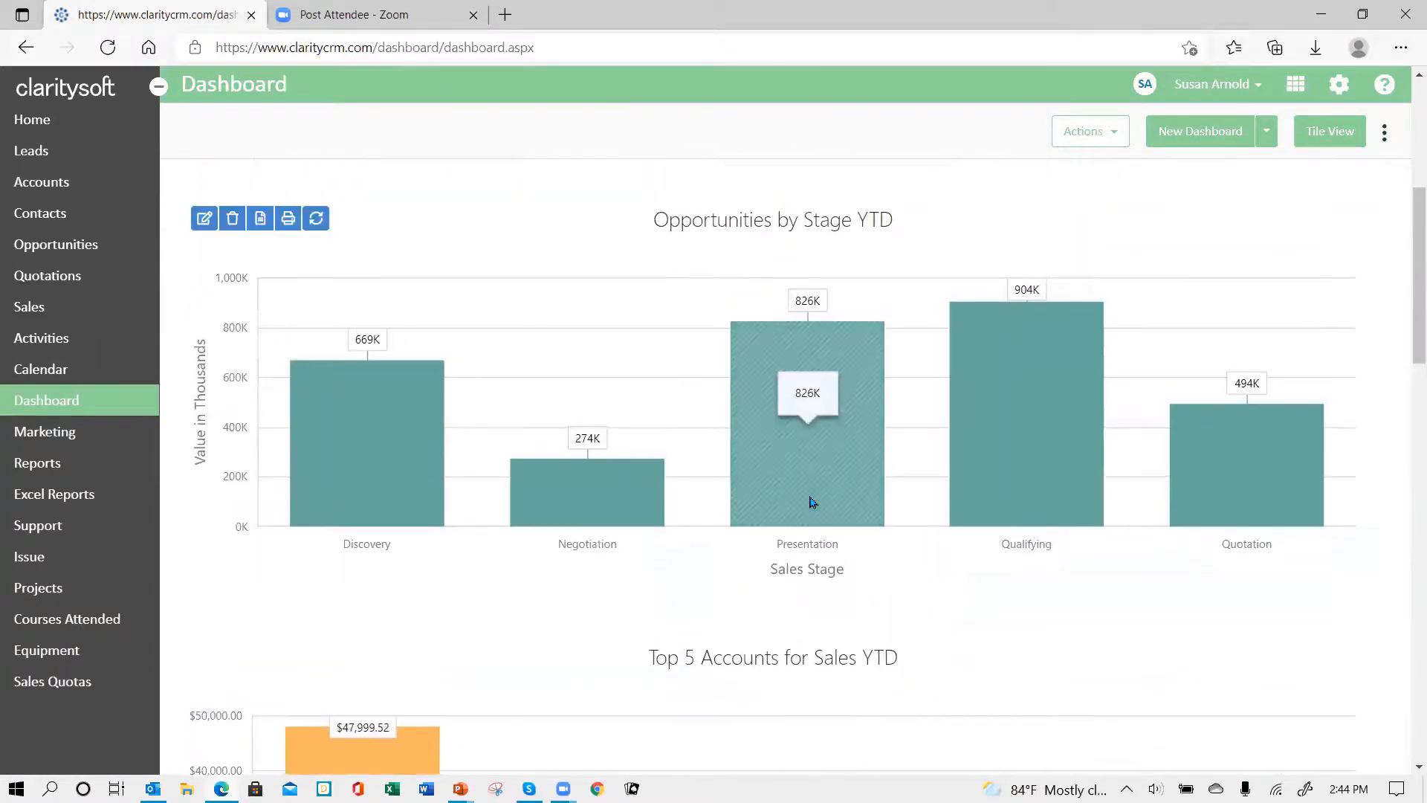
scroll(810, 498, "down", 12)
scroll(803, 511, "down", 7)
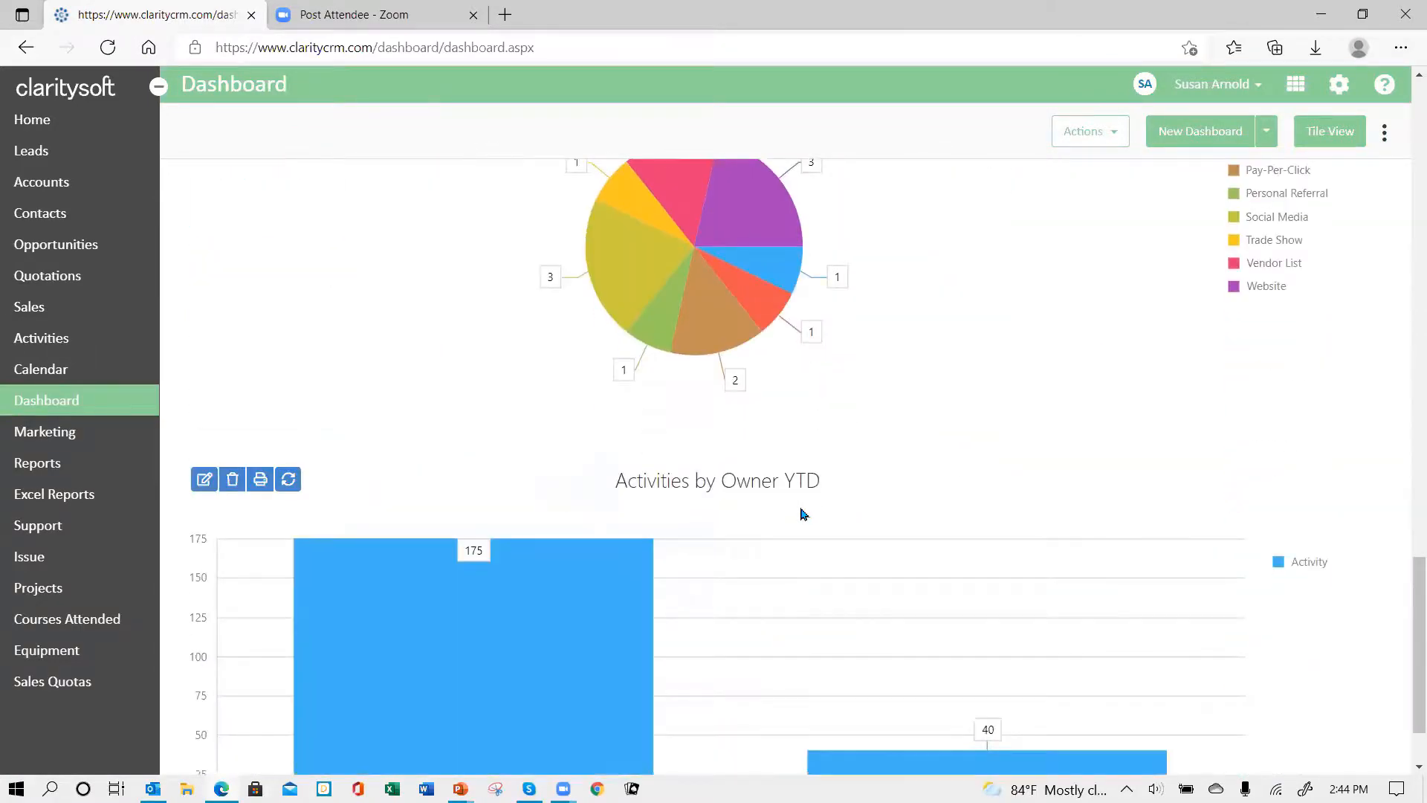
scroll(804, 511, "down", 2)
scroll(743, 387, "up", 1)
scroll(774, 408, "down", 1)
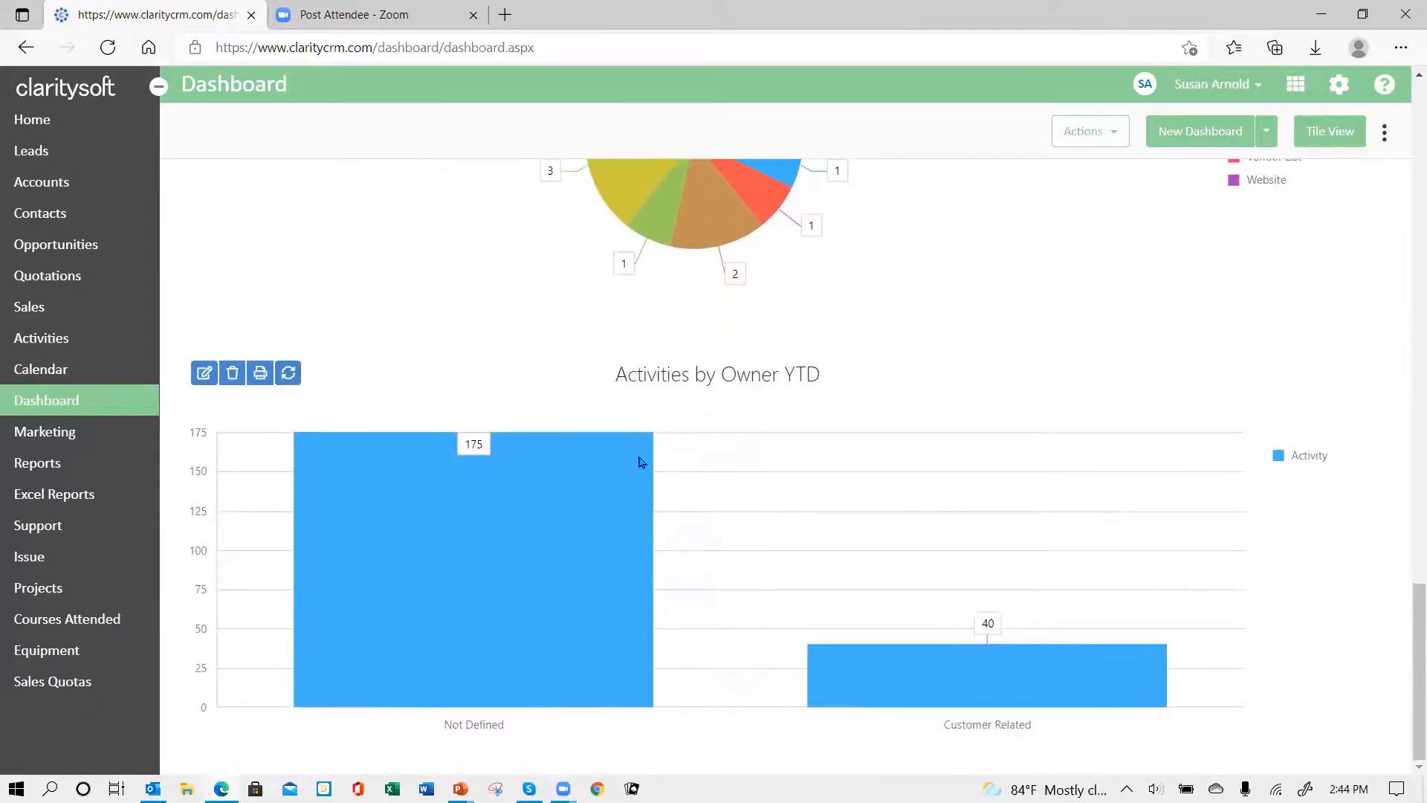
left_click(205, 374)
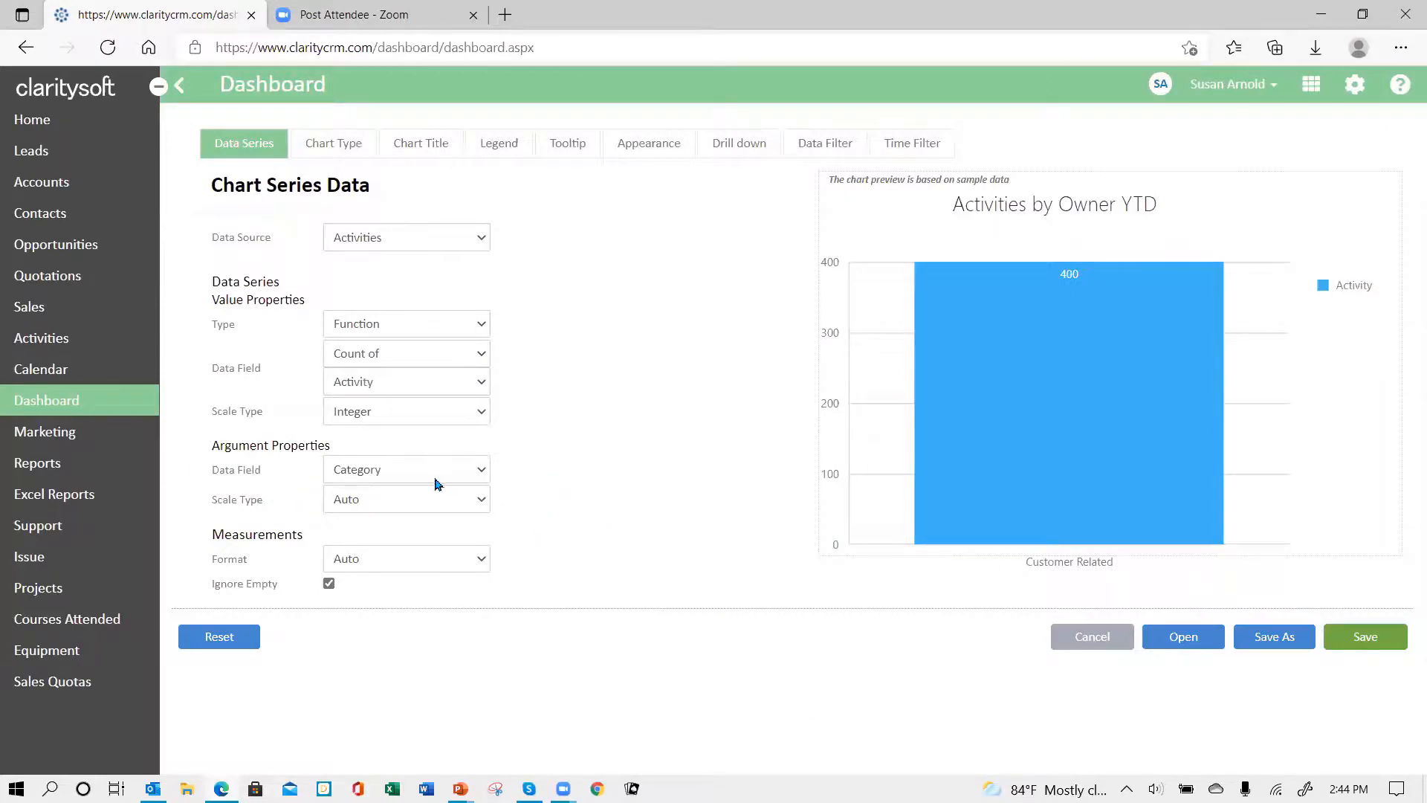
left_click(486, 473)
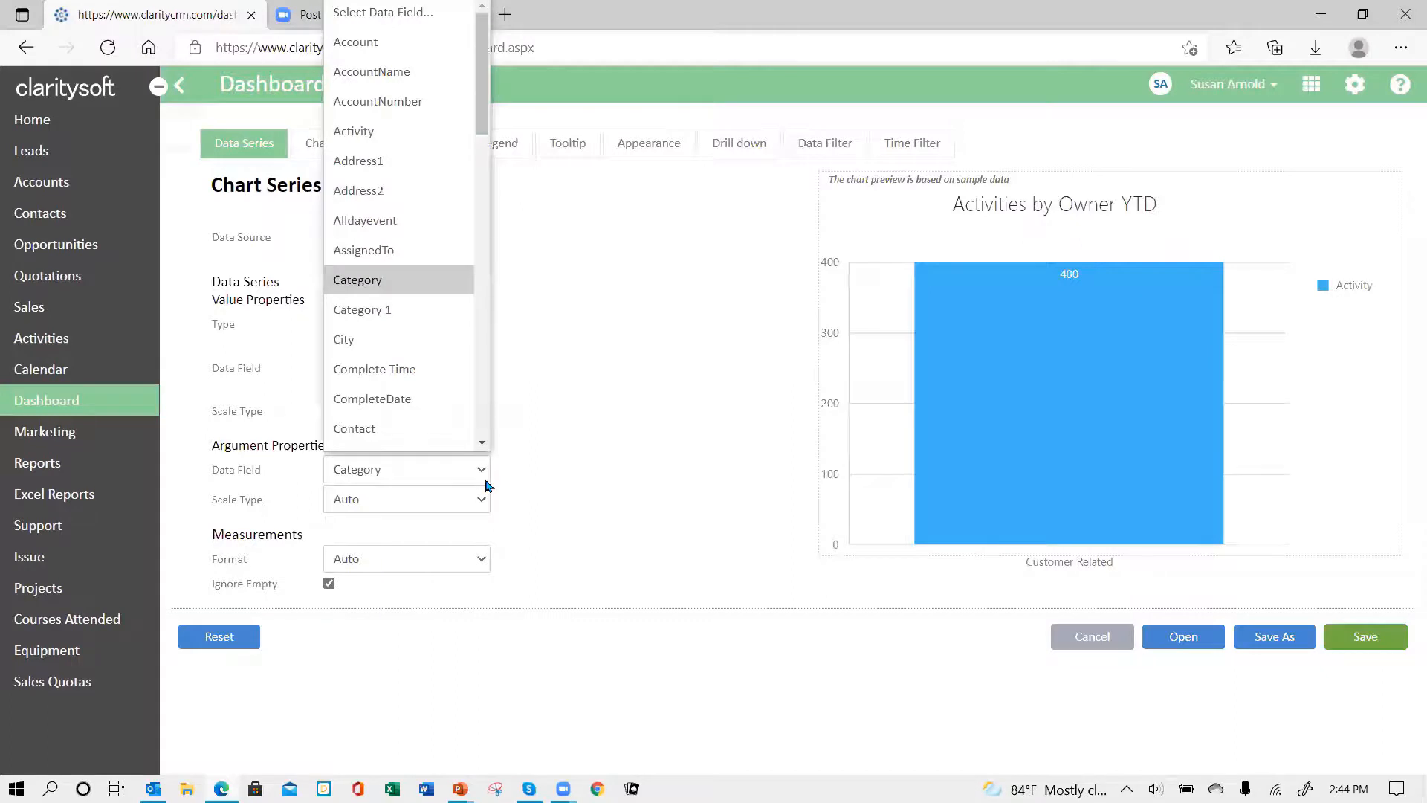
scroll(452, 363, "down", 1)
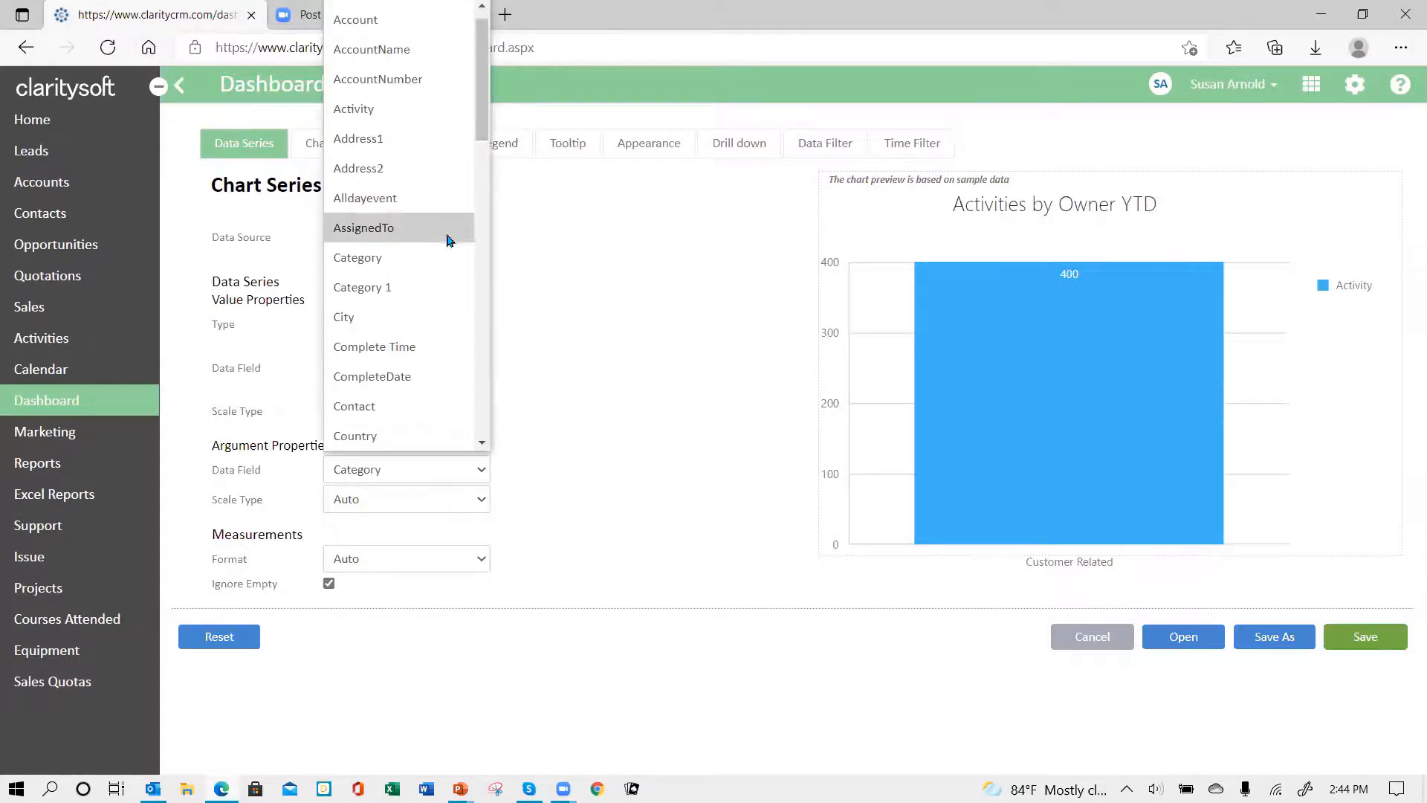
left_click(443, 257)
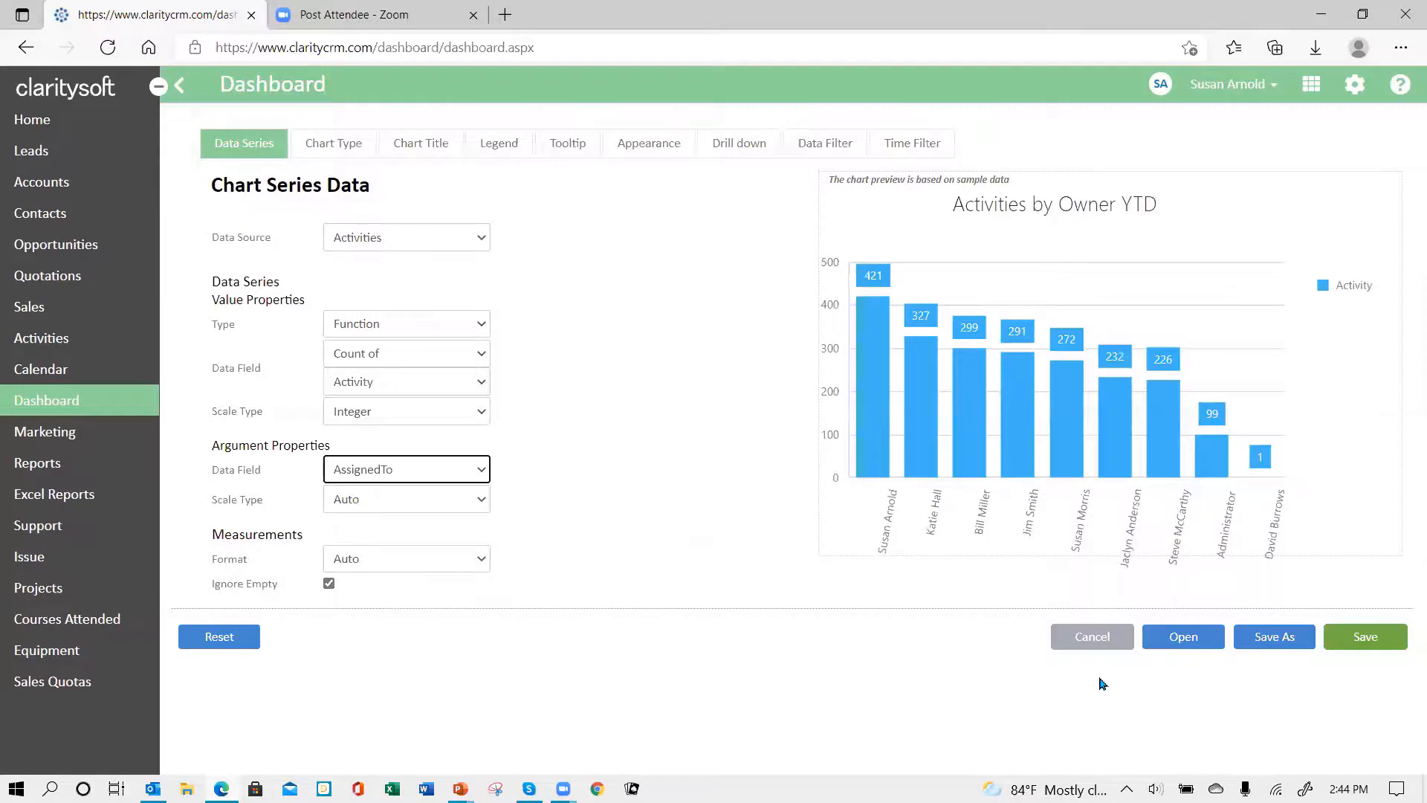
left_click(1371, 641)
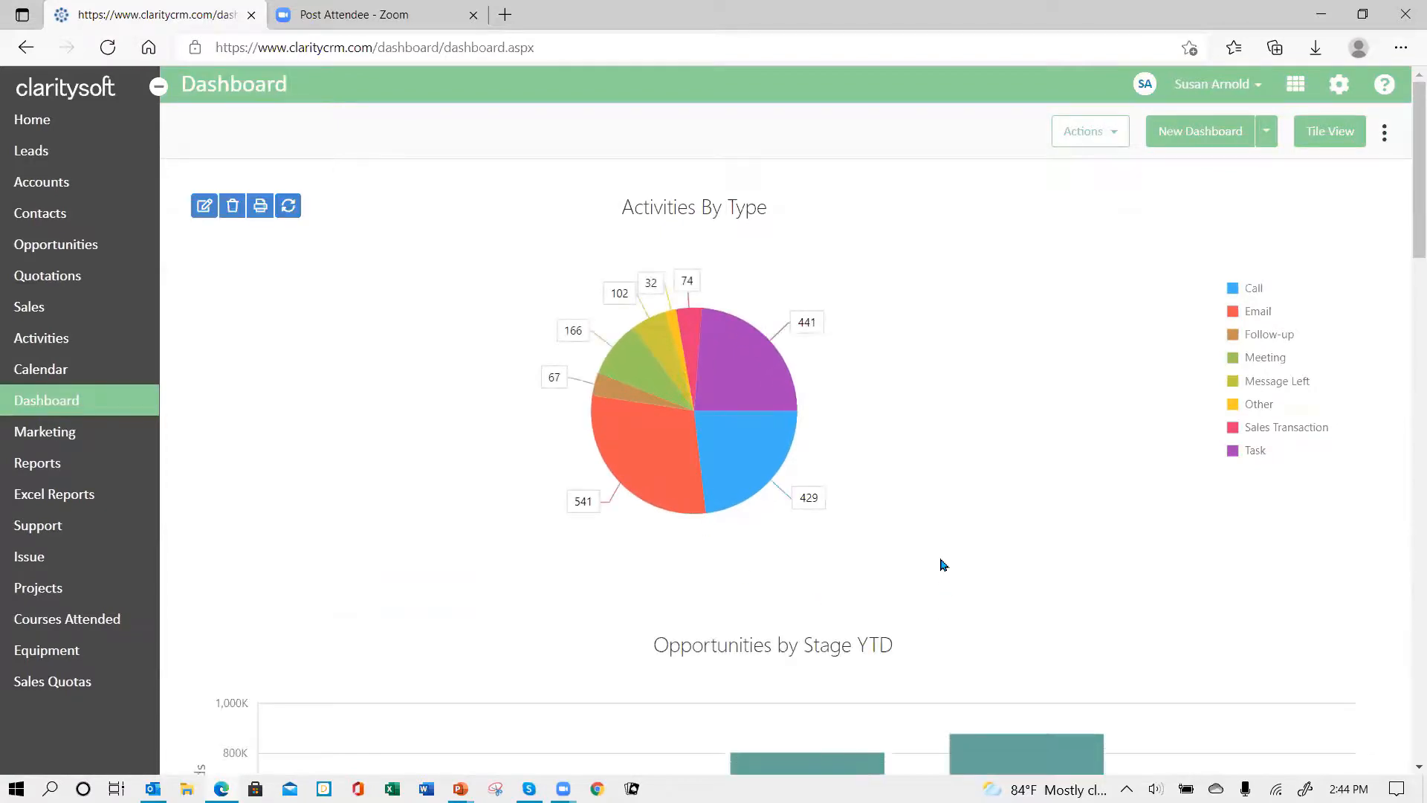
Step: Review the data series, time filter, chart type and title settings of the Activities by Owner YTD chart and save it
scroll(940, 579, "down", 15)
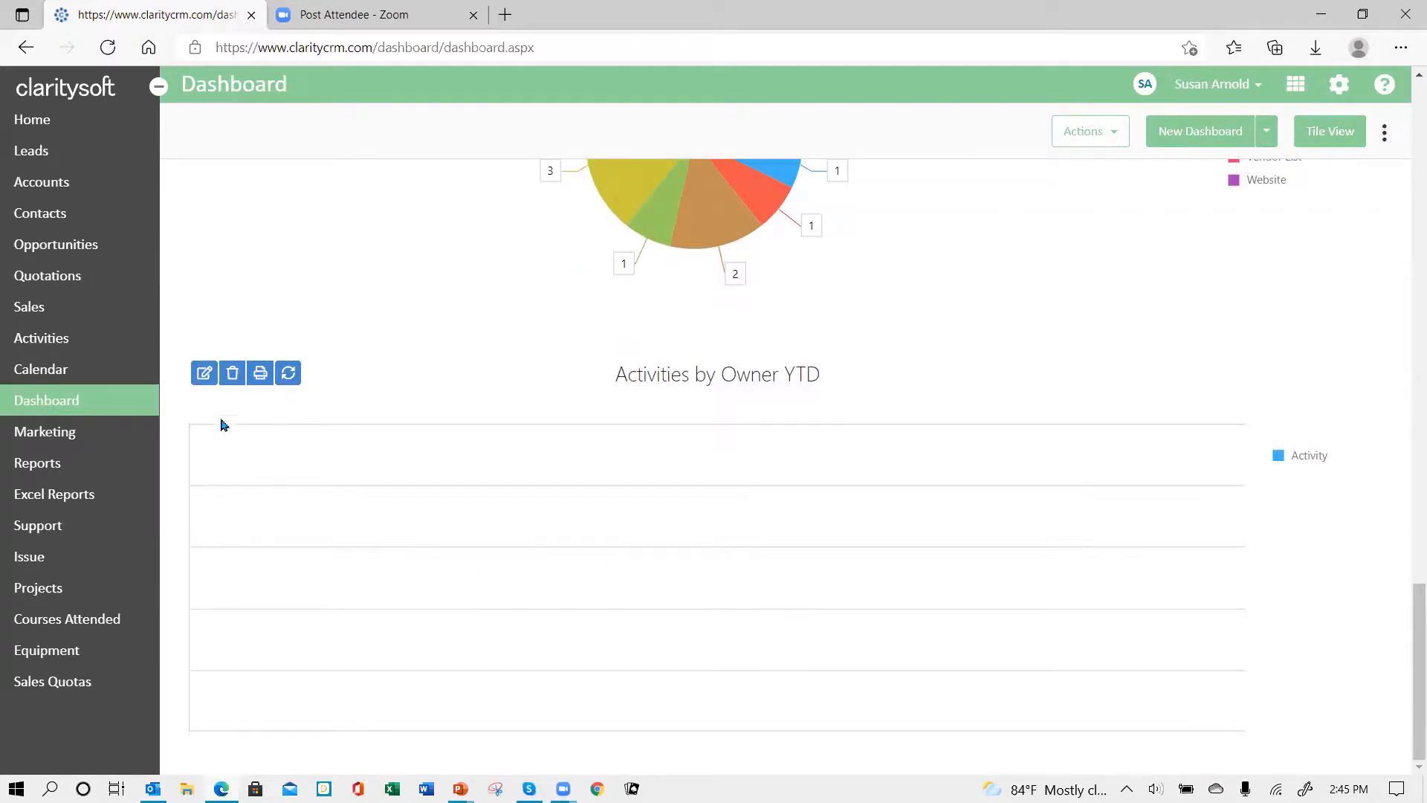
left_click(205, 374)
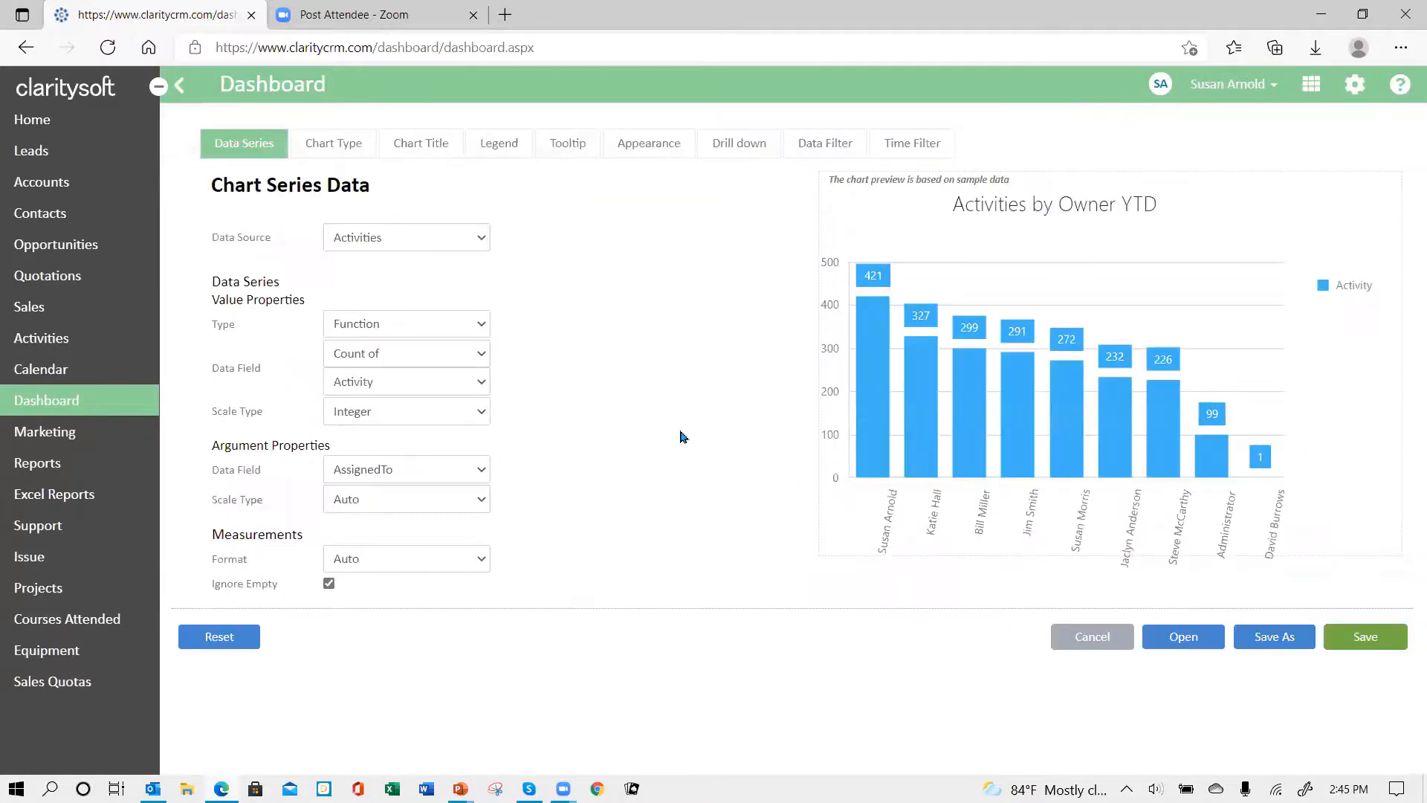
left_click(914, 154)
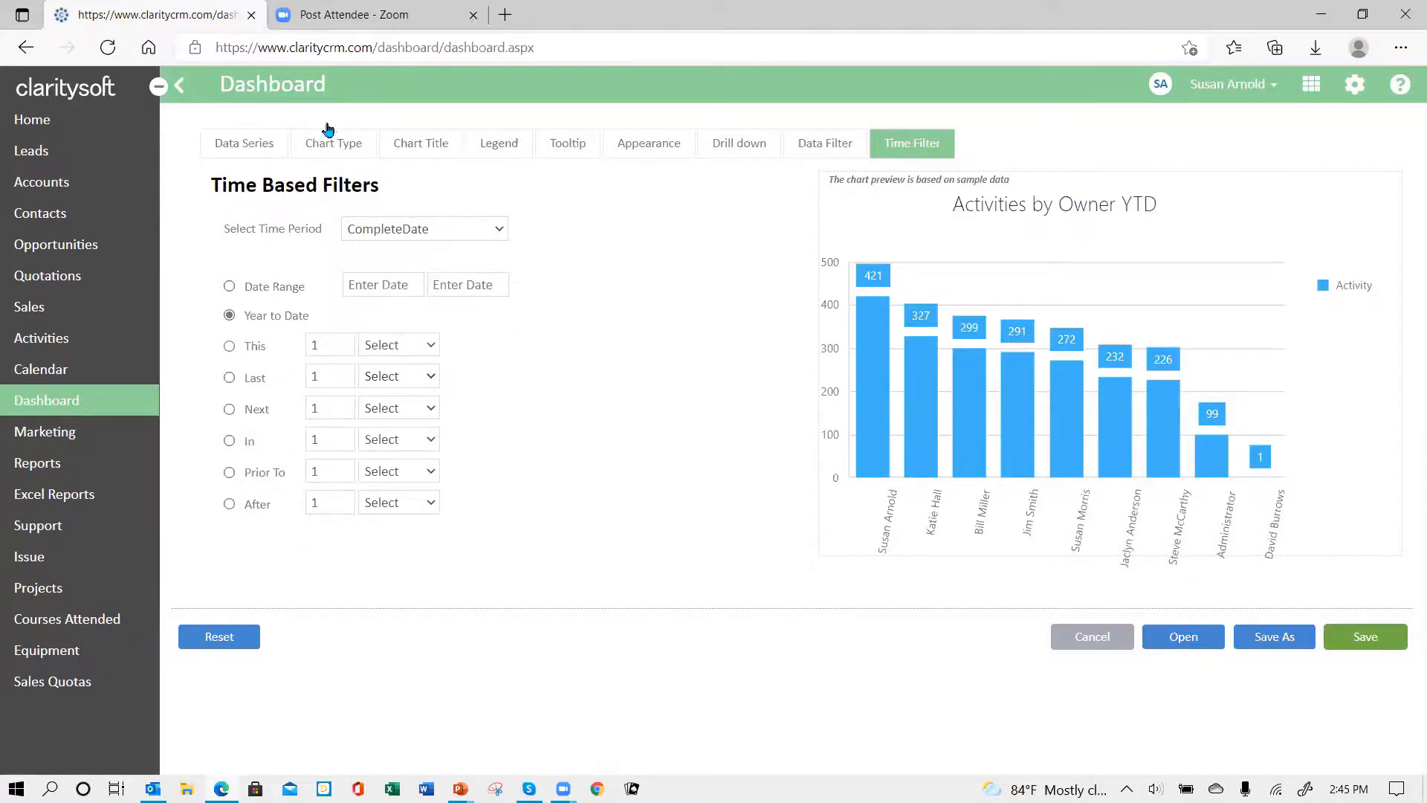
left_click(336, 150)
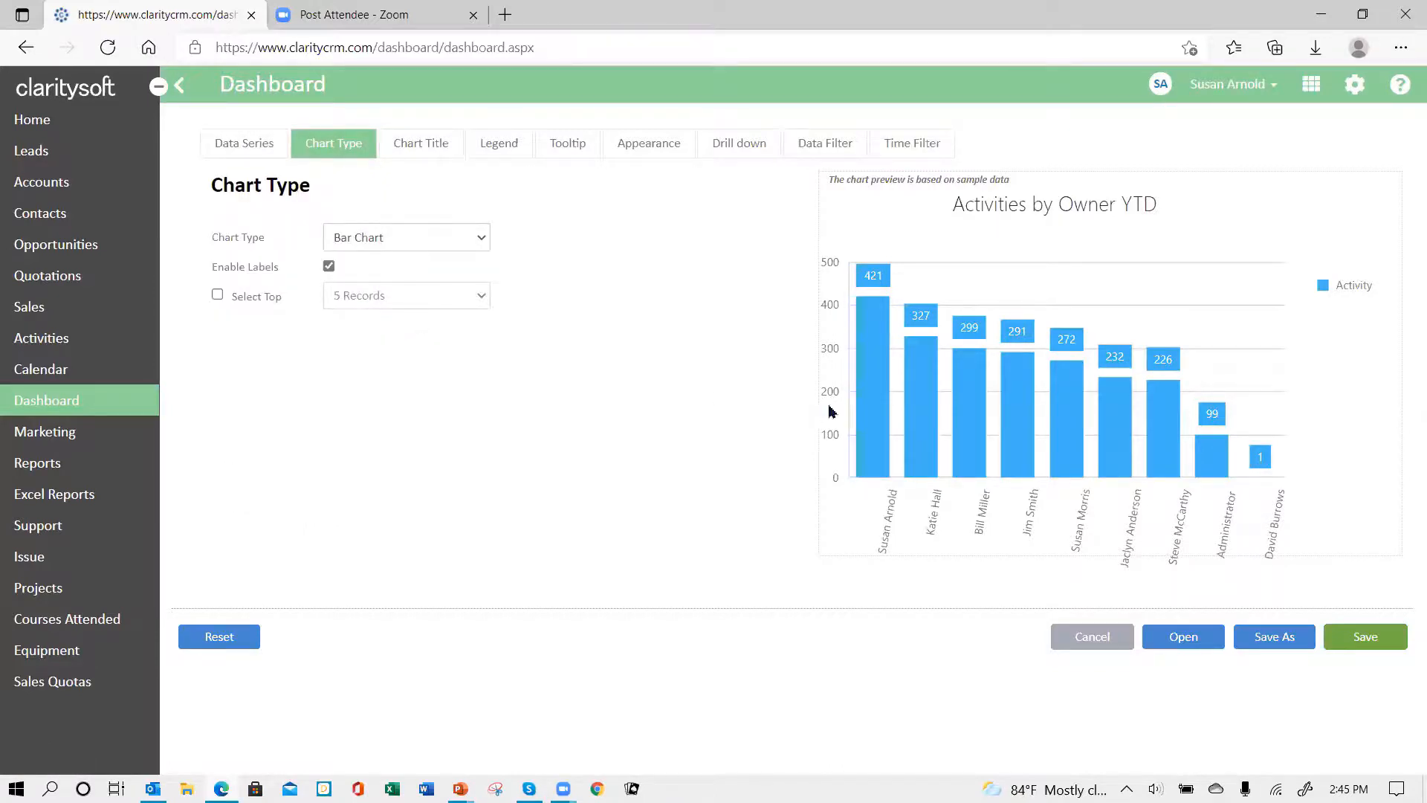
mouse_move(1259, 458)
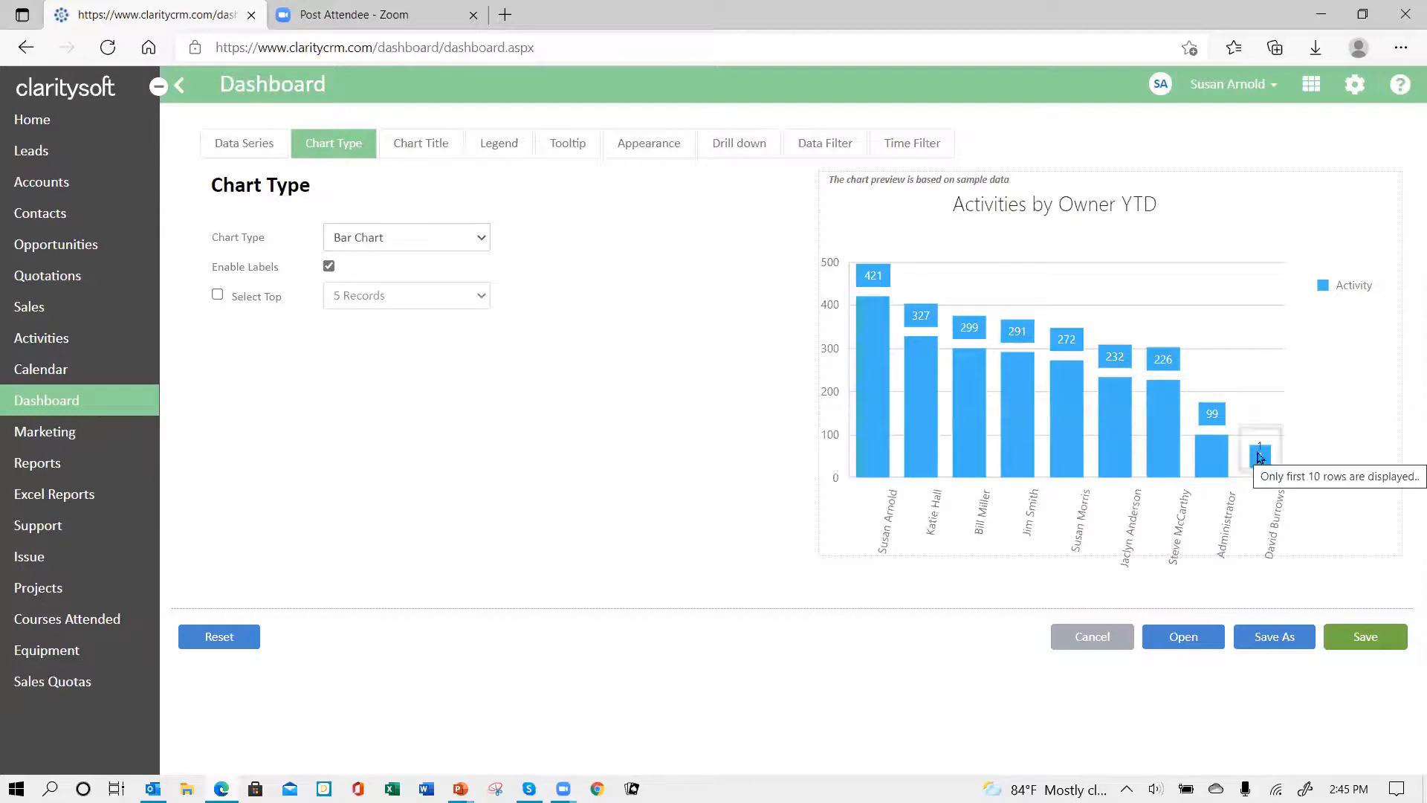
left_click(431, 148)
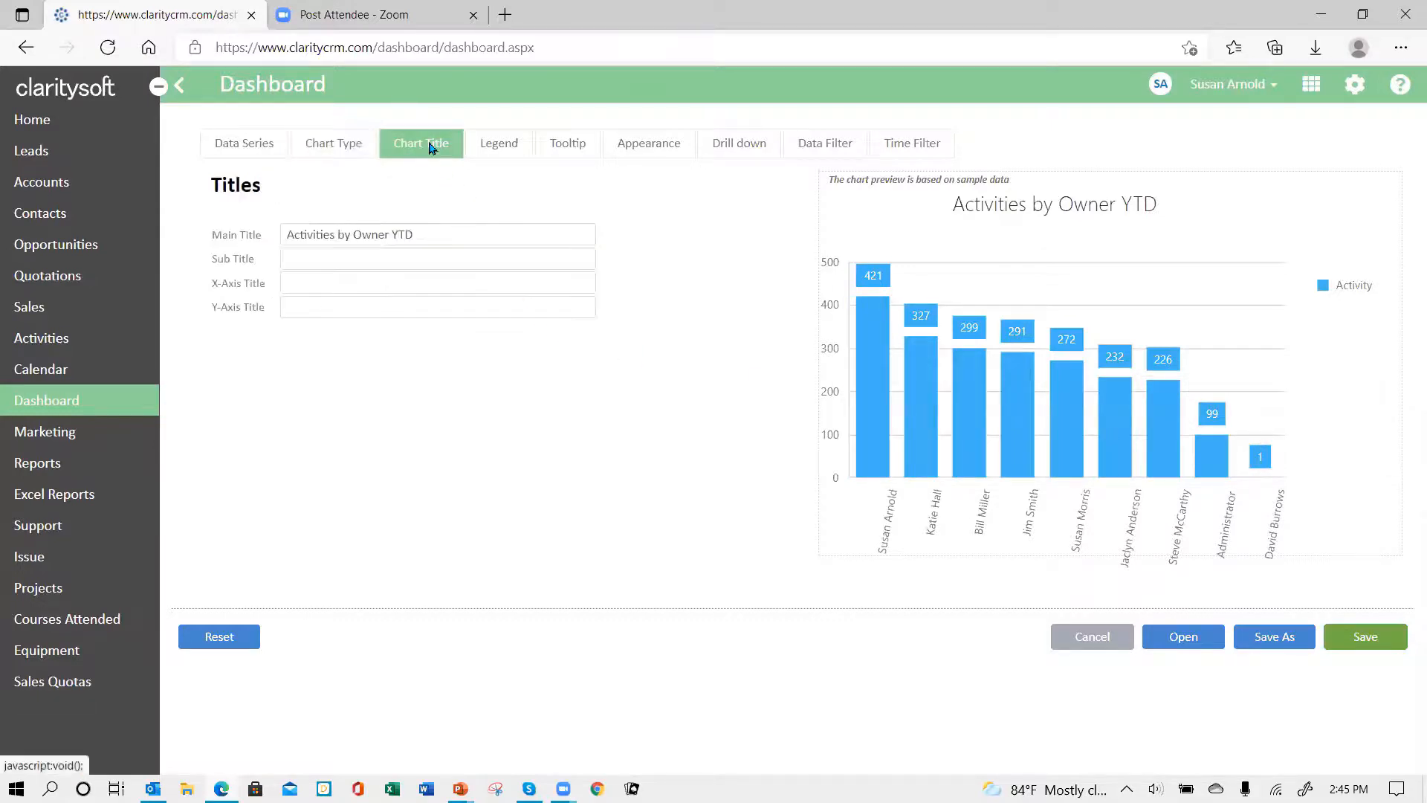
left_click(342, 146)
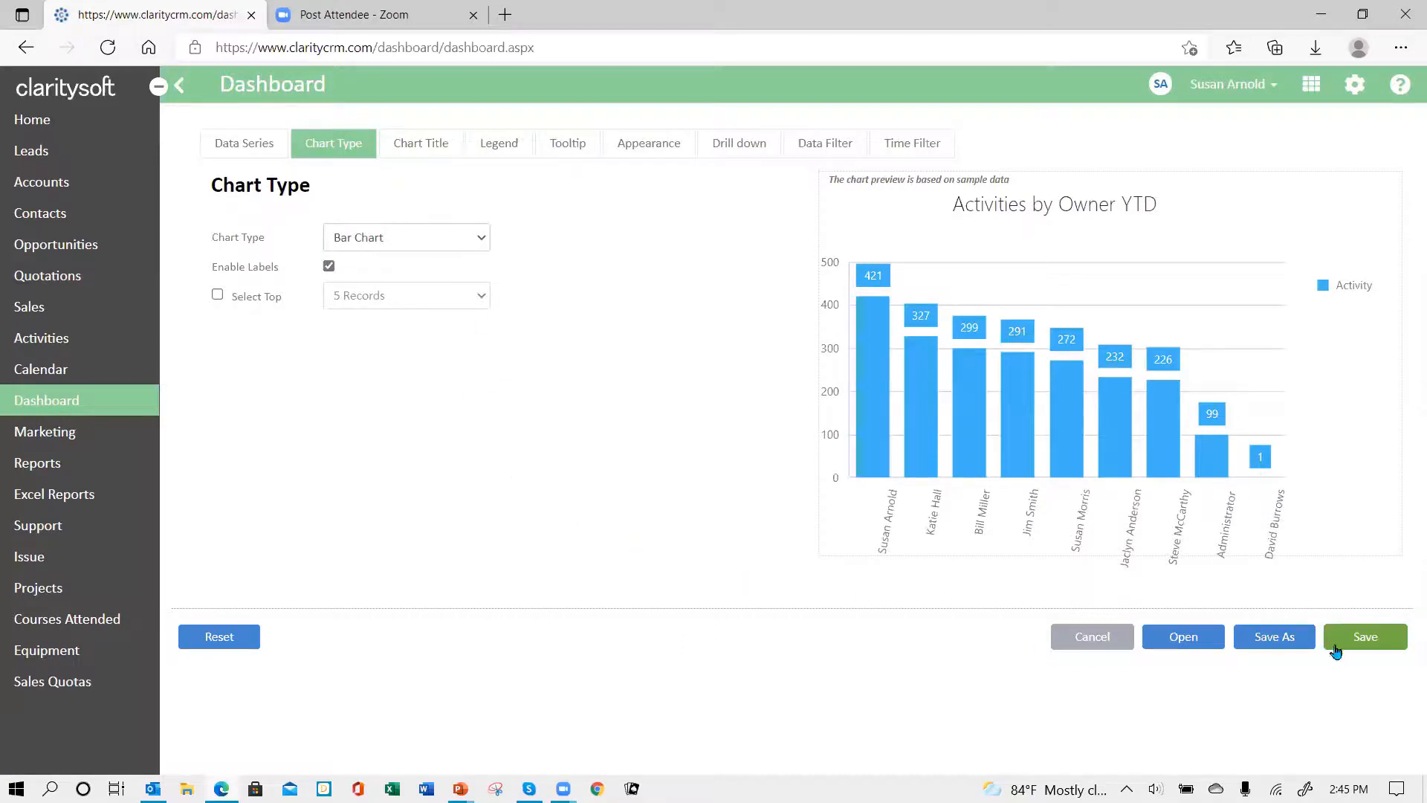
left_click(1368, 638)
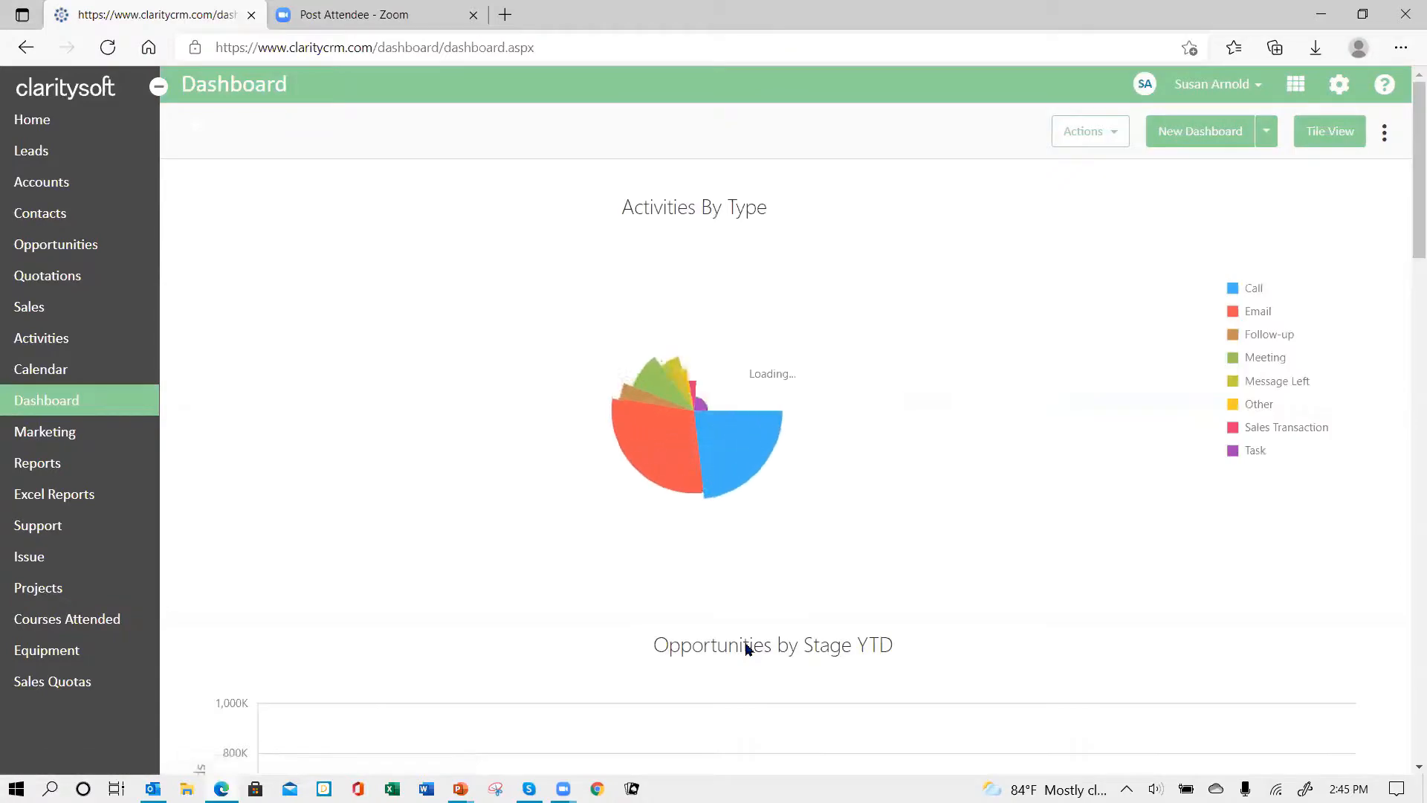
Step: Change the argument data field of the Activities by Owner YTD chart to Owner, save the chart and recheck its settings
scroll(751, 655, "down", 20)
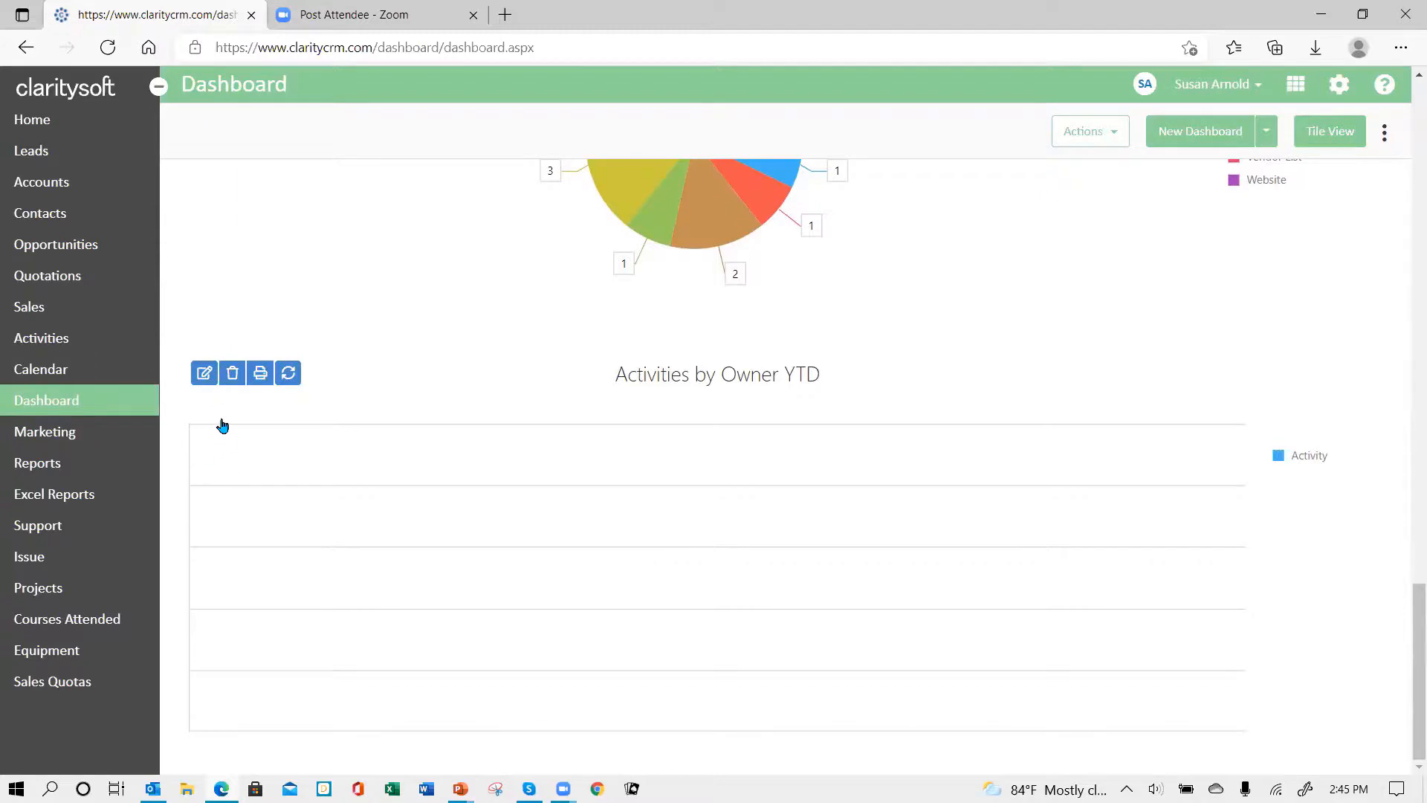
left_click(204, 374)
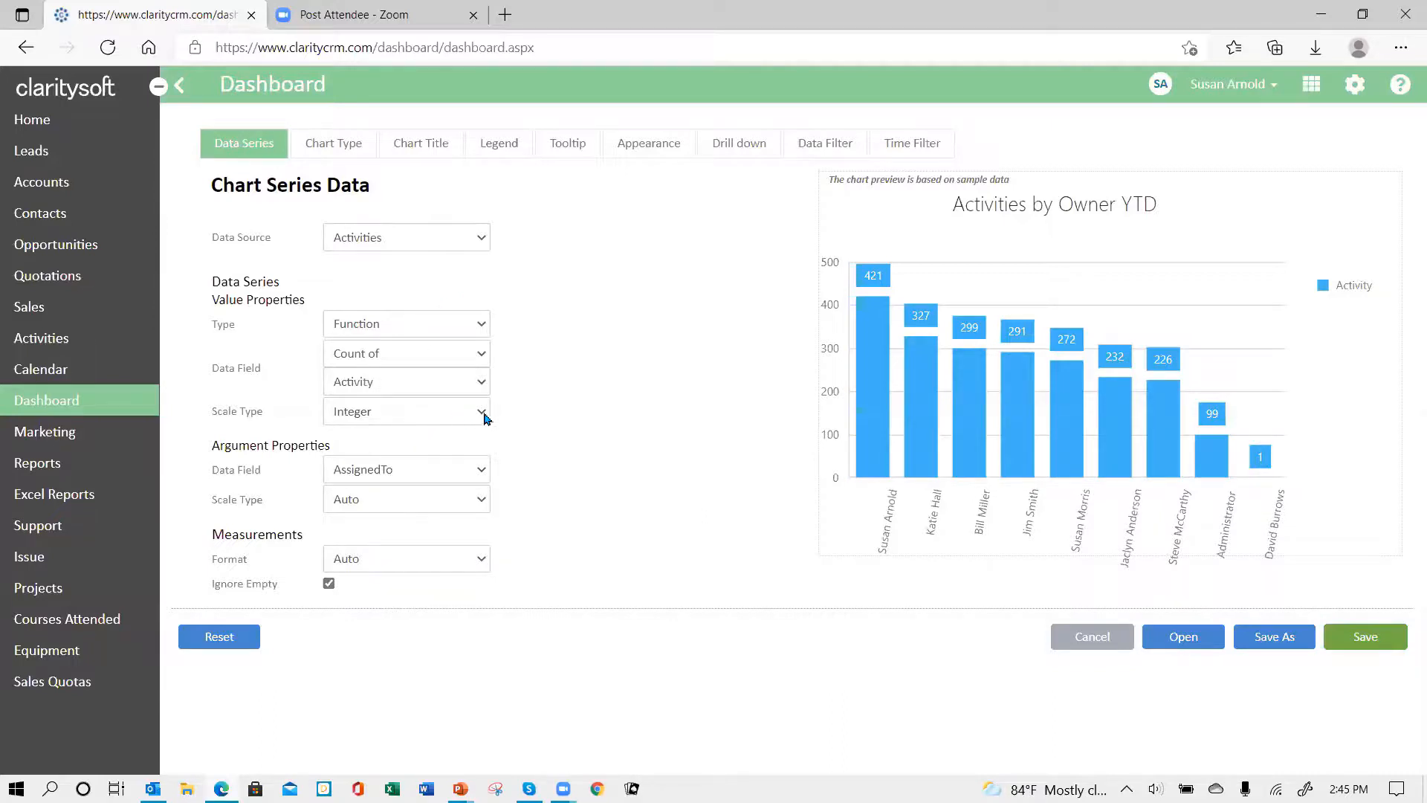
left_click(483, 471)
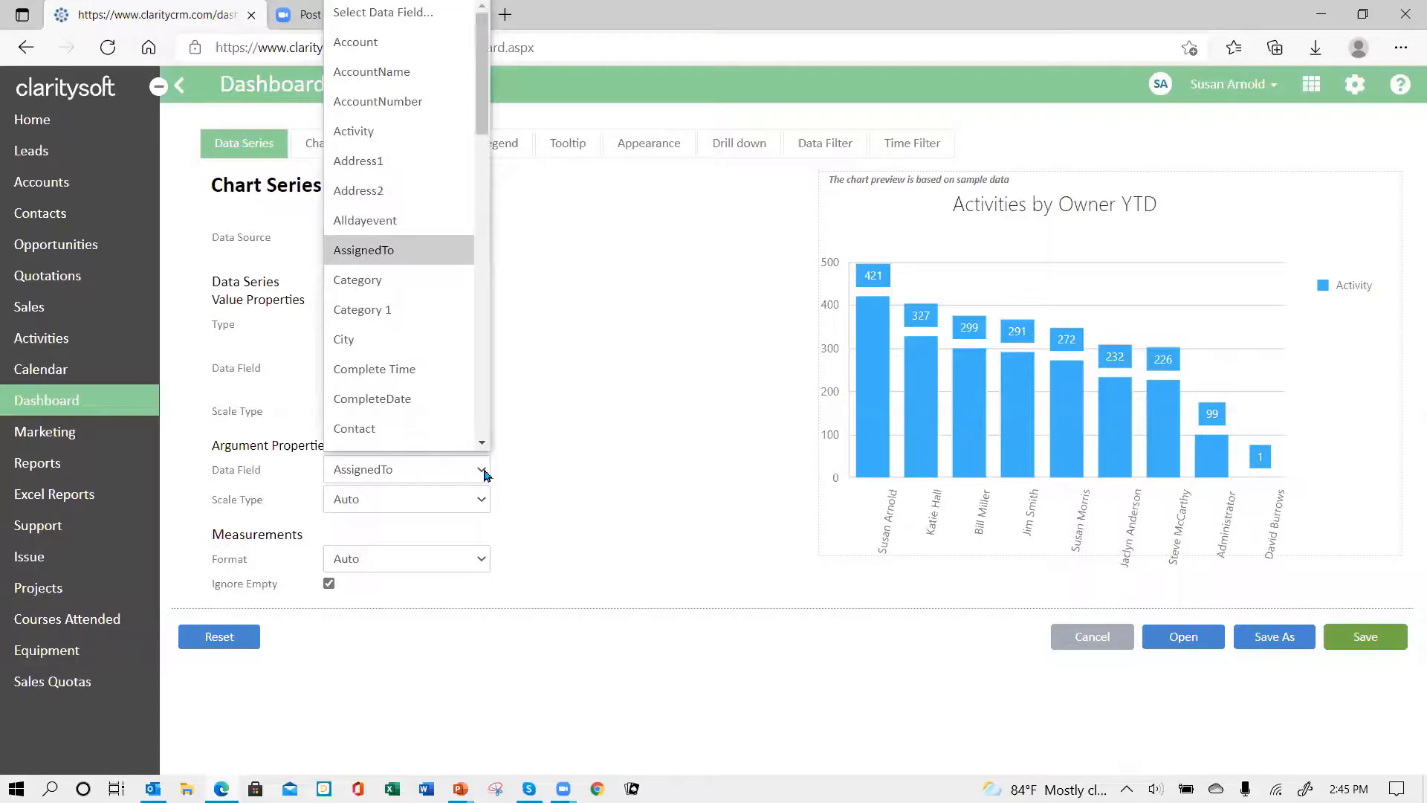
left_click(482, 443)
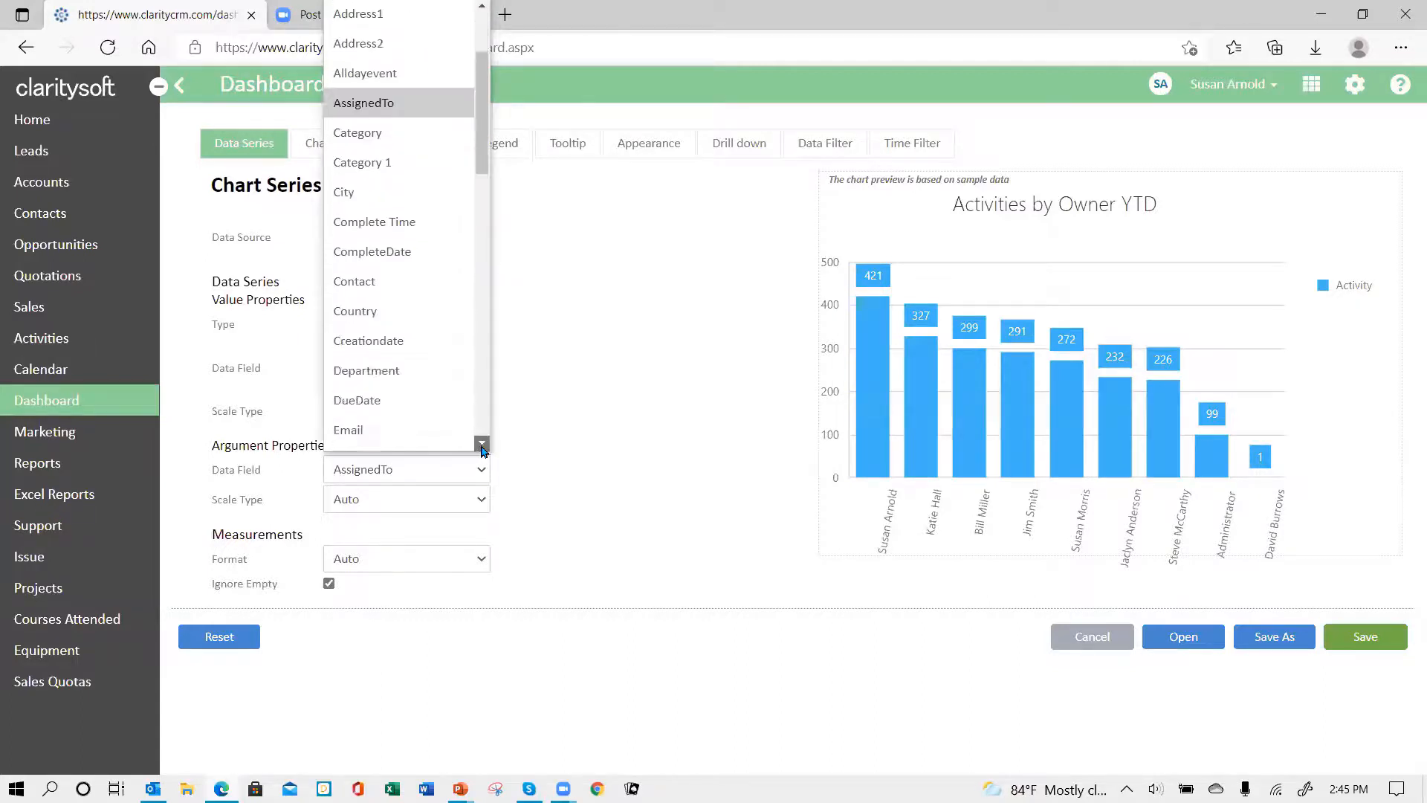
left_click(482, 444)
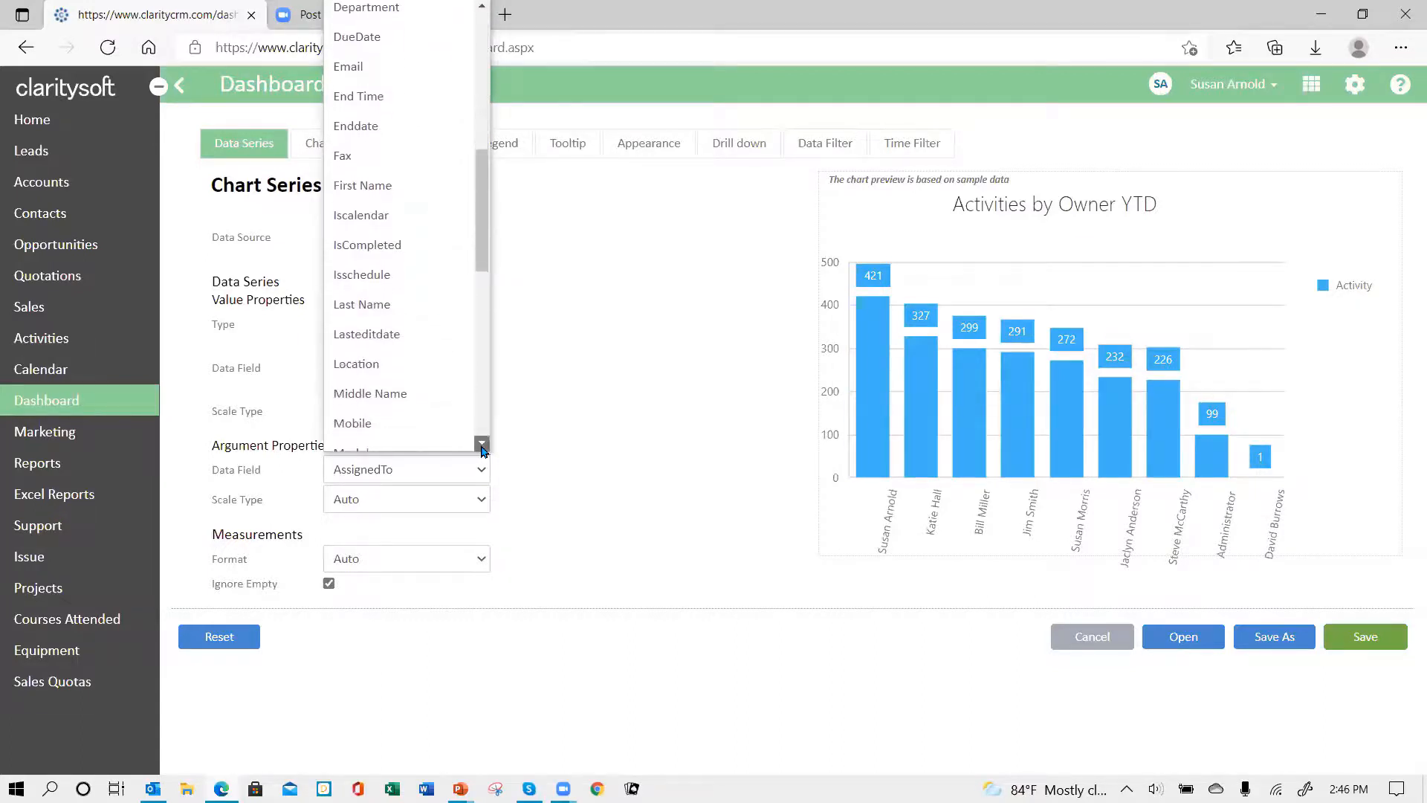
left_click(482, 444)
left_click(482, 445)
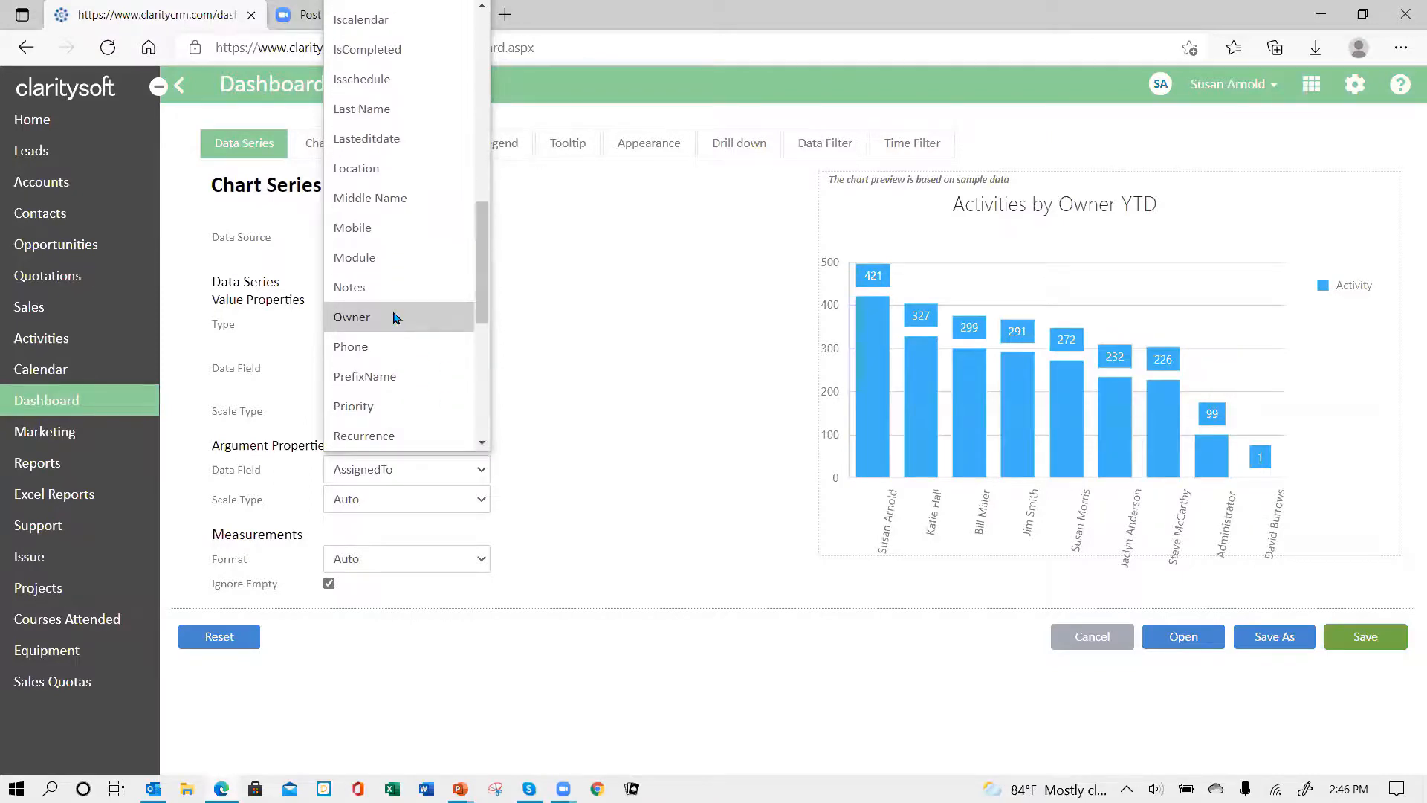
left_click(404, 321)
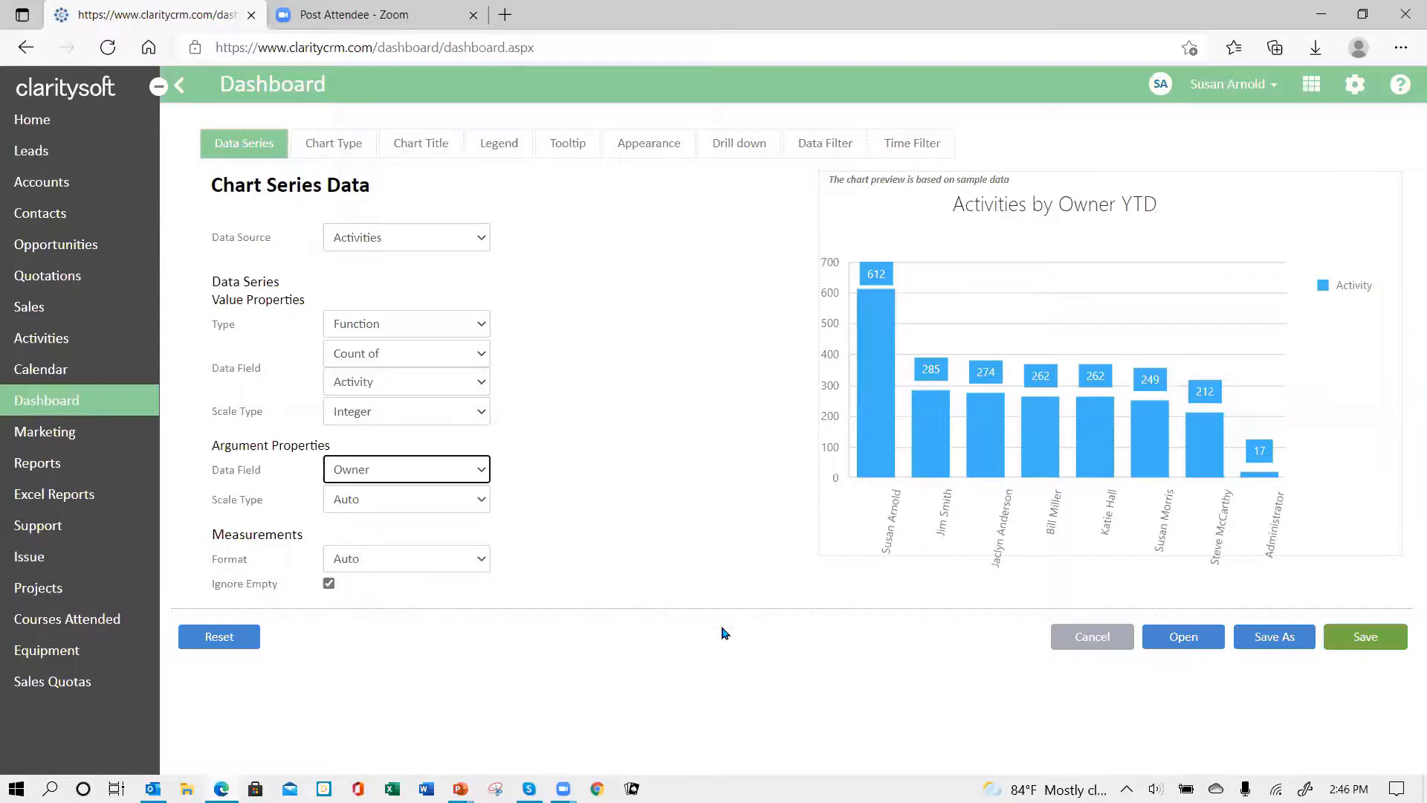
left_click(1363, 636)
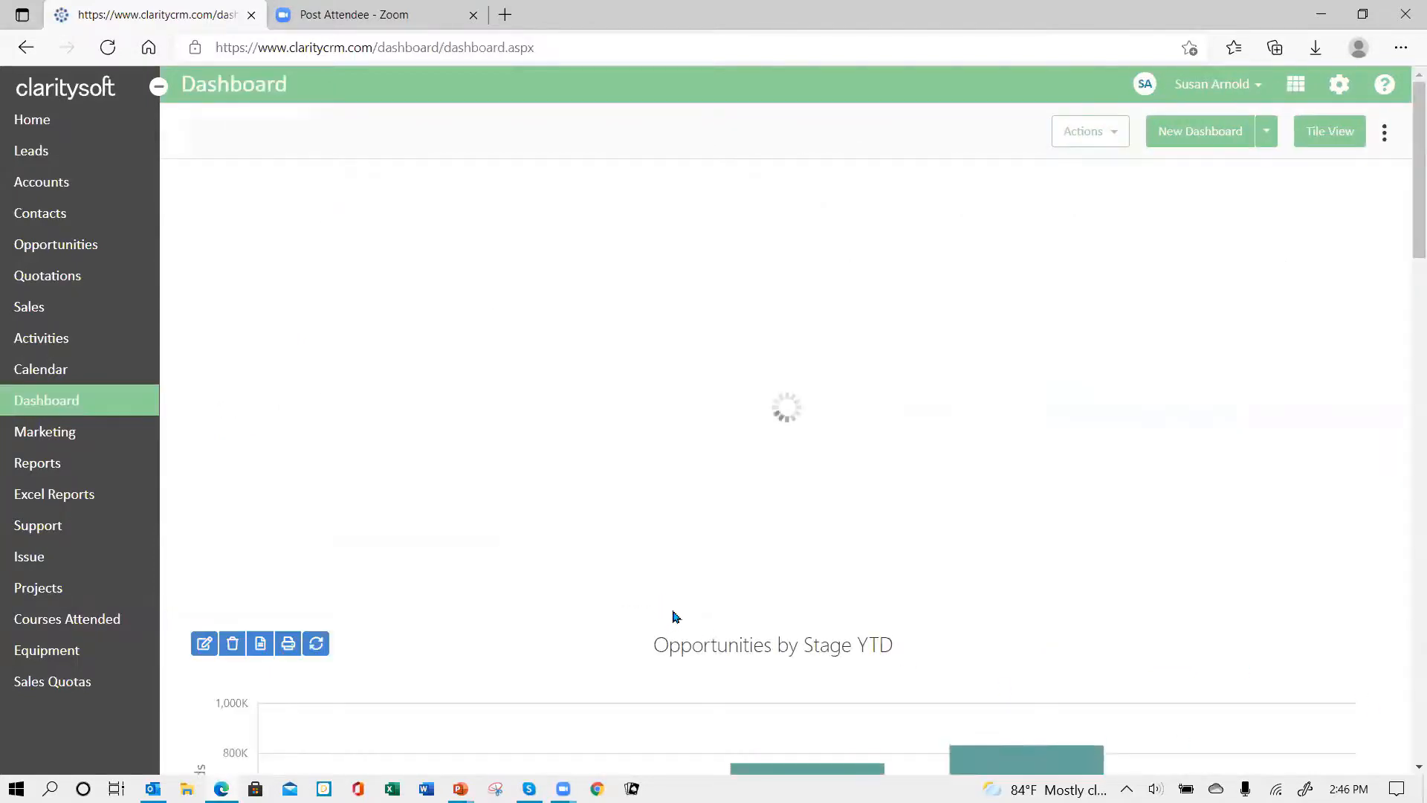
scroll(665, 630, "down", 10)
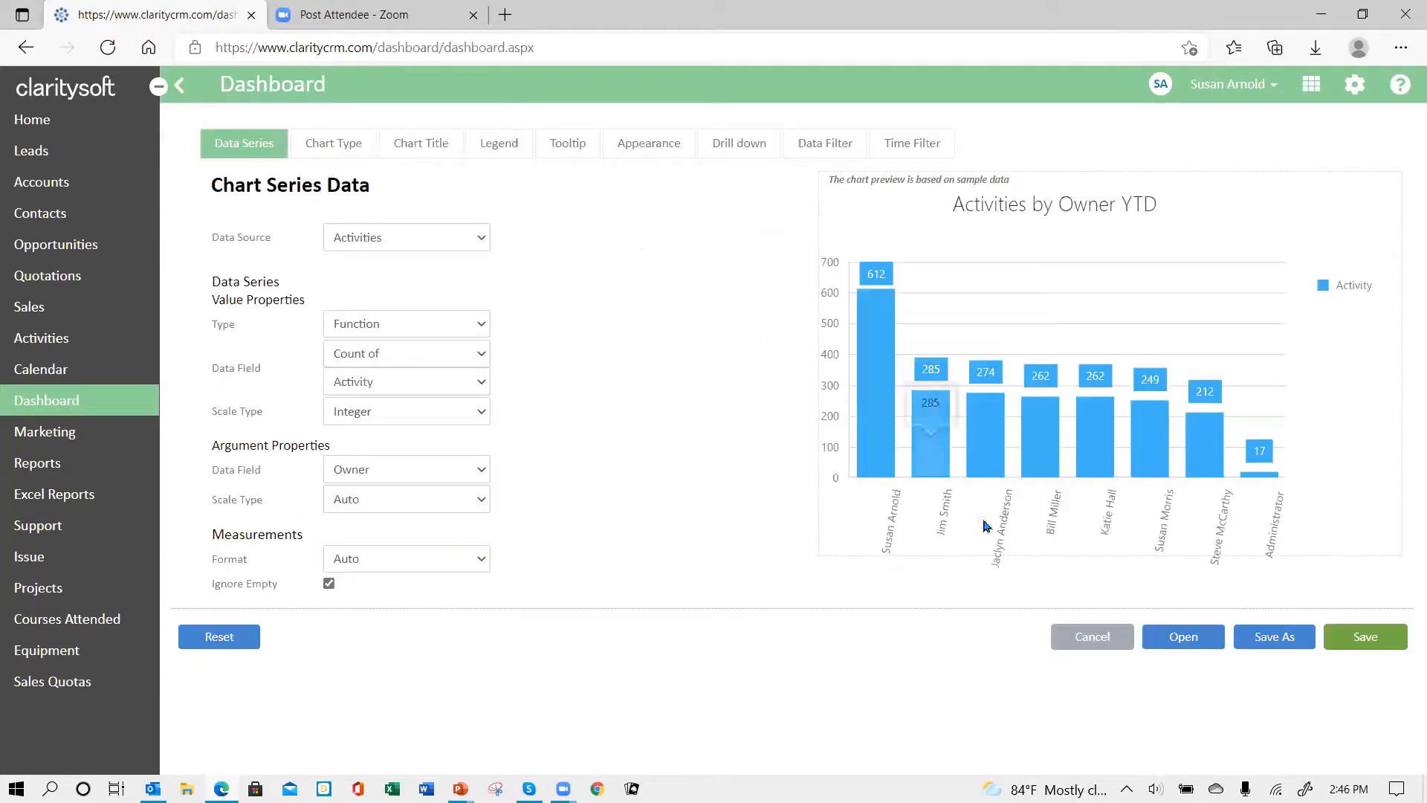
left_click(1091, 636)
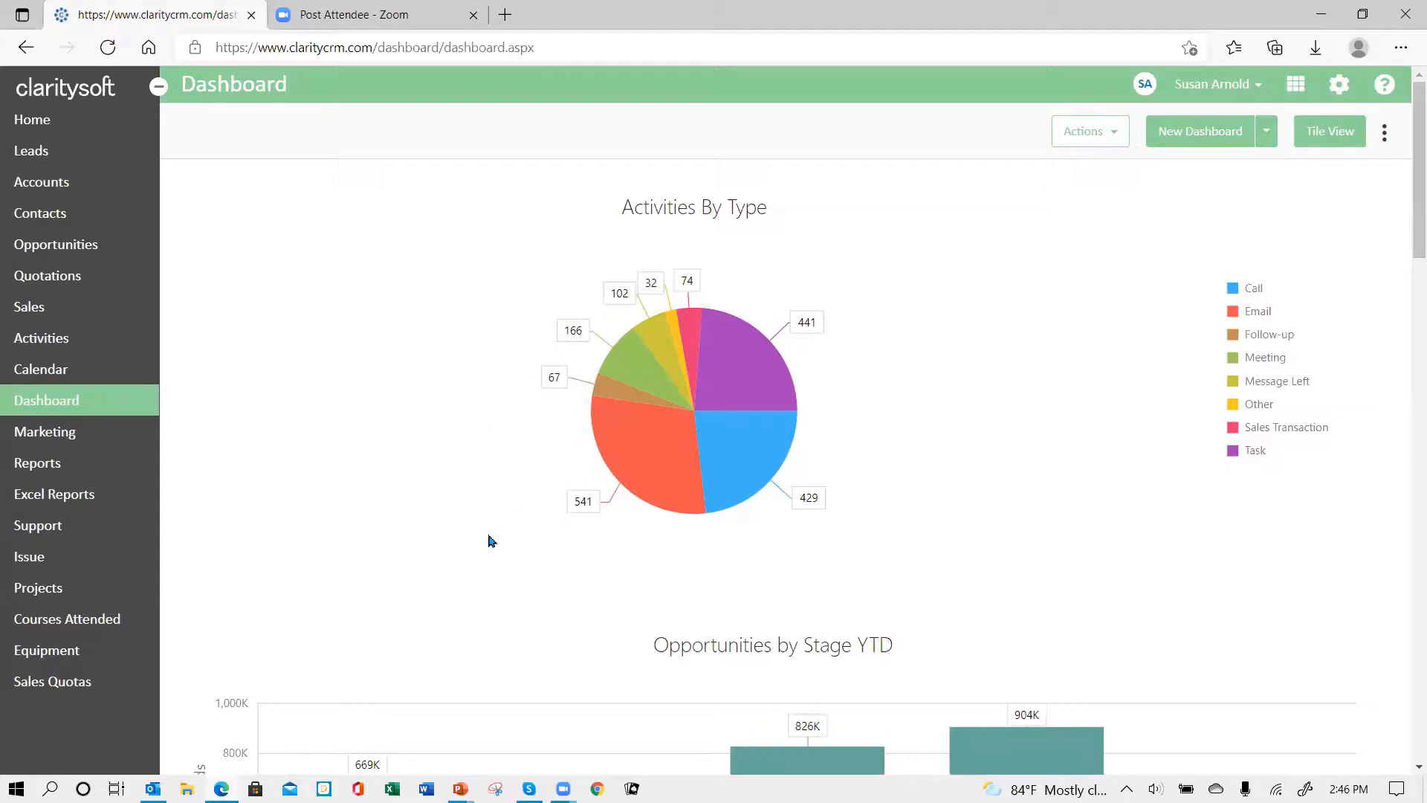
Step: Open the report behind the Opportunities by Stage YTD chart from the dashboard
mouse_move(449, 682)
mouse_move(484, 503)
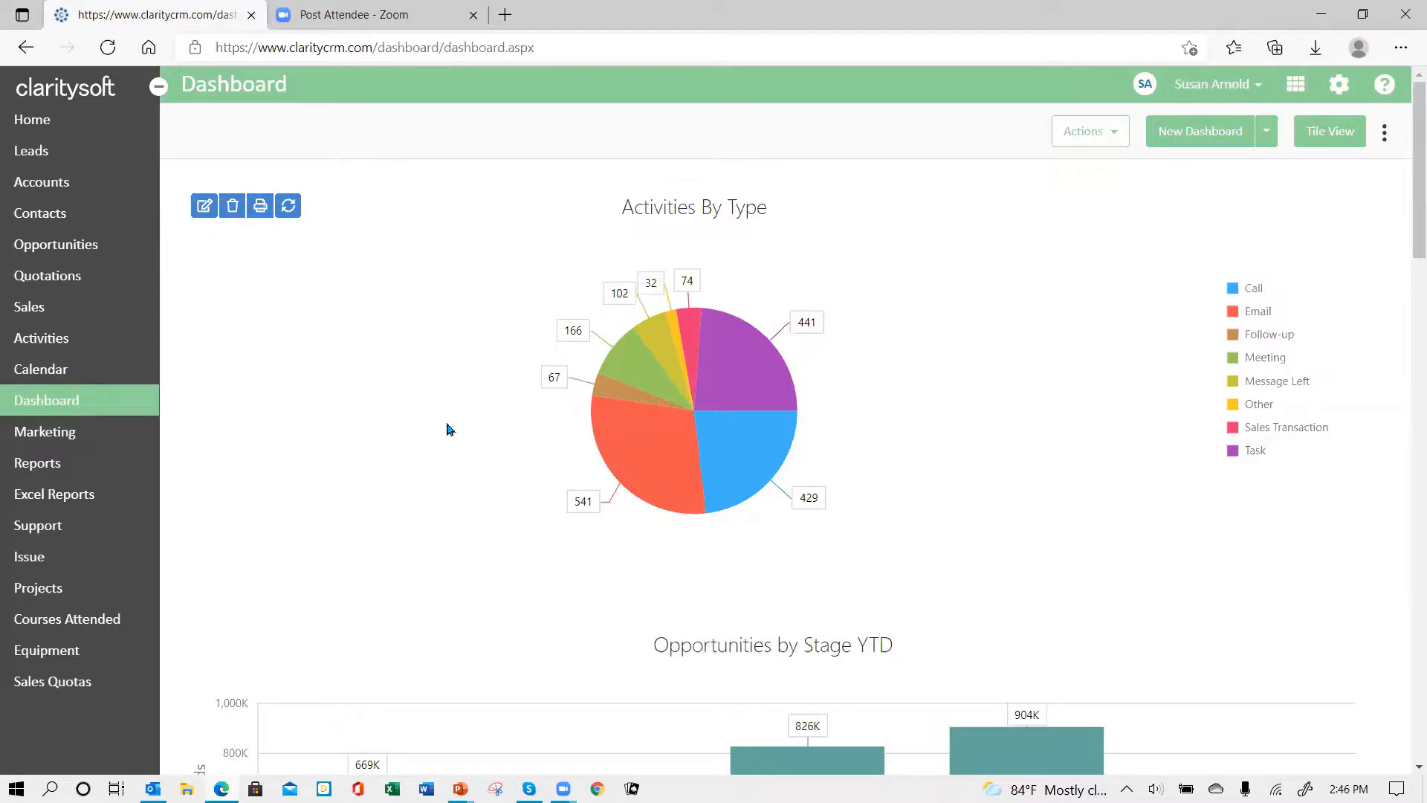
scroll(446, 423, "down", 4)
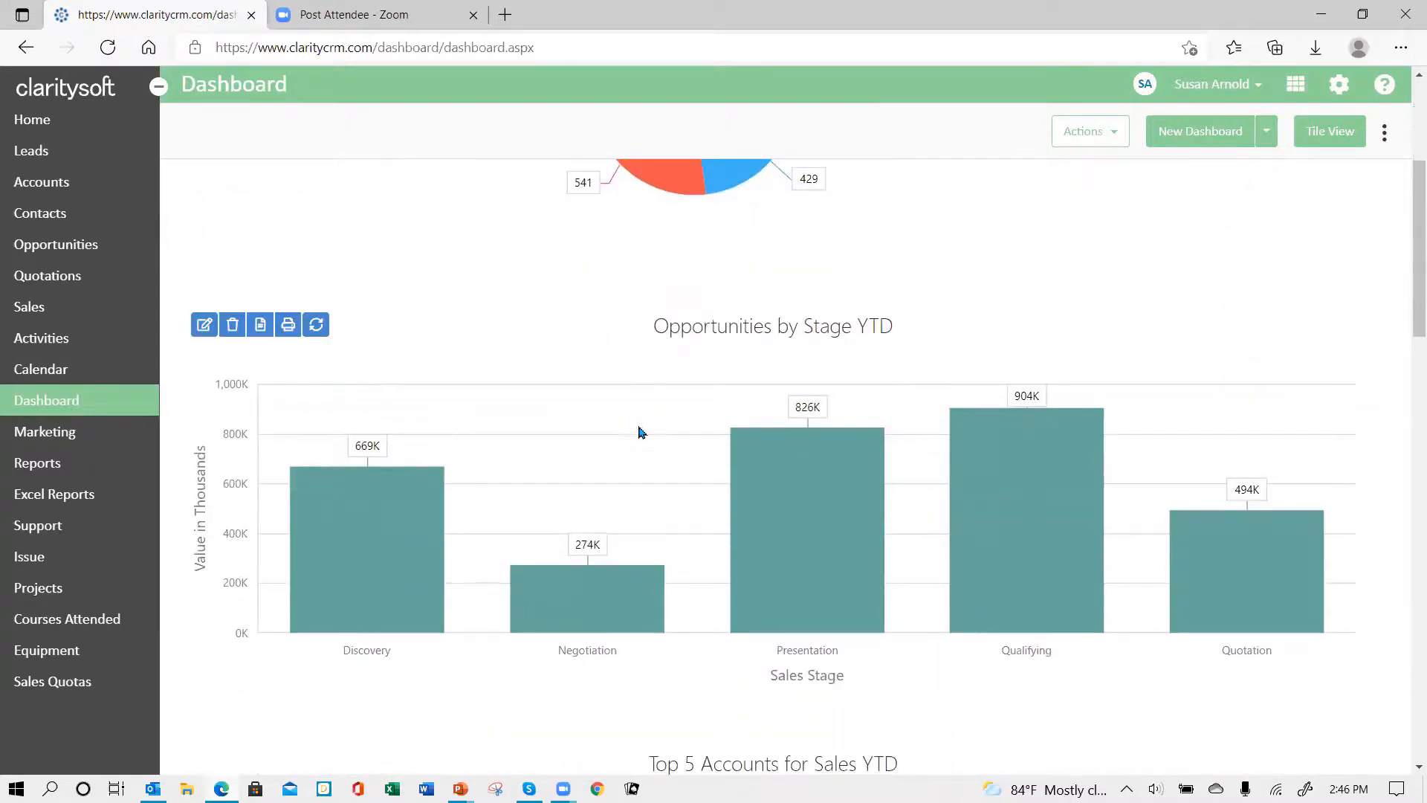
left_click(260, 333)
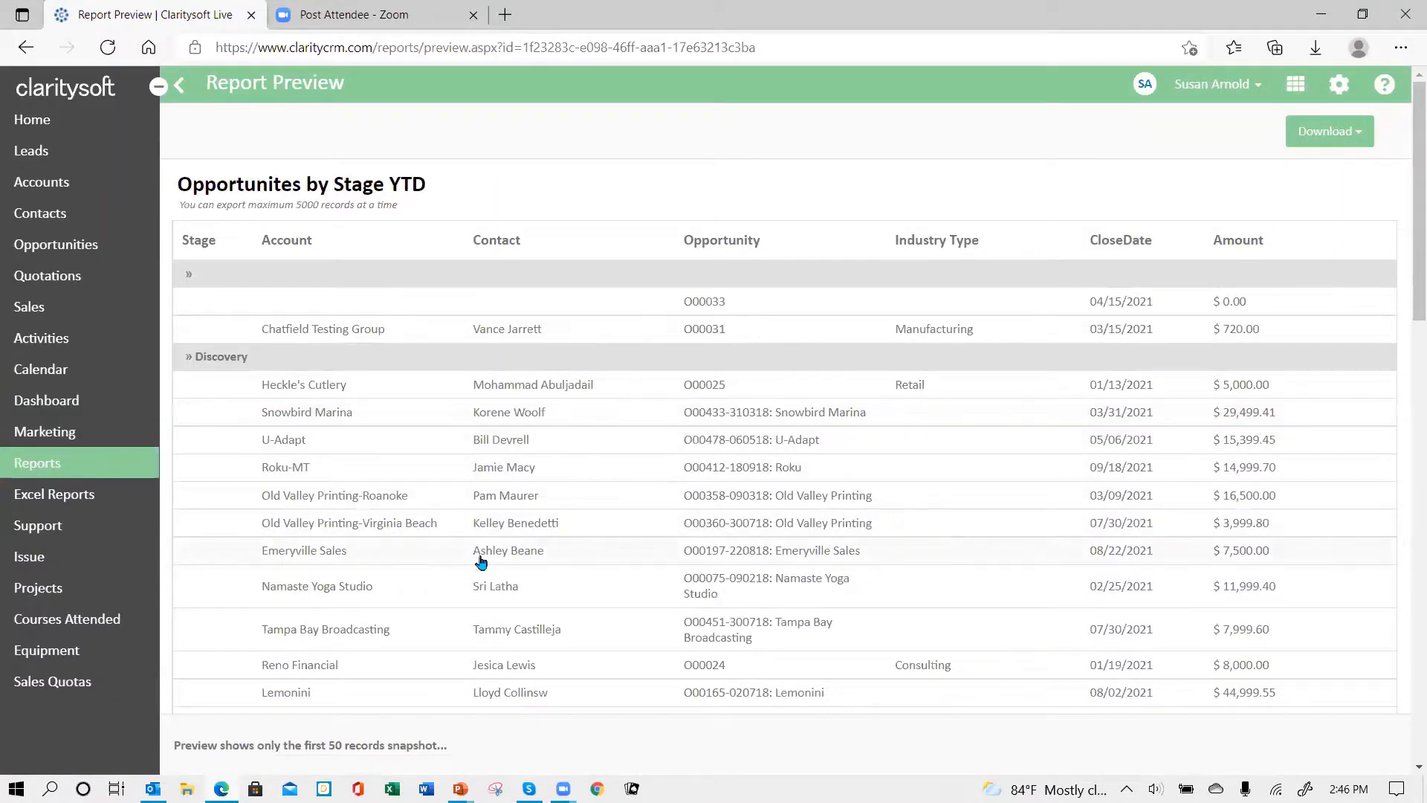
Step: Download the Opportunities by Stage YTD report as an Excel file and open the downloaded file in Excel
left_click(1355, 134)
left_click(1251, 170)
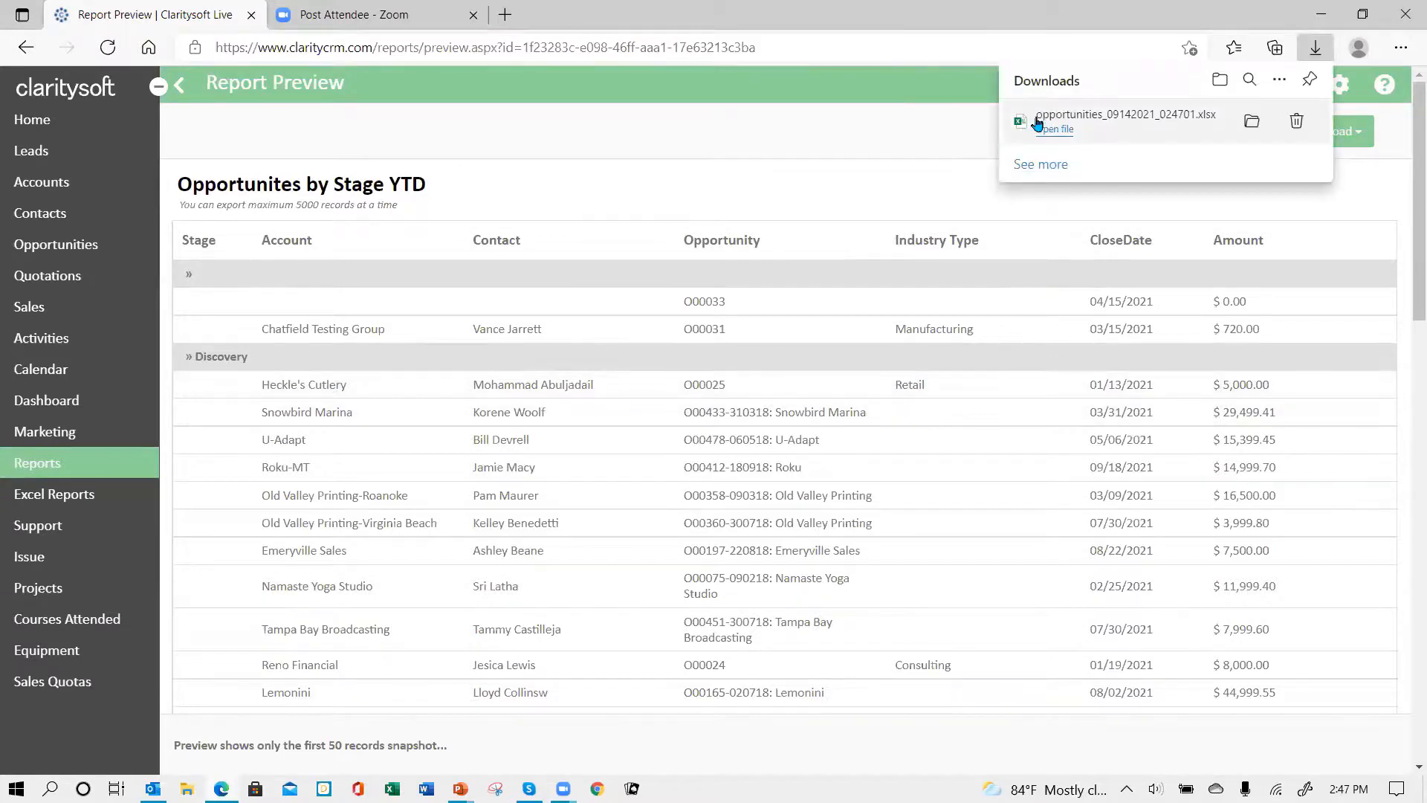
left_click(1064, 133)
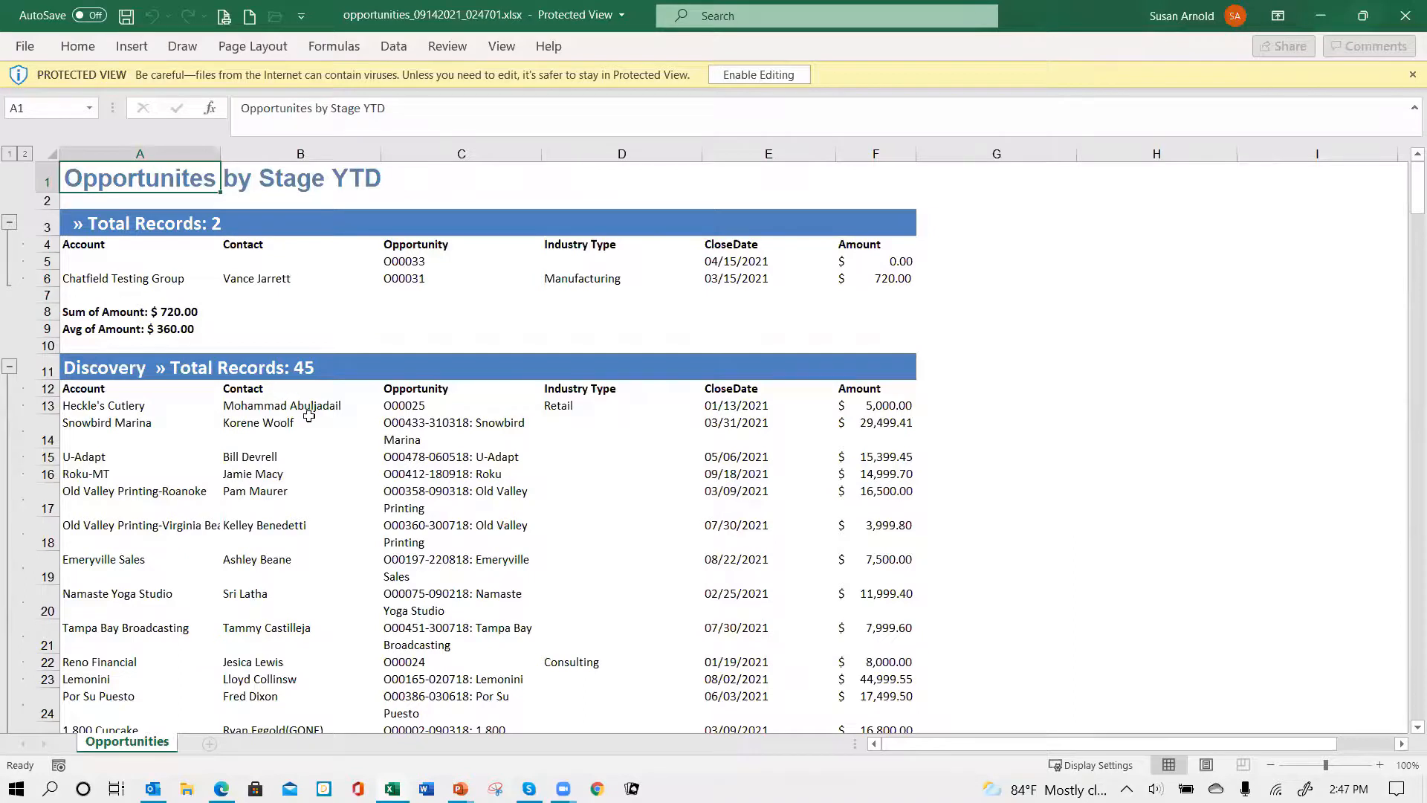
Step: Examine the exported opportunities workbook, including the records grouped by stage, each group's sum and average, and the overall summary
scroll(283, 413, "down", 1)
scroll(268, 379, "up", 1)
scroll(274, 455, "down", 2)
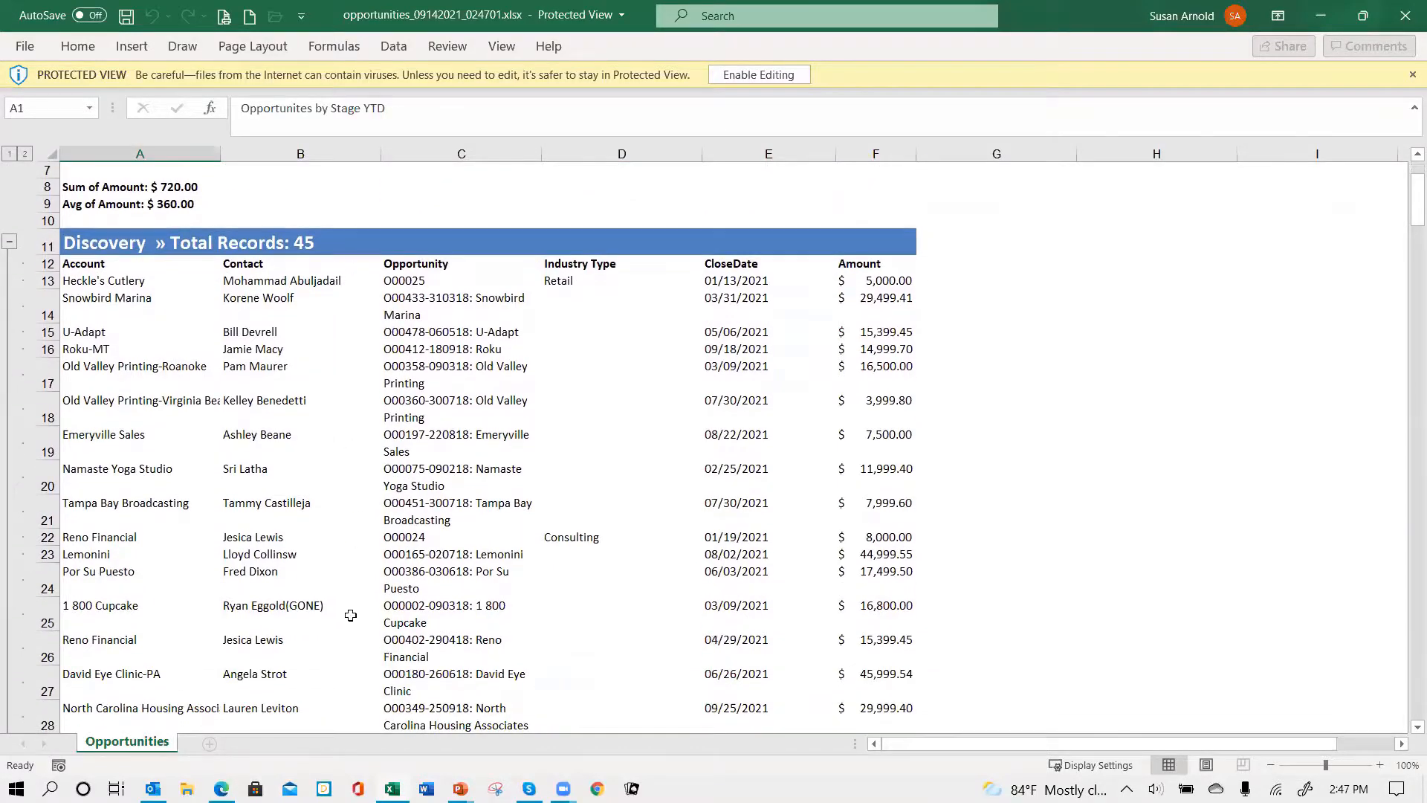
scroll(345, 599, "down", 15)
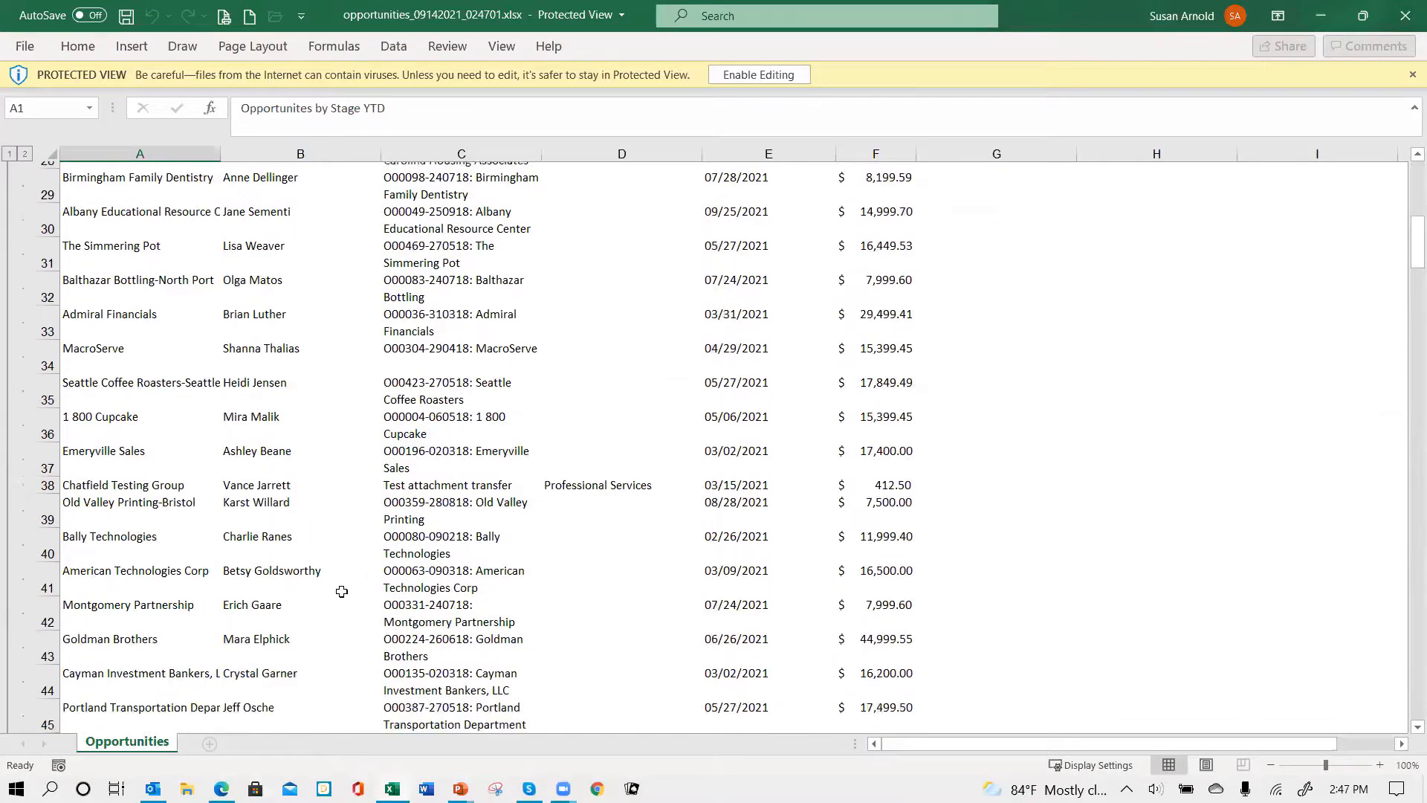
scroll(341, 591, "down", 1)
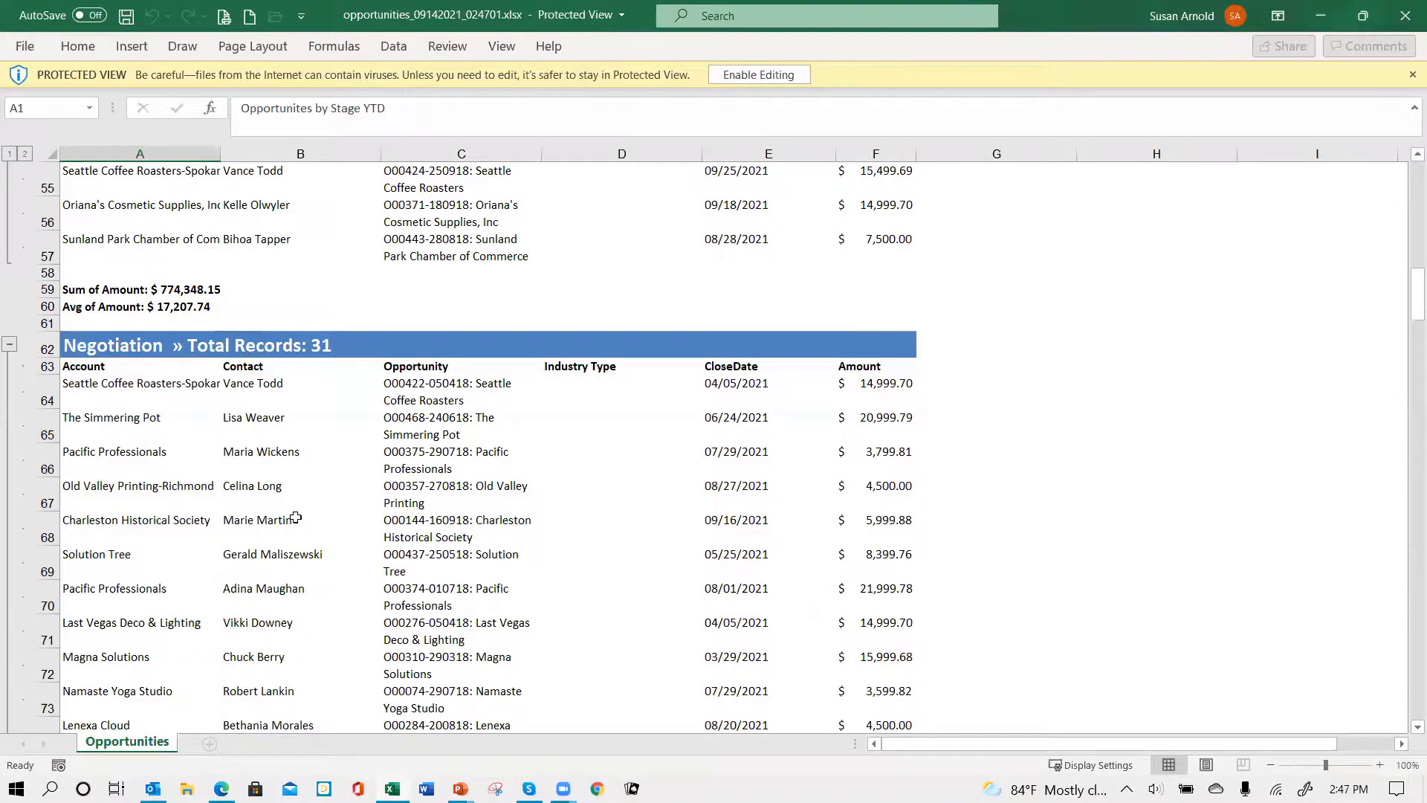
scroll(296, 518, "down", 4)
scroll(296, 515, "down", 7)
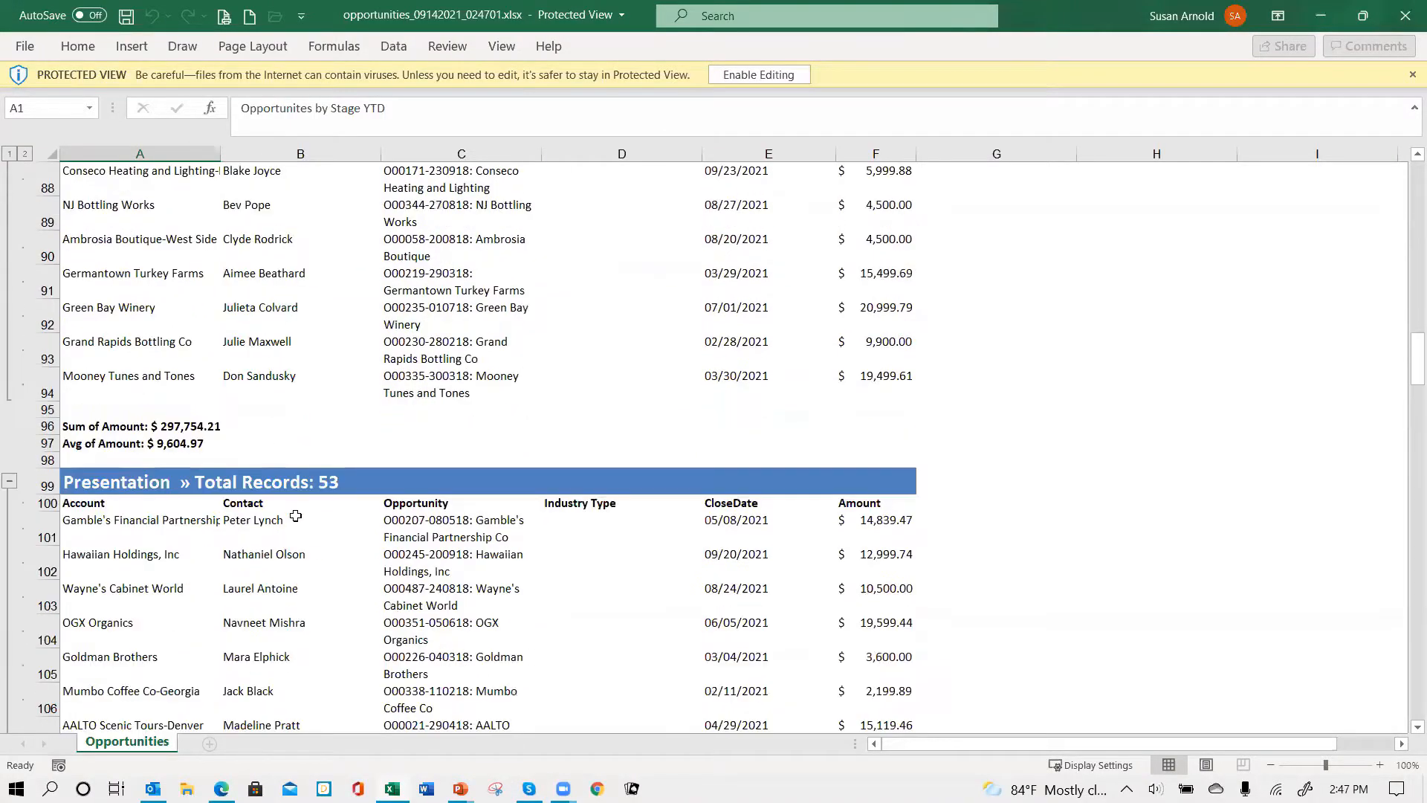
scroll(296, 516, "down", 19)
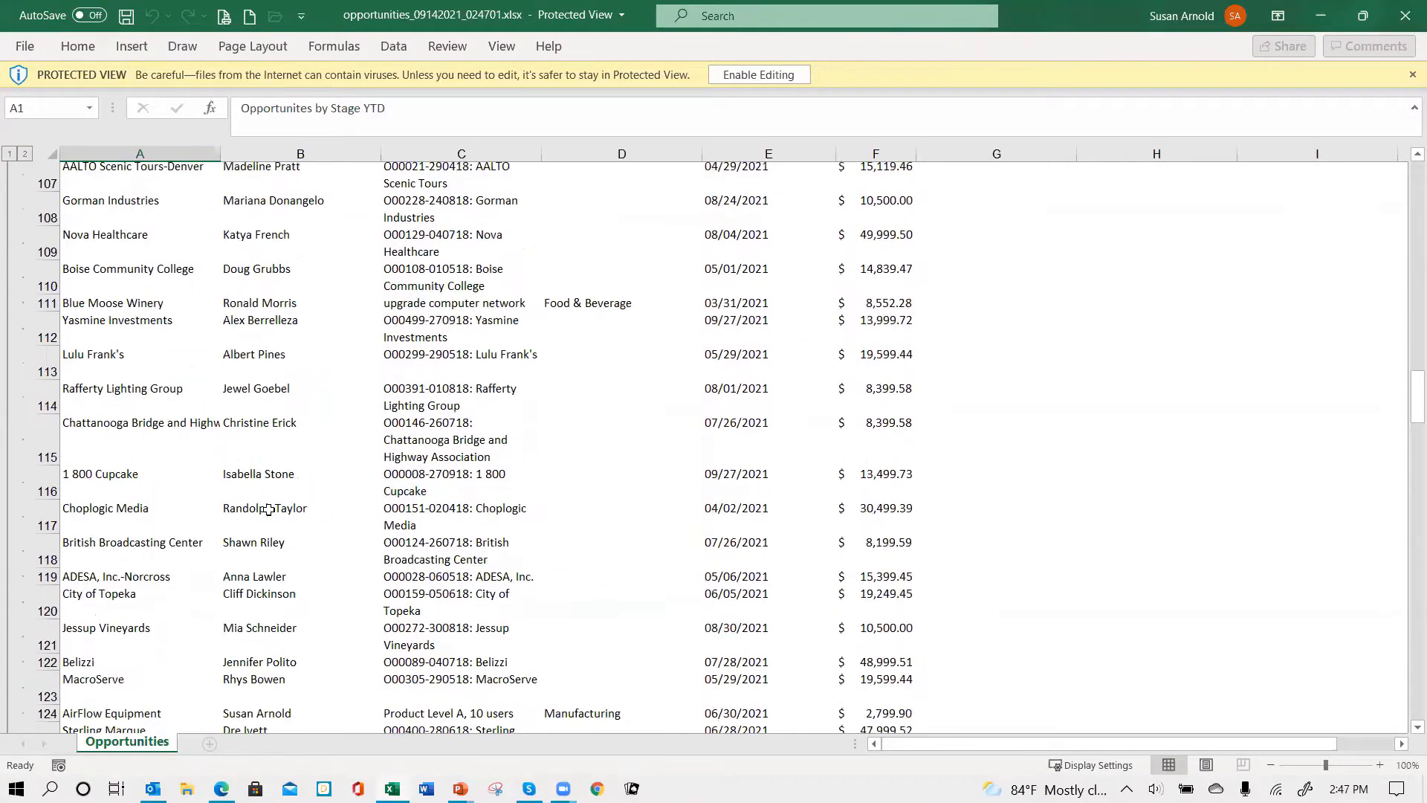
scroll(268, 515, "down", 20)
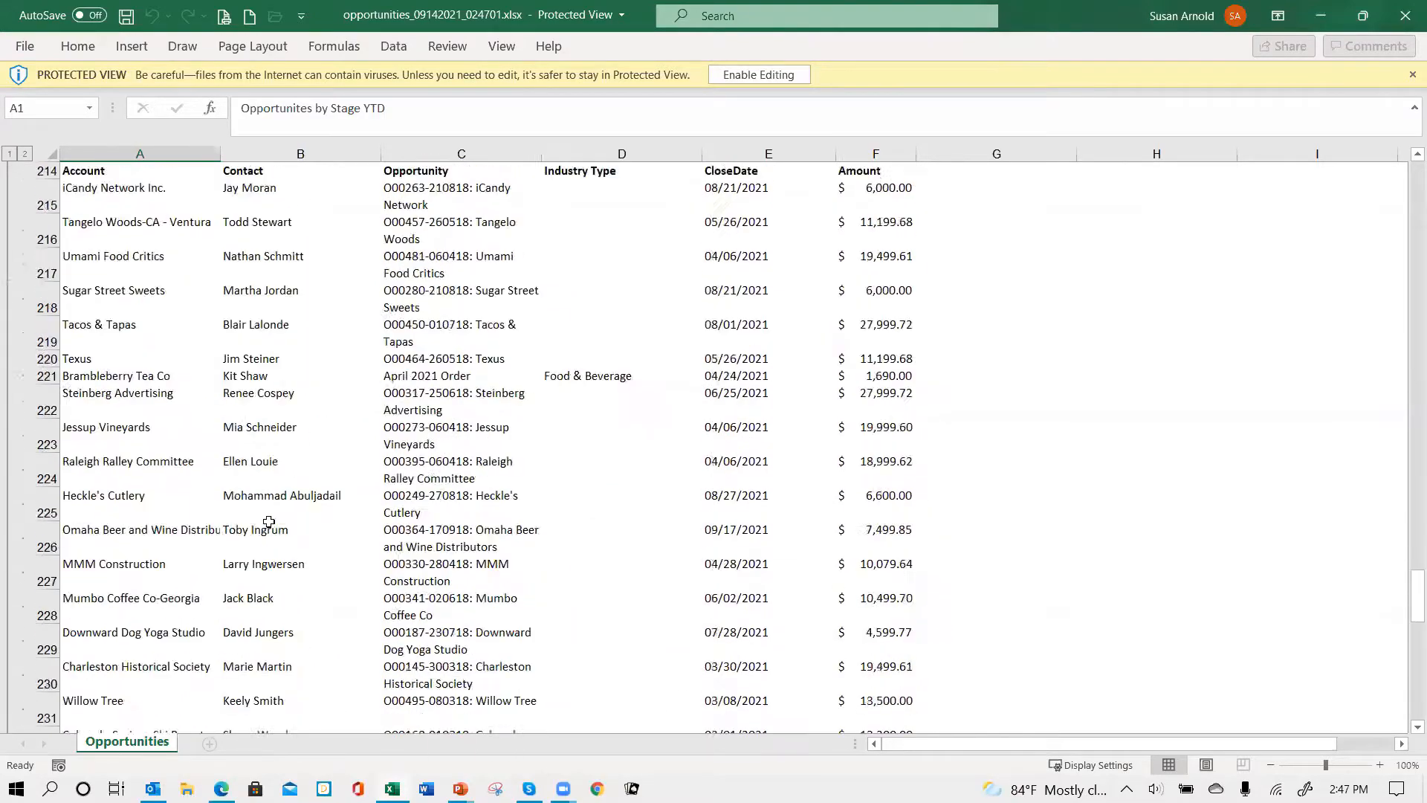
scroll(273, 518, "down", 14)
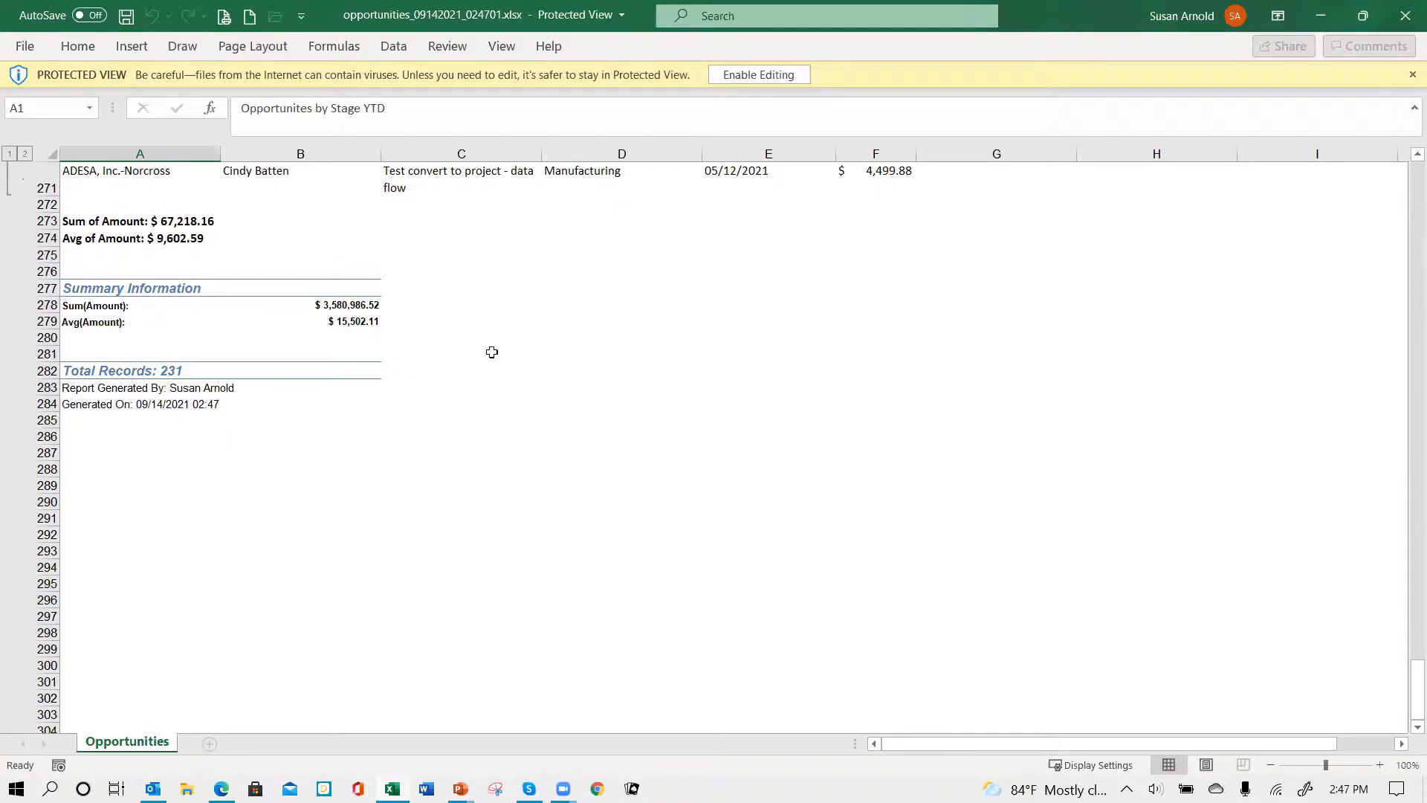
scroll(491, 343, "up", 5)
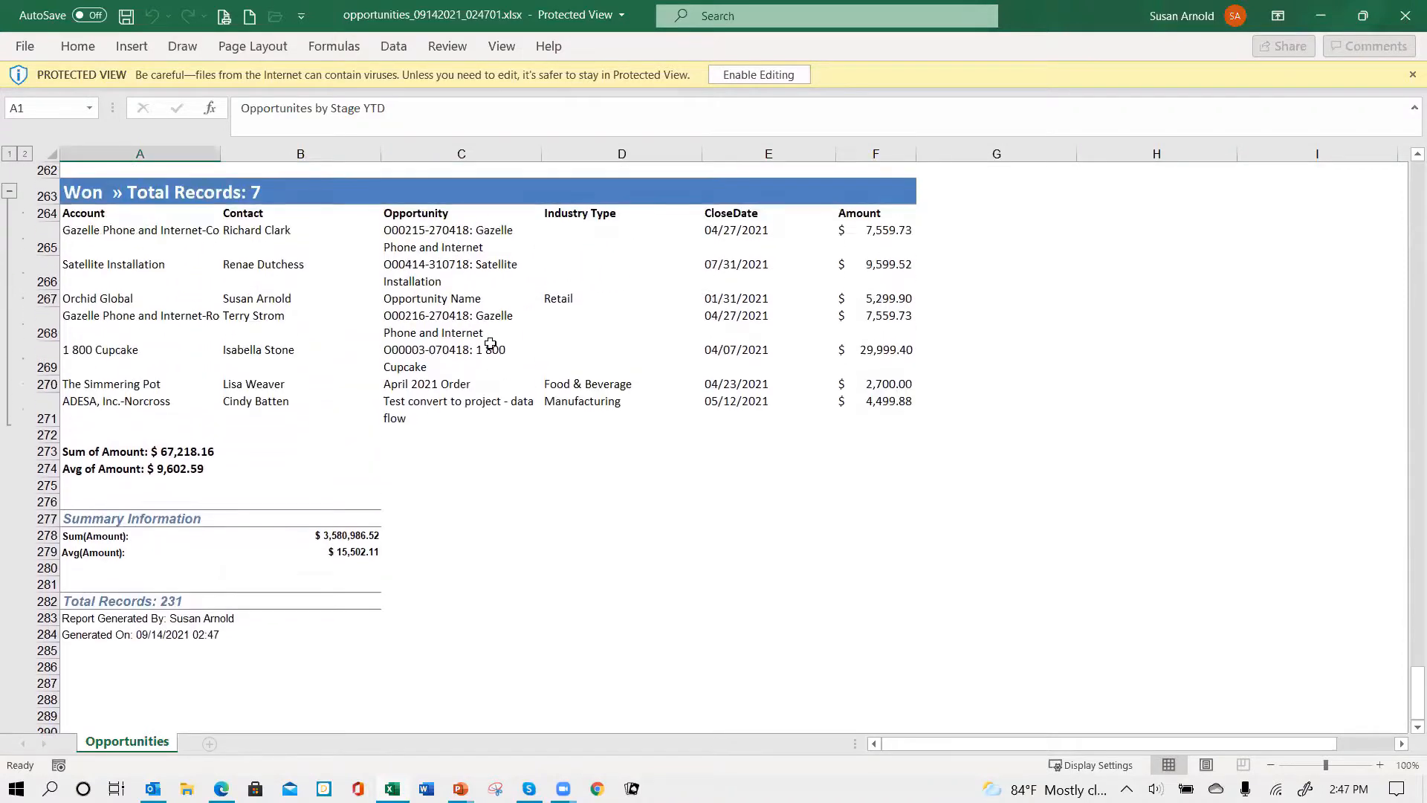
scroll(490, 344, "up", 4)
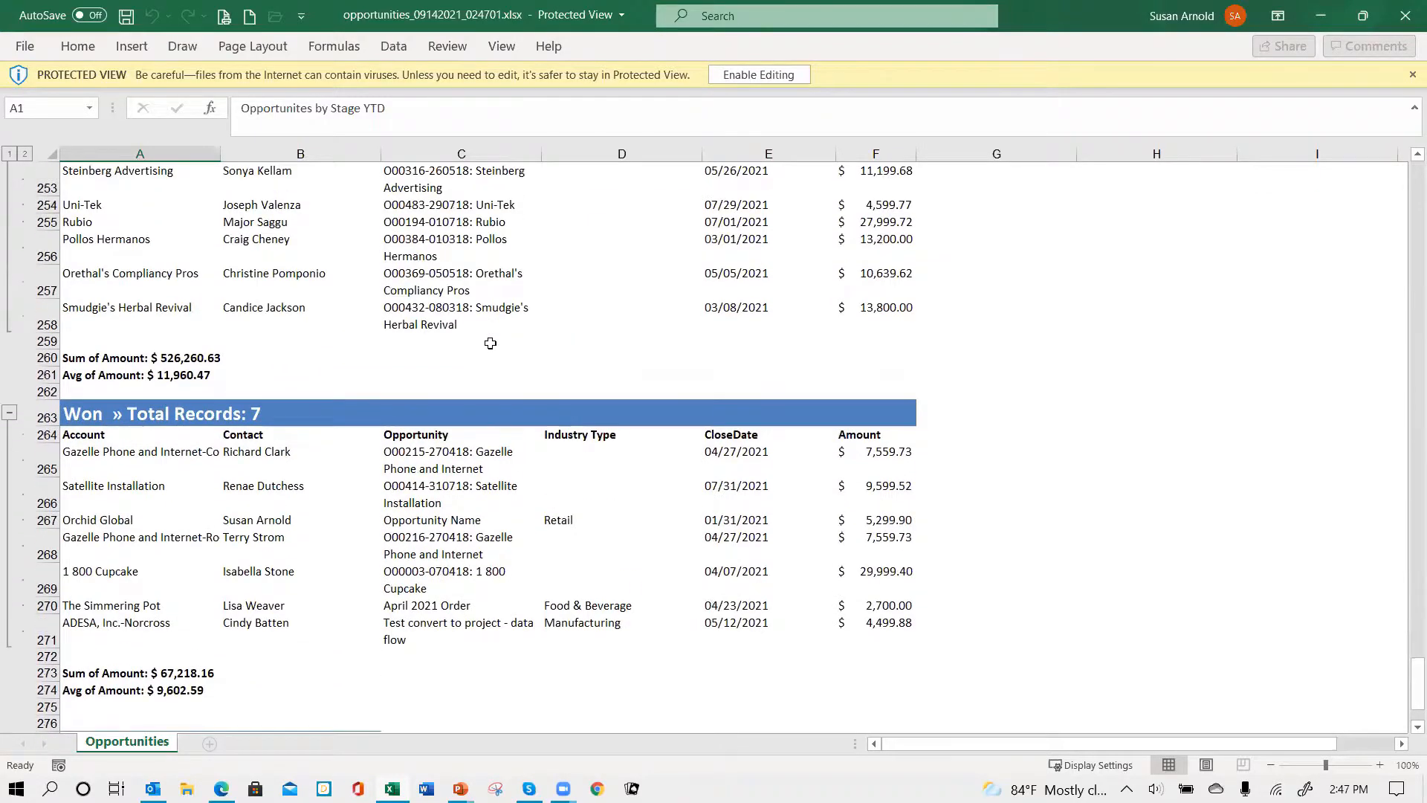
scroll(491, 343, "up", 4)
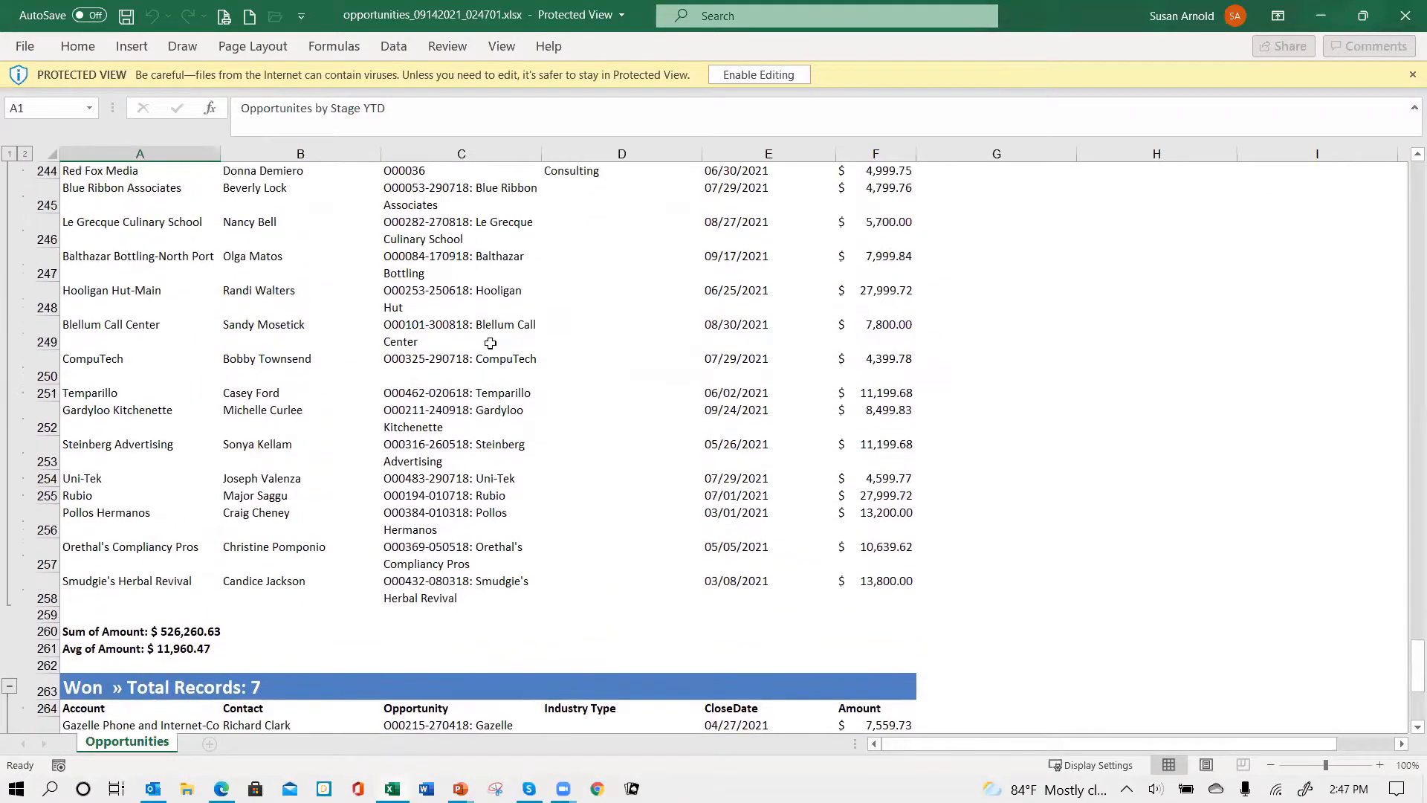
scroll(491, 343, "up", 6)
scroll(505, 356, "down", 12)
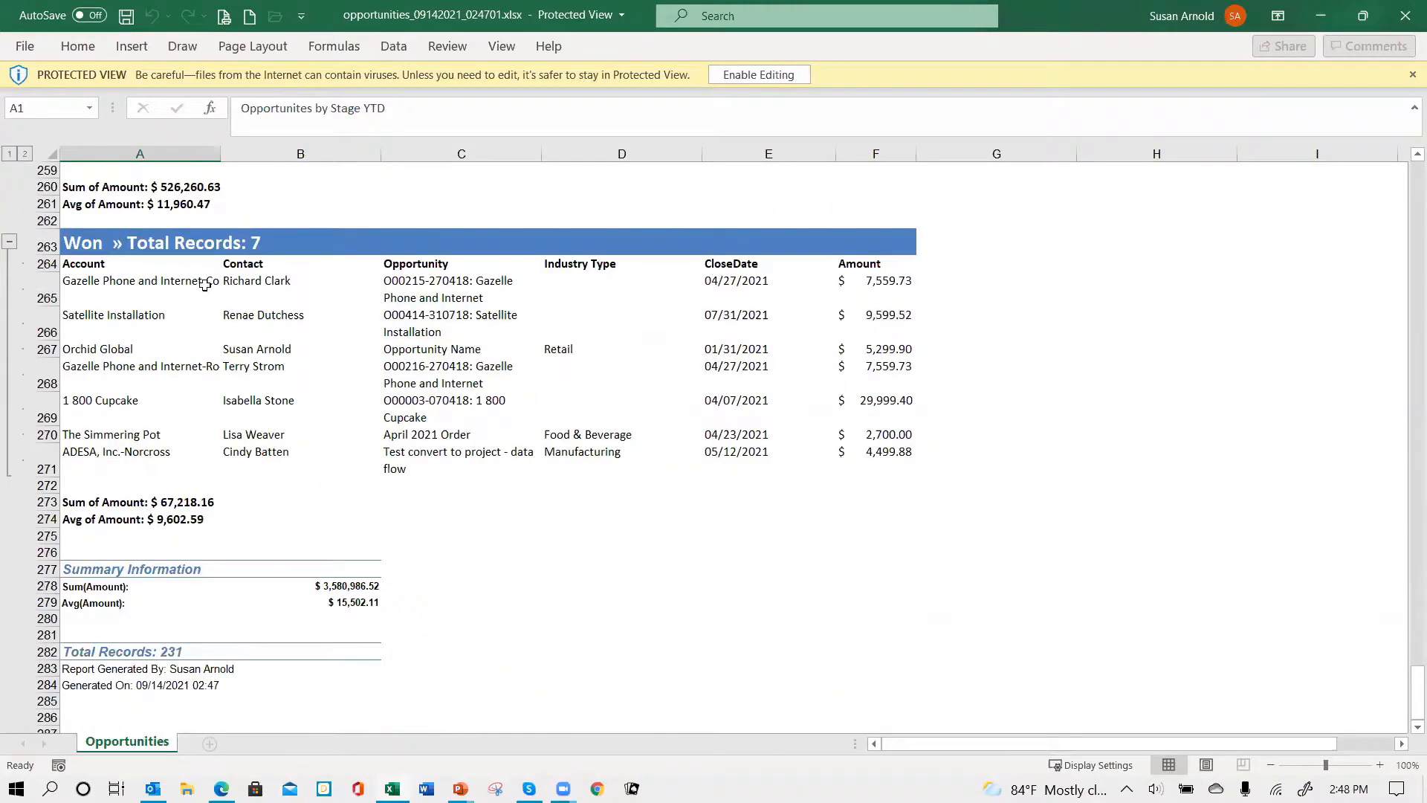
scroll(367, 301, "up", 9)
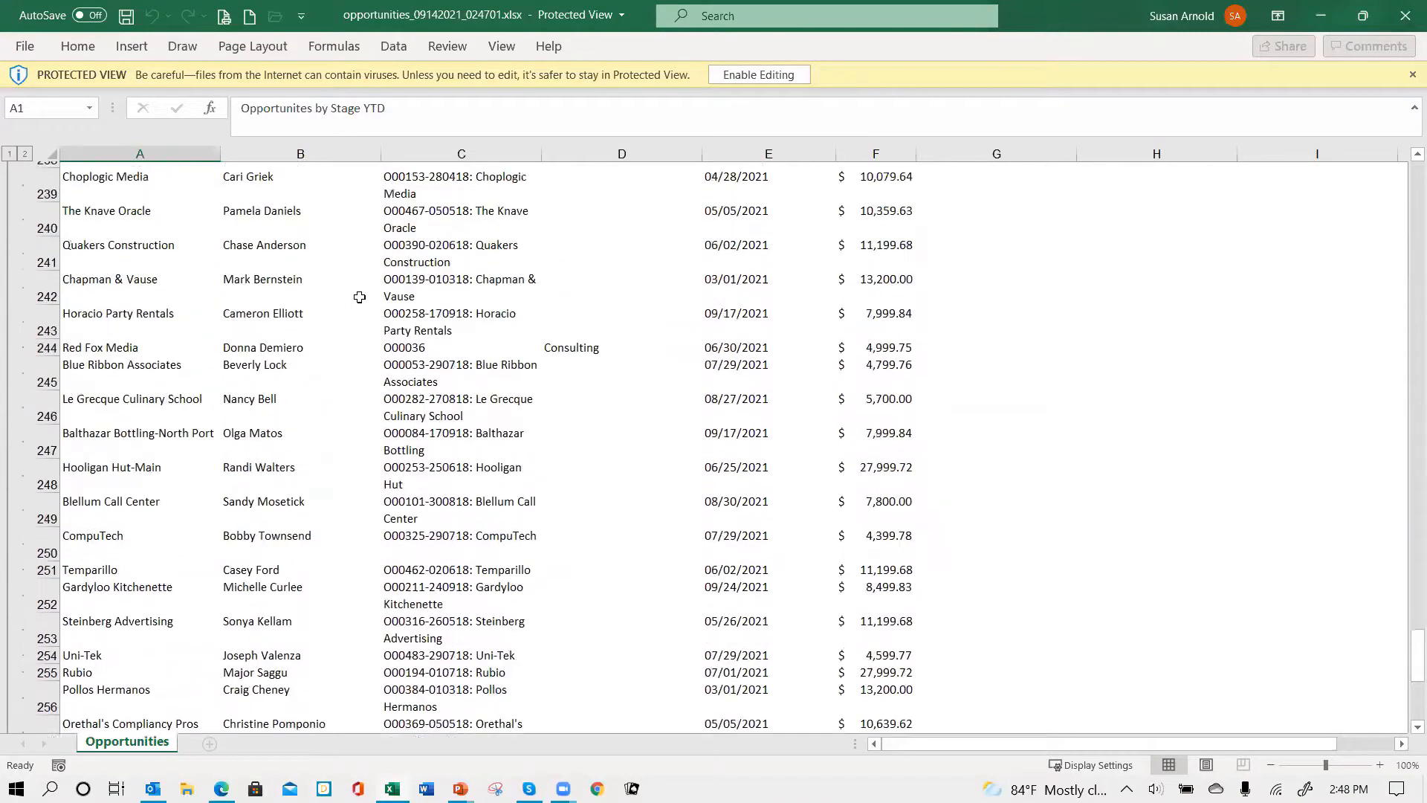
Step: Close the exported opportunities workbook and return from the report preview to the dashboard charts
scroll(371, 304, "up", 20)
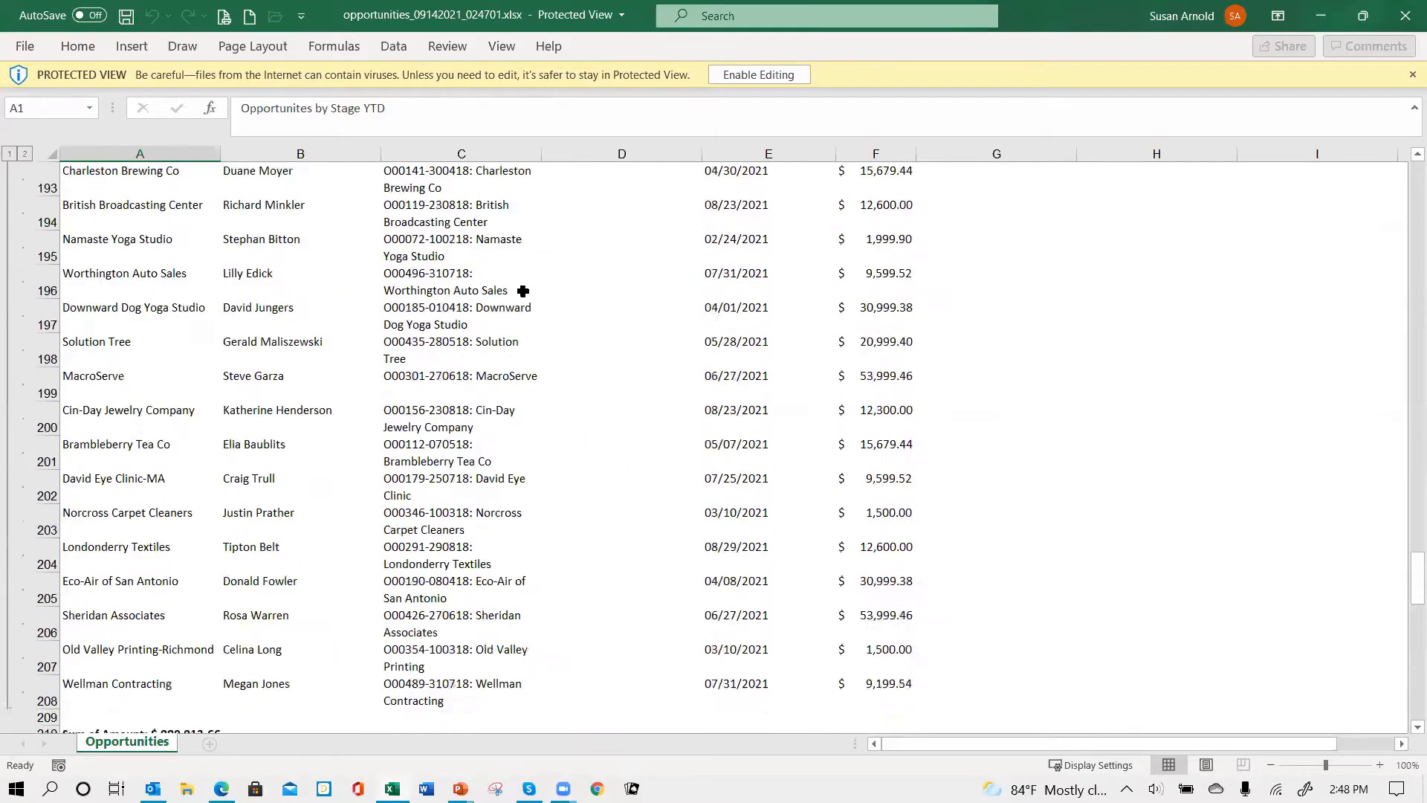
scroll(520, 294, "up", 20)
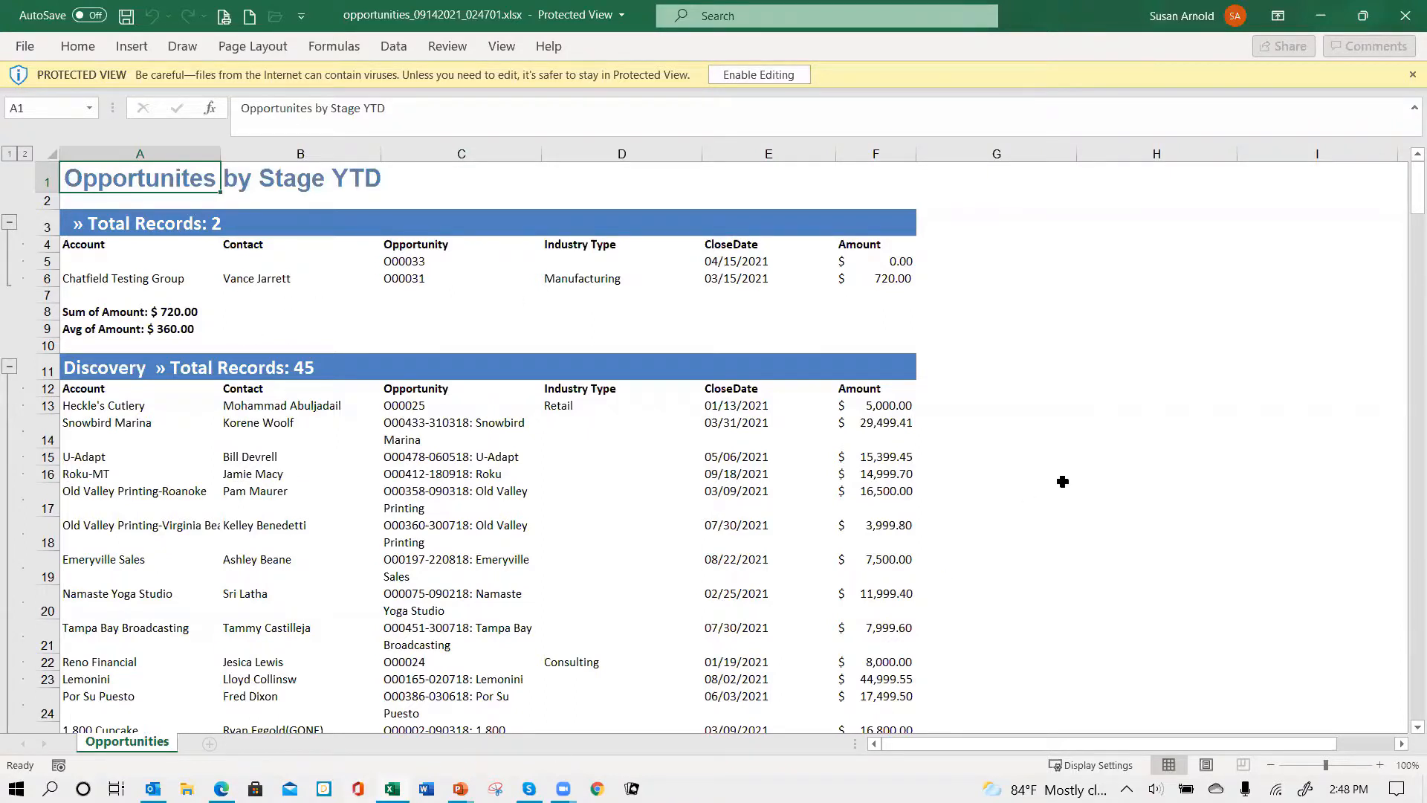
left_click(1406, 20)
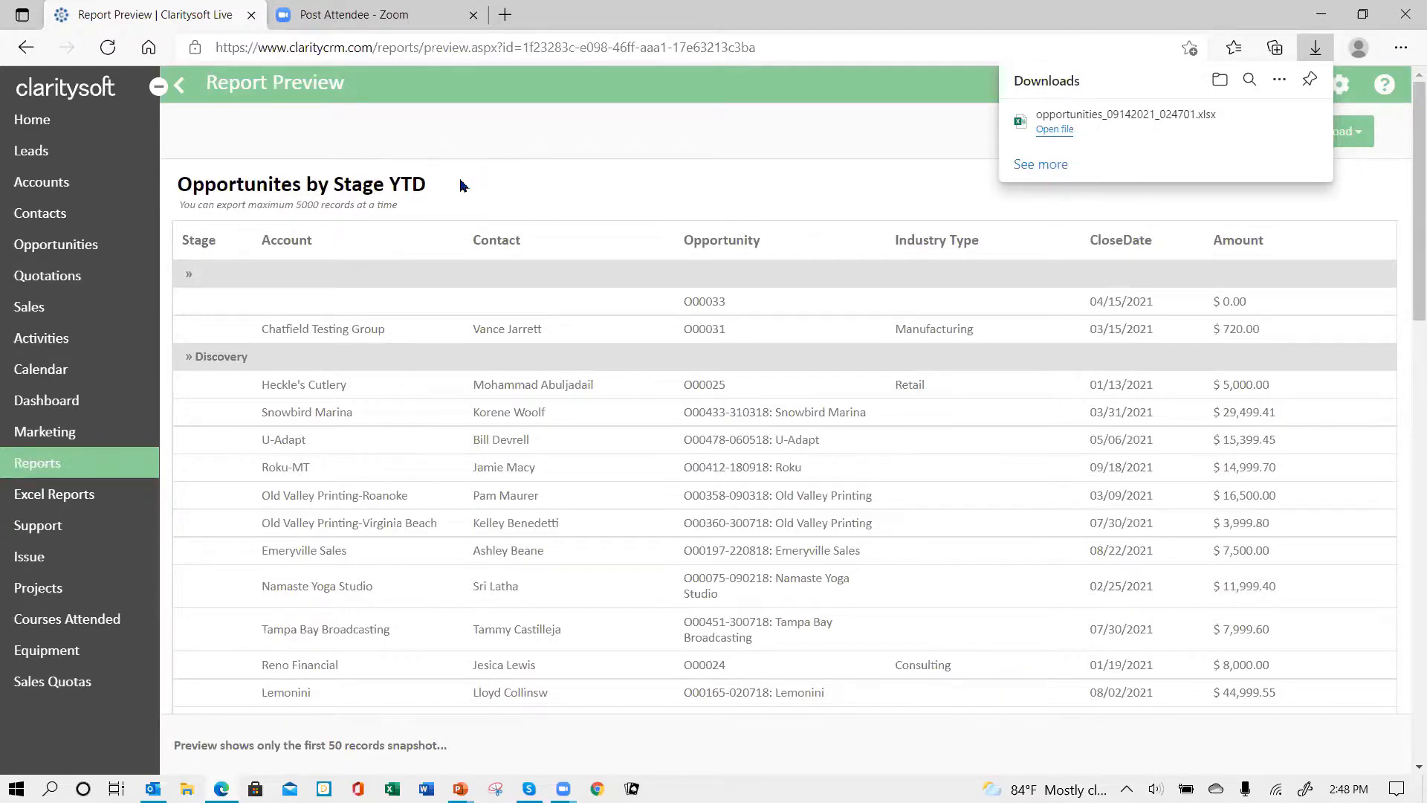
left_click(175, 92)
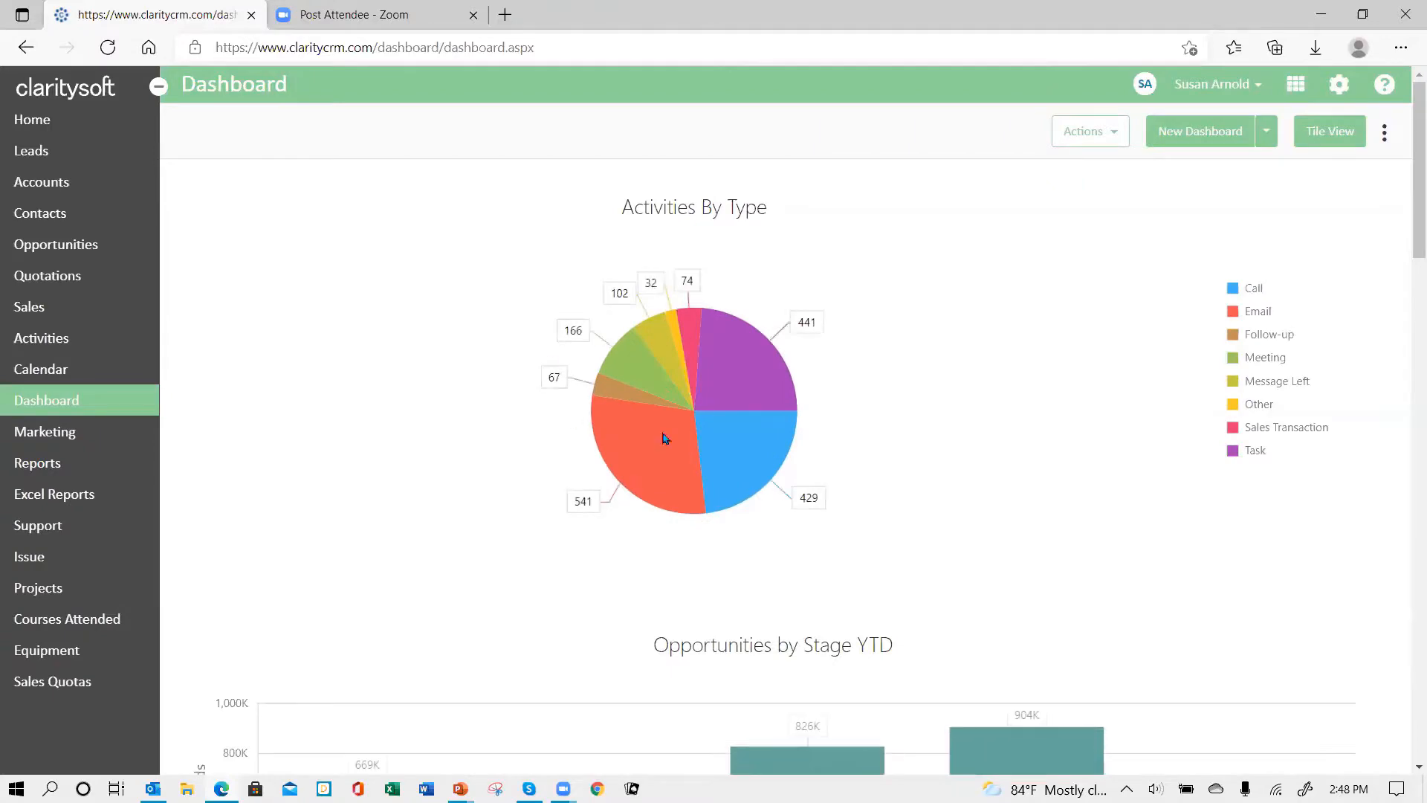
scroll(907, 464, "down", 20)
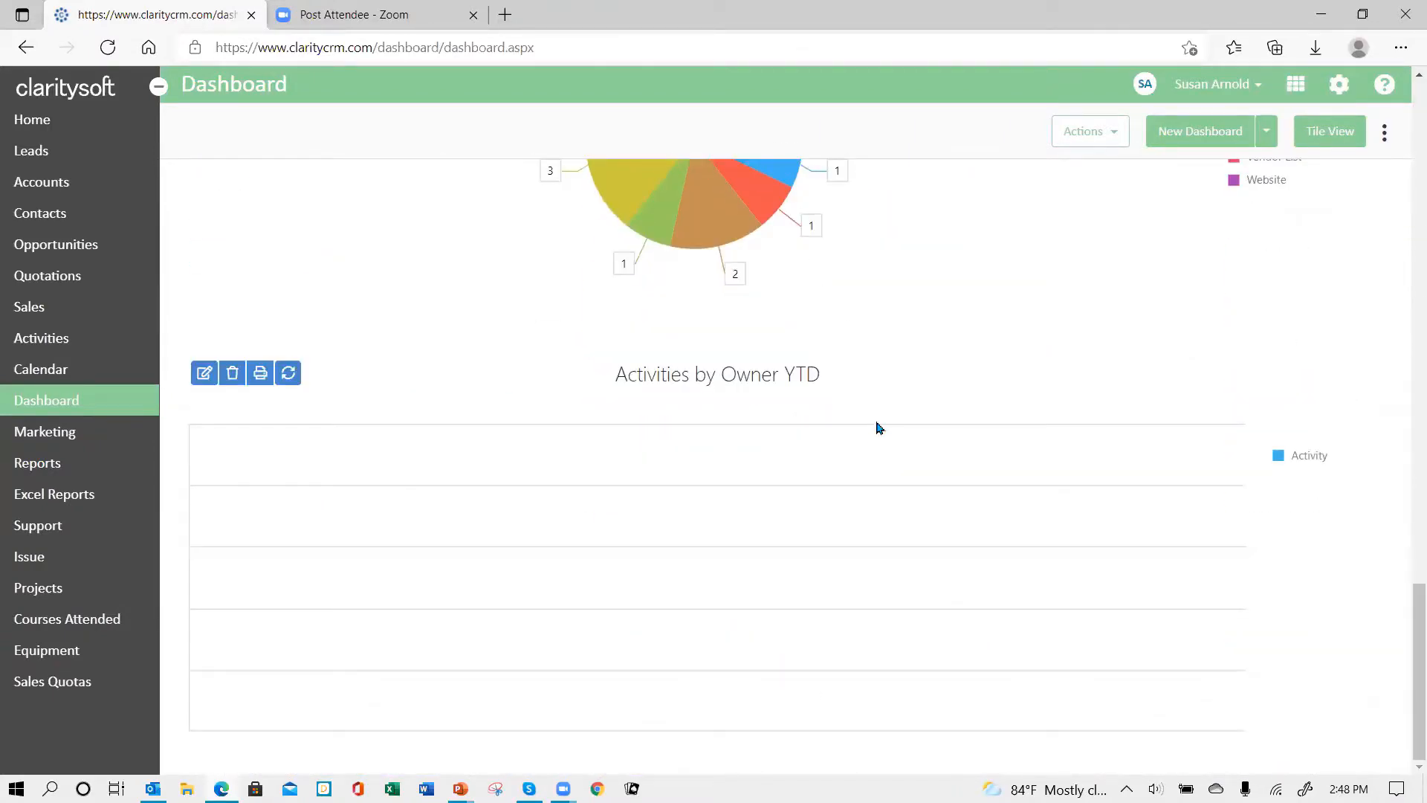
scroll(878, 446, "up", 15)
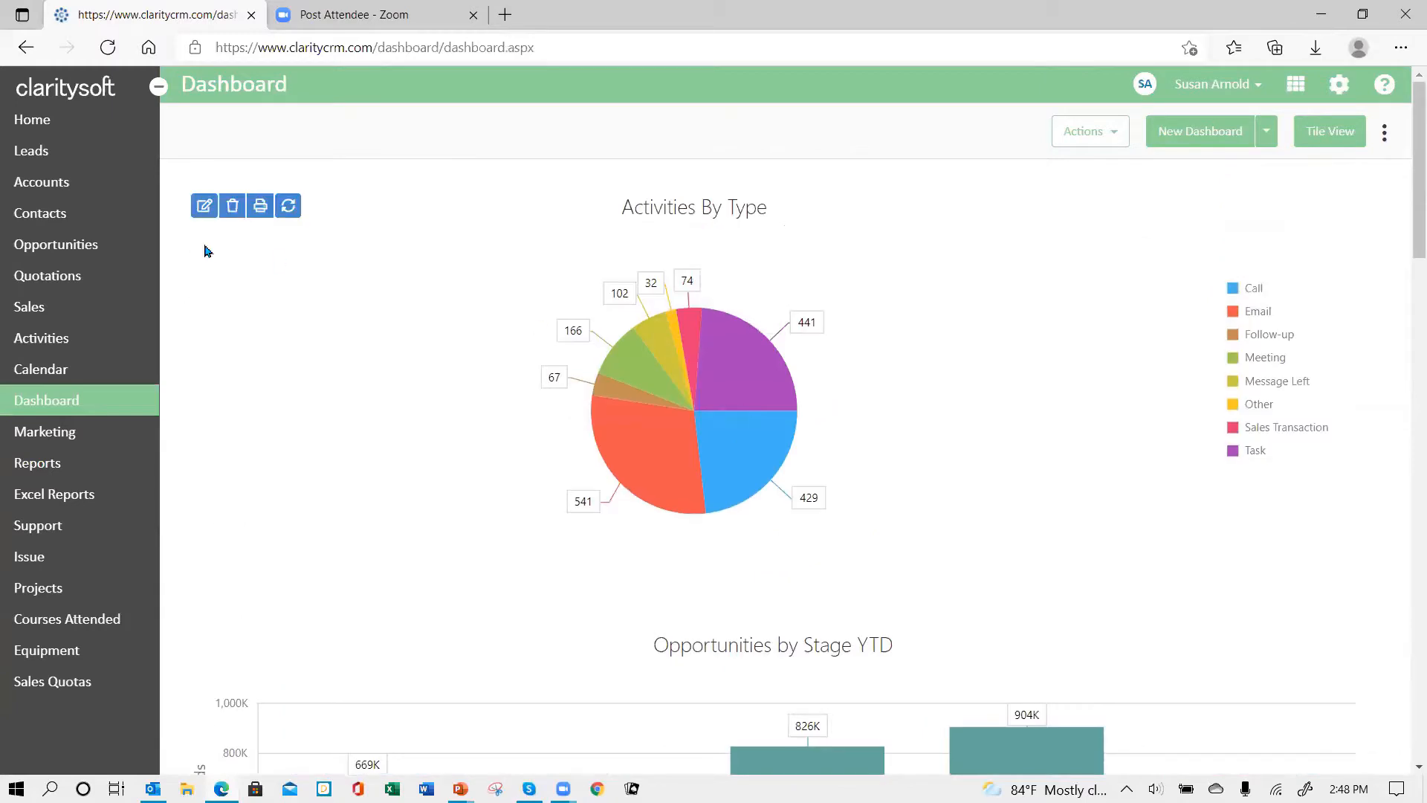
Step: Open the list of chart indicators that can be shown on the Home page
left_click(75, 123)
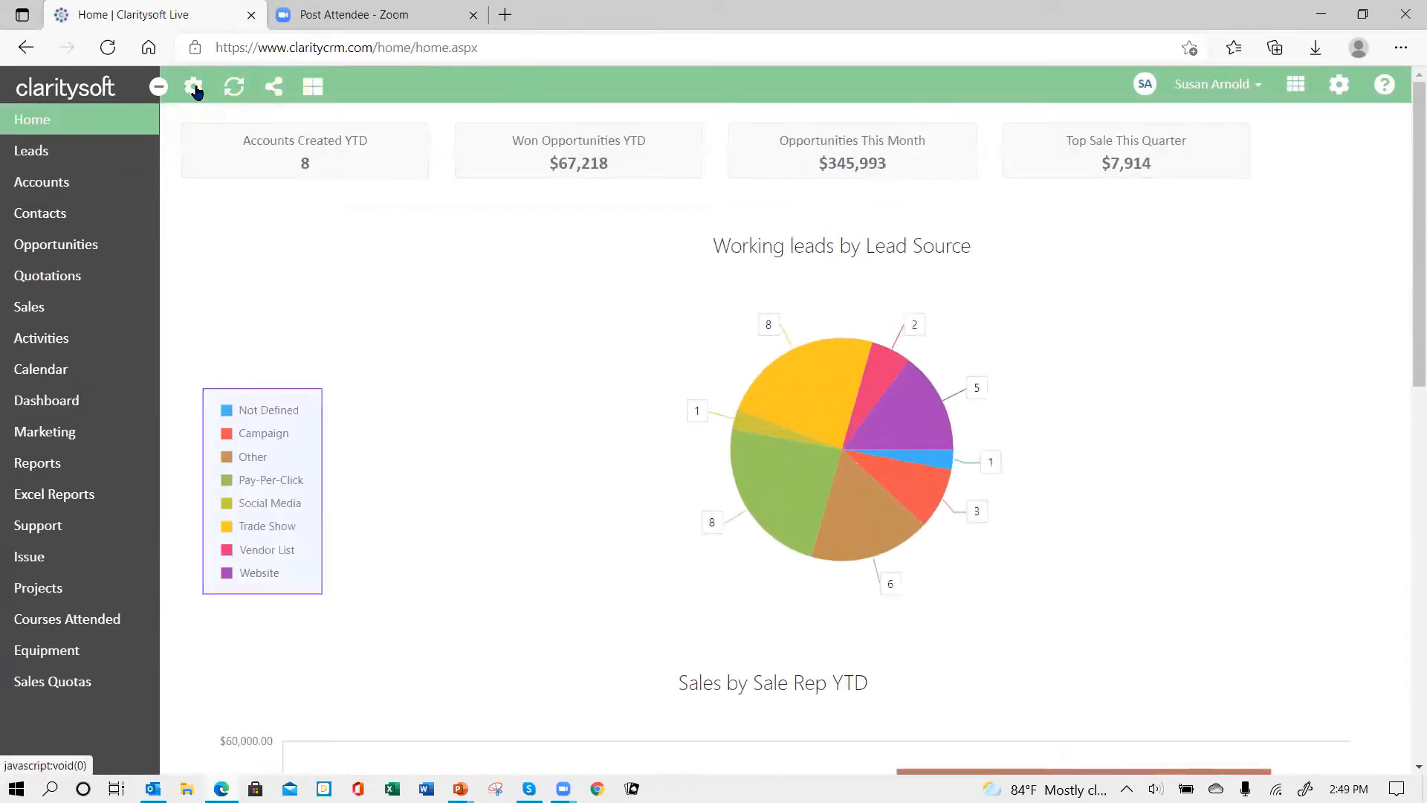
left_click(194, 88)
left_click(217, 145)
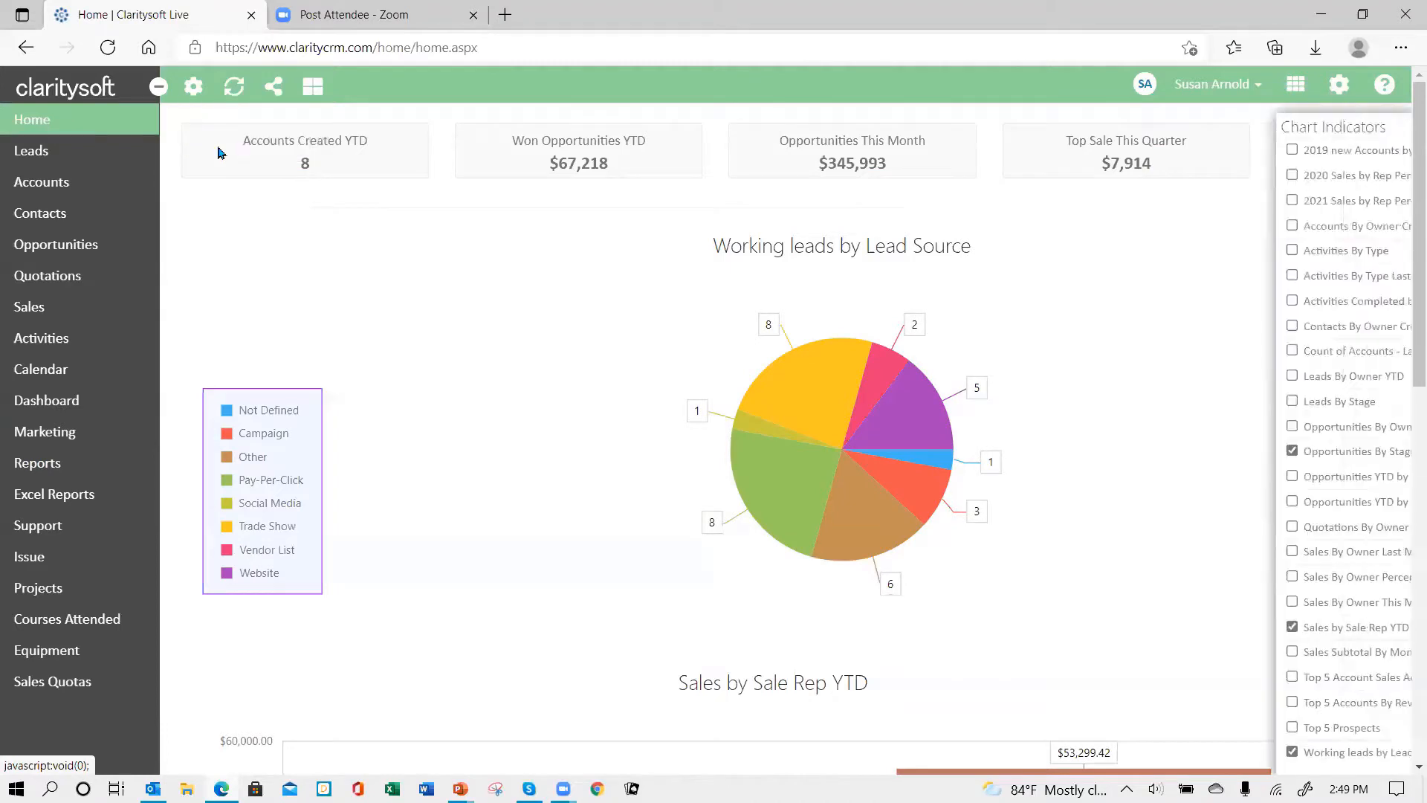
scroll(1219, 319, "down", 1)
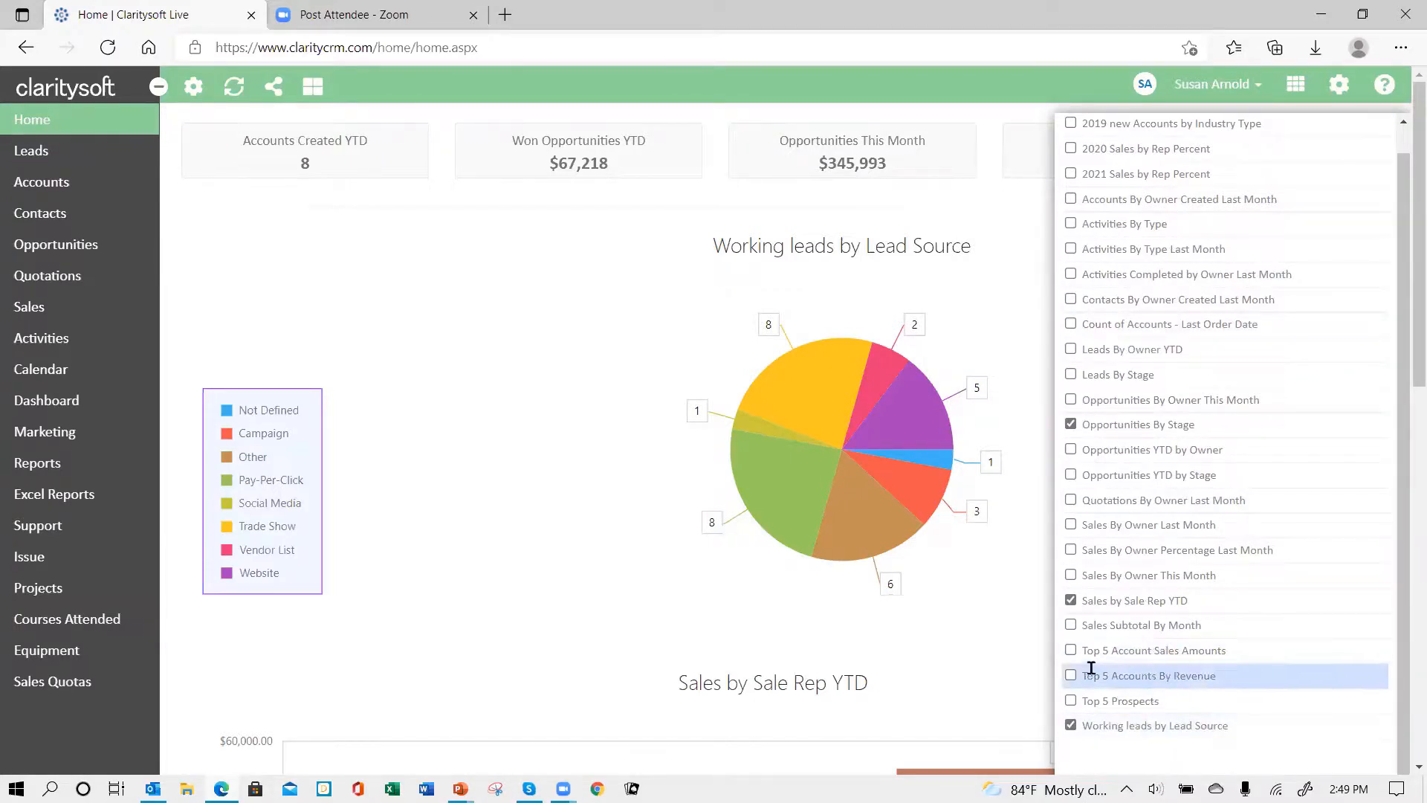
Step: Try the Top 5 Account Sales Amounts chart on the Home page, inspect it and remove it again
left_click(1071, 651)
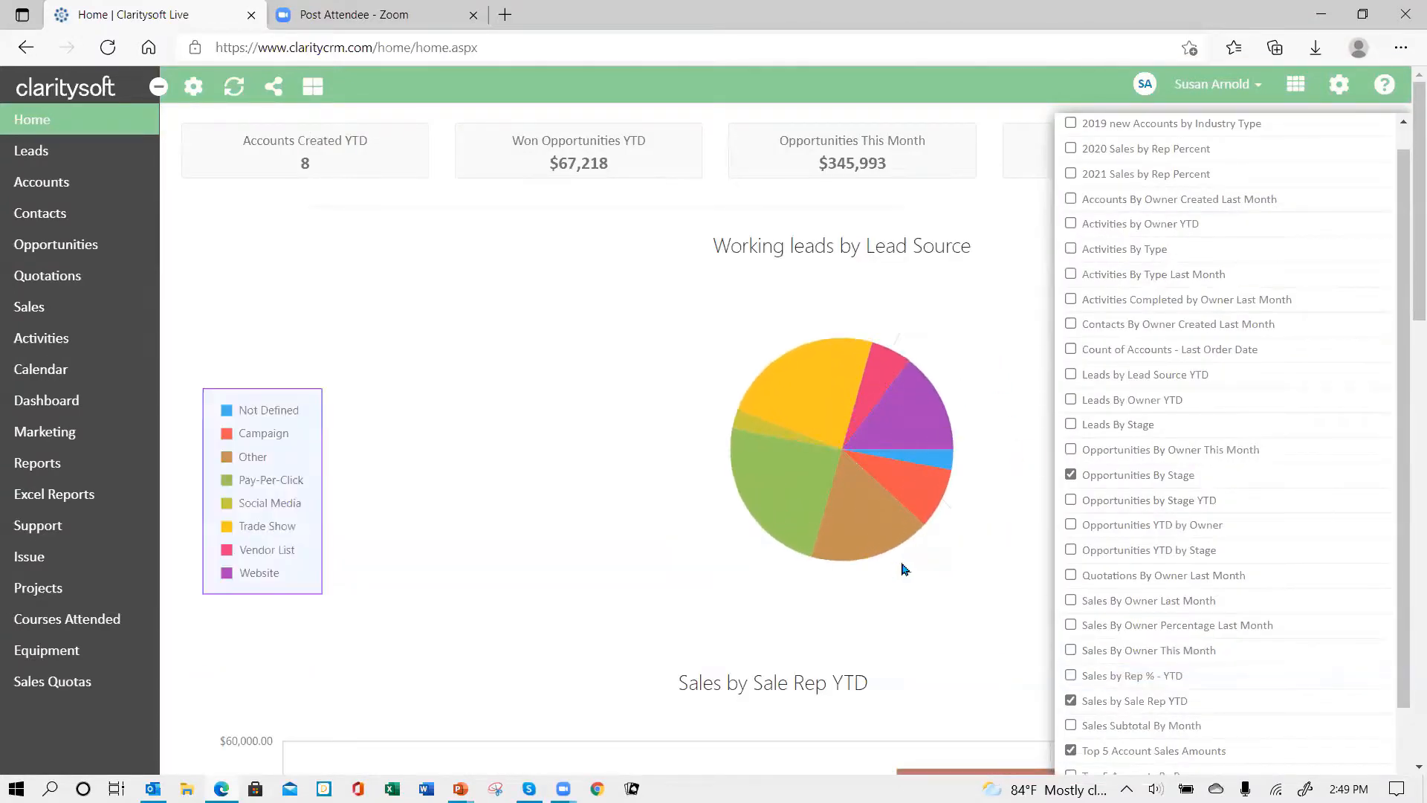
scroll(872, 556, "down", 8)
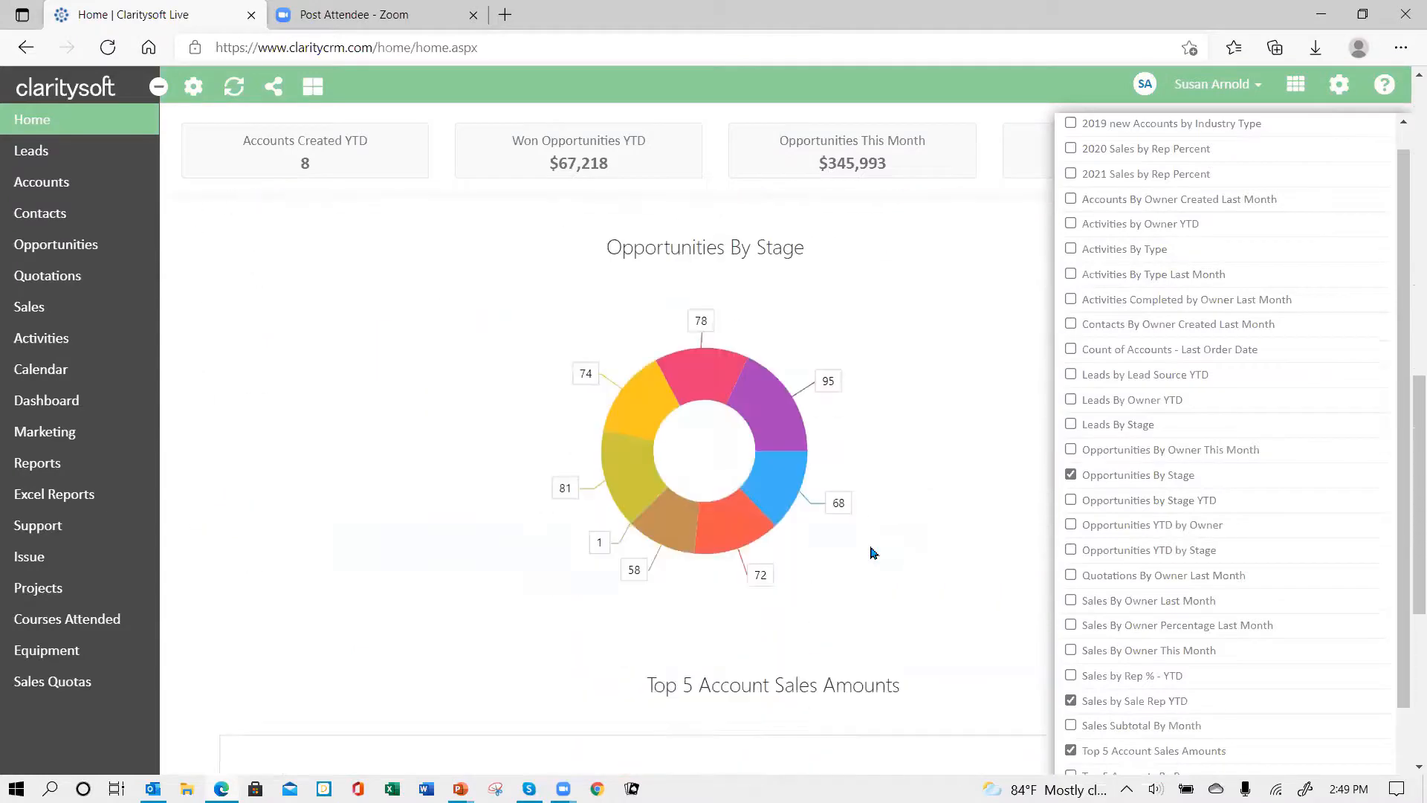
scroll(872, 554, "down", 8)
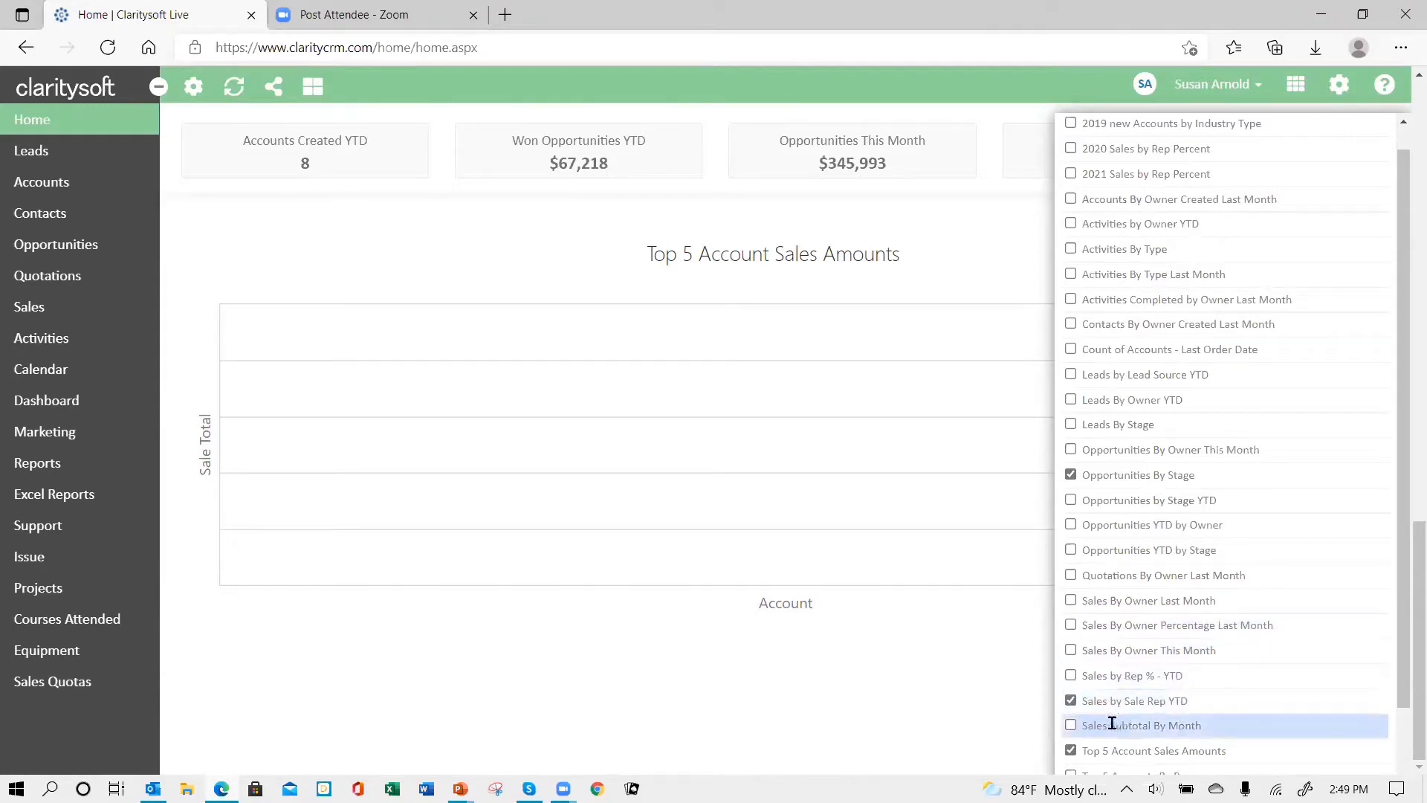
scroll(1097, 684, "down", 2)
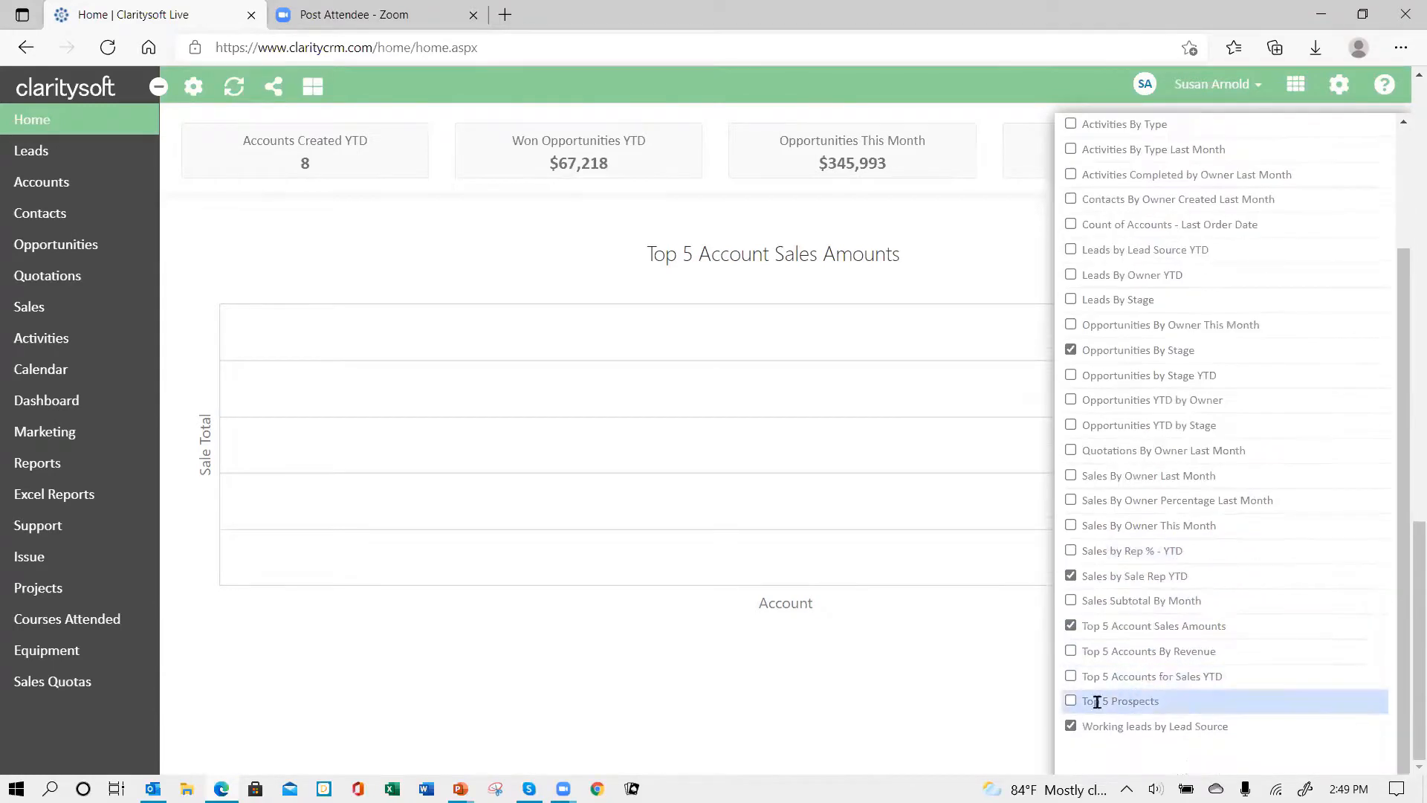
left_click(1070, 626)
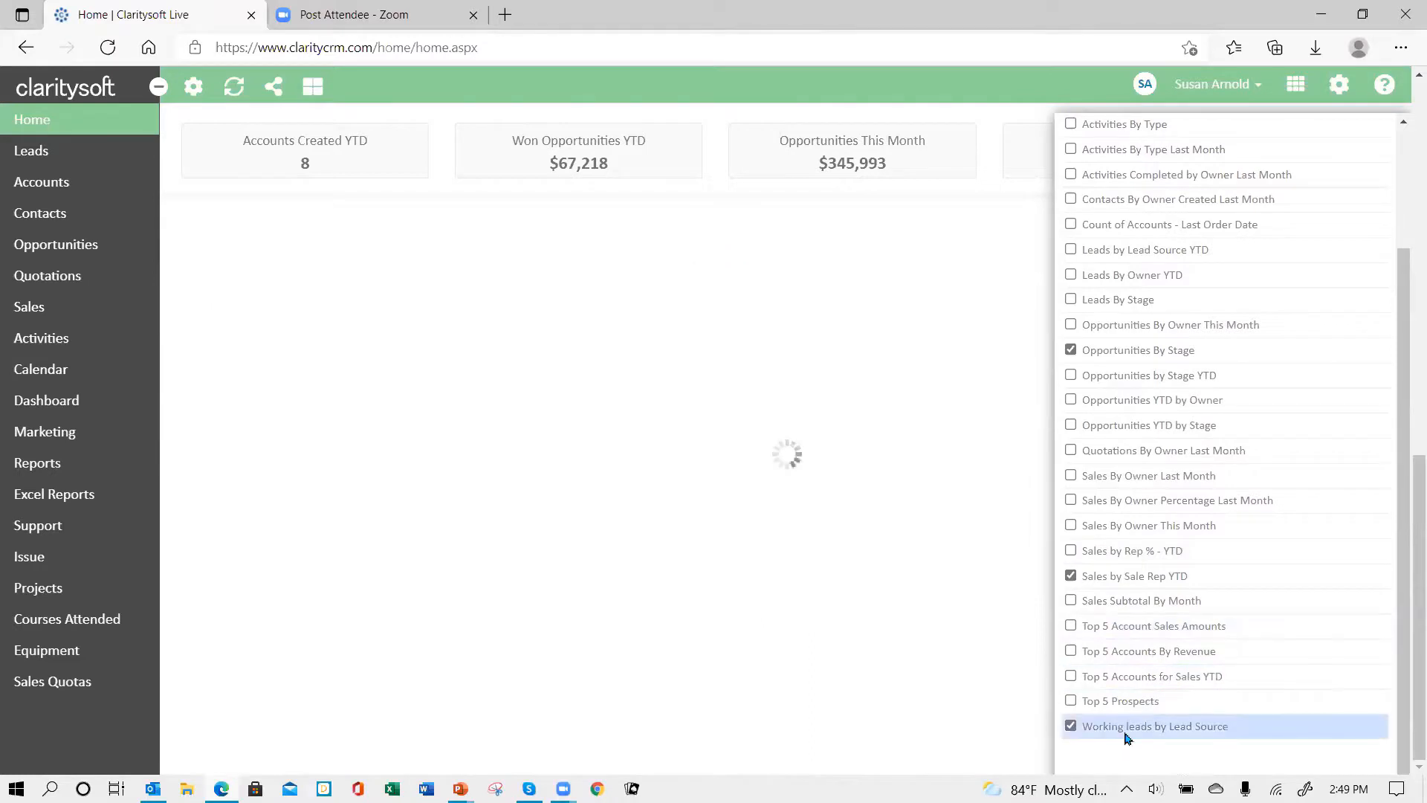
Step: Add the Top 5 Accounts for Sales YTD chart to the Home page and close the chart indicator list
left_click(1070, 676)
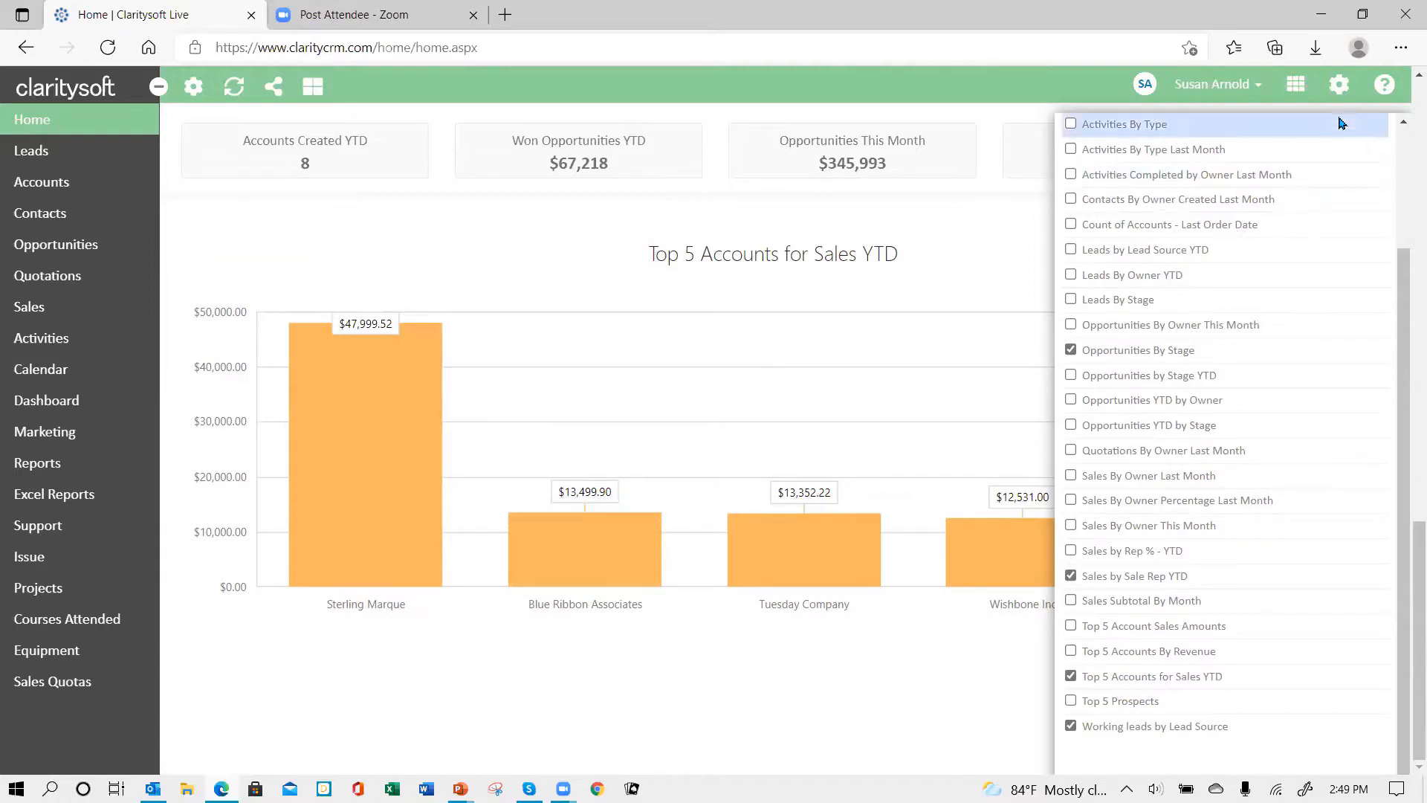
scroll(1368, 134, "up", 3)
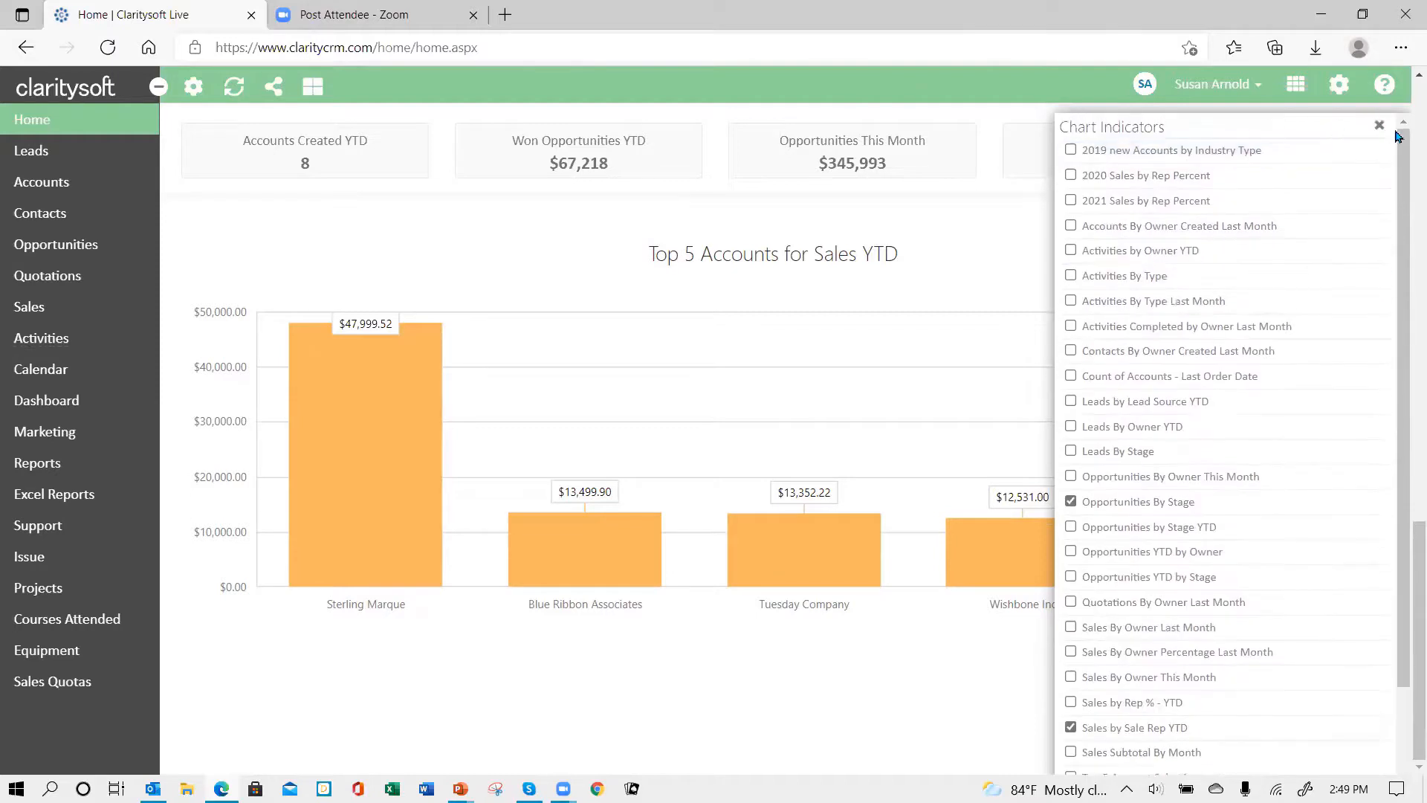
left_click(1384, 126)
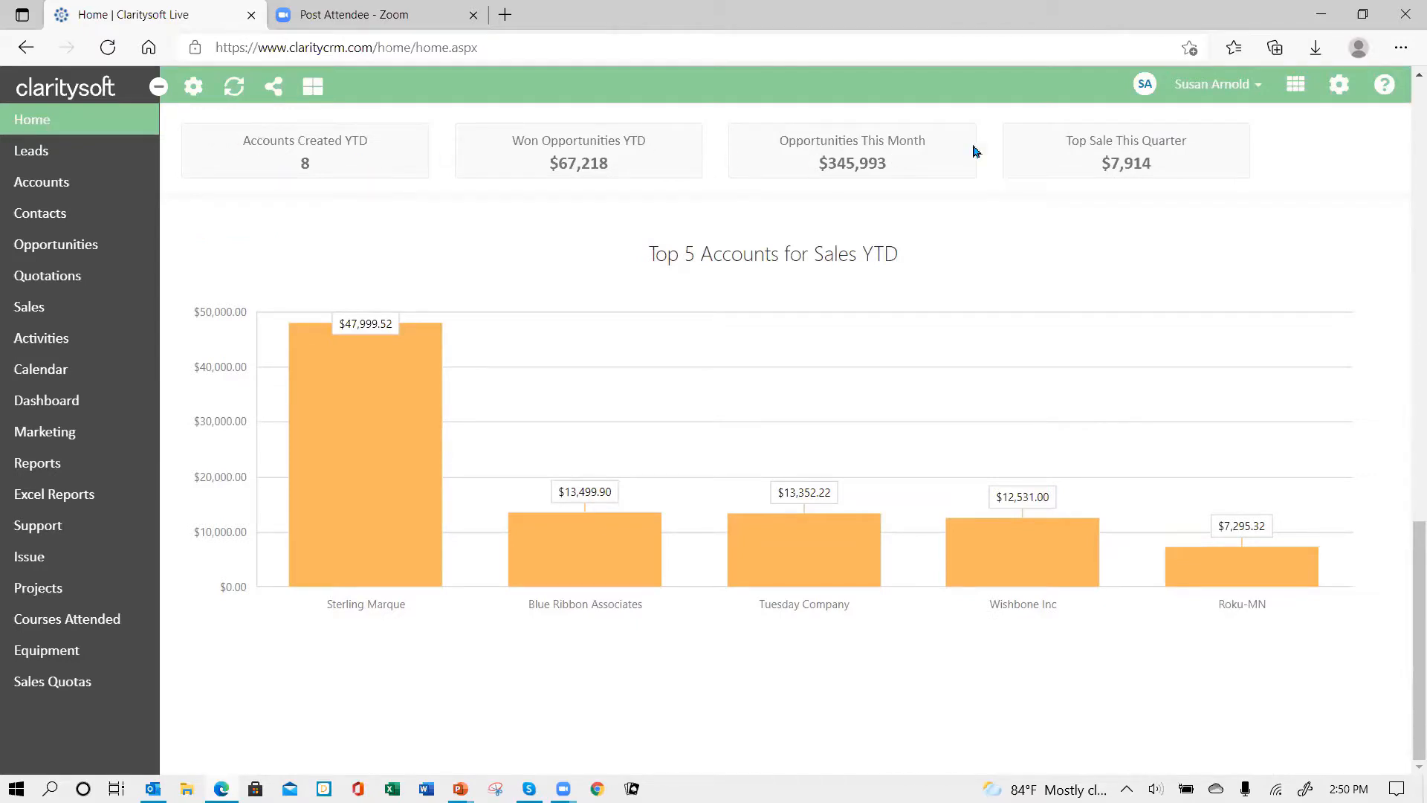
Step: Set the default module in the personal preferences to Home and apply the change
left_click(1347, 97)
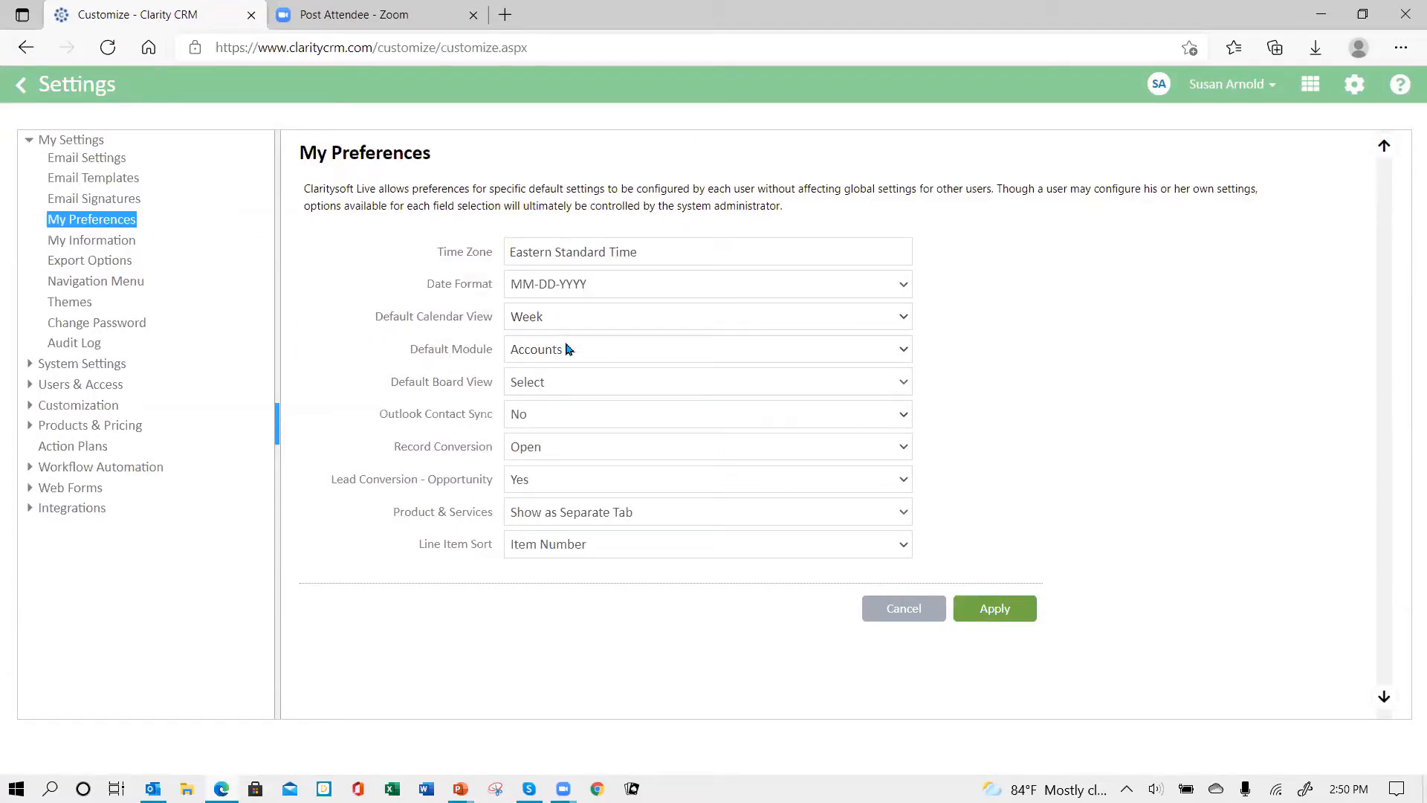
left_click(905, 352)
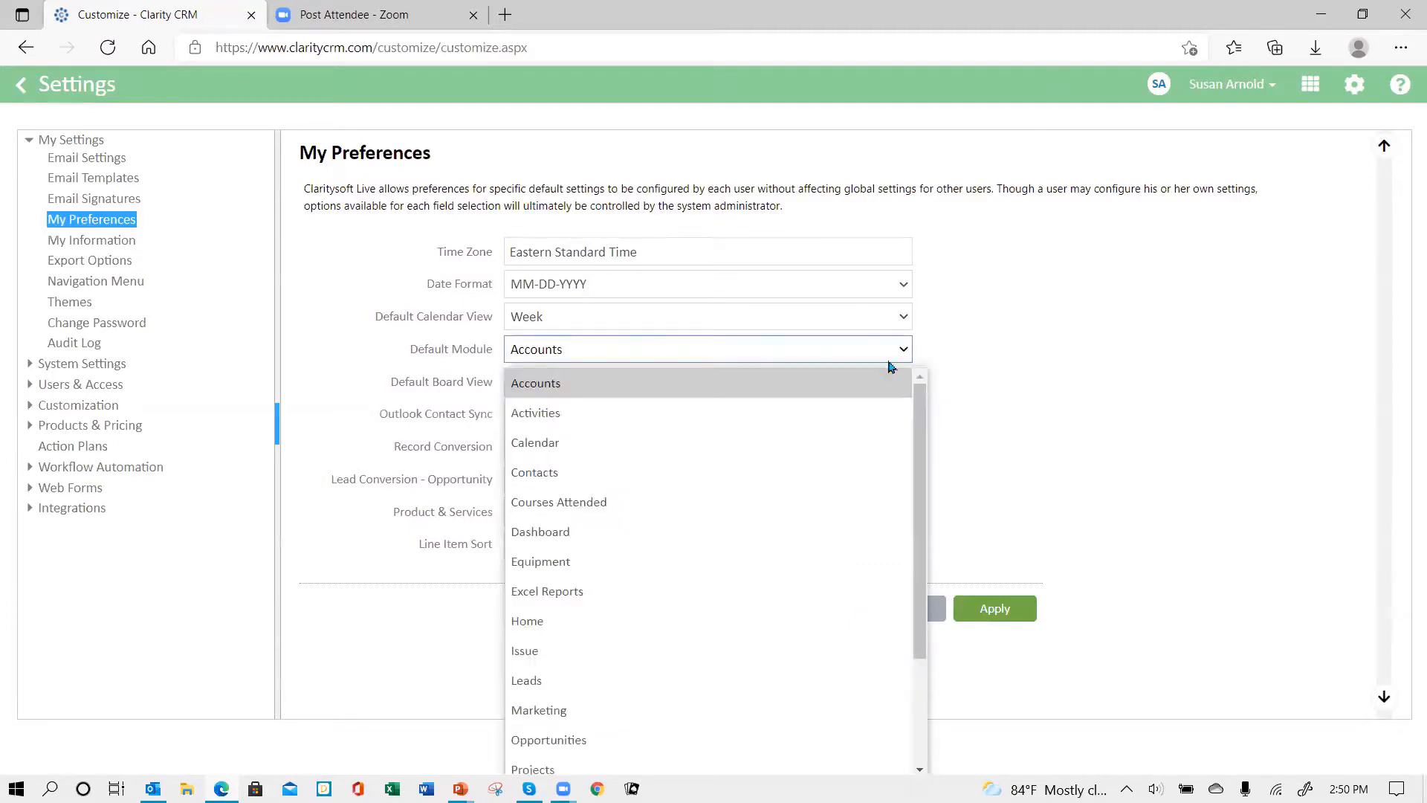
left_click(695, 630)
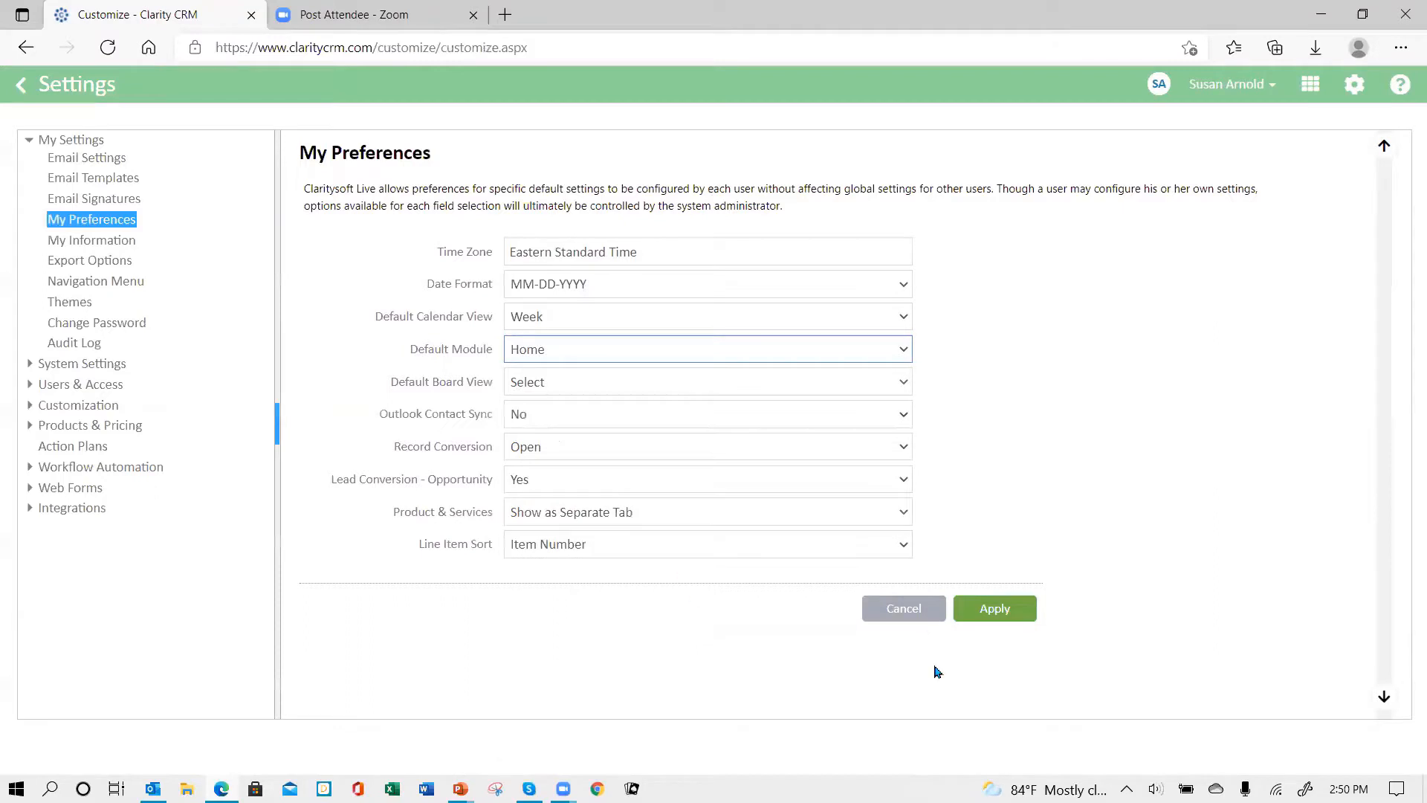
left_click(998, 612)
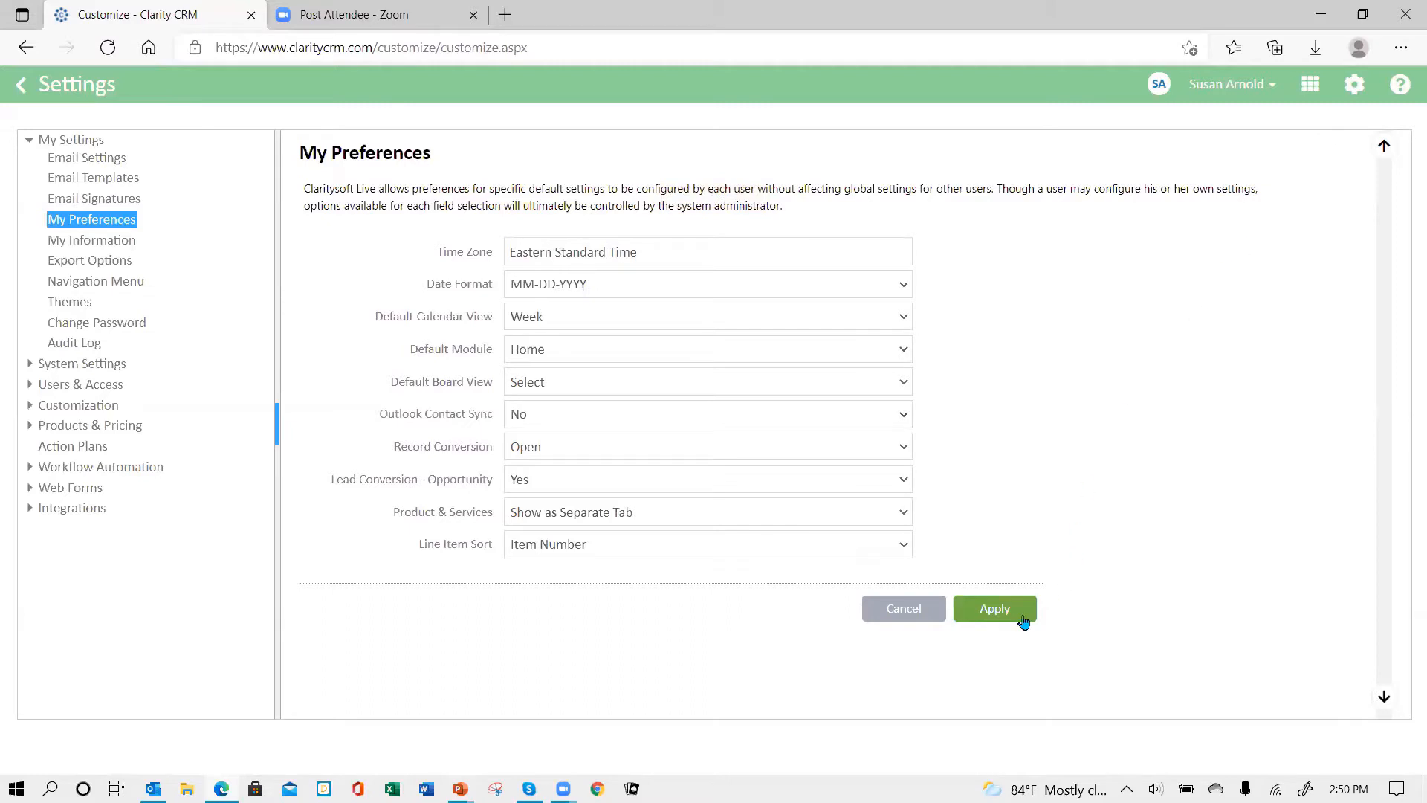
Step: Log out and sign back in with the user name, the account password and the database name csdemo4
left_click(1277, 93)
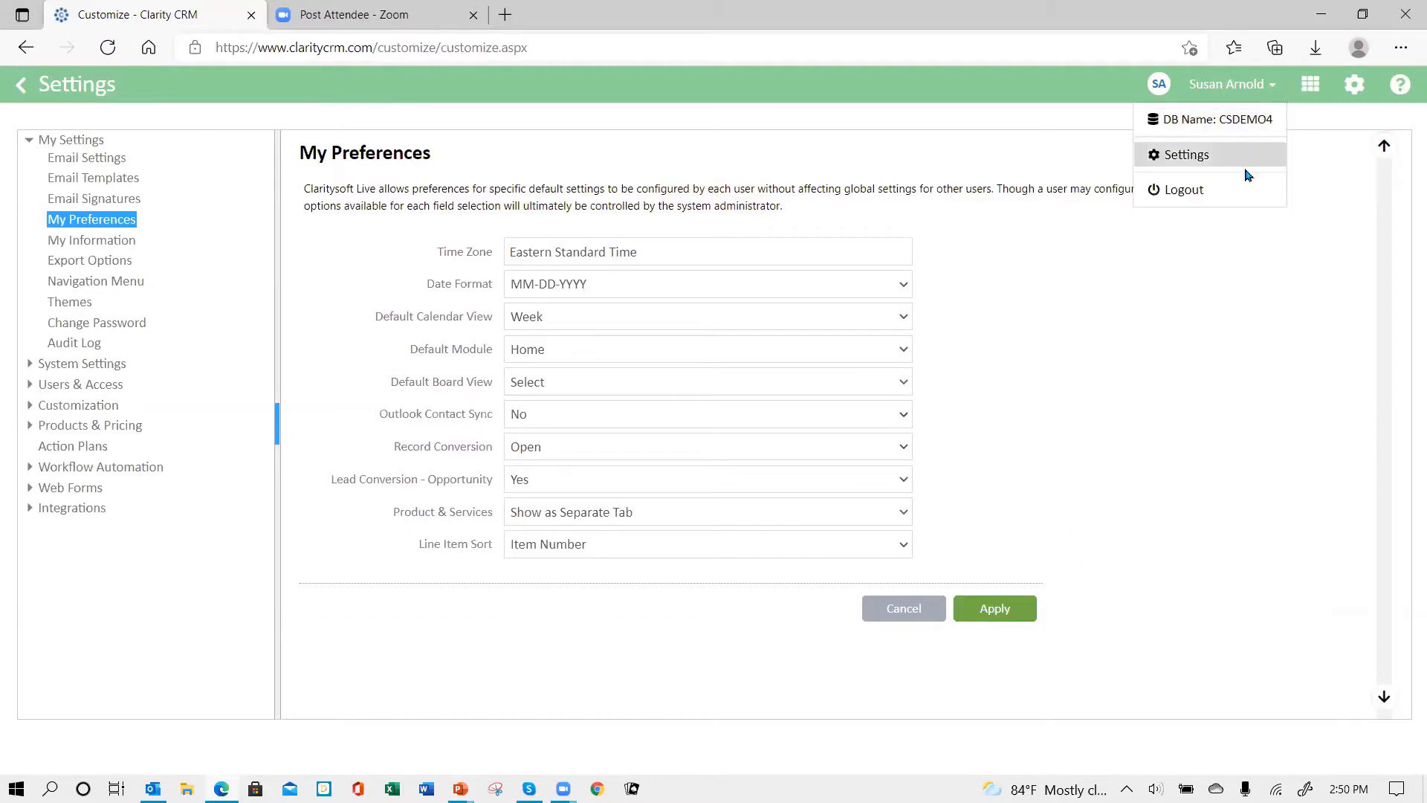
left_click(1236, 188)
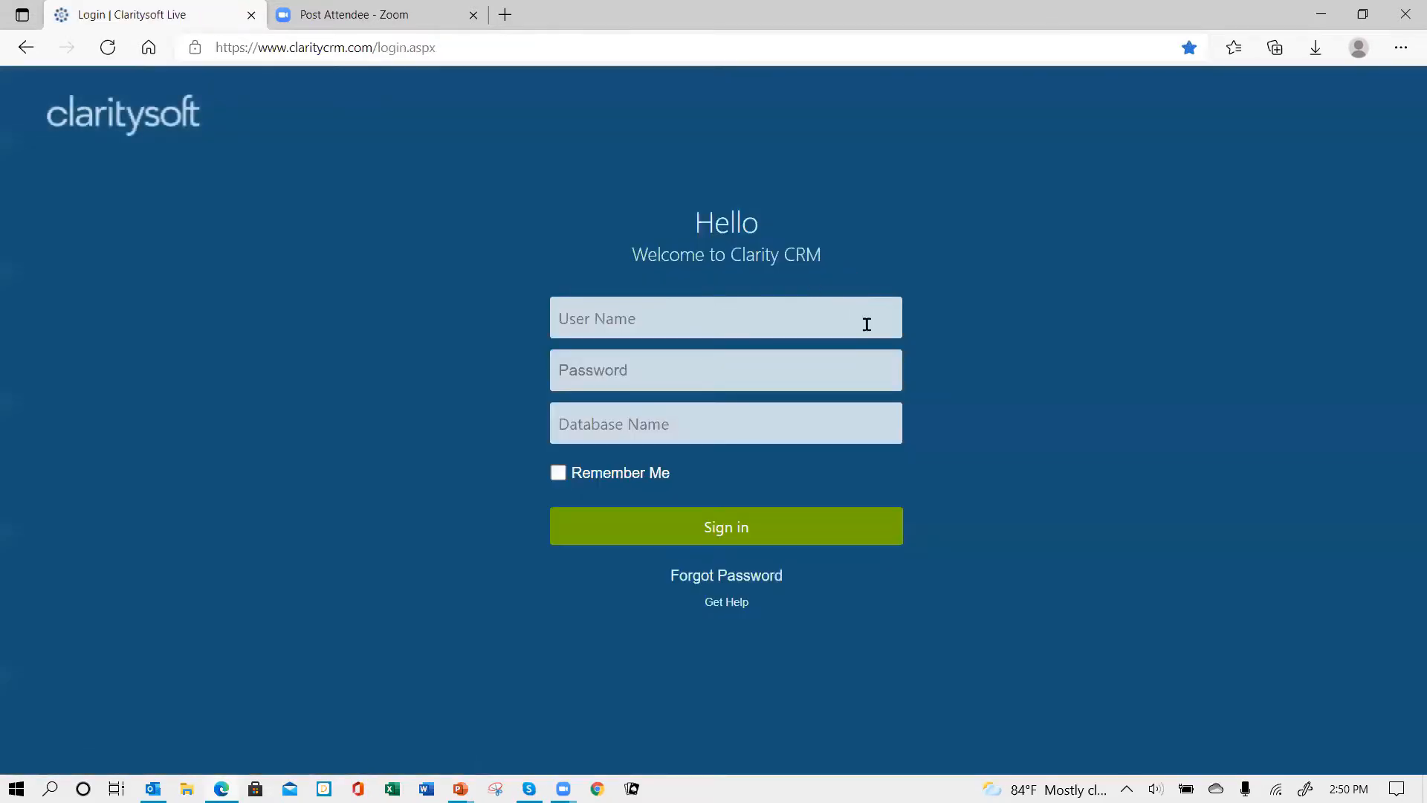
type("susan")
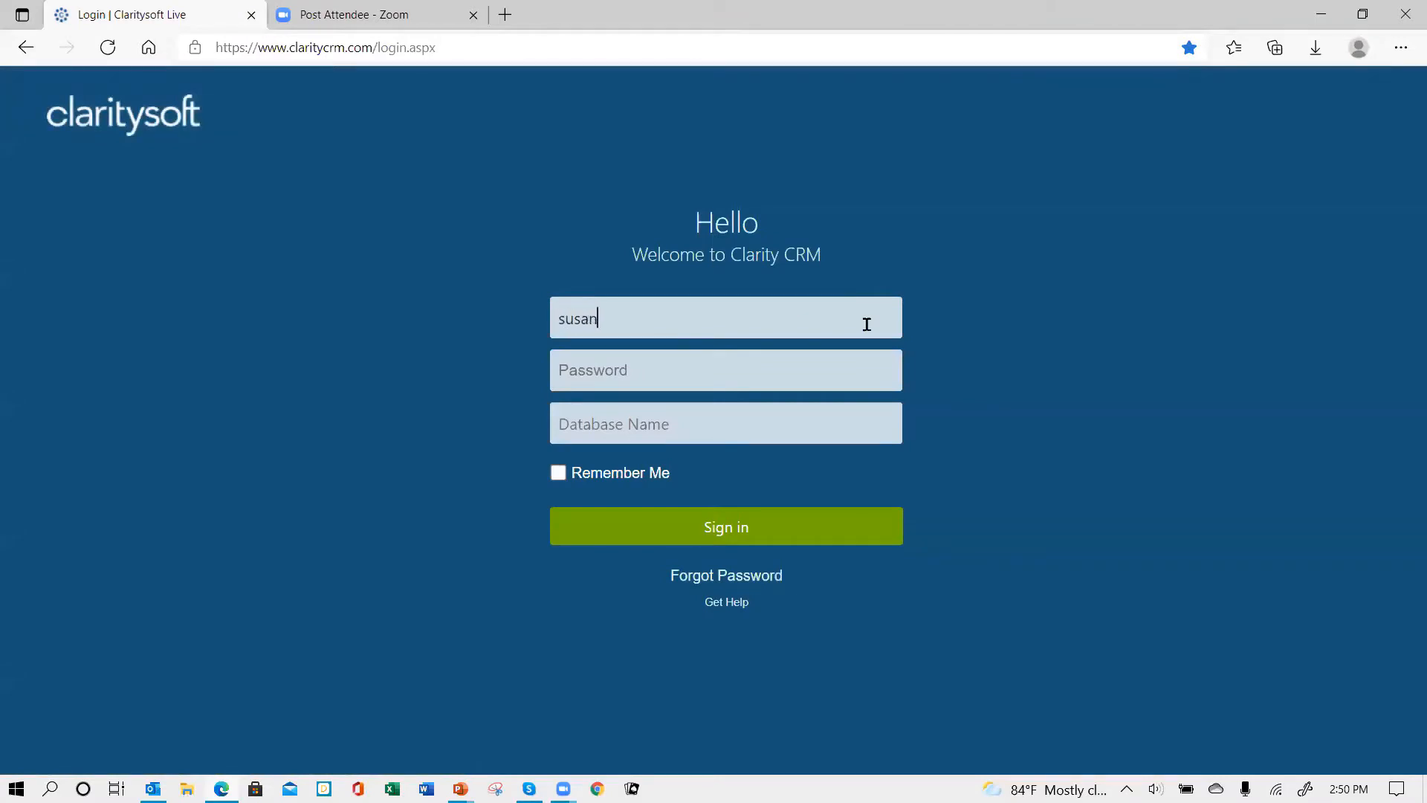
key("Tab")
type("•••")
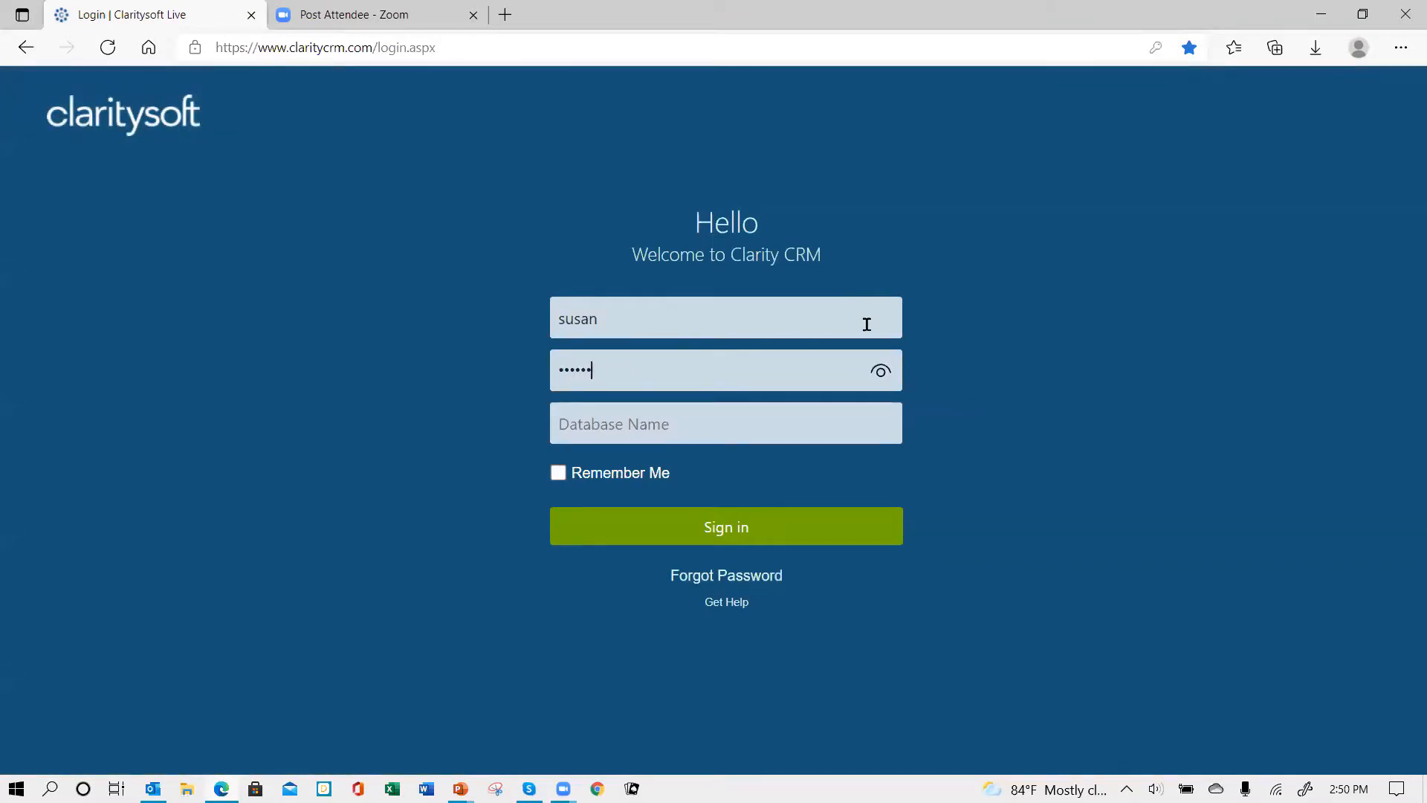
key("Tab")
type("csdemo4")
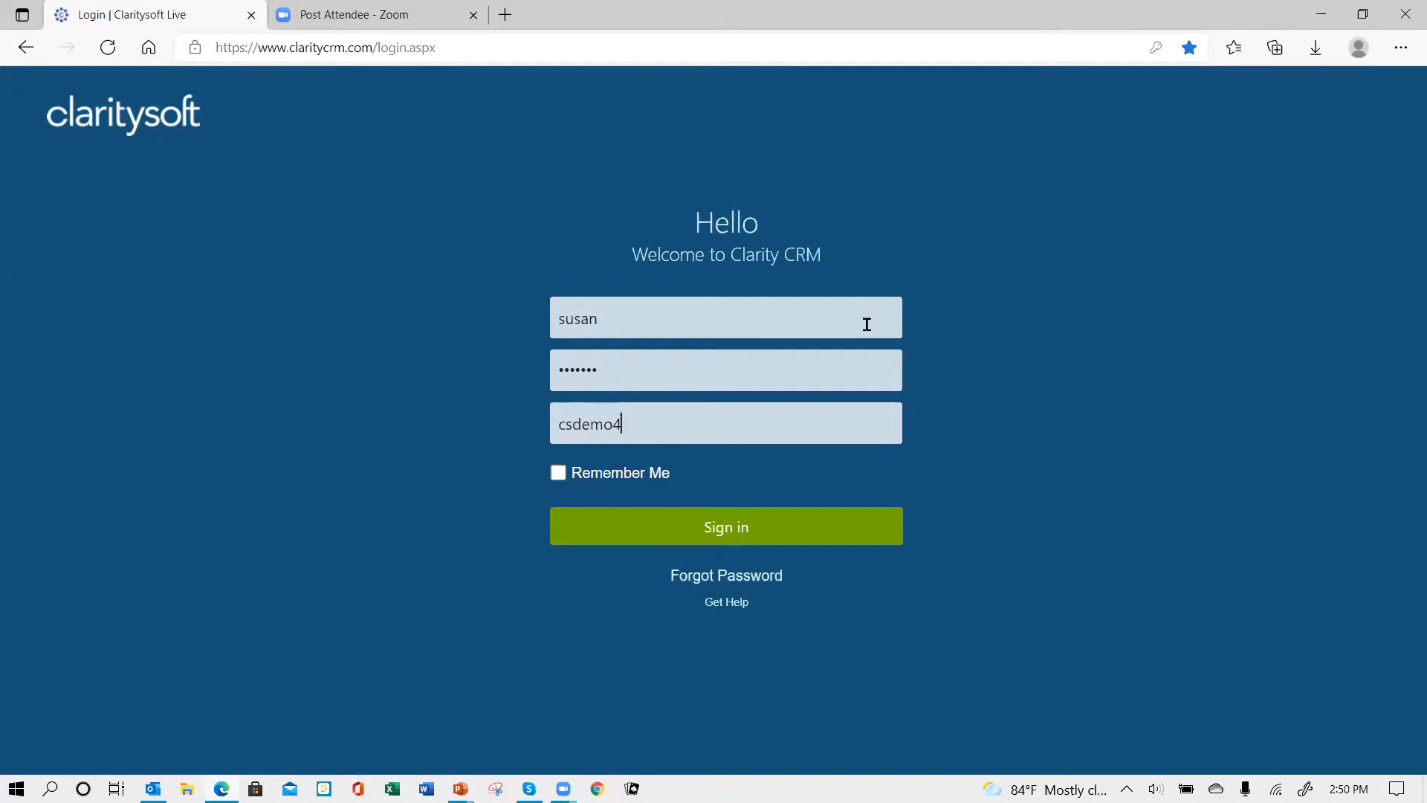
key("Return")
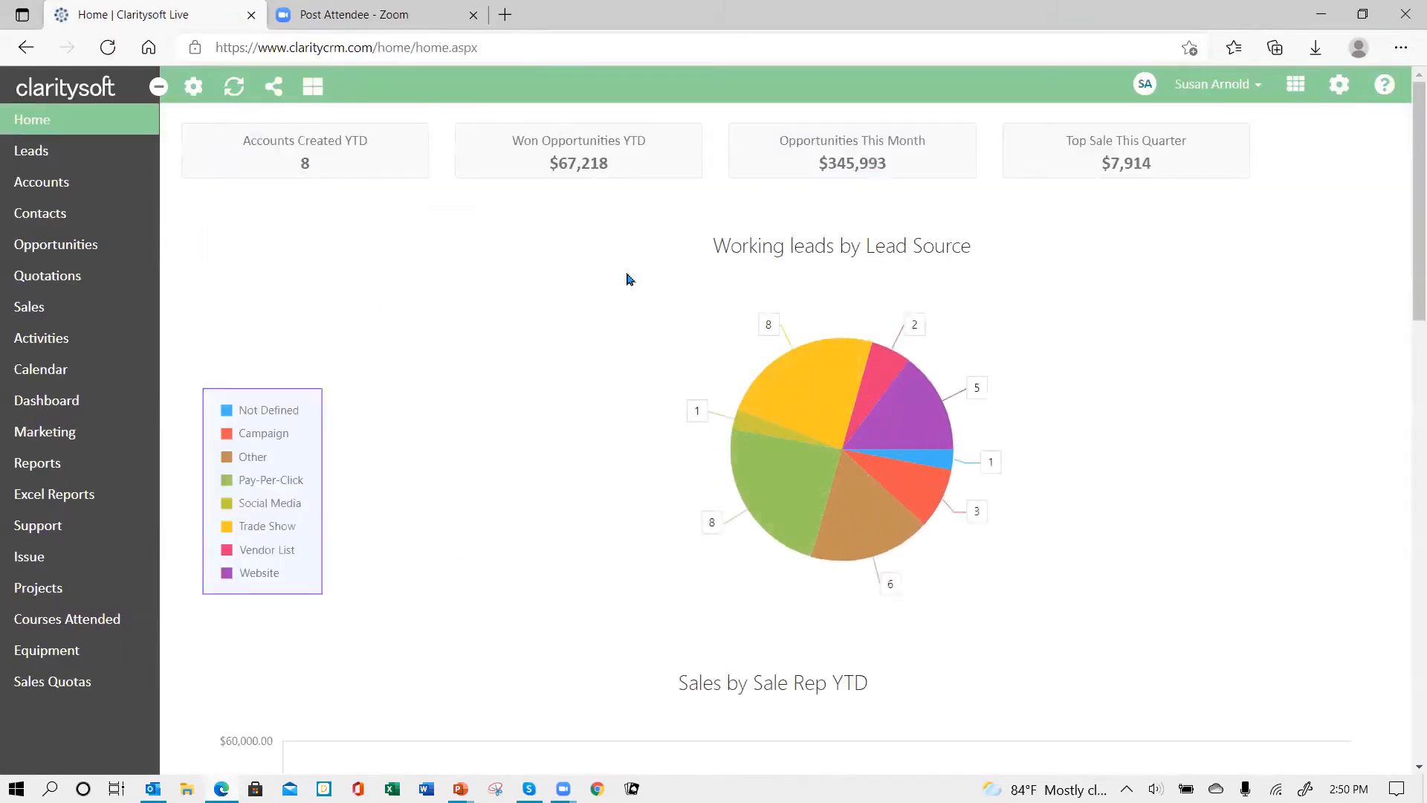
Step: Look through the Home page charts and arrange them side by side in the tile layout
scroll(577, 621, "down", 12)
scroll(567, 628, "down", 4)
scroll(567, 628, "up", 15)
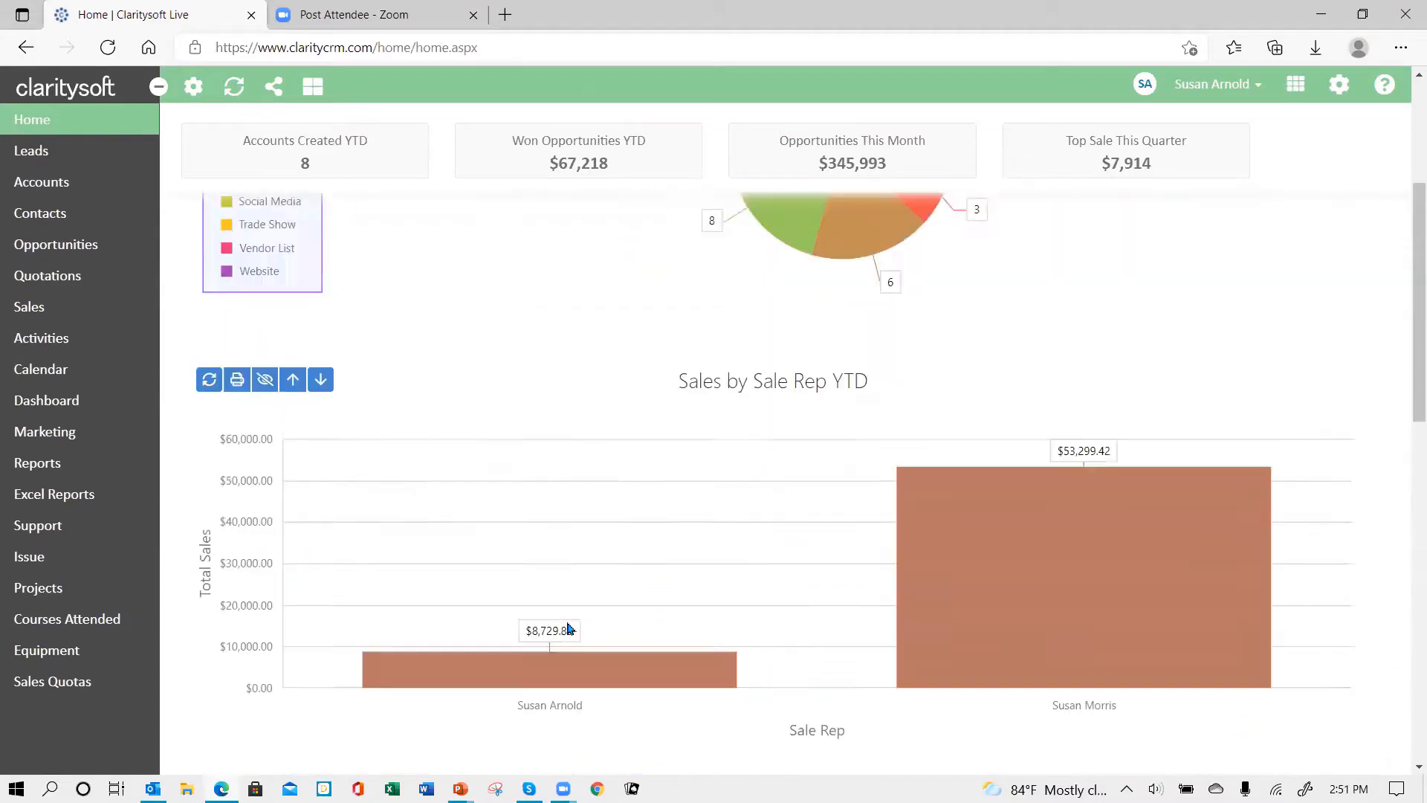
left_click(313, 87)
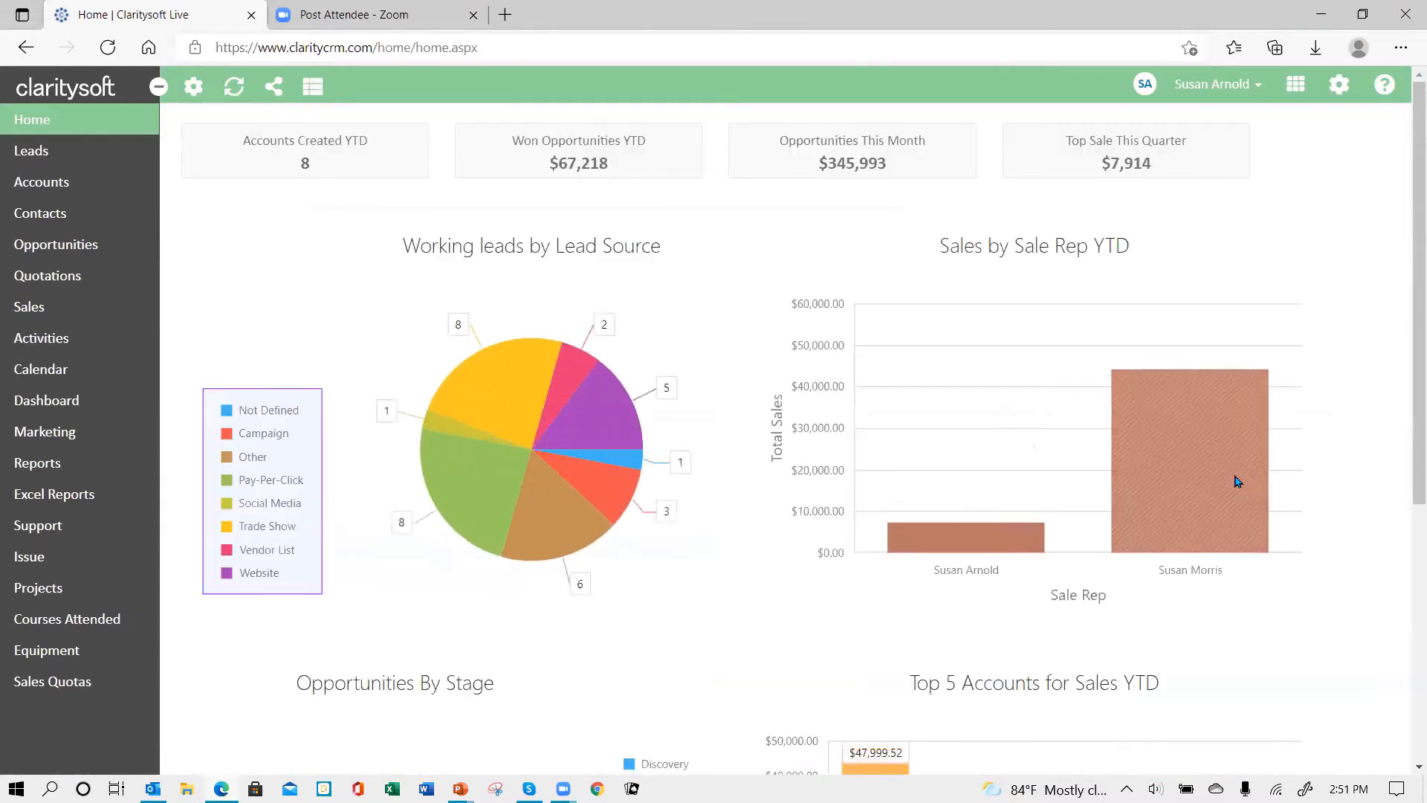
scroll(1126, 492, "down", 5)
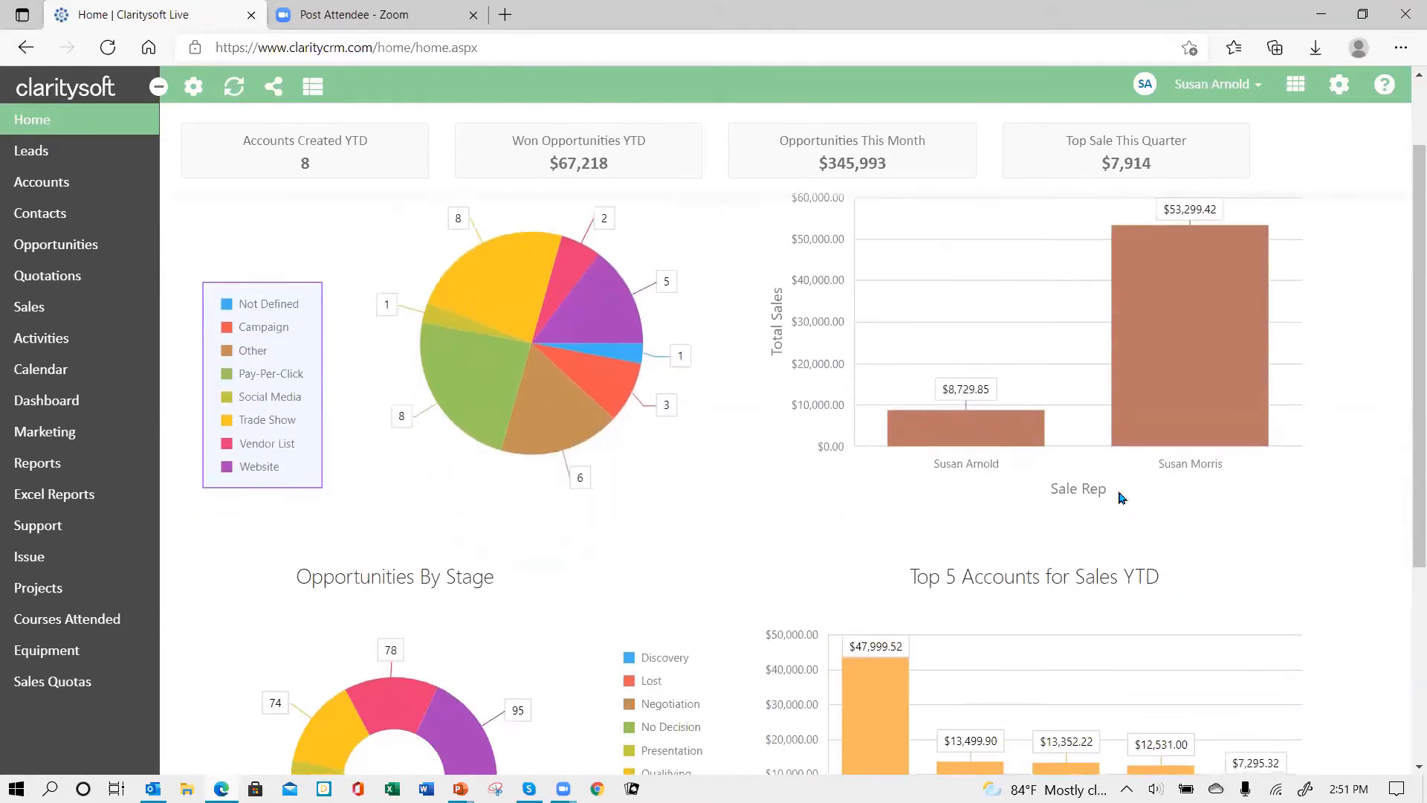
scroll(1122, 502, "up", 5)
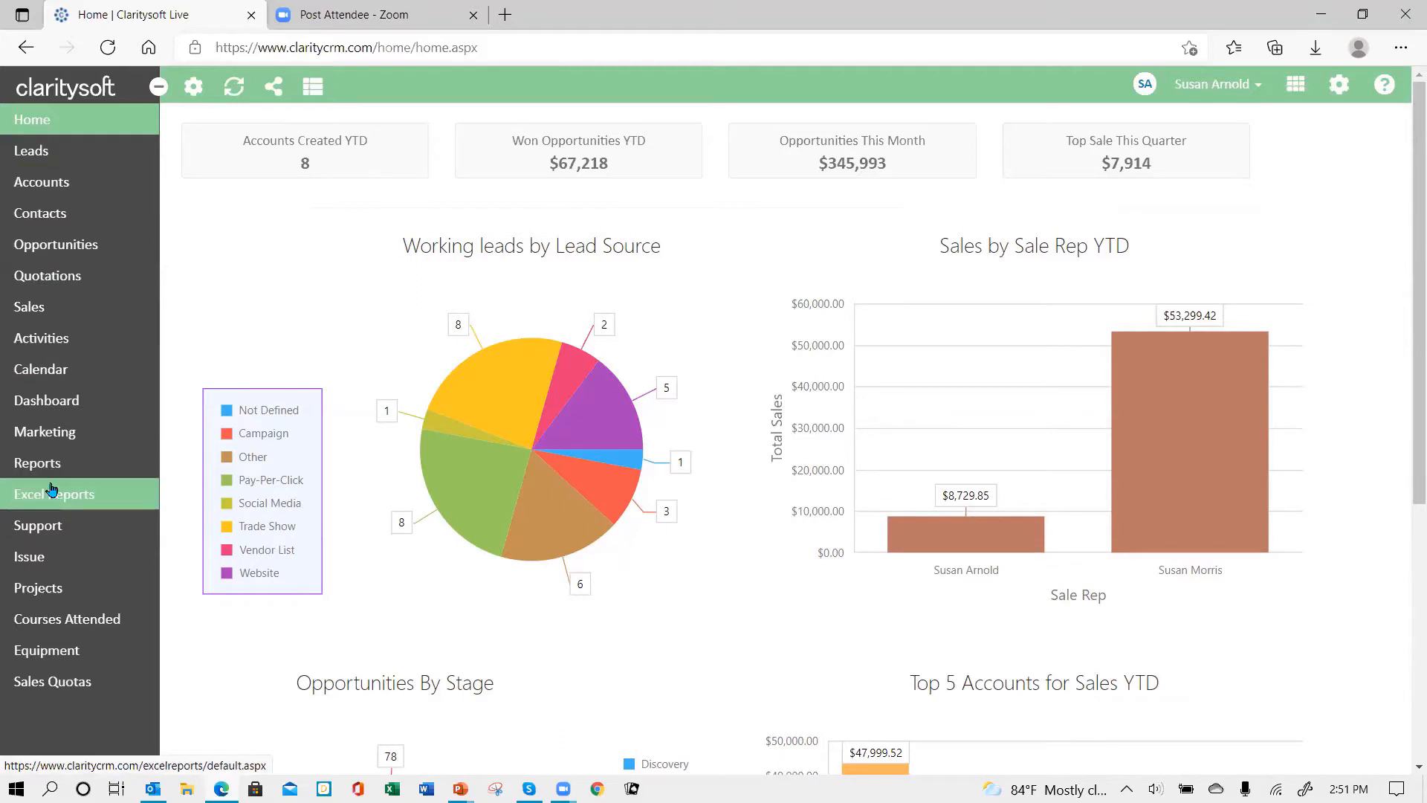
mouse_move(414, 322)
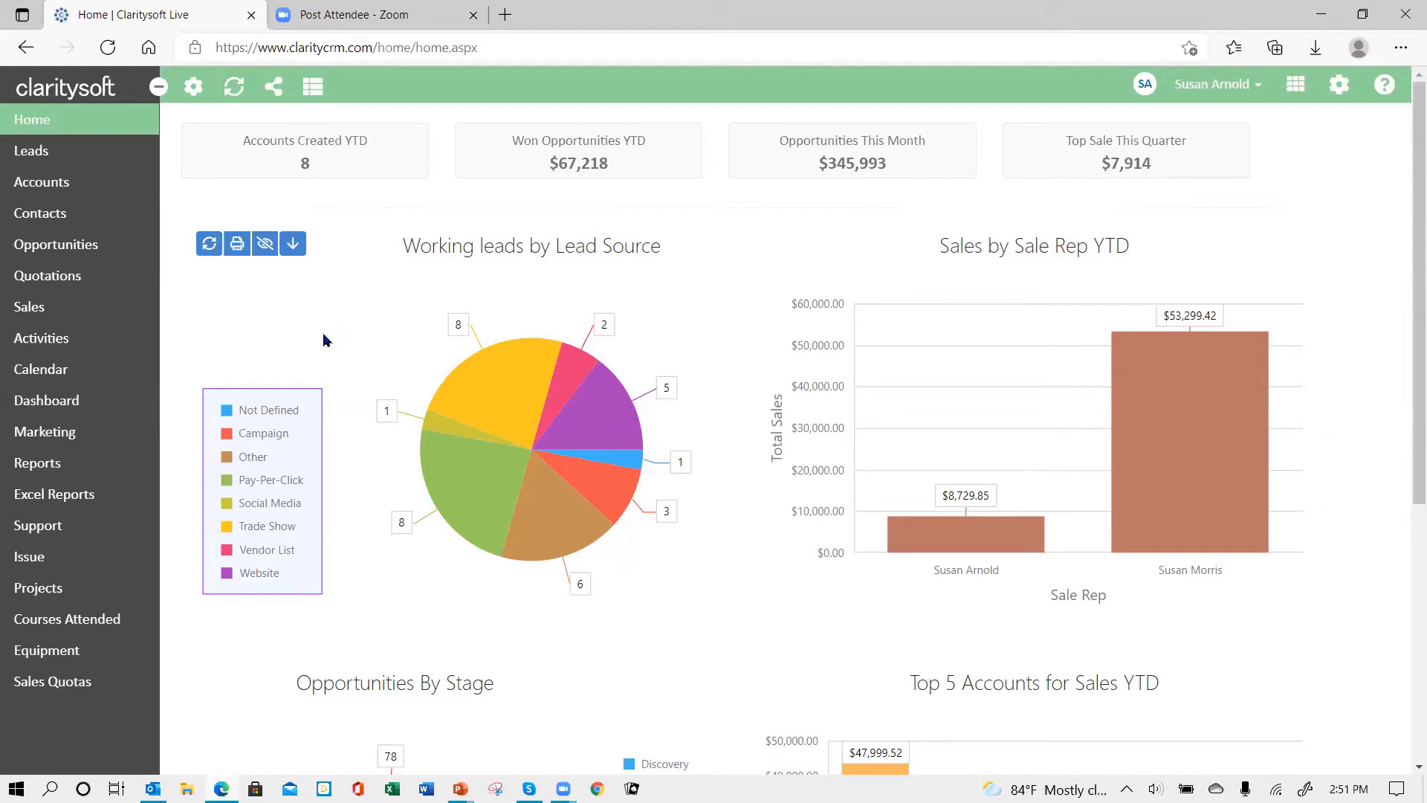
Step: Reopen the Dashboard module, and switch to the PowerPoint slide show and advance it to the closing thank-you slide
left_click(72, 408)
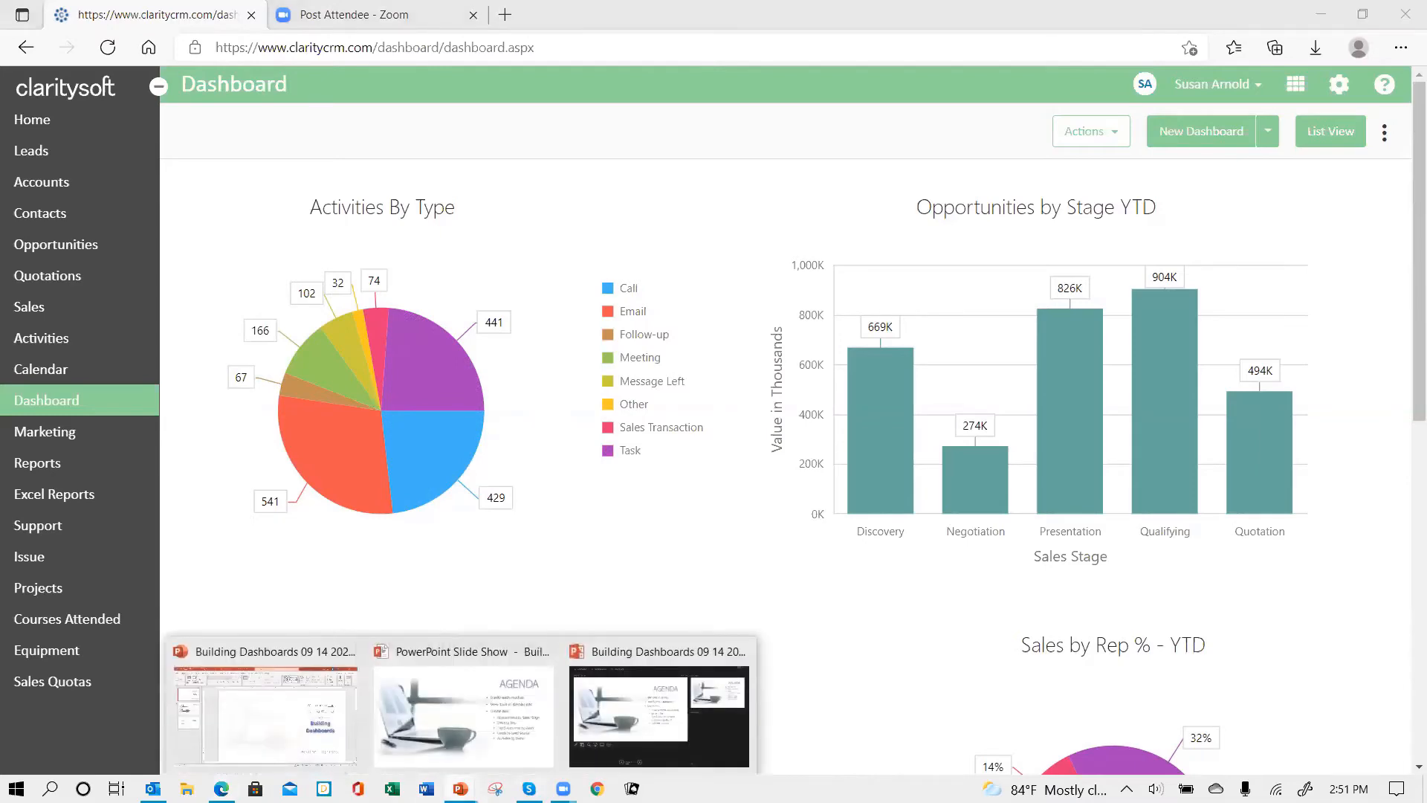
left_click(500, 732)
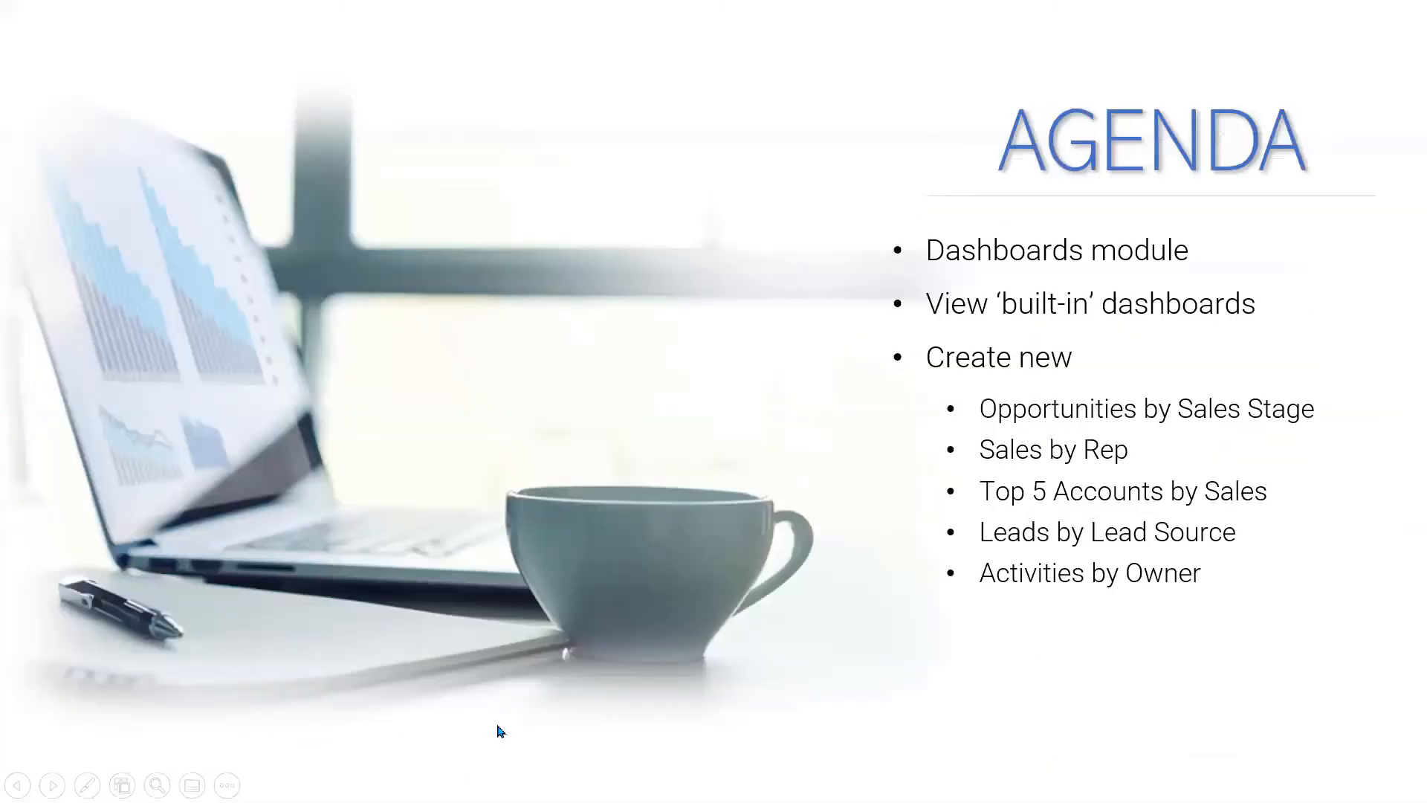
left_click(1105, 647)
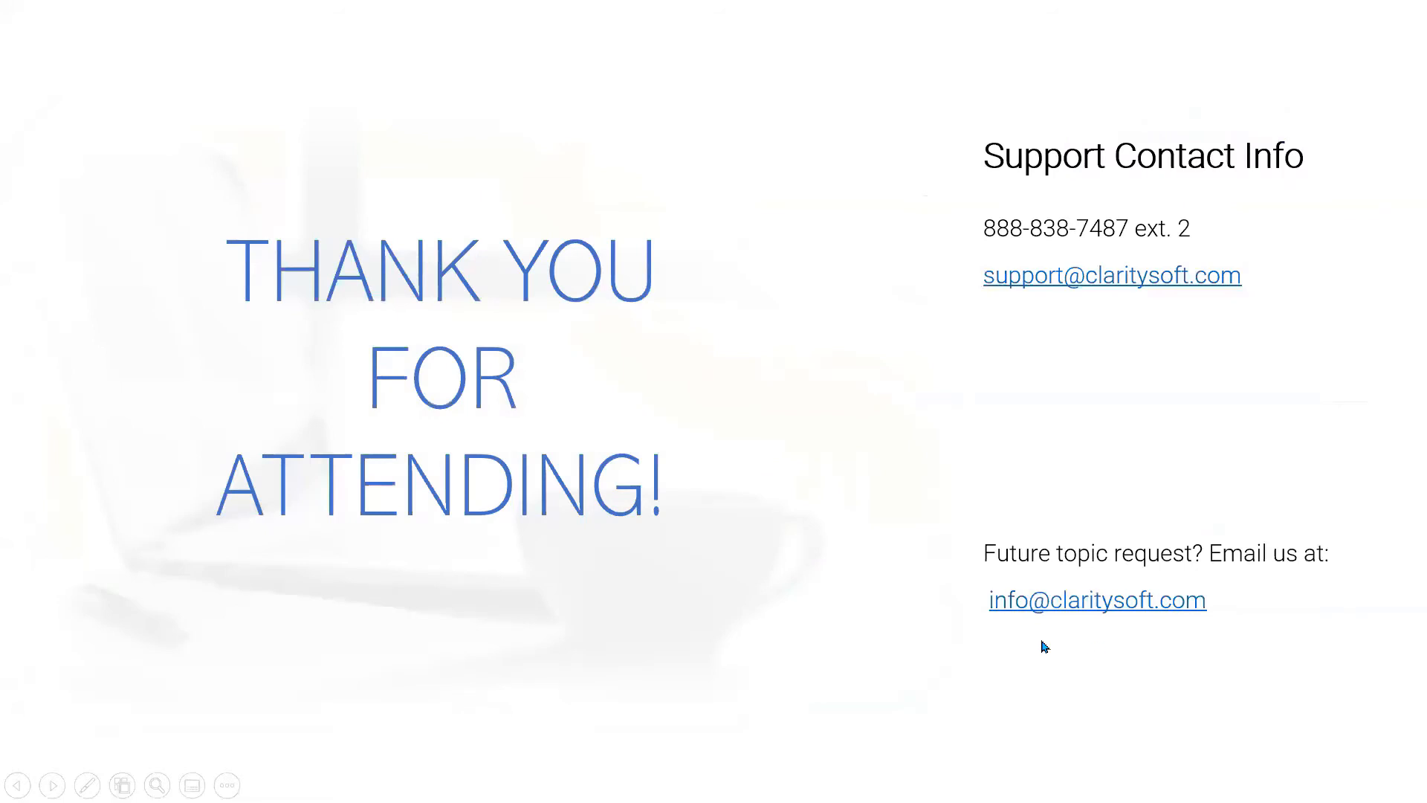